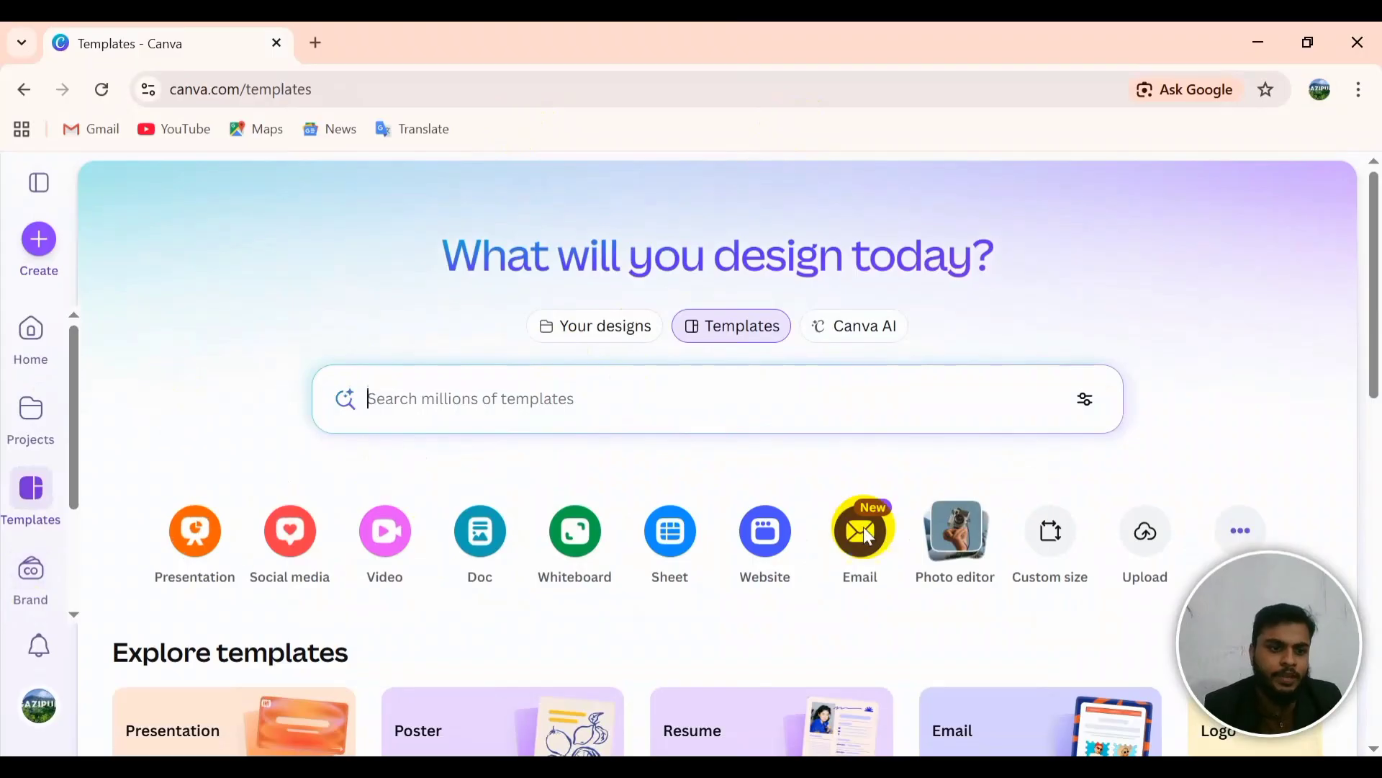
Step: From Projects, open the fb post design in a new tab and set a comfortable zoom
click(27, 435)
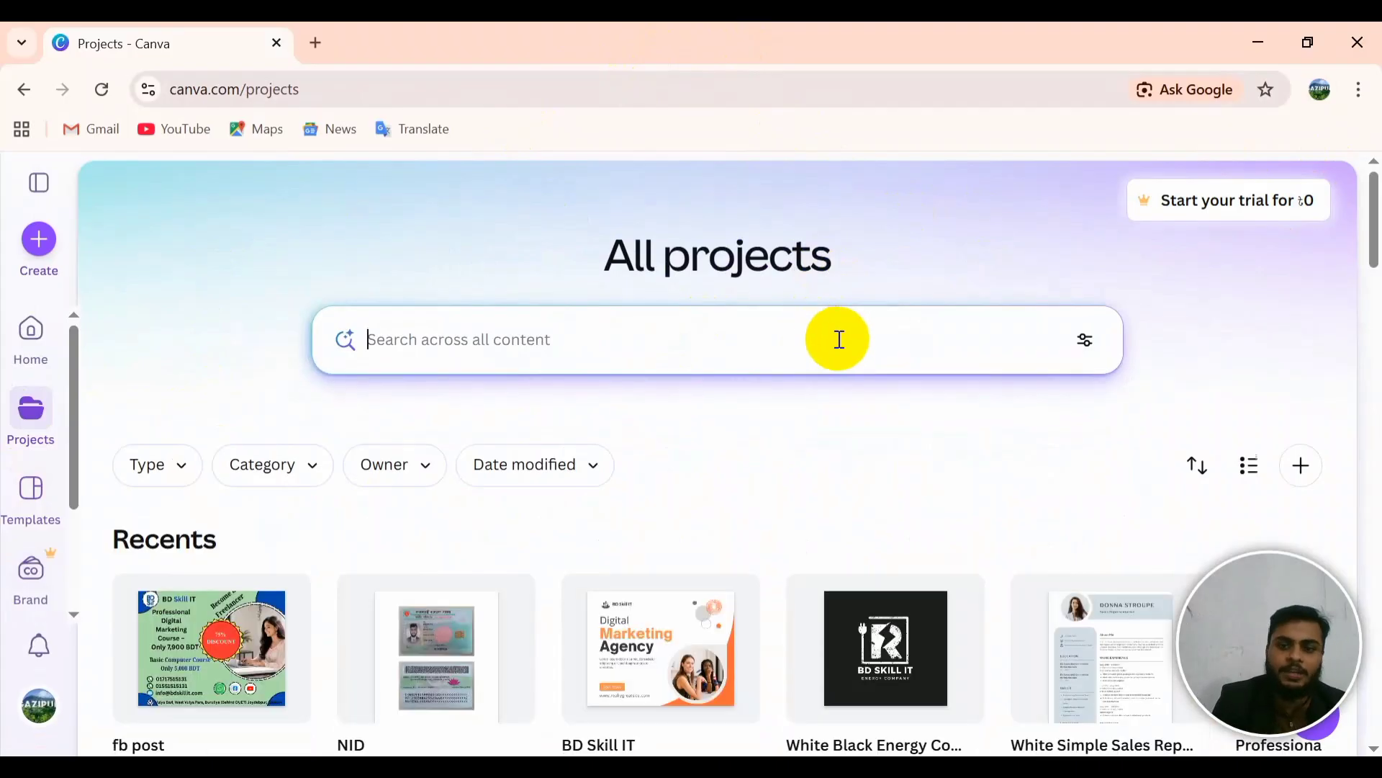
click(248, 666)
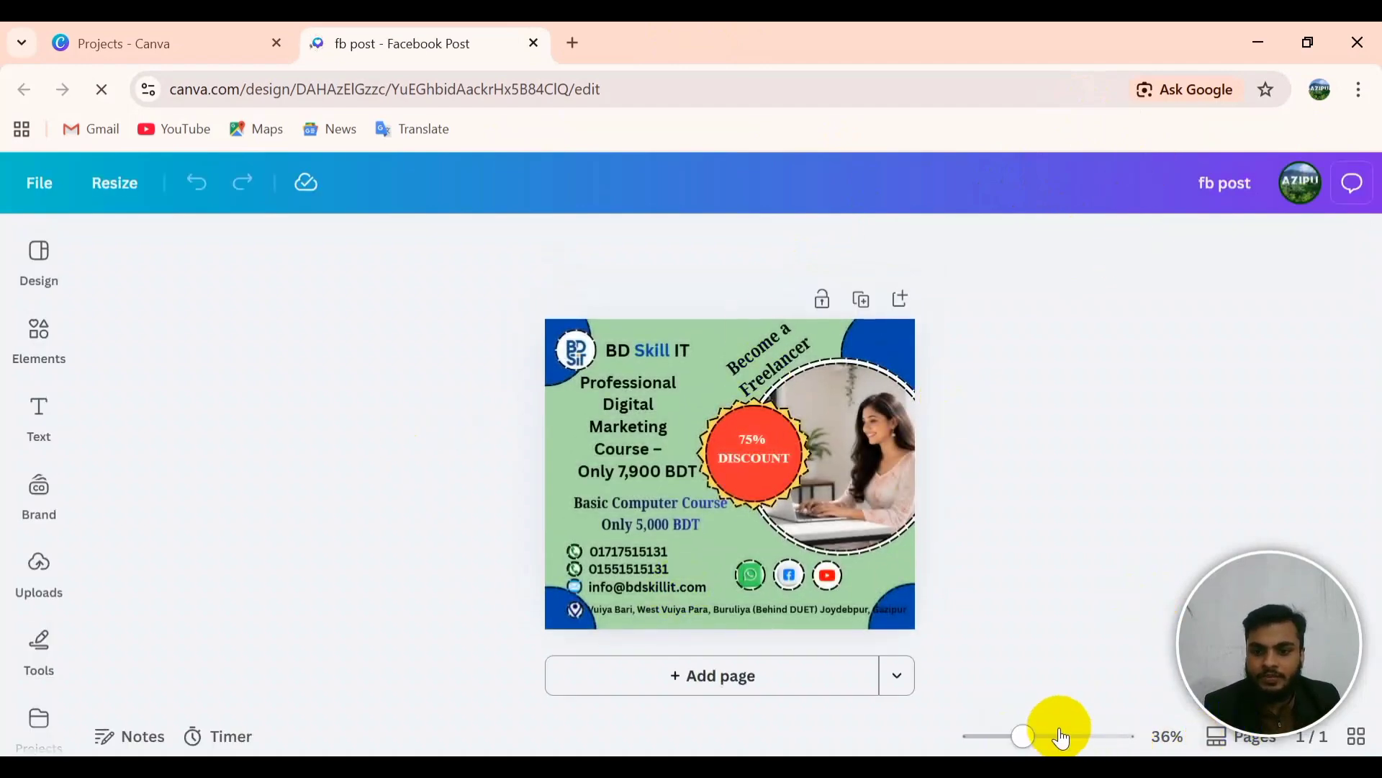
click(1060, 737)
click(967, 736)
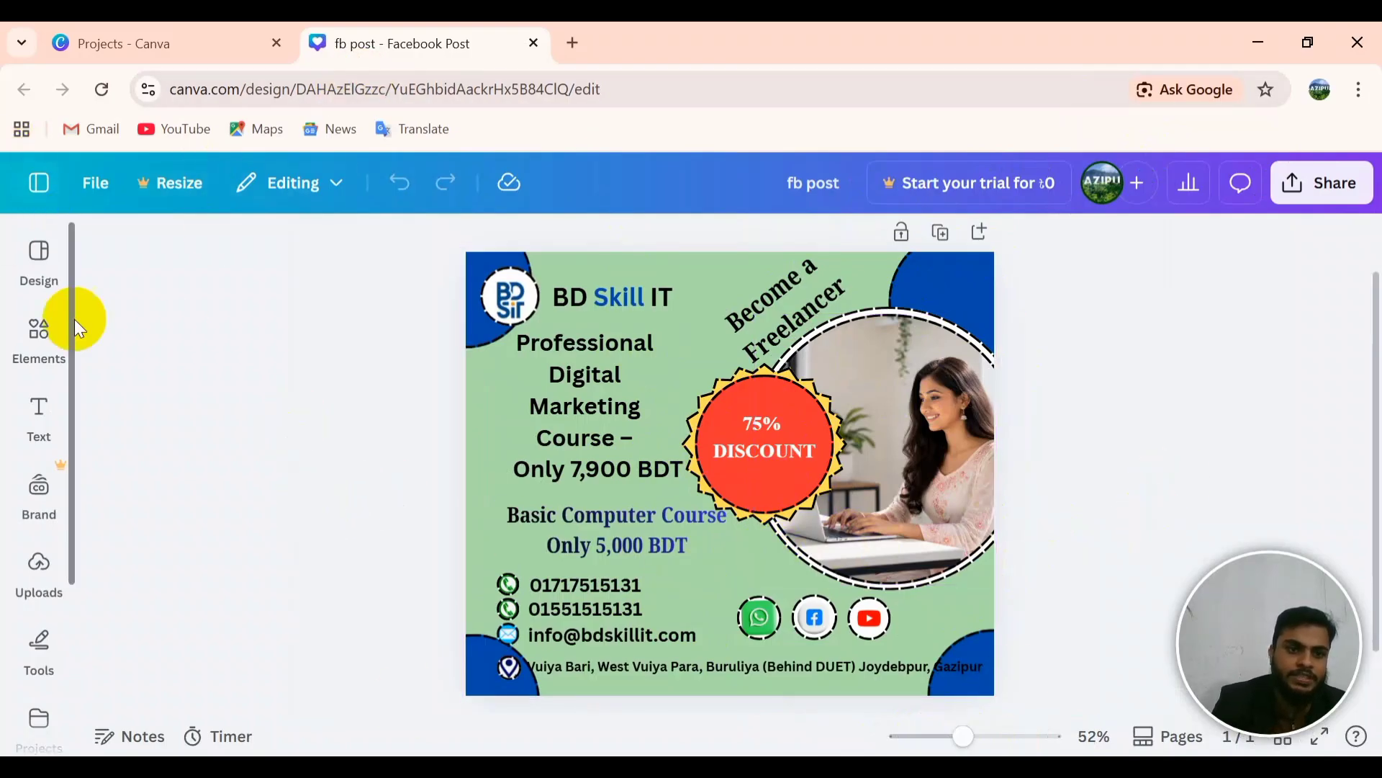
Step: Create a new blank Facebook Post design at 940 × 788 px
key(ctrl+shift+Tab)
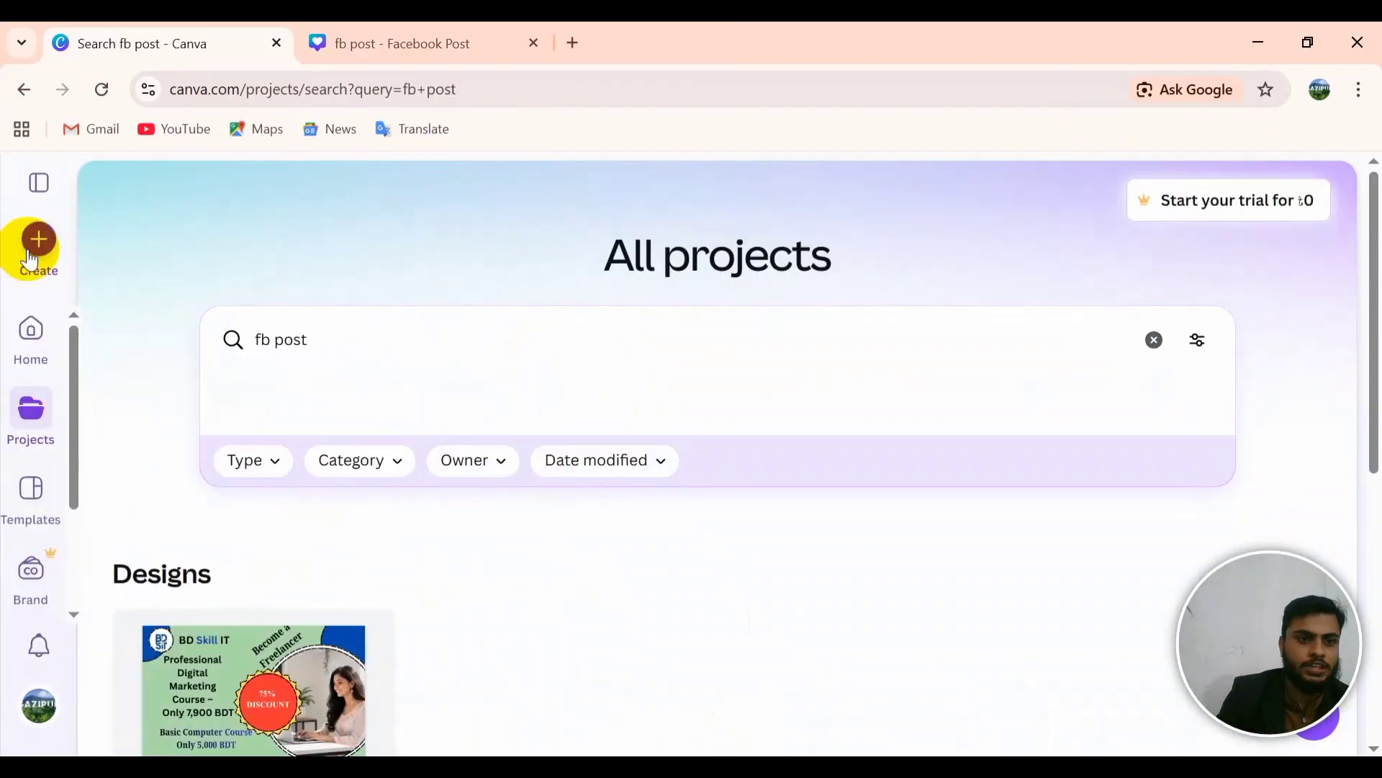
click(41, 258)
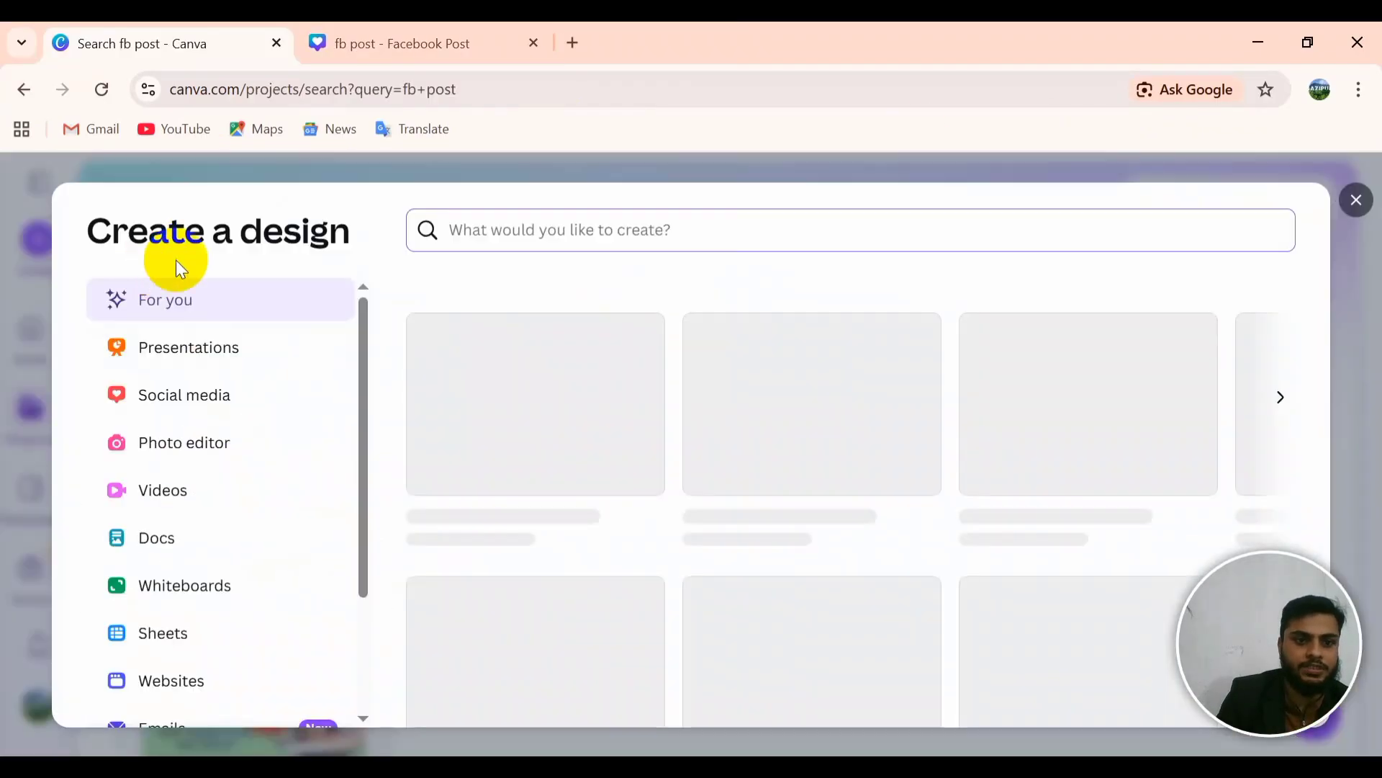
key(Escape)
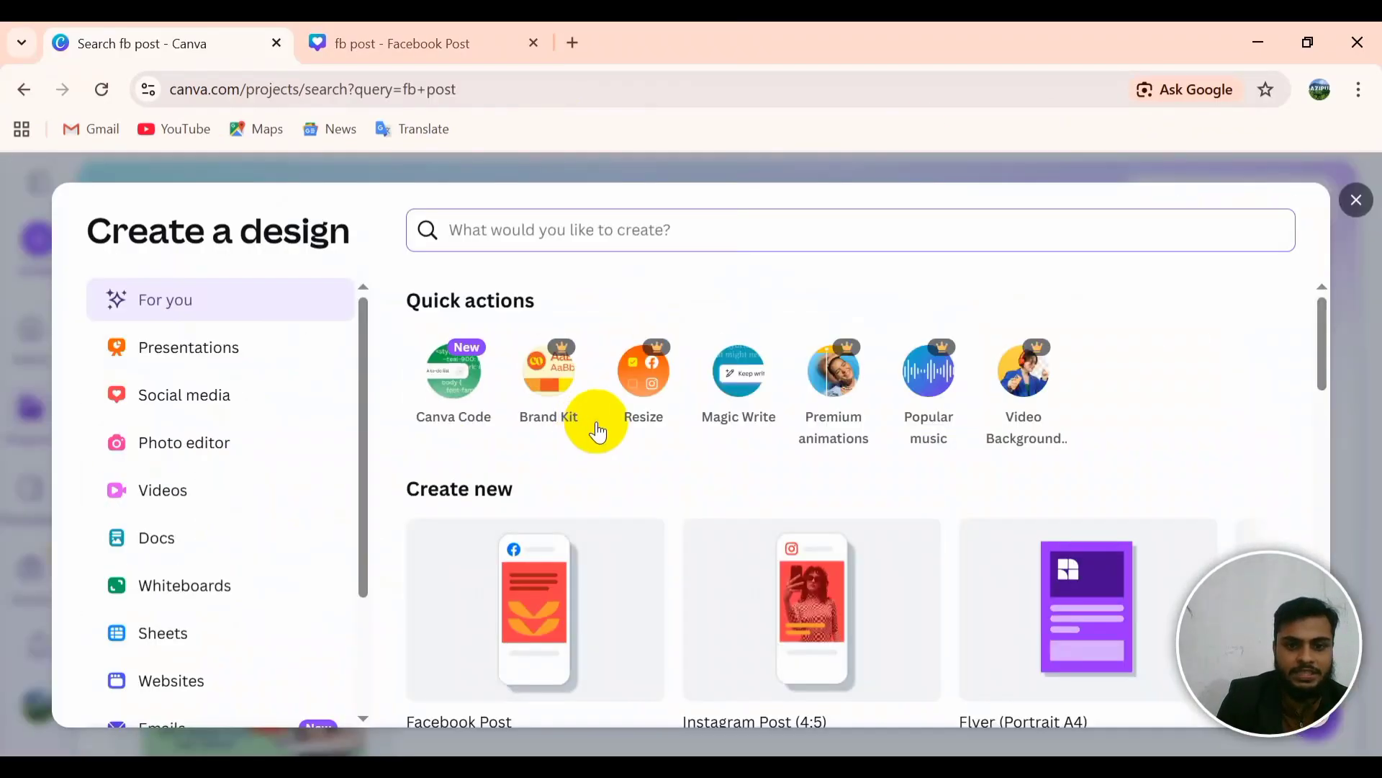
scroll(571, 648, down, 2)
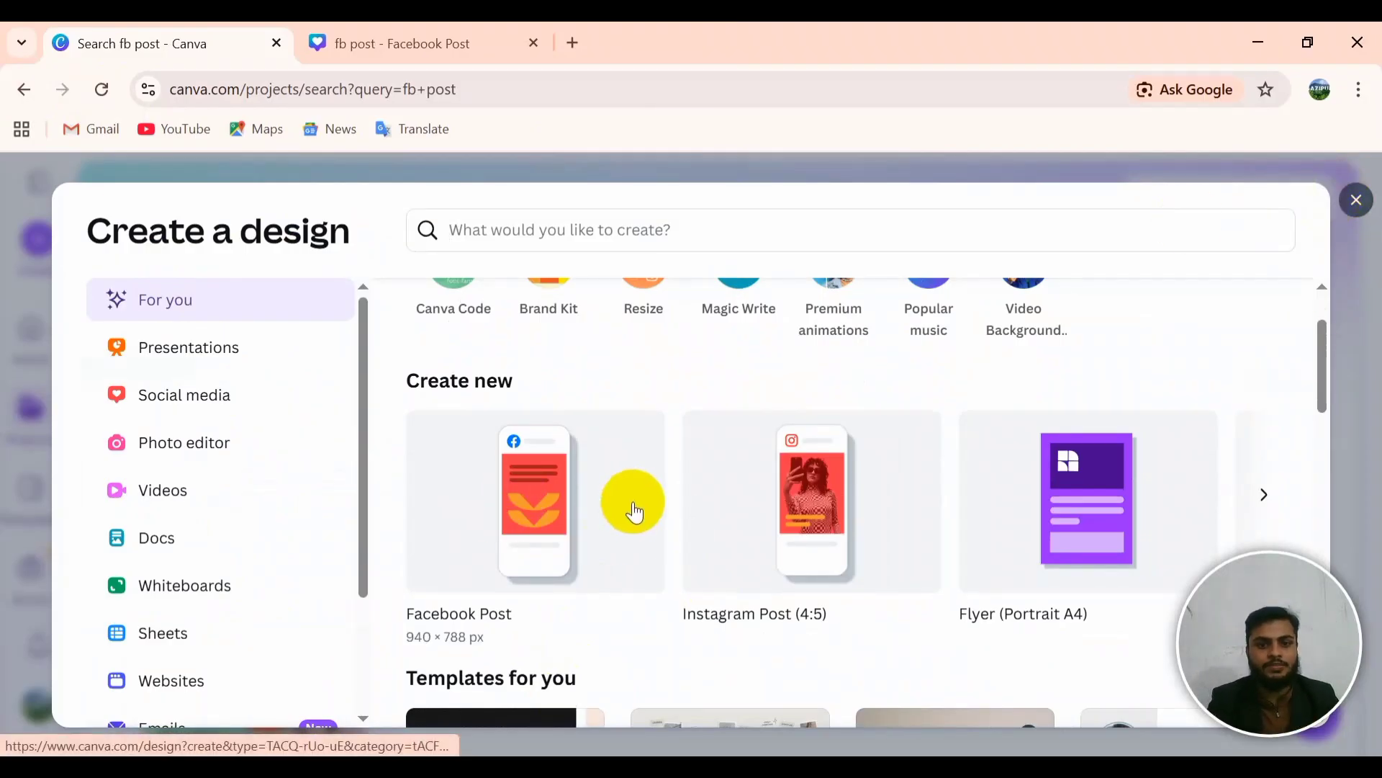
click(533, 504)
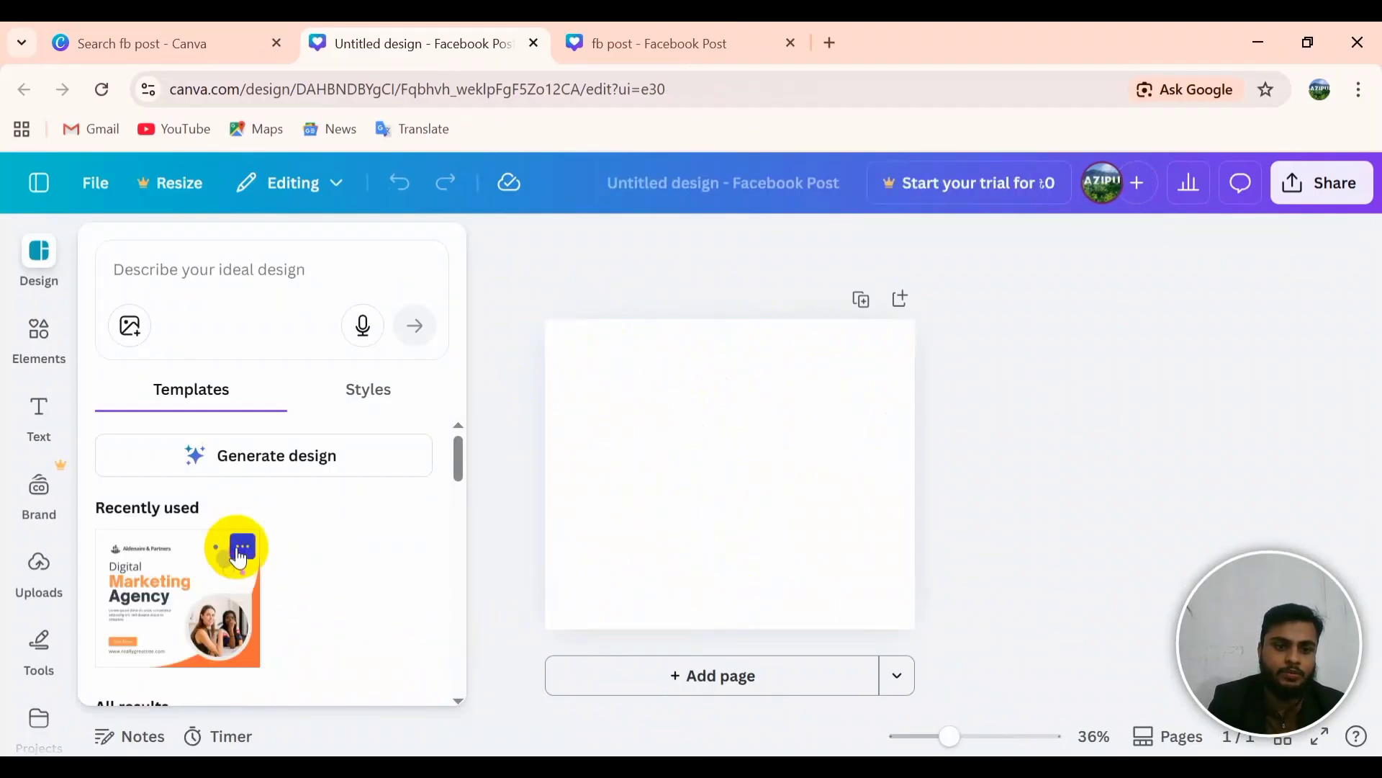
click(239, 551)
click(199, 602)
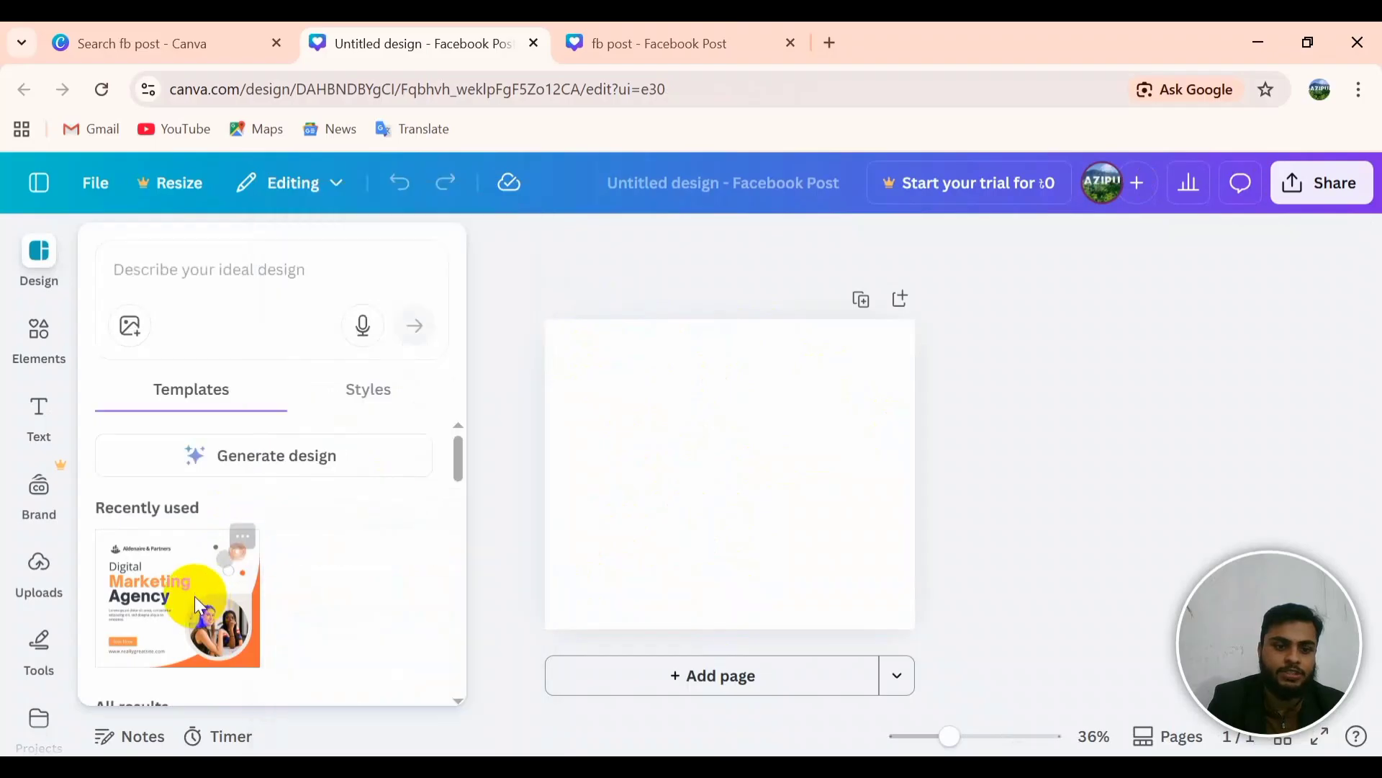
click(203, 609)
click(701, 500)
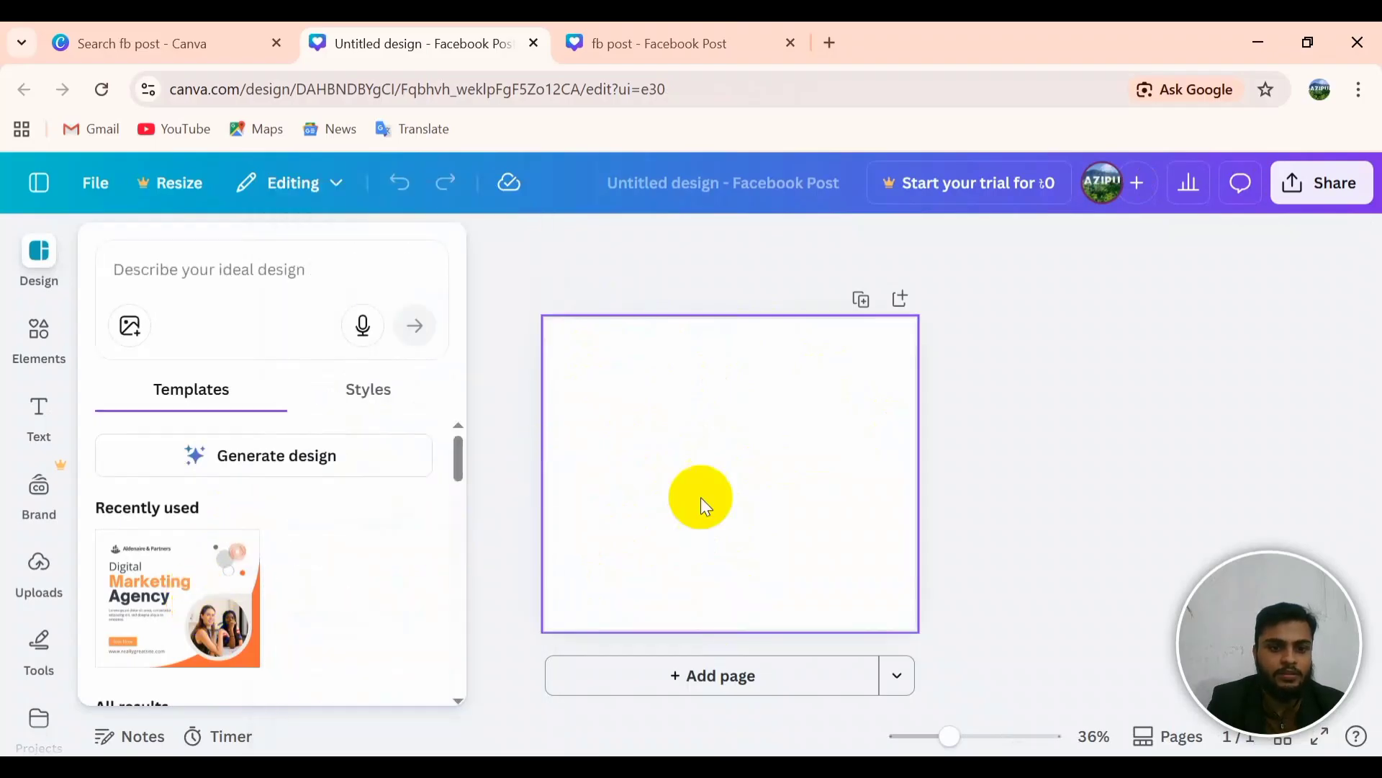
click(739, 537)
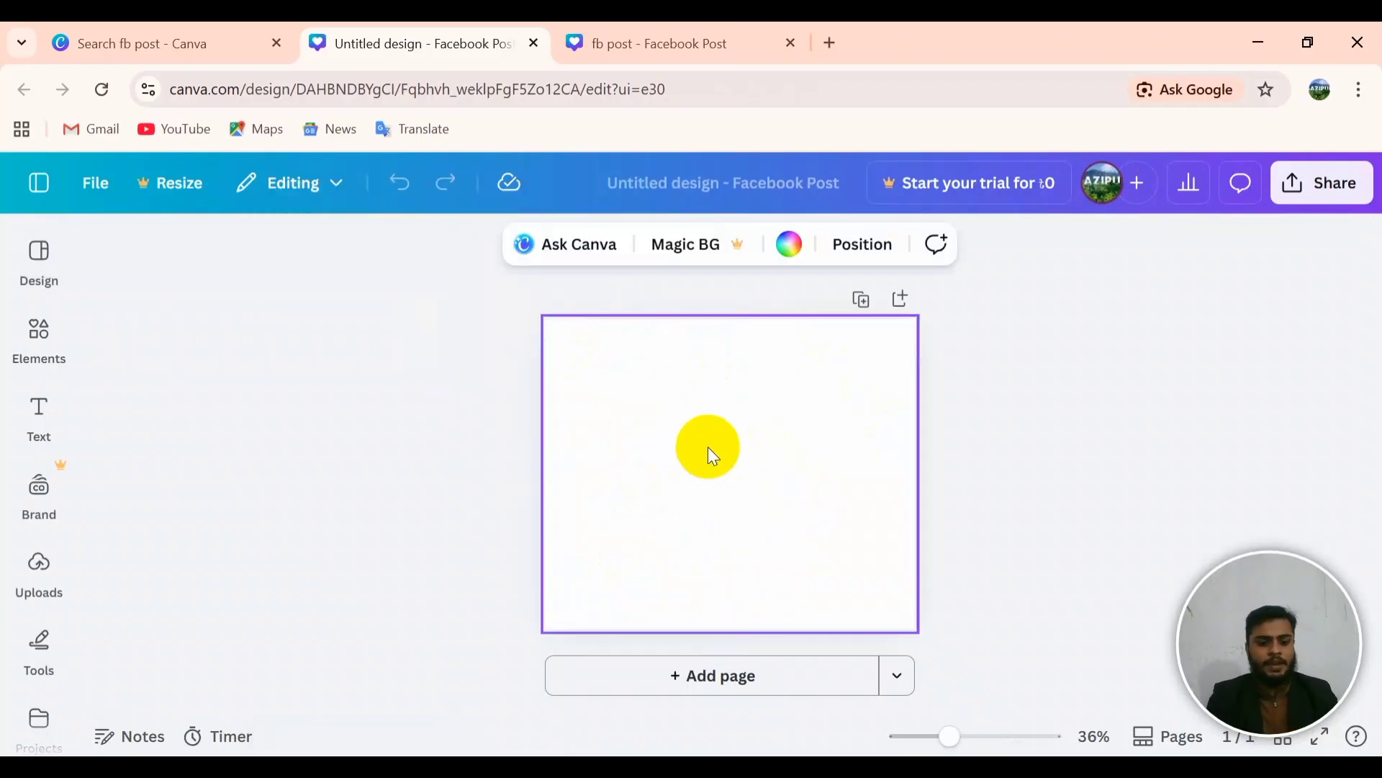
click(630, 25)
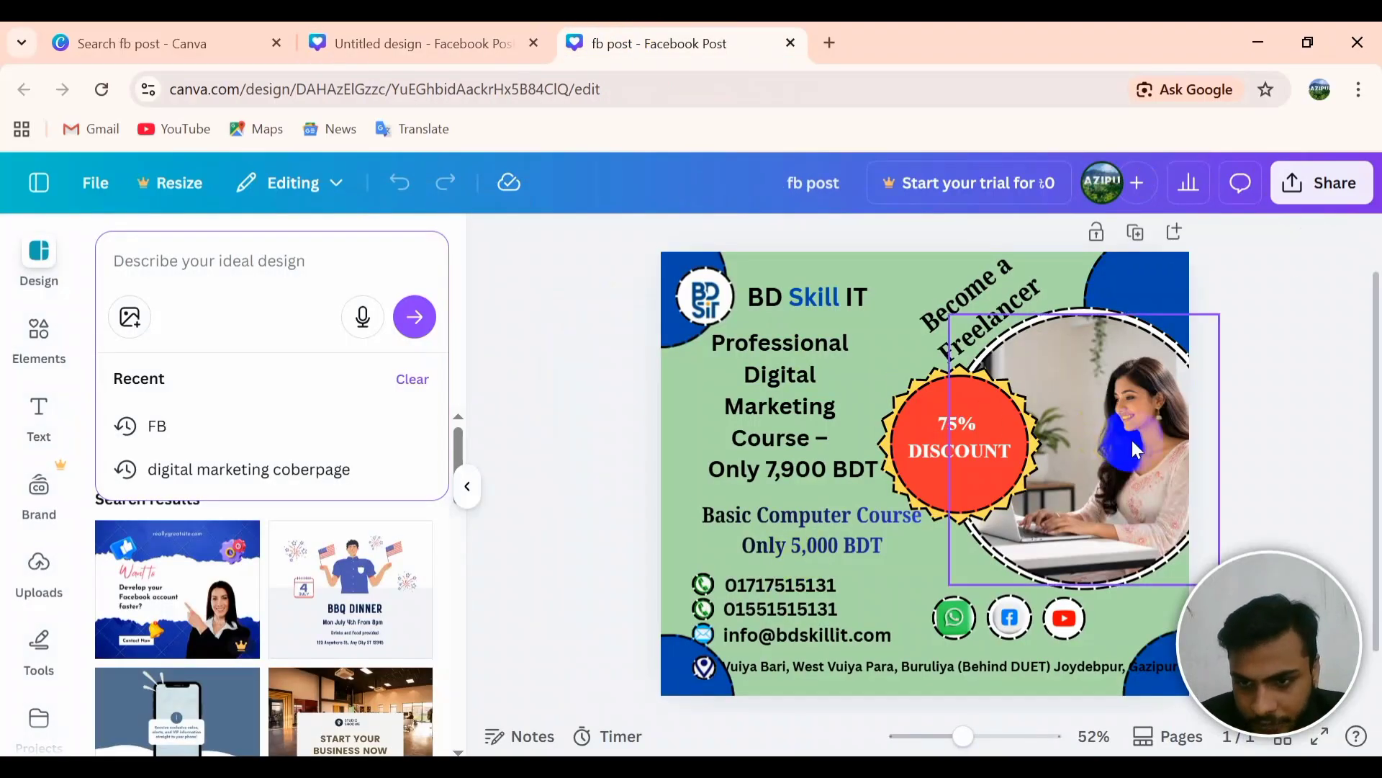
click(1213, 416)
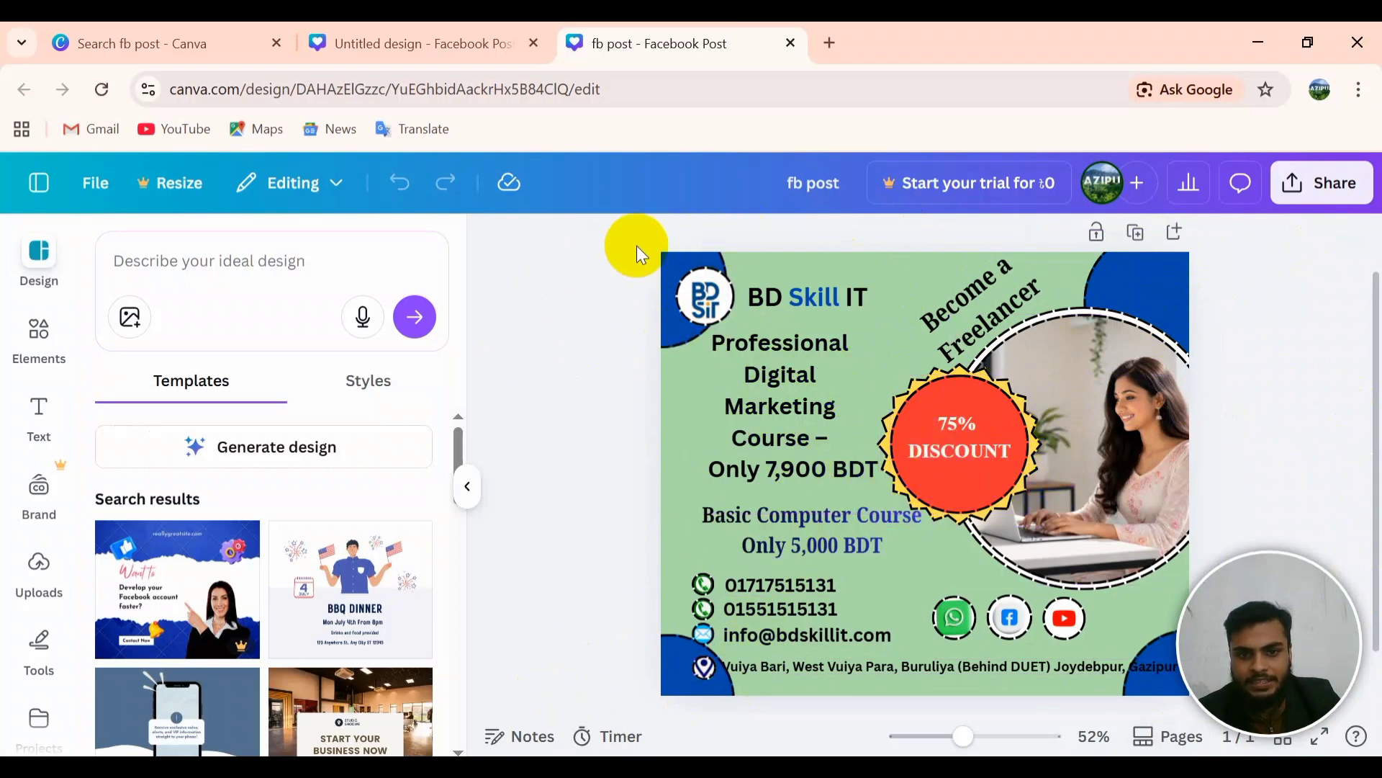
click(452, 293)
drag(436, 231, 1094, 732)
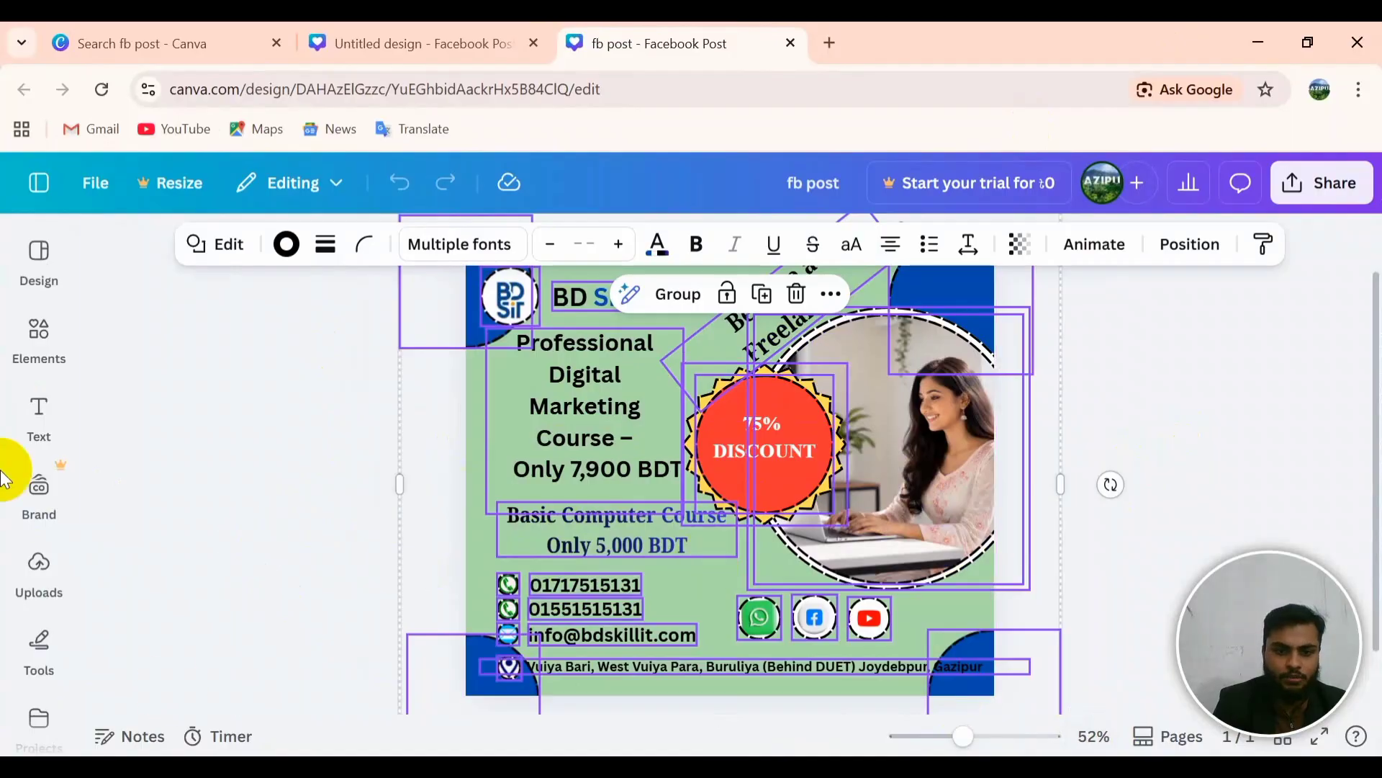
click(1168, 424)
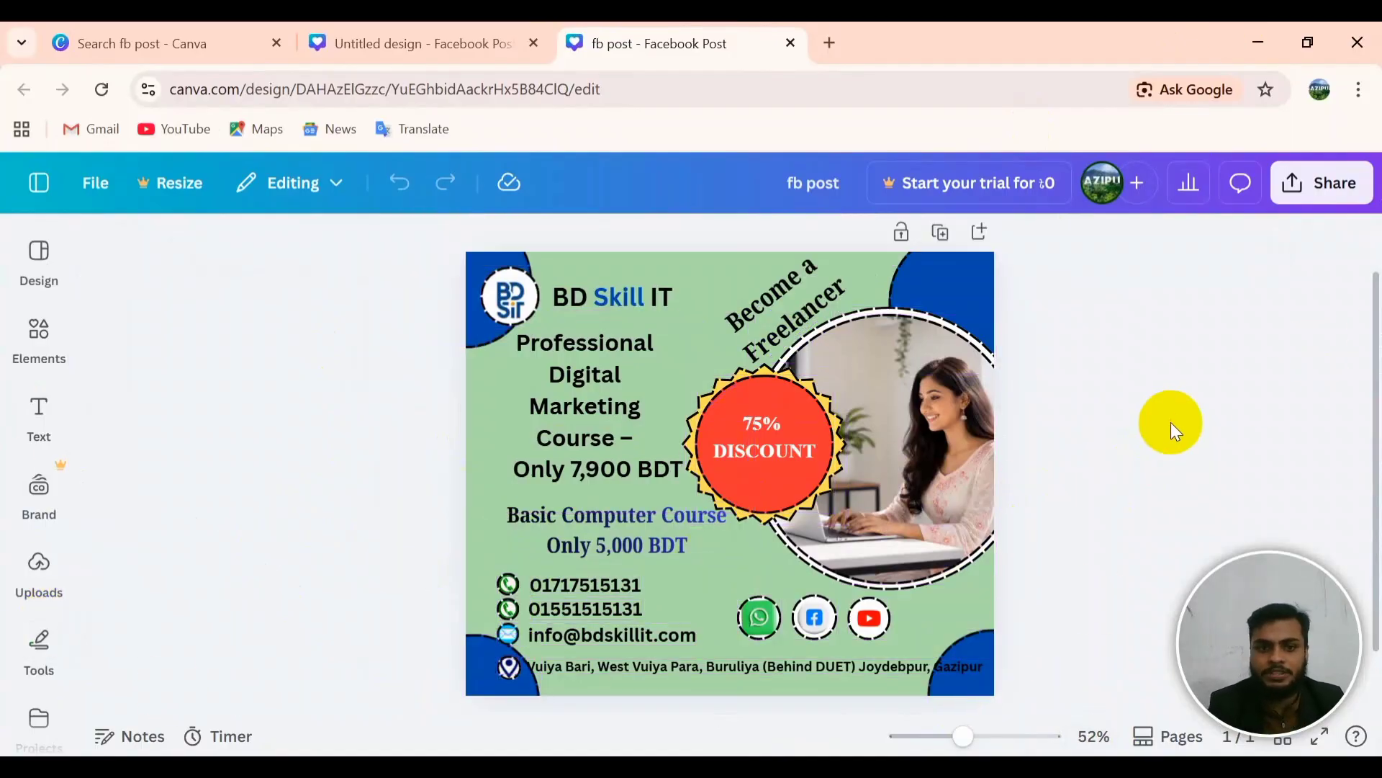
click(455, 47)
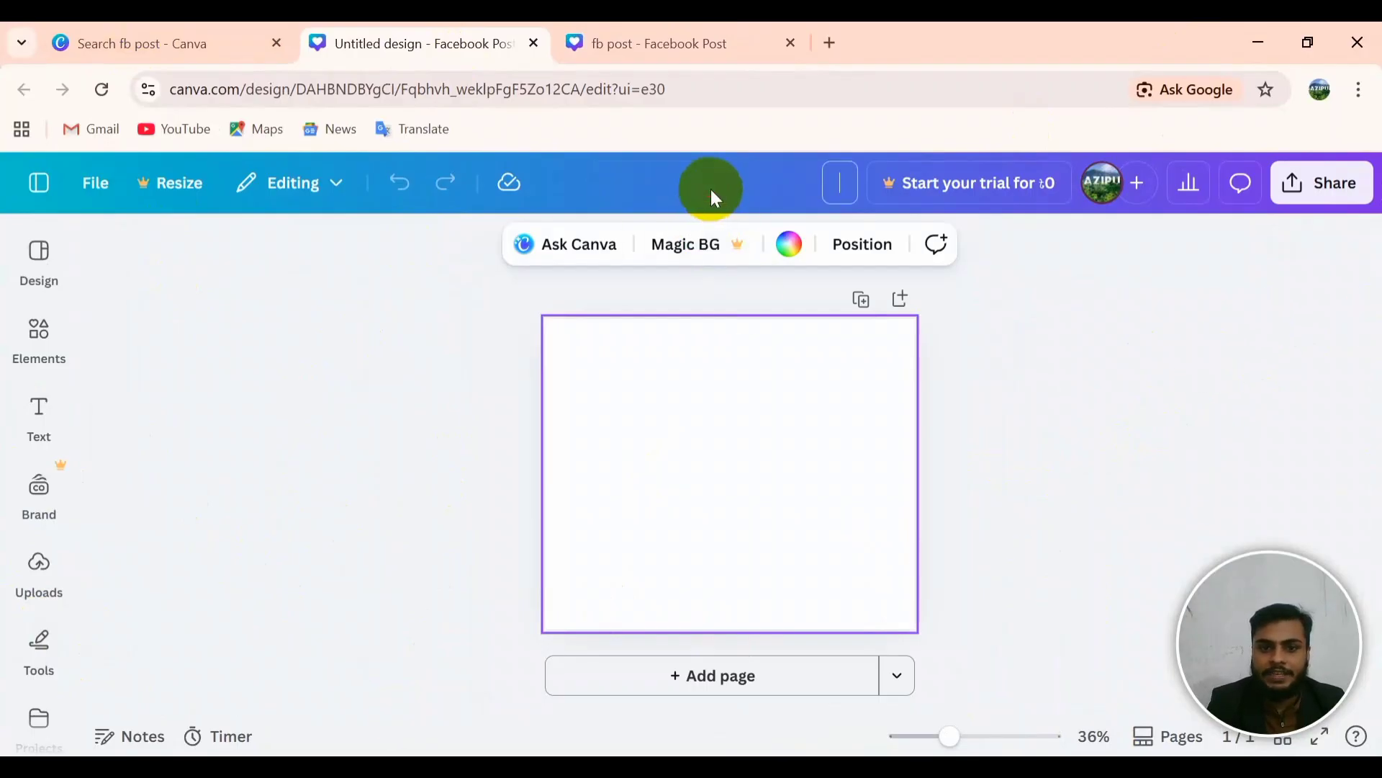
Step: Rename the design's title to 'new desin'
text(new)
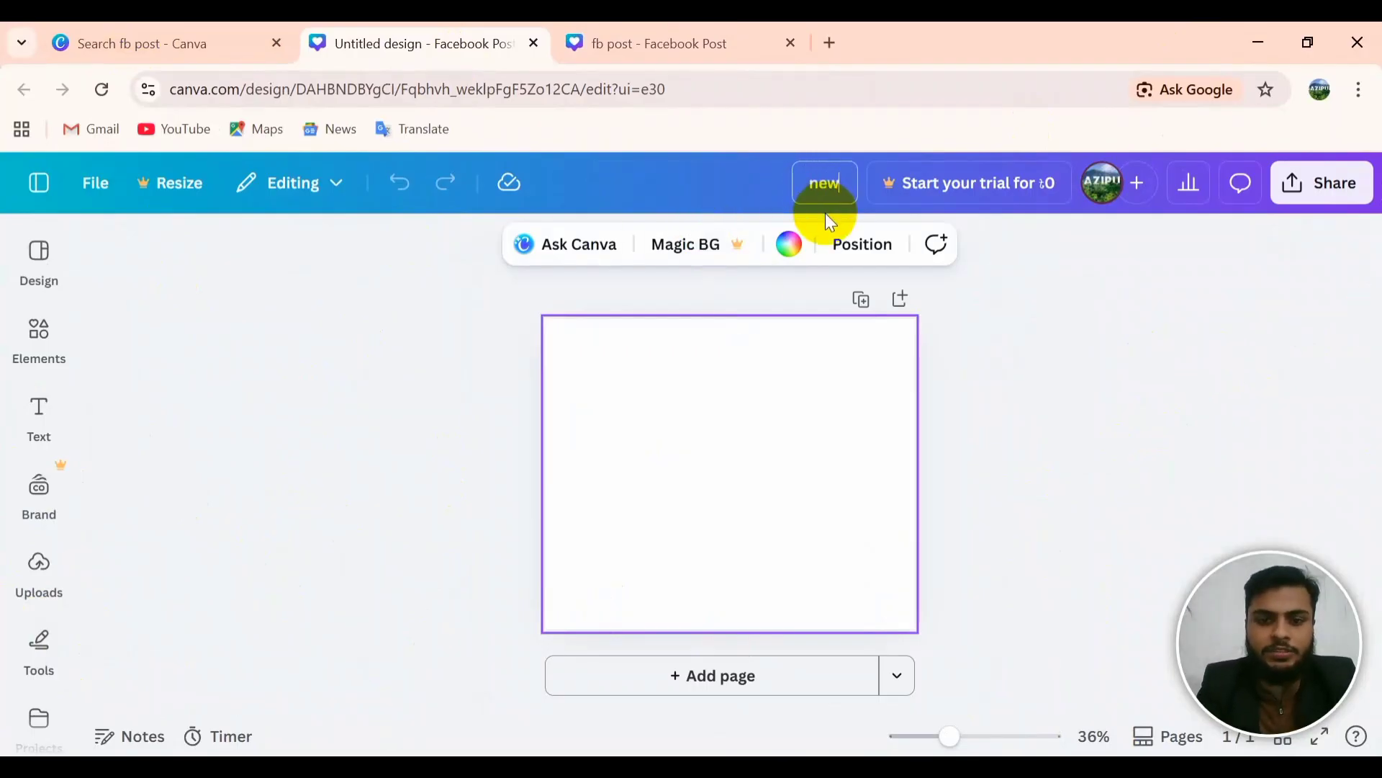
text( desin)
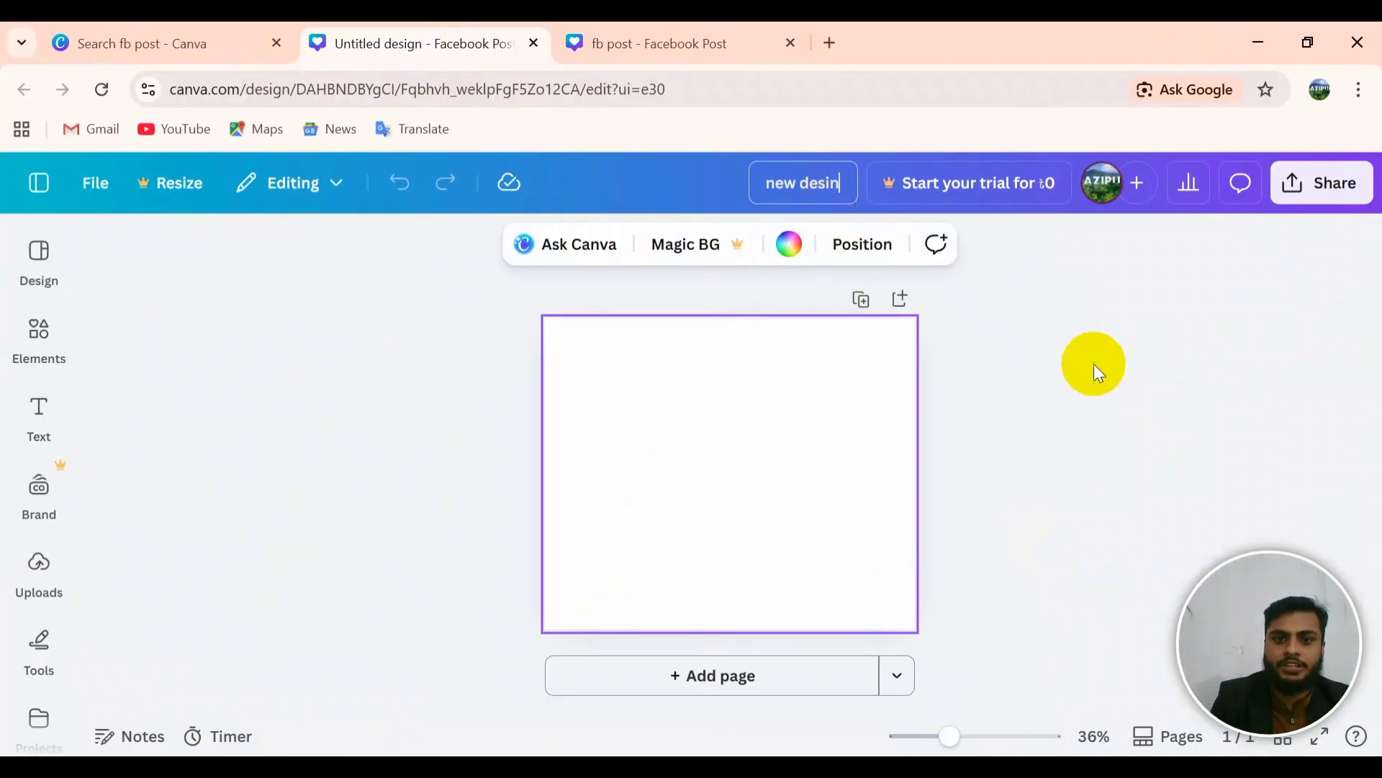
click(1094, 364)
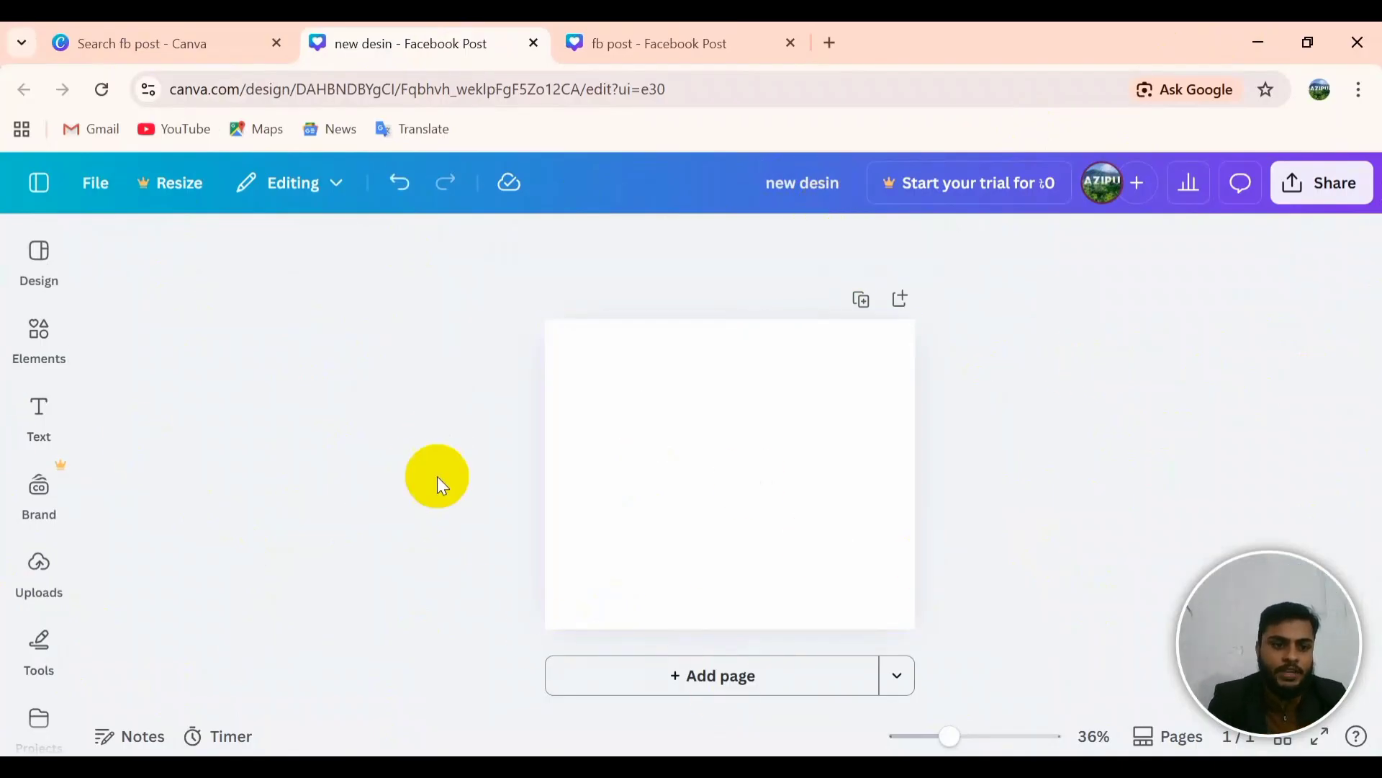
scroll(40, 720, down, 1)
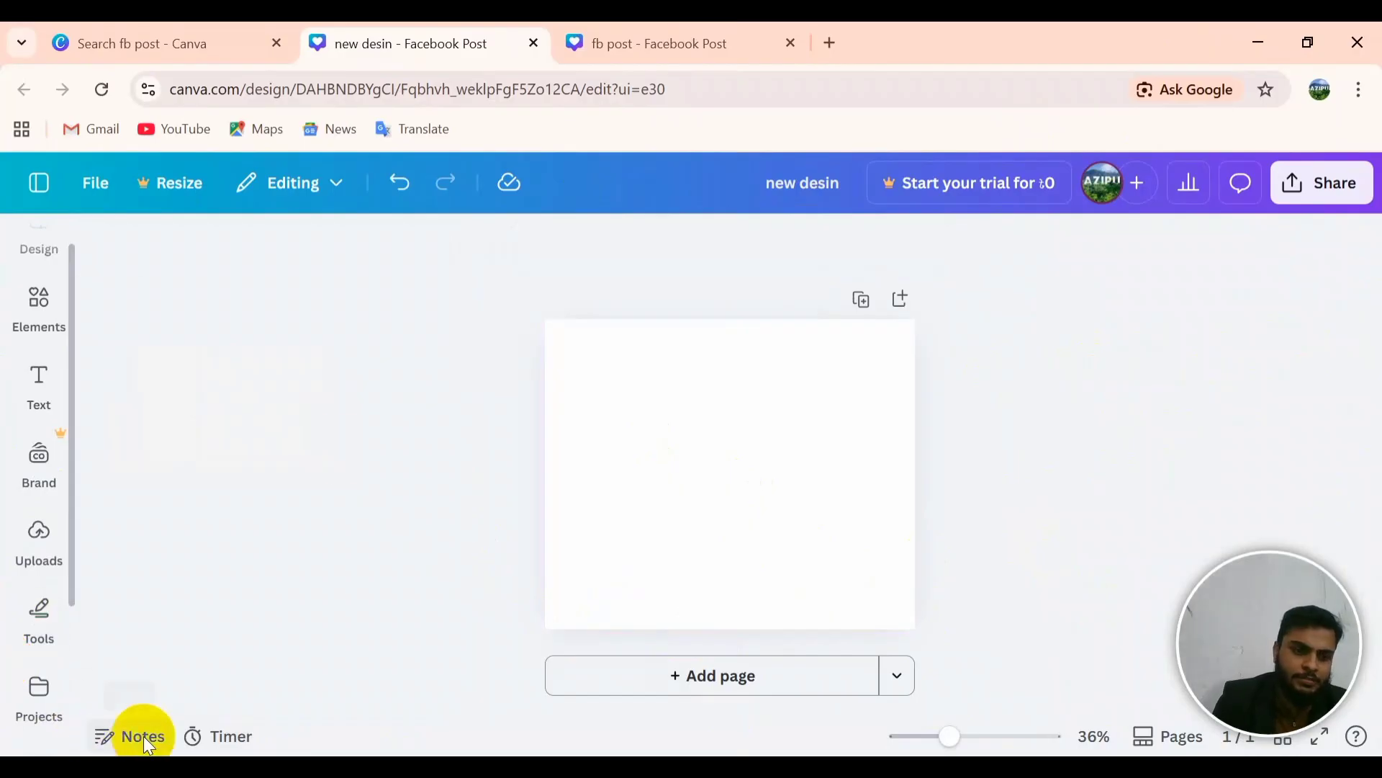
Step: Add a Shapes circle, enlarge it into the top-right corner and colour it dark blue
click(43, 680)
click(42, 622)
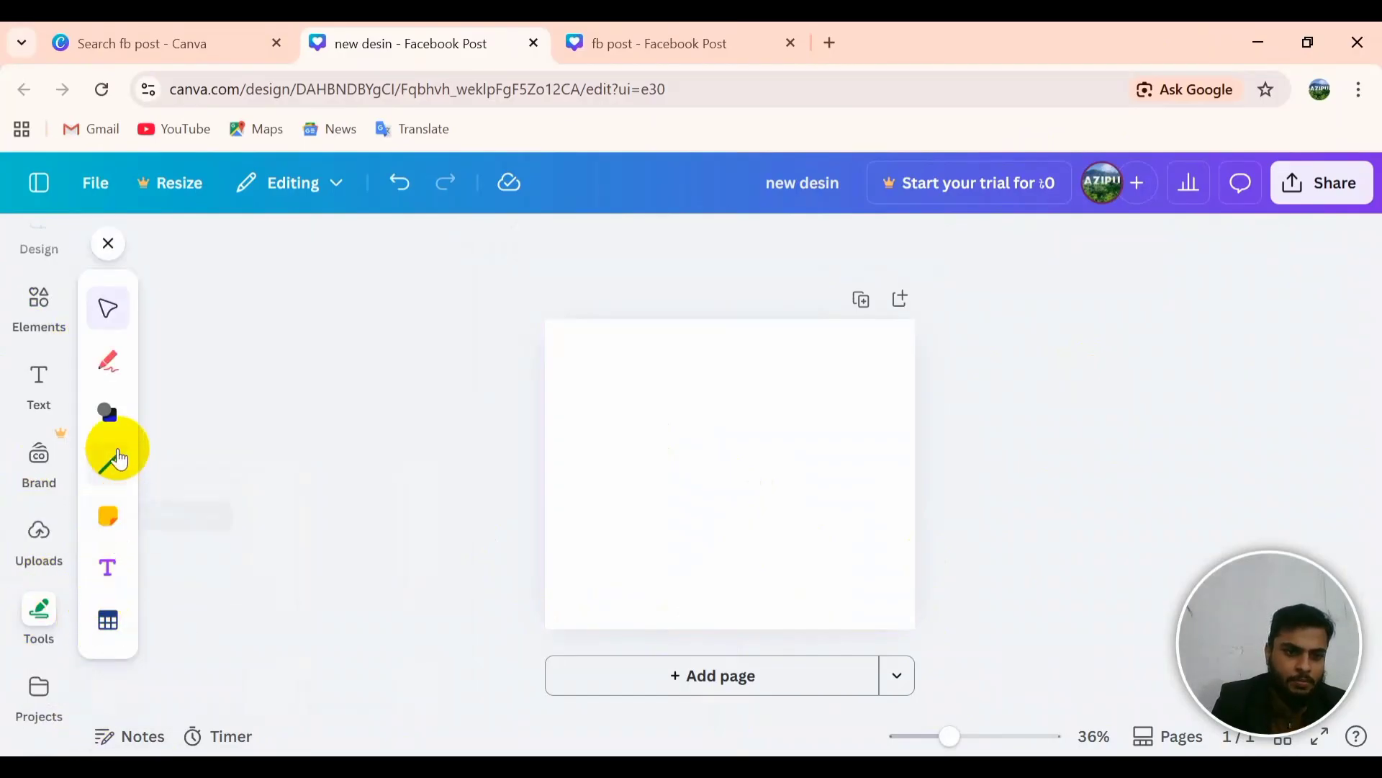
click(110, 418)
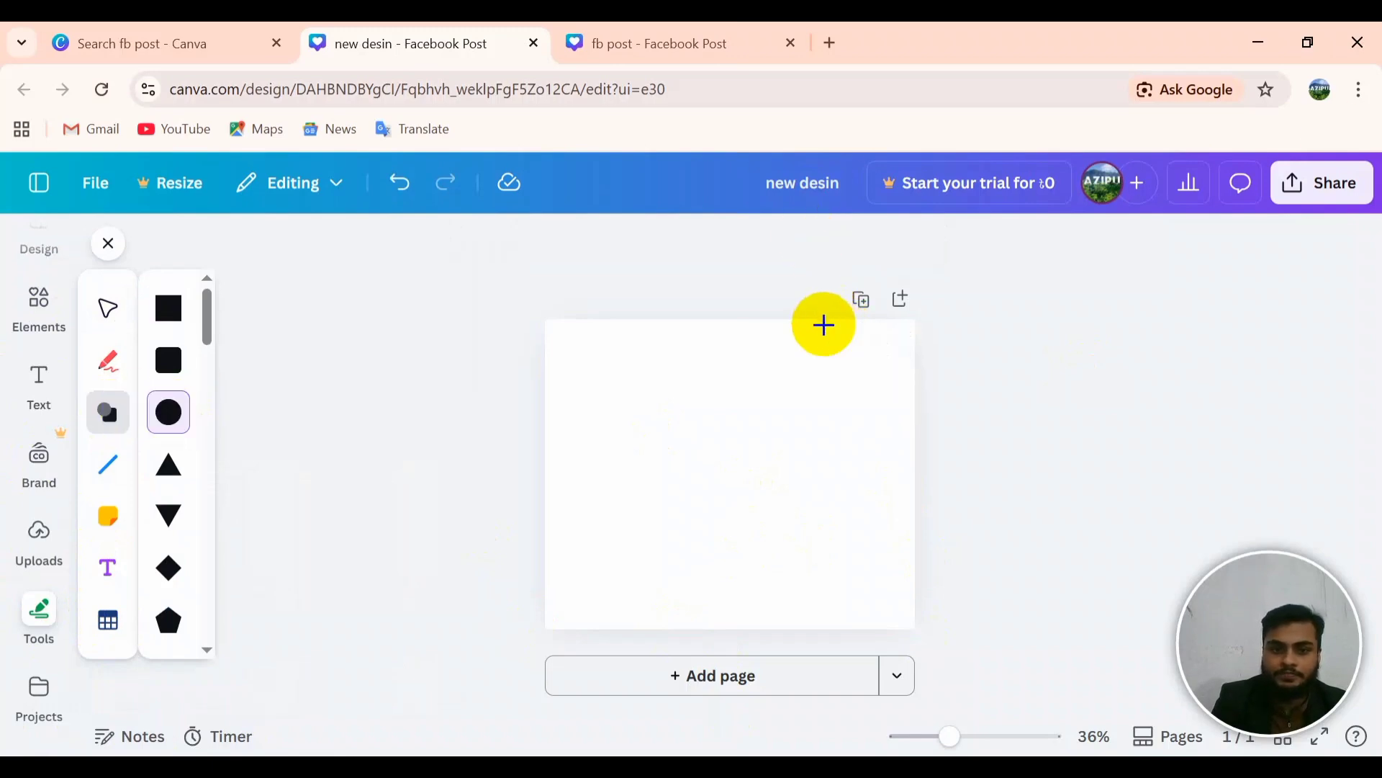
click(824, 325)
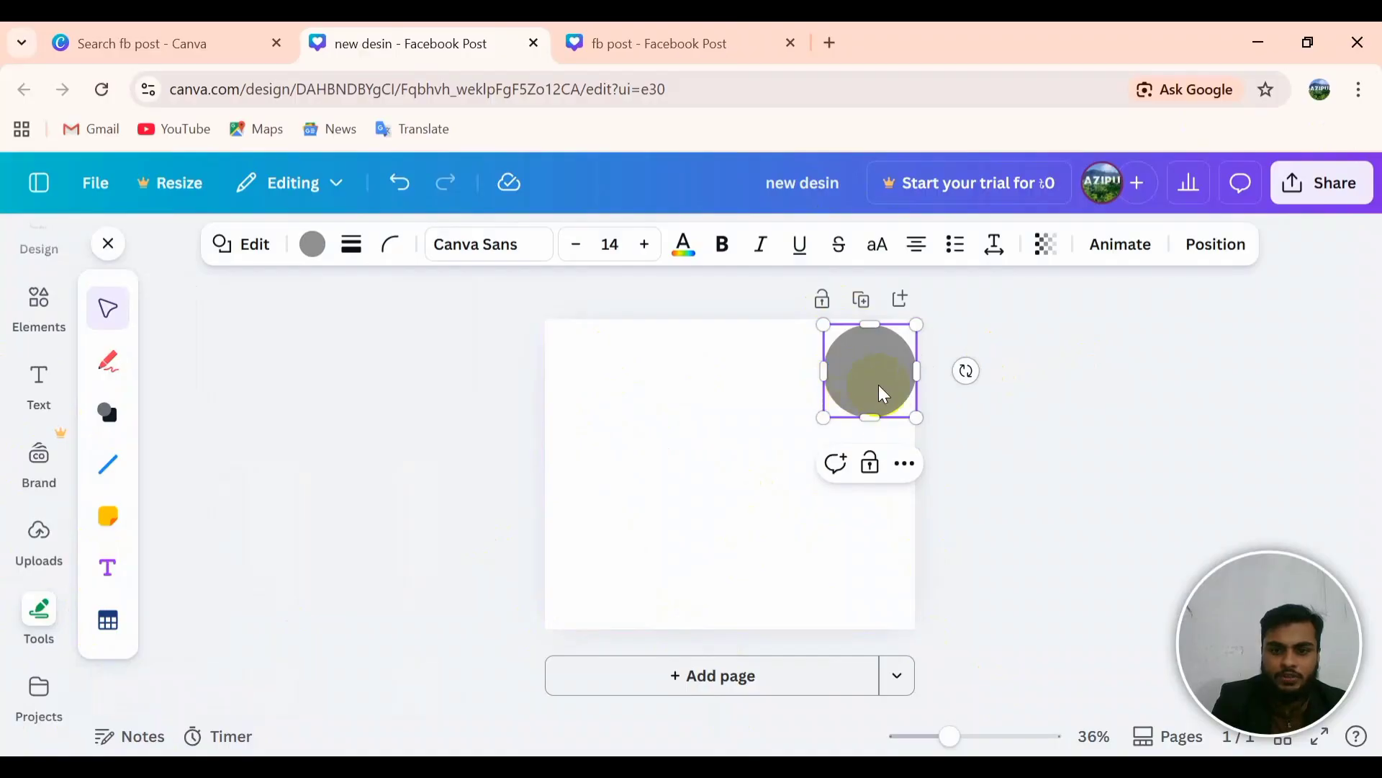
drag(916, 418, 871, 365)
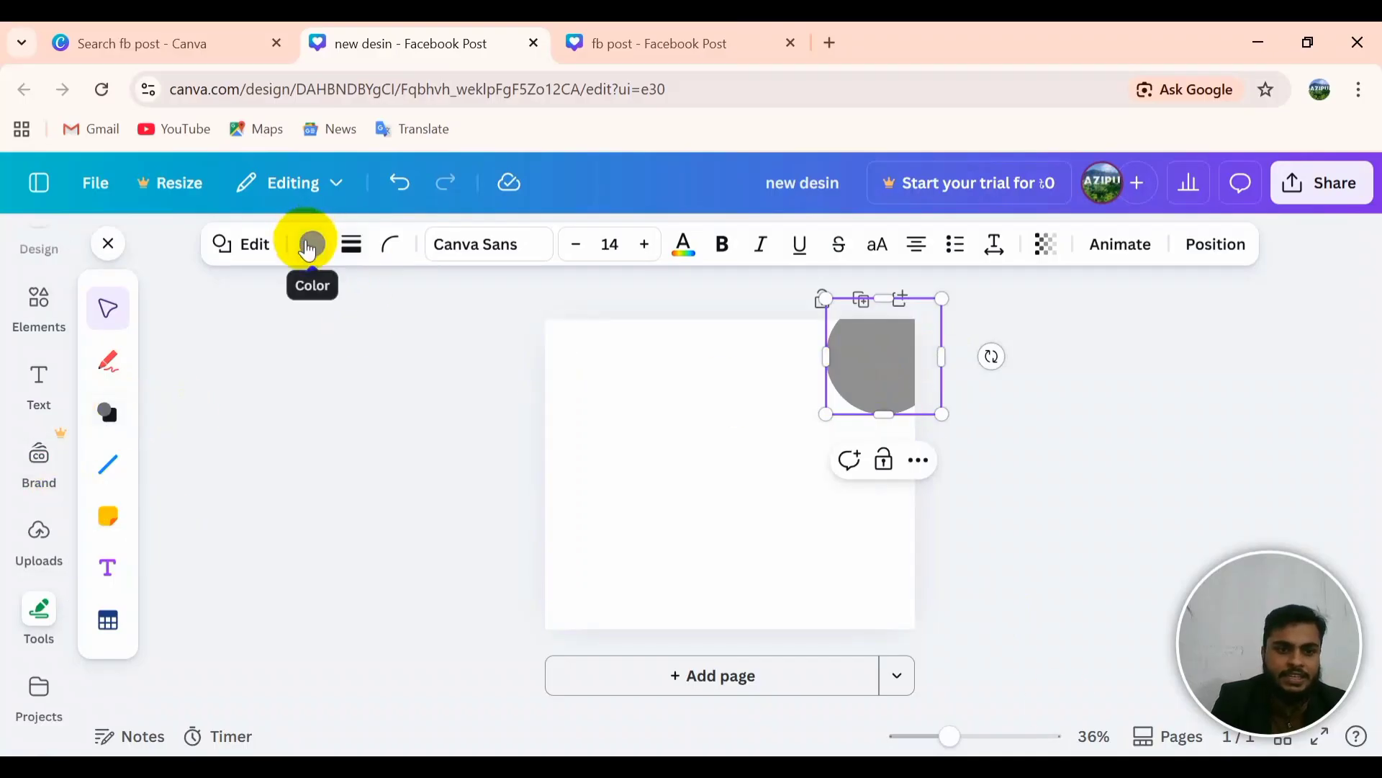
click(312, 245)
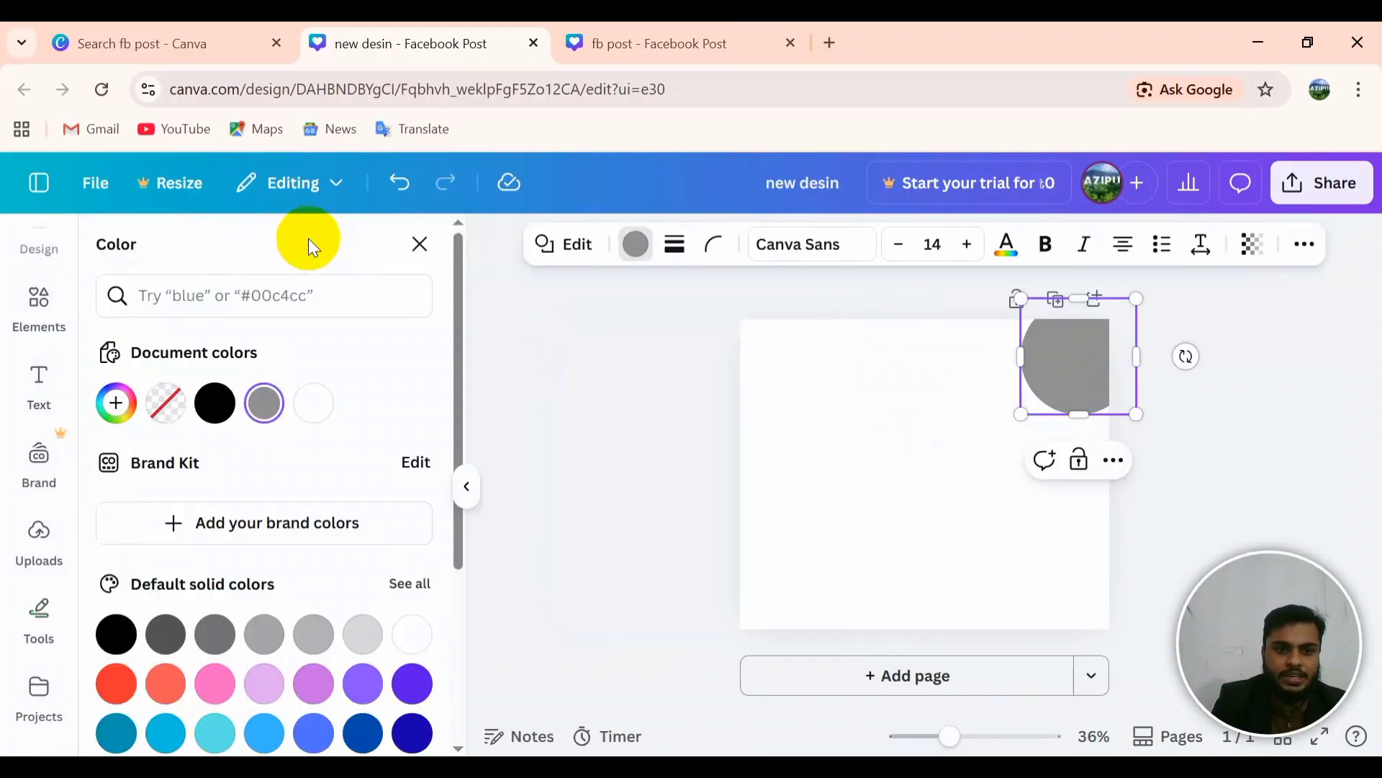
click(373, 739)
key(Escape)
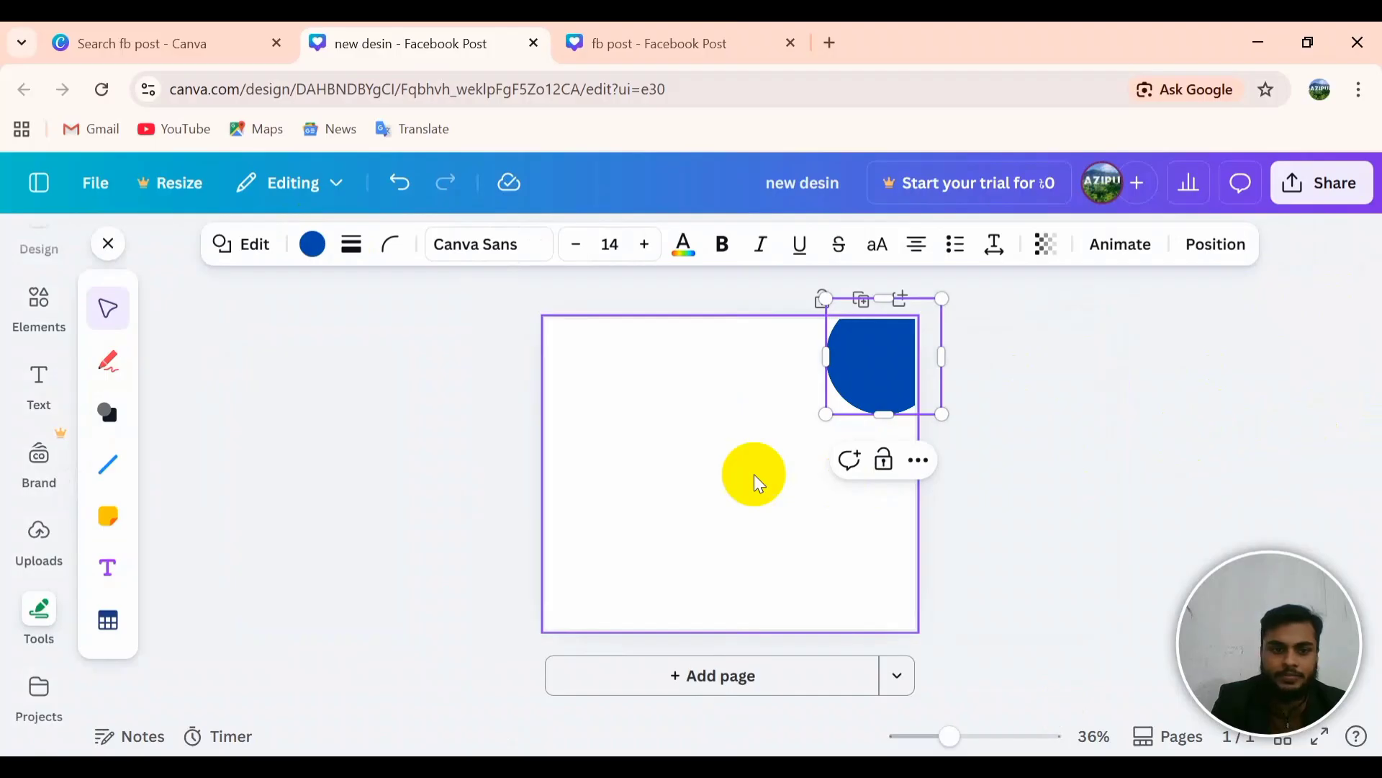
click(756, 478)
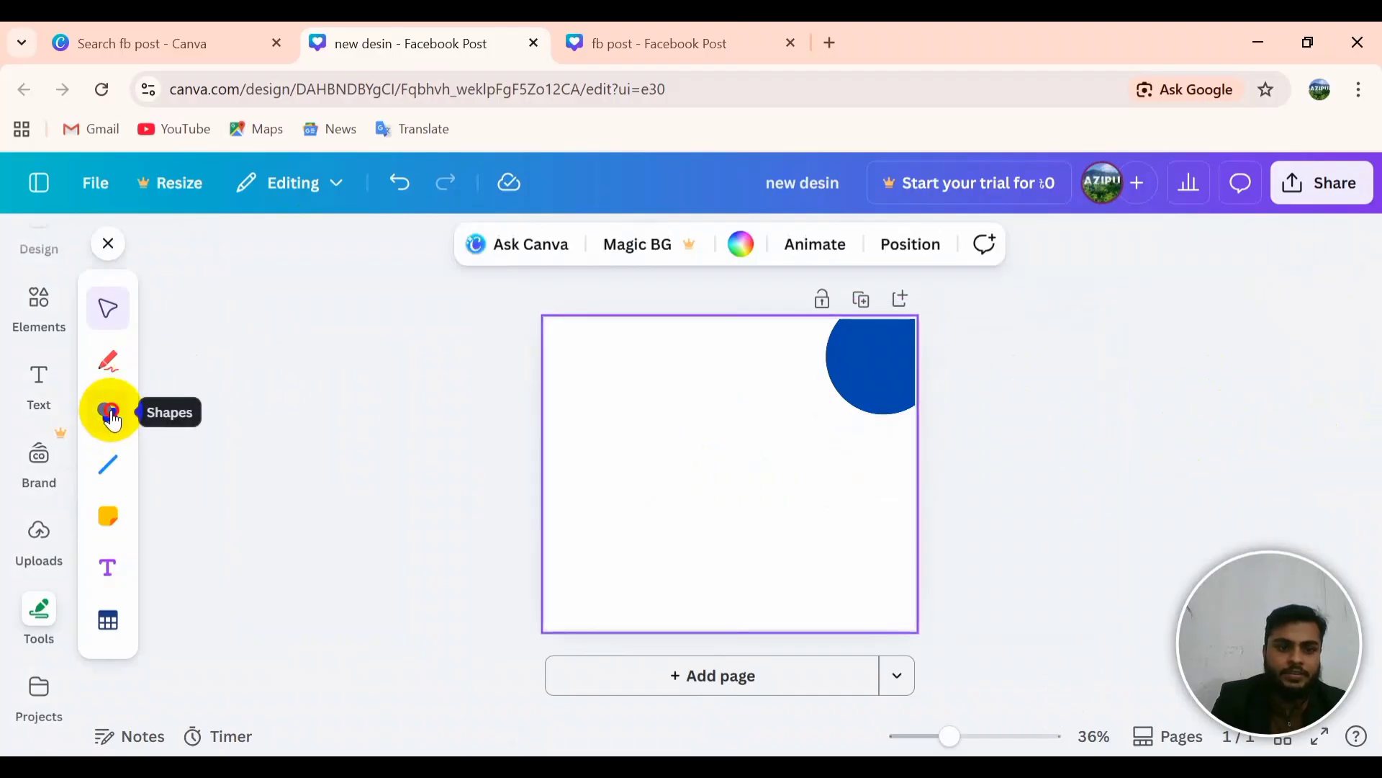
Step: Add a second circle, enlarge it to 422 × 422 px and move it higher
click(111, 418)
click(763, 415)
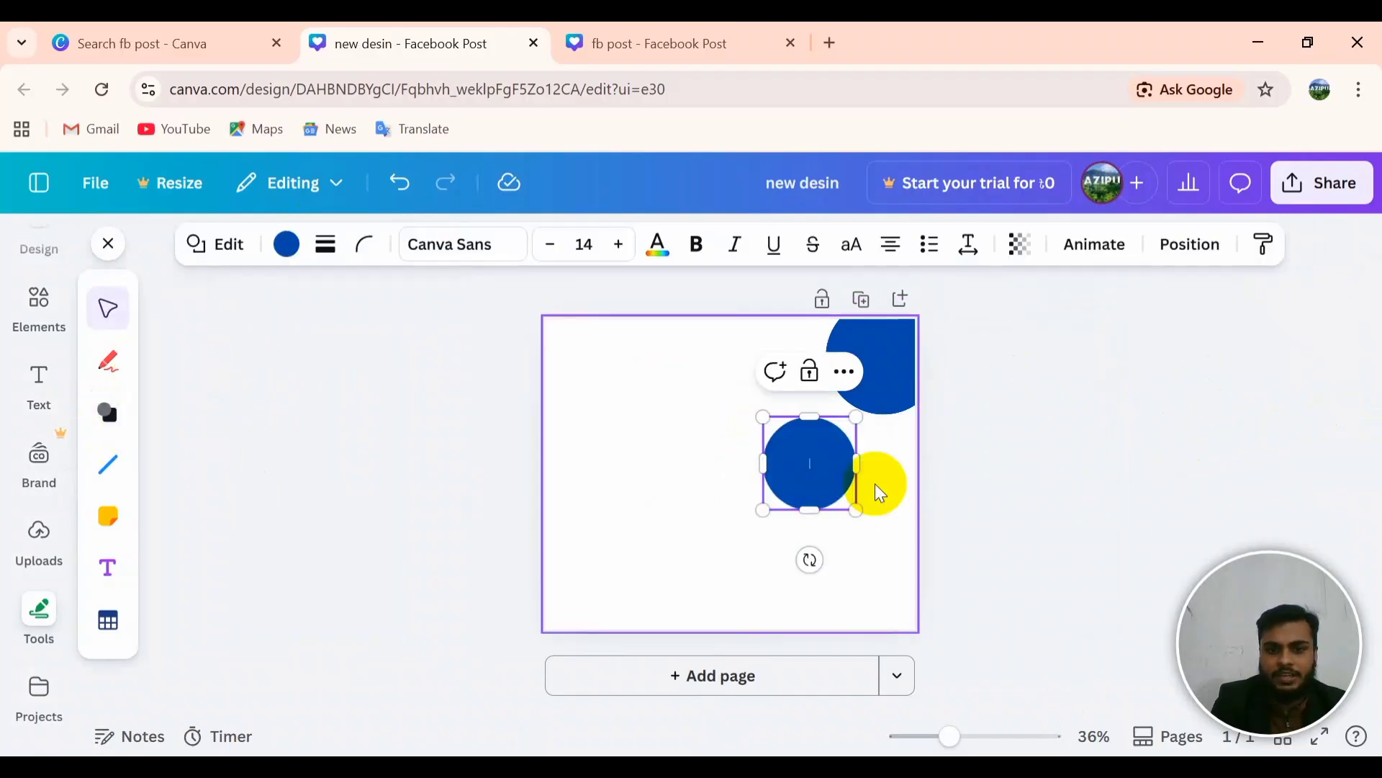
click(1005, 611)
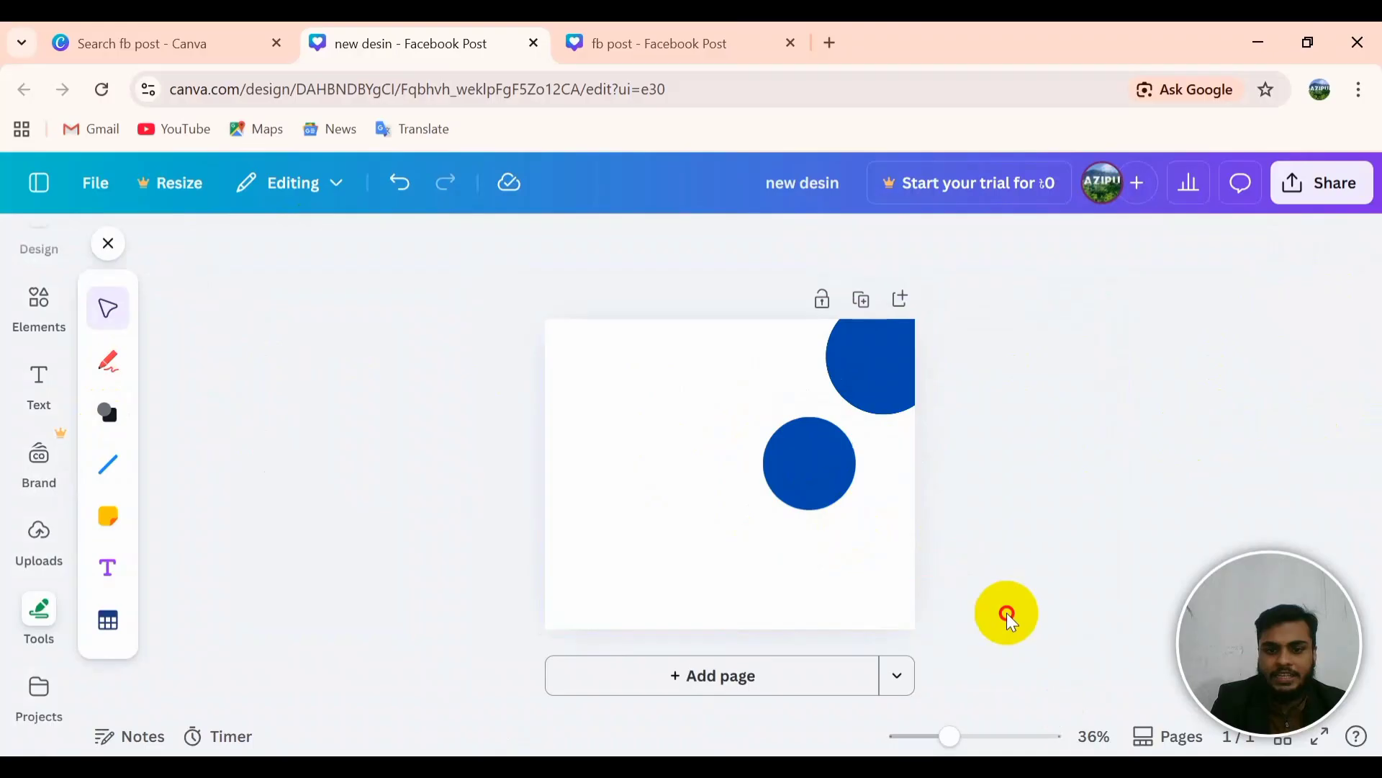
click(824, 469)
drag(857, 510, 936, 579)
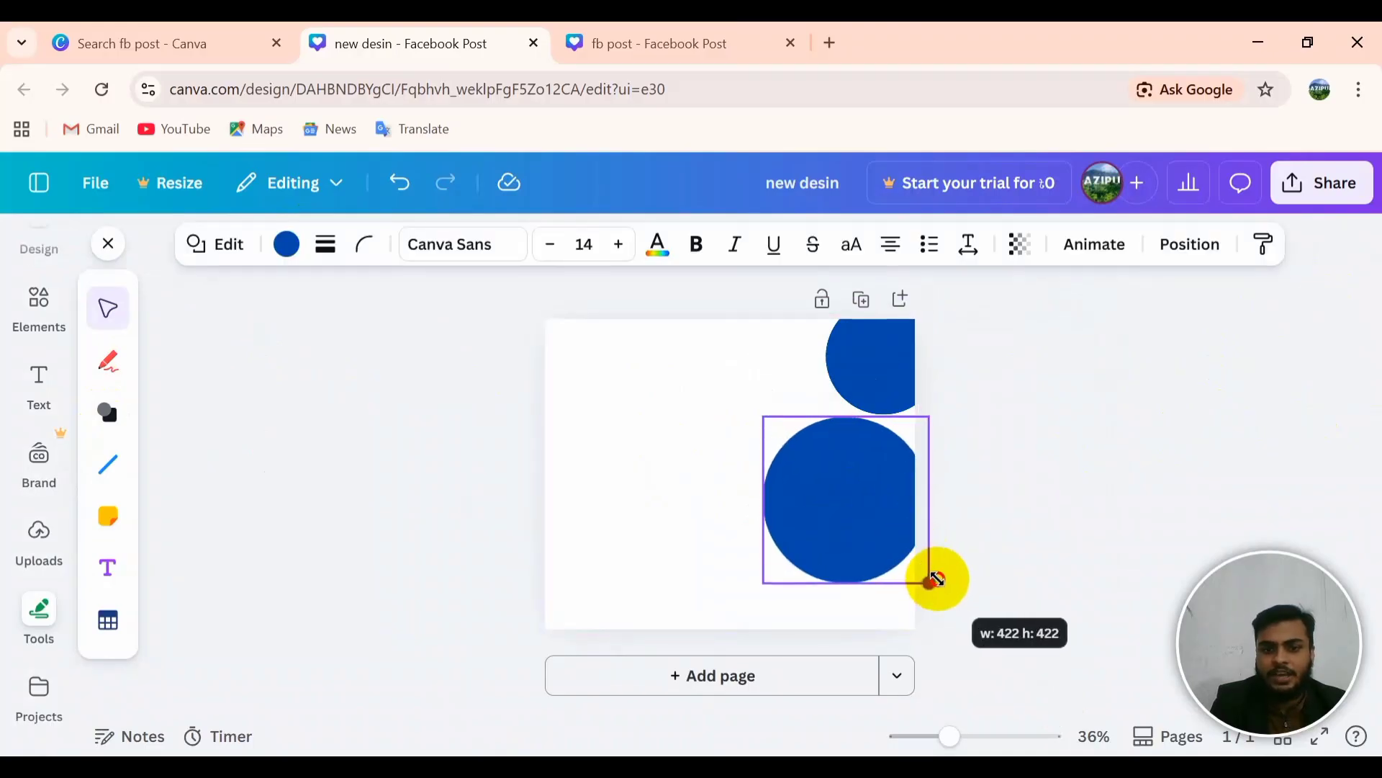
drag(849, 534, 854, 472)
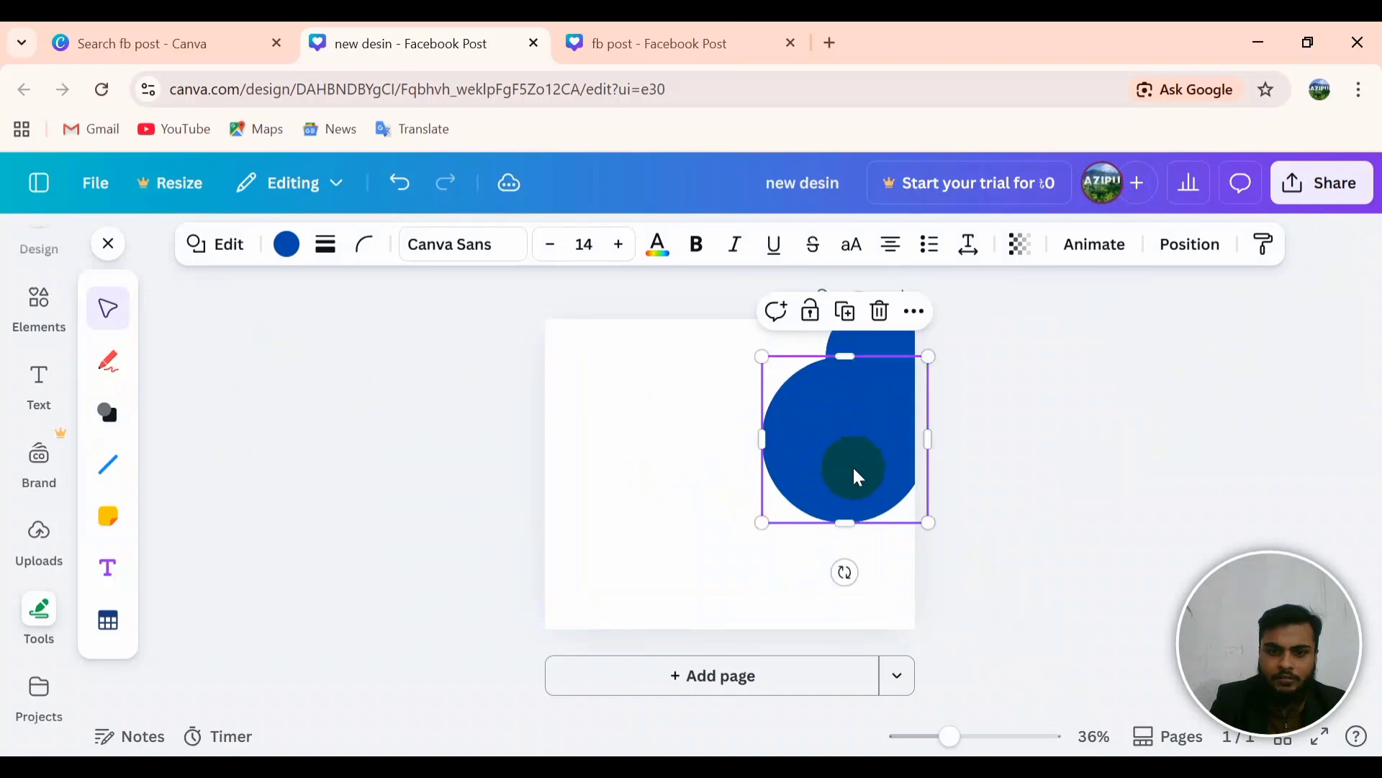
Step: Enlarge the second circle further and set it on the right edge below the top circle
drag(928, 524, 990, 583)
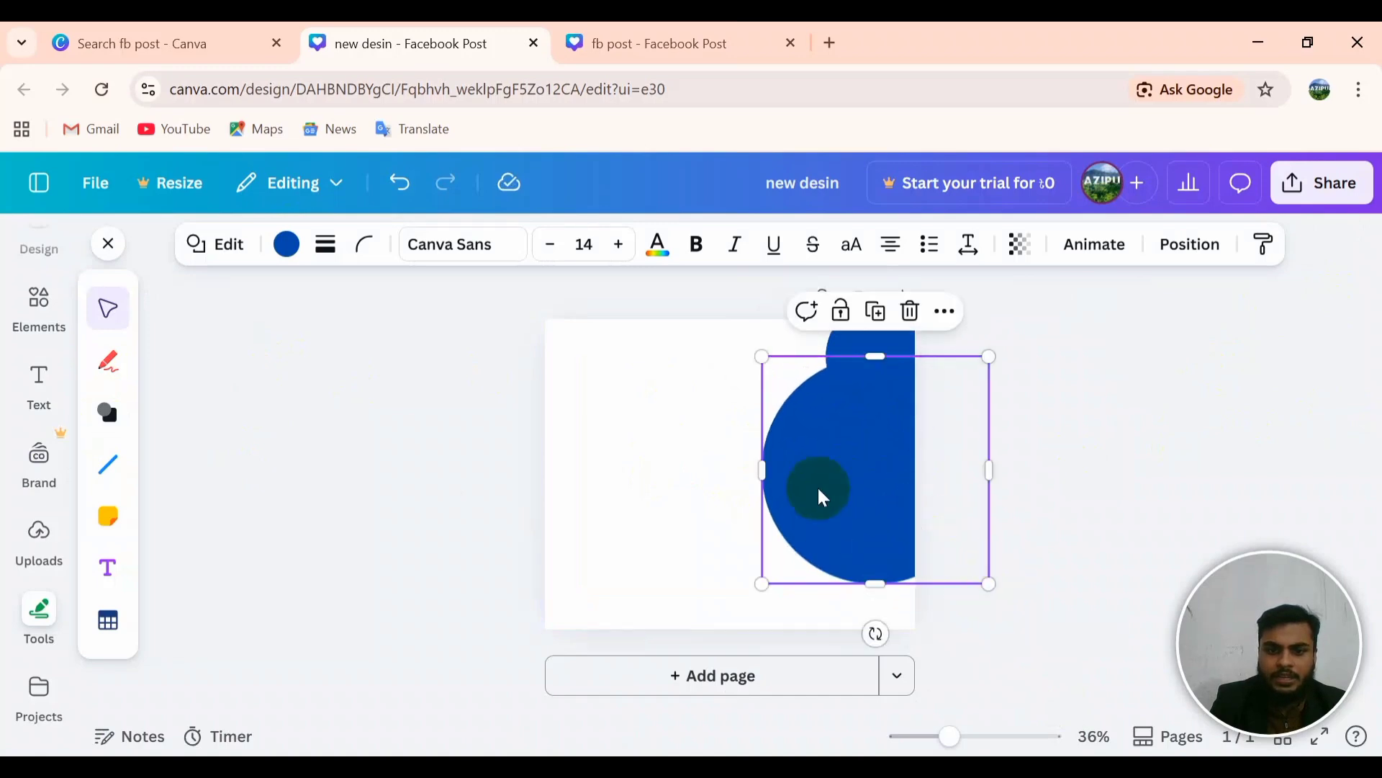
click(791, 461)
drag(814, 485, 799, 489)
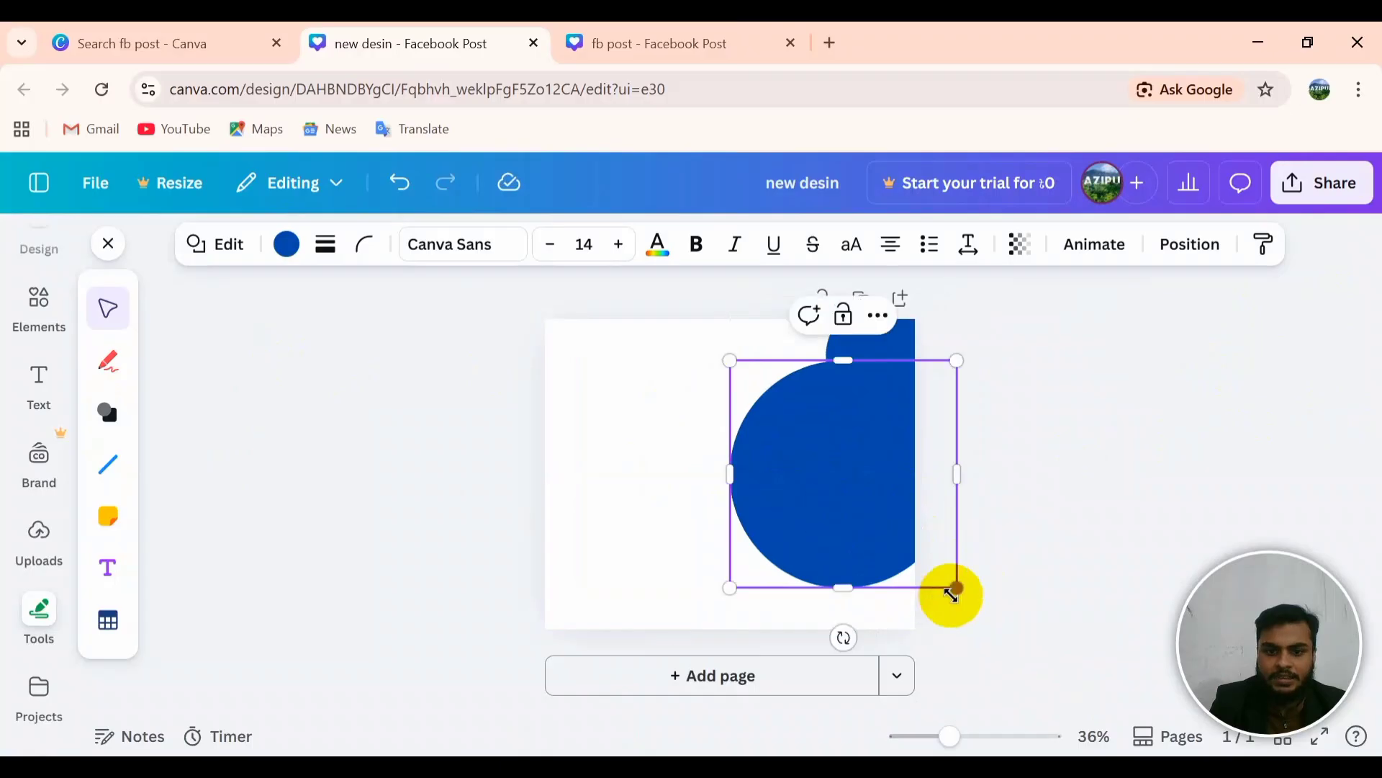
drag(948, 593, 948, 593)
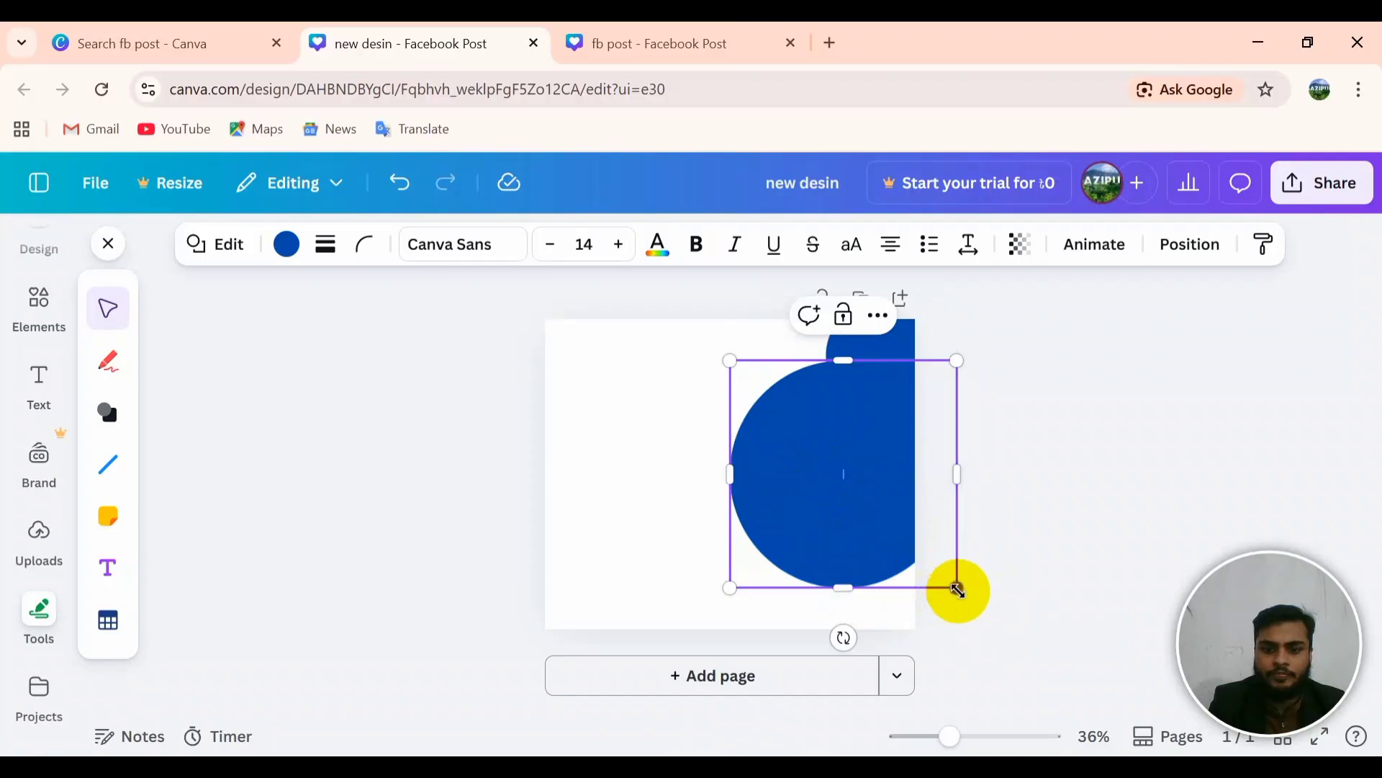
drag(957, 590, 938, 567)
click(1021, 546)
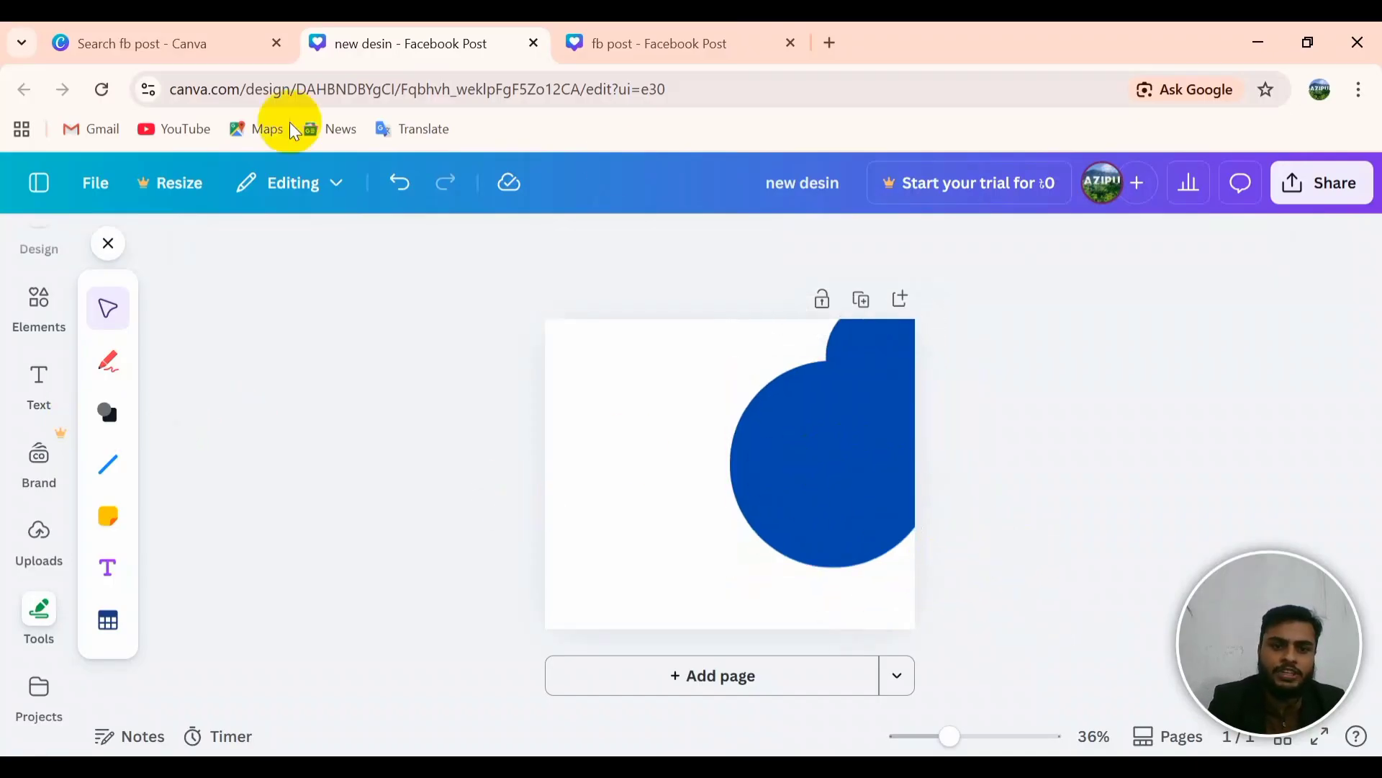
click(873, 416)
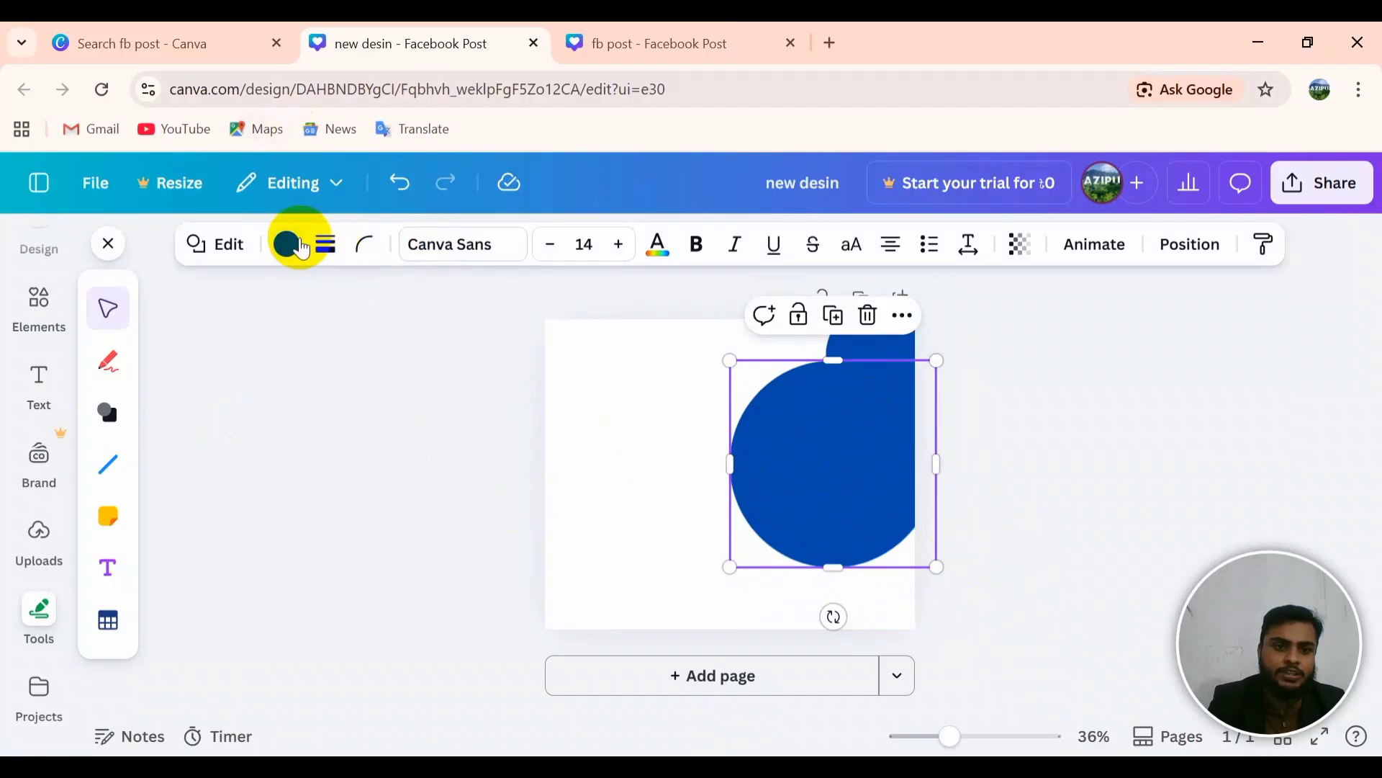
Step: Recolour the large circle coral, then bring up the fb post reference tab
click(301, 257)
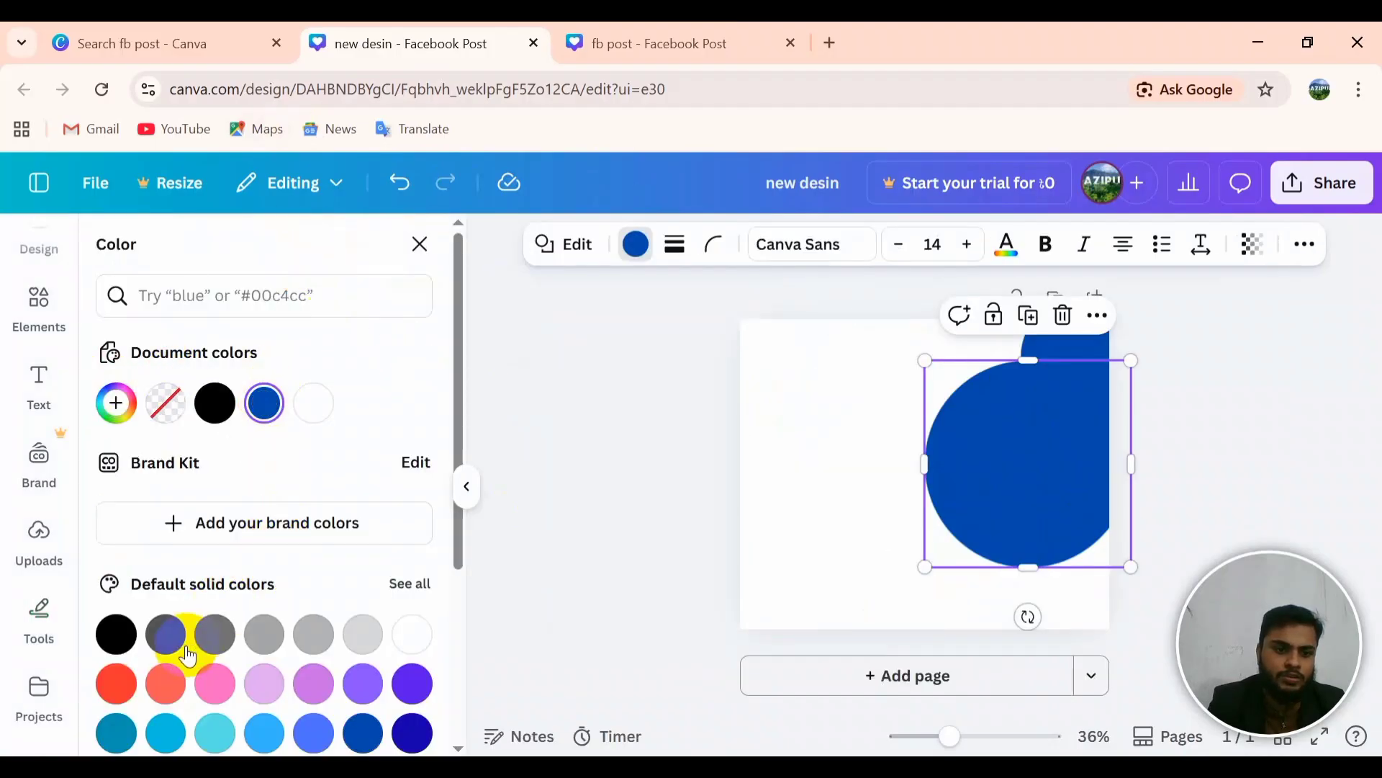
click(170, 702)
click(829, 398)
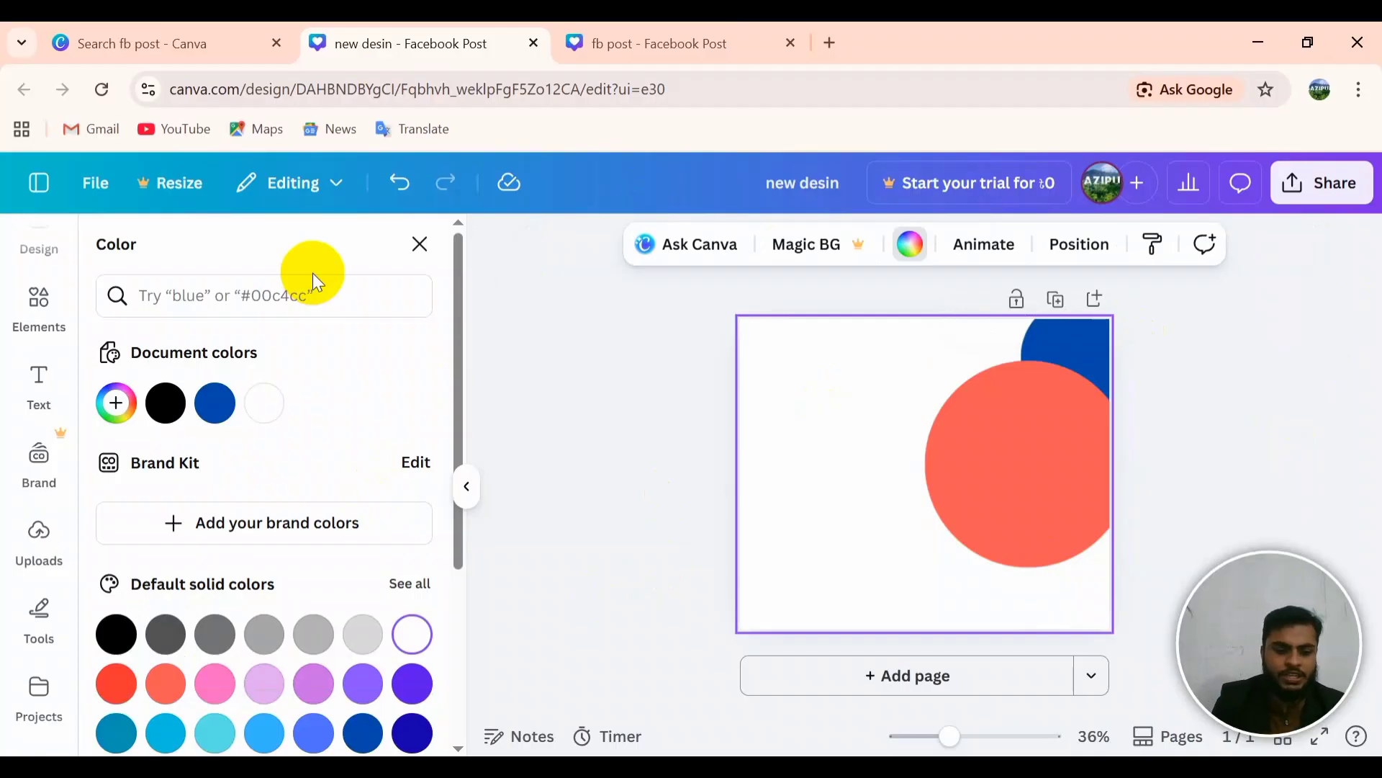
click(1253, 439)
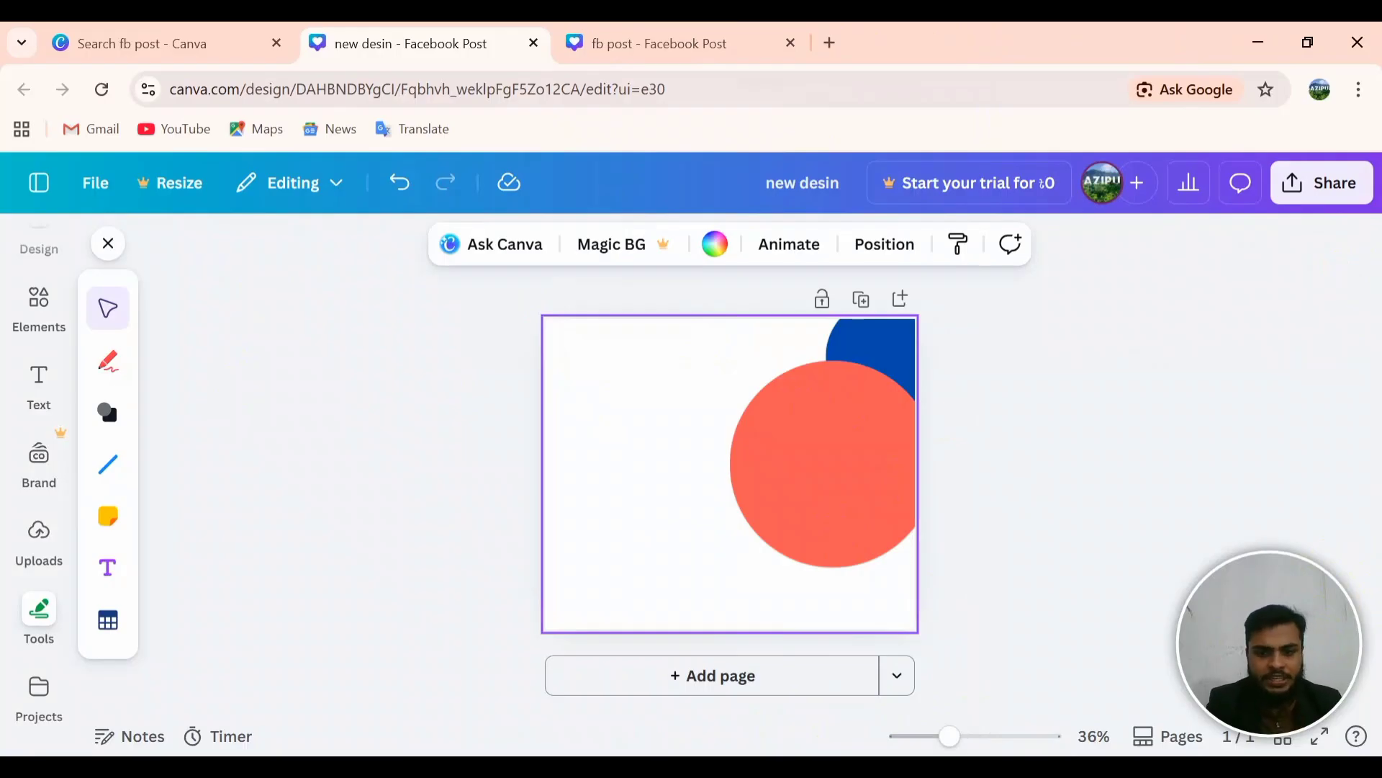
key(ctrl+Tab)
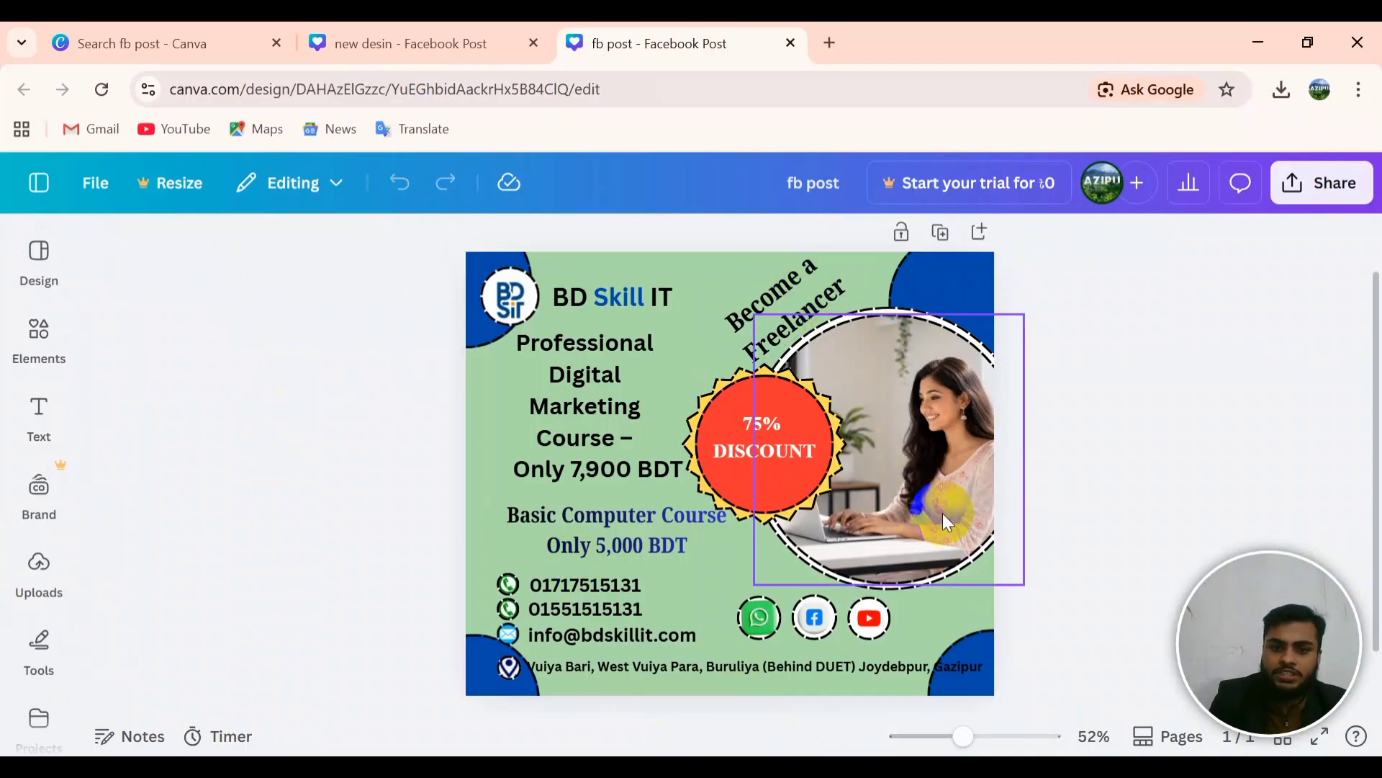
Step: Check the coral circle against the fb post reference, ending back on new desin
click(442, 40)
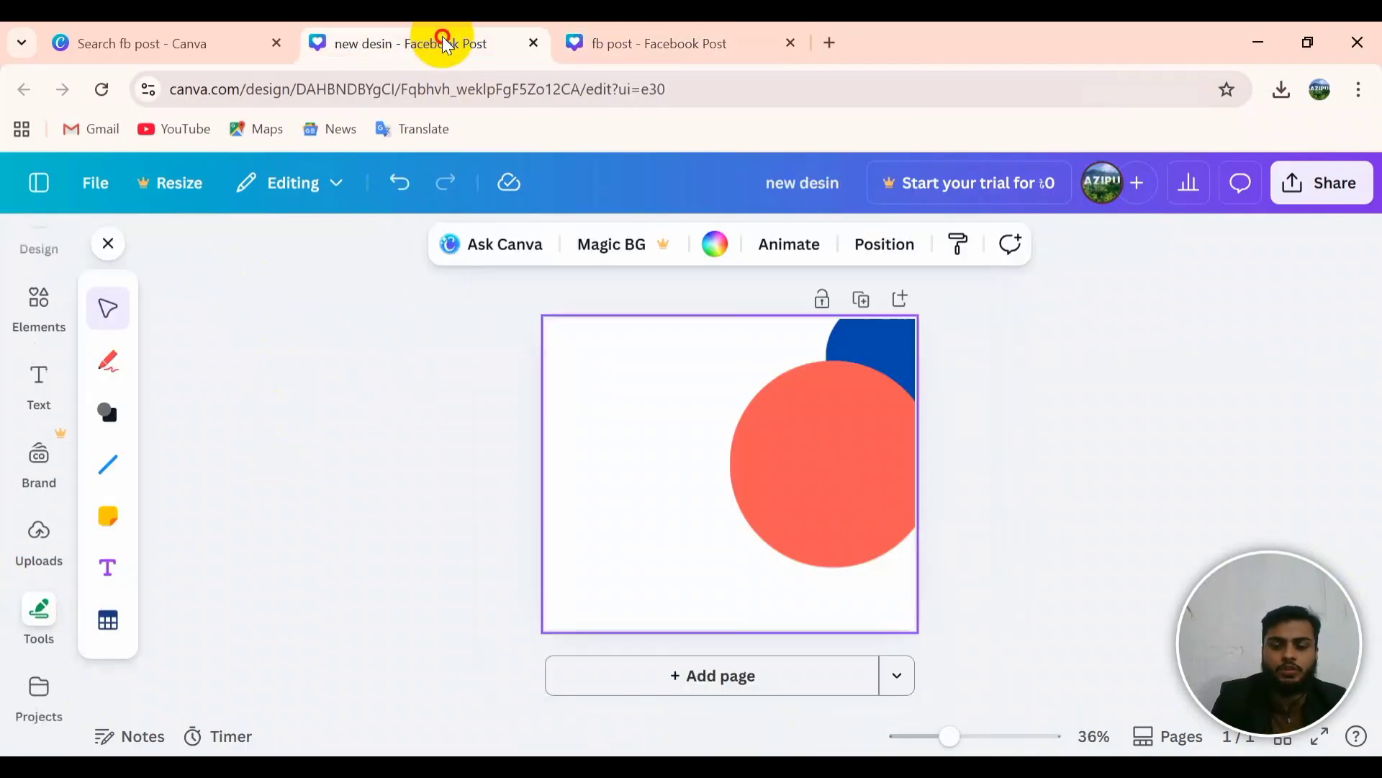
click(828, 494)
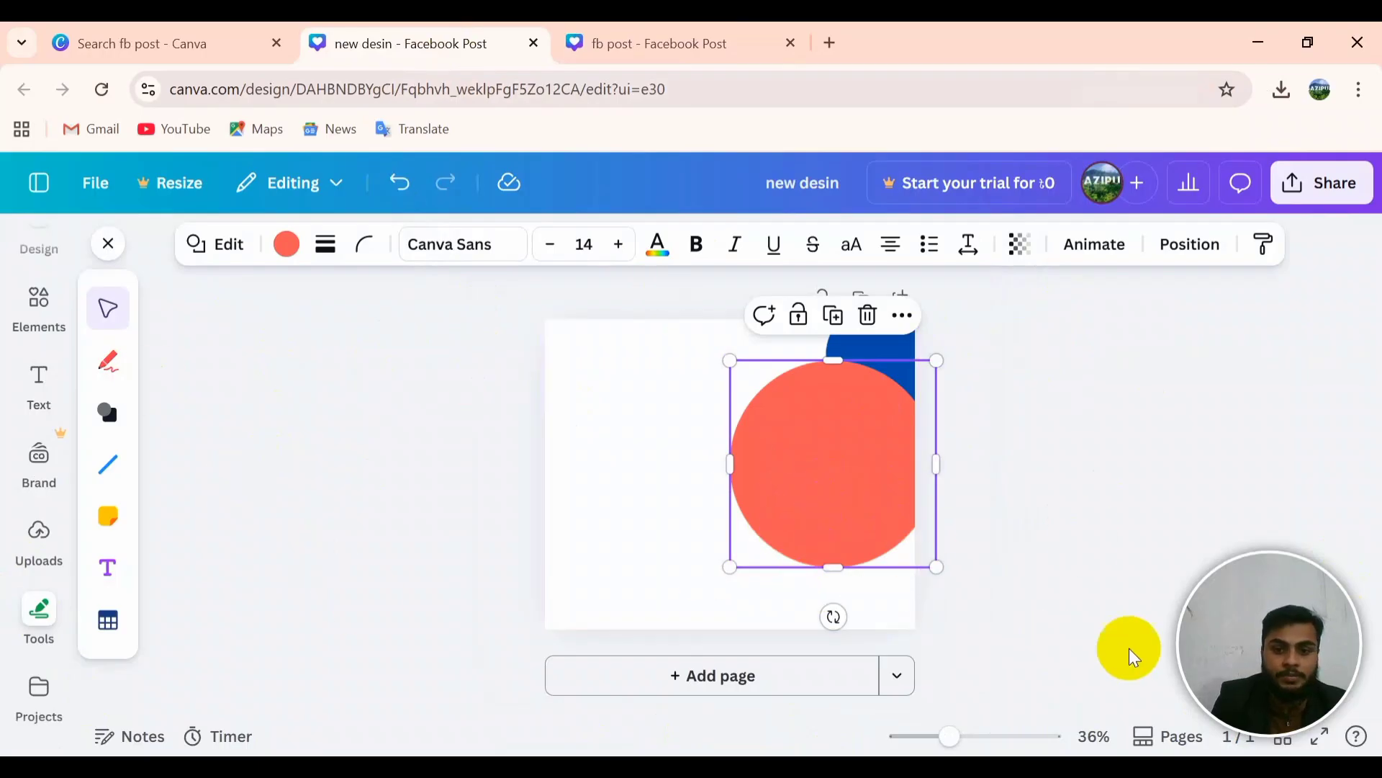
click(658, 523)
click(618, 33)
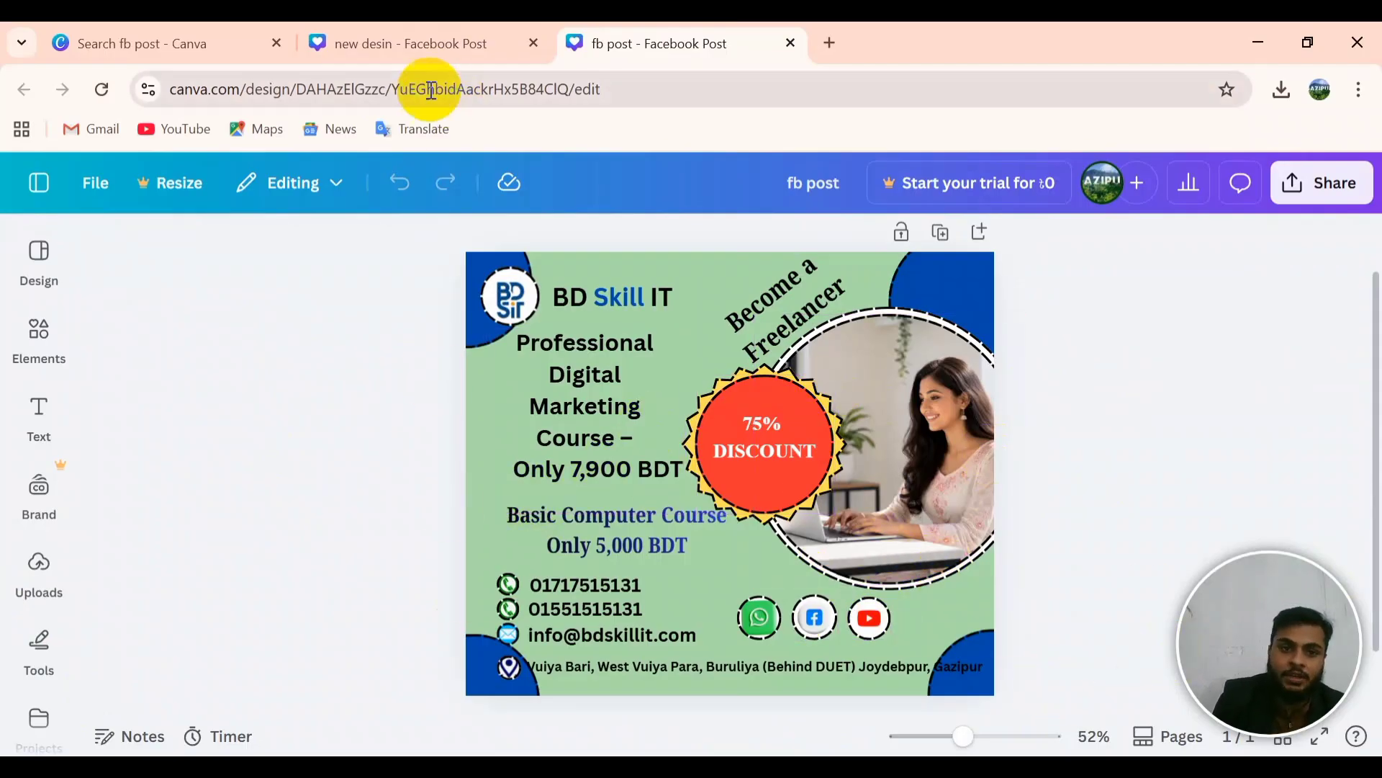
click(370, 45)
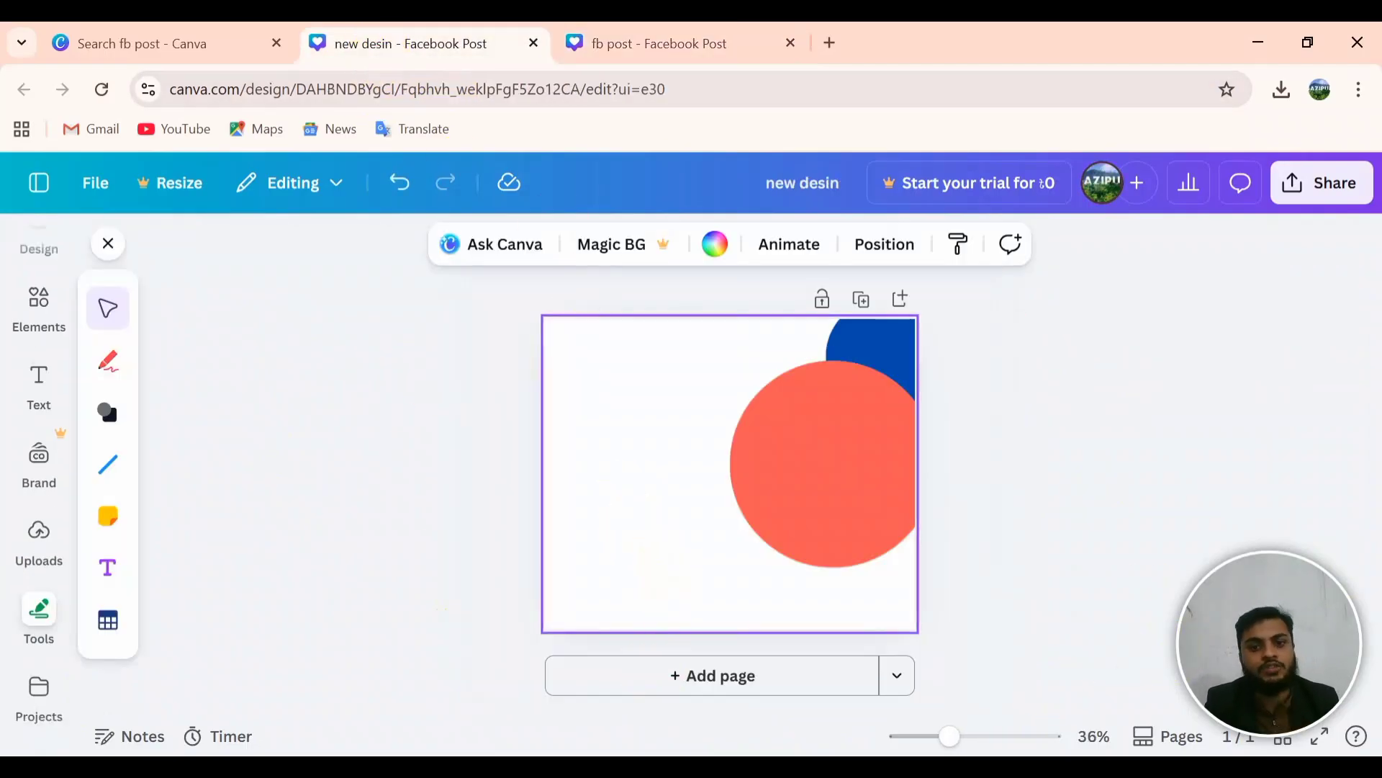
Step: Search projects for 'cv' to list the resume designs
click(161, 32)
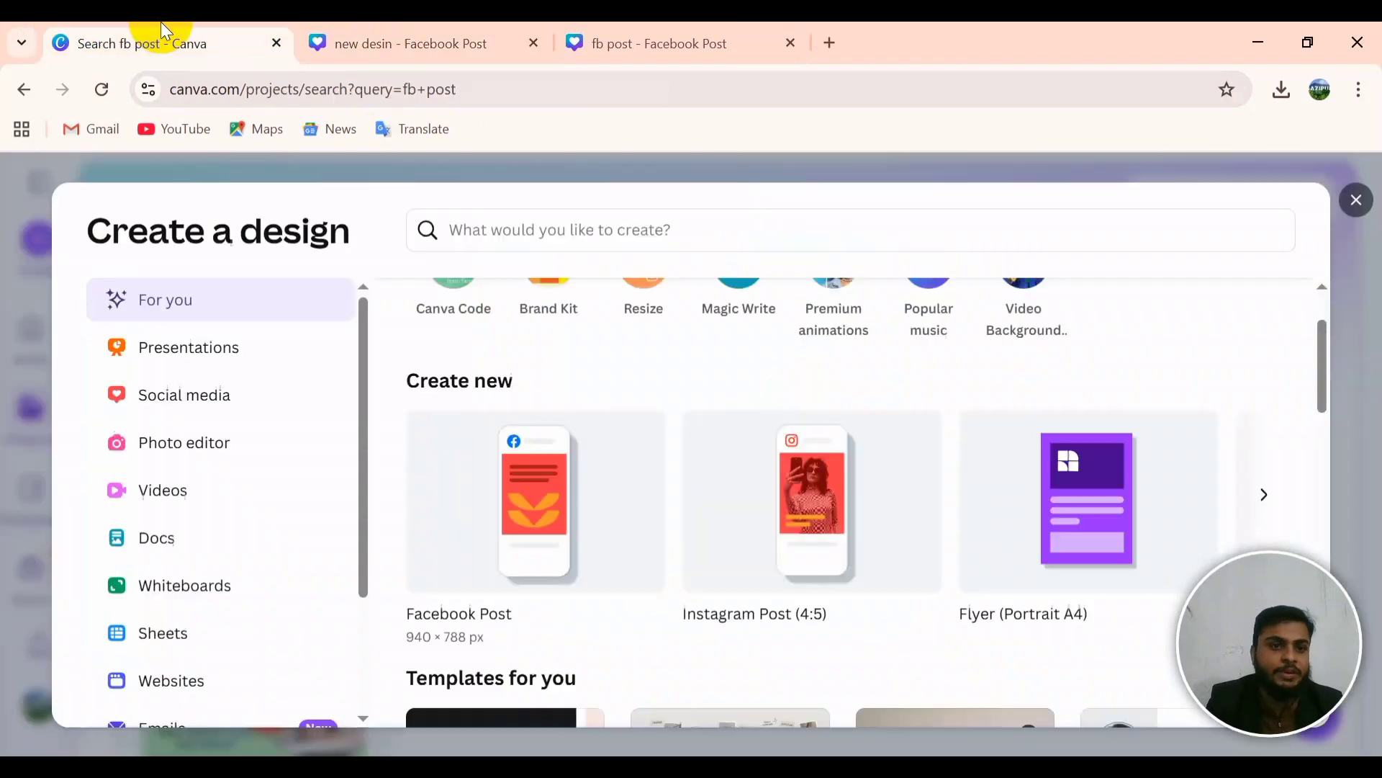
scroll(1080, 468, up, 2)
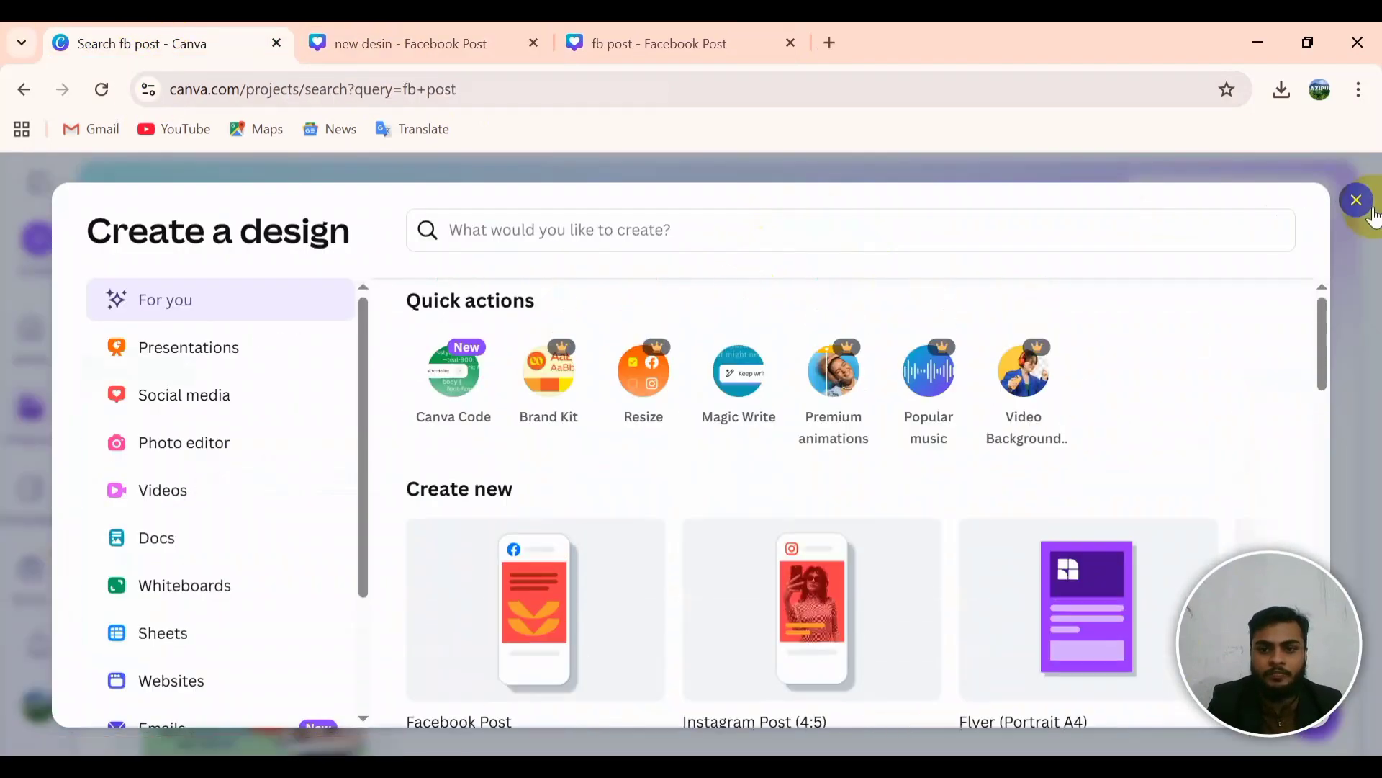
click(1356, 201)
click(674, 358)
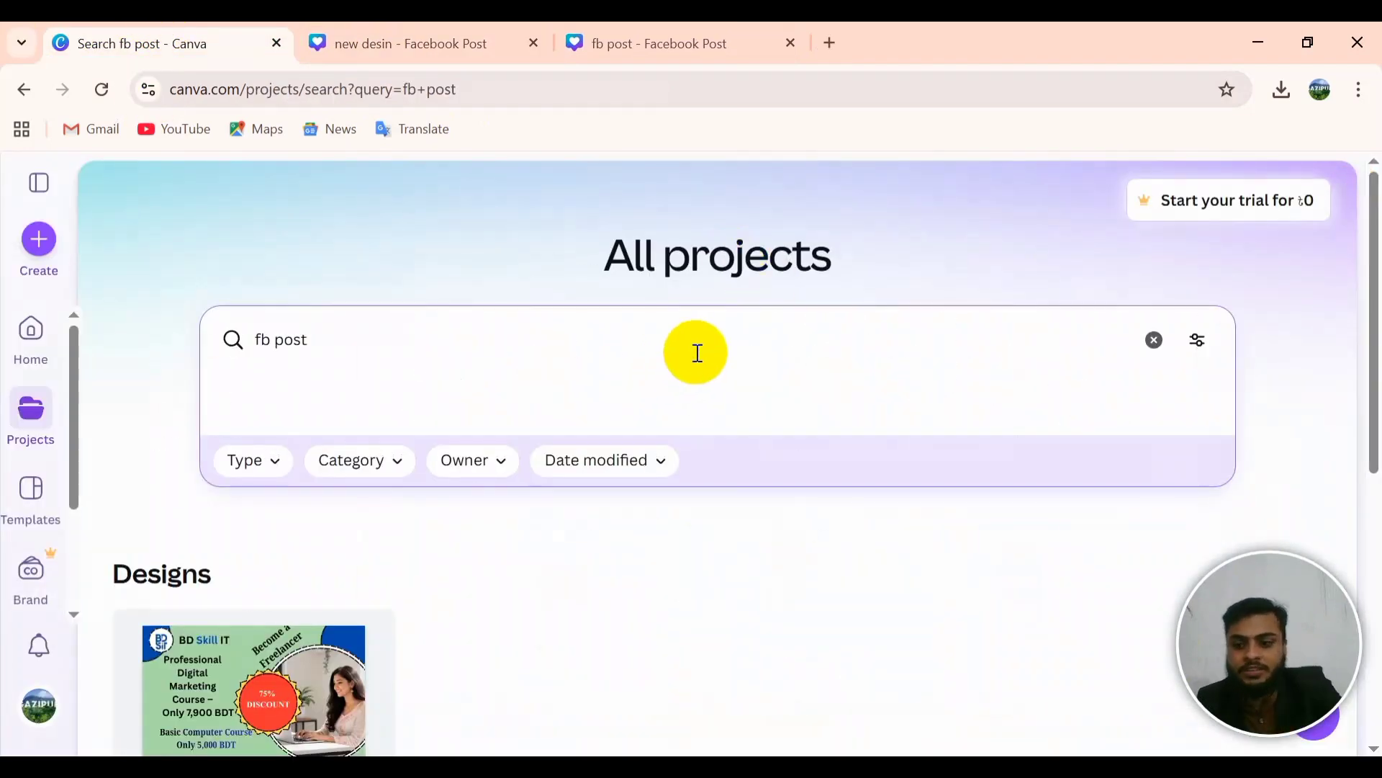
text(cv)
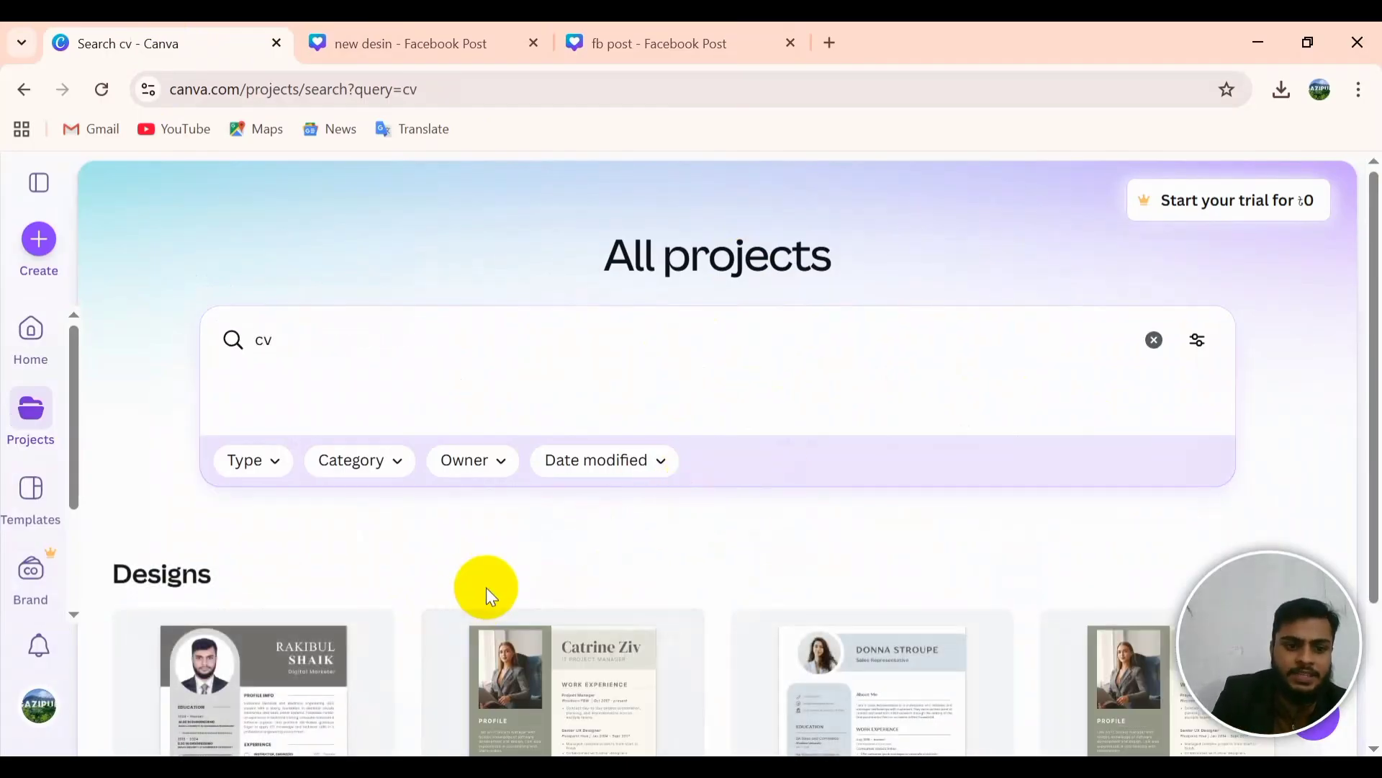
scroll(484, 586, down, 3)
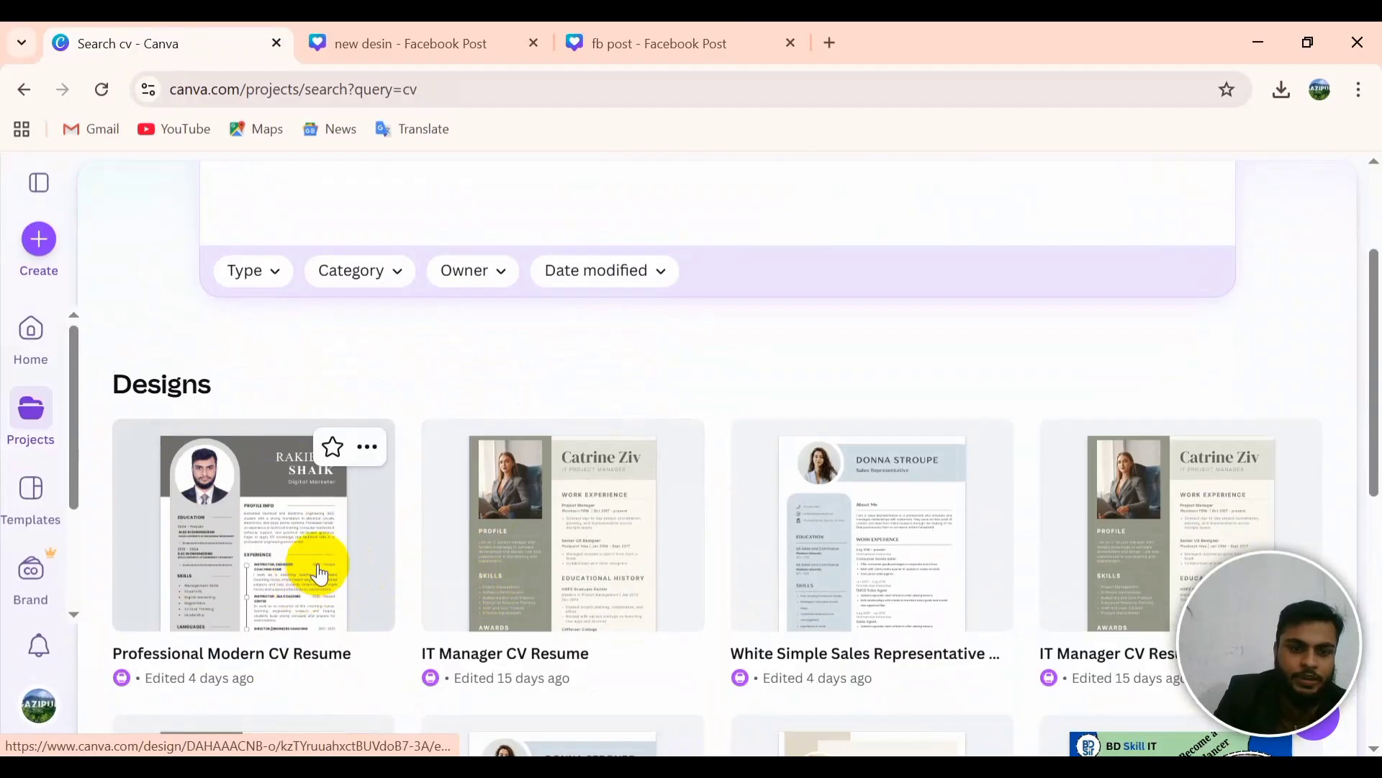
Step: Copy the profile photo from Professional Modern CV Resume and paste it into new desin
click(258, 536)
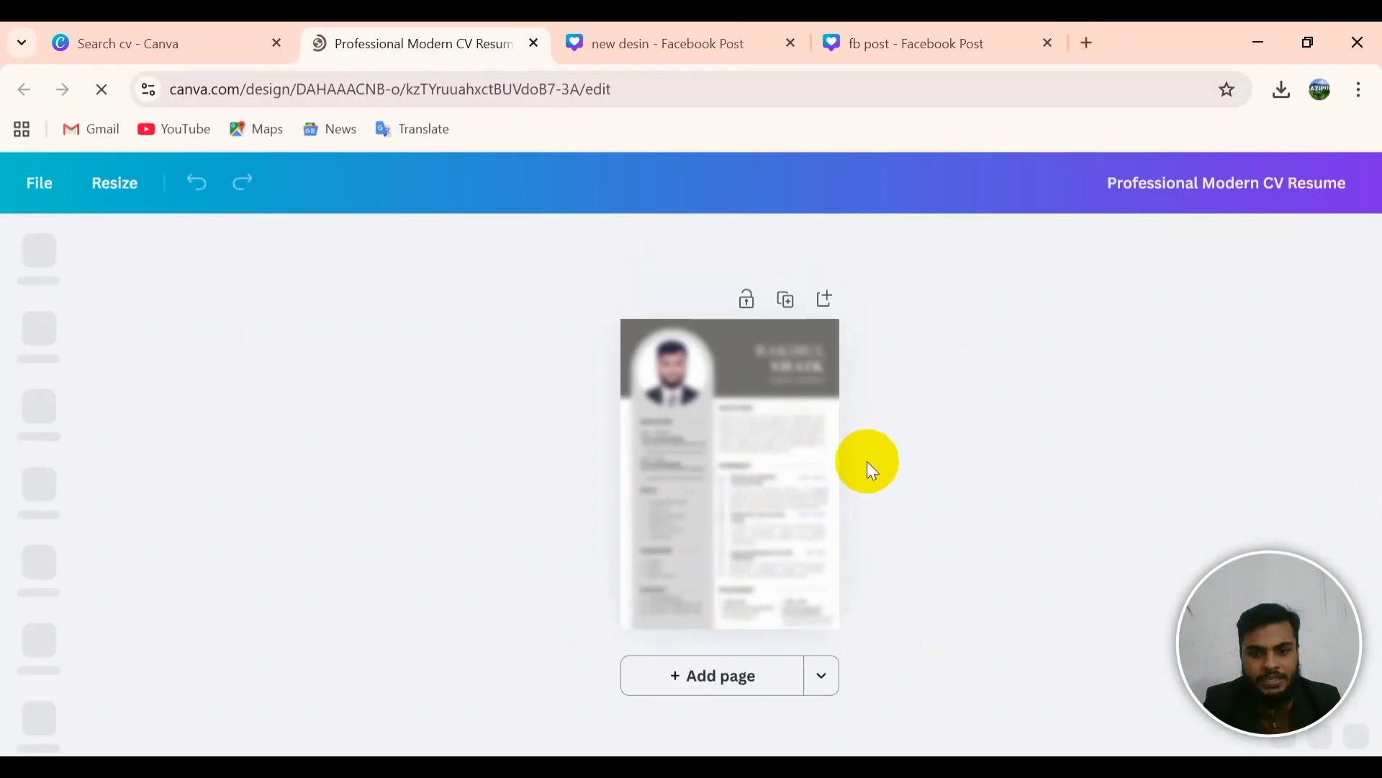
click(662, 364)
double_click(663, 364)
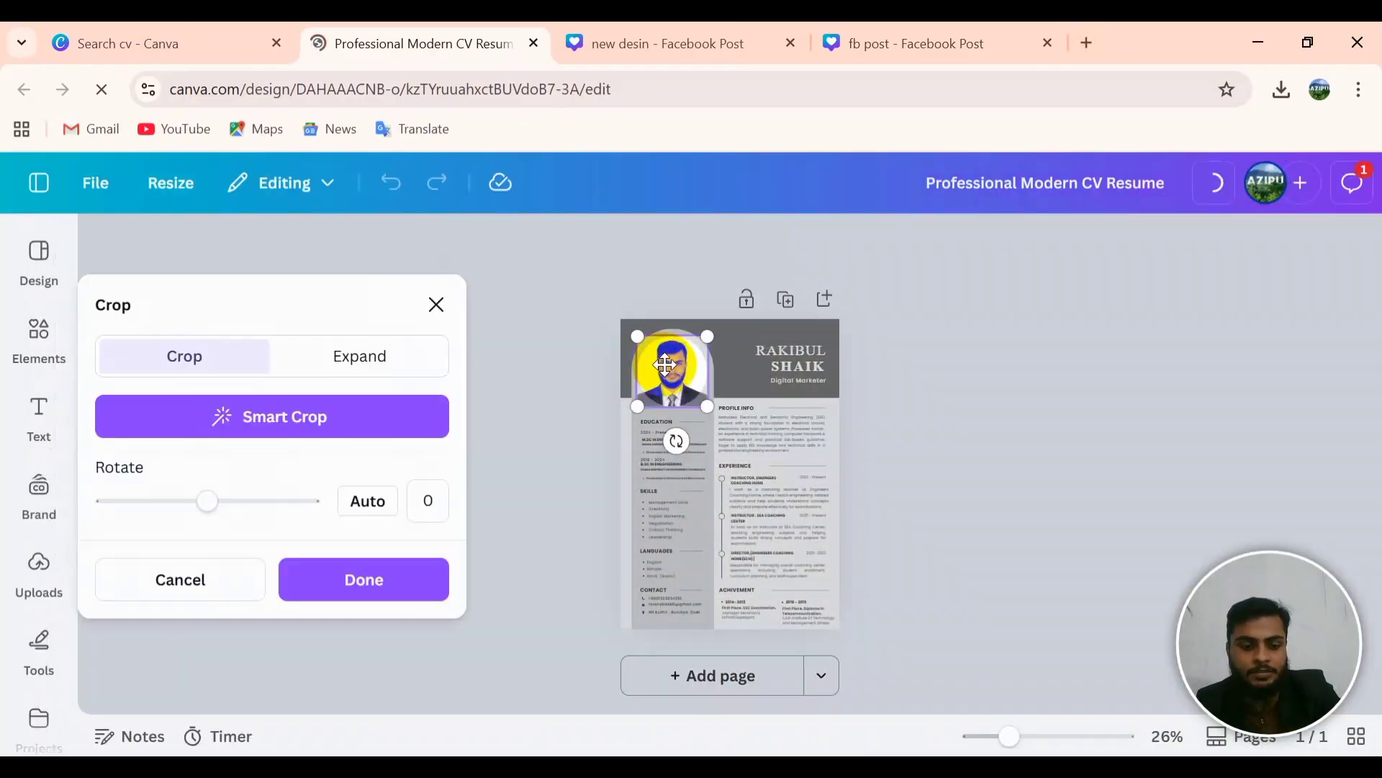
click(624, 43)
drag(742, 460, 624, 391)
key(ctrl+v)
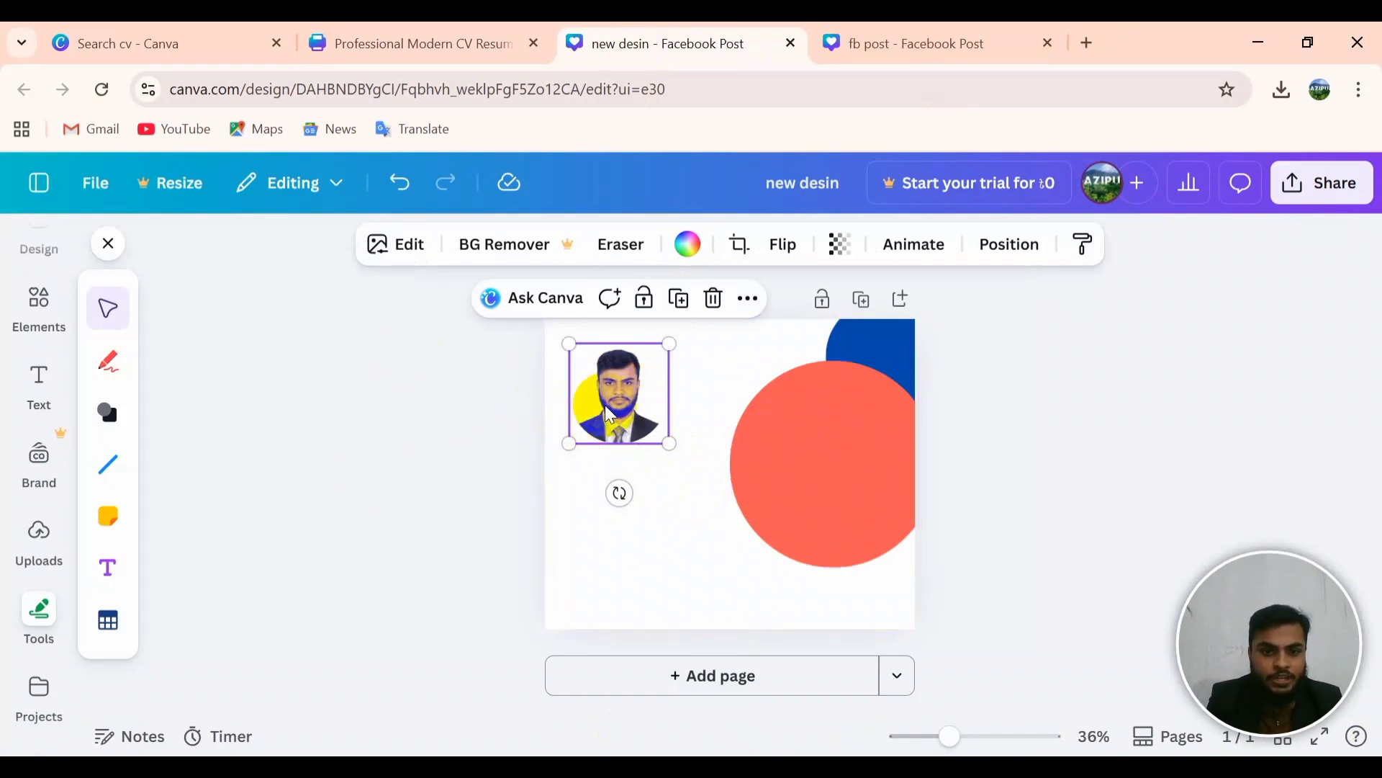
Step: Enlarge the portrait to about 585 px and place it left, overlapping the coral circle
drag(611, 381, 814, 464)
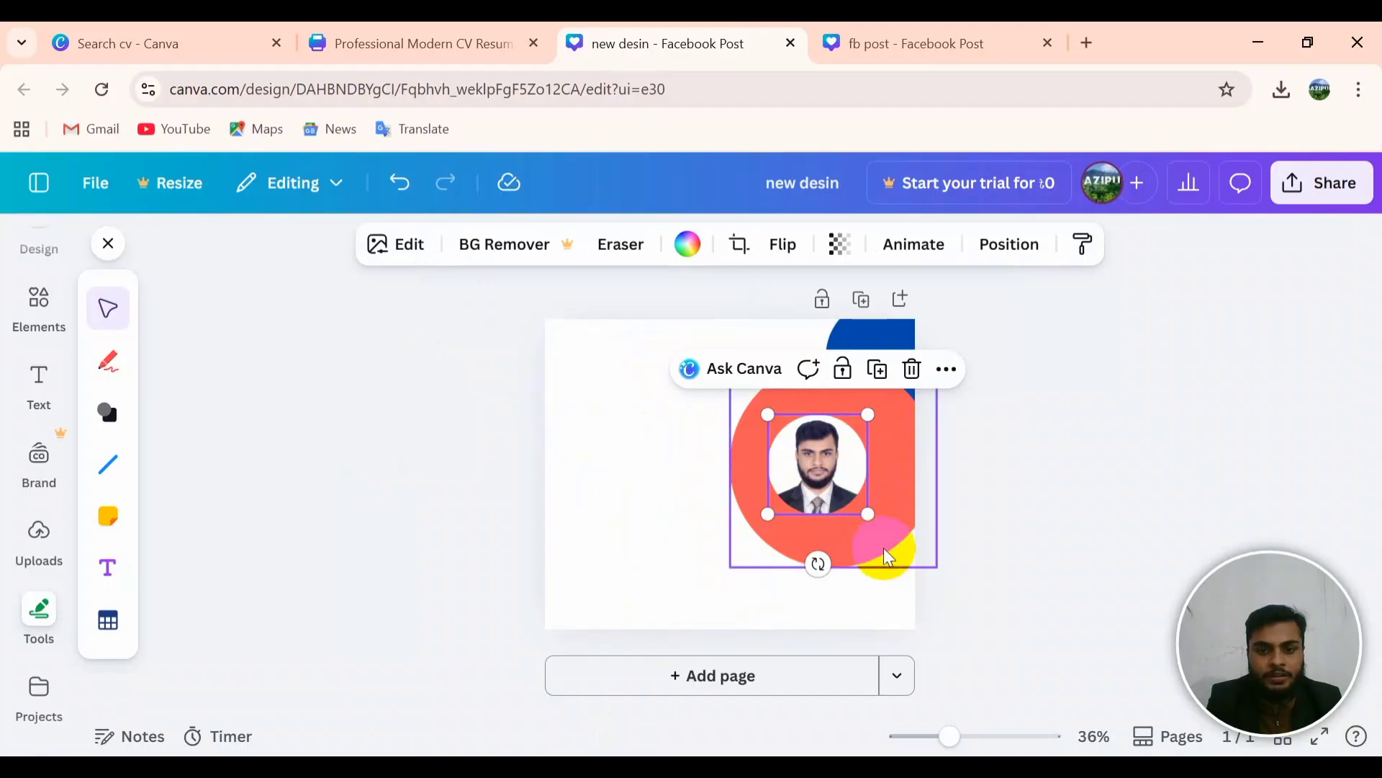
drag(869, 515, 937, 583)
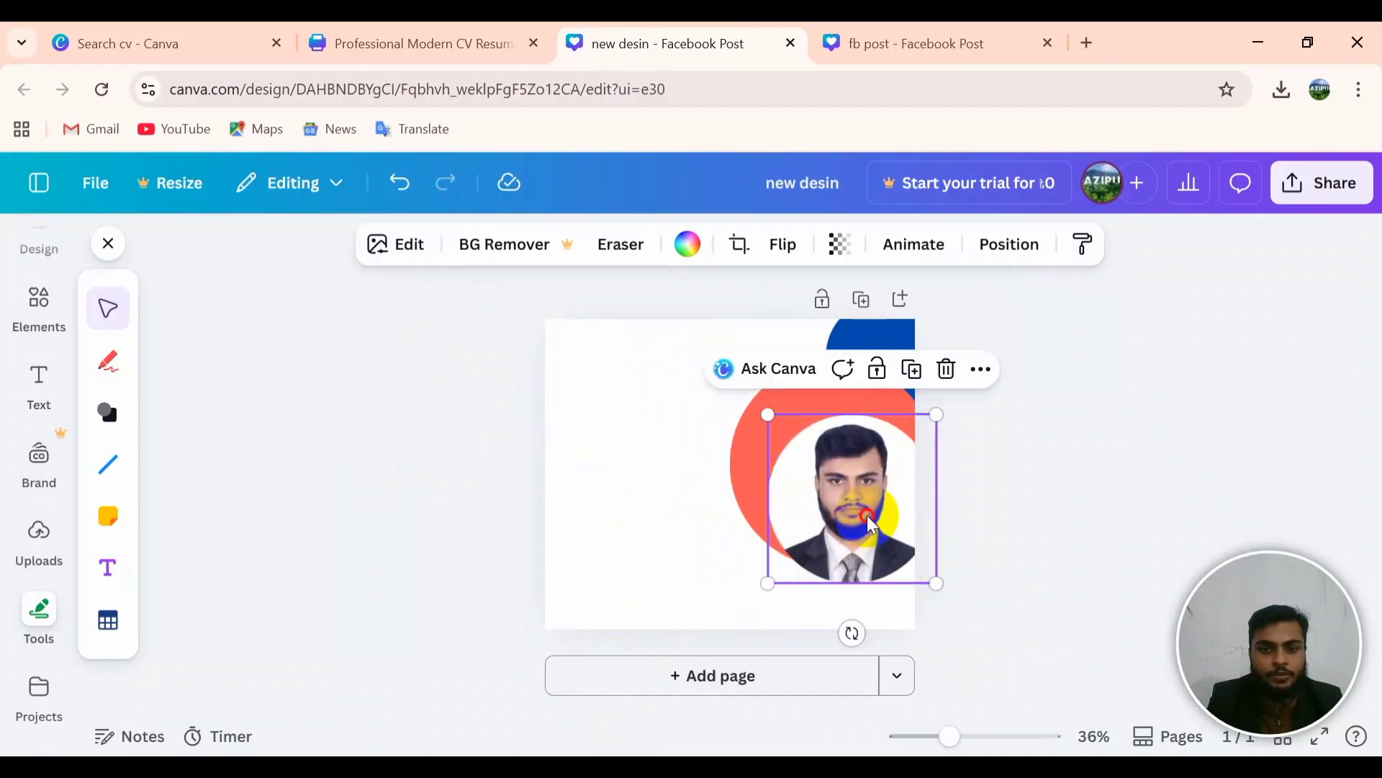
drag(839, 504, 820, 470)
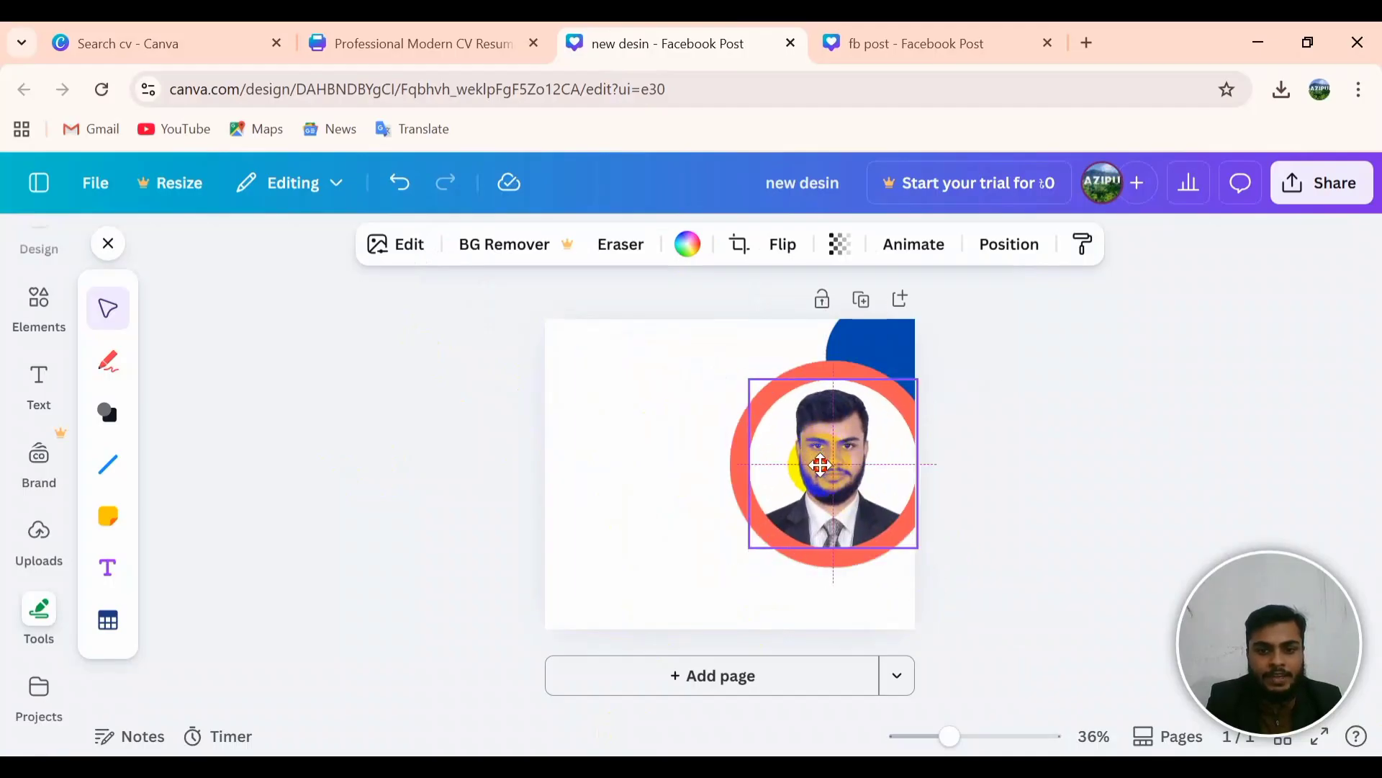
drag(918, 548, 972, 607)
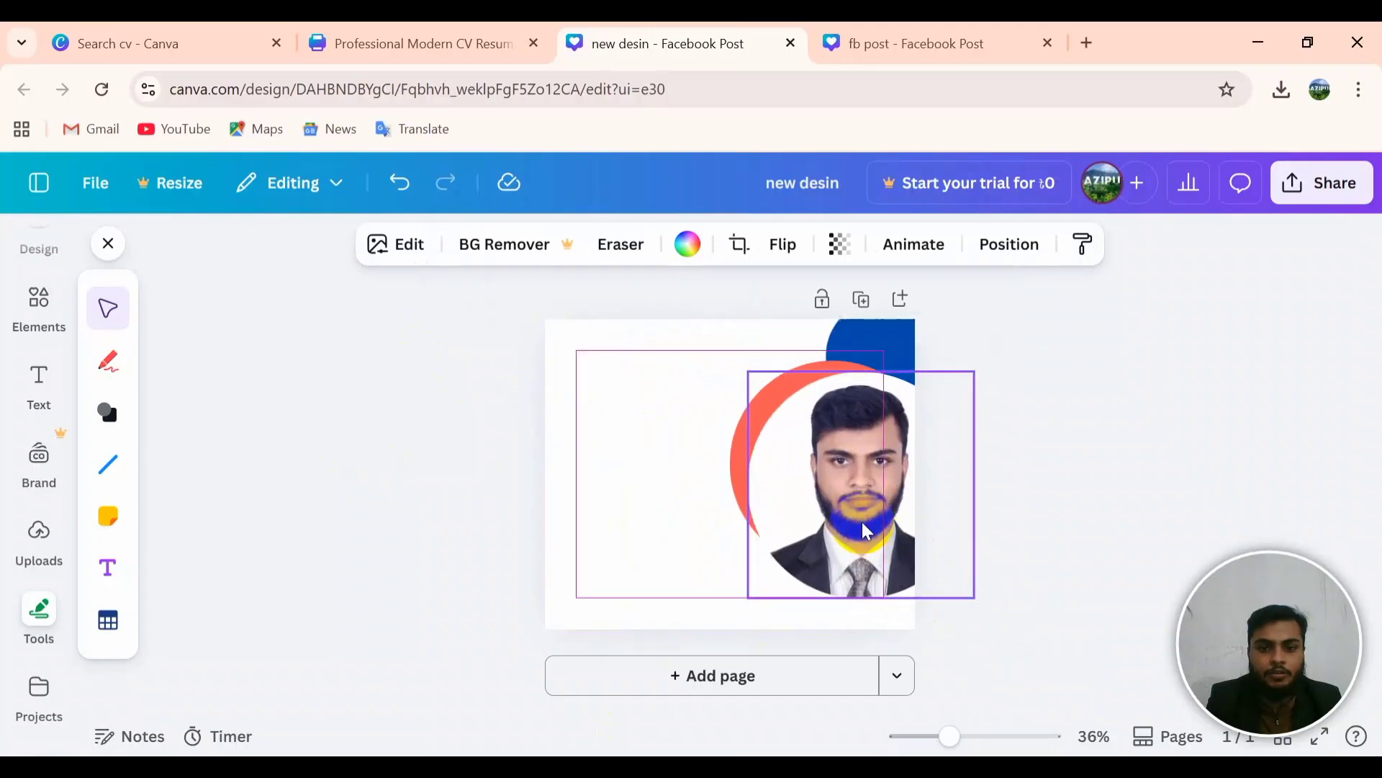
drag(852, 565, 717, 486)
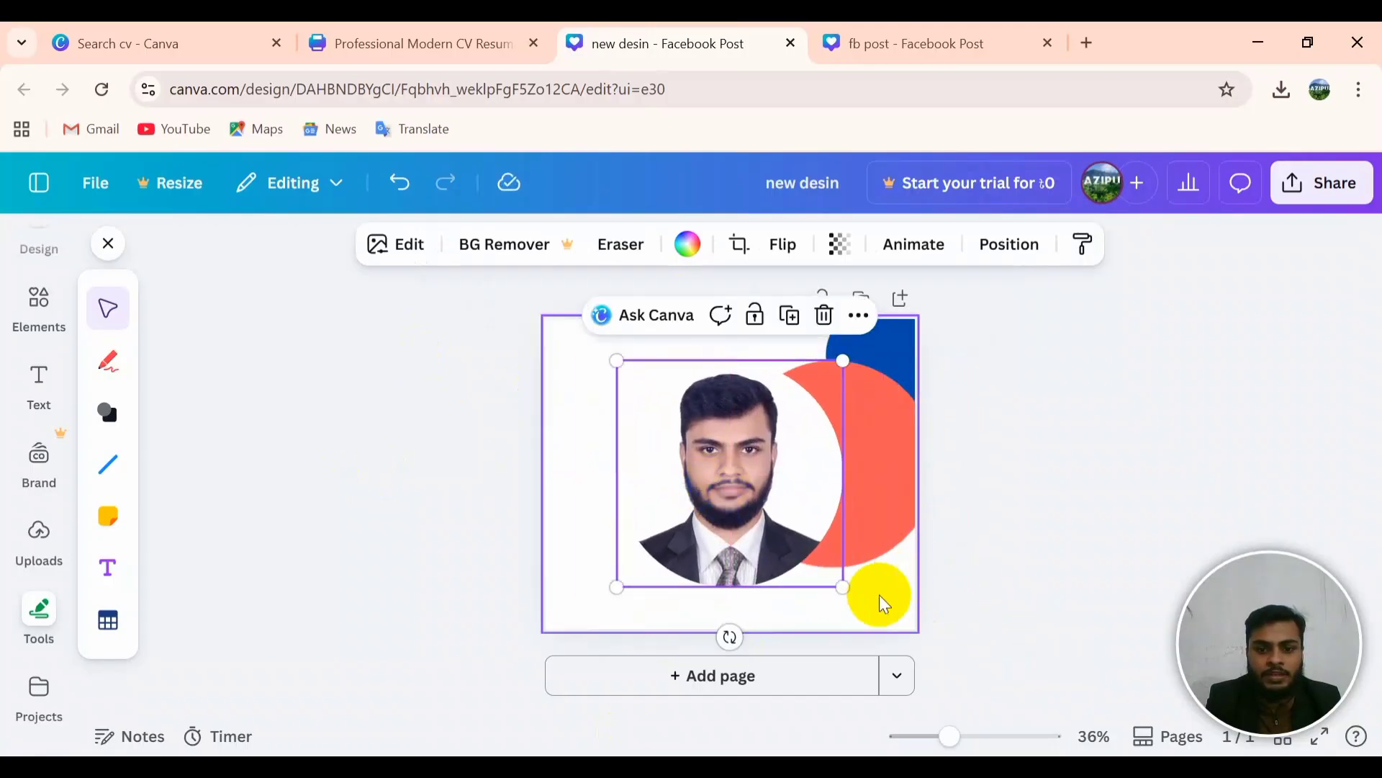
drag(822, 562, 802, 540)
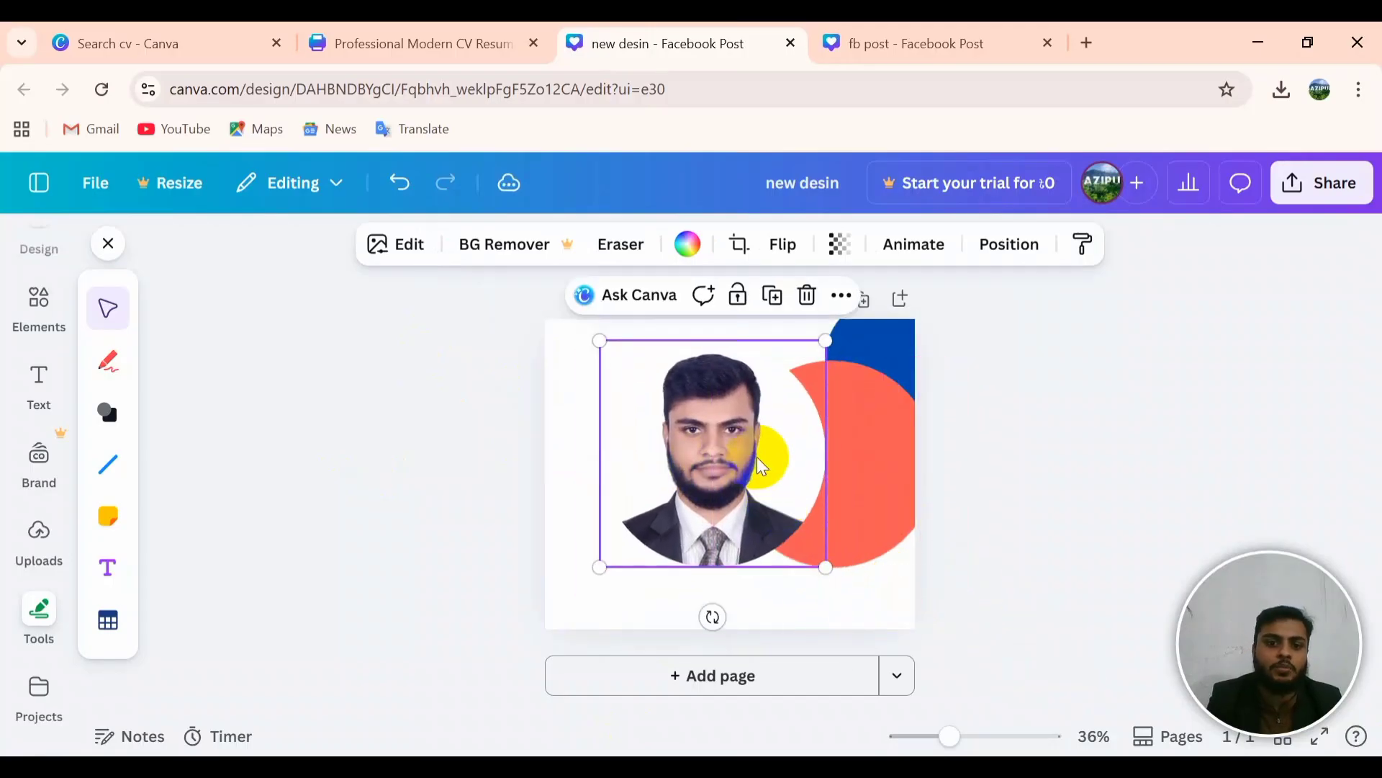
drag(765, 456, 771, 498)
drag(832, 610, 715, 486)
double_click(715, 486)
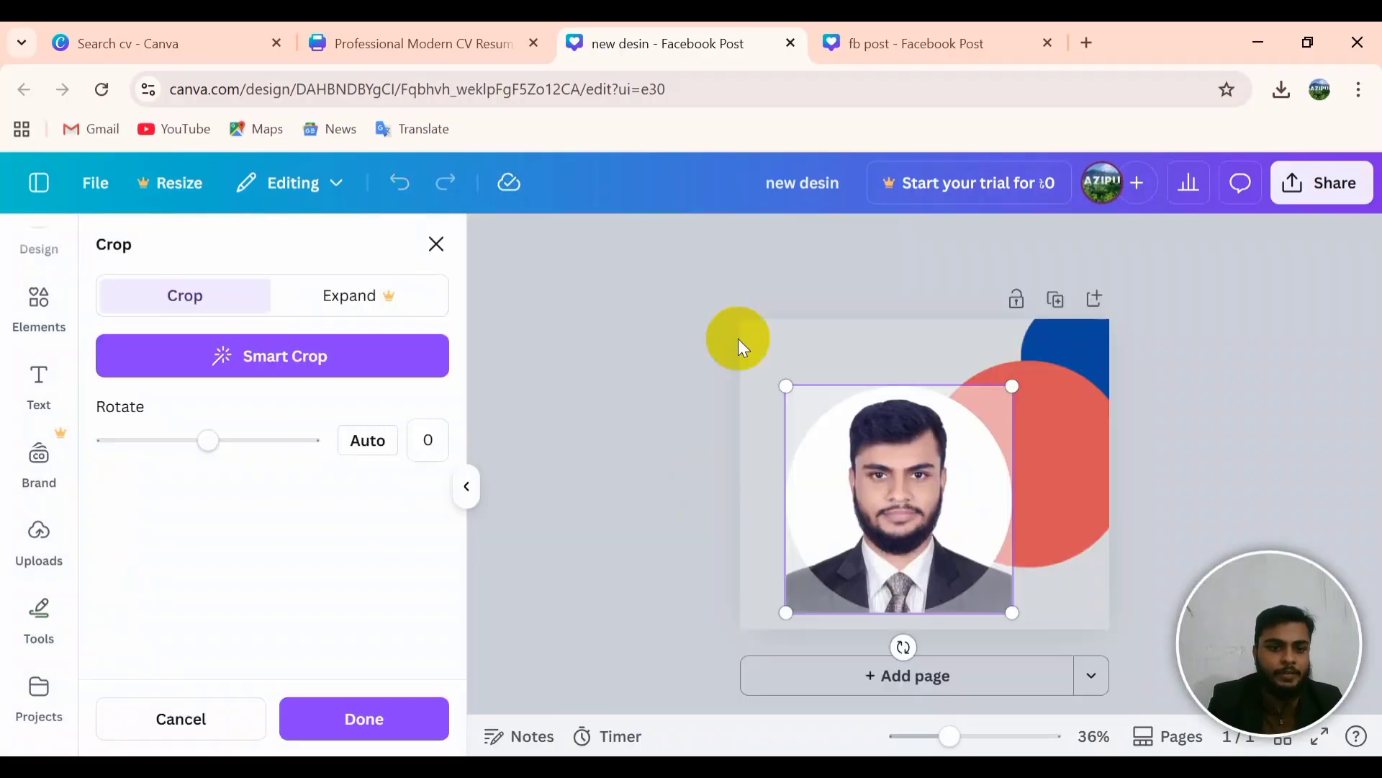
click(654, 493)
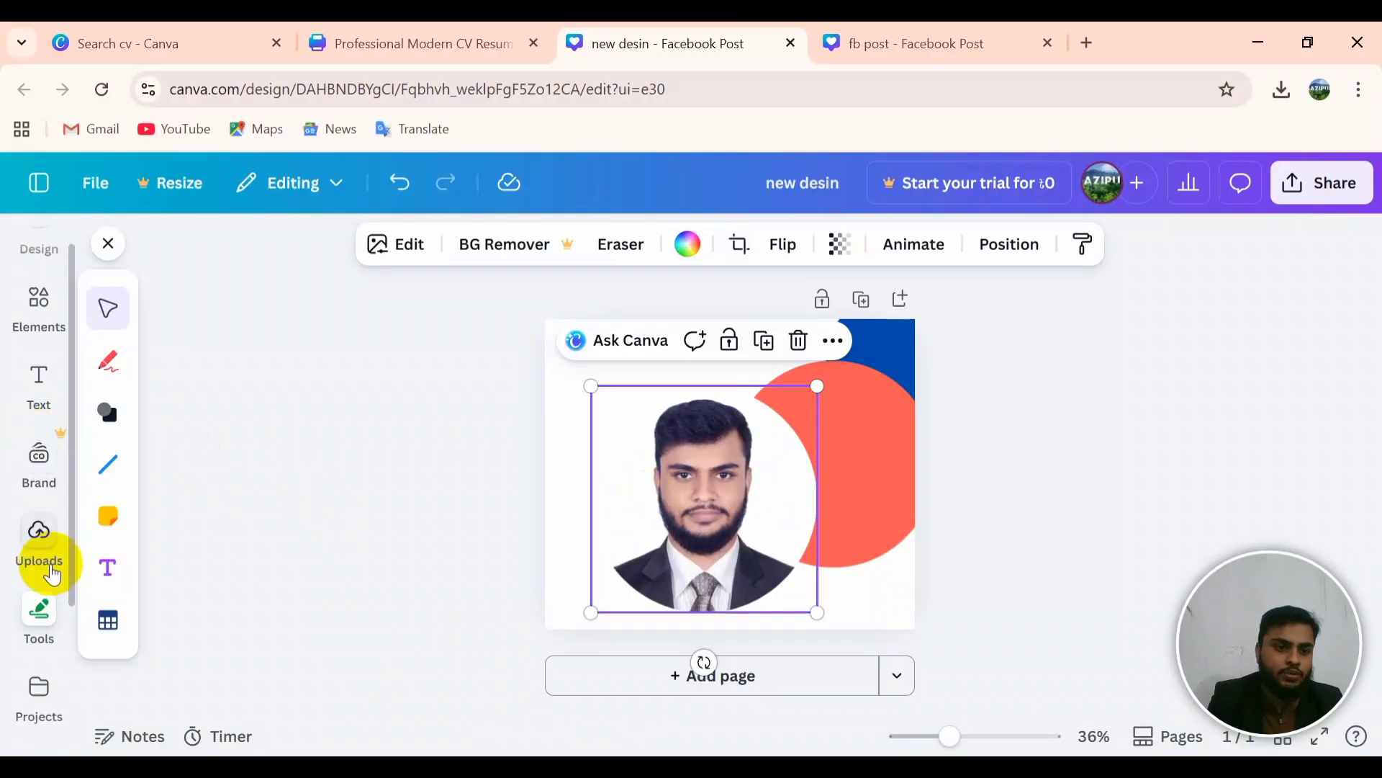
Step: Upload the 'design pic' image from Downloads to Canva's Uploads
click(43, 531)
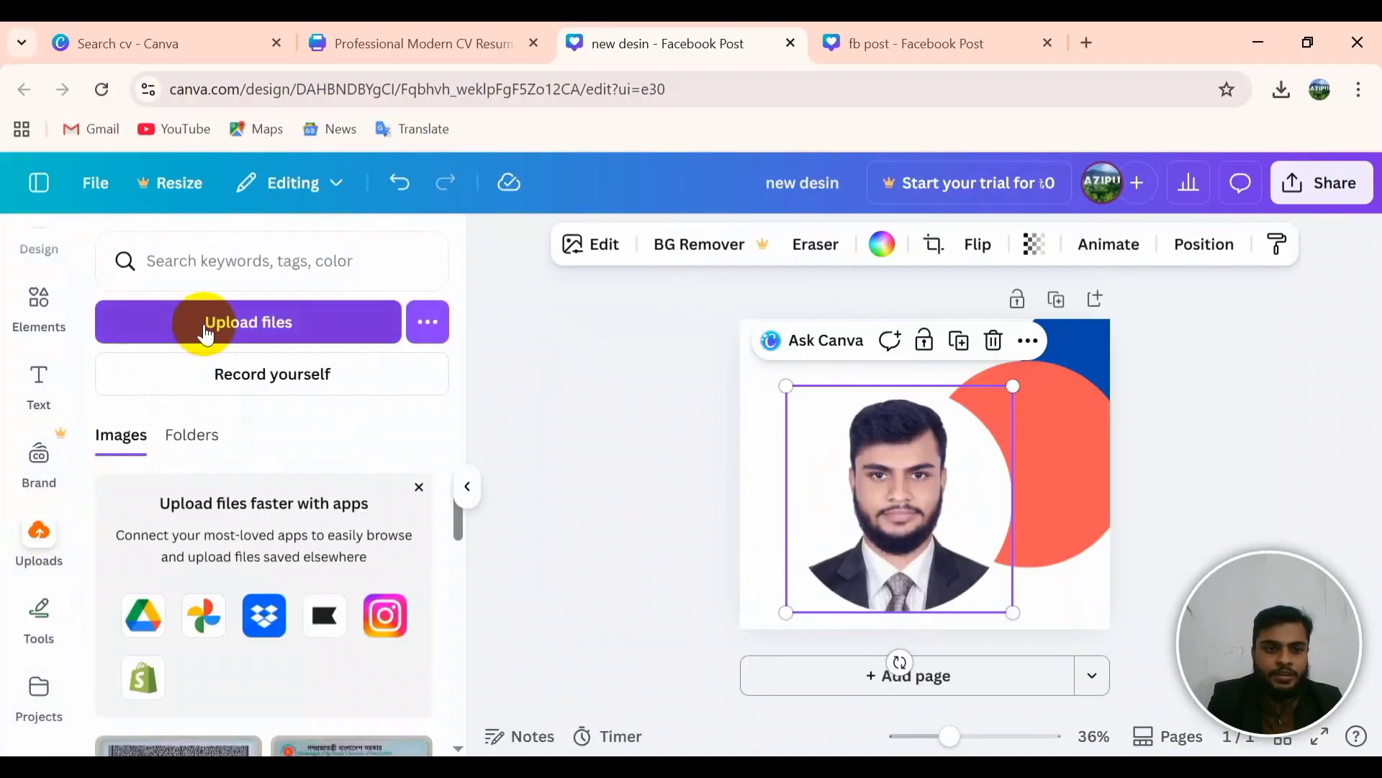
click(248, 322)
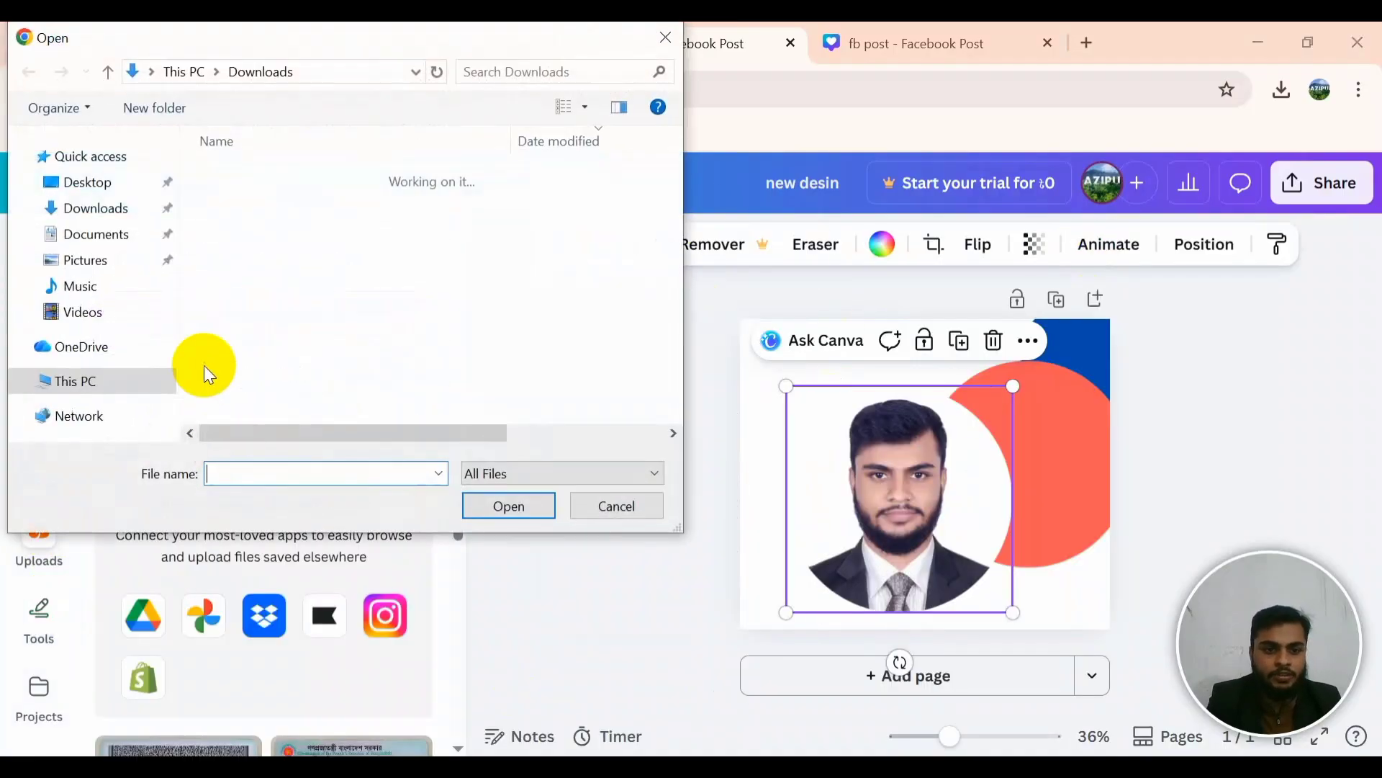
click(668, 37)
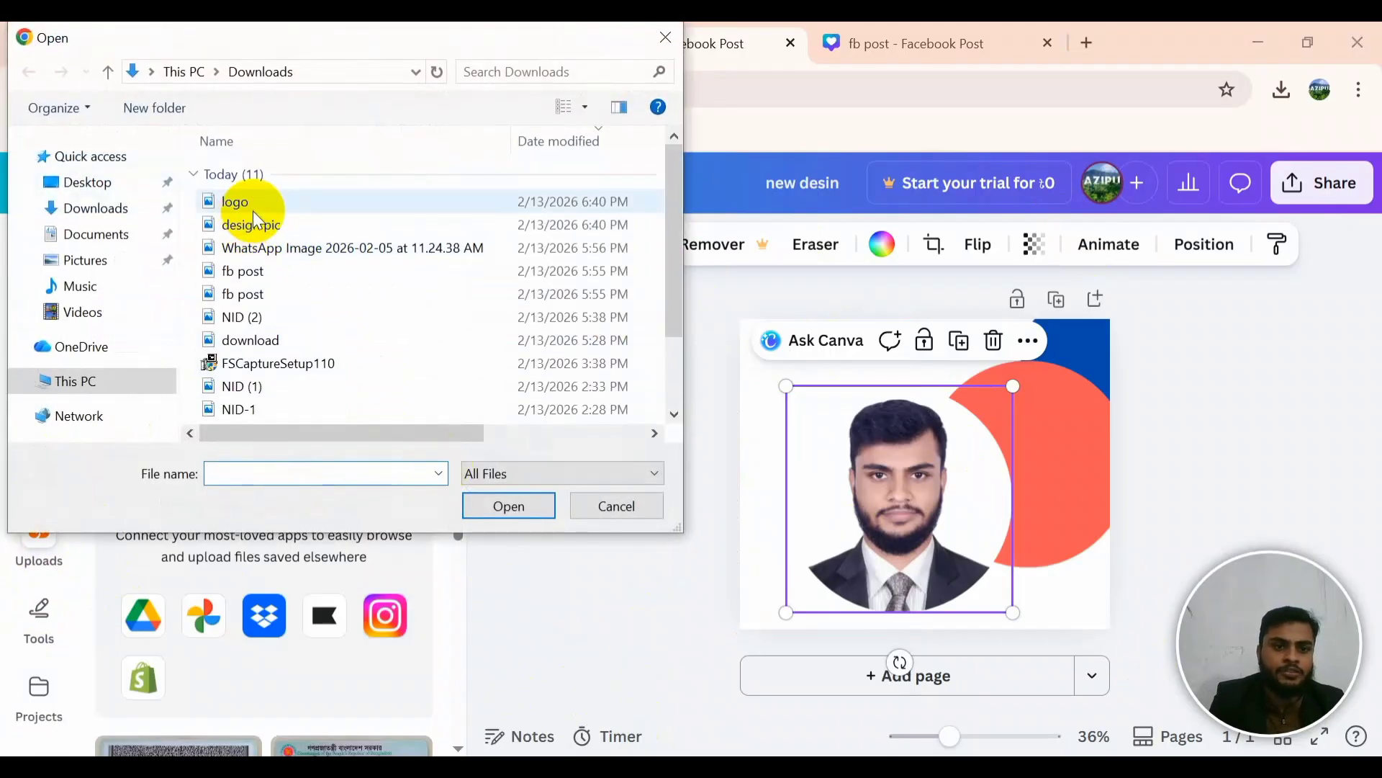
click(267, 224)
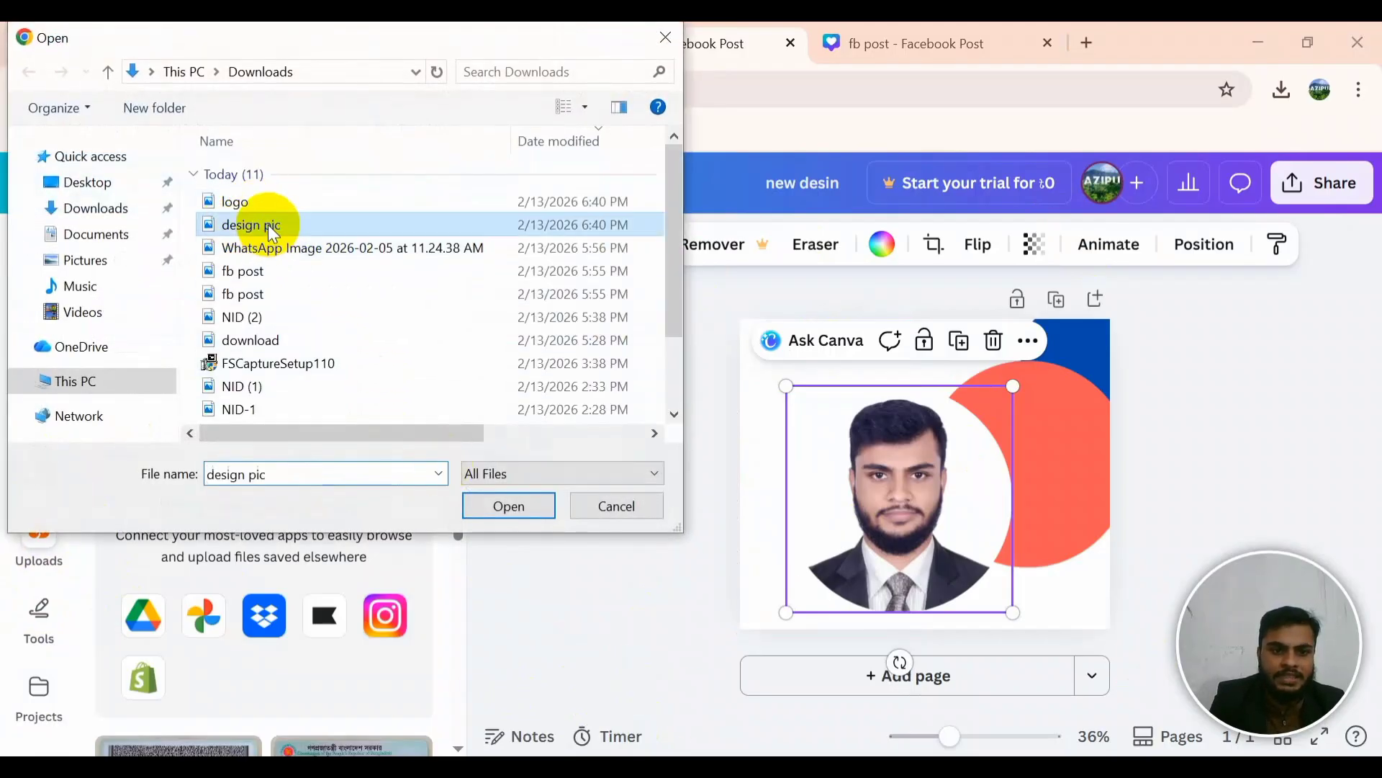
click(498, 510)
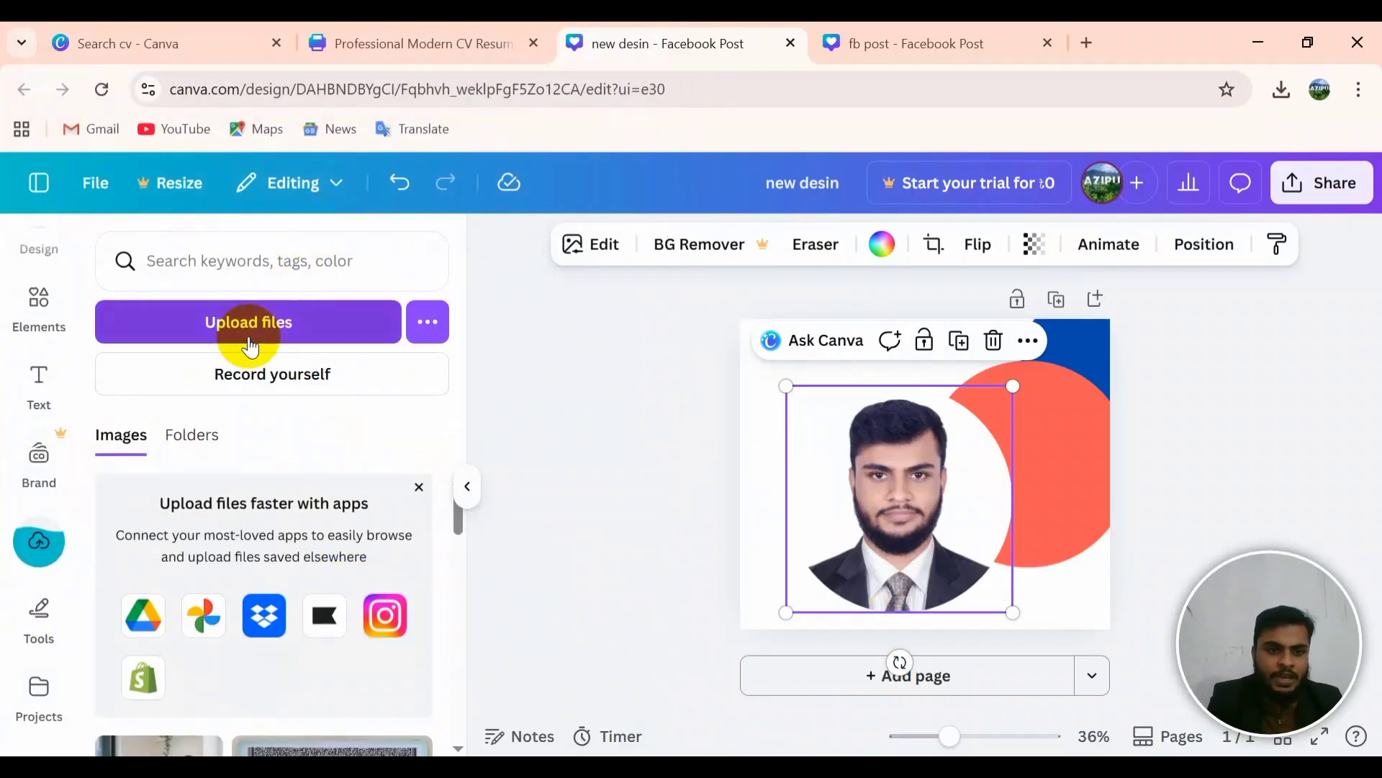
Step: Upload the 'logo' image from Downloads as well
click(270, 324)
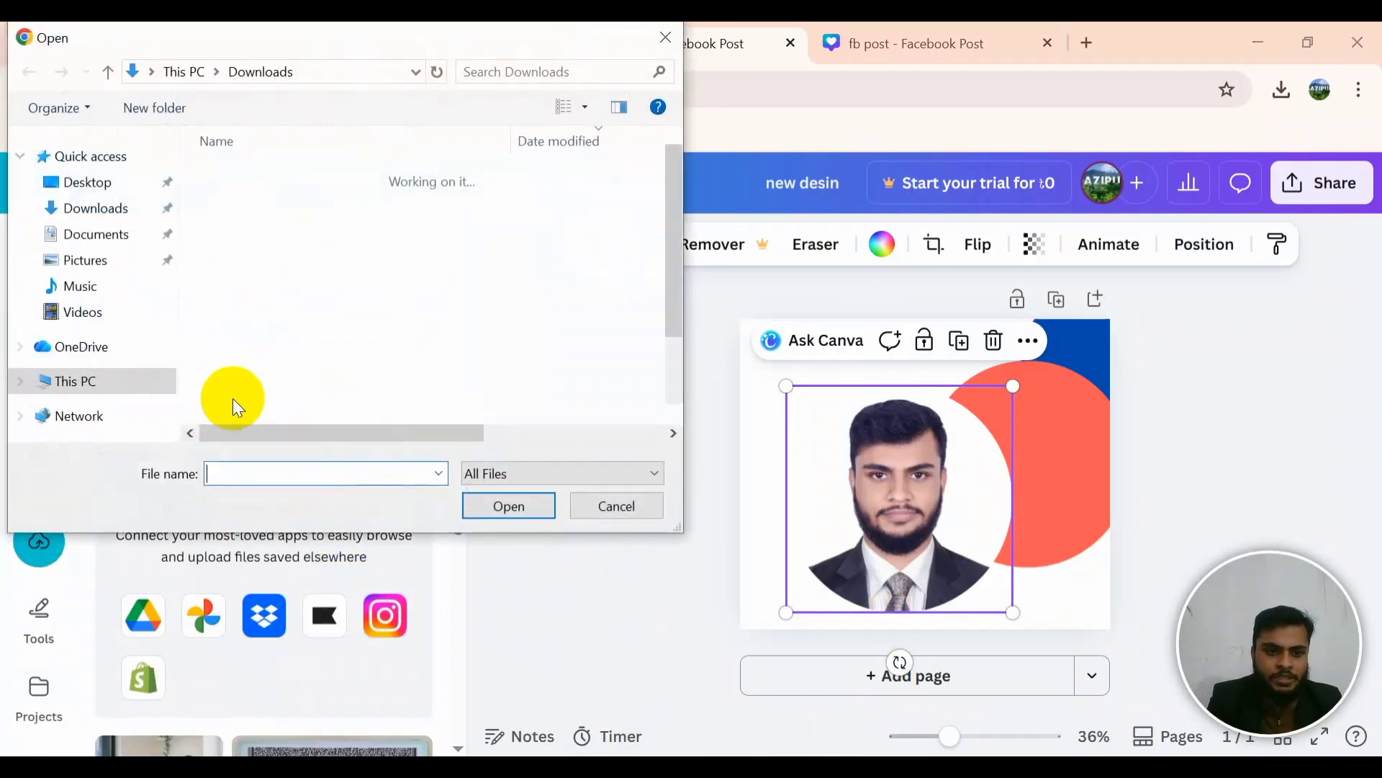
click(246, 204)
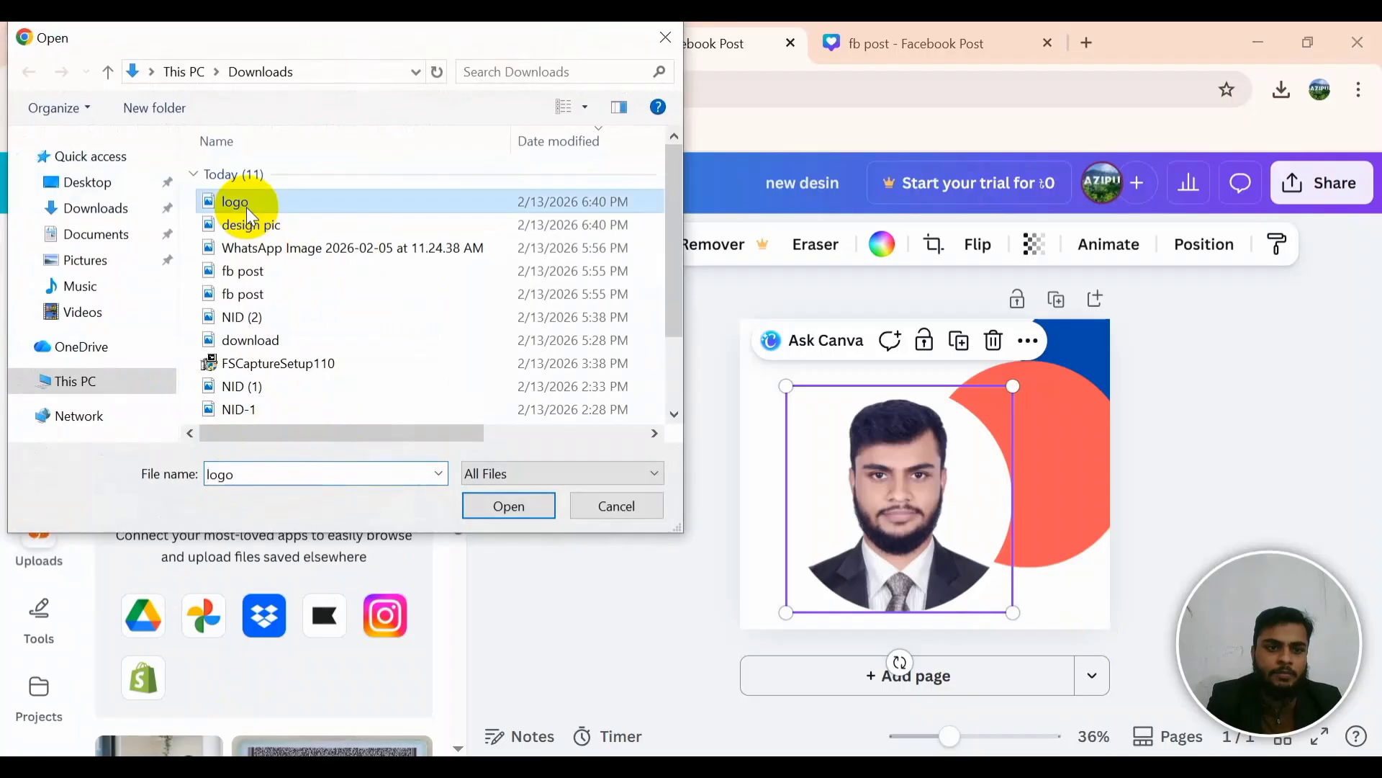
click(489, 507)
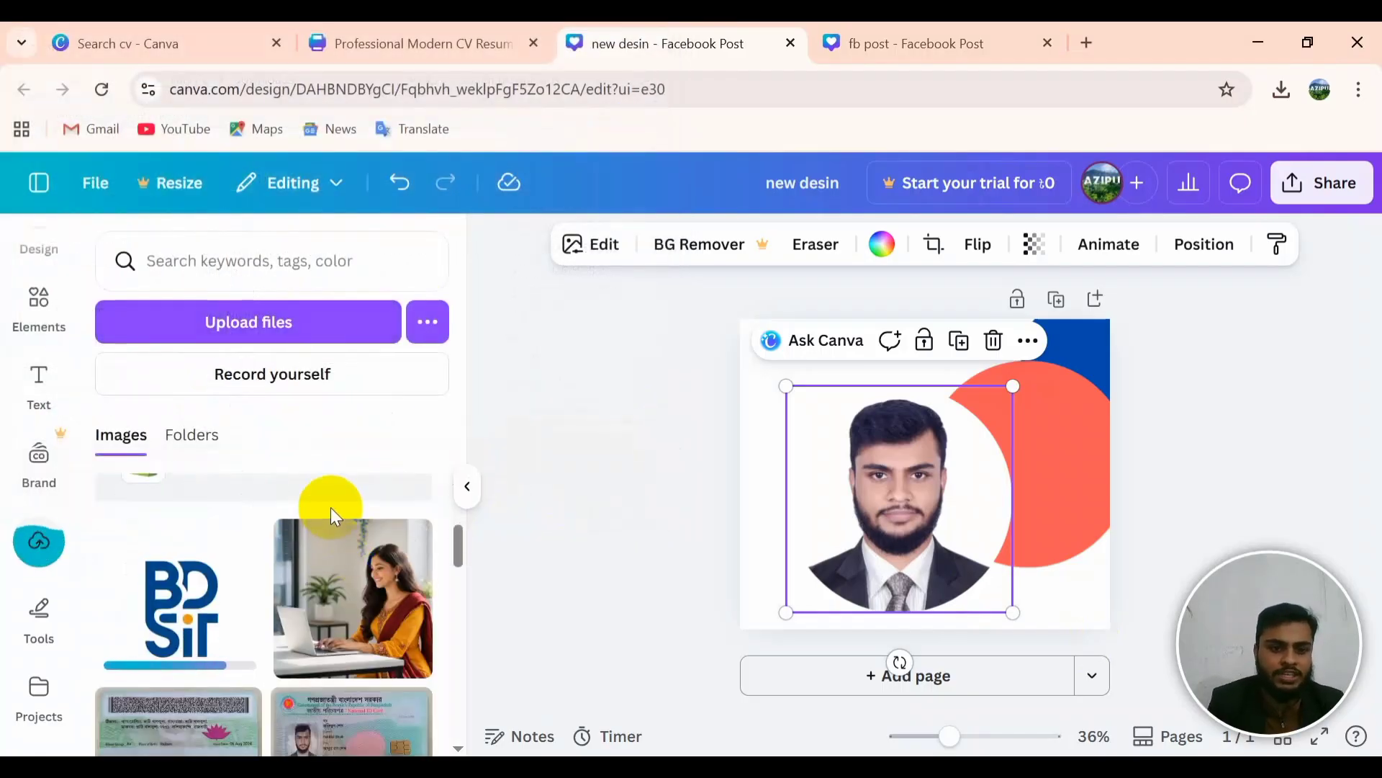
Step: Add the woman-at-laptop photo and drop it into the circular frame, replacing the man
click(366, 599)
click(922, 504)
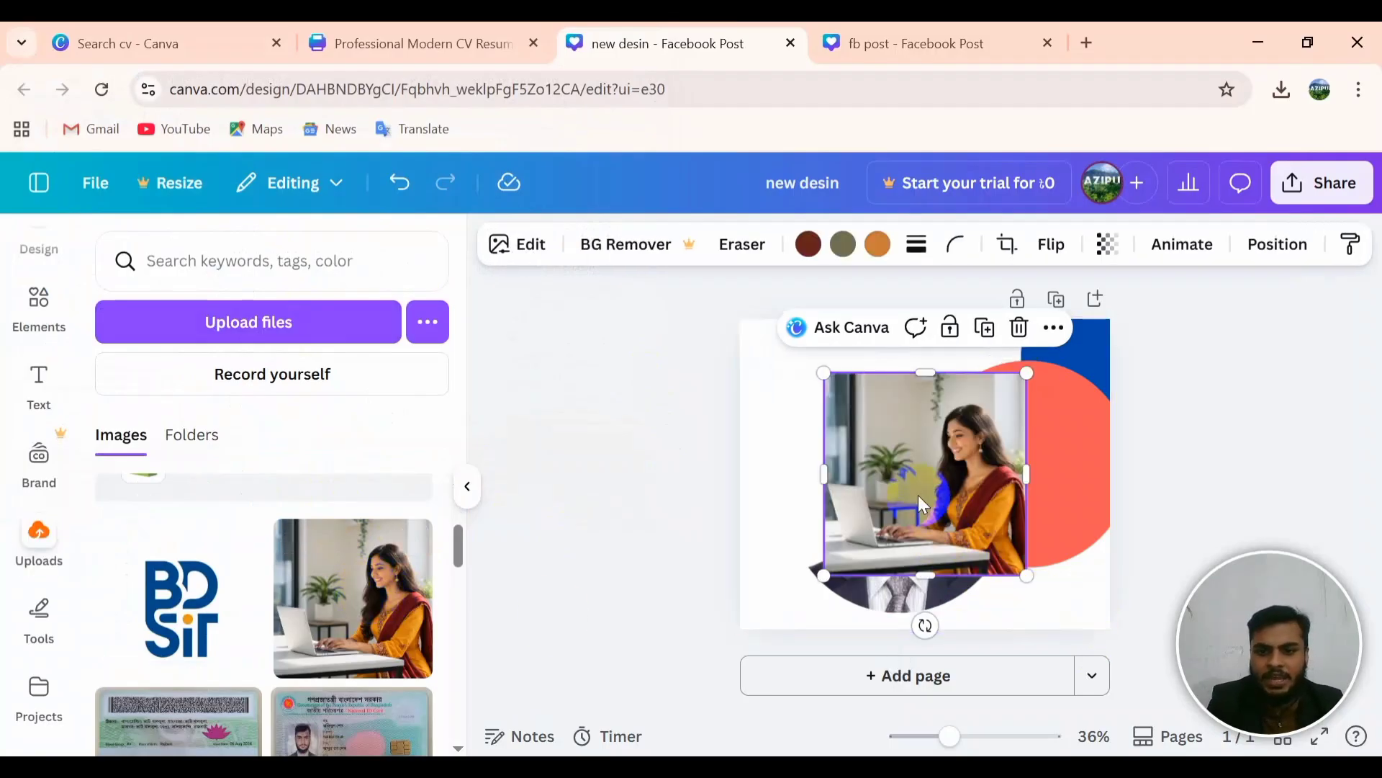
drag(905, 517, 789, 528)
click(706, 483)
click(868, 557)
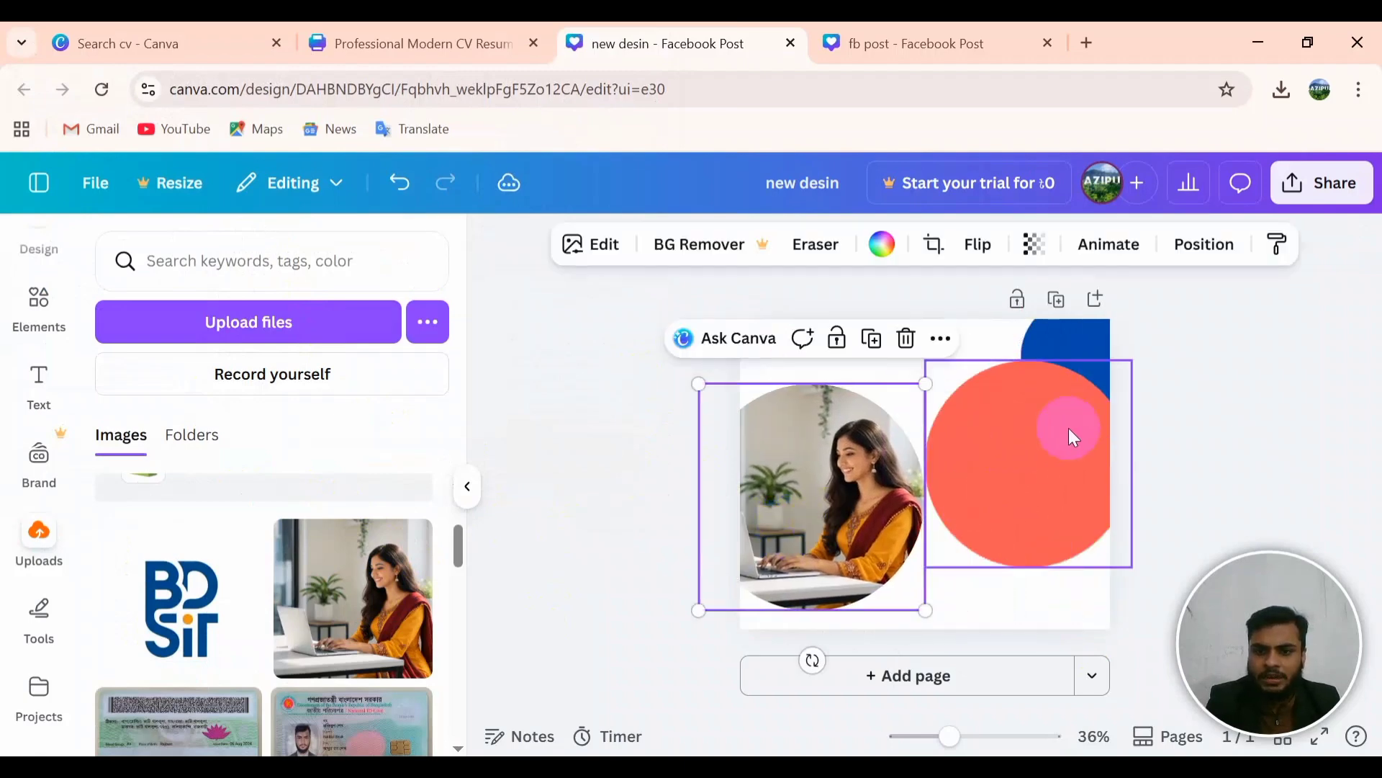
Step: Move the framed photo over the red circle and shrink it to sit inside
click(983, 738)
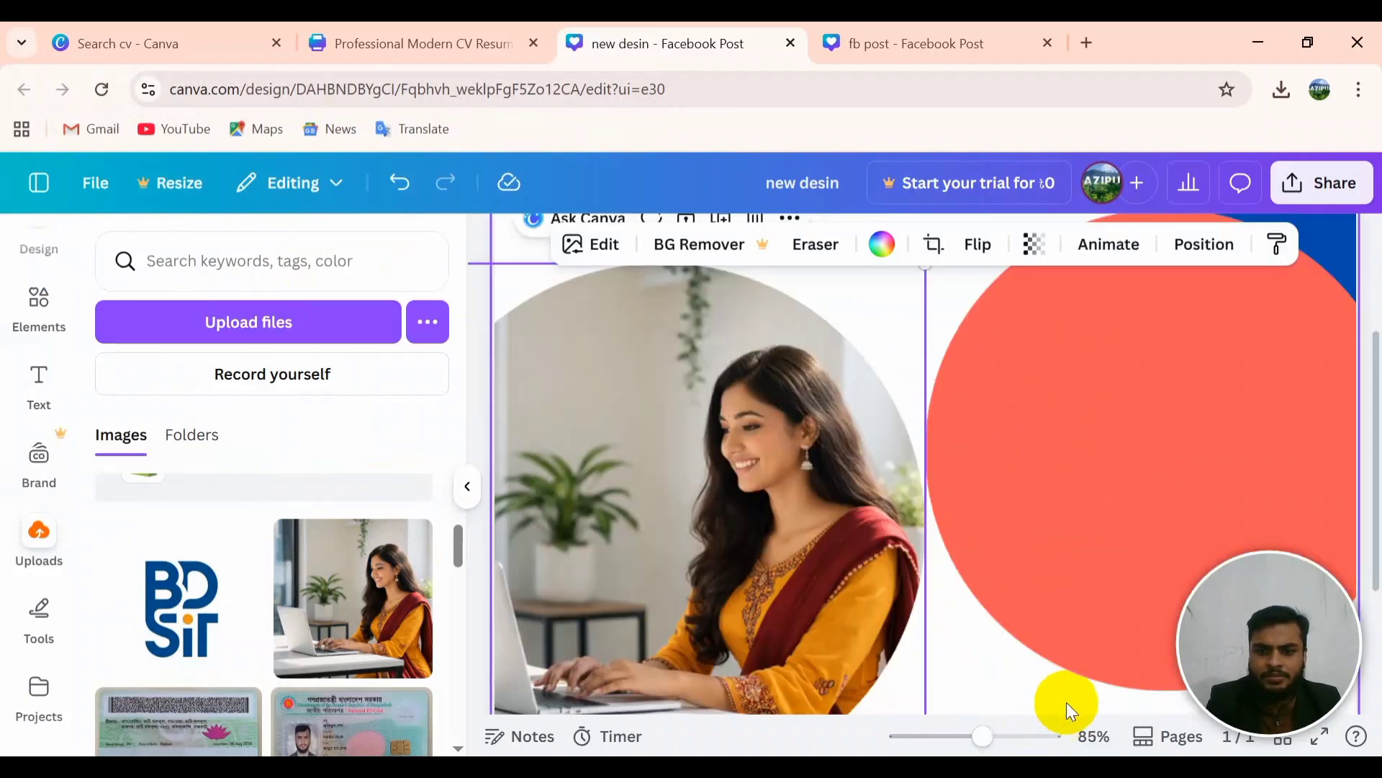
click(467, 487)
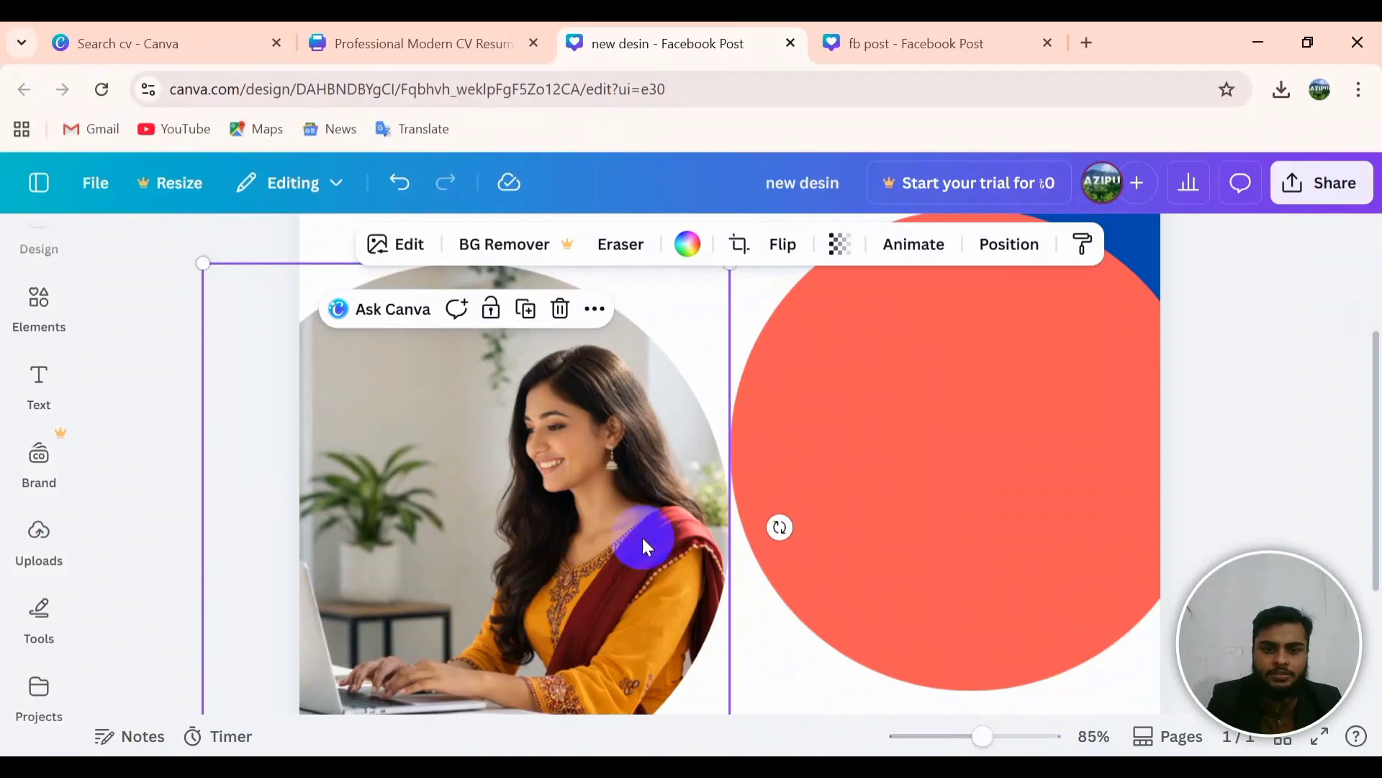
click(963, 737)
click(613, 474)
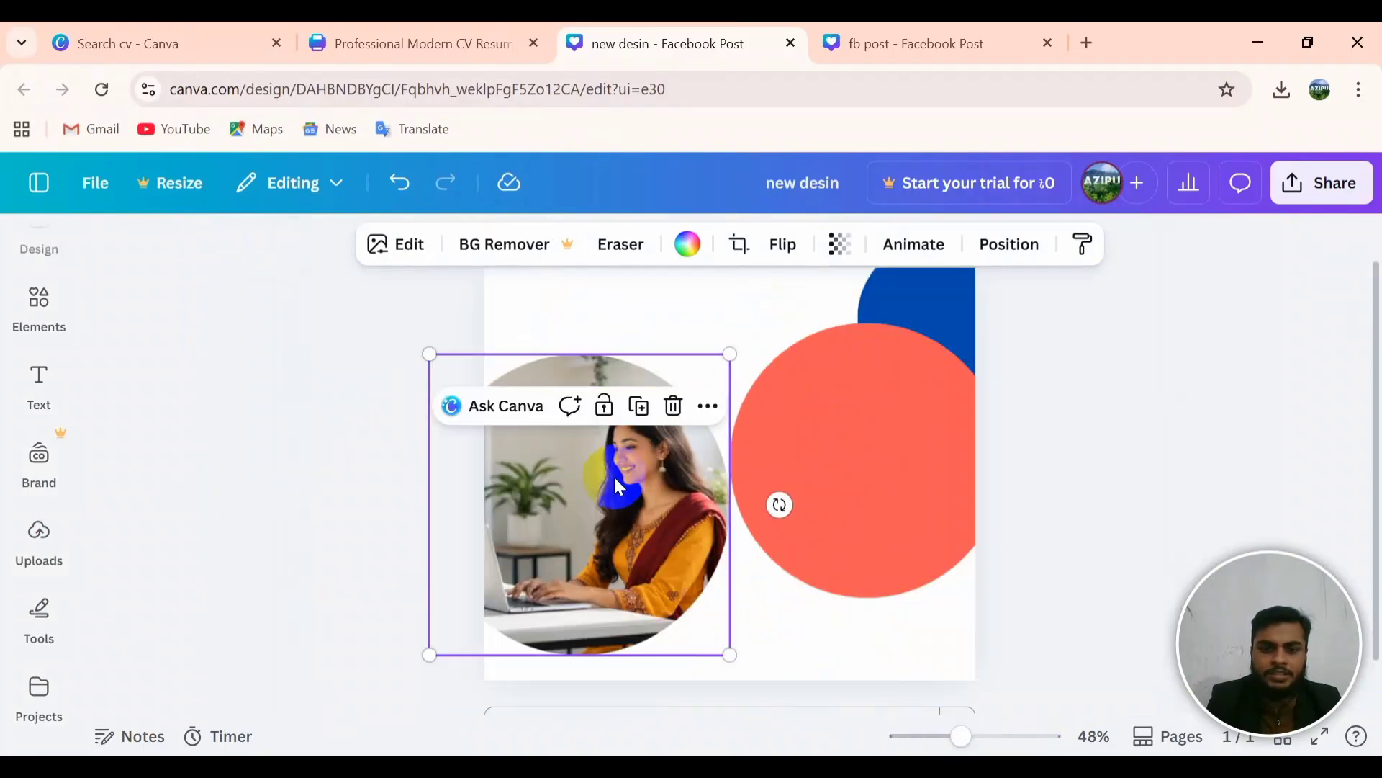
click(594, 487)
drag(594, 487, 883, 542)
drag(983, 625, 809, 549)
drag(708, 460, 857, 476)
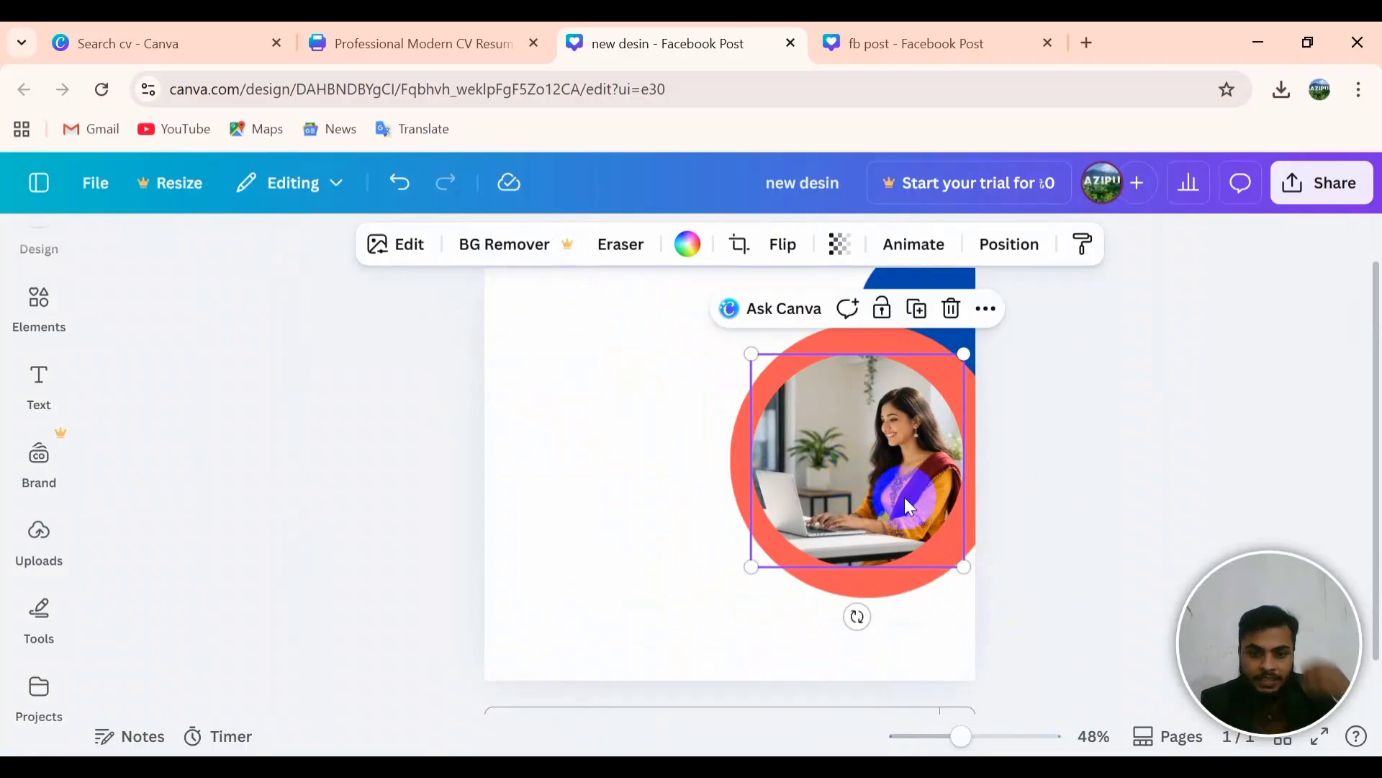
click(741, 442)
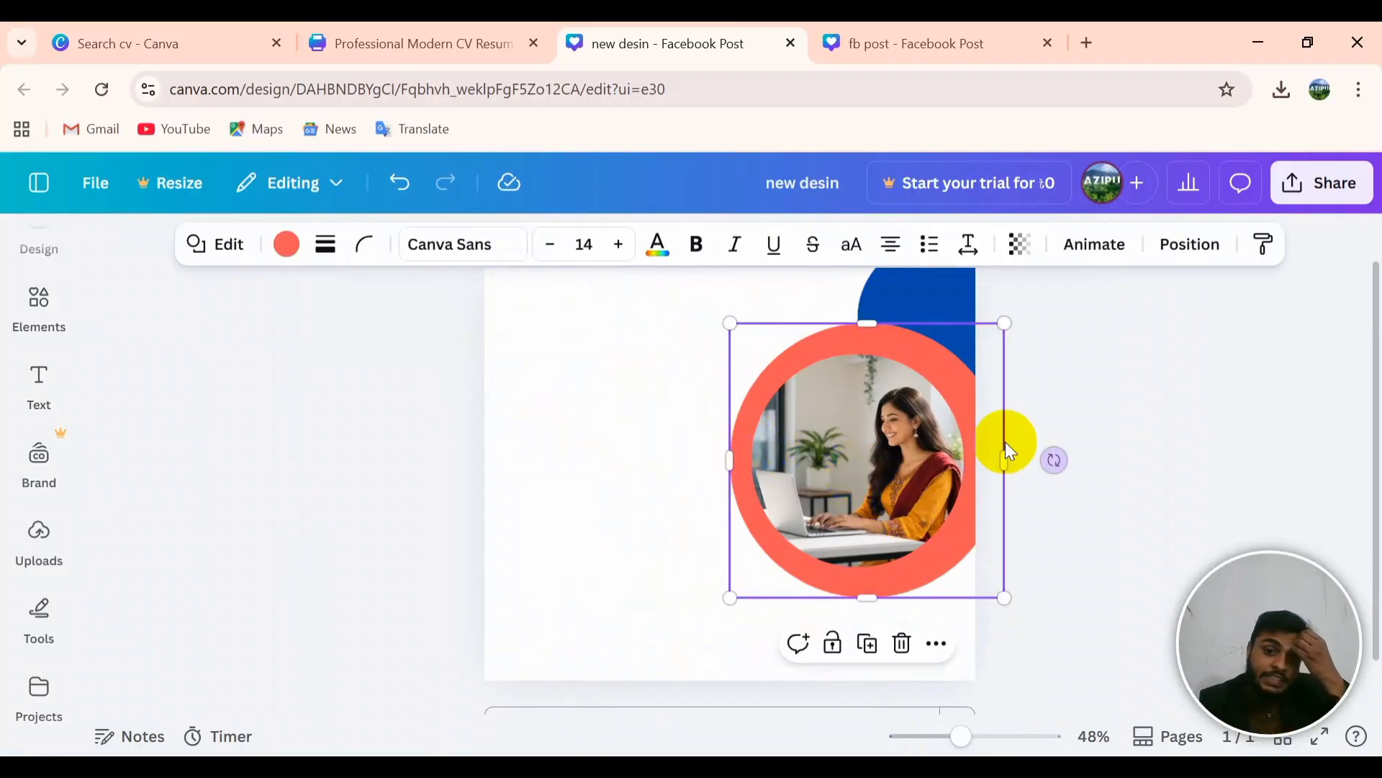
Step: After comparing with the fb post reference, change the red circle's colour to White
click(877, 48)
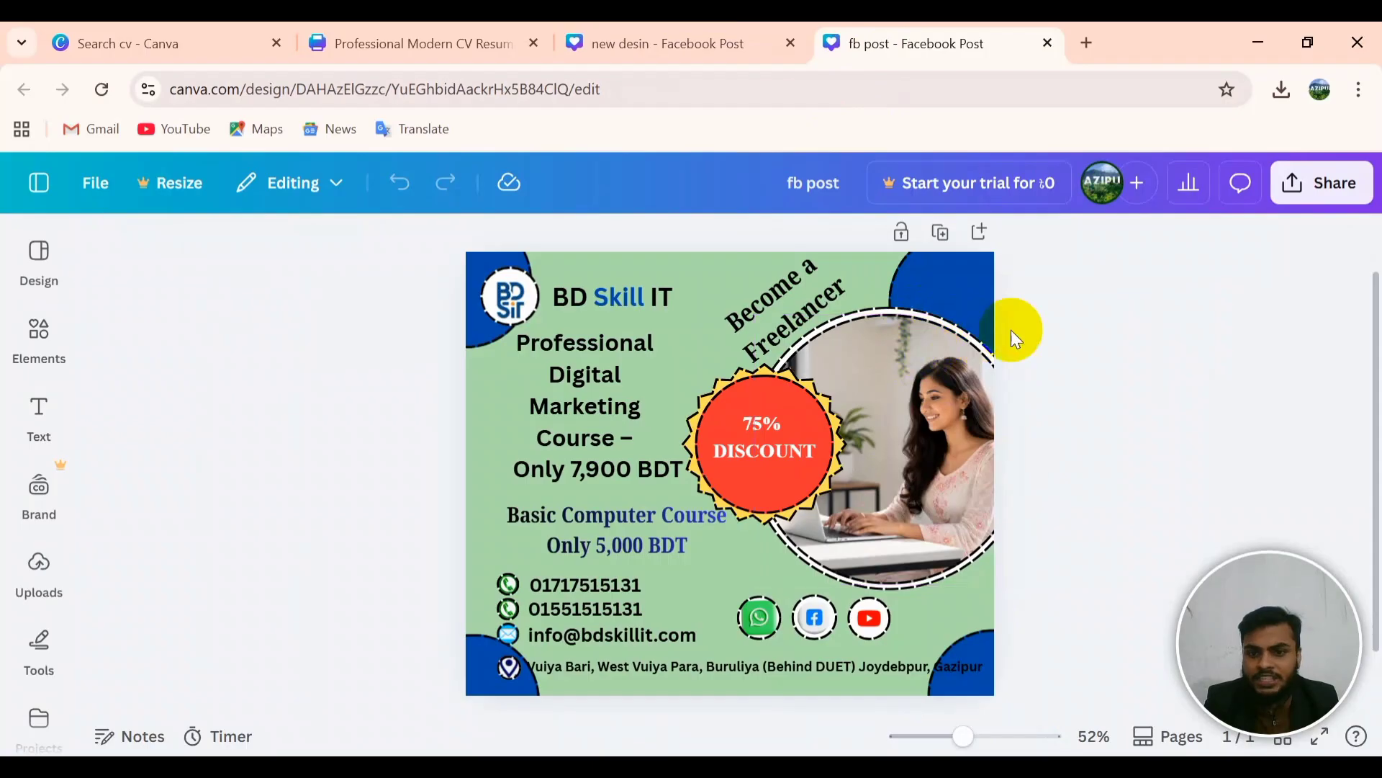
click(685, 45)
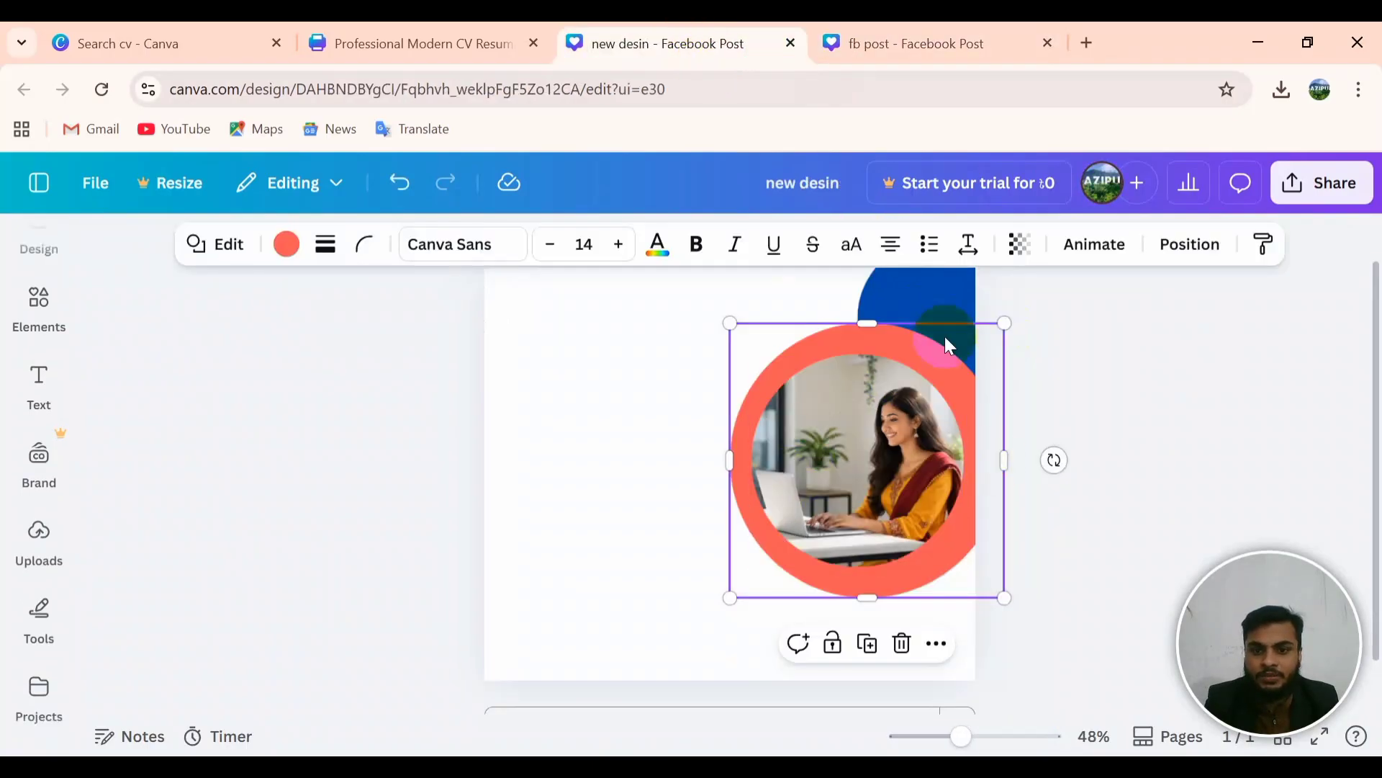
click(936, 353)
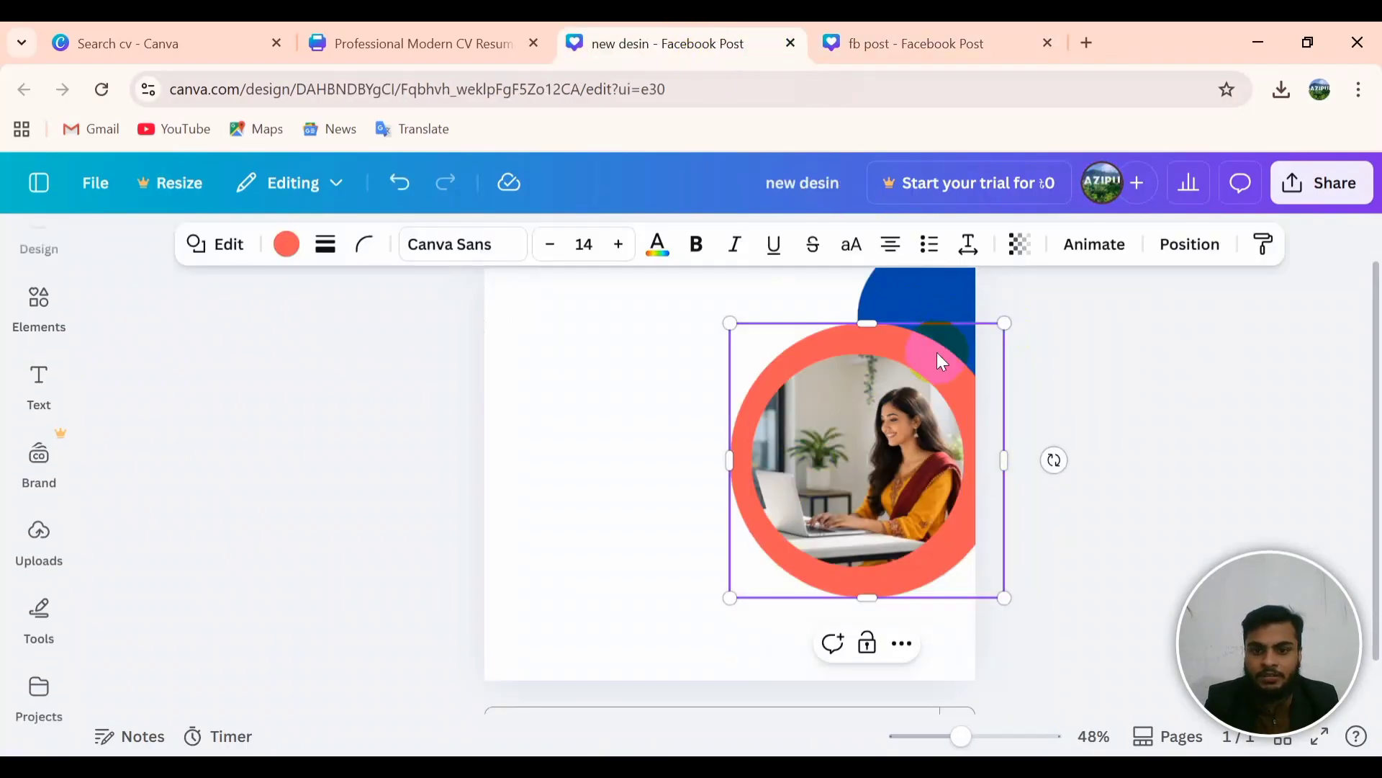
click(288, 245)
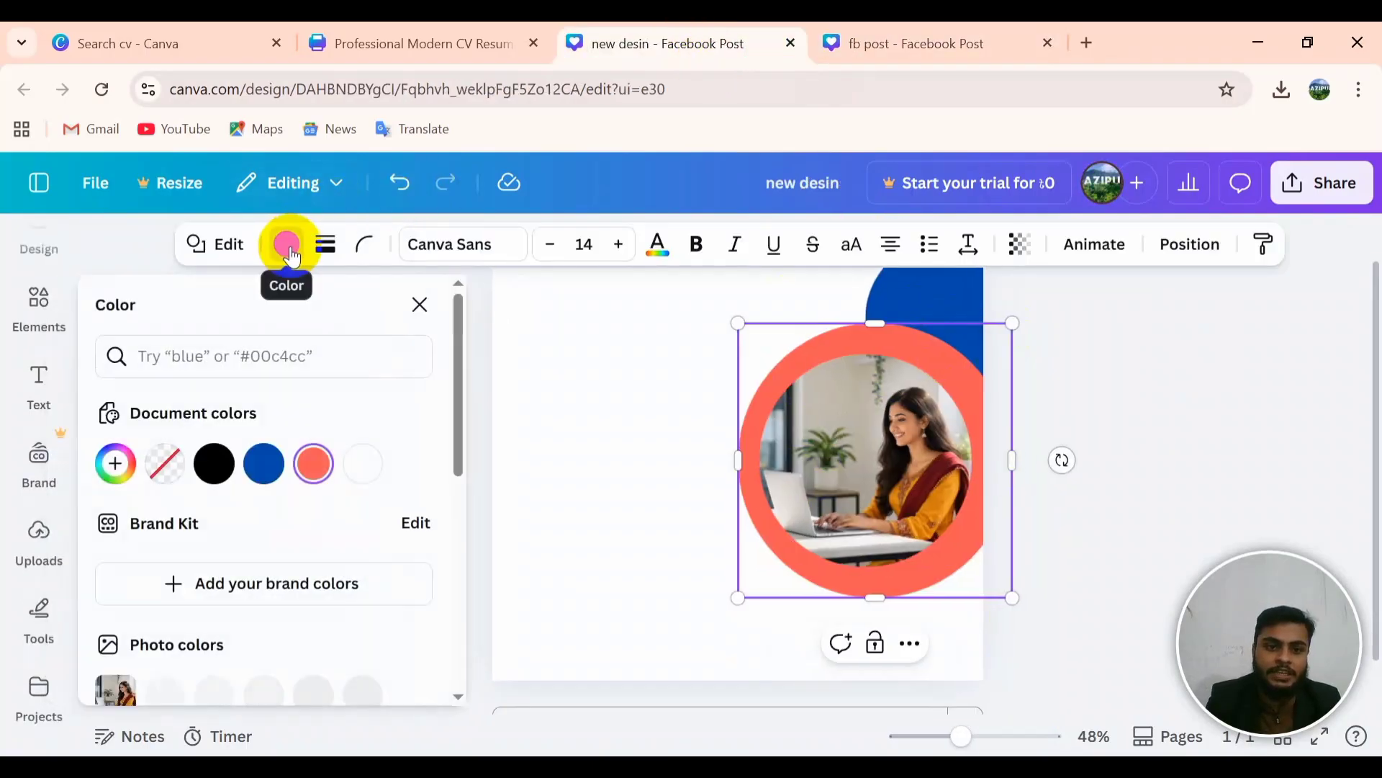
click(363, 464)
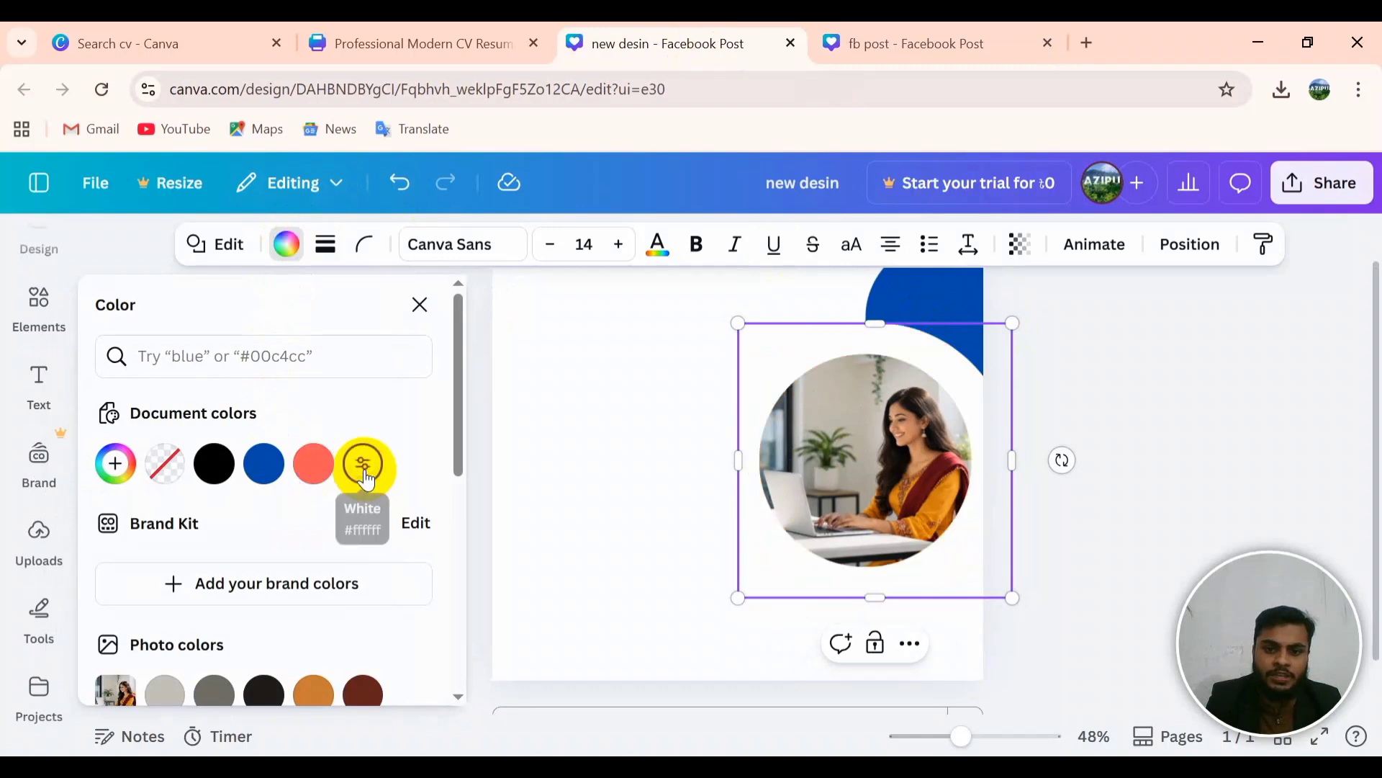
Step: Enlarge the circular woman photo and centre it over the white circle
click(933, 507)
drag(934, 508, 936, 476)
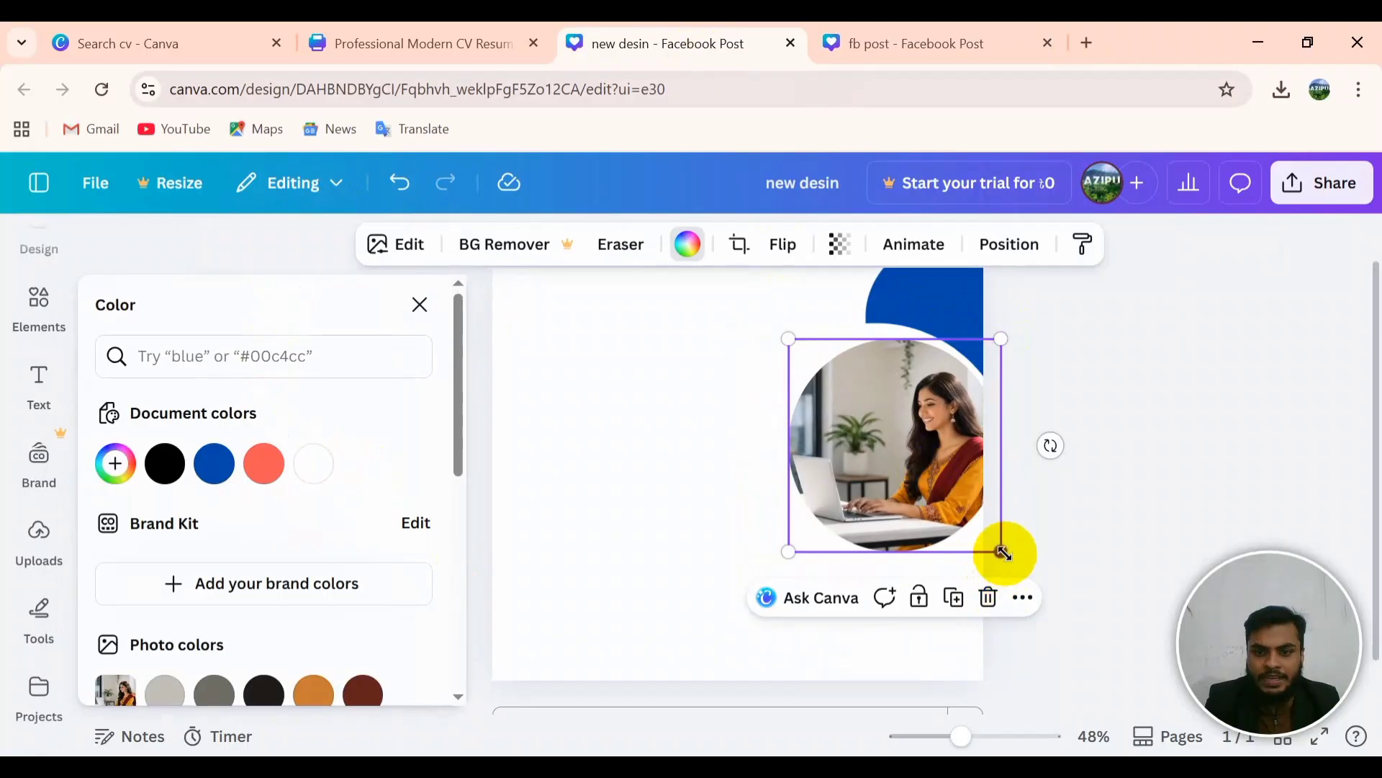
drag(1003, 553, 1006, 568)
mouse_move(902, 500)
mouse_down()
mouse_move(886, 484)
mouse_move(888, 501)
mouse_up()
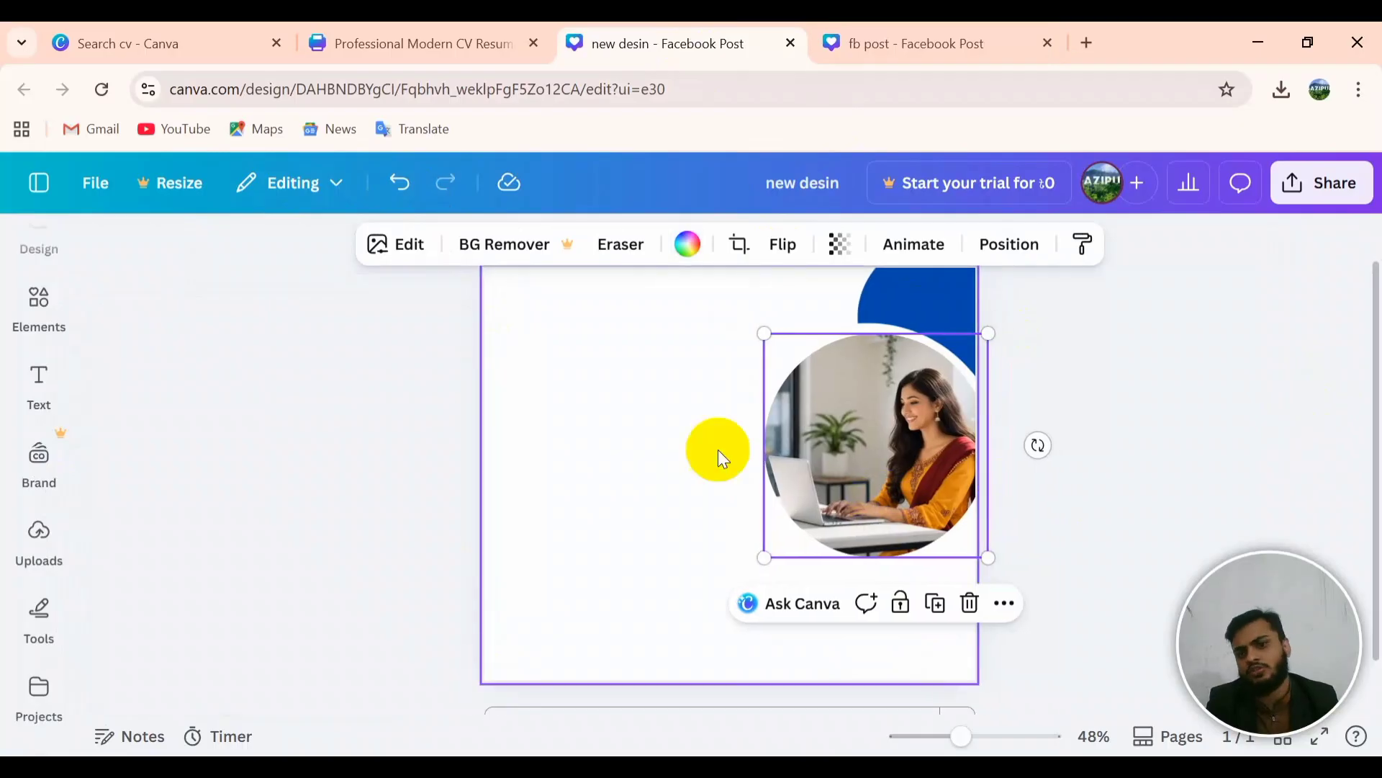
click(651, 386)
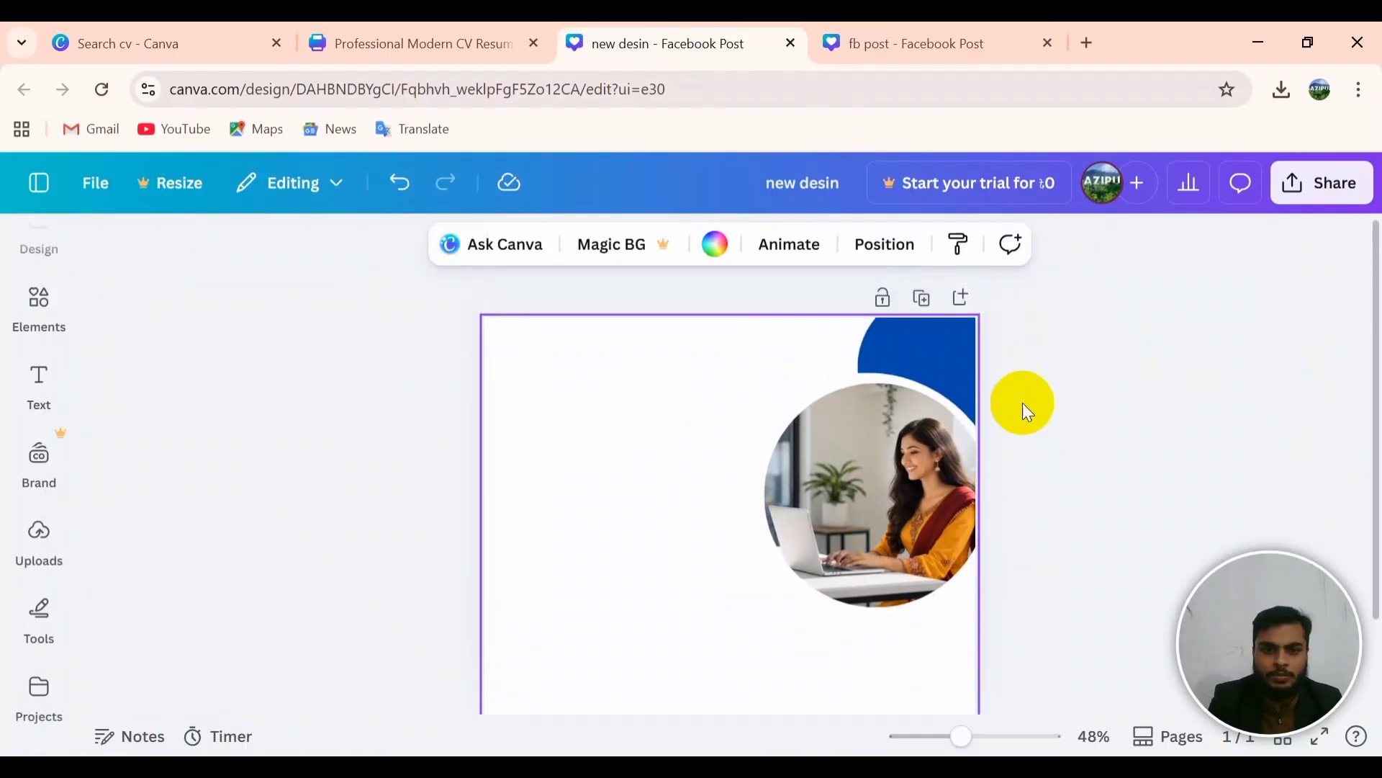
Step: Check the fb post reference, then bring up the Shapes list from Tools in new desin
click(850, 52)
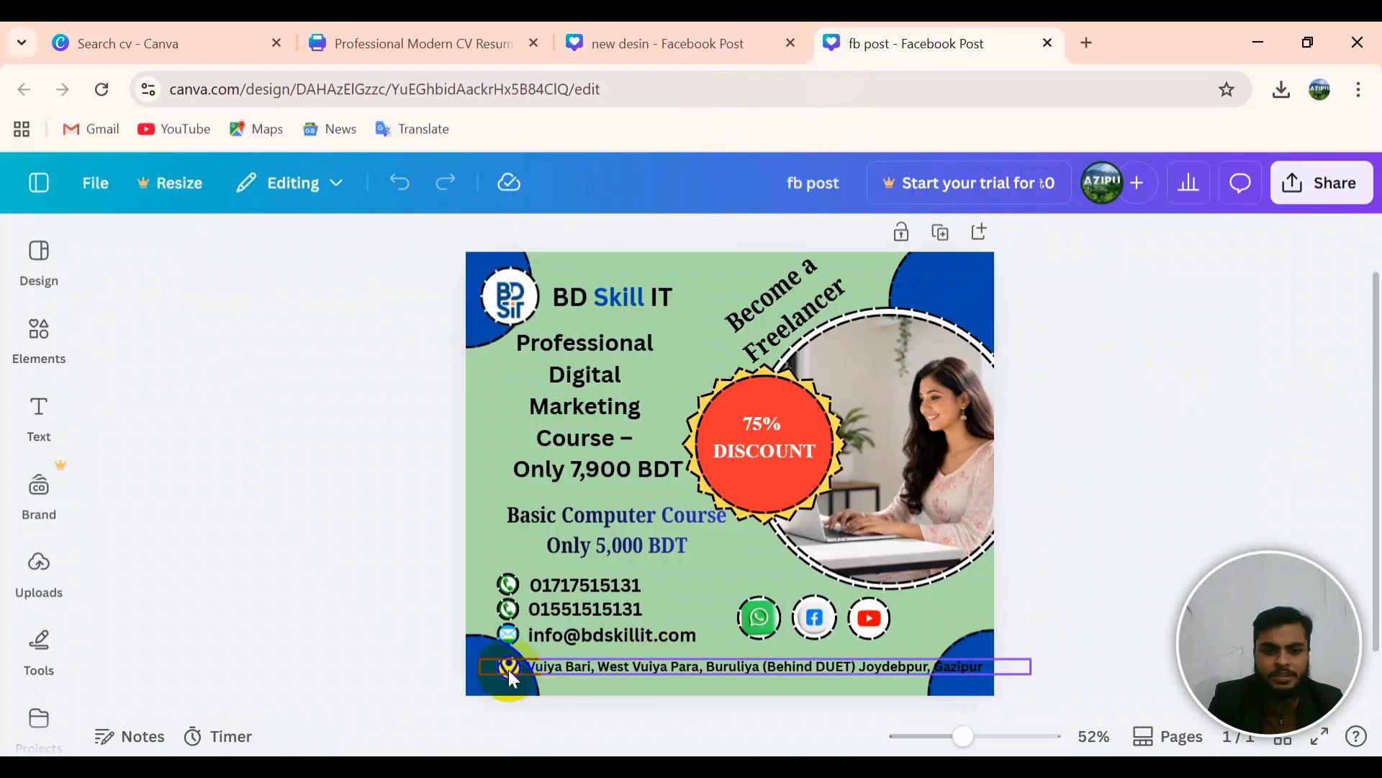
click(720, 39)
scroll(750, 328, up, 2)
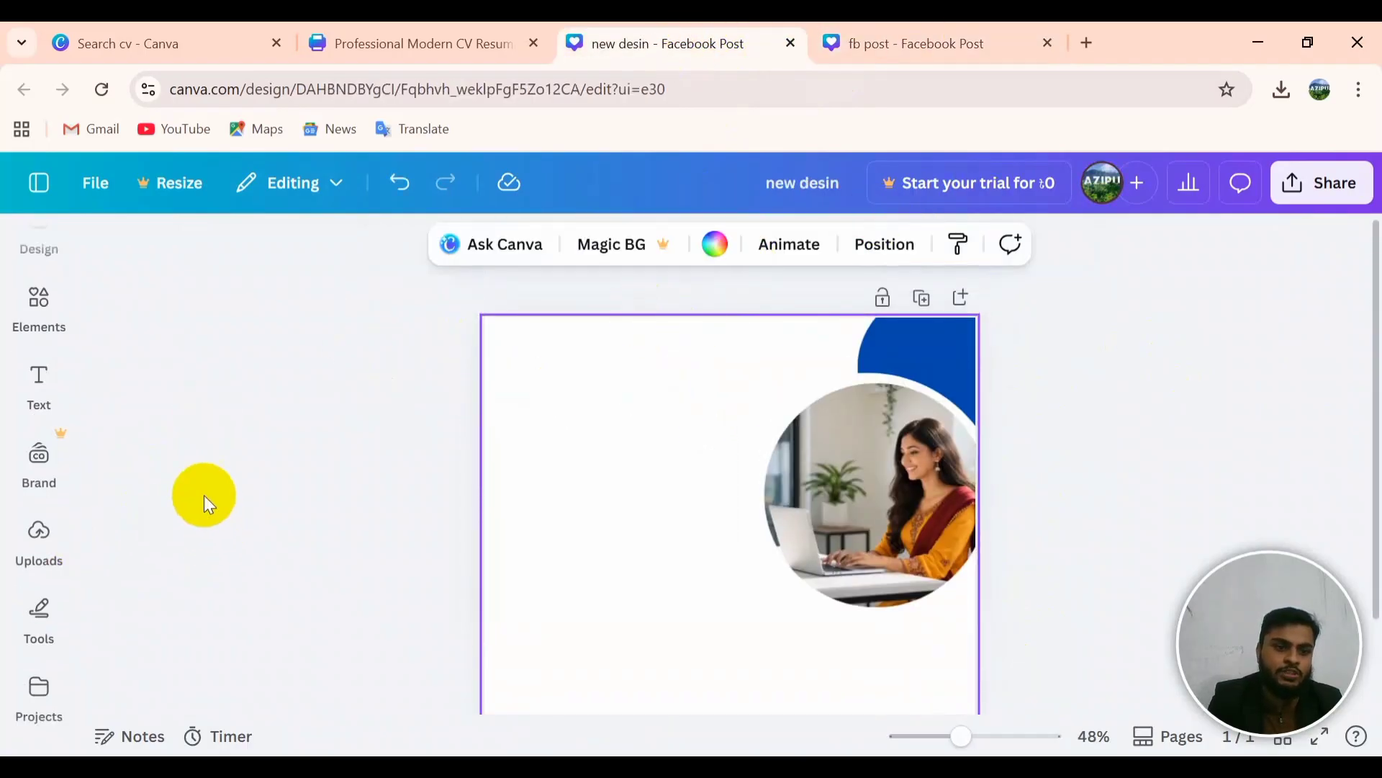
scroll(205, 496, down, 2)
click(30, 643)
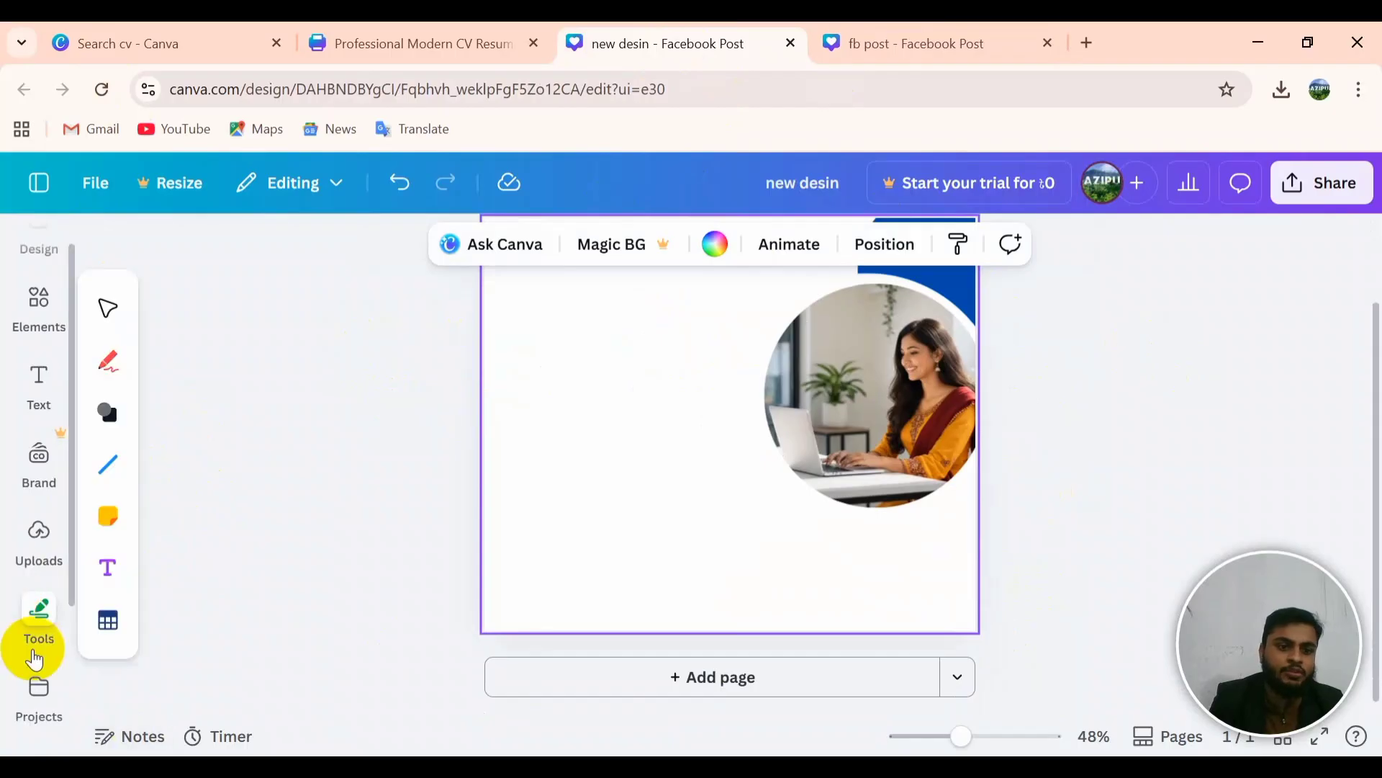
click(108, 412)
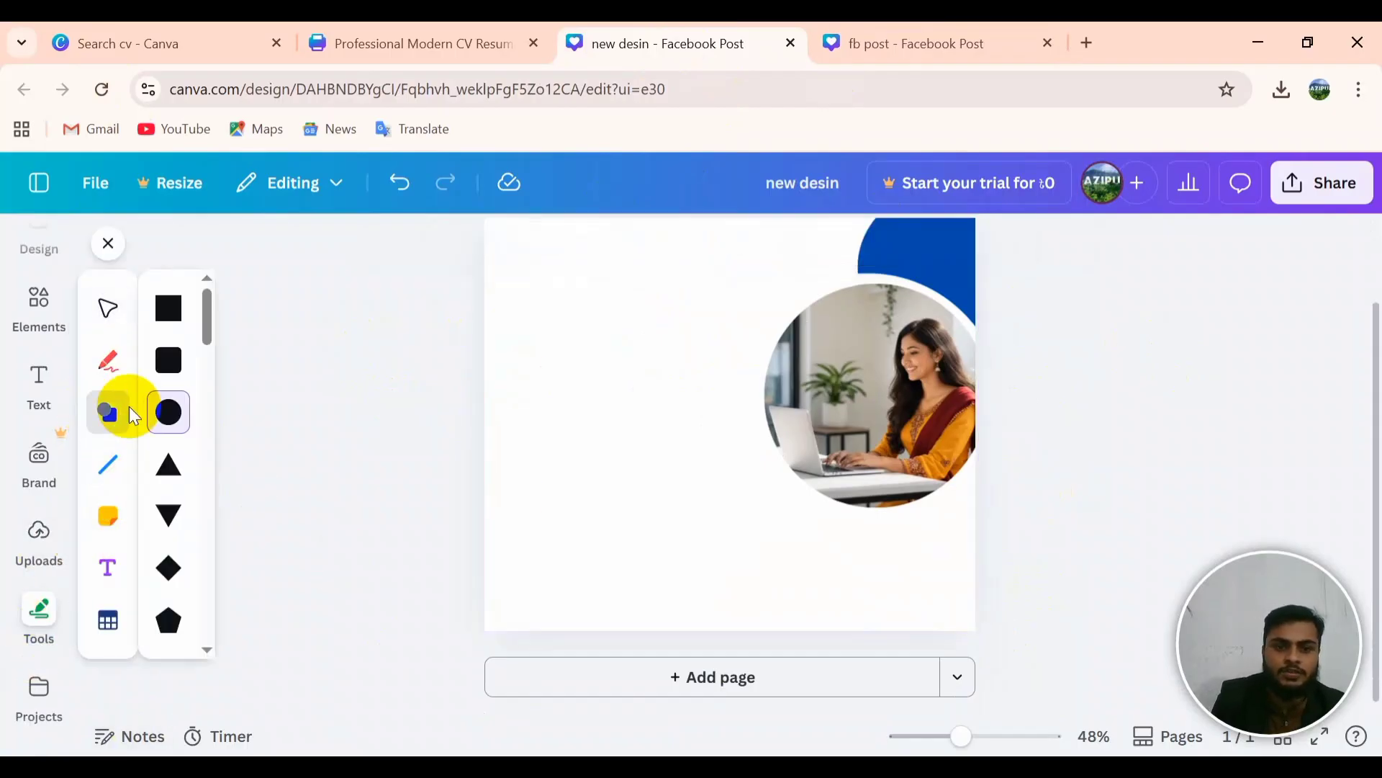
scroll(549, 317, up, 2)
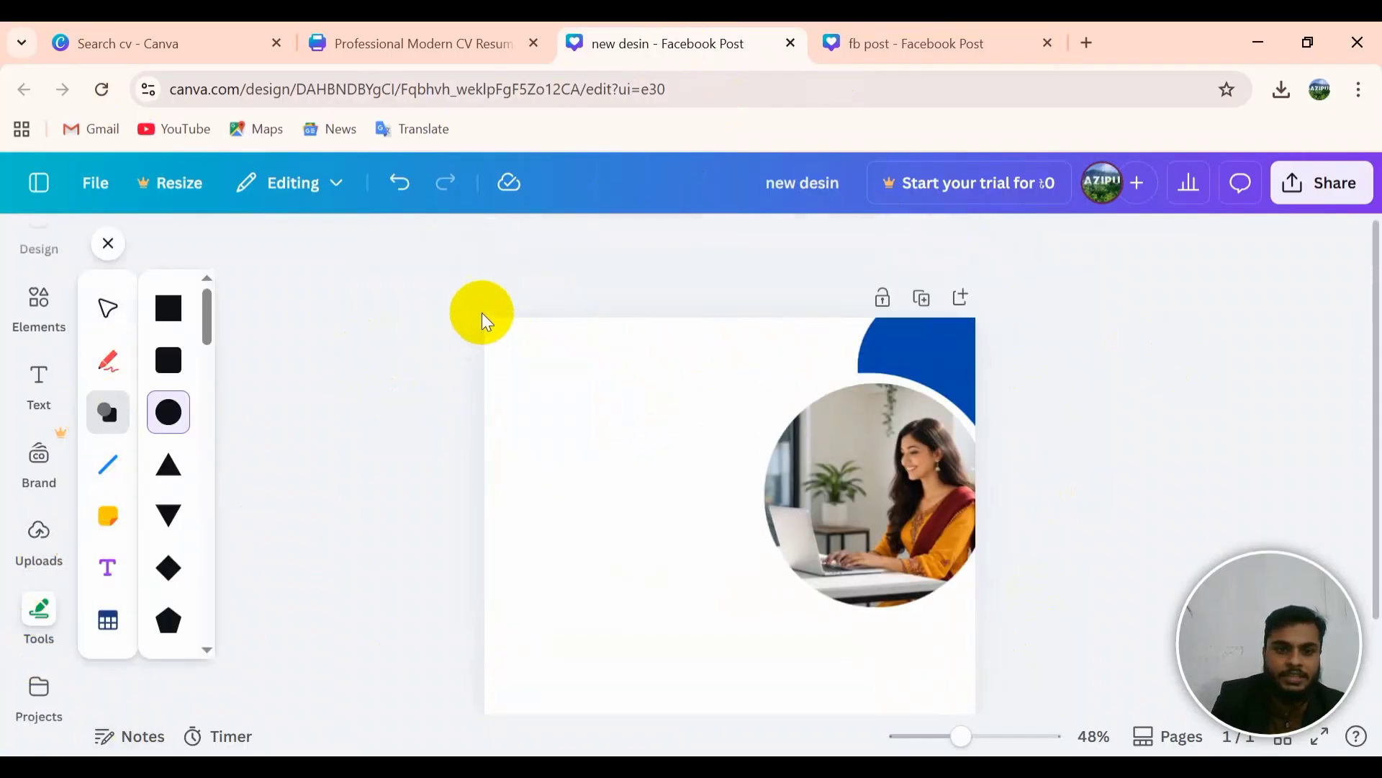
Step: Place a blue circle in the page's top-left corner
click(506, 330)
drag(592, 401, 516, 347)
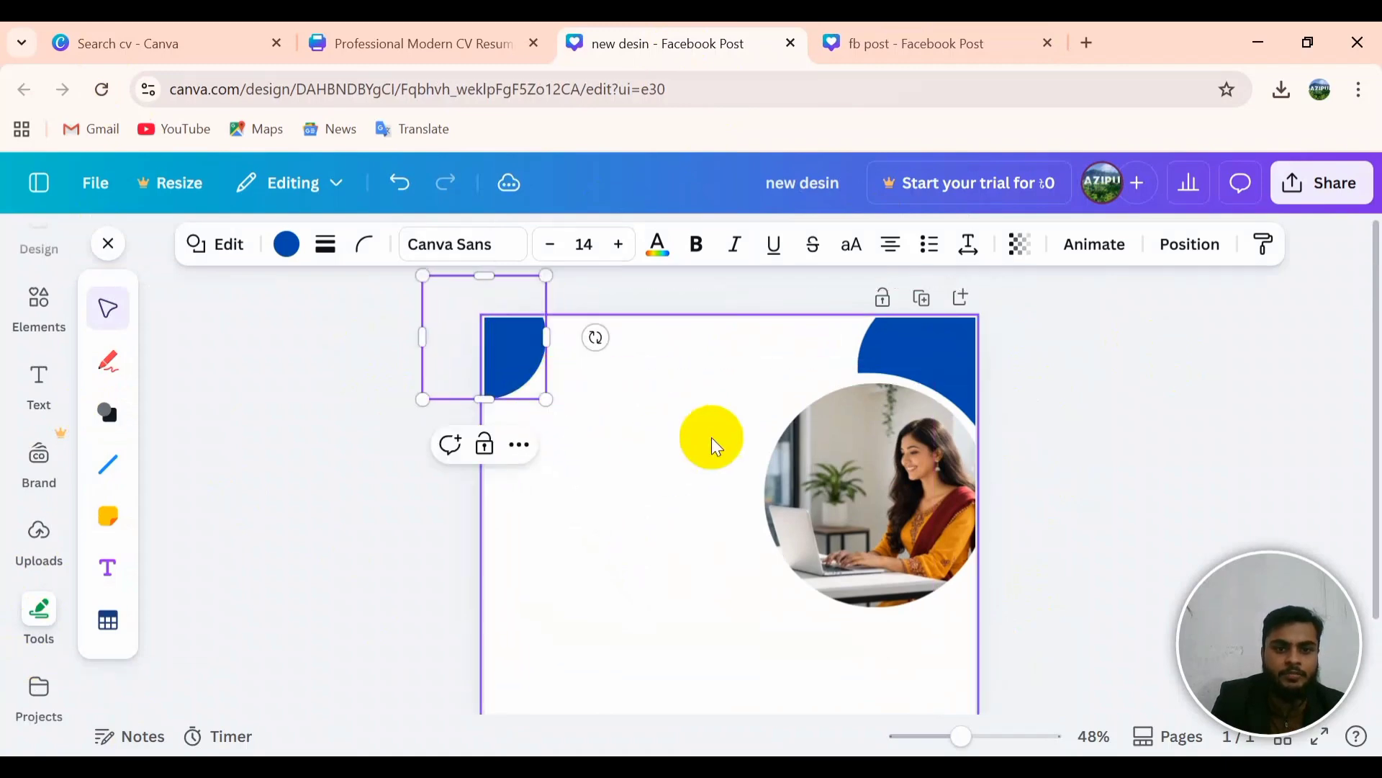
scroll(504, 584, down, 2)
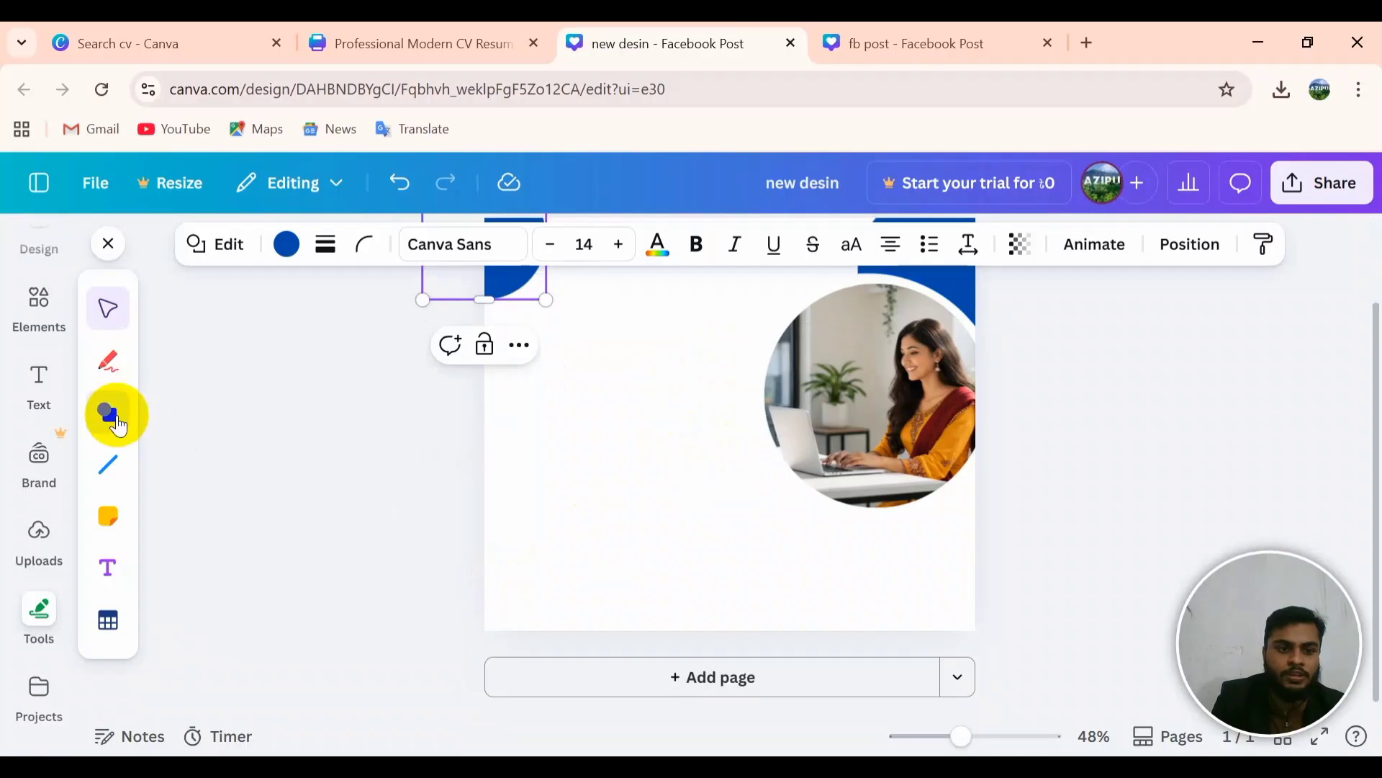
Step: Add a second blue circle and tuck it into the bottom-left corner
click(117, 421)
drag(187, 418, 563, 601)
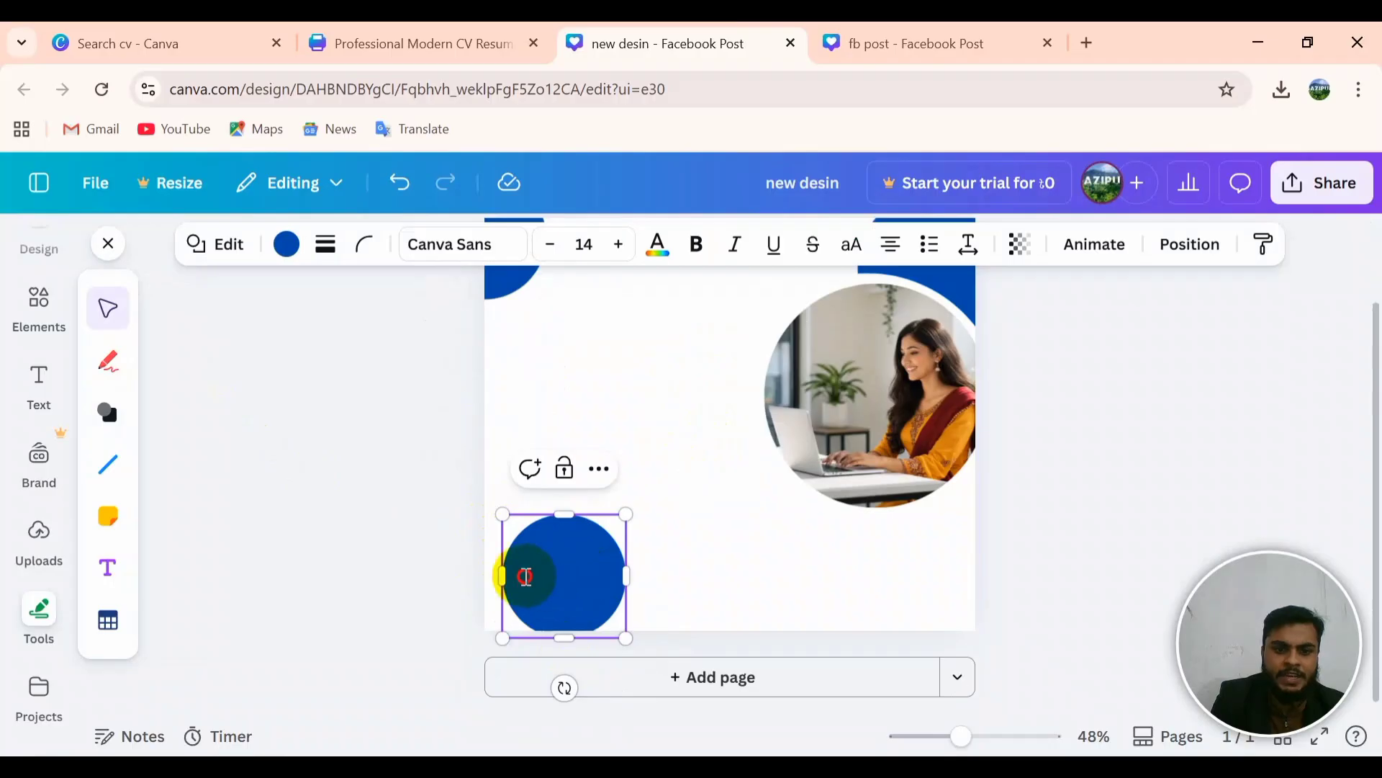
drag(568, 586, 489, 625)
click(743, 528)
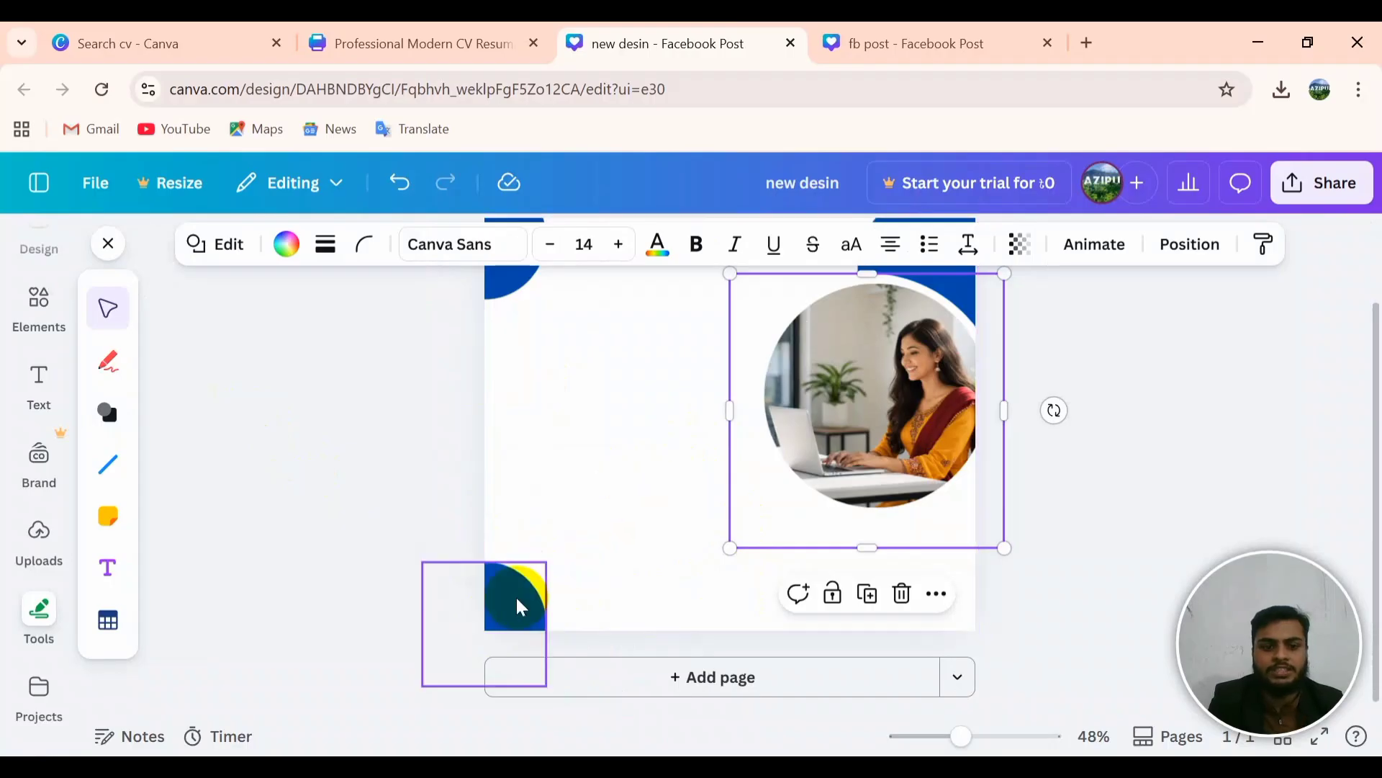
click(524, 605)
click(769, 586)
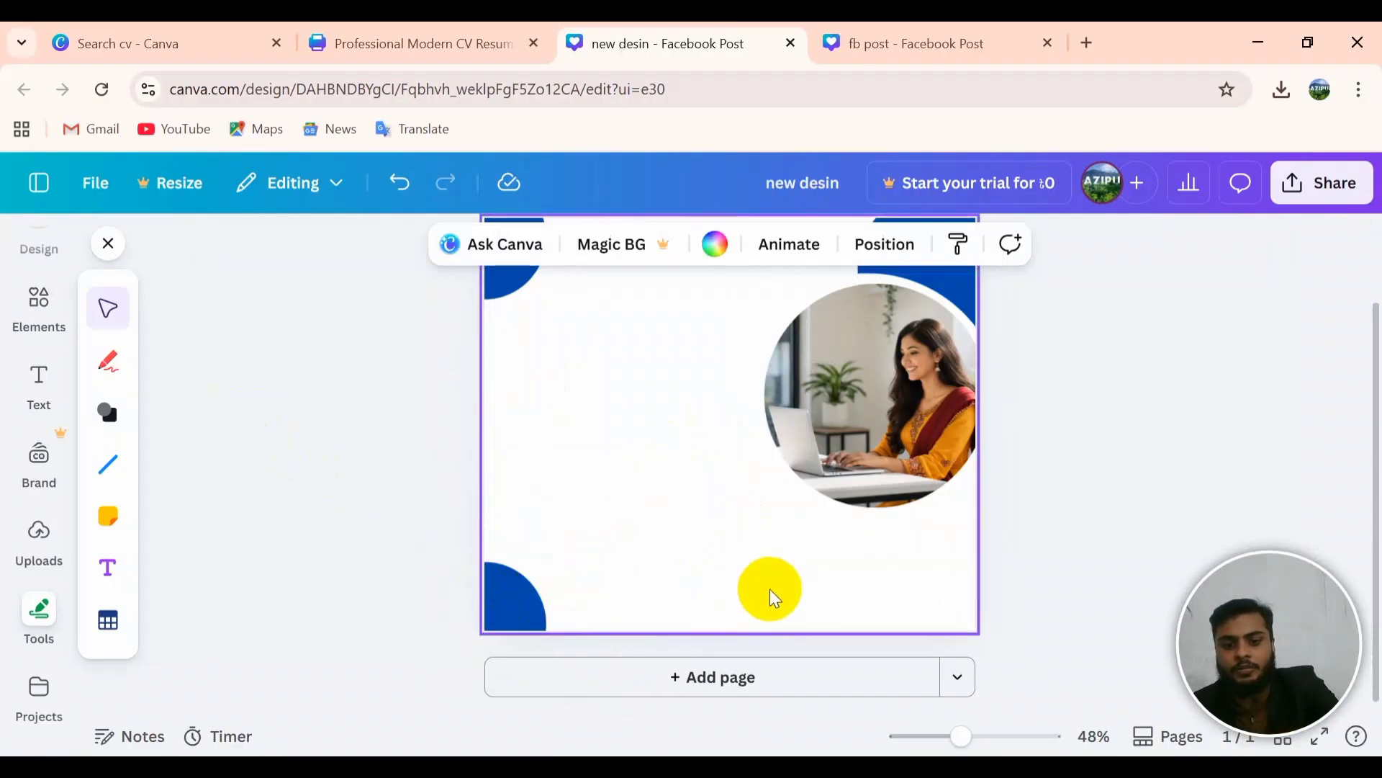
key(ctrl+z)
drag(568, 620, 564, 614)
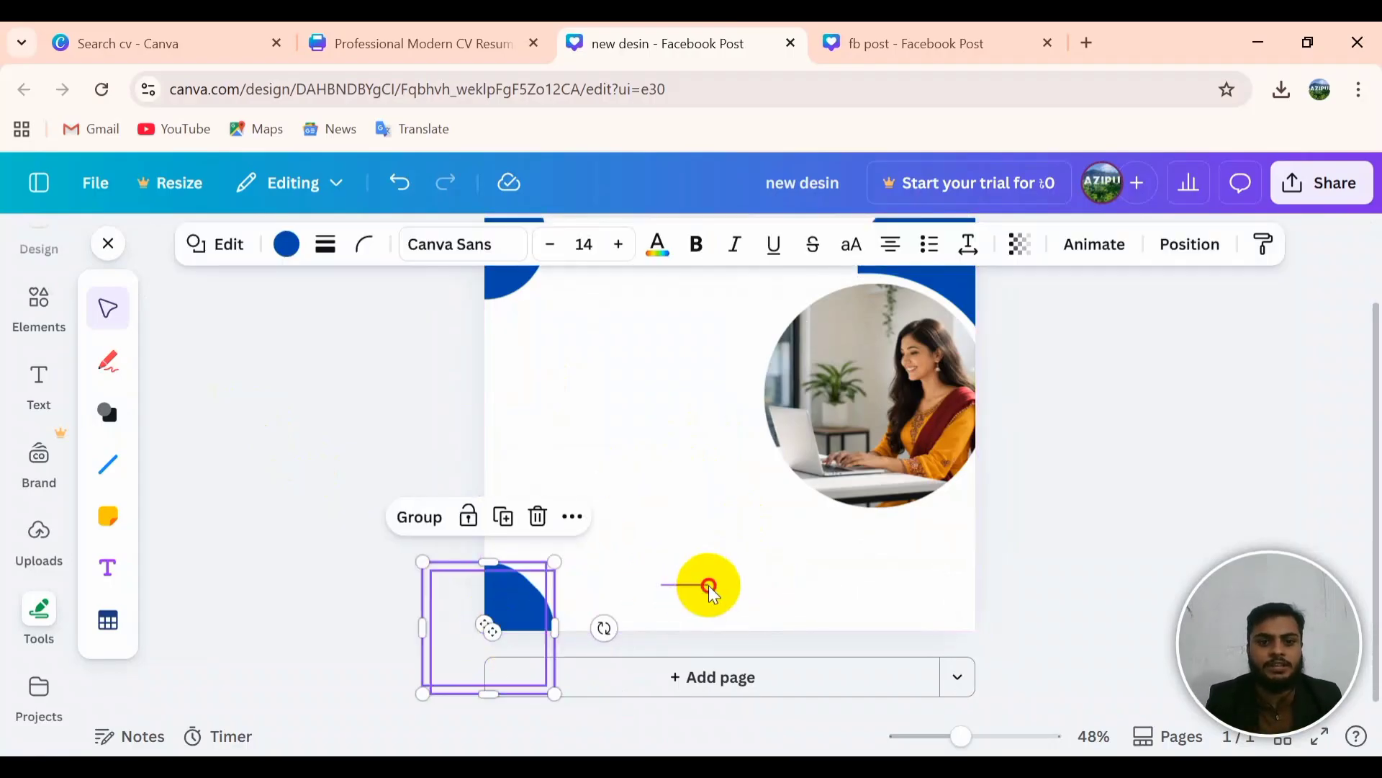
click(706, 584)
click(509, 621)
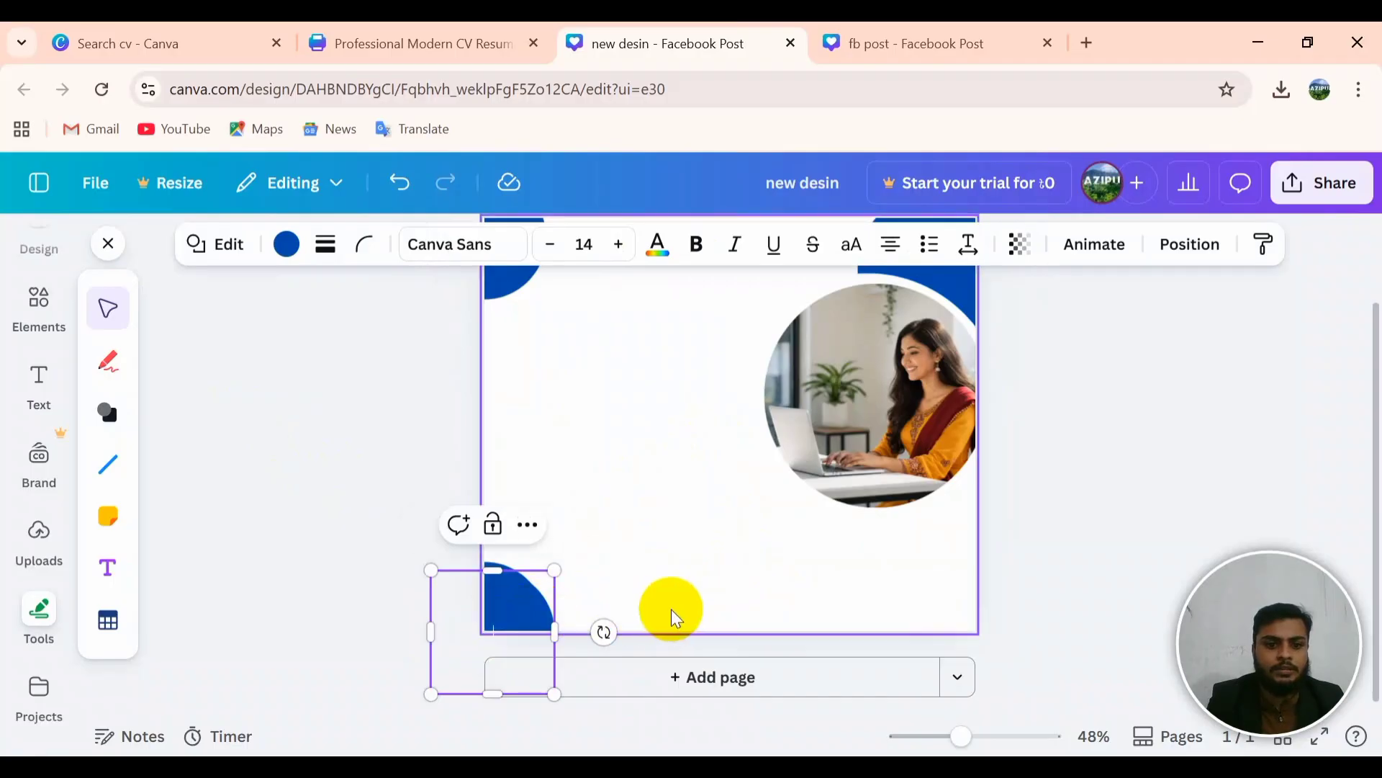
click(674, 597)
Step: Add a third blue circle and move it into the bottom-right corner
click(103, 423)
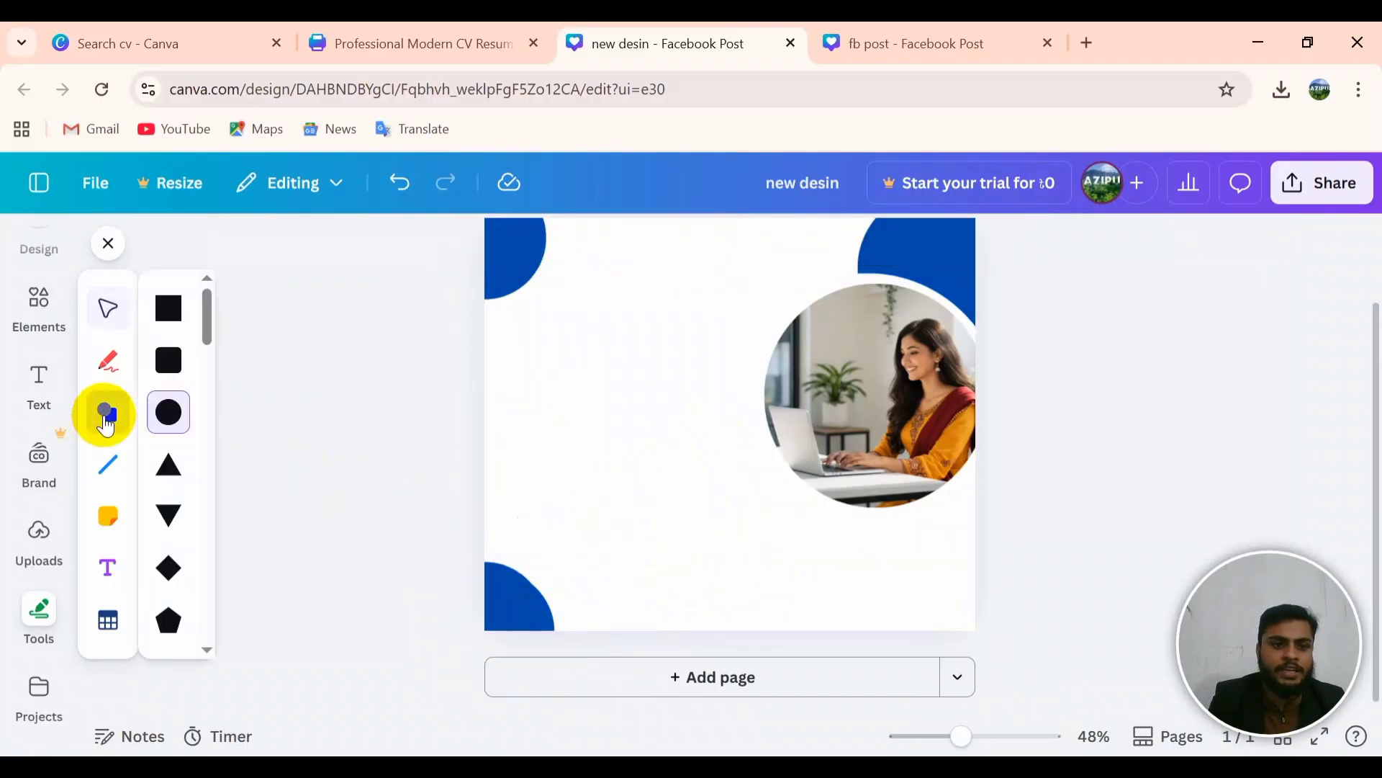
click(175, 414)
click(805, 518)
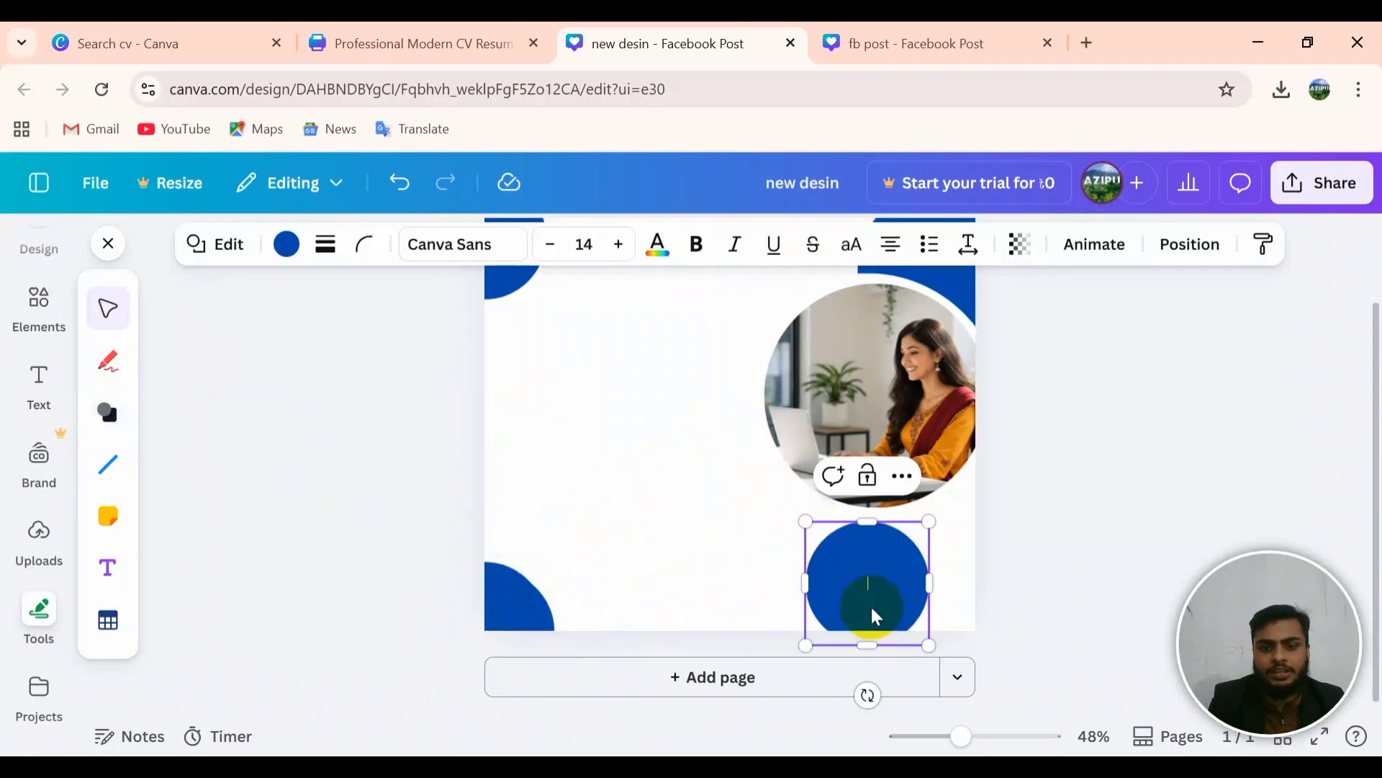
click(972, 586)
click(898, 587)
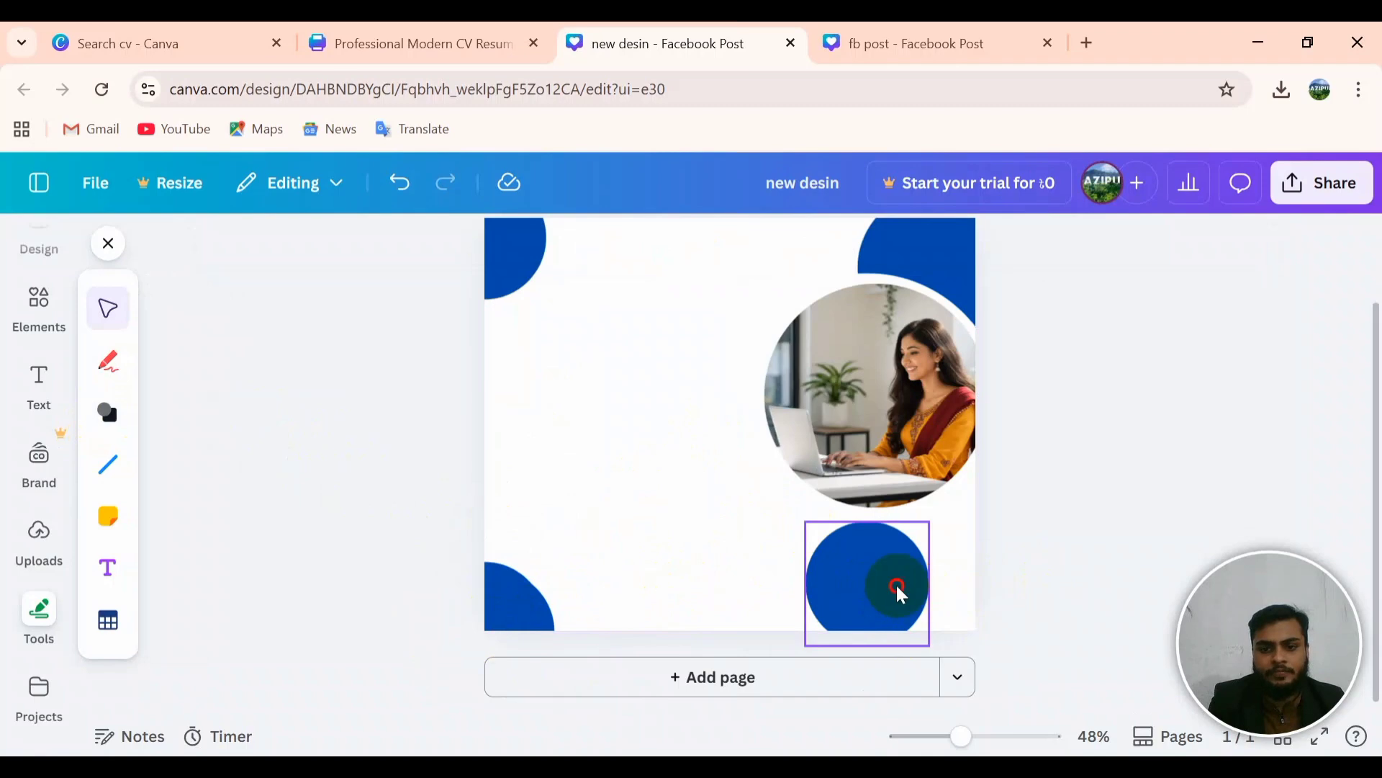
drag(898, 586, 998, 632)
click(1095, 509)
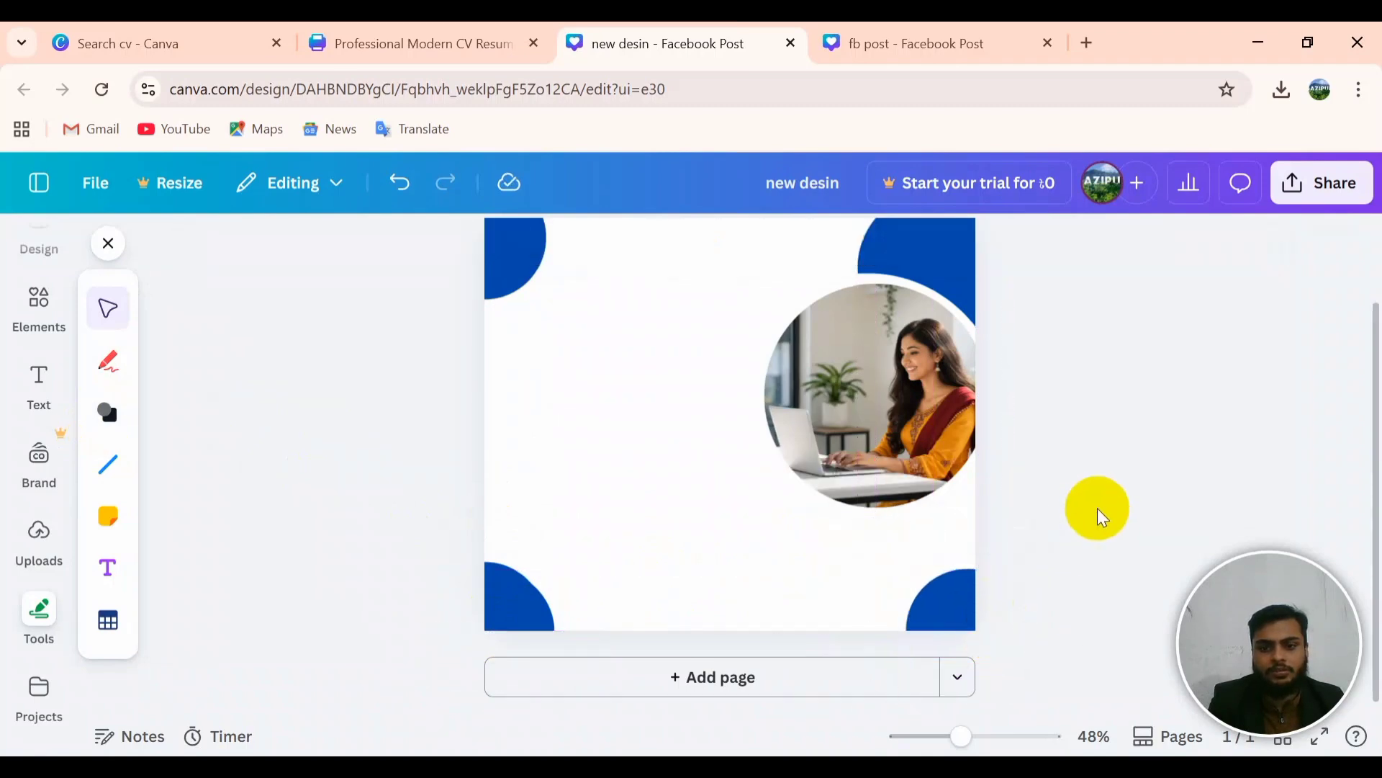
scroll(818, 494, up, 2)
scroll(819, 494, down, 3)
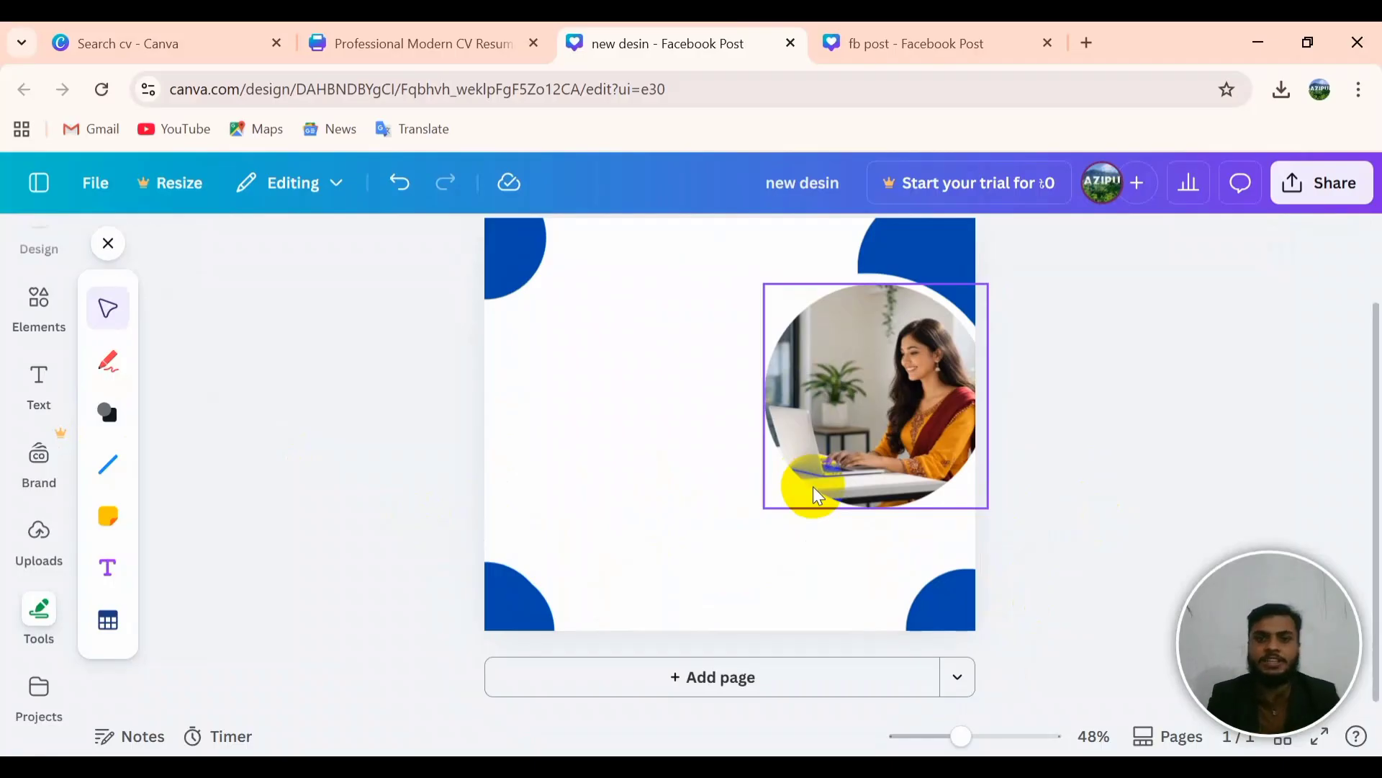
scroll(782, 510, up, 3)
click(1129, 381)
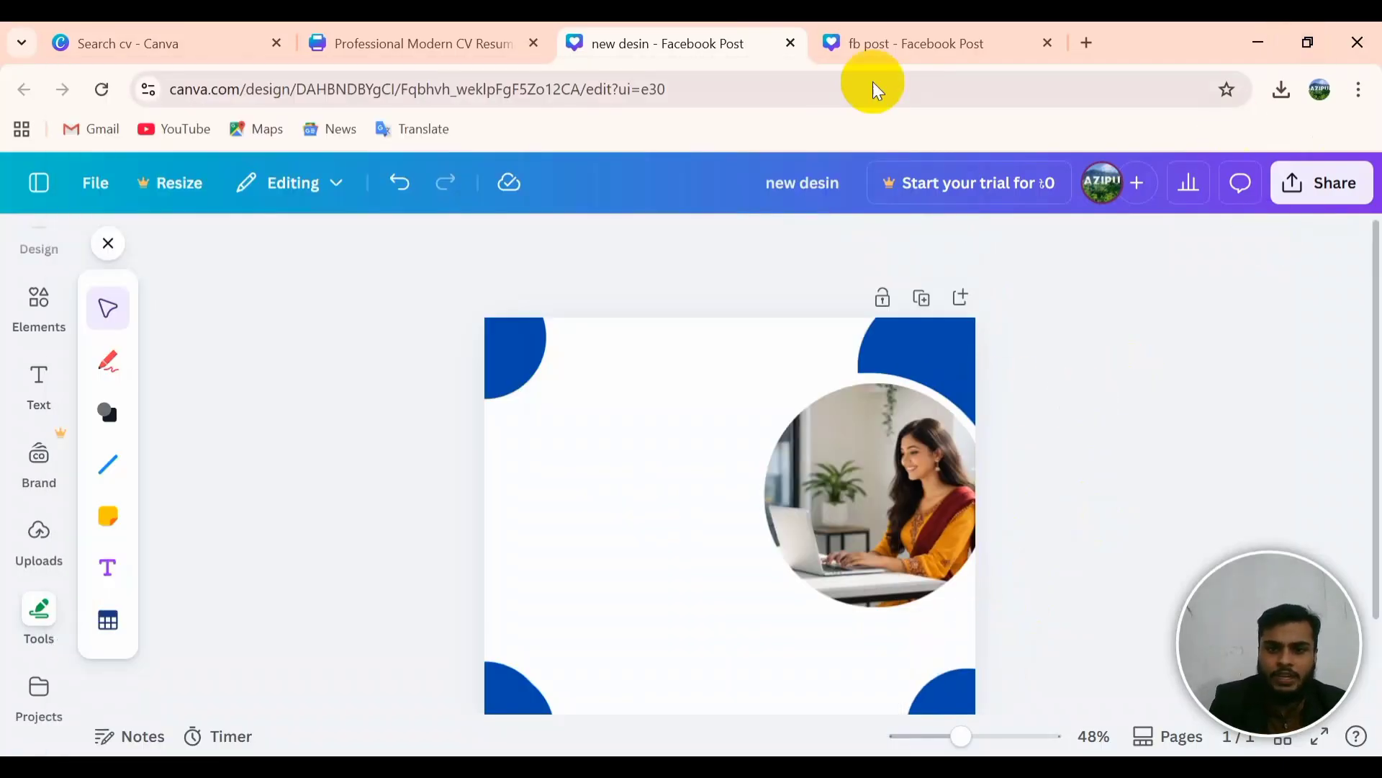
click(884, 33)
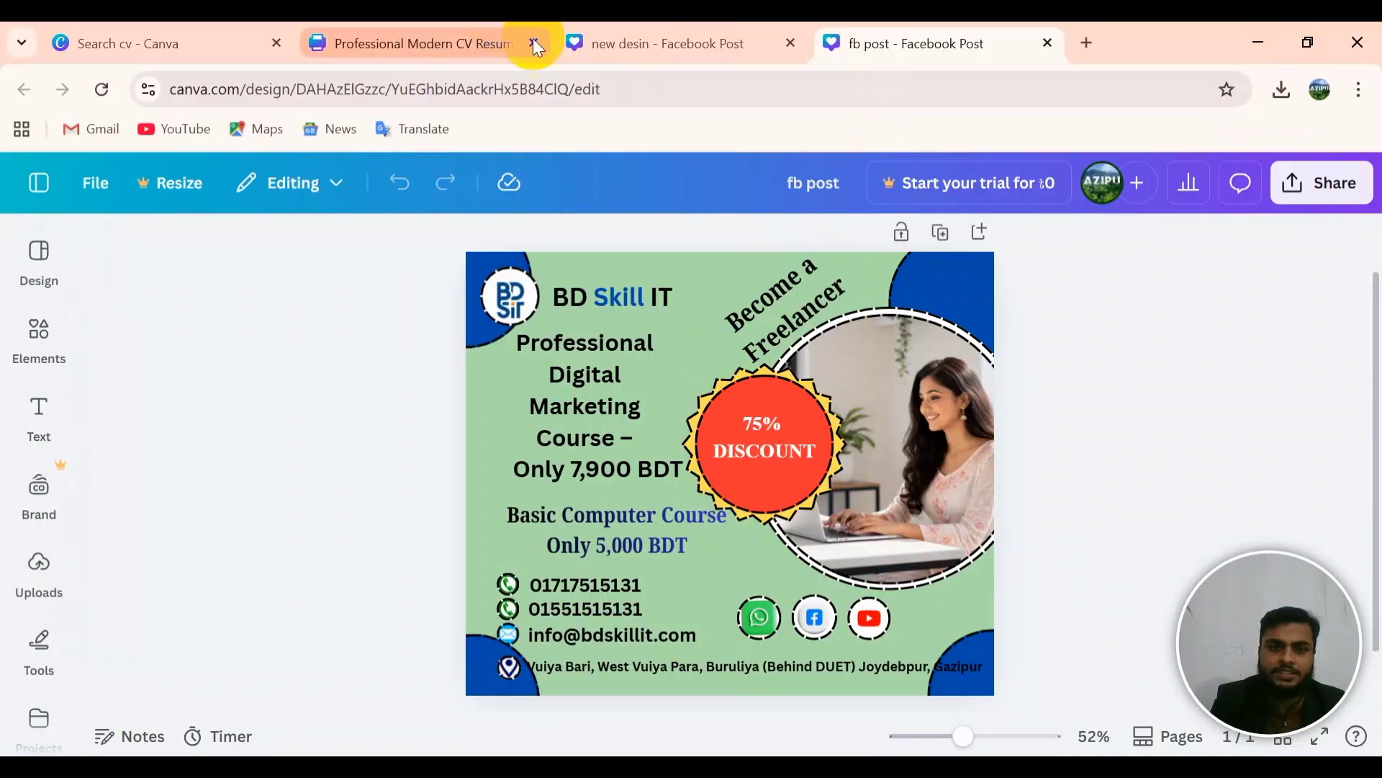
click(736, 36)
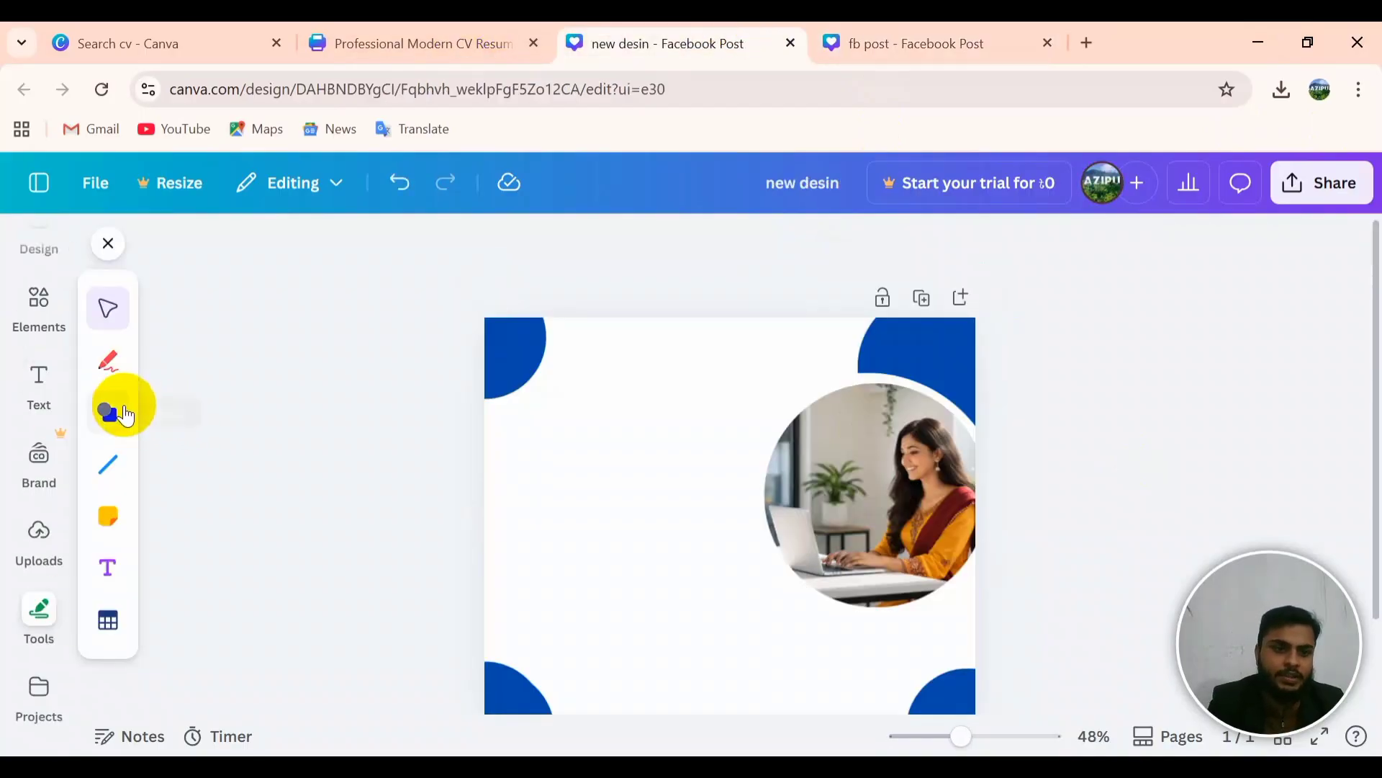
Step: Add a starburst shape and colour it light orange (Peach)
click(104, 423)
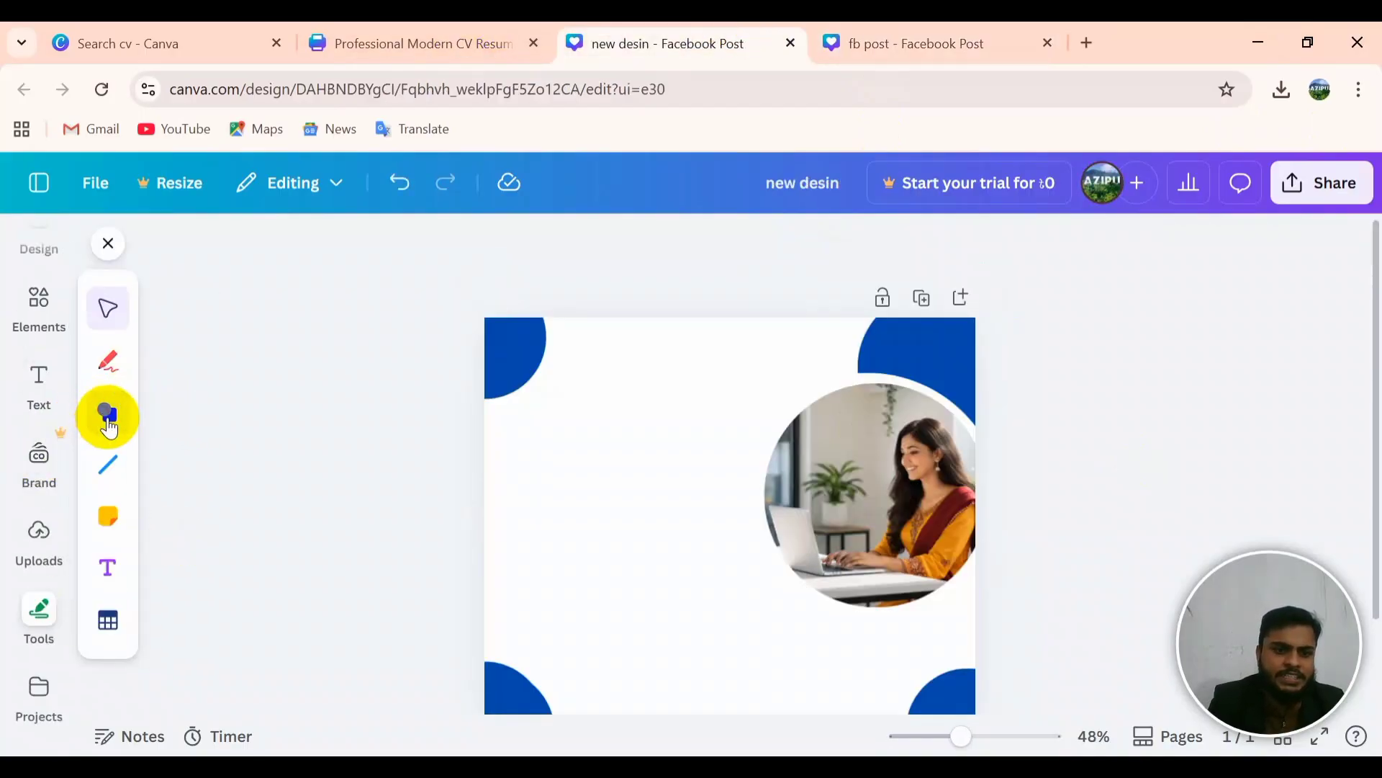
scroll(188, 489, down, 3)
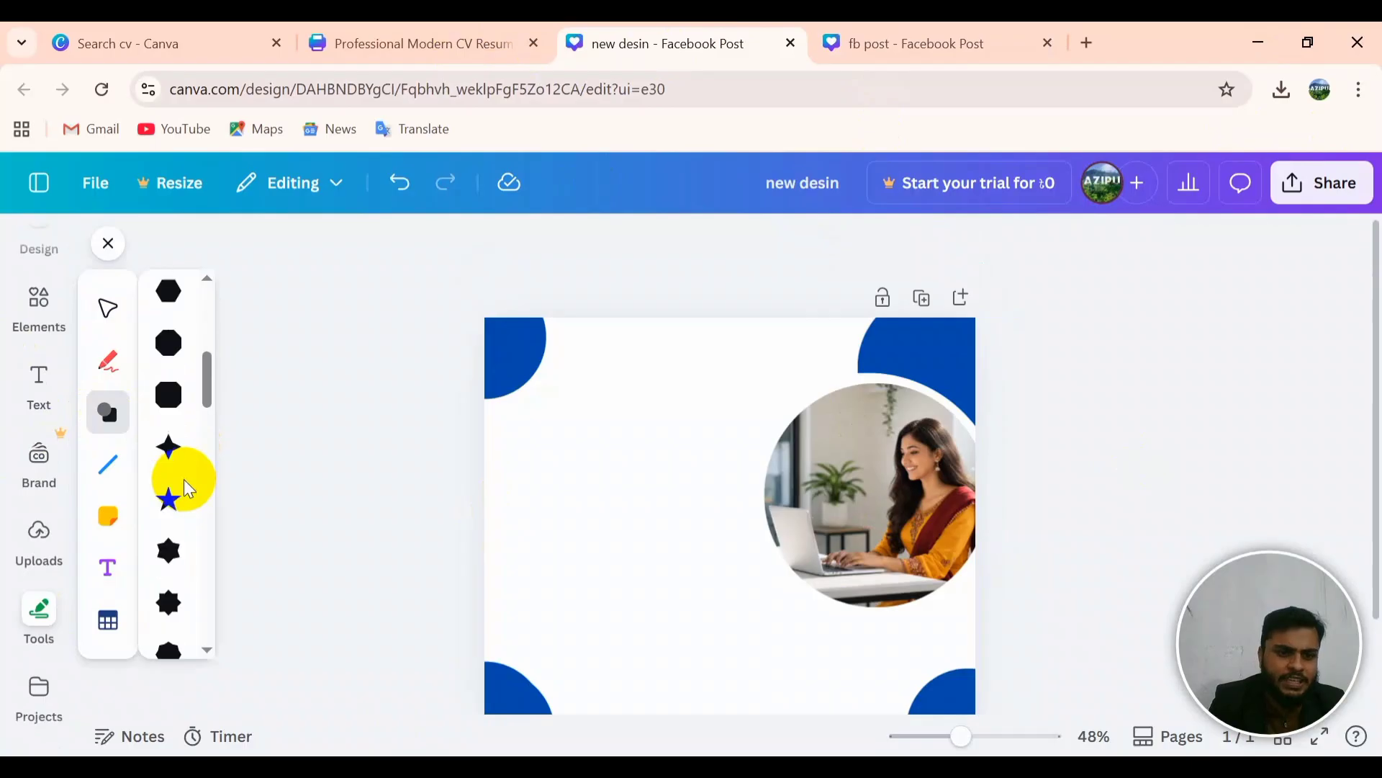
scroll(183, 488, down, 3)
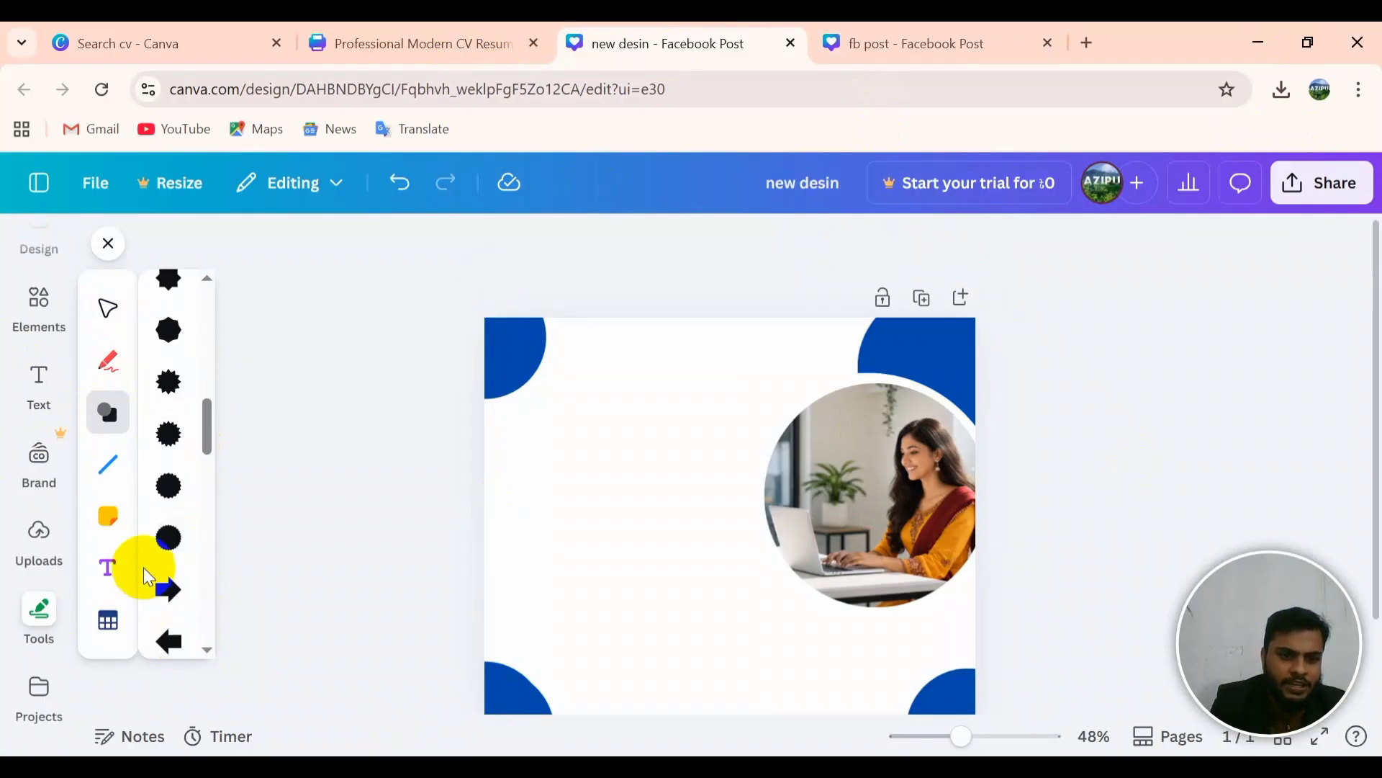
drag(171, 541, 602, 494)
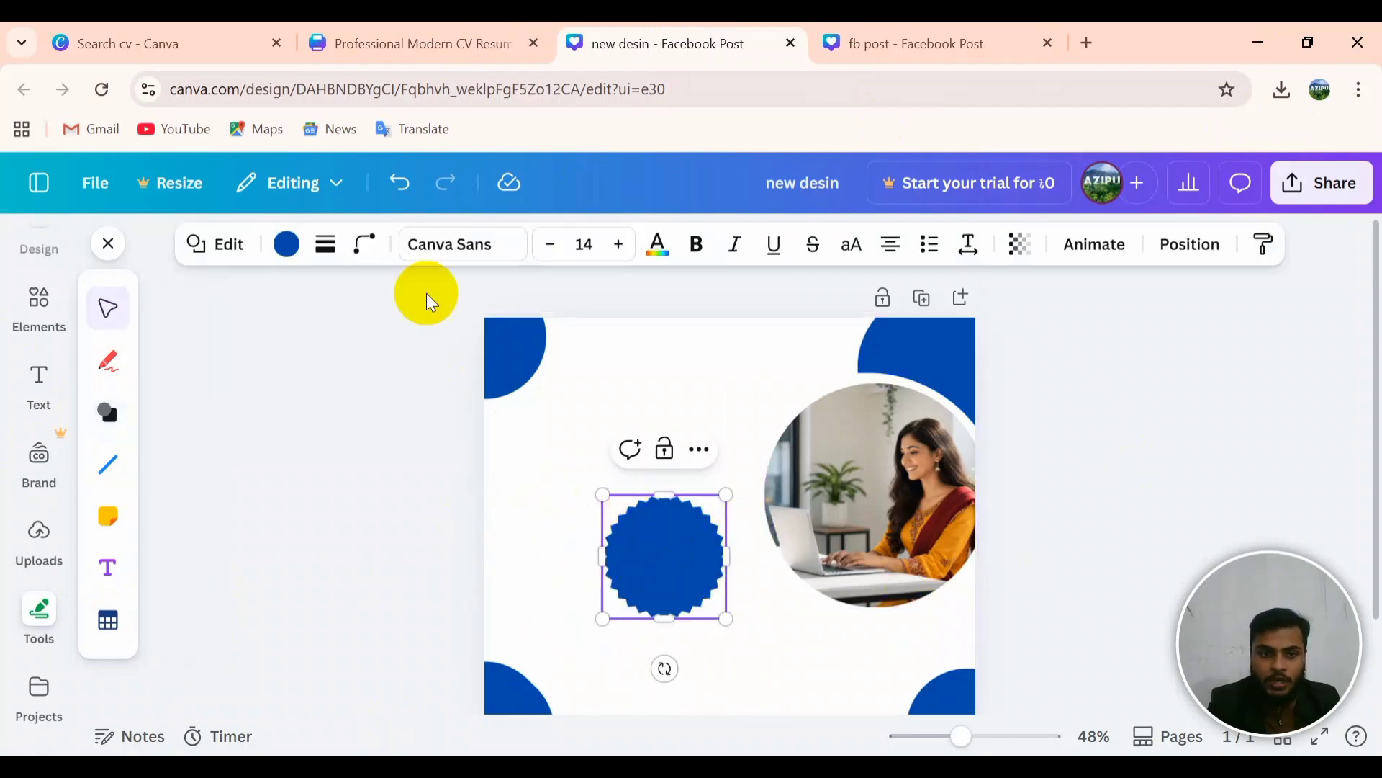
click(283, 244)
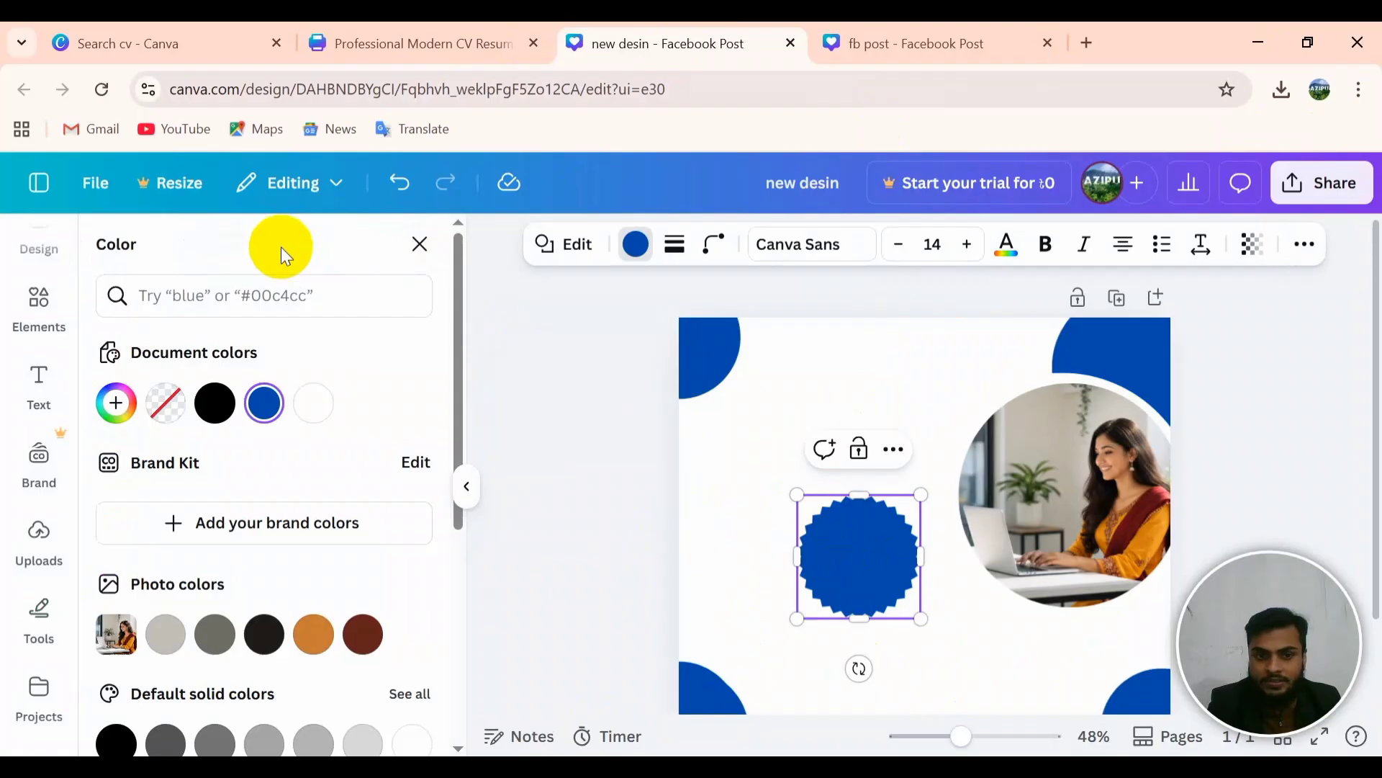
scroll(382, 619, down, 5)
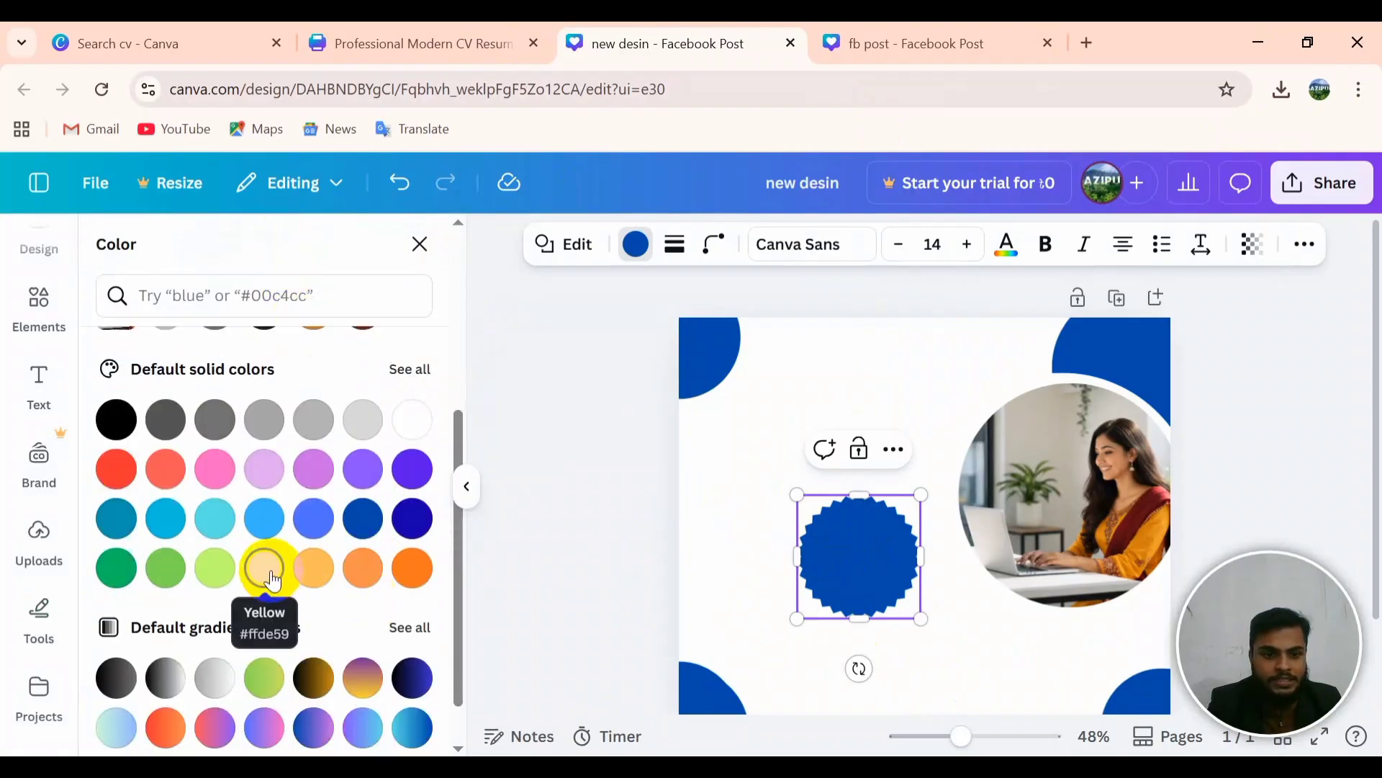
click(270, 574)
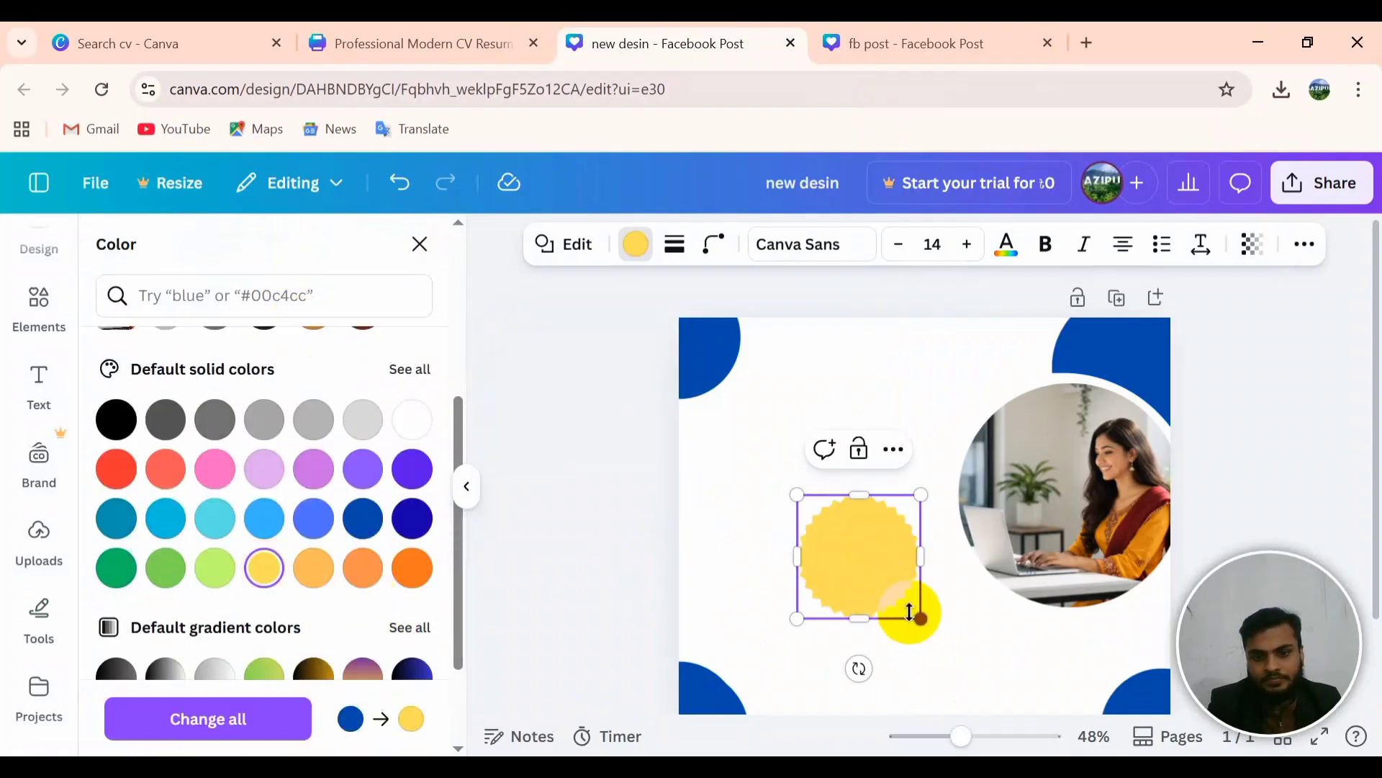
click(367, 569)
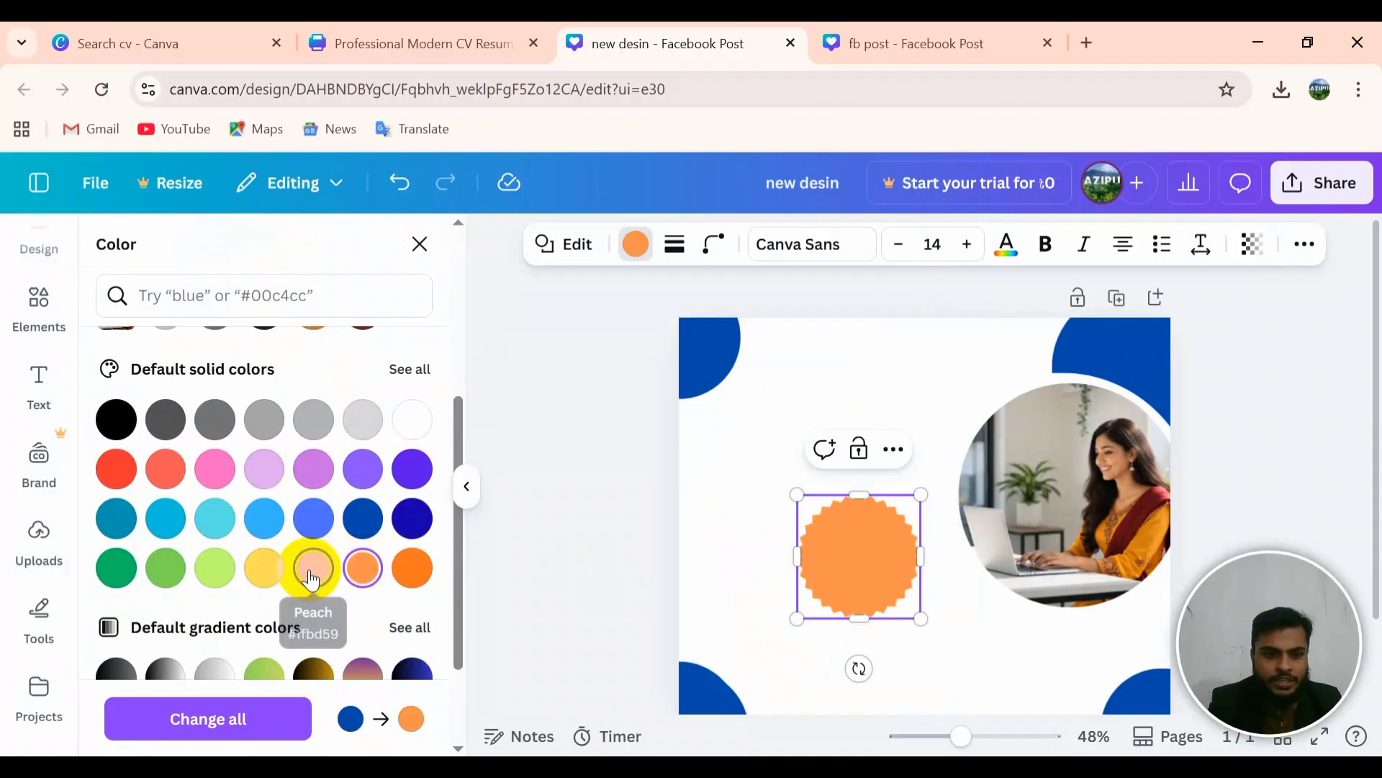
click(314, 569)
Step: Move the starburst so it overlaps the left edge of the photo circle
click(940, 626)
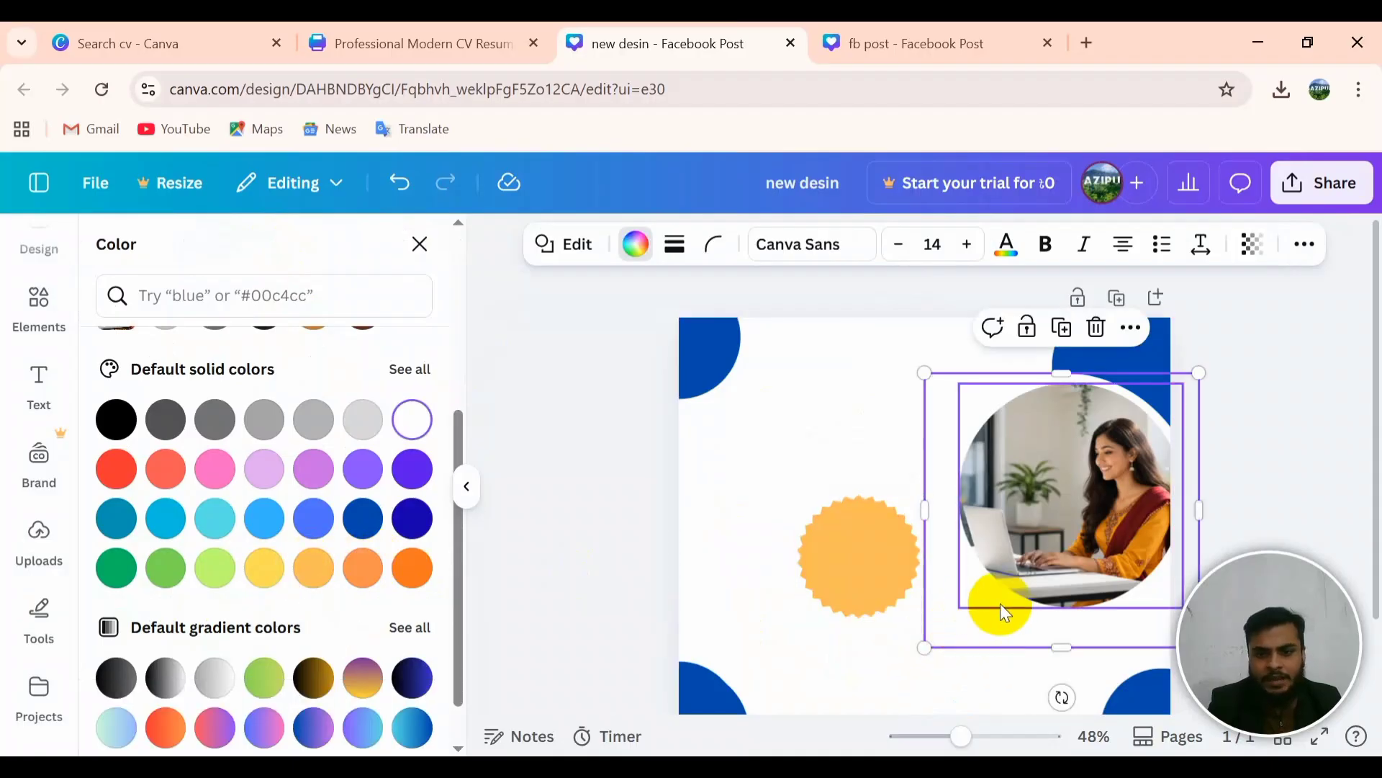
click(848, 565)
click(850, 580)
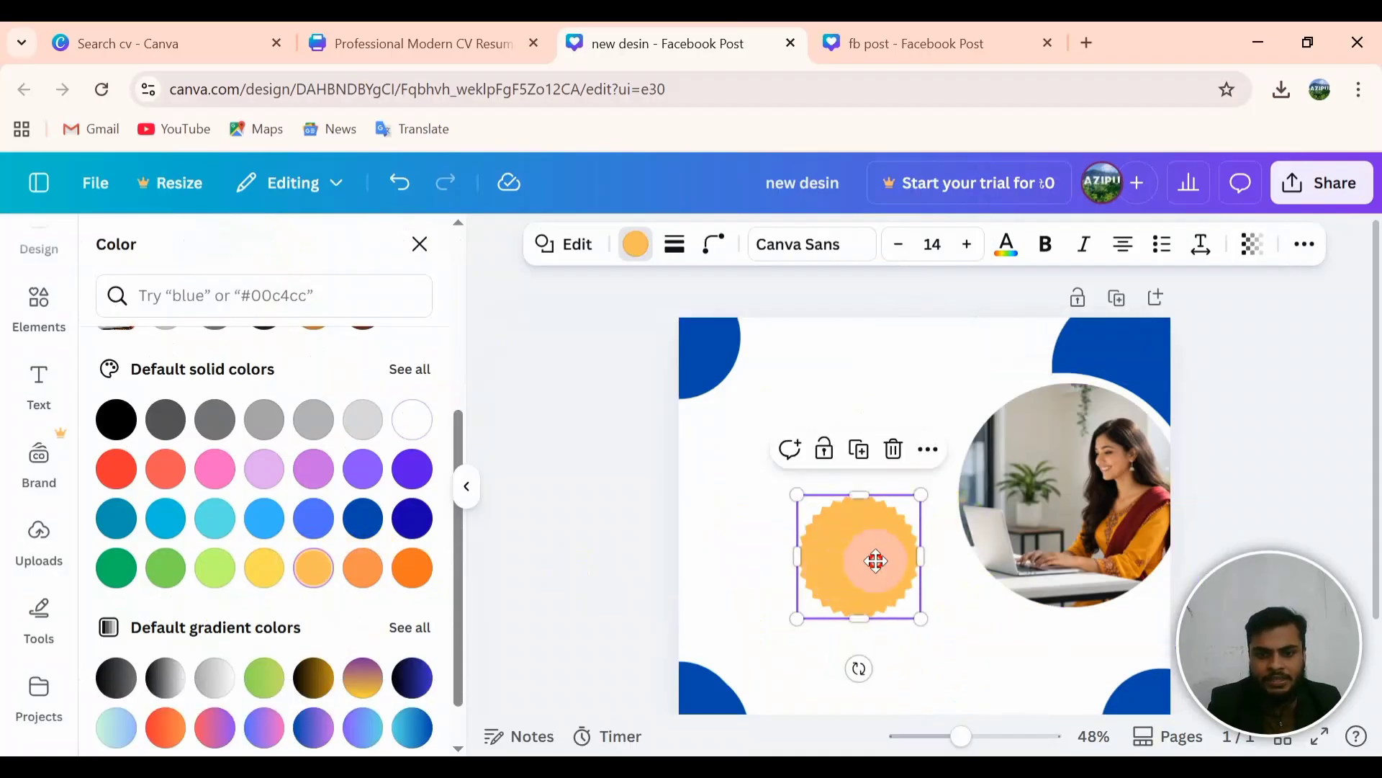
drag(874, 558, 930, 502)
click(1026, 677)
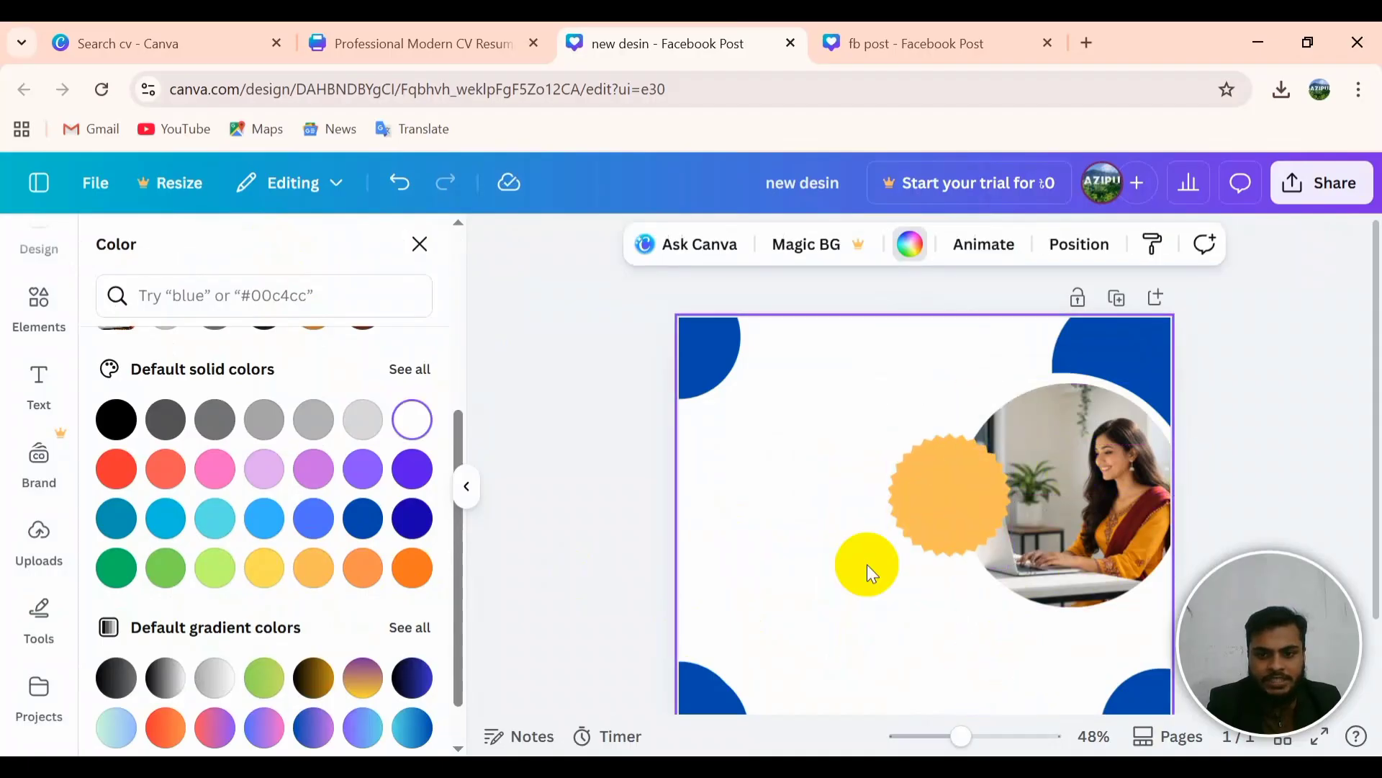
click(941, 461)
click(466, 486)
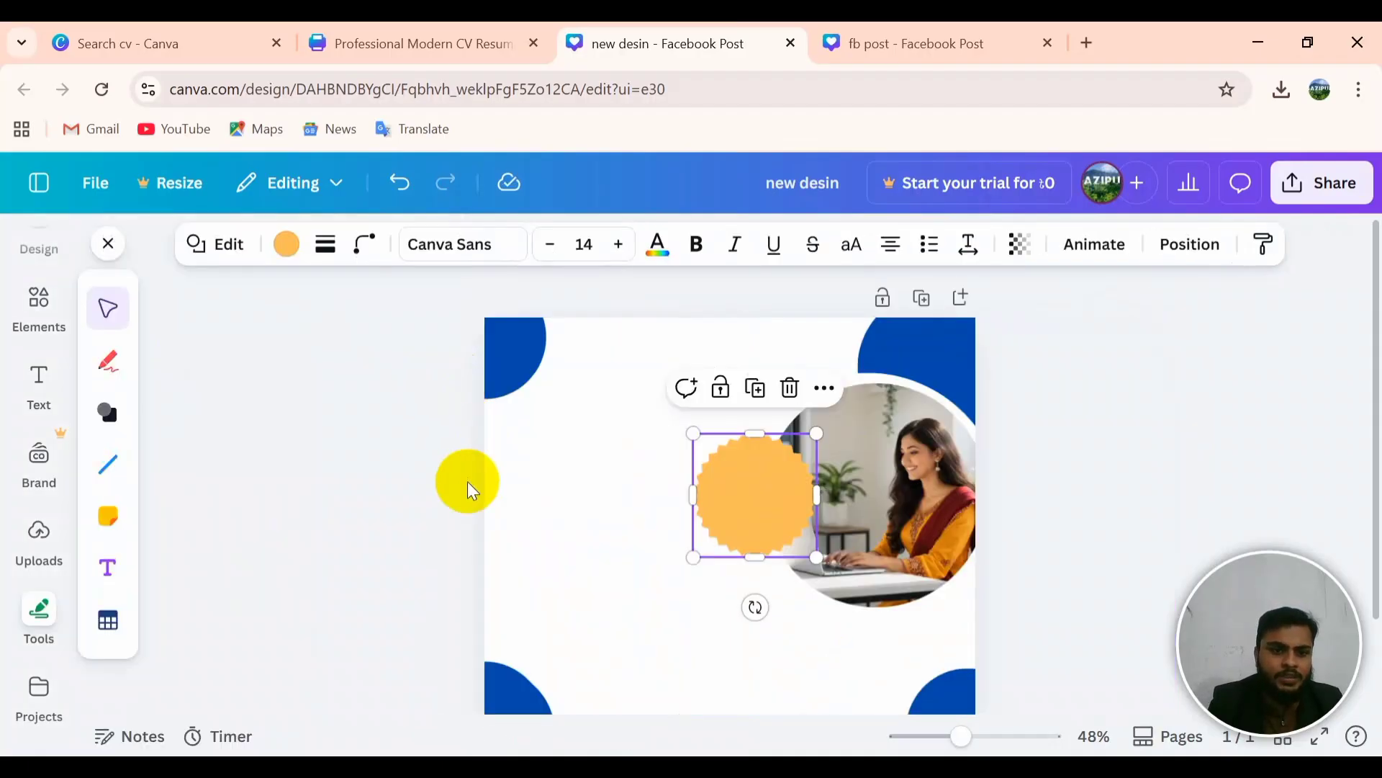
click(105, 411)
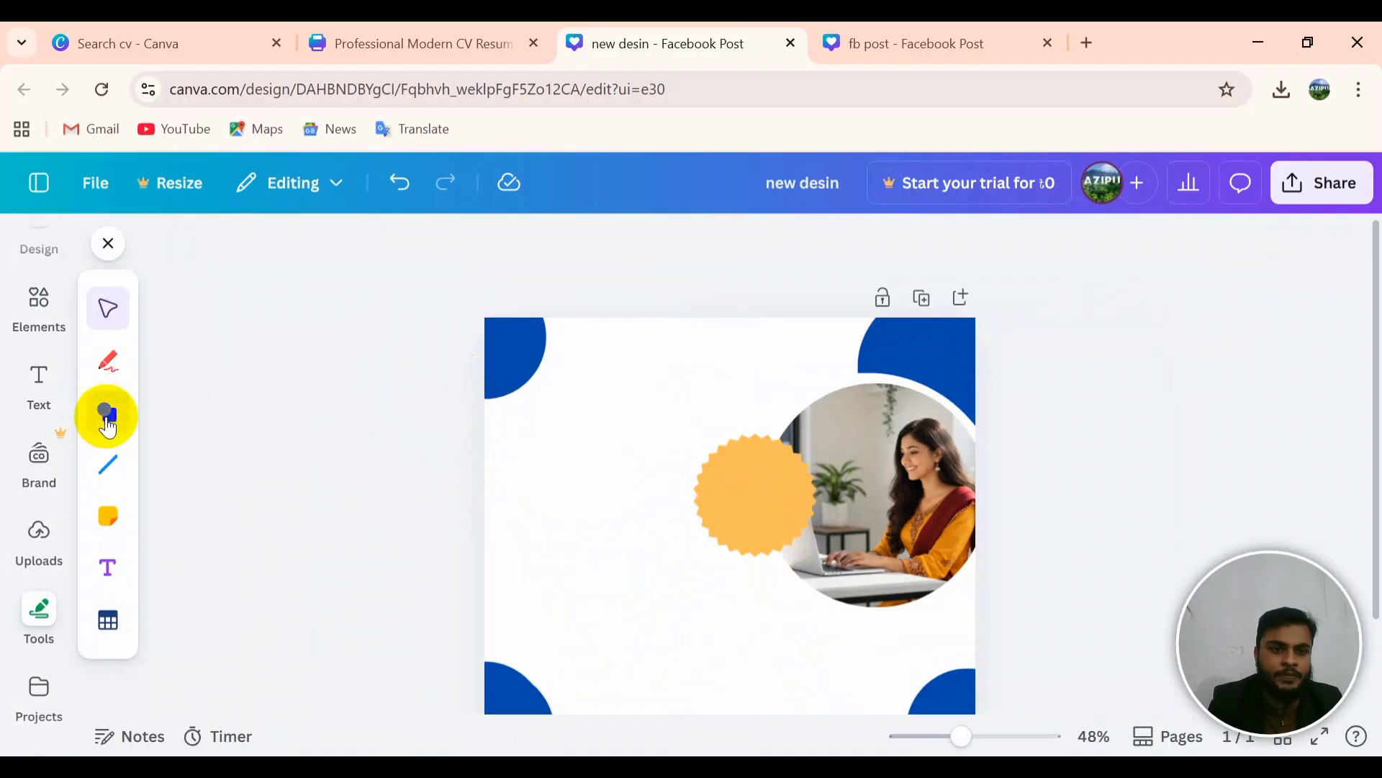
Step: Add a blue circle beside the starburst and enlarge the starburst
mouse_move(168, 415)
mouse_down()
mouse_move(670, 475)
mouse_move(704, 456)
mouse_move(691, 439)
mouse_move(810, 556)
mouse_up()
click(605, 531)
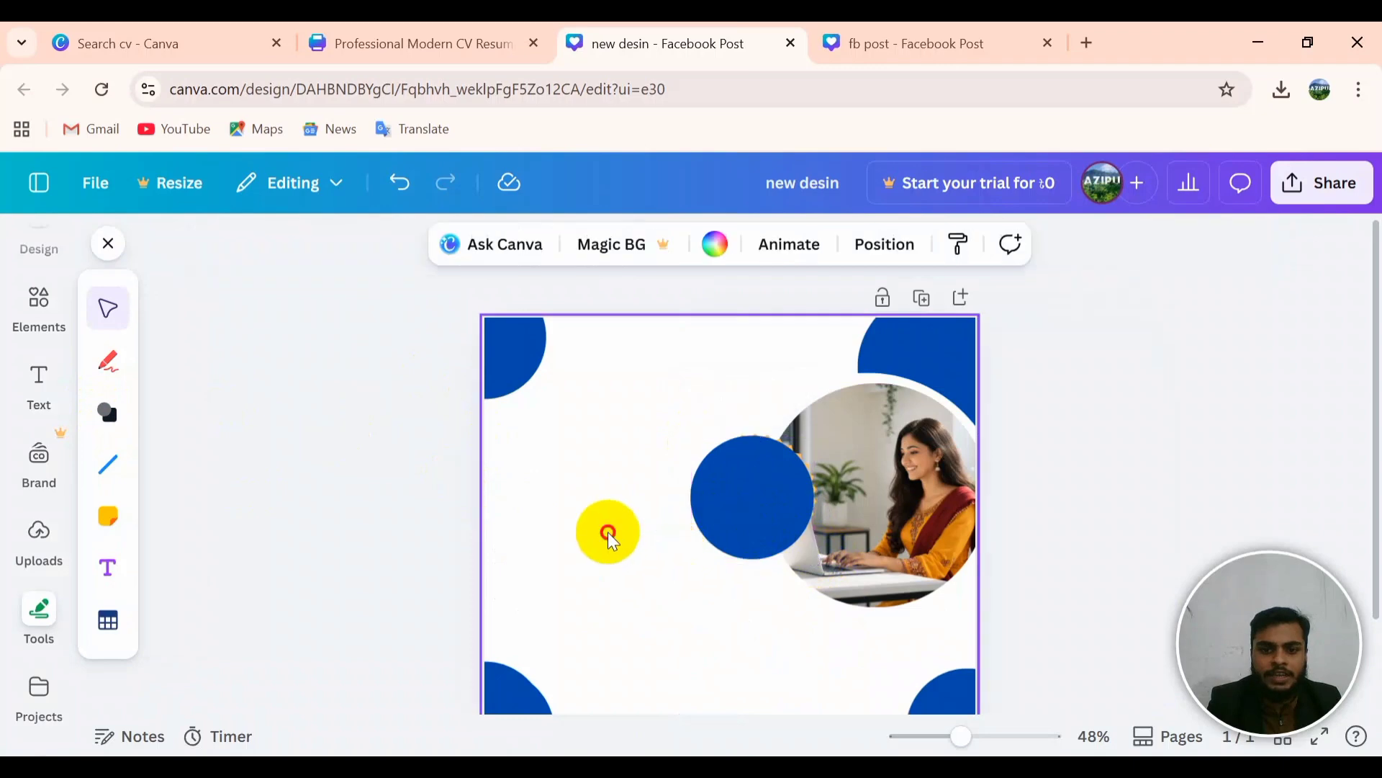
click(737, 525)
drag(737, 525, 654, 552)
click(790, 517)
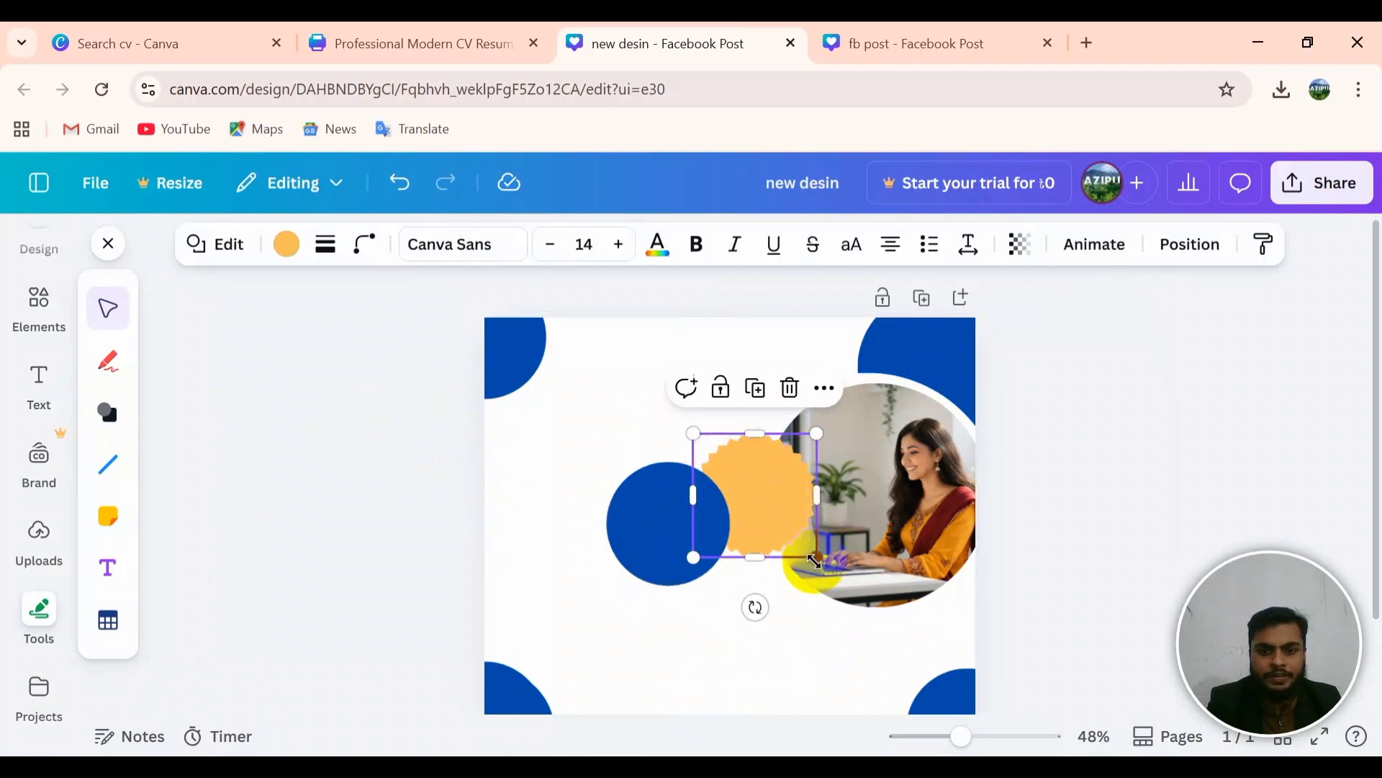
click(815, 561)
click(793, 521)
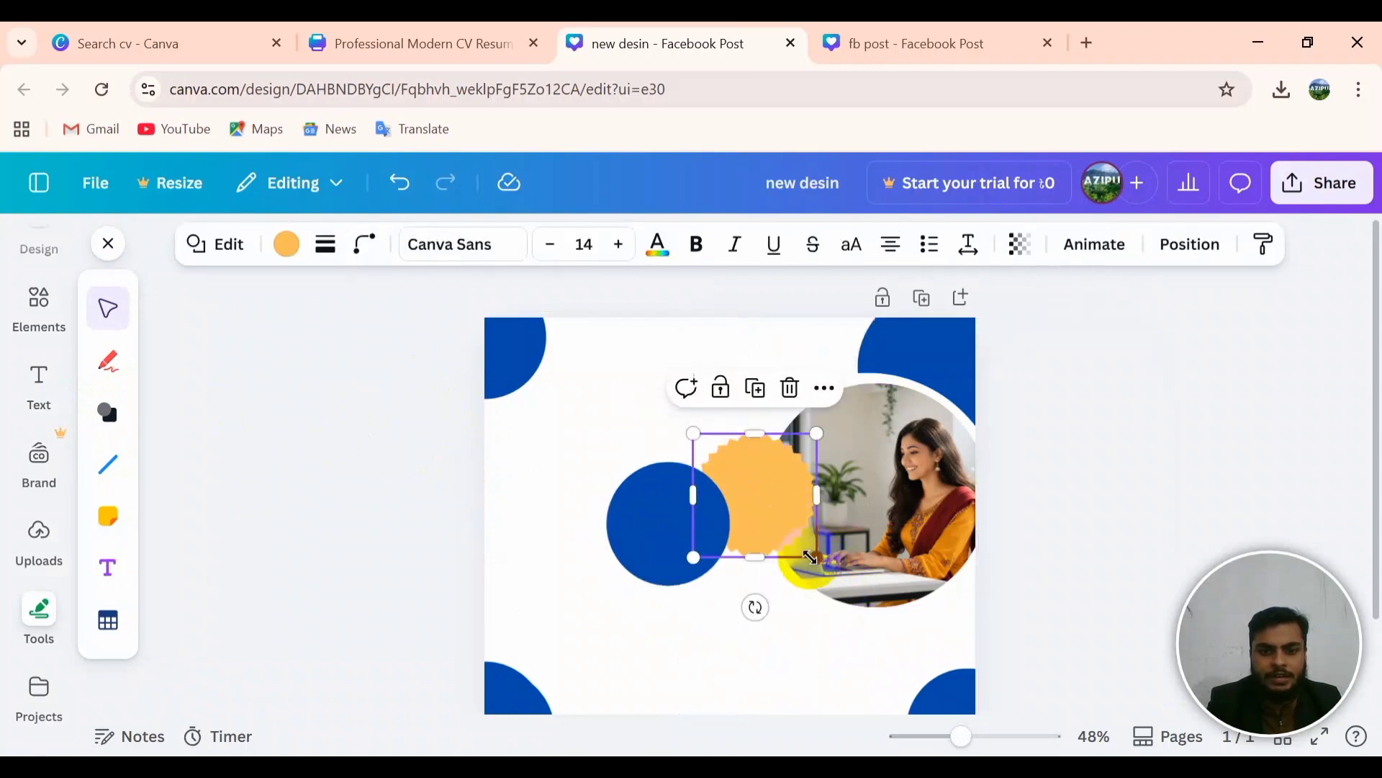
drag(810, 556, 857, 580)
Step: Centre the blue circle on the slightly shrunk starburst, then view the fb post reference
drag(654, 518, 759, 503)
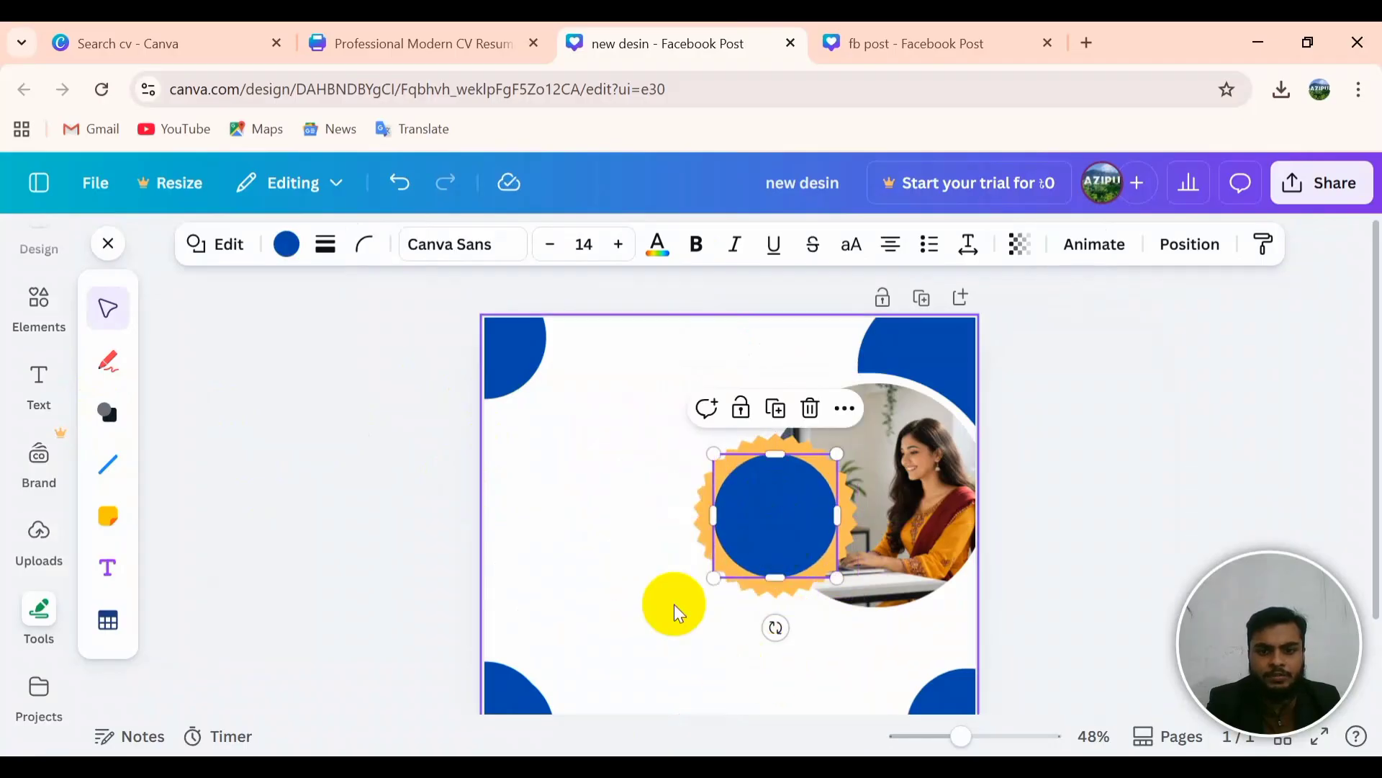
click(874, 586)
click(777, 592)
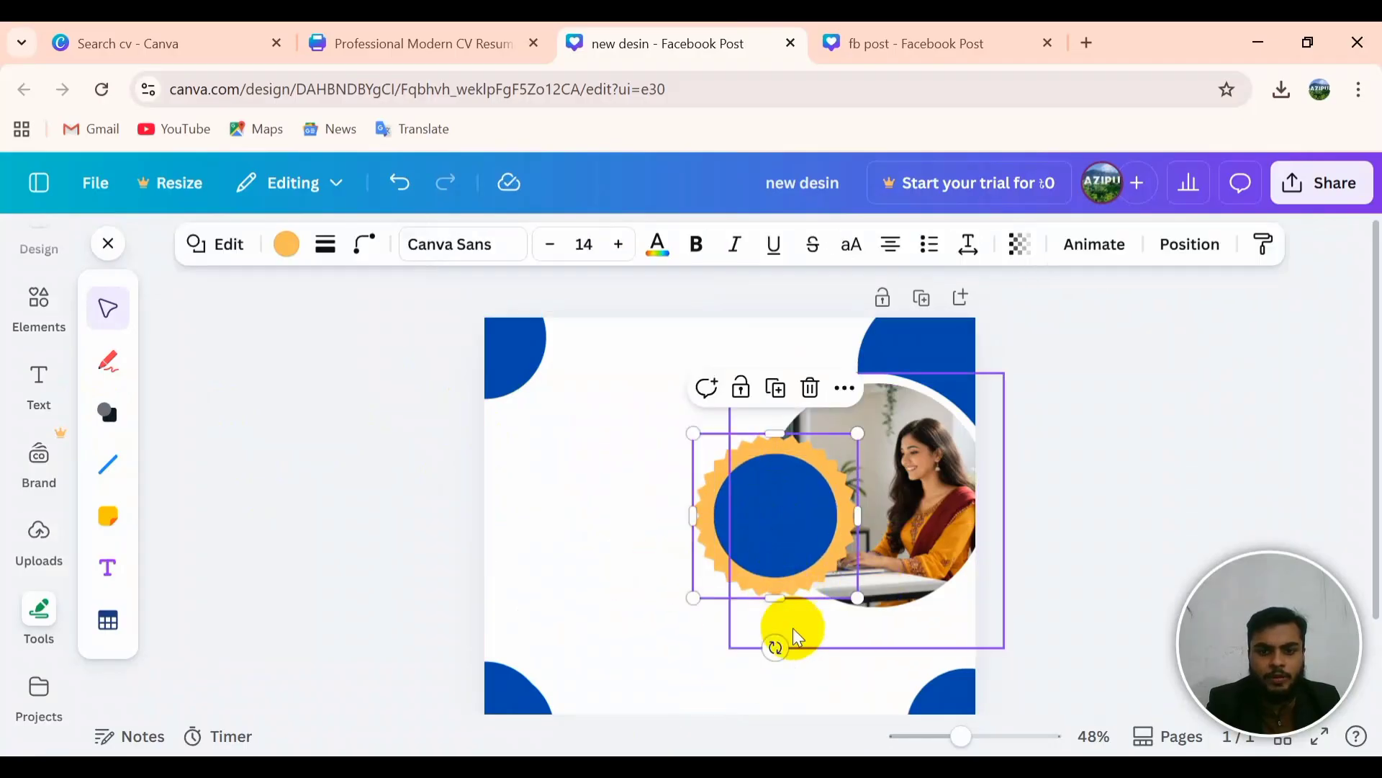
drag(862, 597, 850, 586)
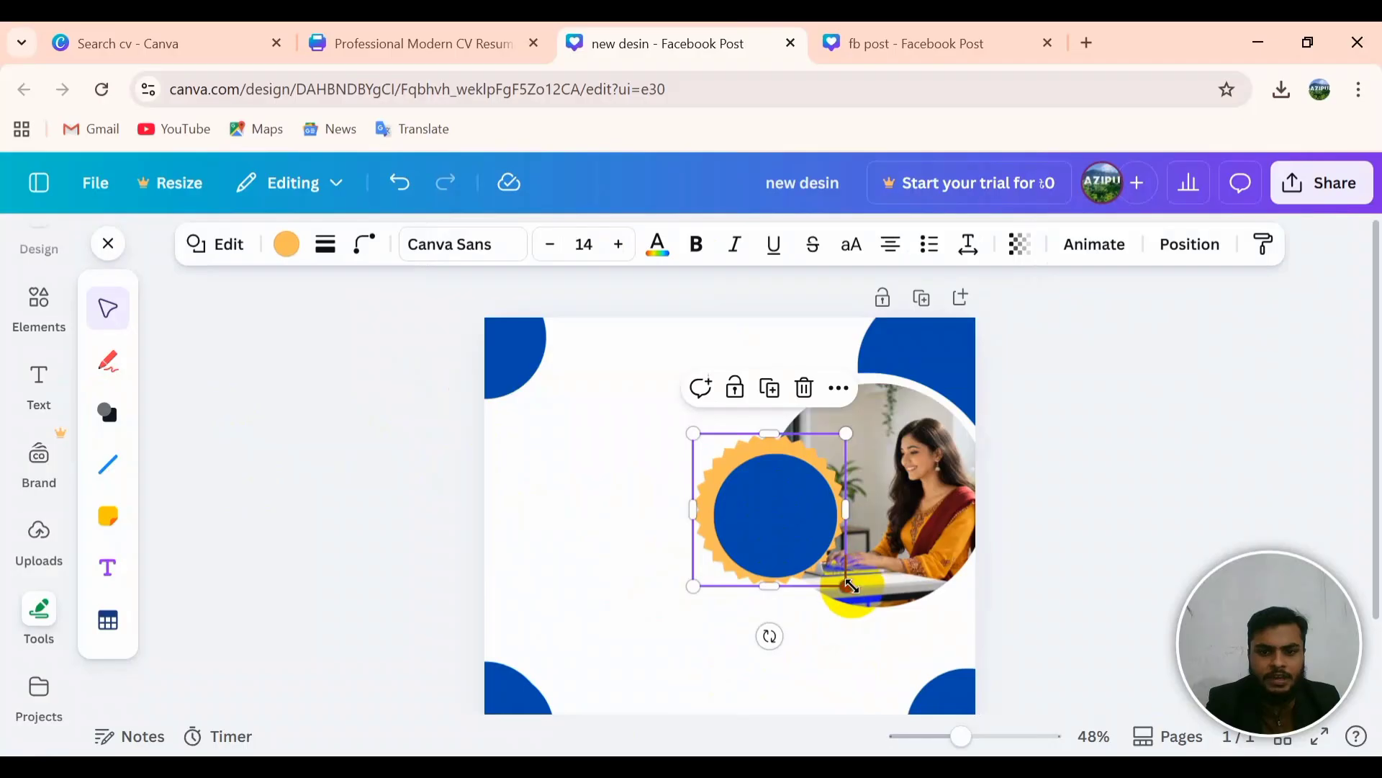
click(771, 525)
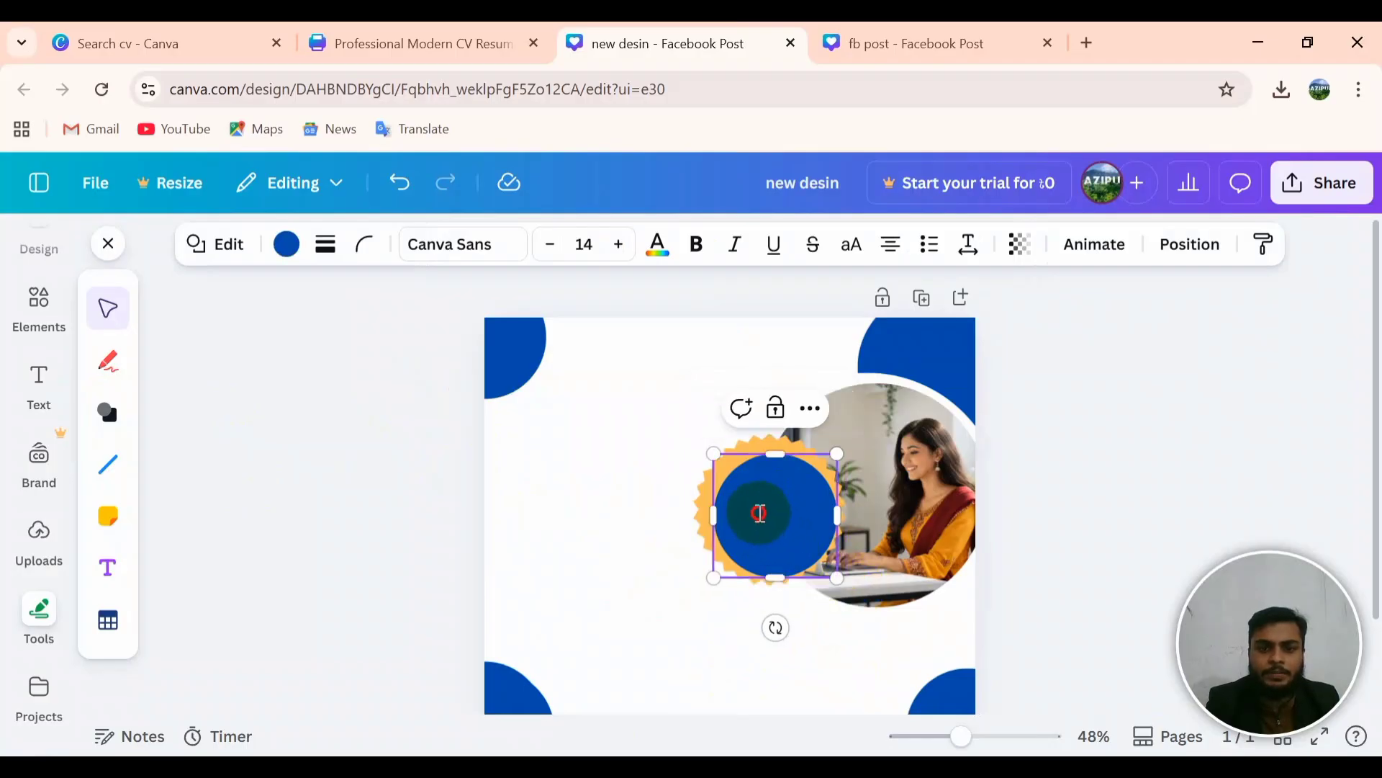
click(632, 499)
drag(756, 525, 752, 518)
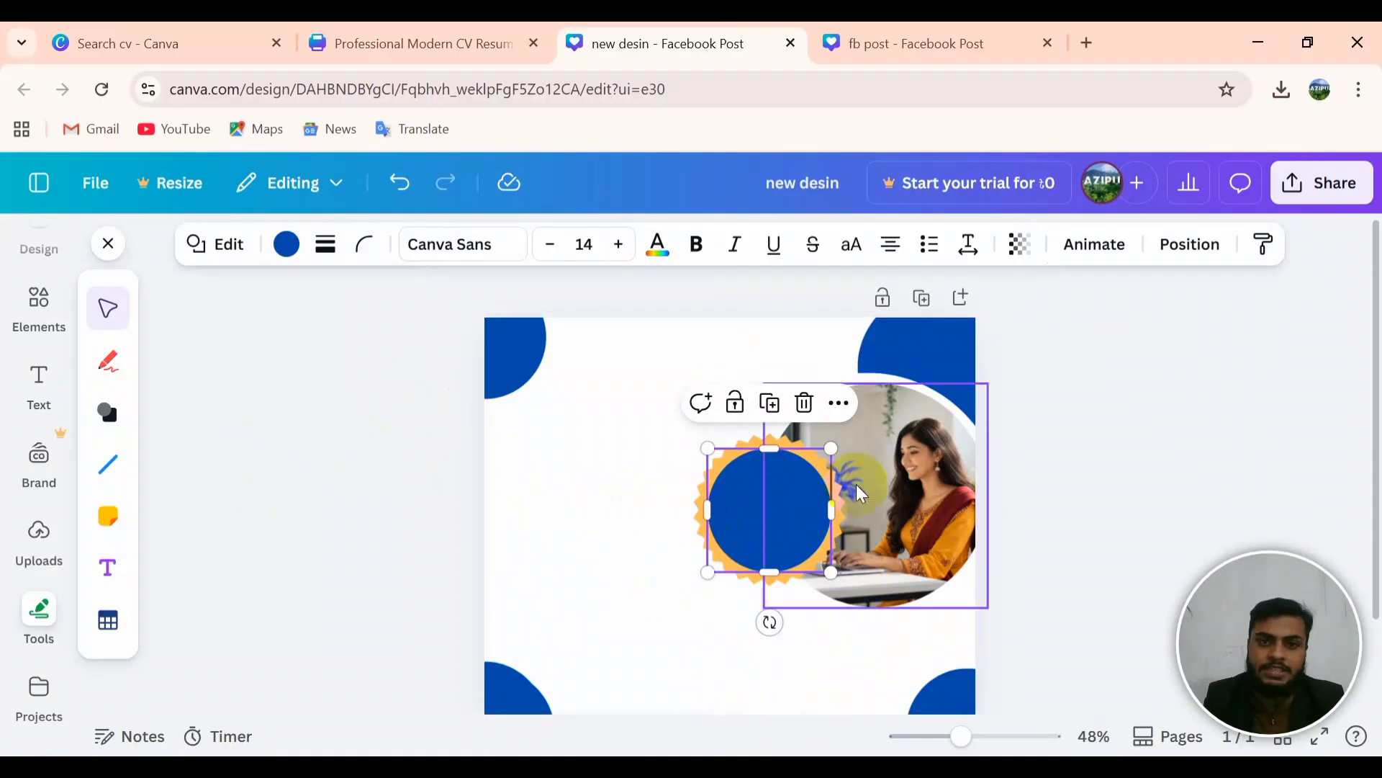
click(951, 47)
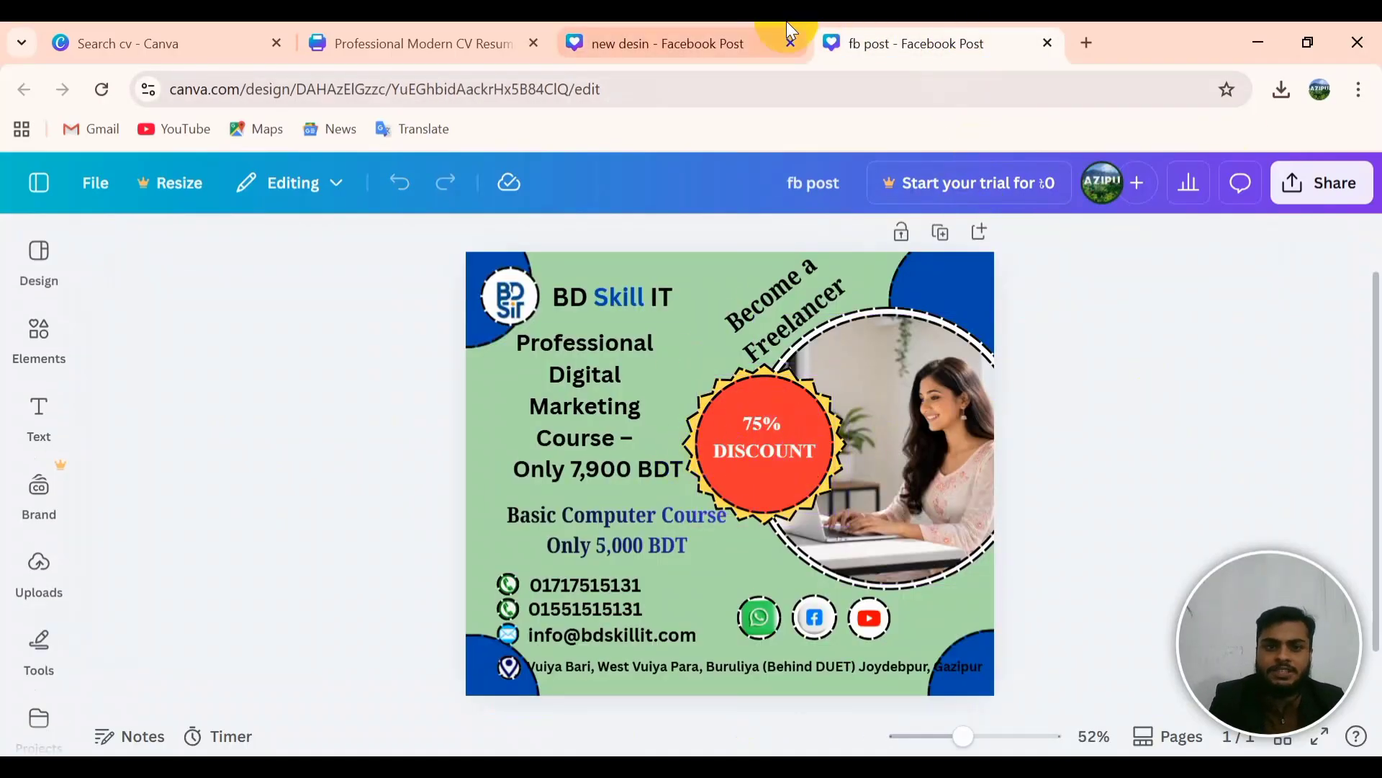
Step: Go back to the new desin design to add the 75% DISCOUNT badge text
click(623, 34)
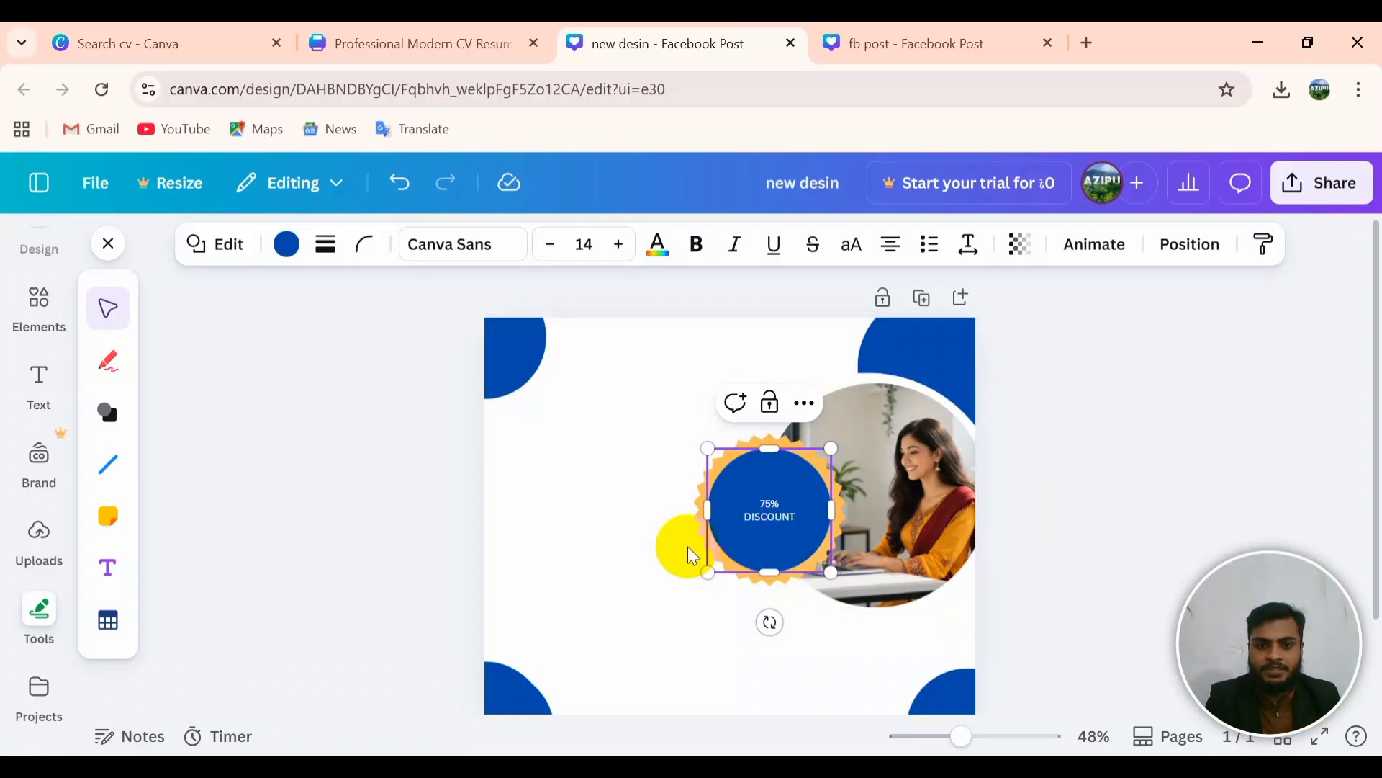
Step: Change the badge circle's fill colour to red
key(Return)
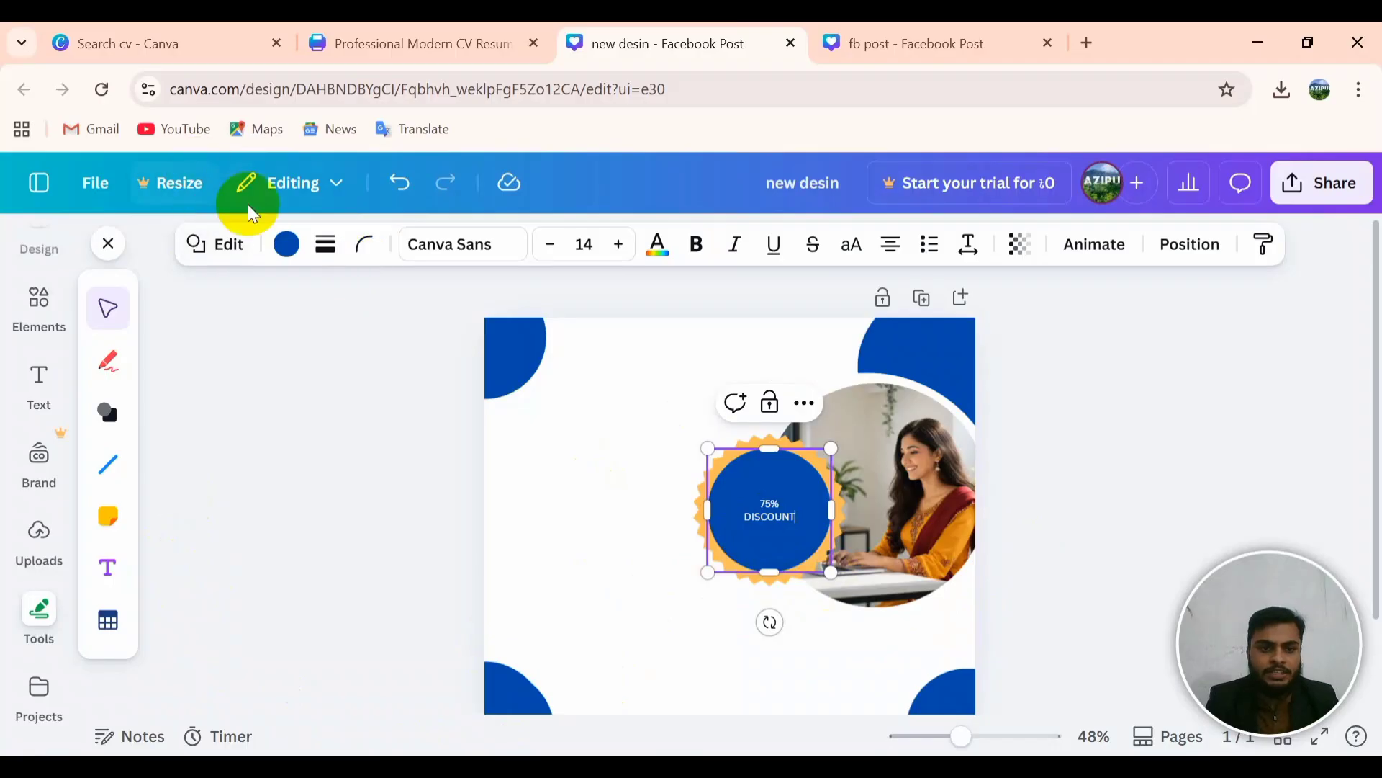
click(287, 244)
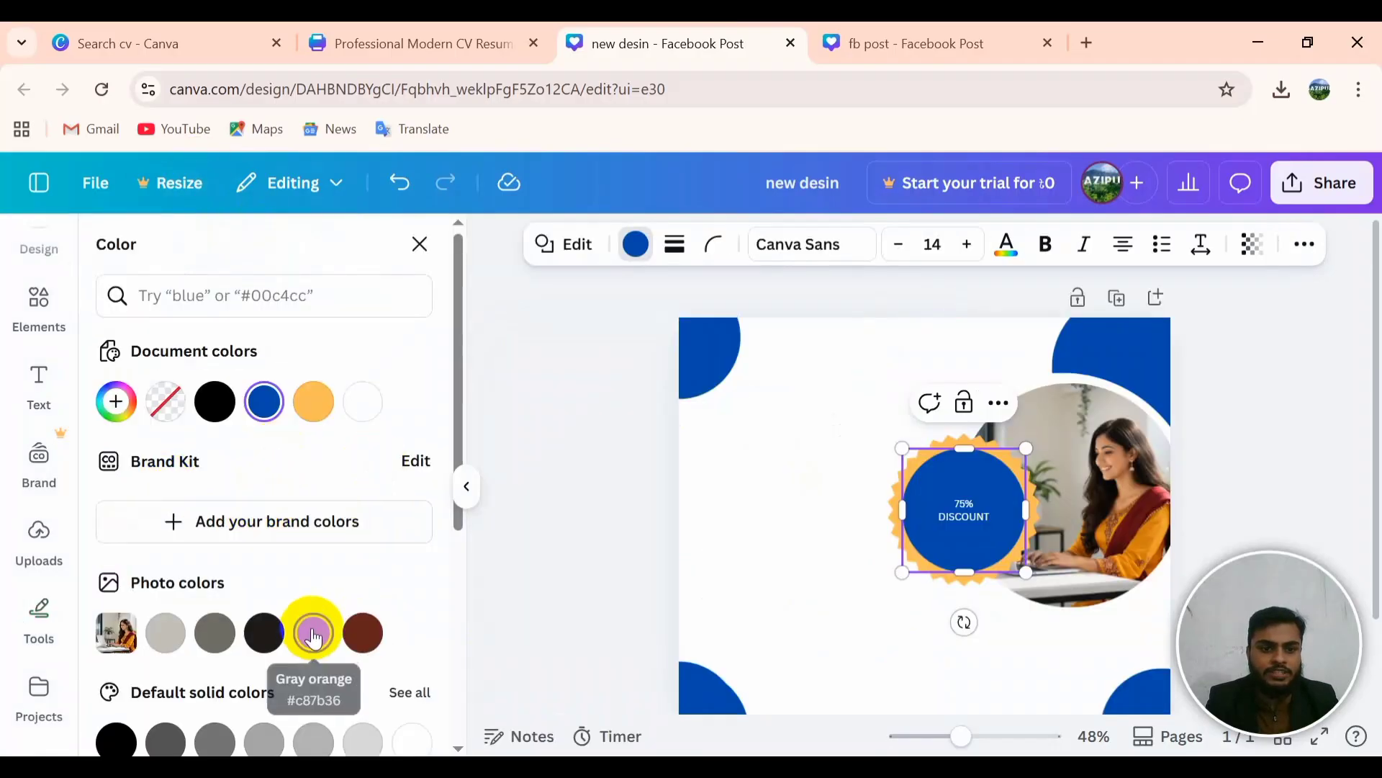
scroll(308, 626, down, 5)
click(117, 410)
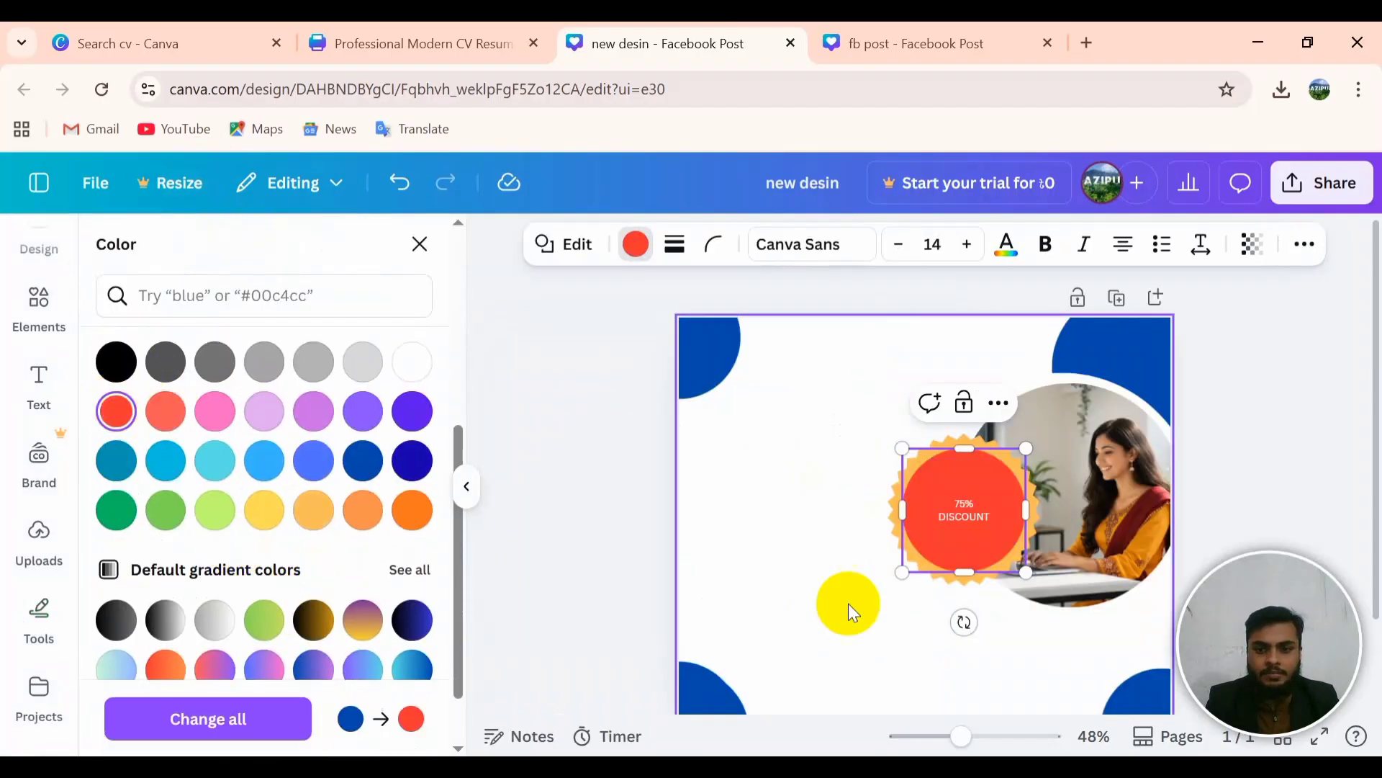
click(811, 540)
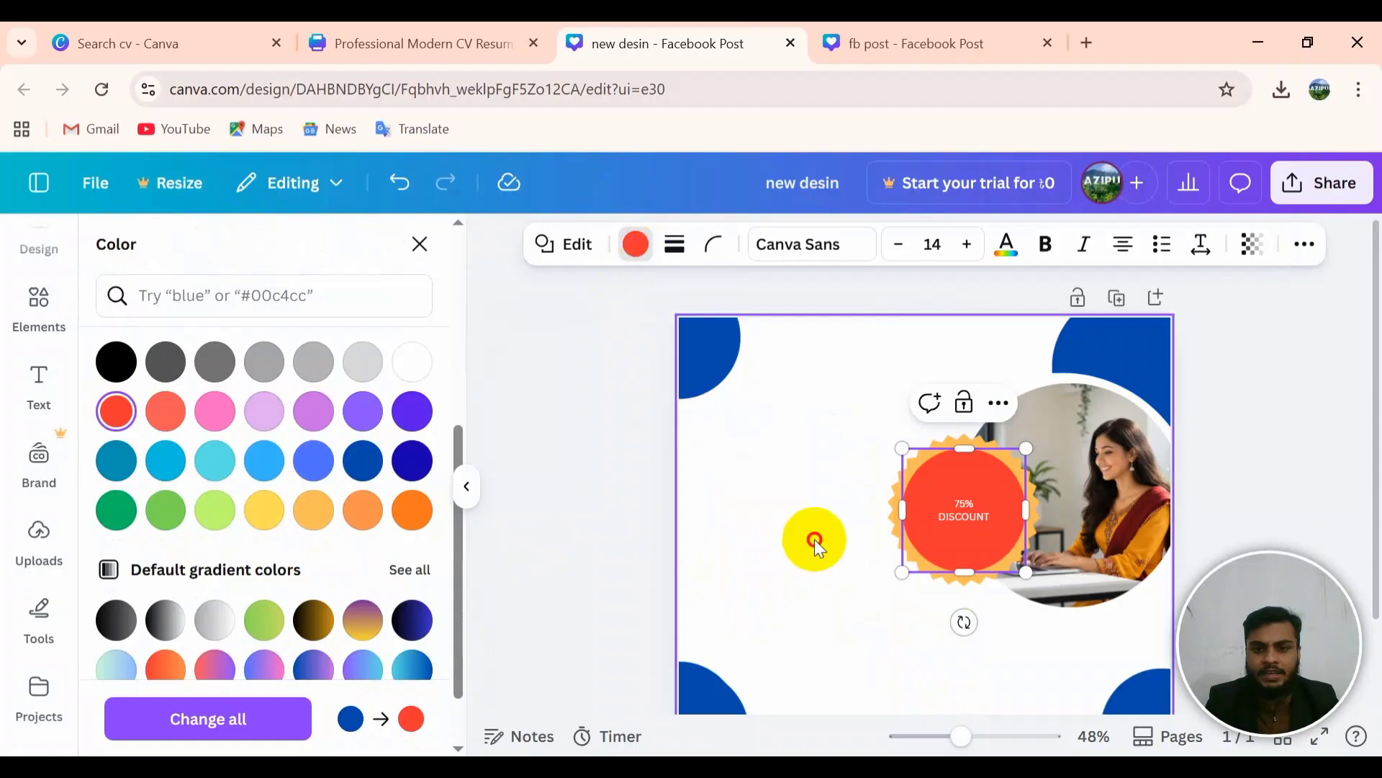
Step: Set the 75% DISCOUNT text to size 23 in Times New Roman, then view the fb post reference
click(980, 522)
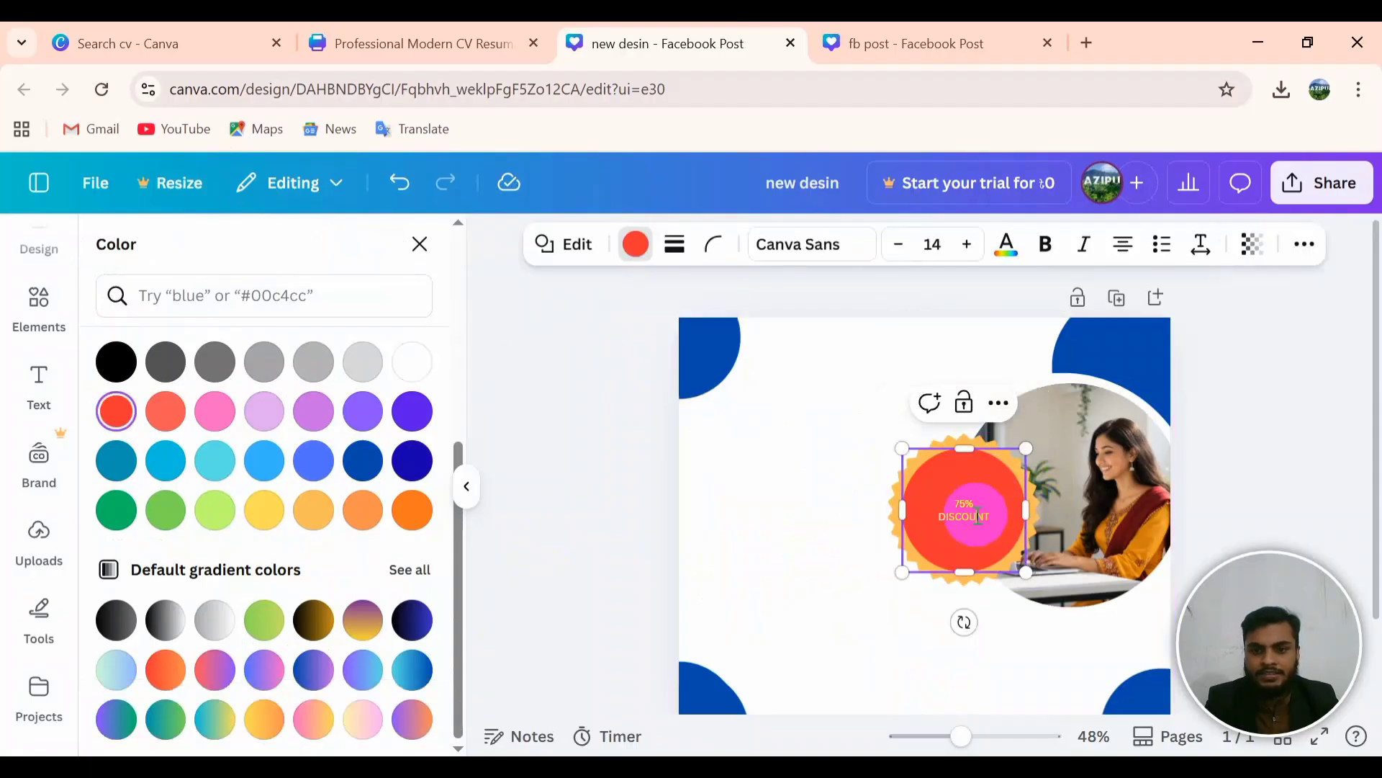
double_click(935, 501)
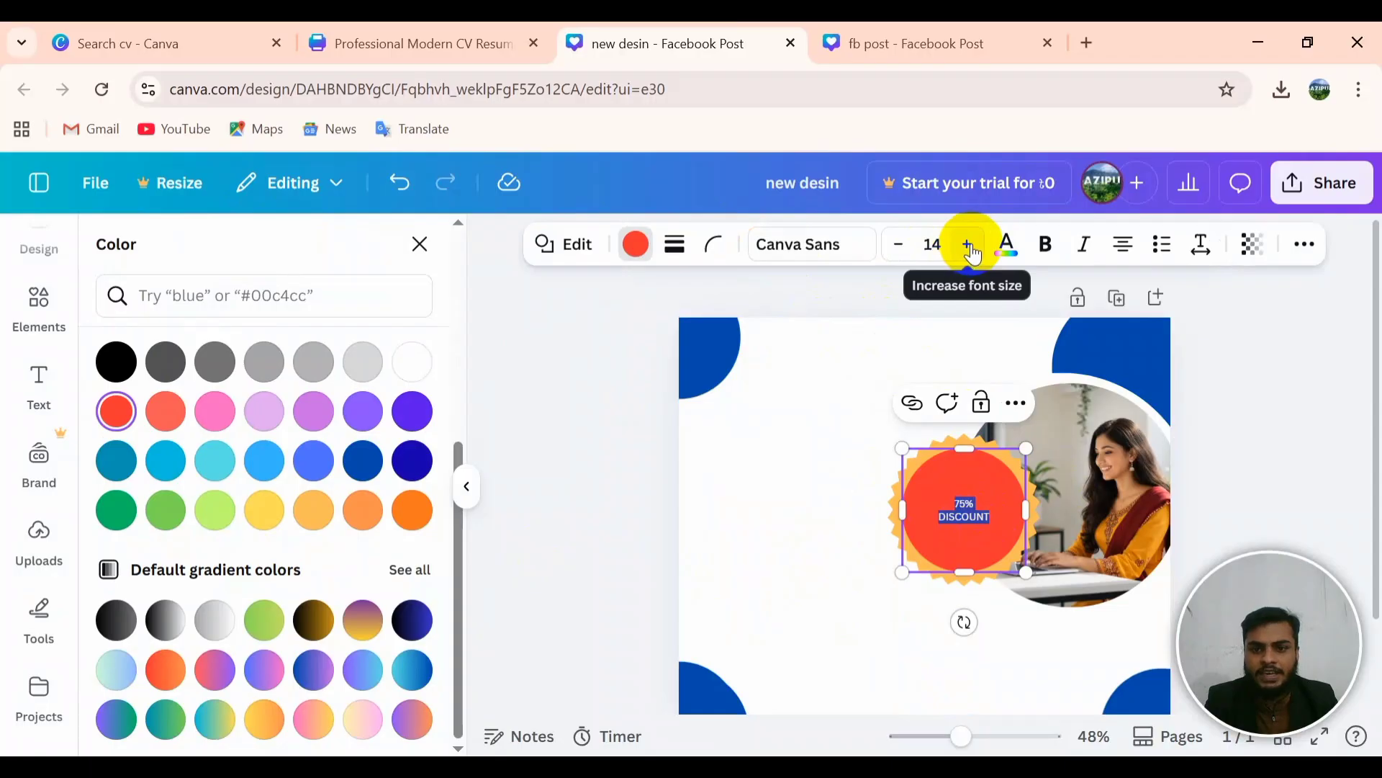
click(970, 248)
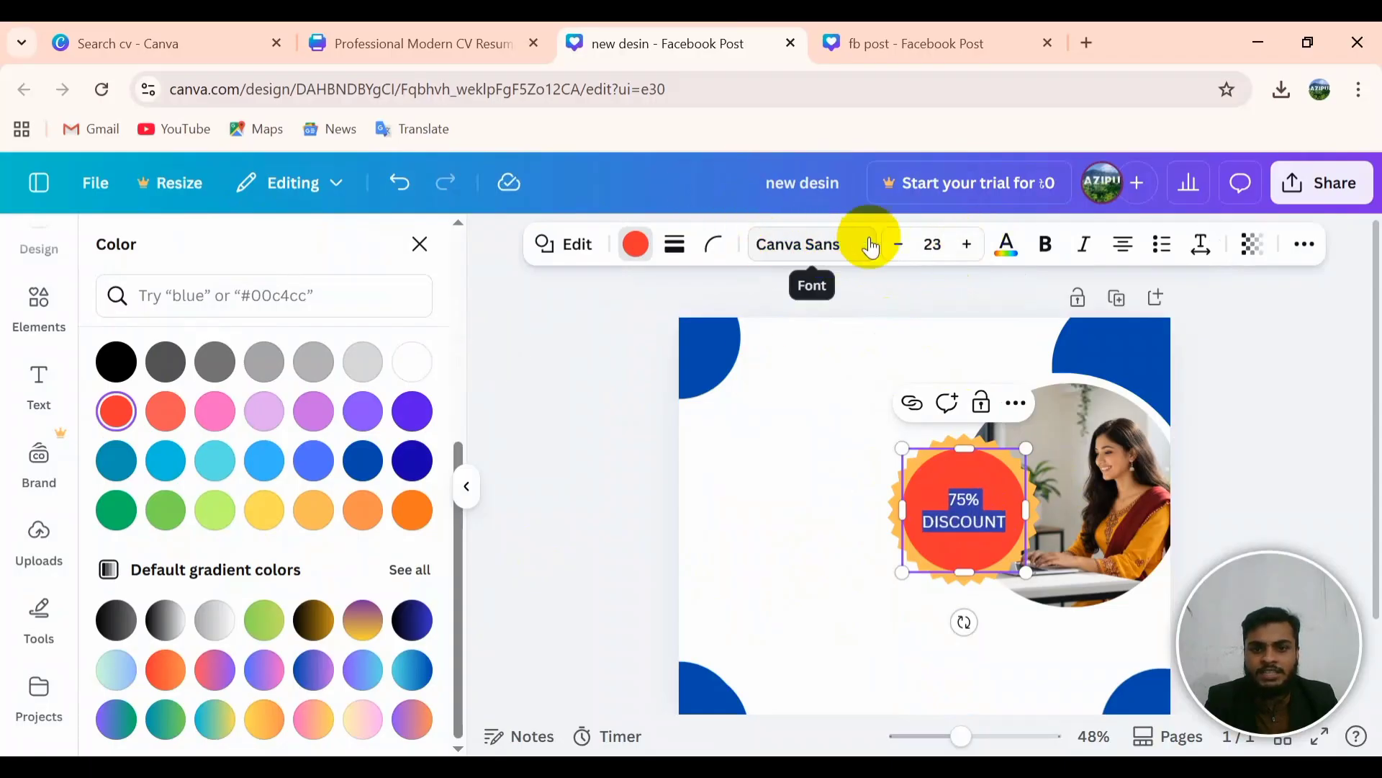
click(871, 247)
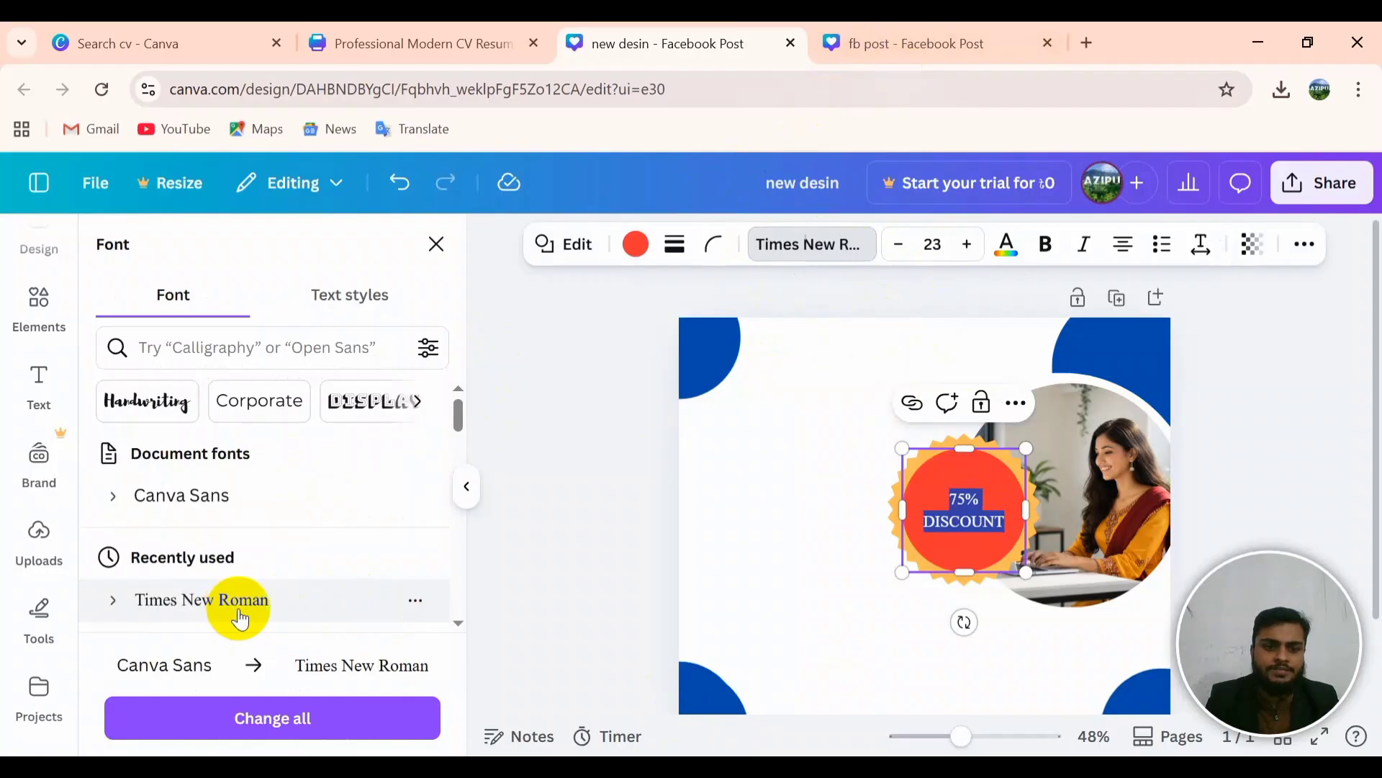
click(805, 545)
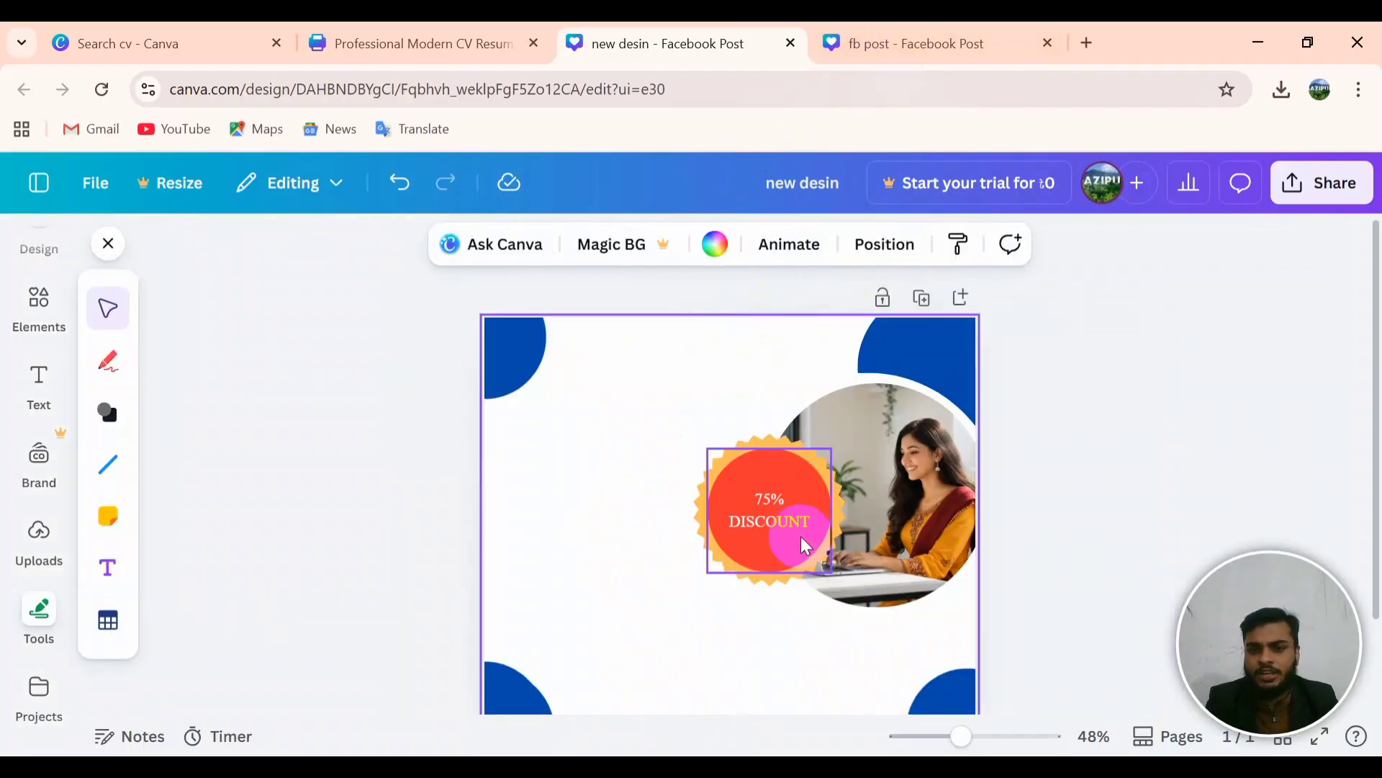
click(839, 637)
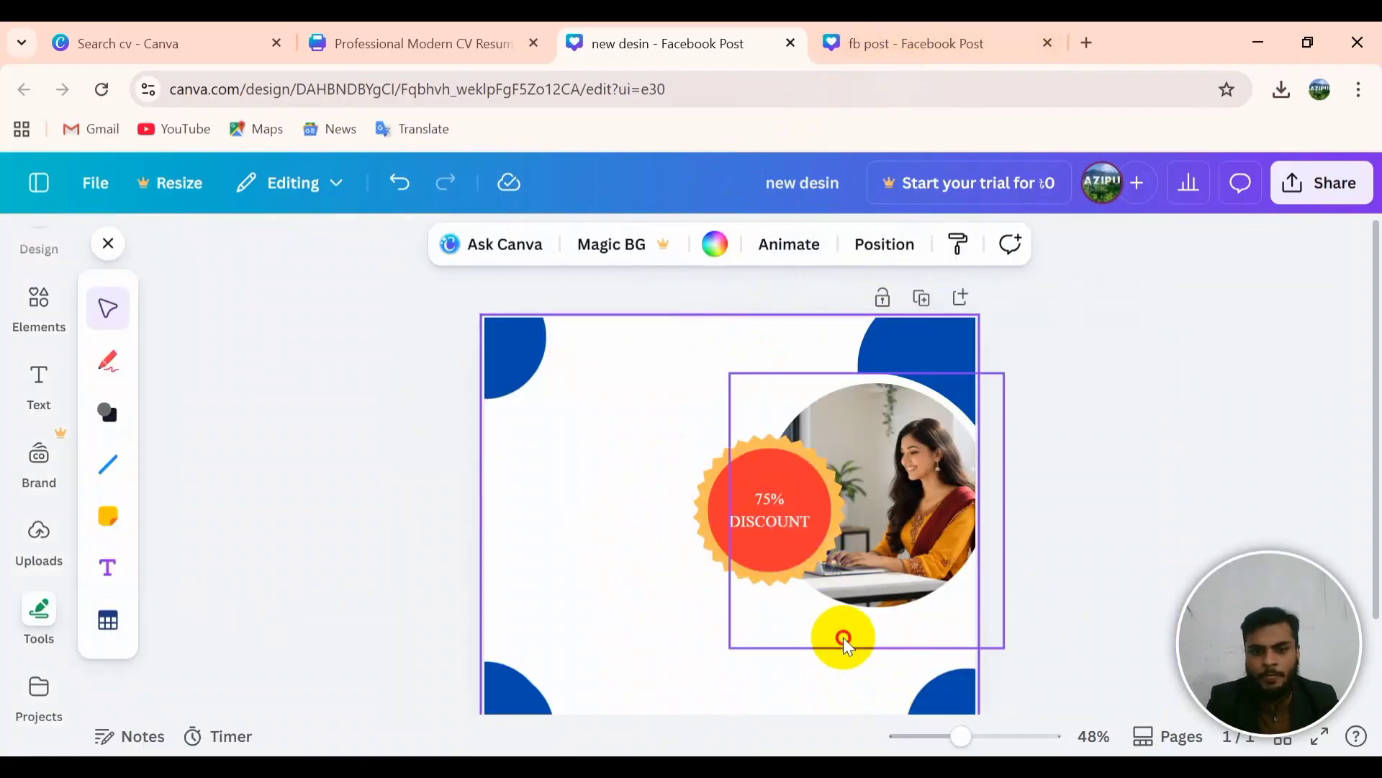
click(557, 496)
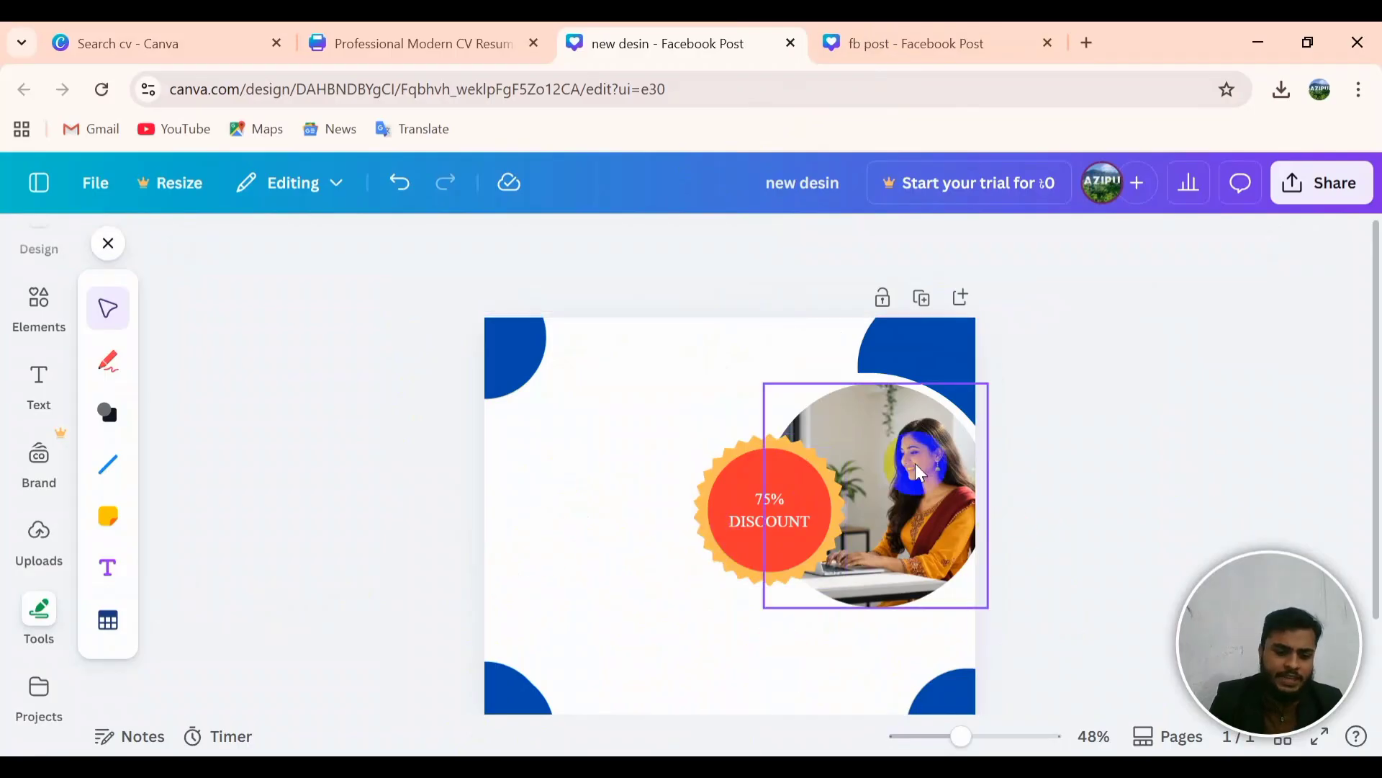
click(935, 33)
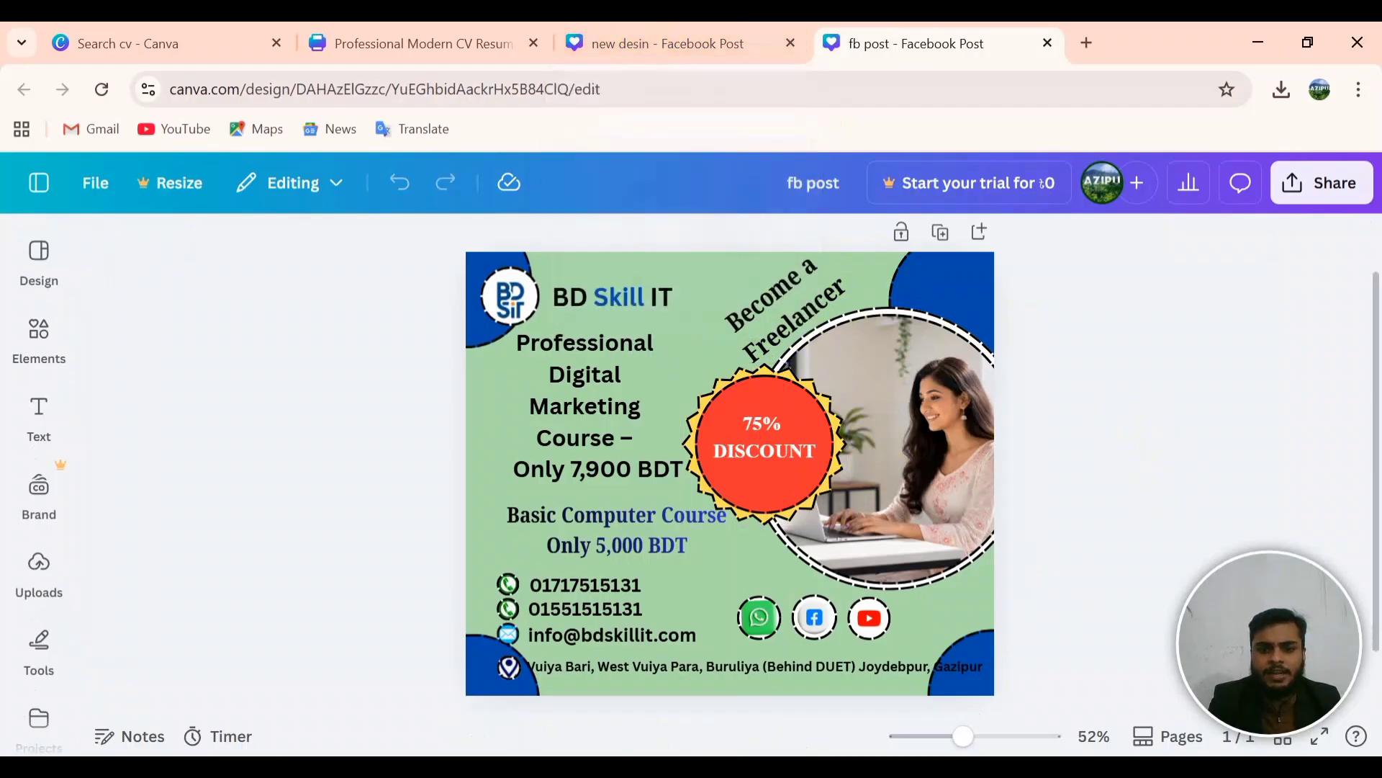
Step: Select 'Become a freelancer' in the Word draft, minimise Word, and return to new desin
key(alt+Tab)
double_click(614, 274)
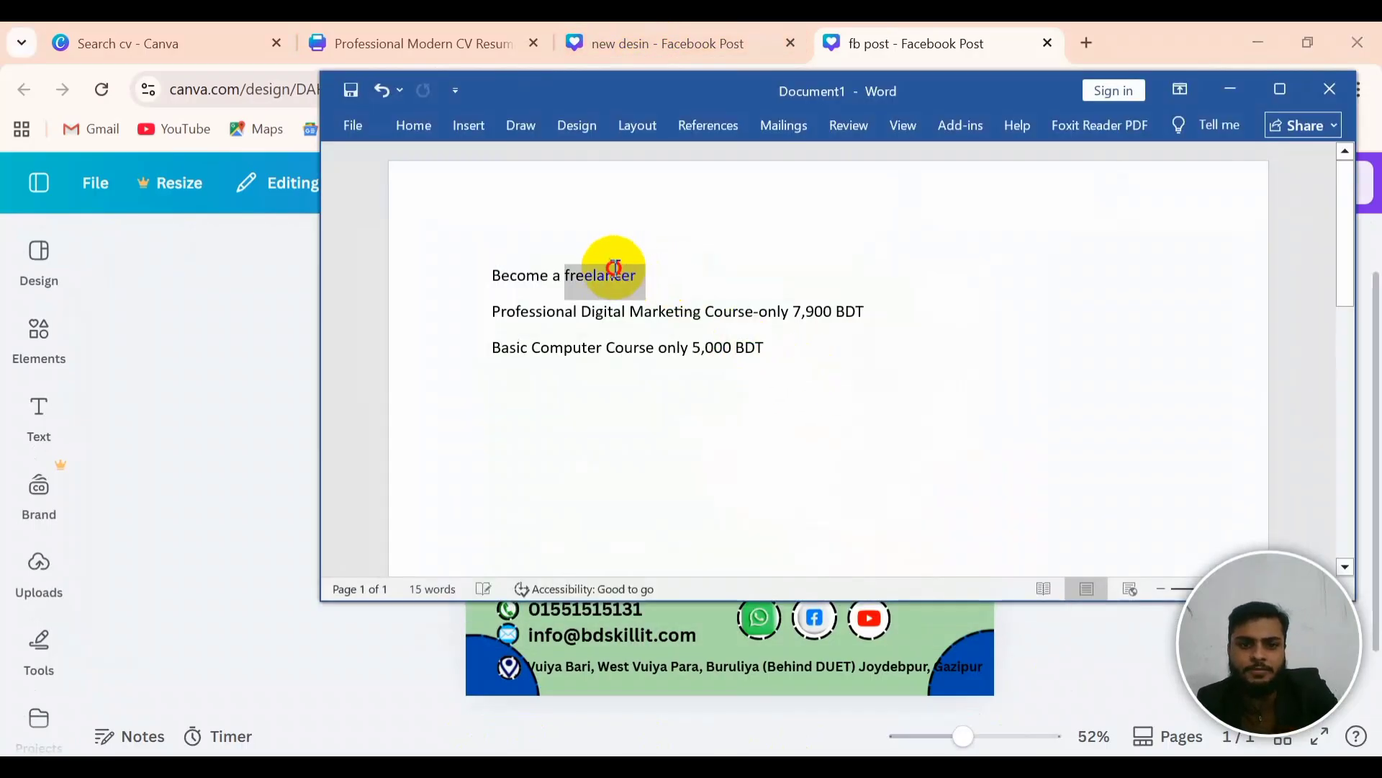
drag(614, 268, 457, 262)
key(ctrl+c)
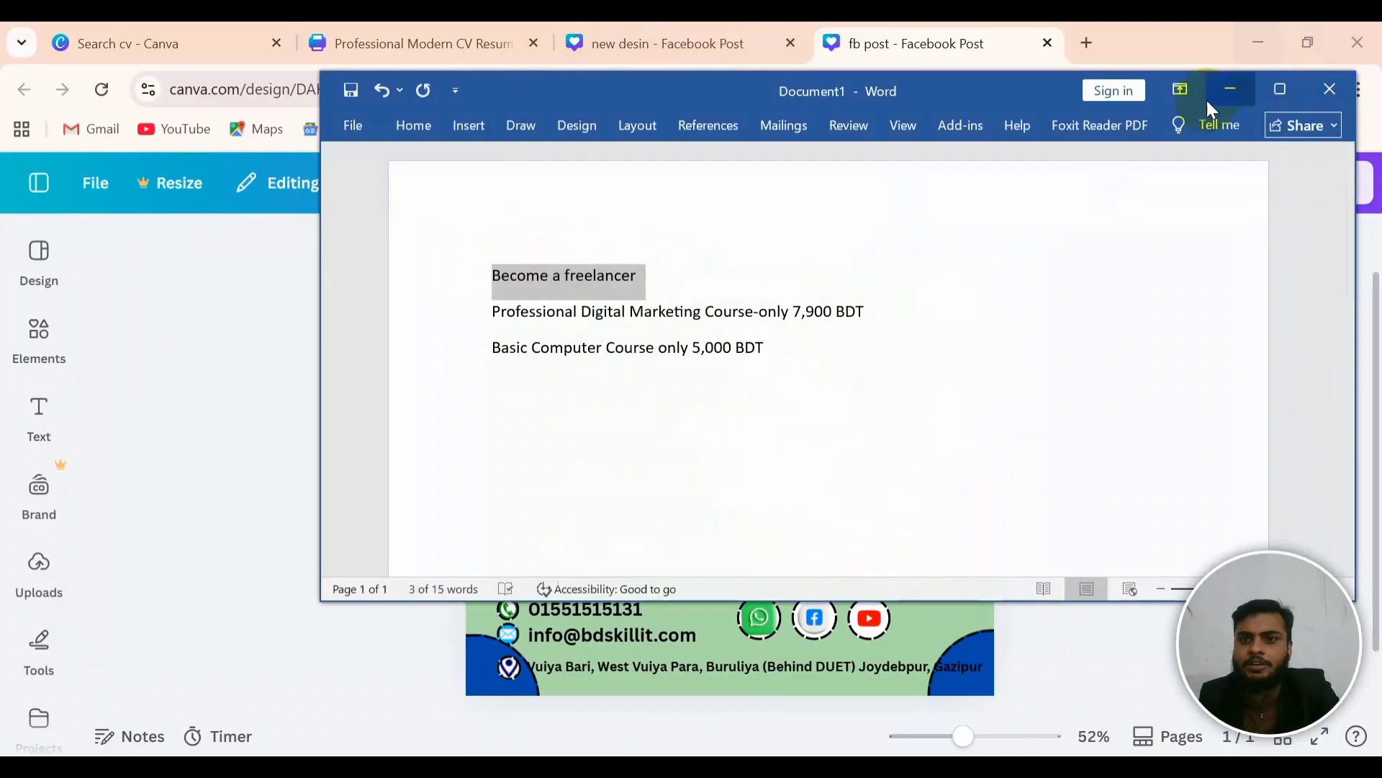
click(1225, 99)
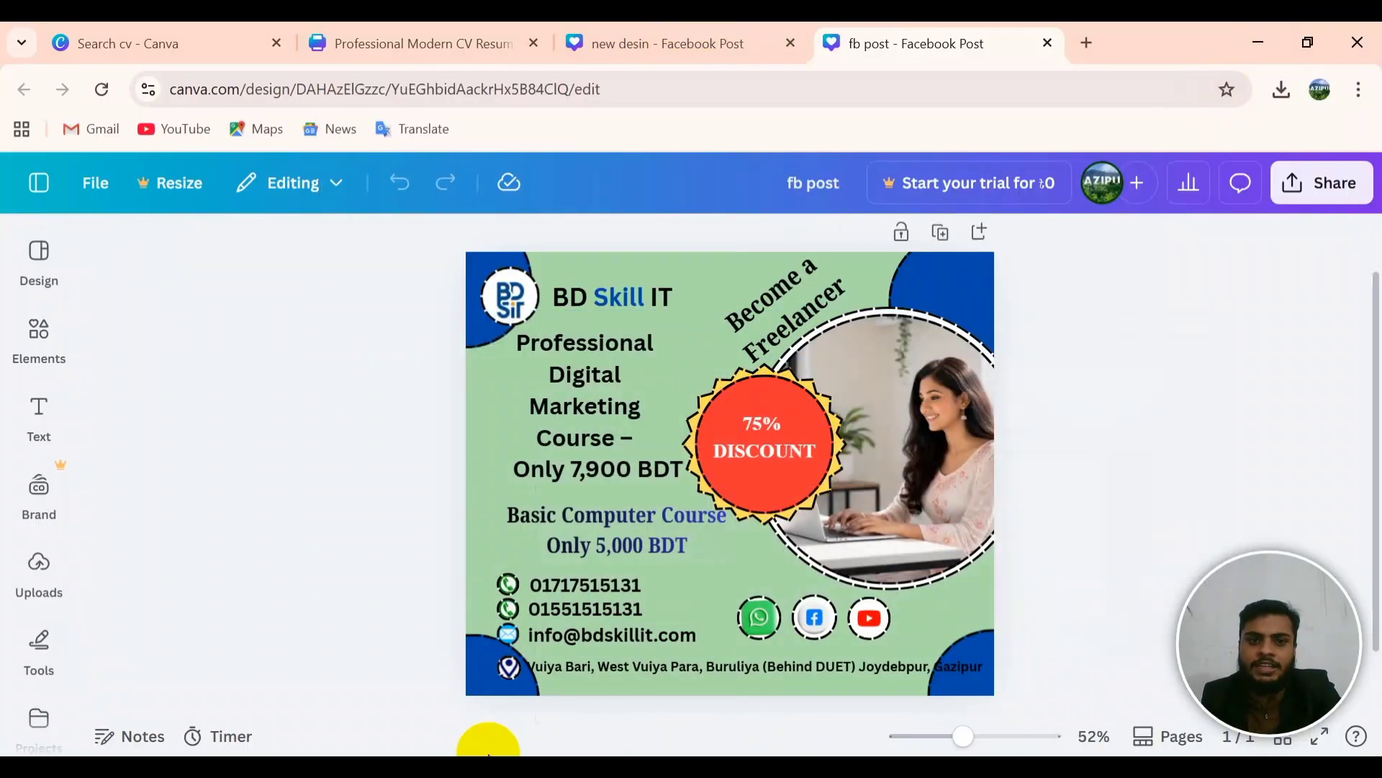
click(669, 43)
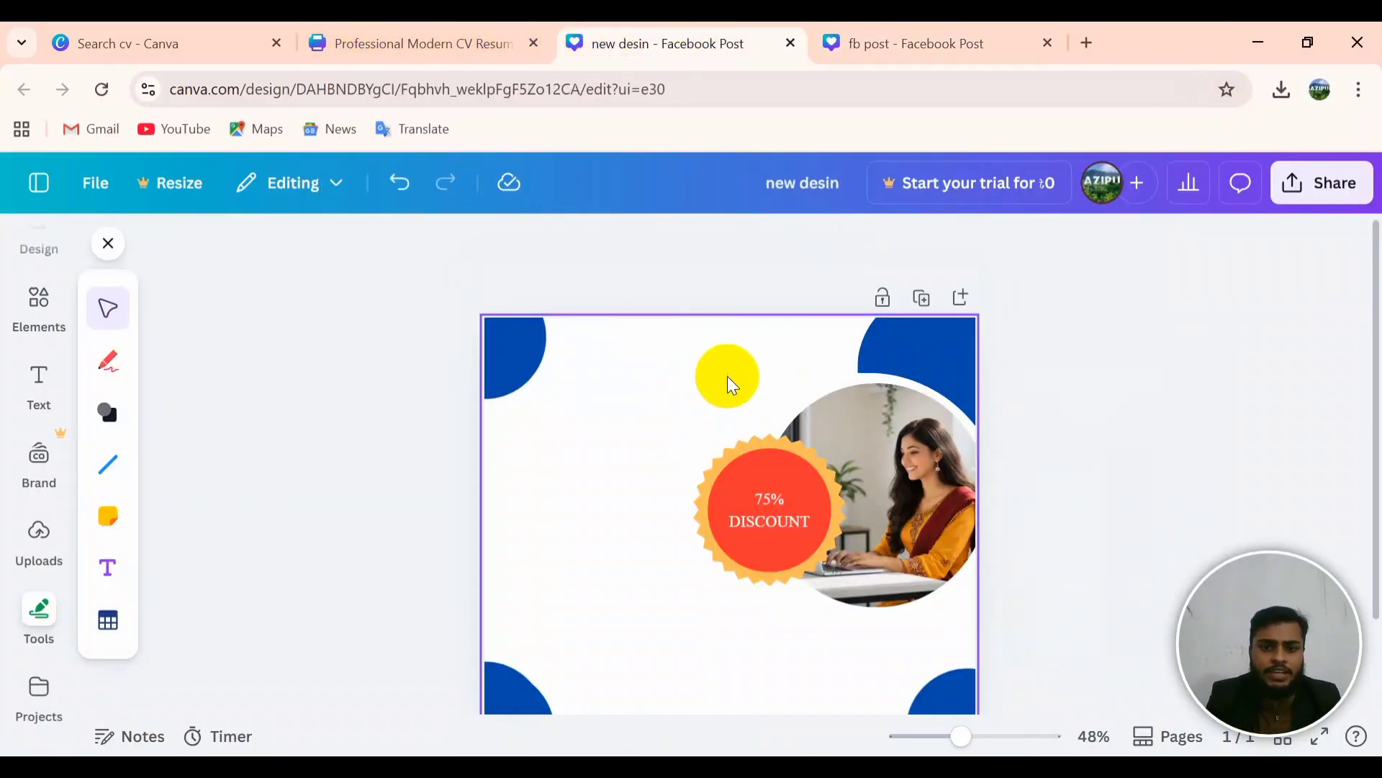
Step: Add a heading text box and paste the 'Become a freelancer' slogan into it
click(732, 385)
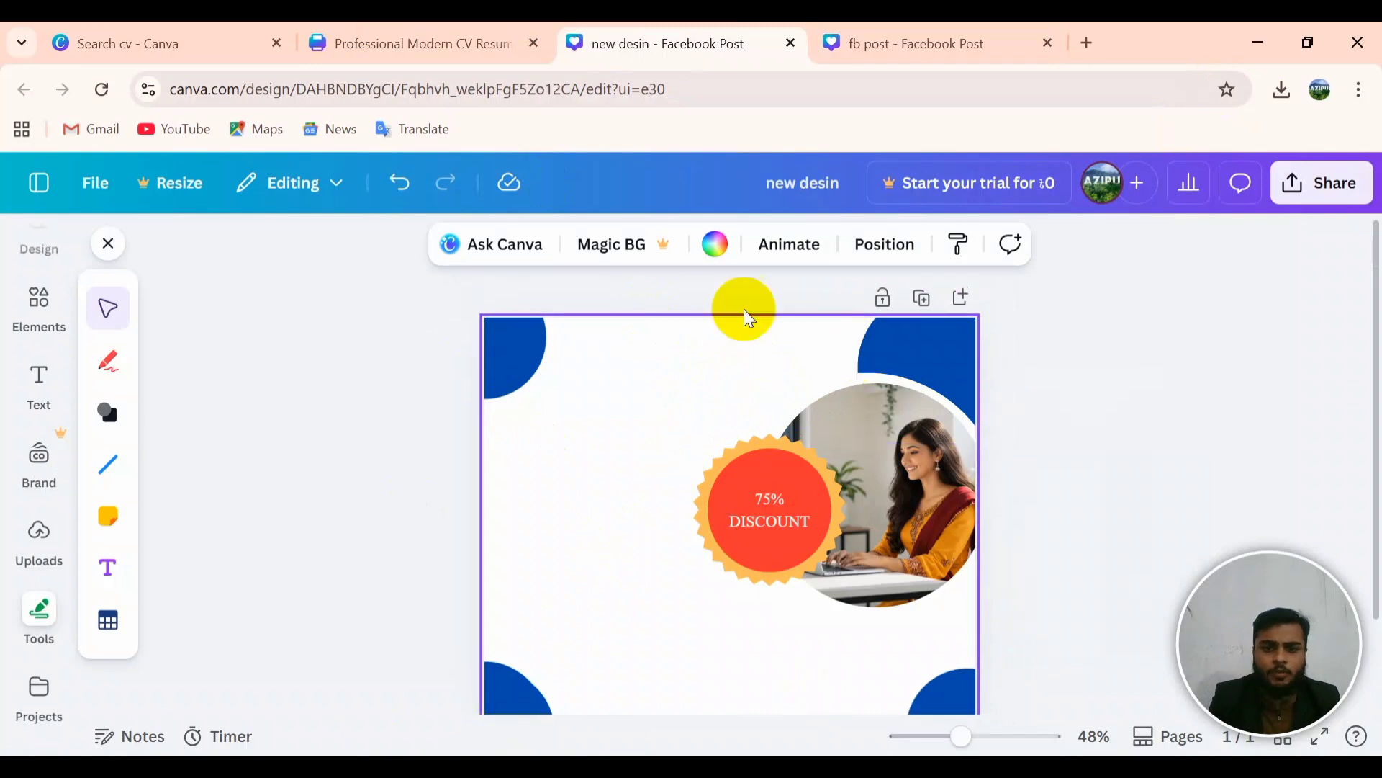
click(43, 375)
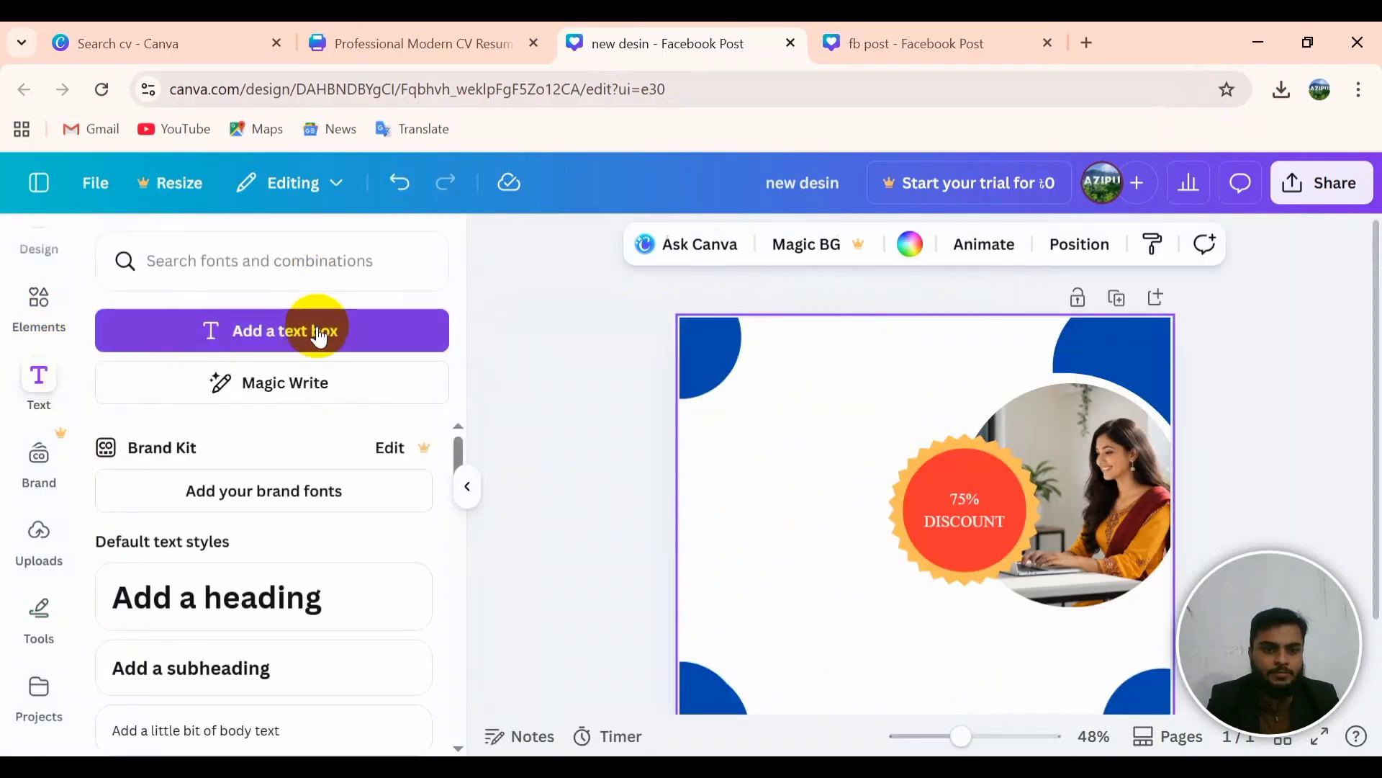
click(319, 334)
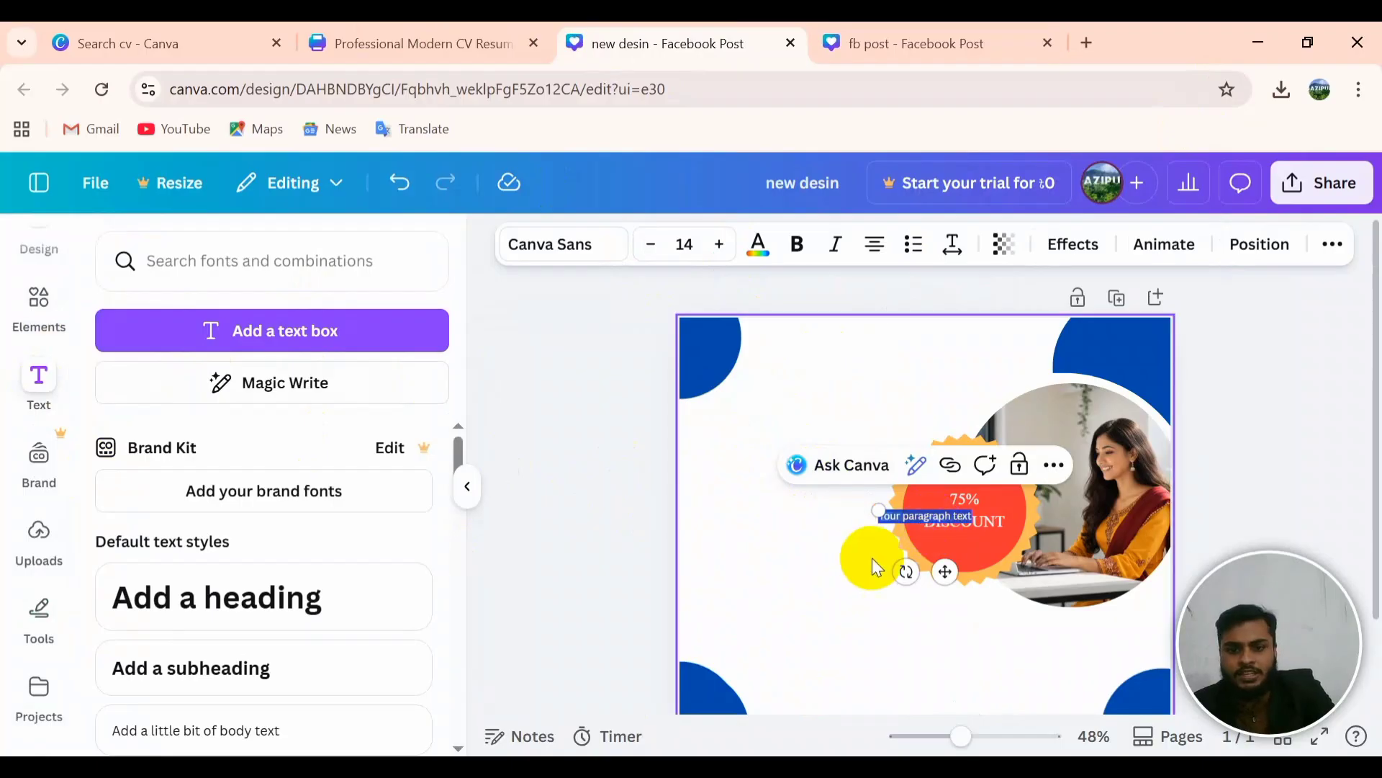
click(893, 515)
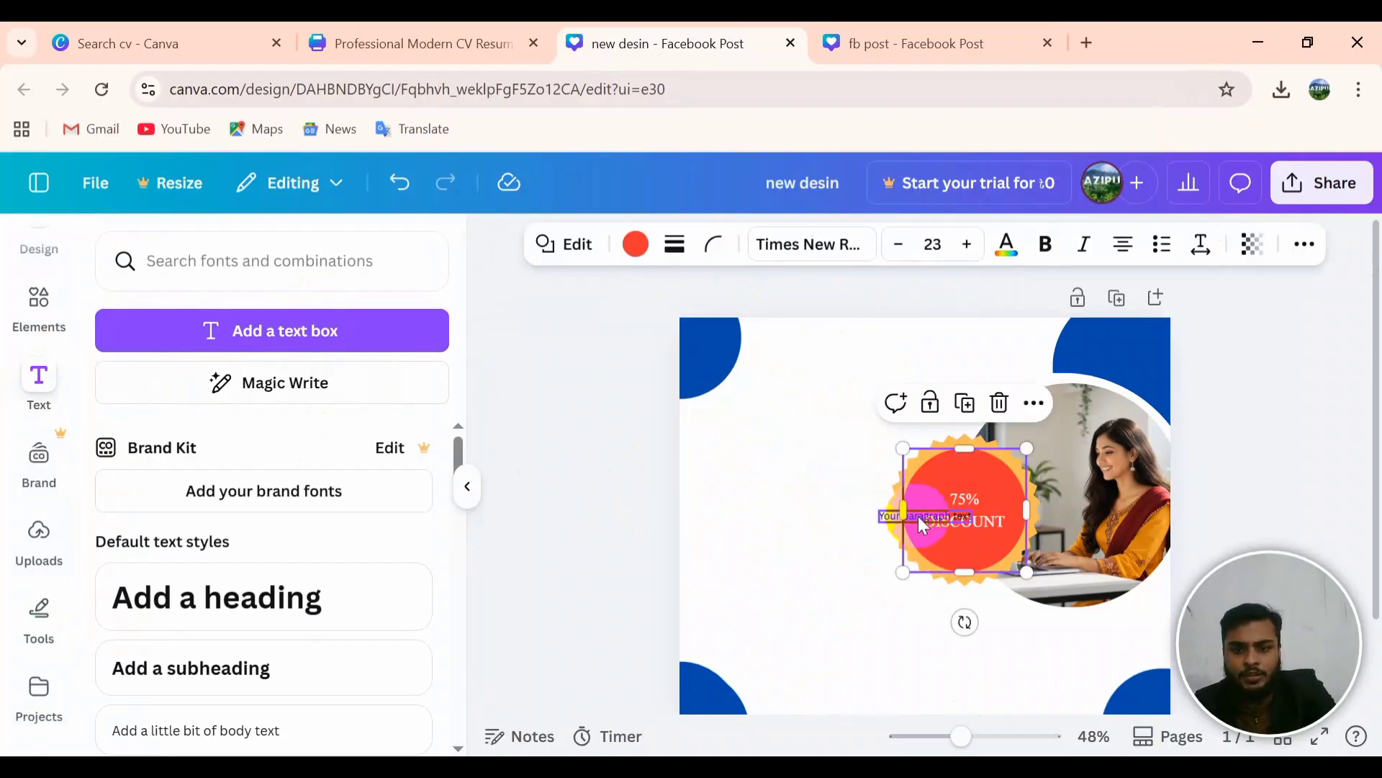
click(924, 525)
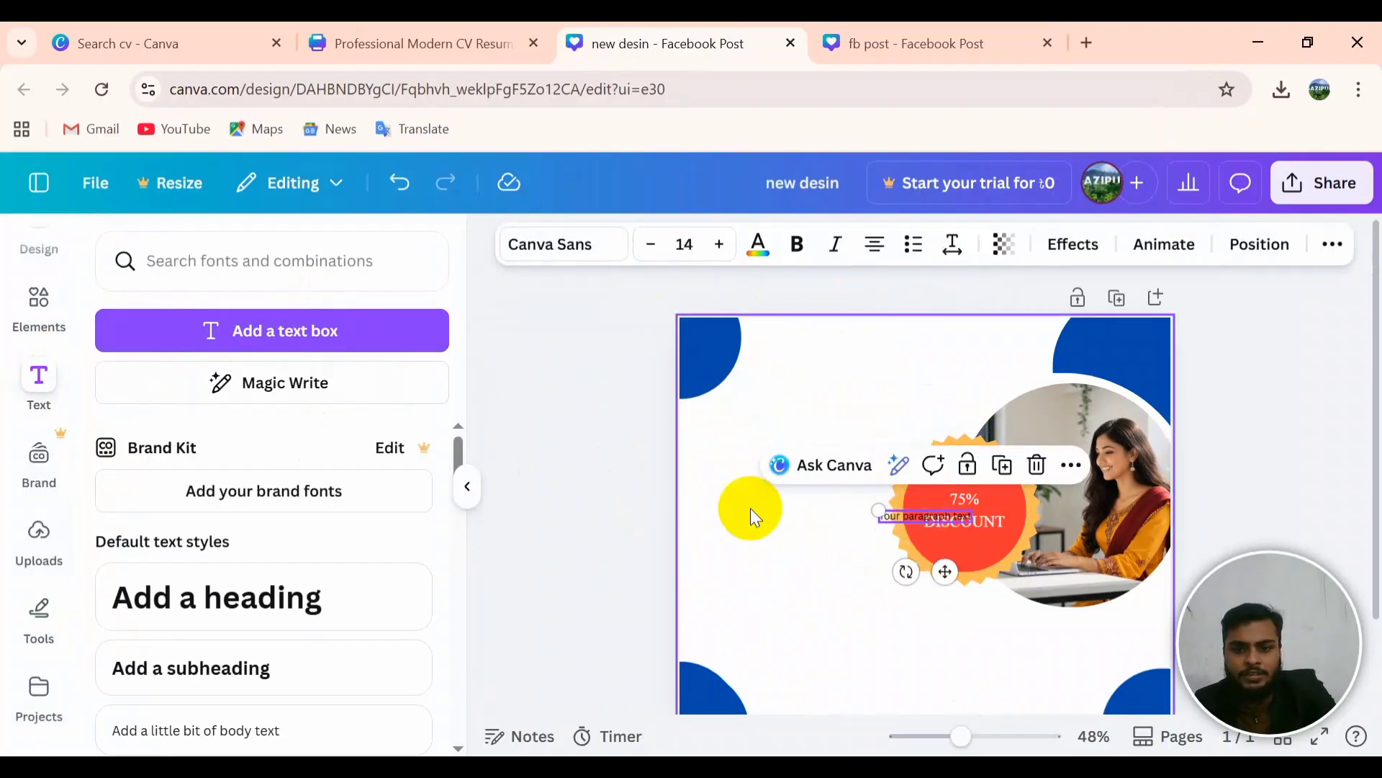
click(281, 596)
key(ctrl+v)
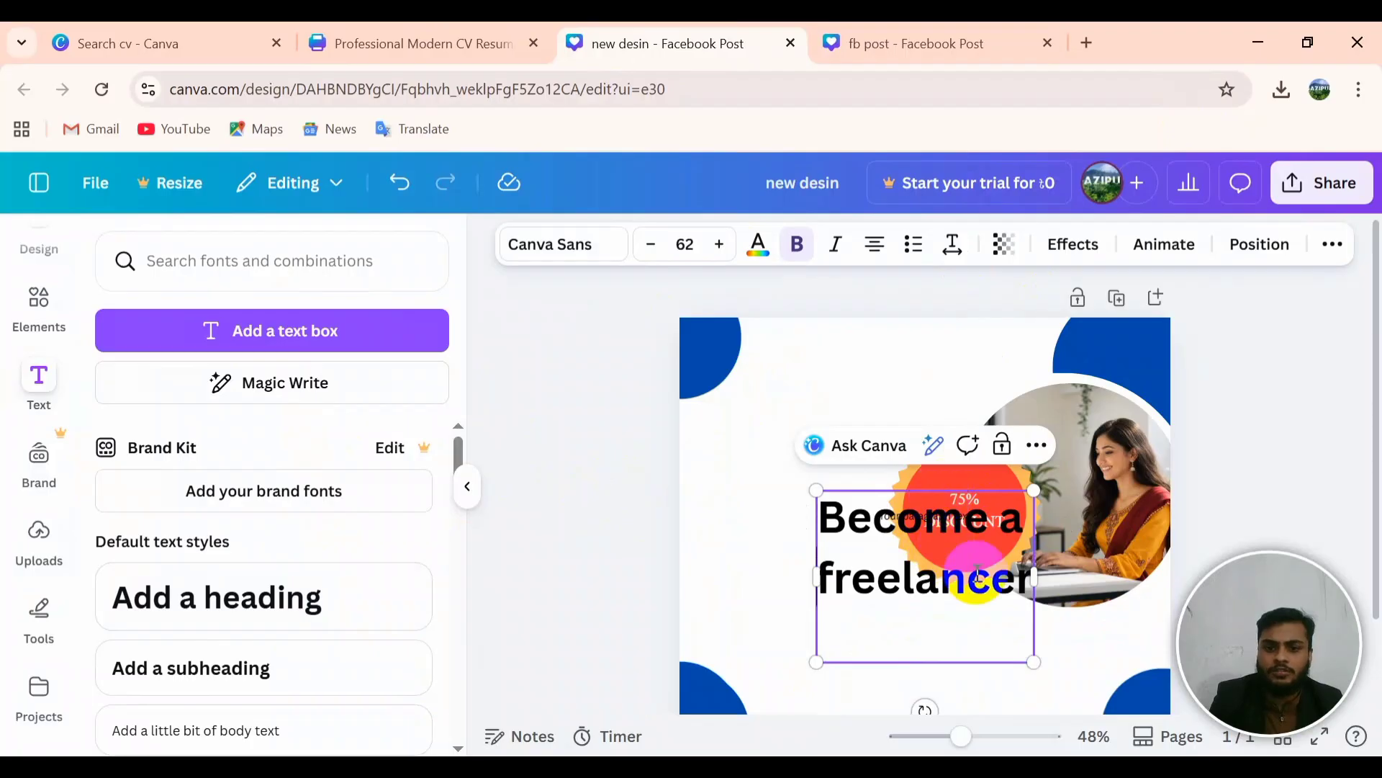
click(1026, 673)
Step: Move the 'Become a freelancer' heading to the upper left beside the photo circle
drag(963, 612, 956, 439)
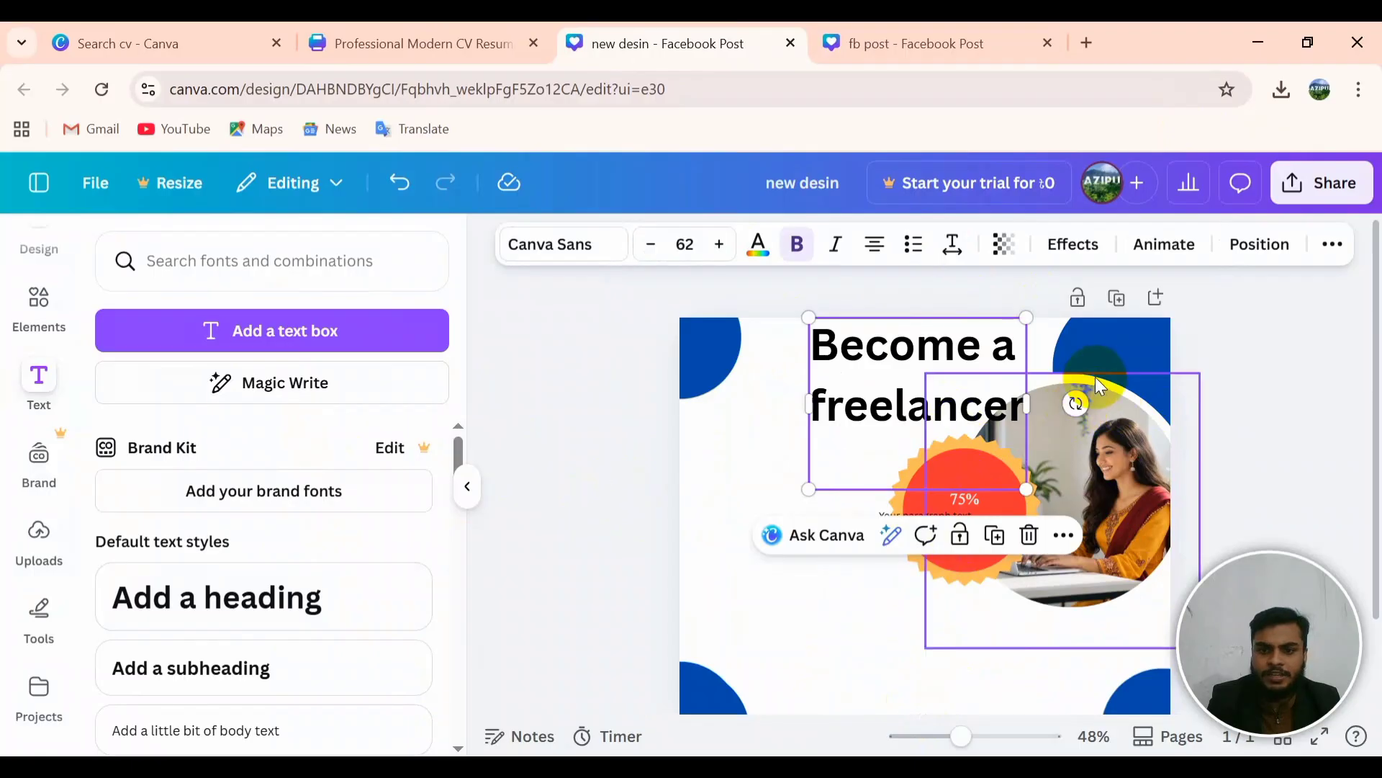
click(1095, 373)
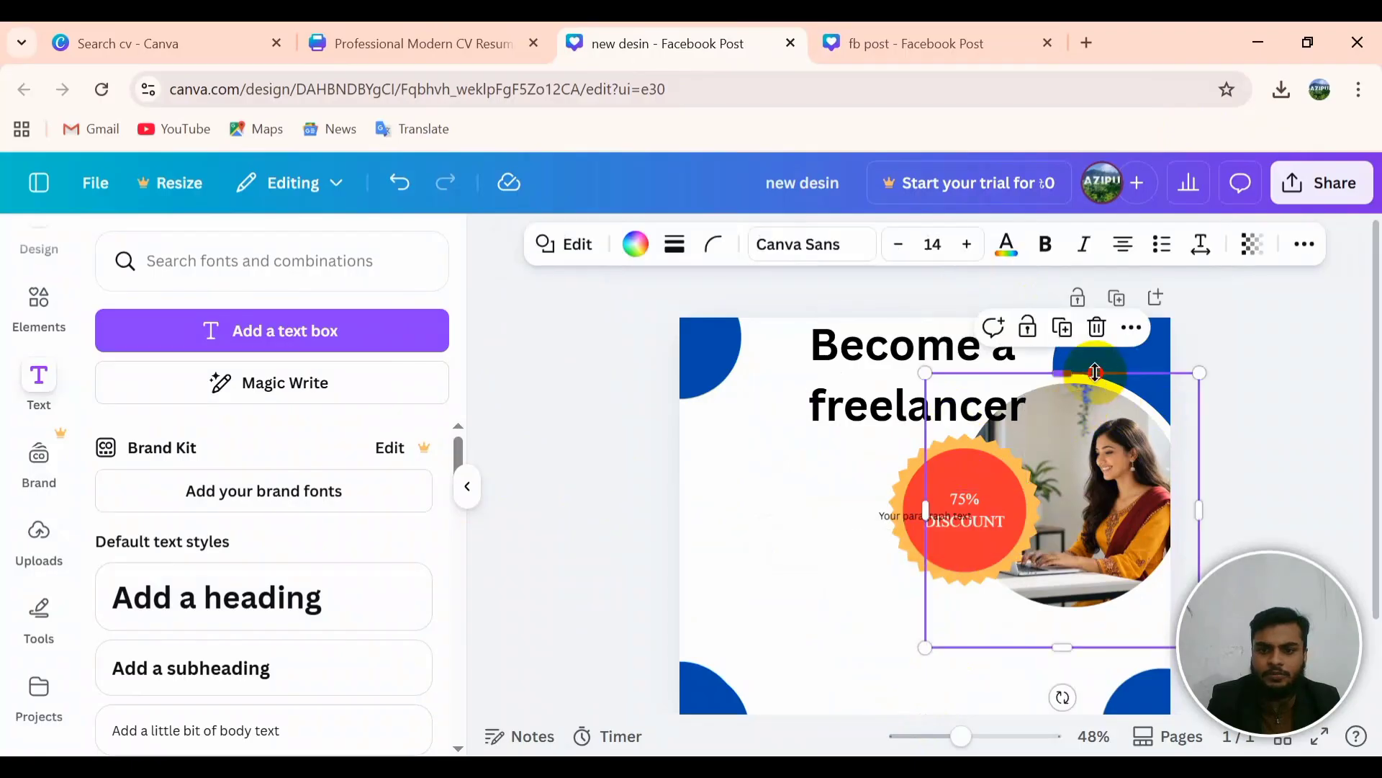
click(858, 373)
click(753, 678)
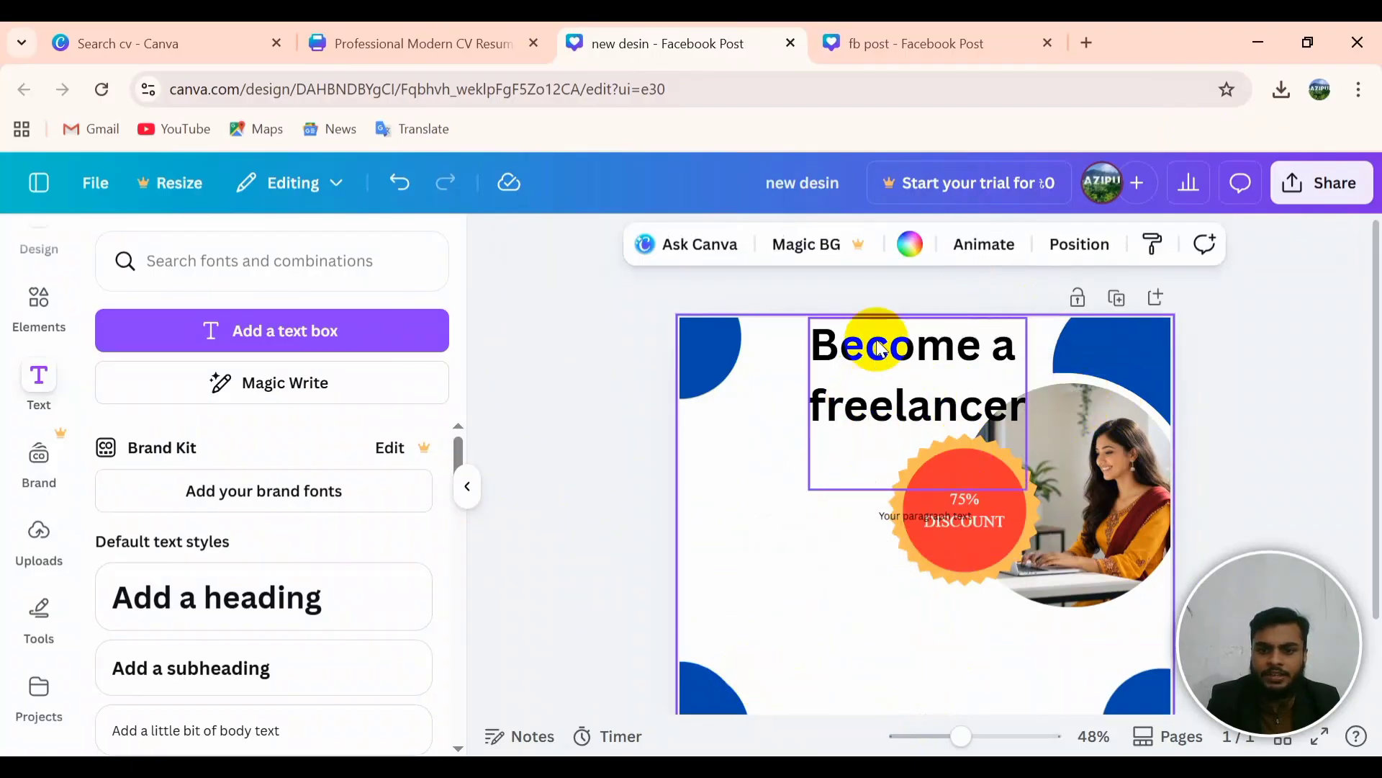
click(874, 342)
click(903, 412)
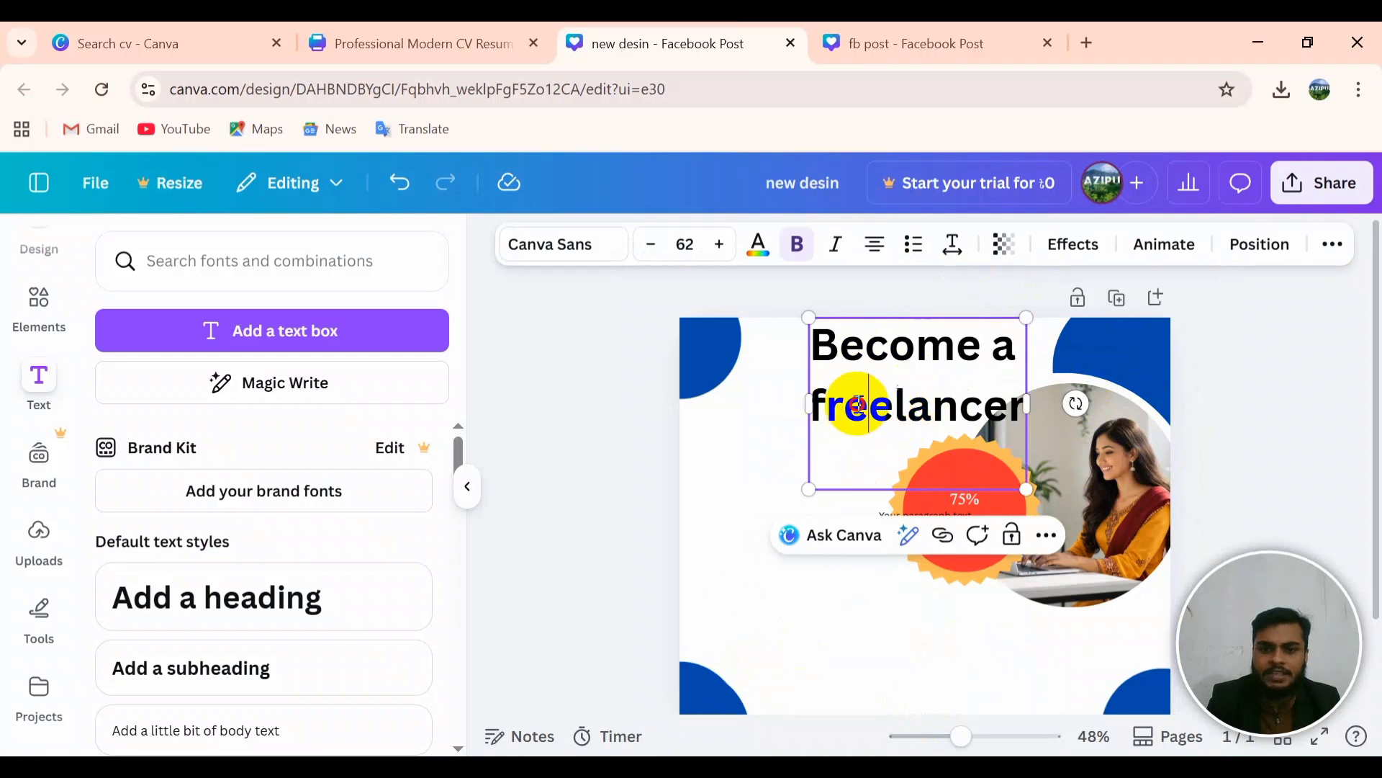
drag(879, 442, 779, 487)
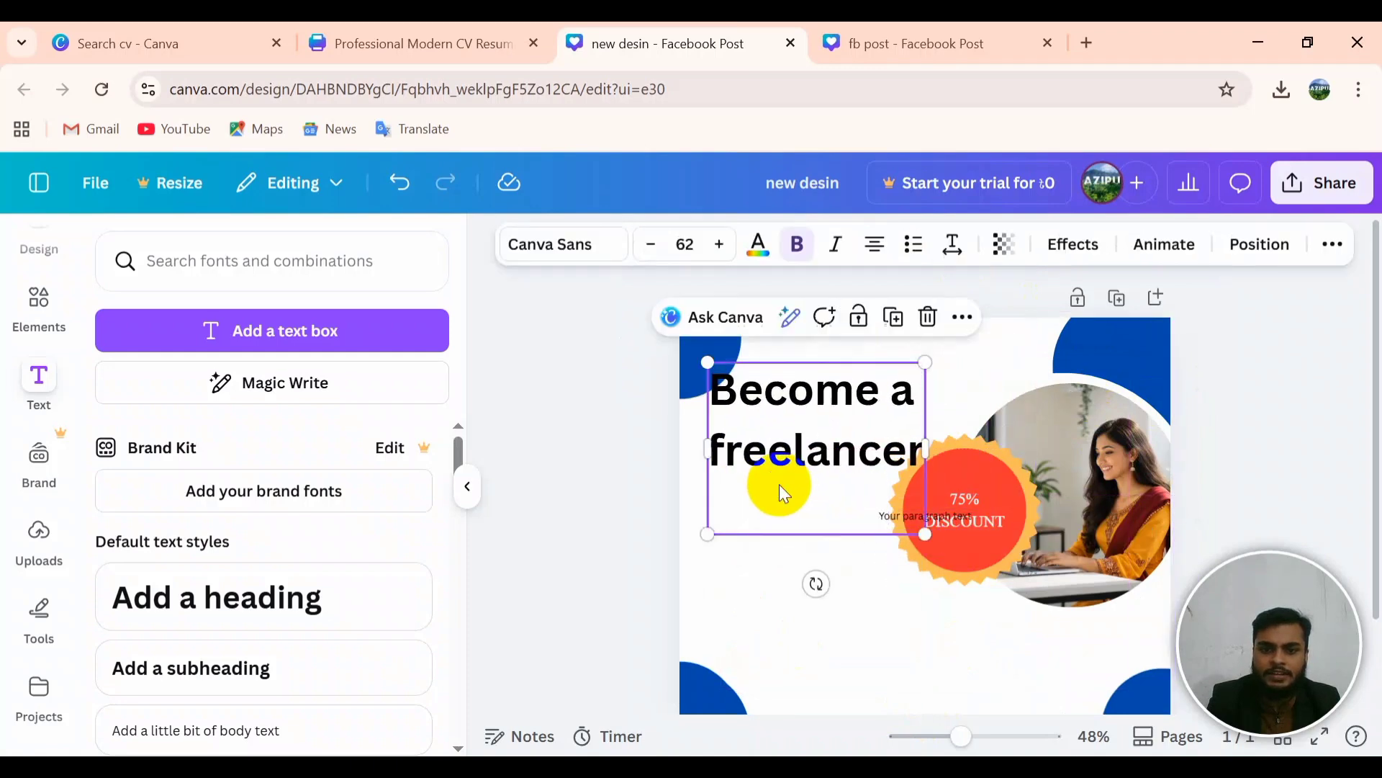
drag(816, 584, 868, 558)
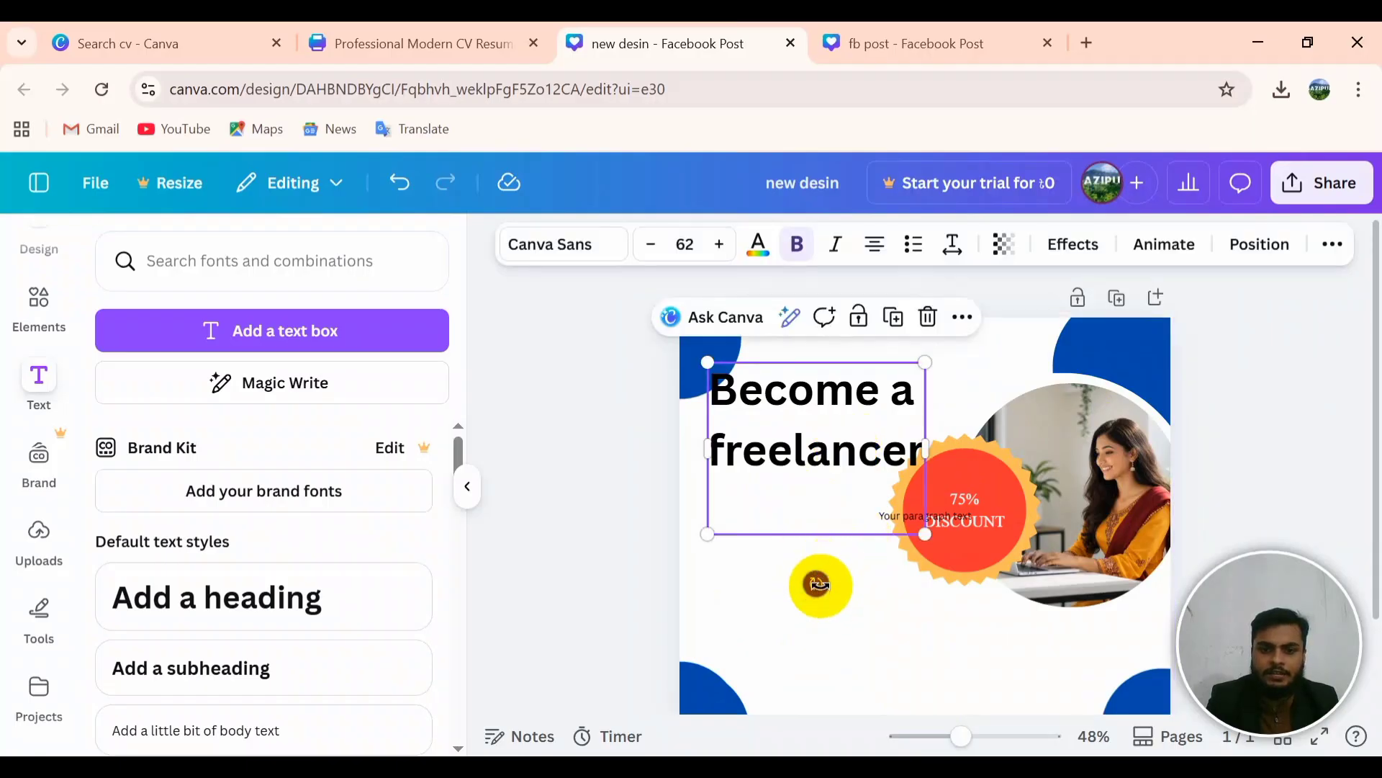
click(798, 530)
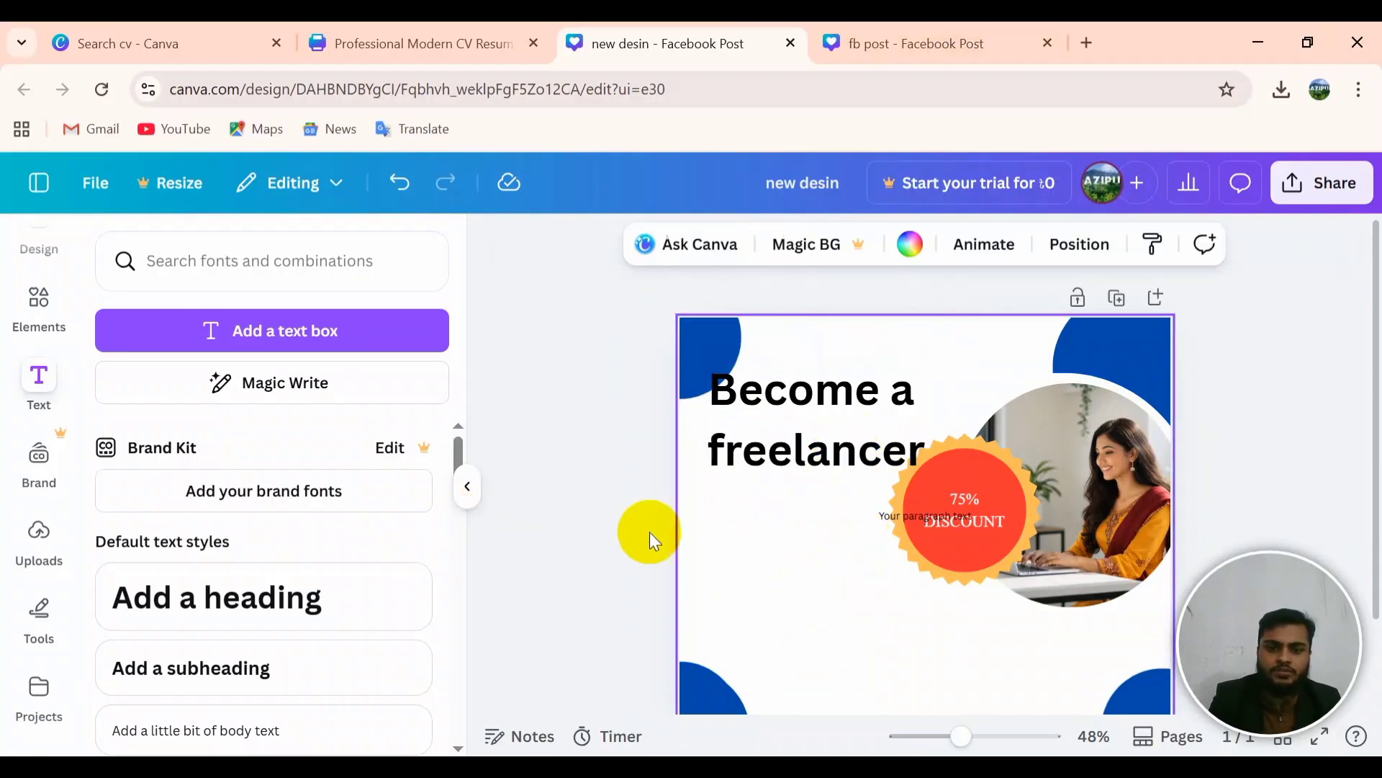
Step: Tilt the freelancer heading to -46° and shrink it into the top right above the photo
click(776, 450)
drag(811, 585, 908, 539)
drag(953, 438, 991, 372)
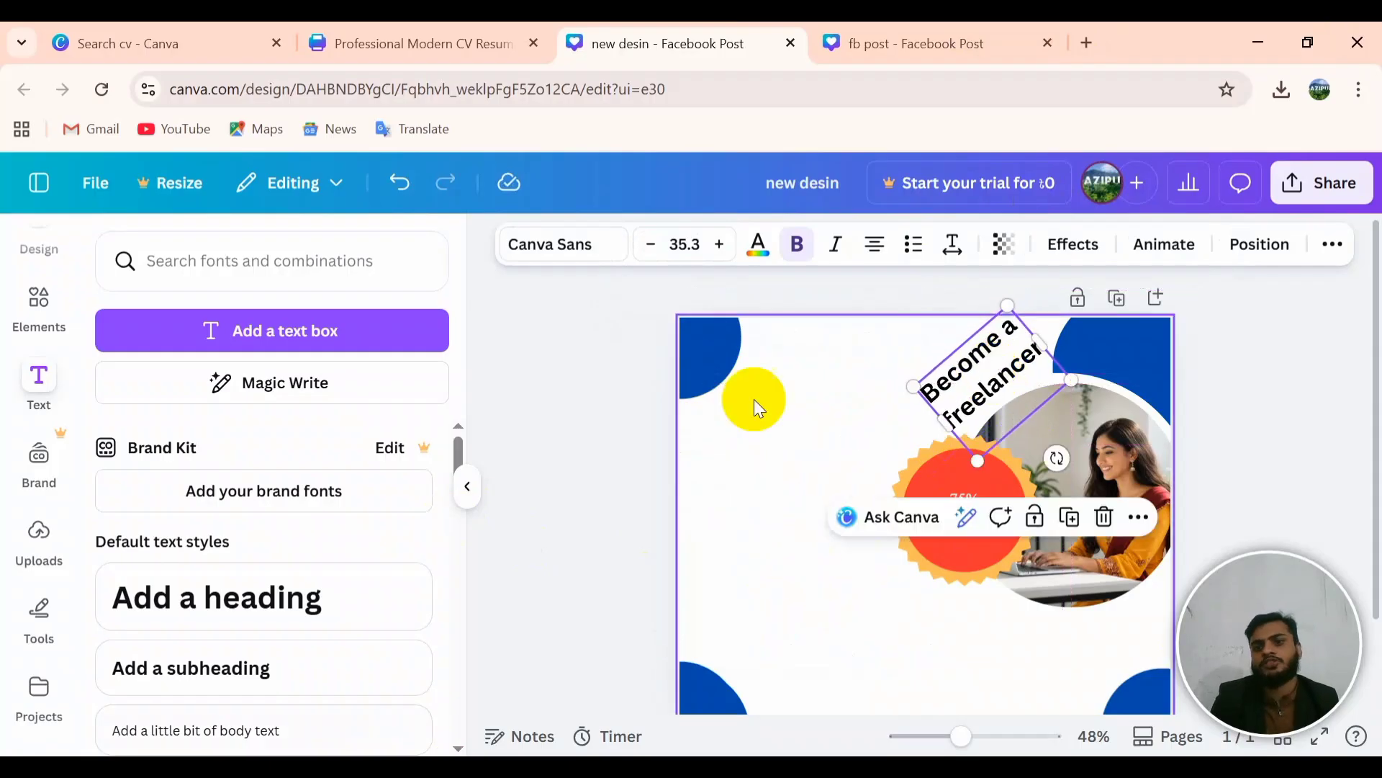
click(917, 568)
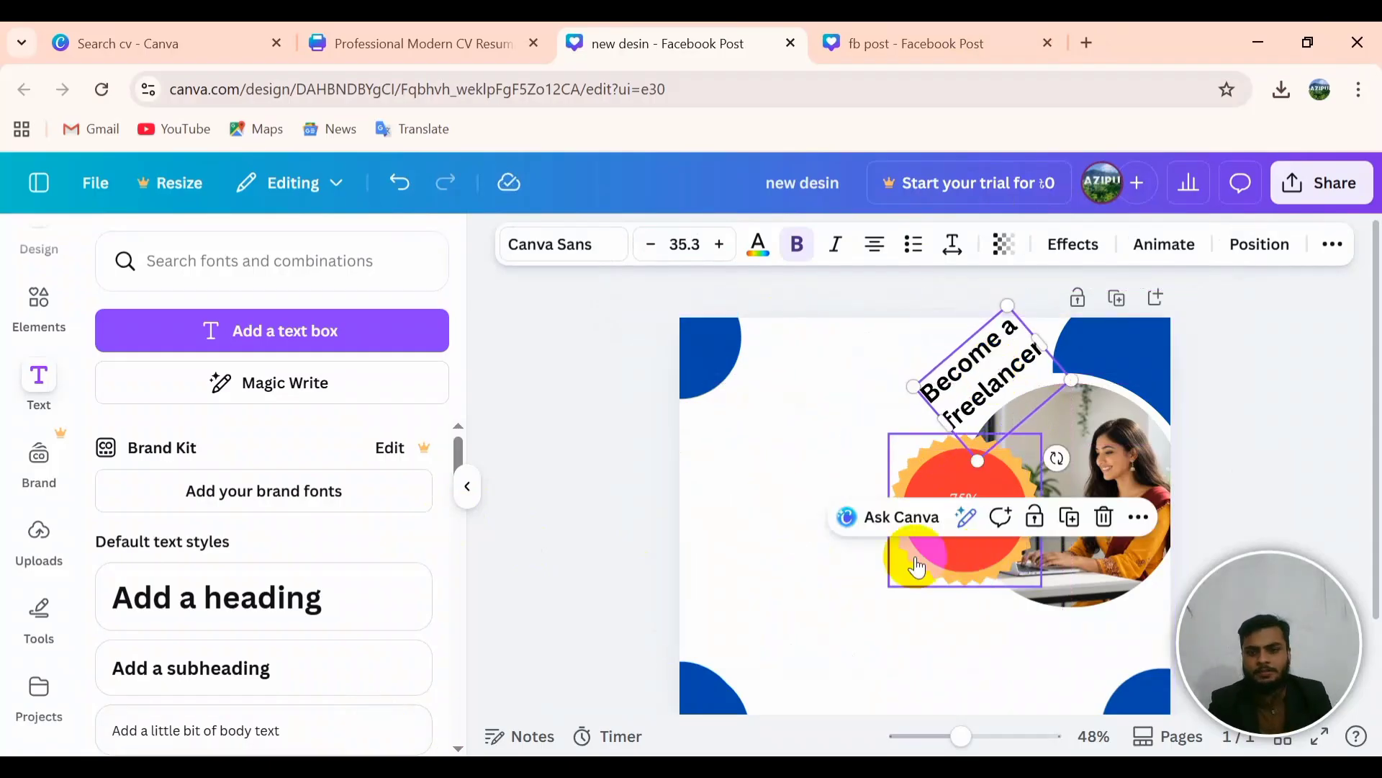
Step: Remove the bold weight from the heading, then bring up the reference fb post design
double_click(1008, 373)
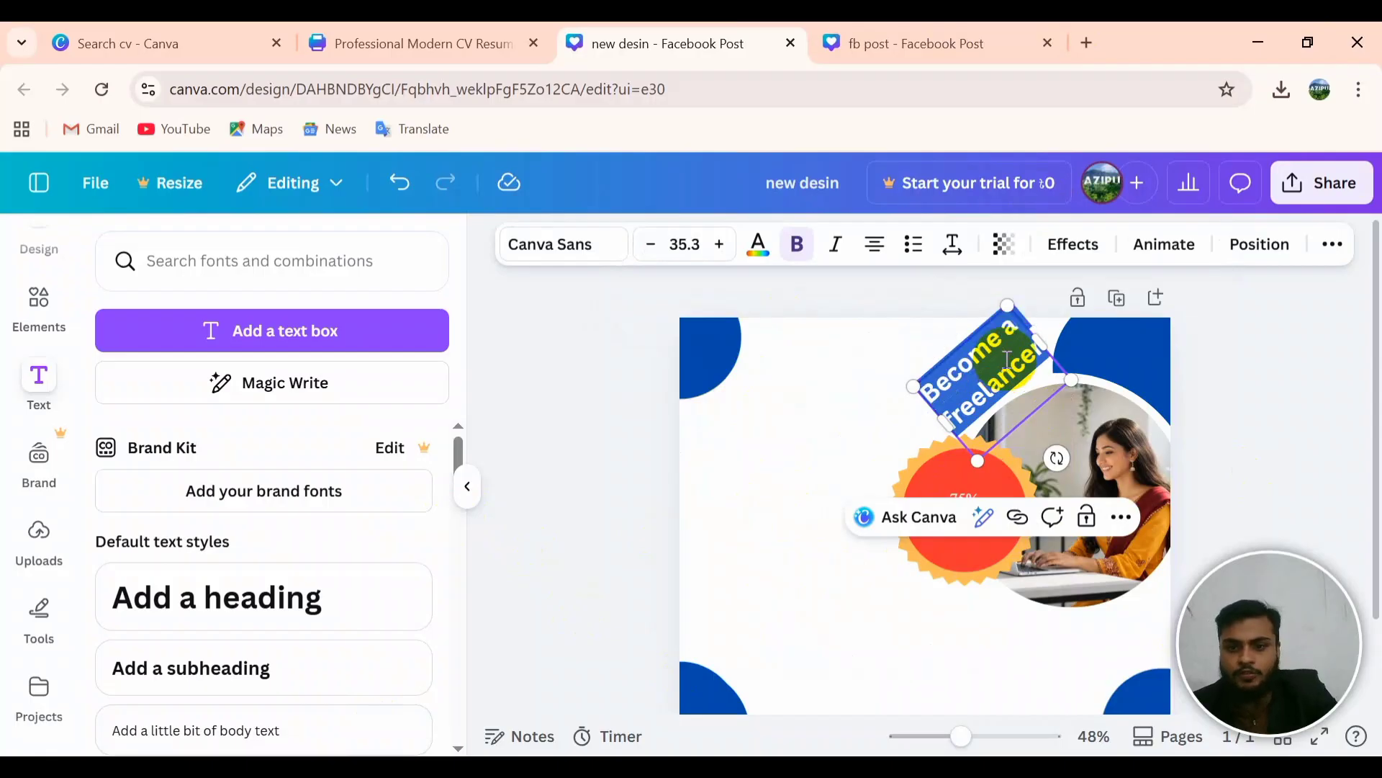
click(799, 245)
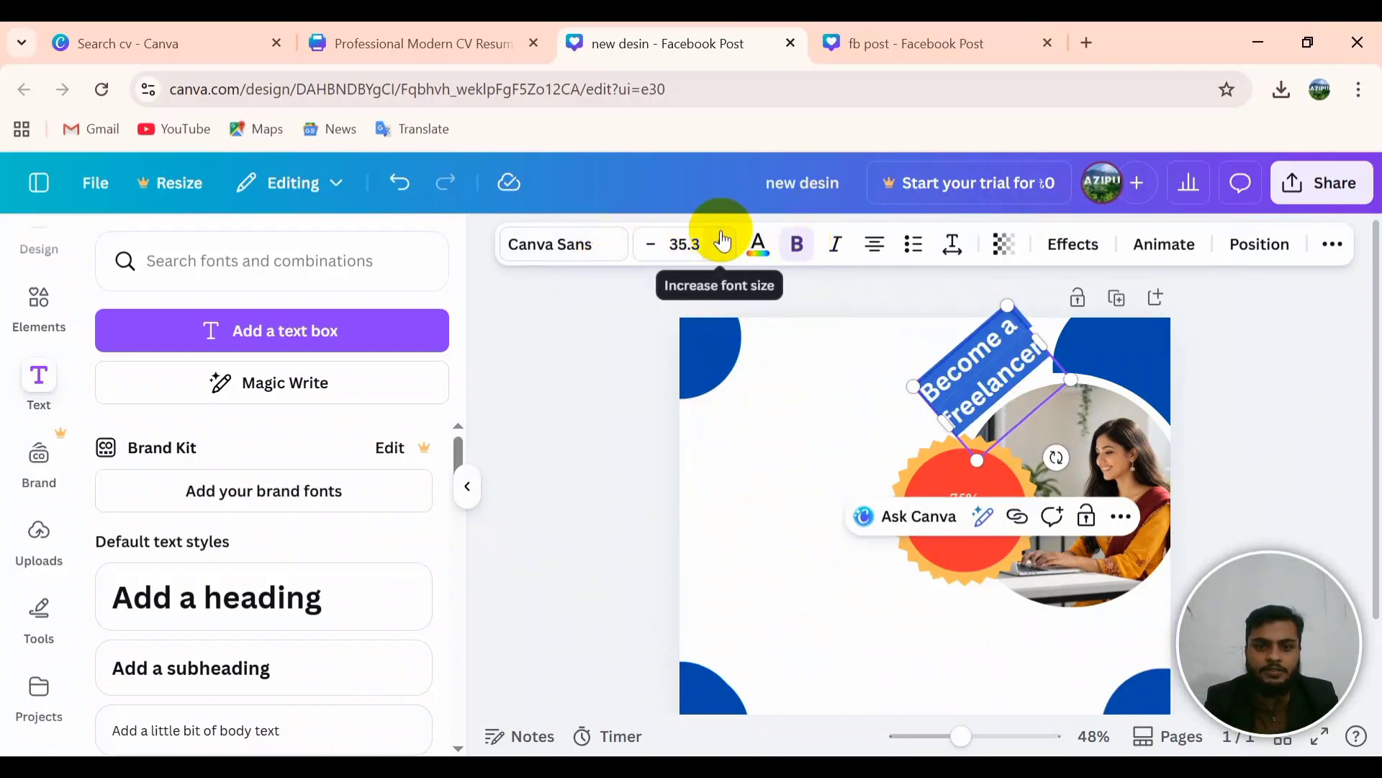
click(802, 473)
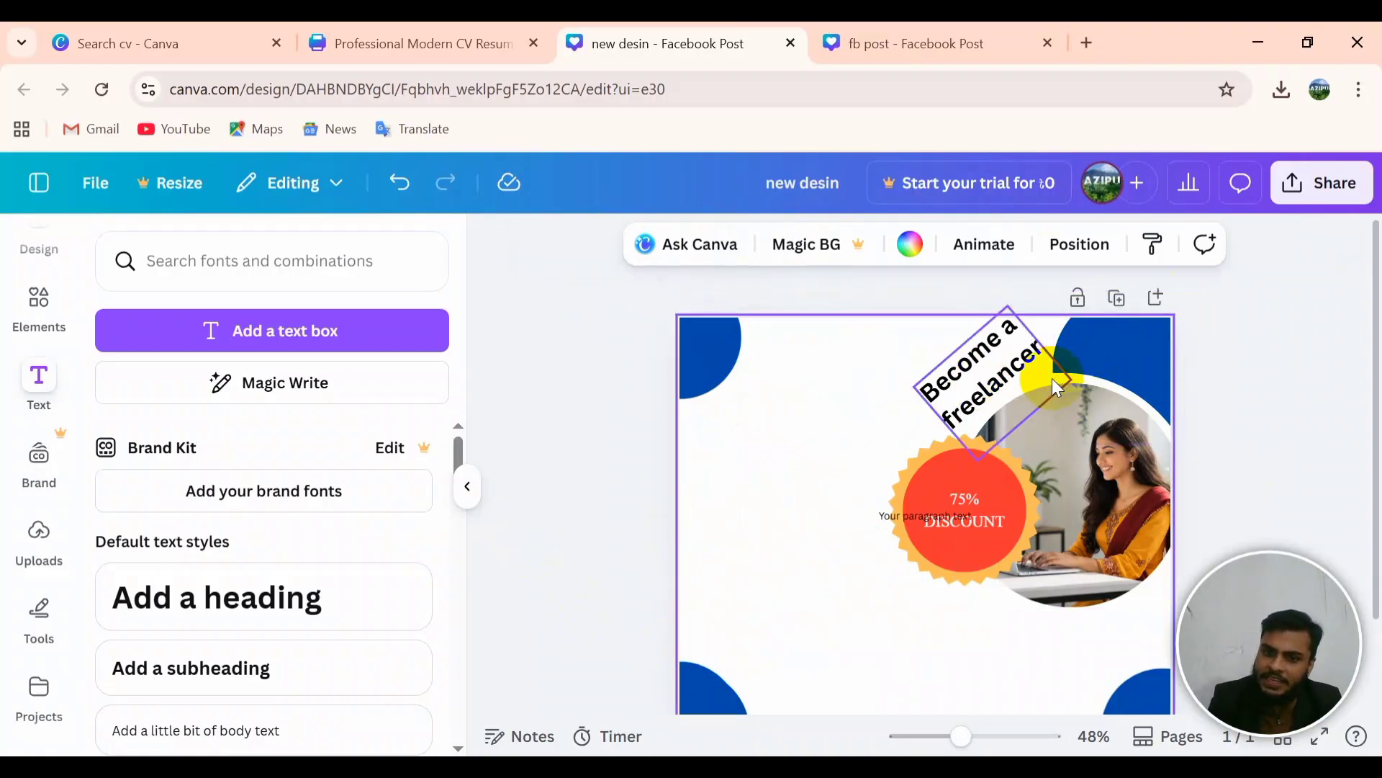
click(1305, 373)
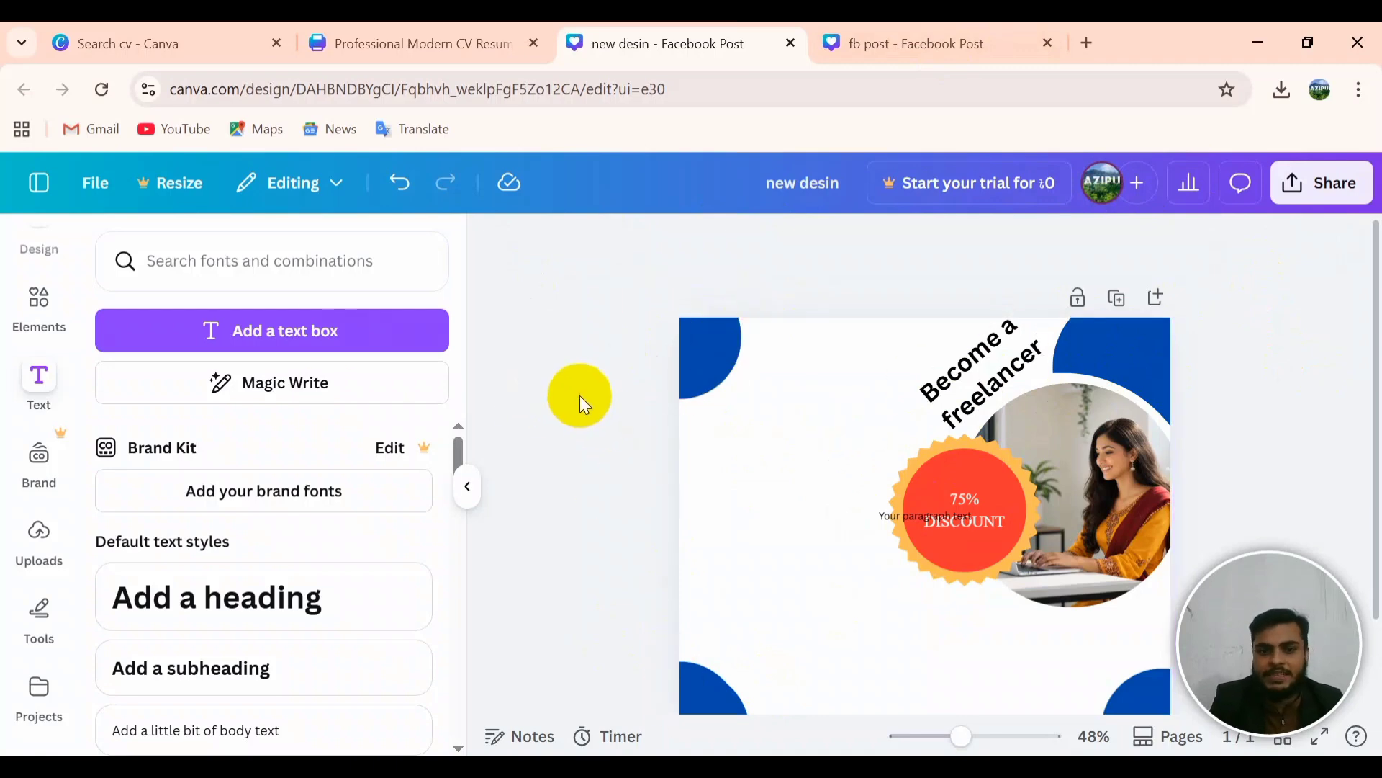
click(925, 43)
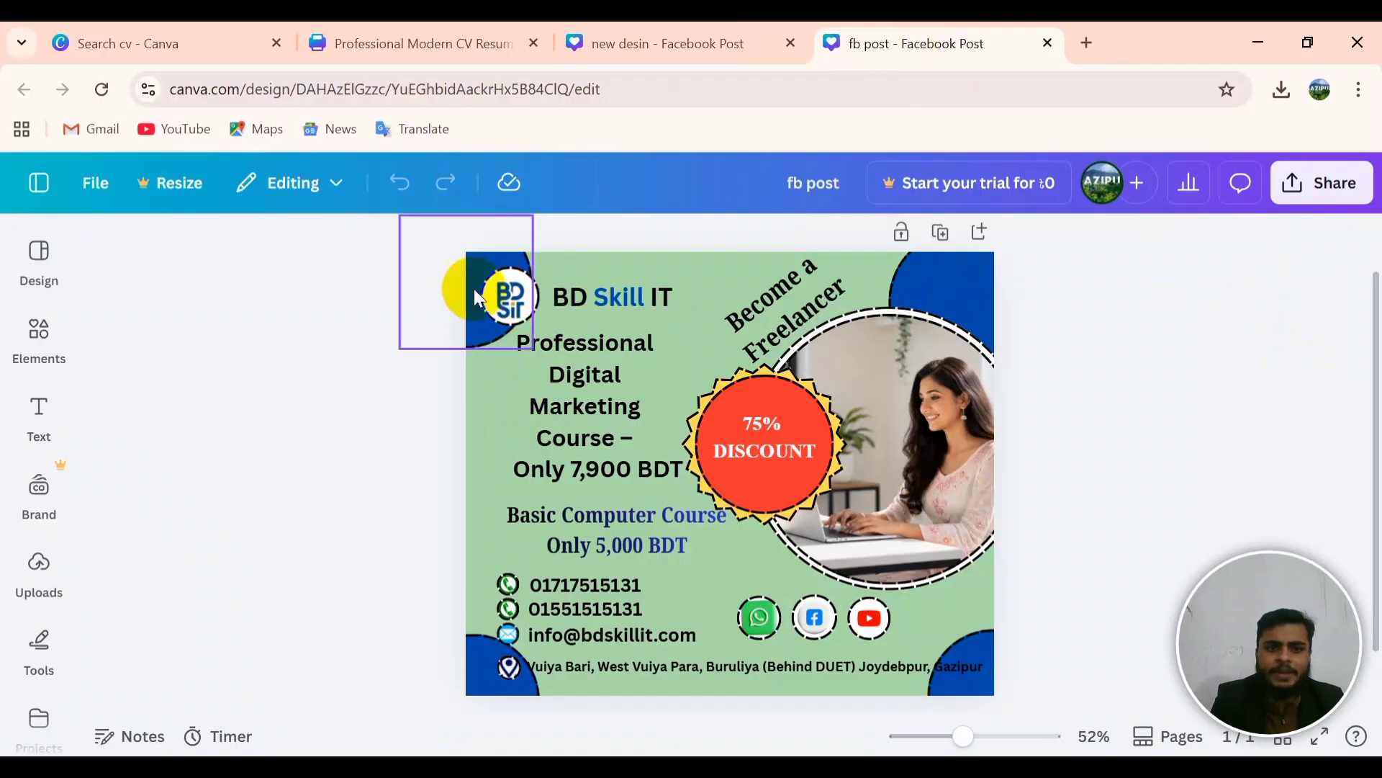
Step: Drag the BD Skill logo from the reference fb post into the new design
click(628, 57)
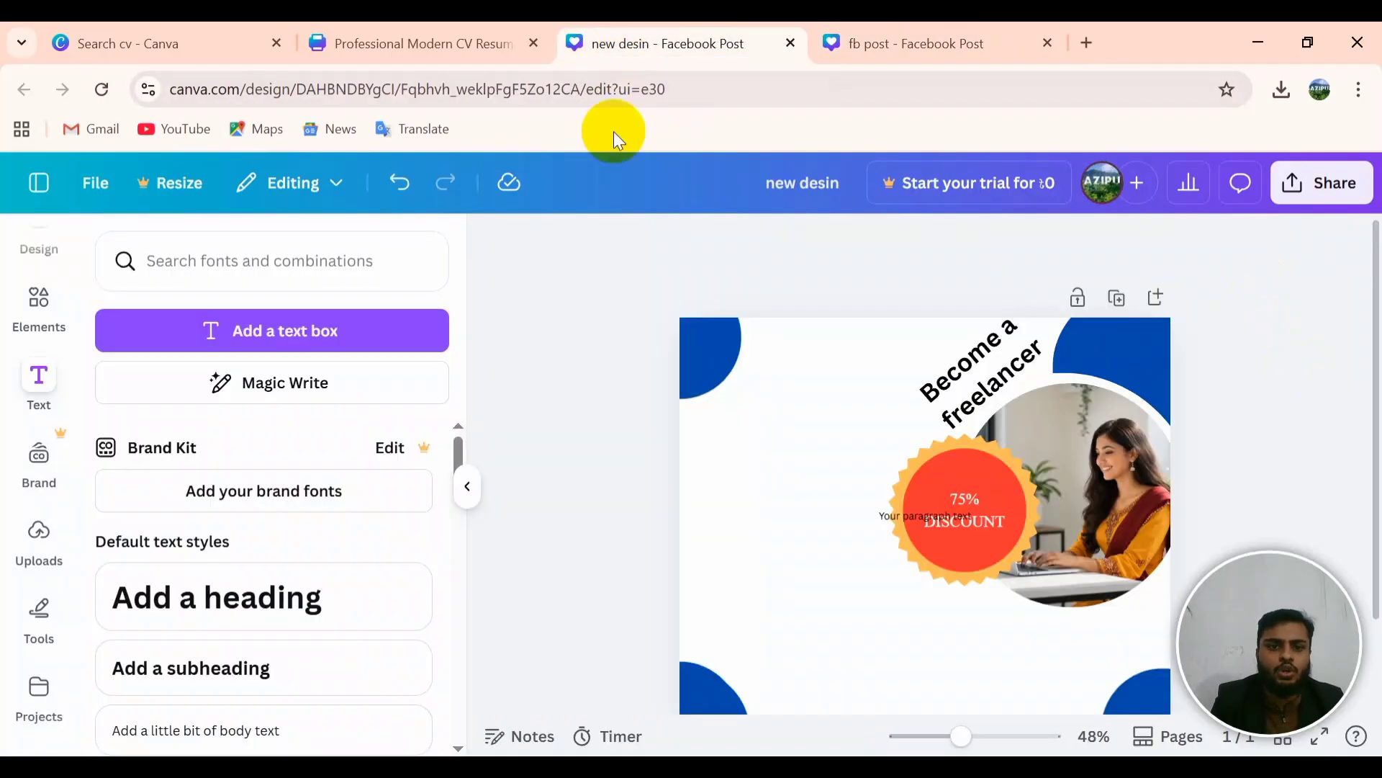
click(775, 457)
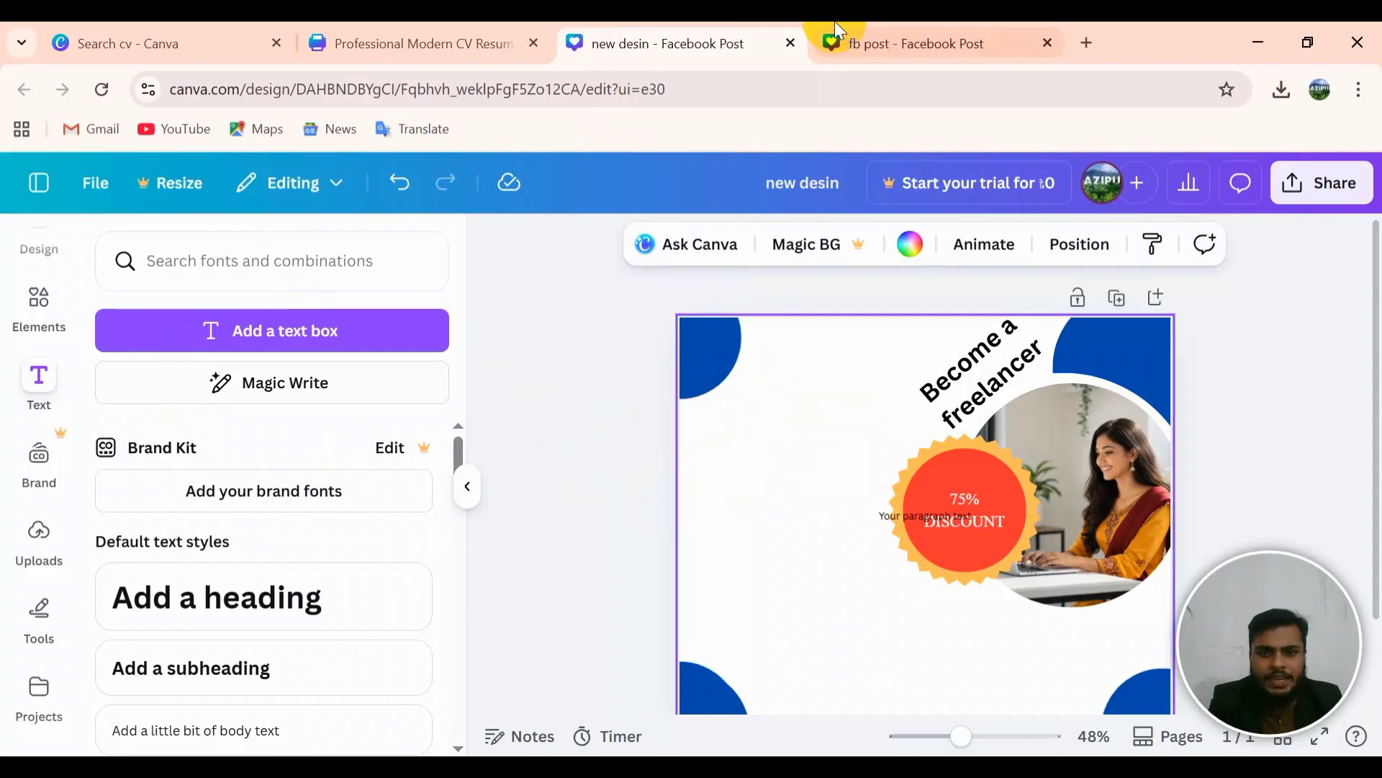
click(929, 58)
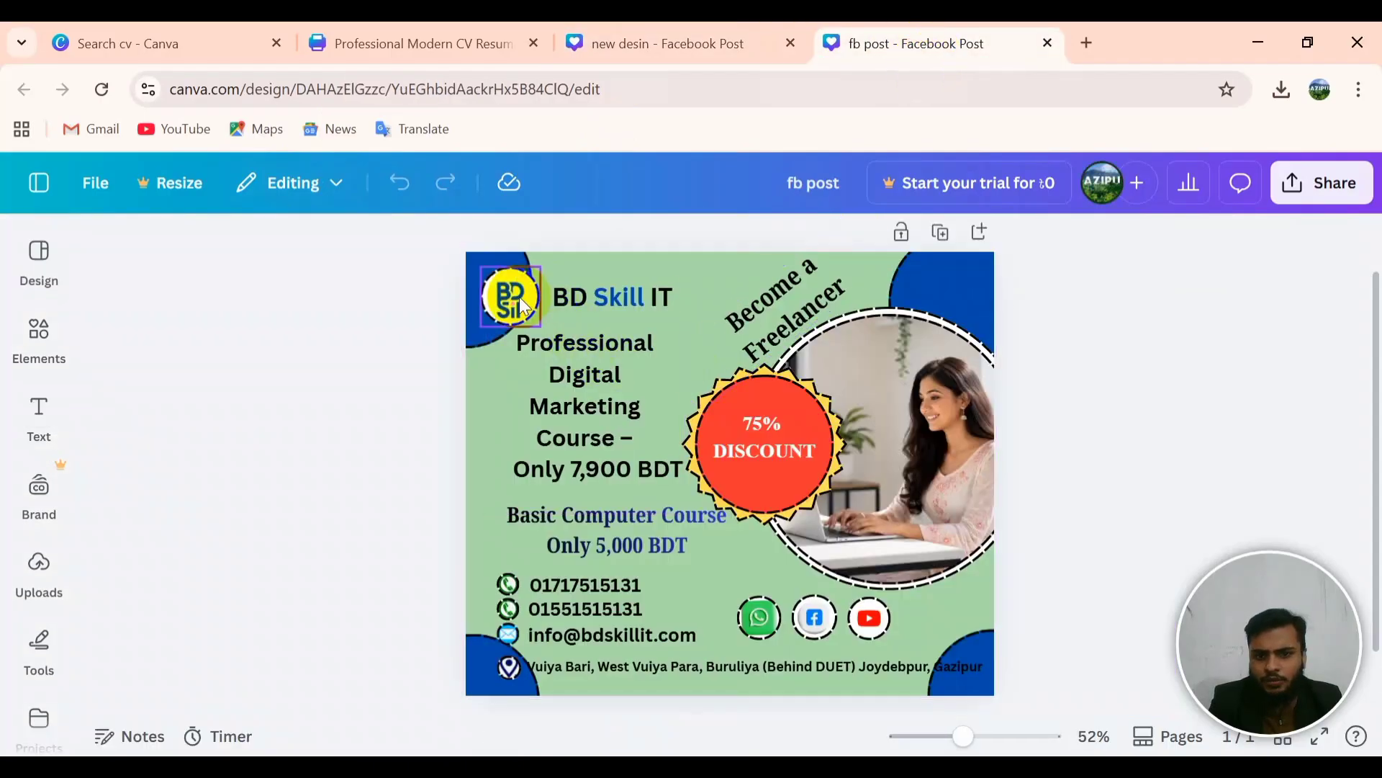
drag(520, 296, 1105, 482)
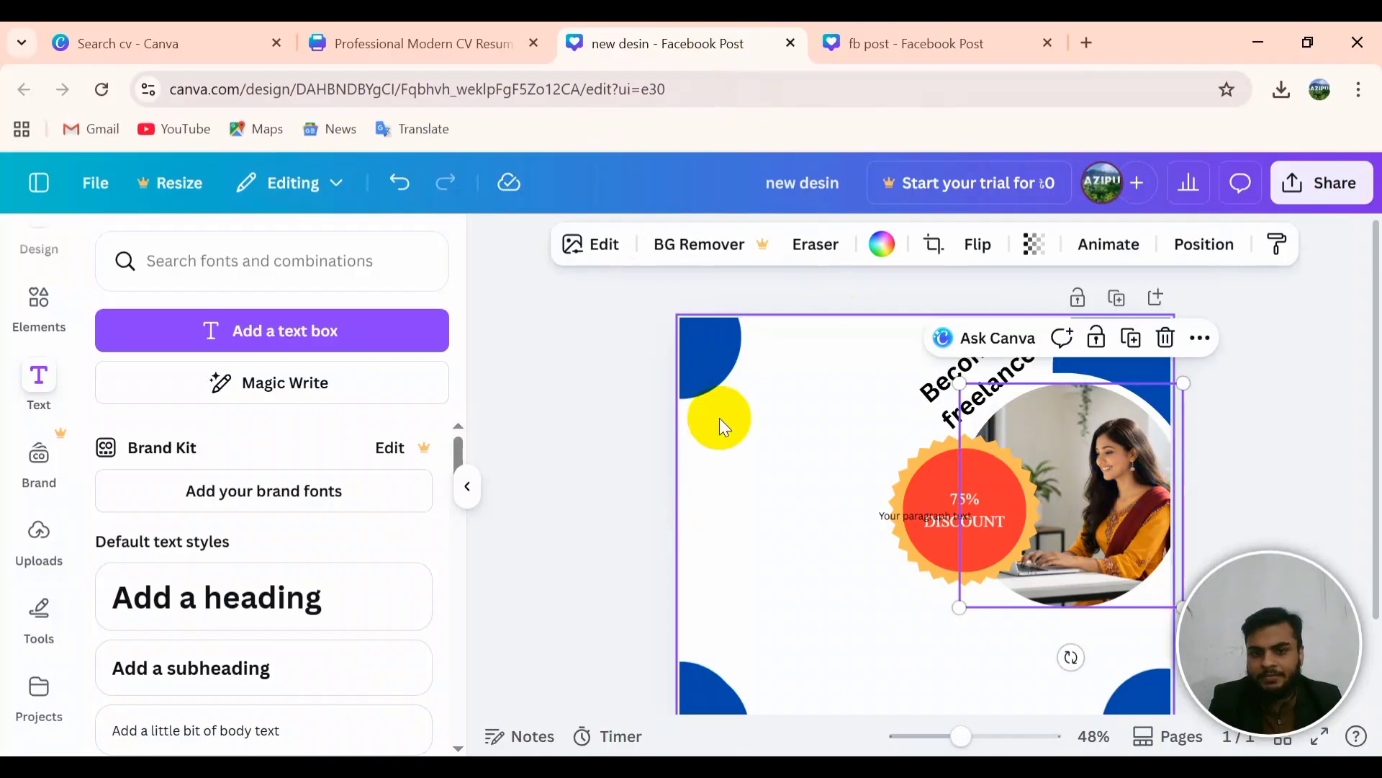
Step: Undo the logo replacing the photo and place a copy of the photo circle on the left
click(1127, 576)
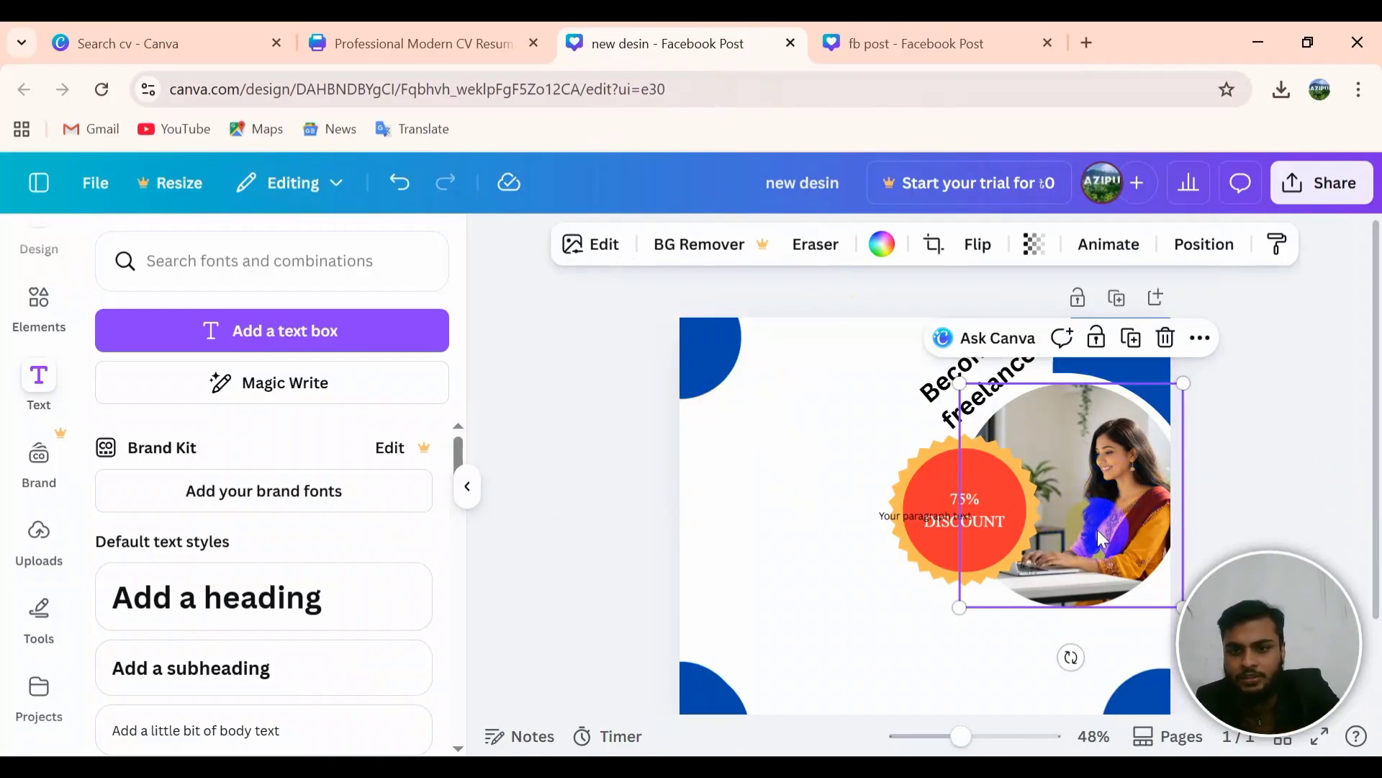
click(805, 499)
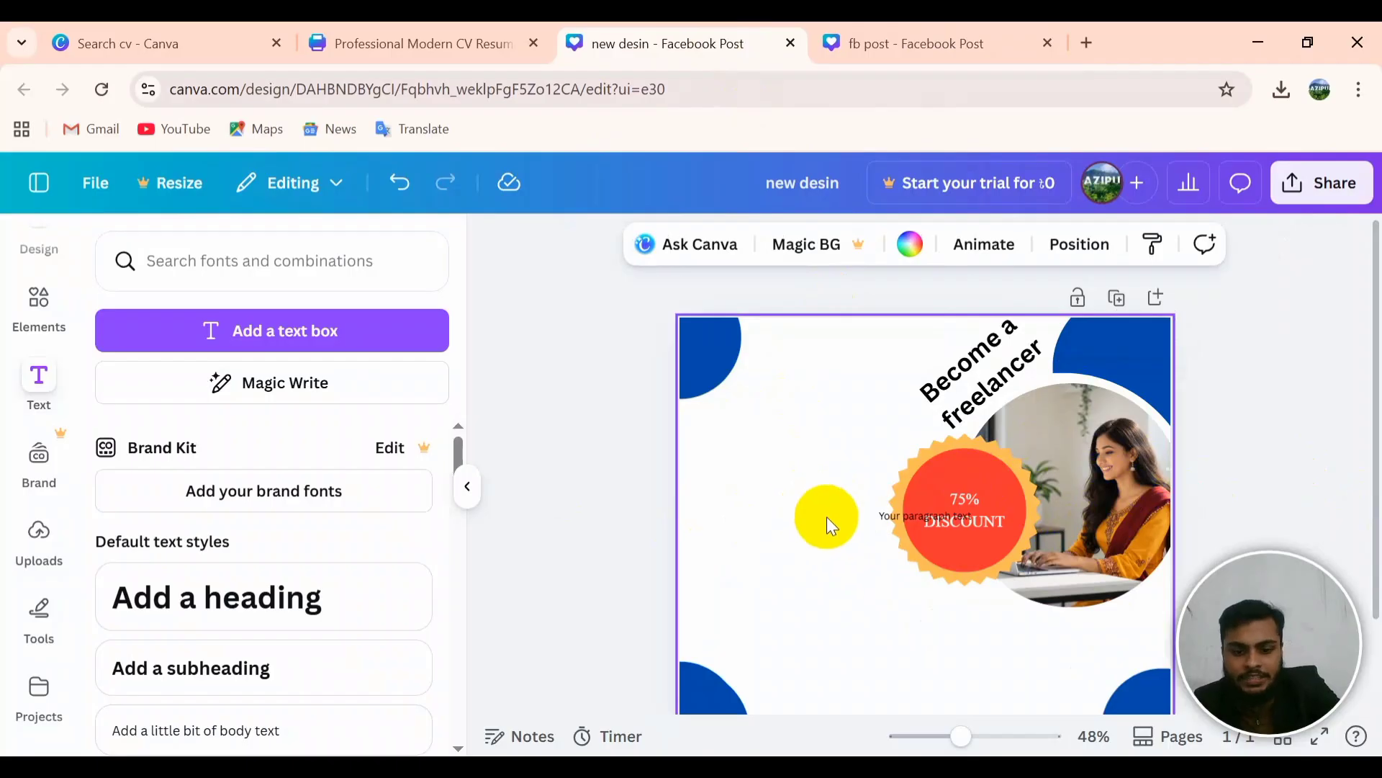
key(ctrl+z)
drag(1087, 490, 810, 509)
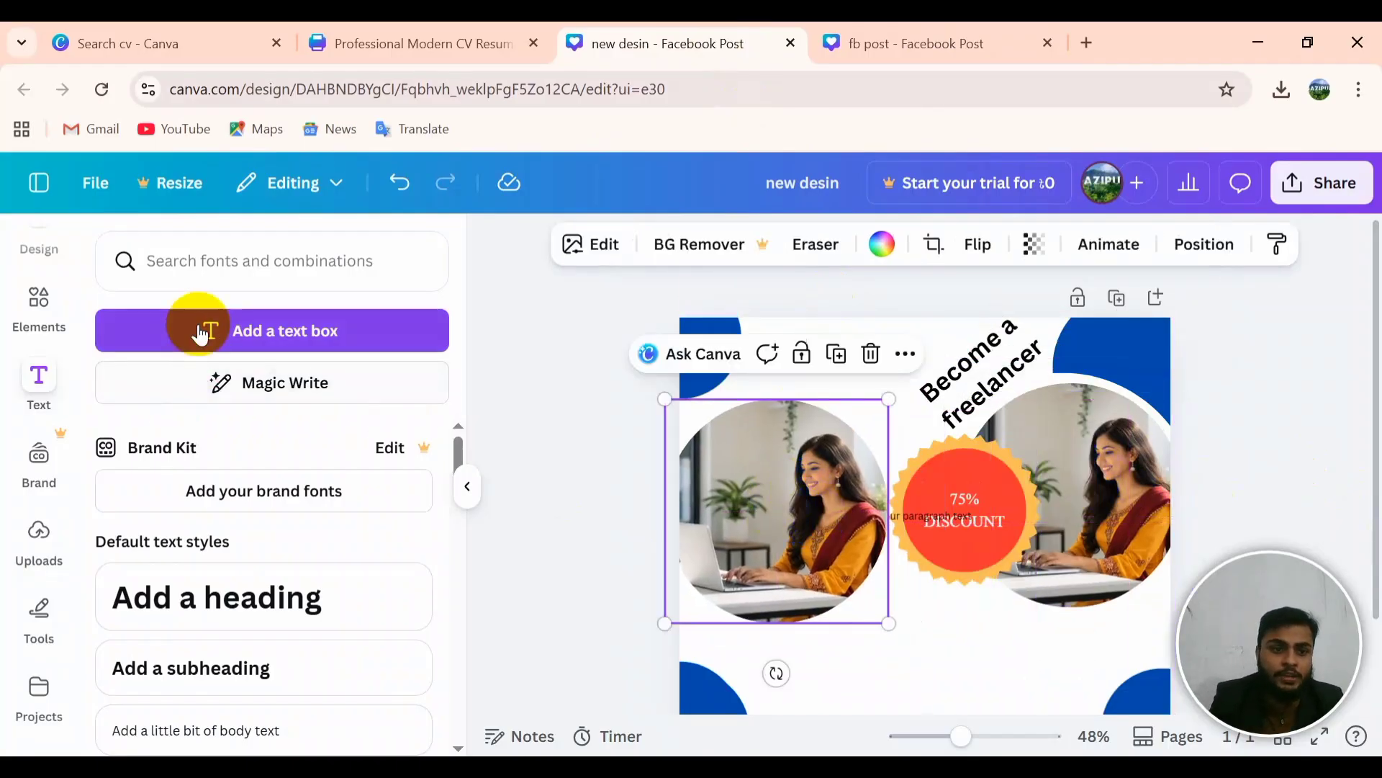
scroll(272, 565, down, 3)
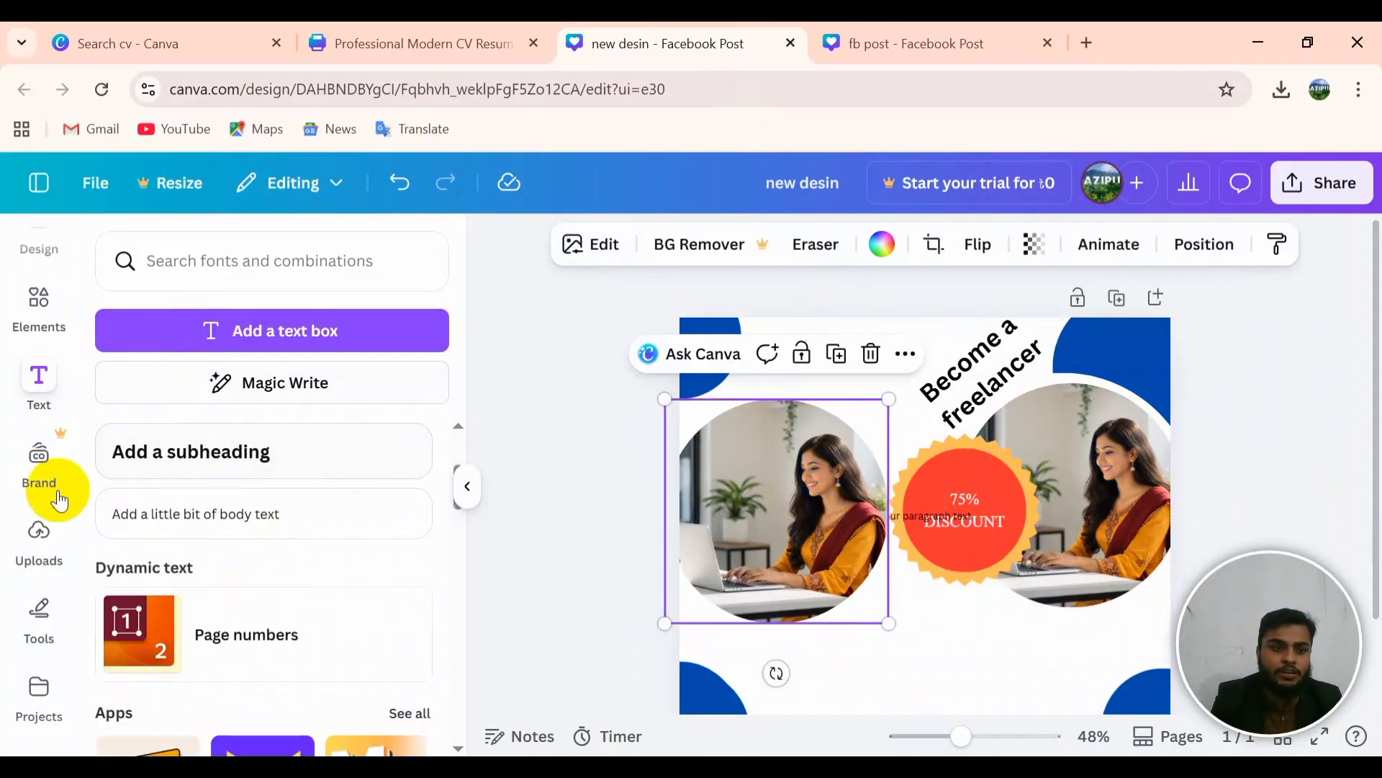
Step: Add the uploaded BD SiT logo, shrink it, and place it in the top-left corner
click(38, 531)
click(157, 637)
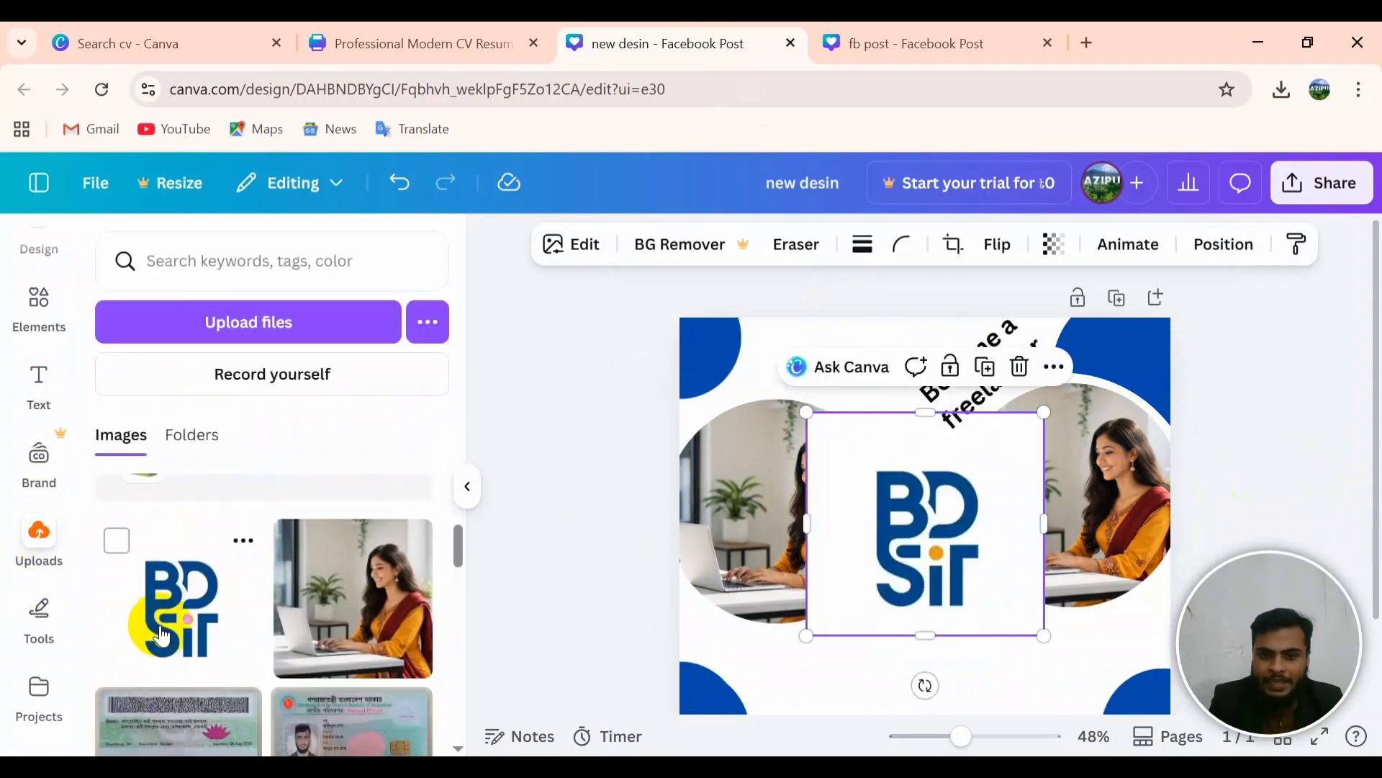
click(785, 547)
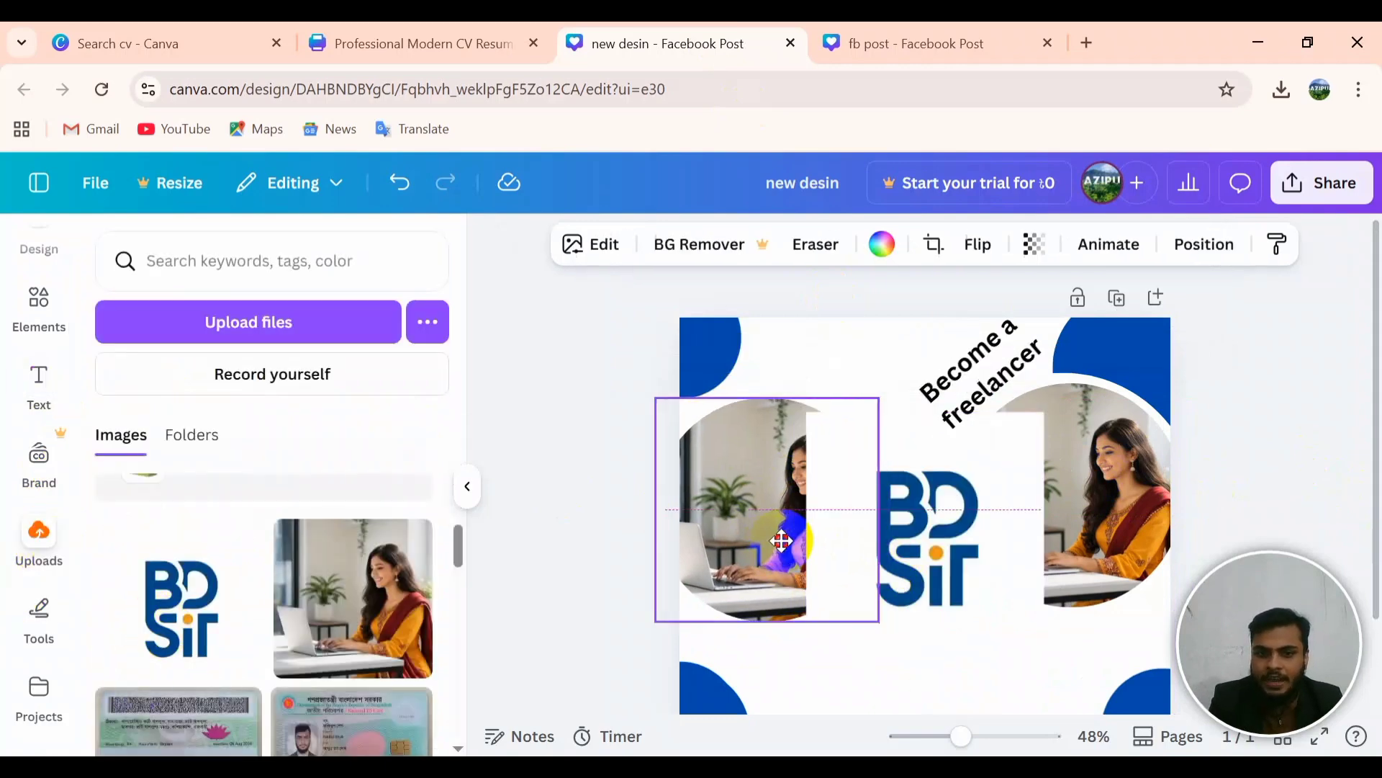
double_click(785, 549)
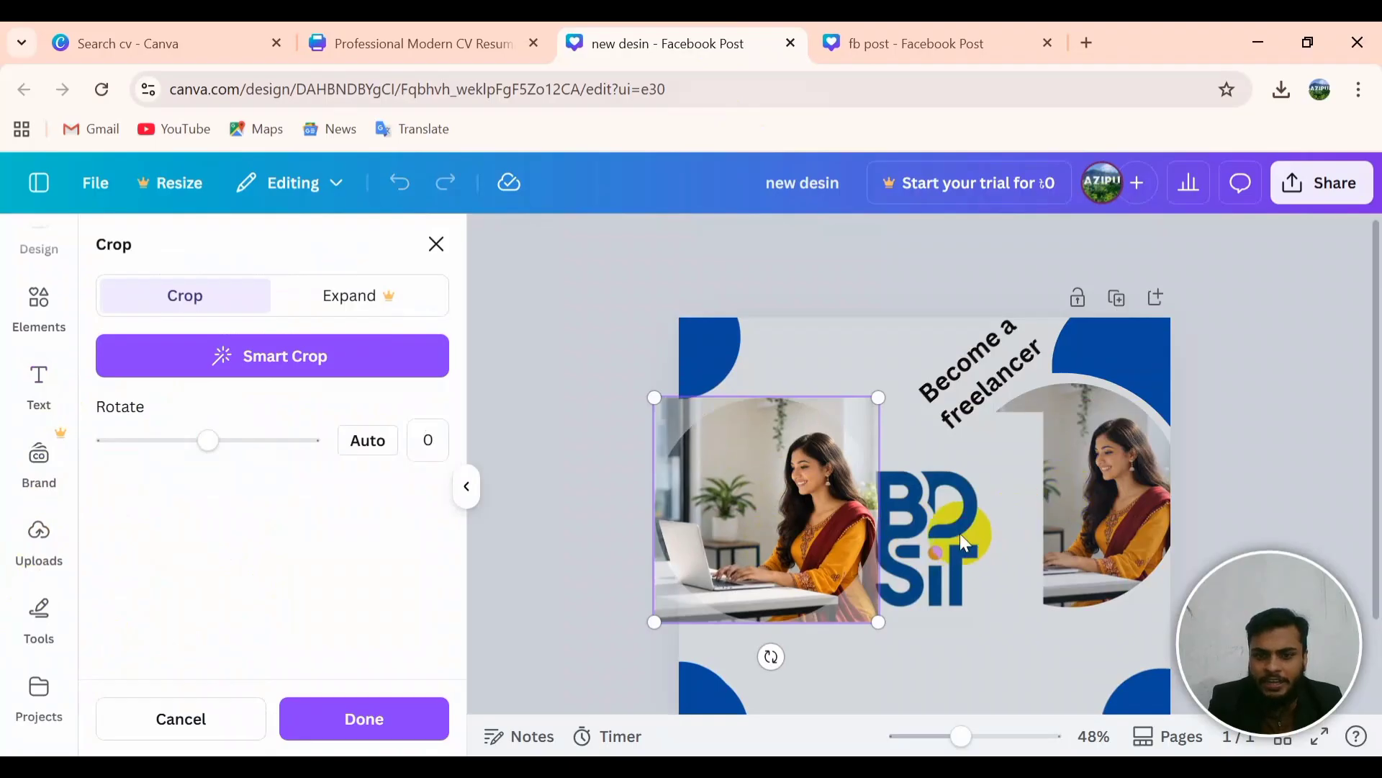
click(944, 538)
drag(945, 543, 762, 556)
drag(875, 620, 776, 514)
drag(716, 479, 740, 374)
click(531, 406)
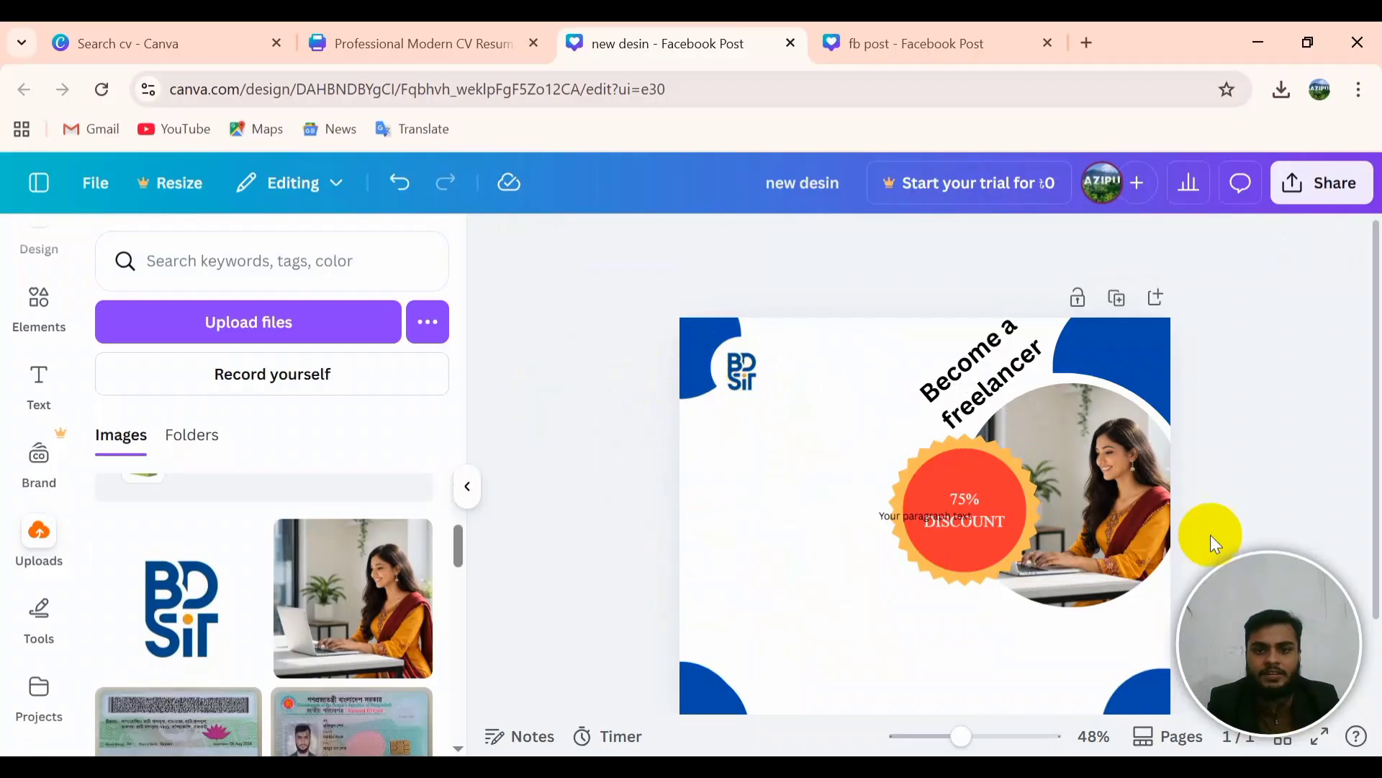
Step: Compare with the fb post design and nudge the BD SiT logo slightly left
click(739, 369)
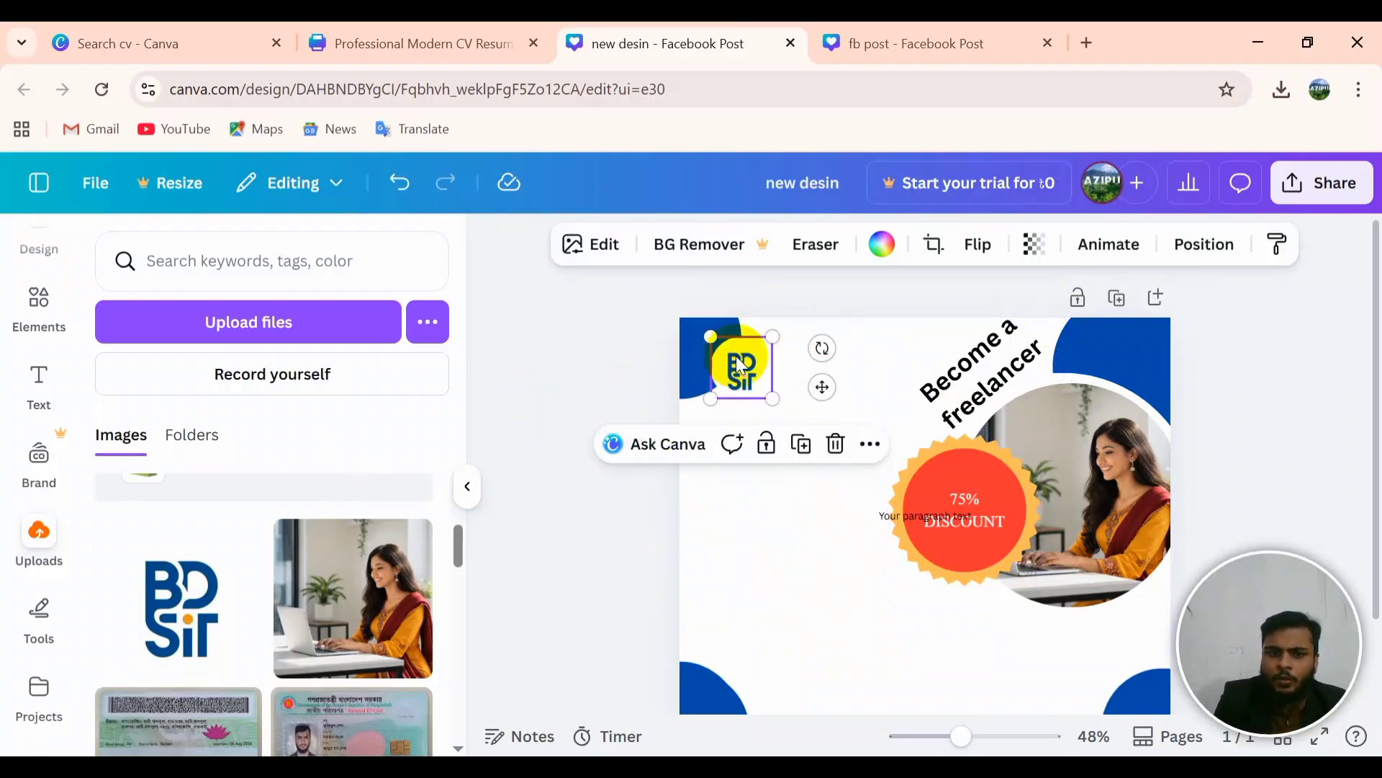
click(580, 367)
click(866, 45)
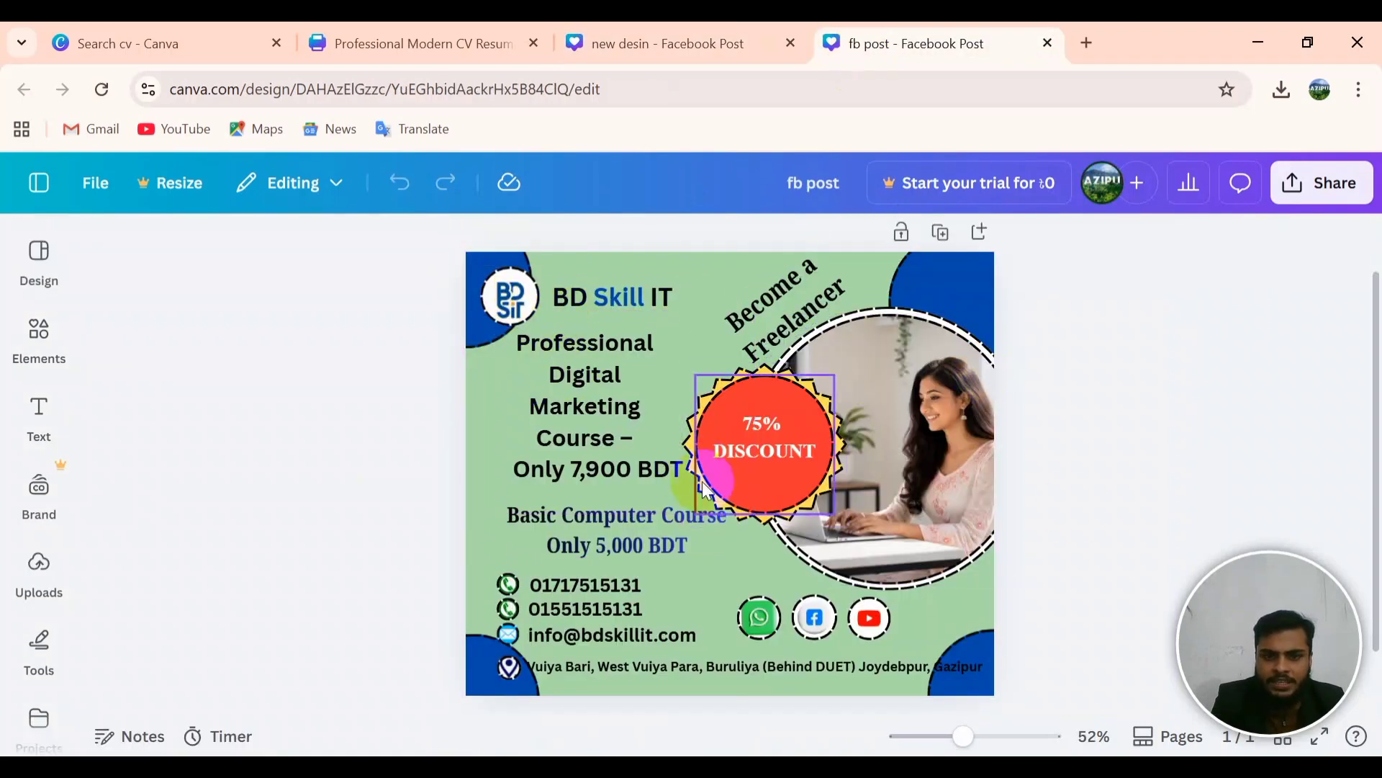
click(666, 43)
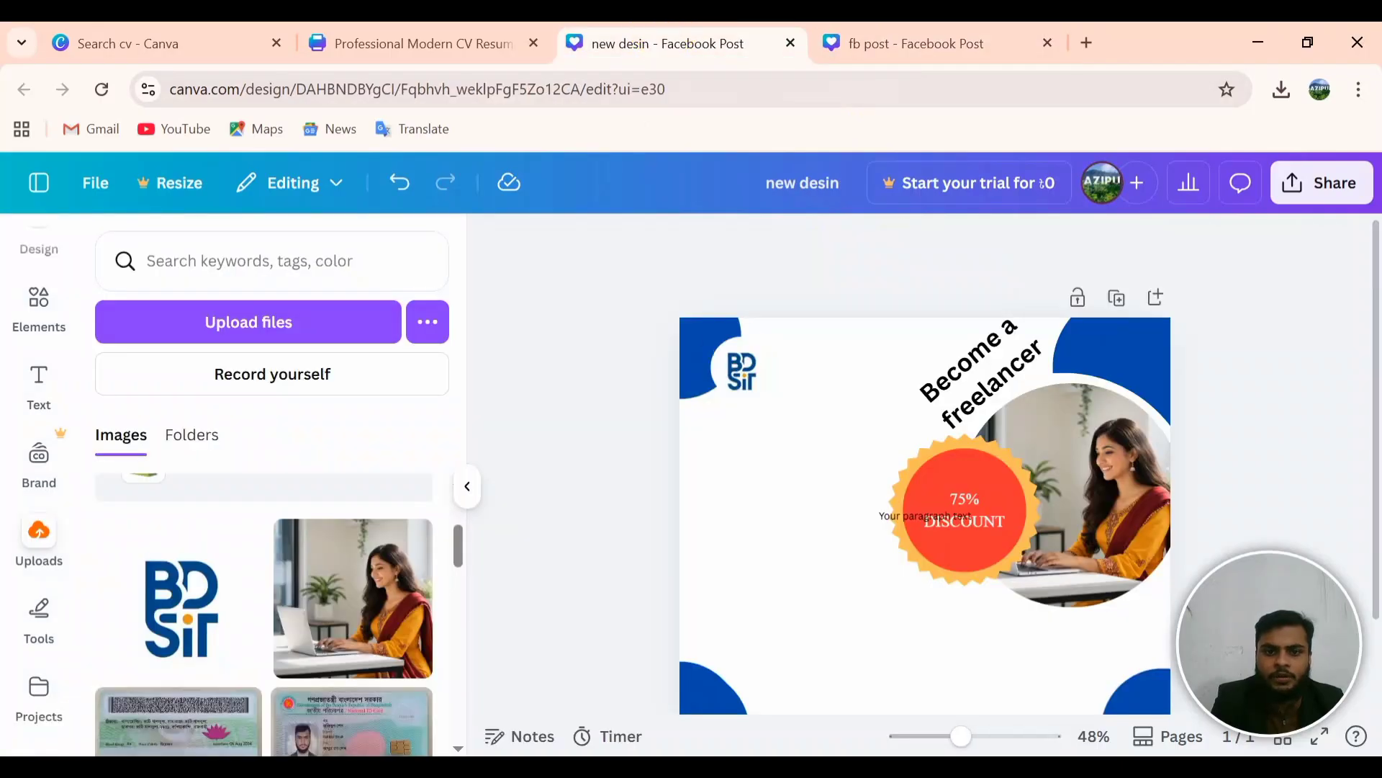
drag(741, 371, 728, 367)
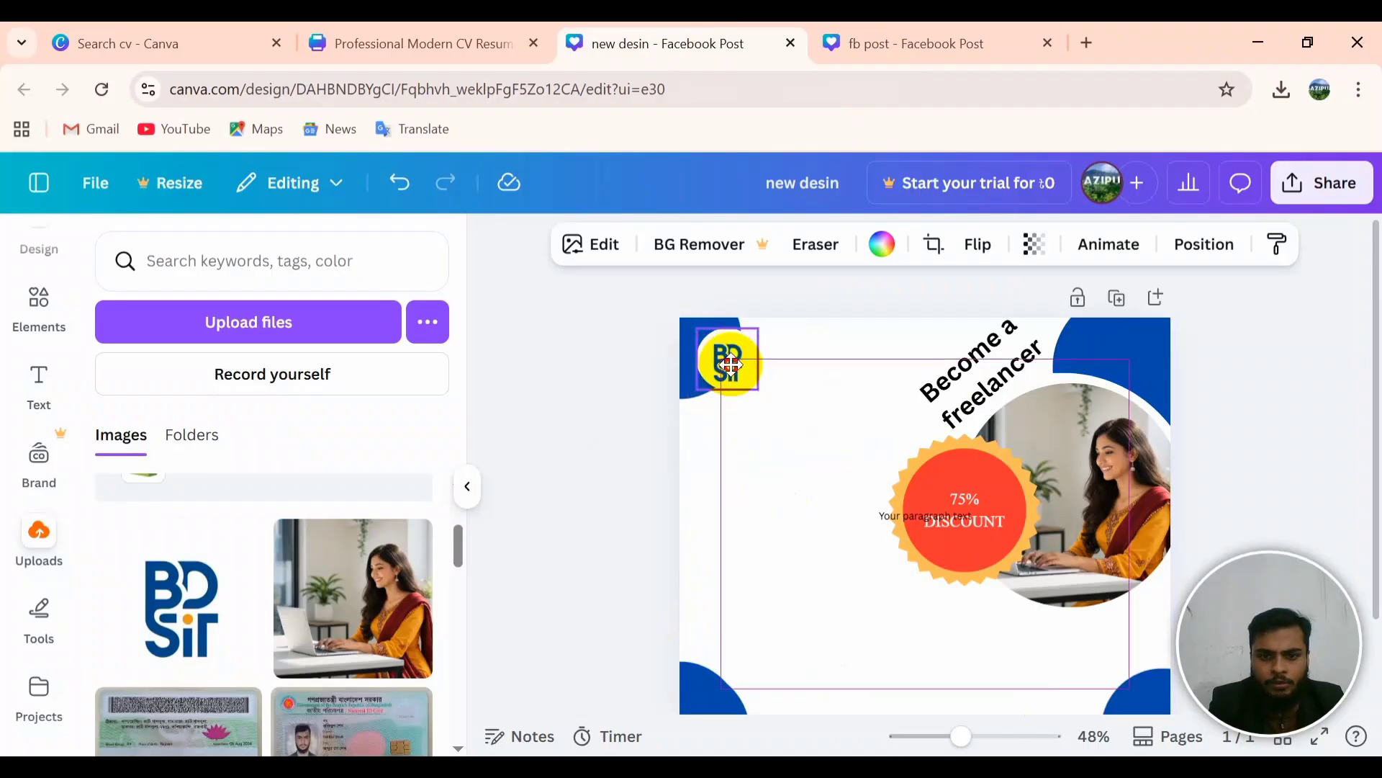
click(778, 472)
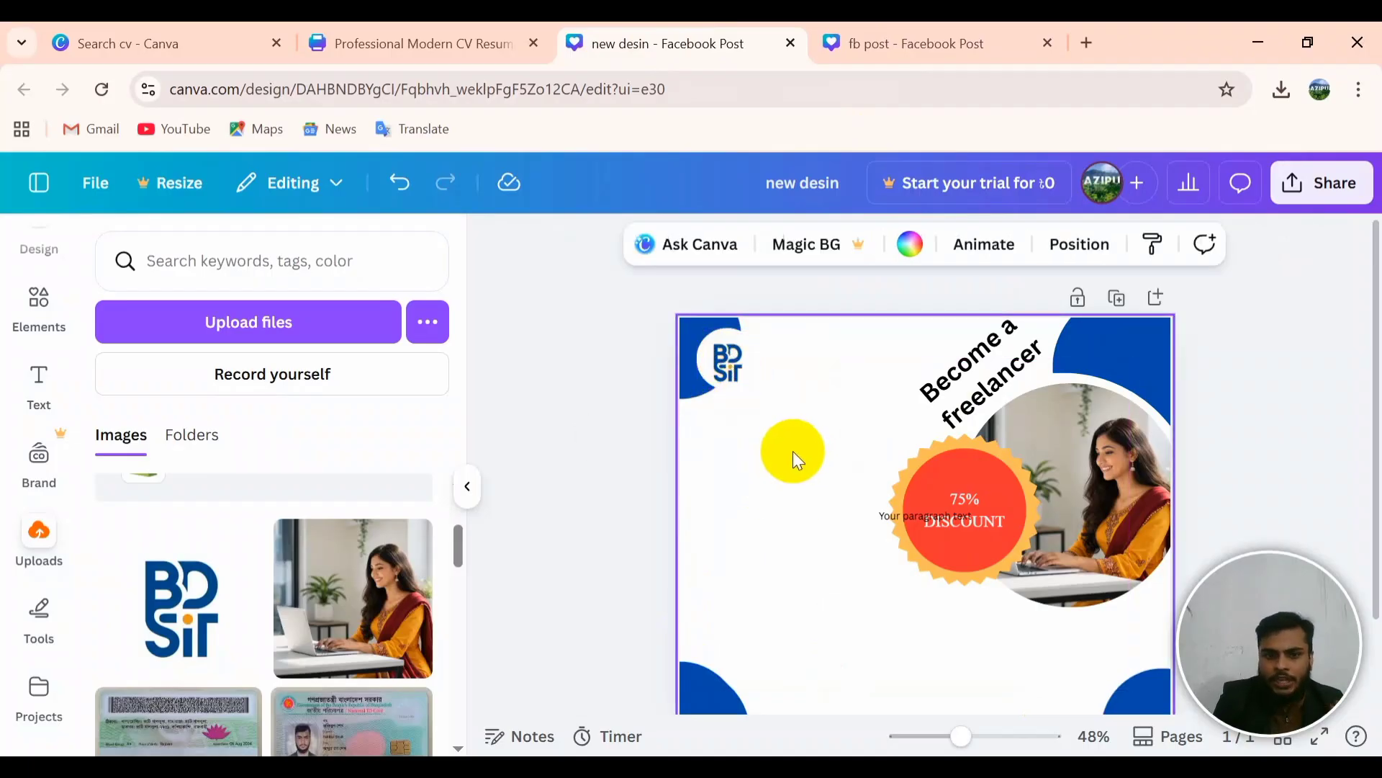
Step: Add a body text box and copy the 'BD Skill IT' name from the fb post design
click(42, 398)
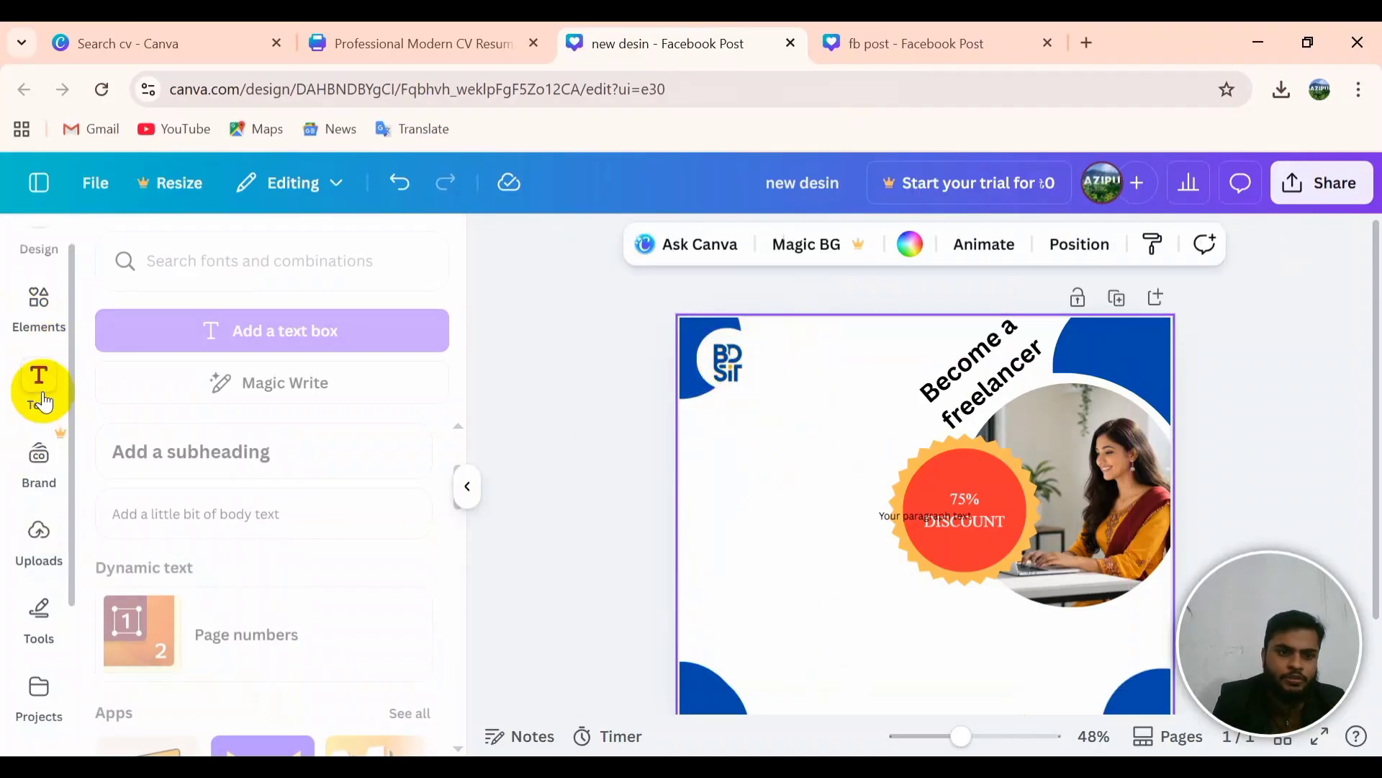
drag(929, 533, 920, 526)
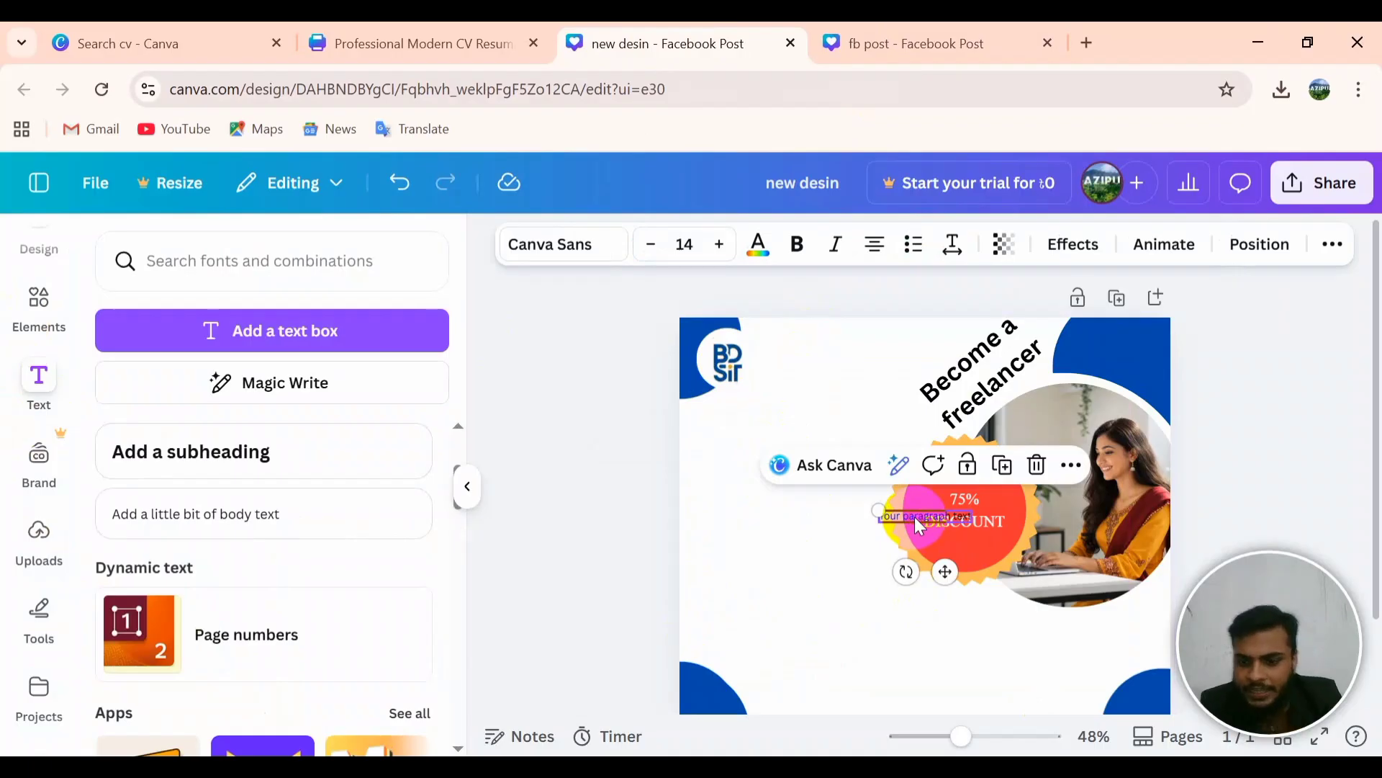
key(Delete)
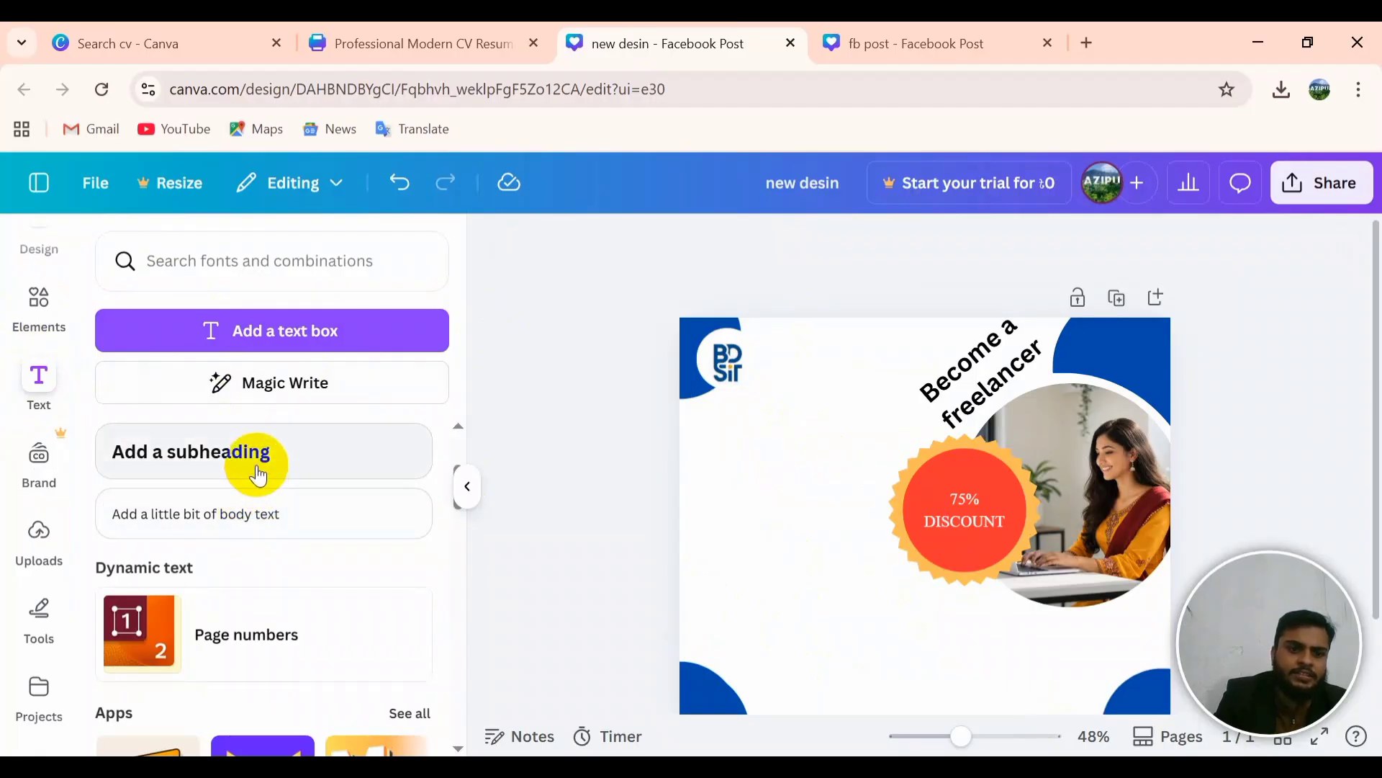
click(263, 515)
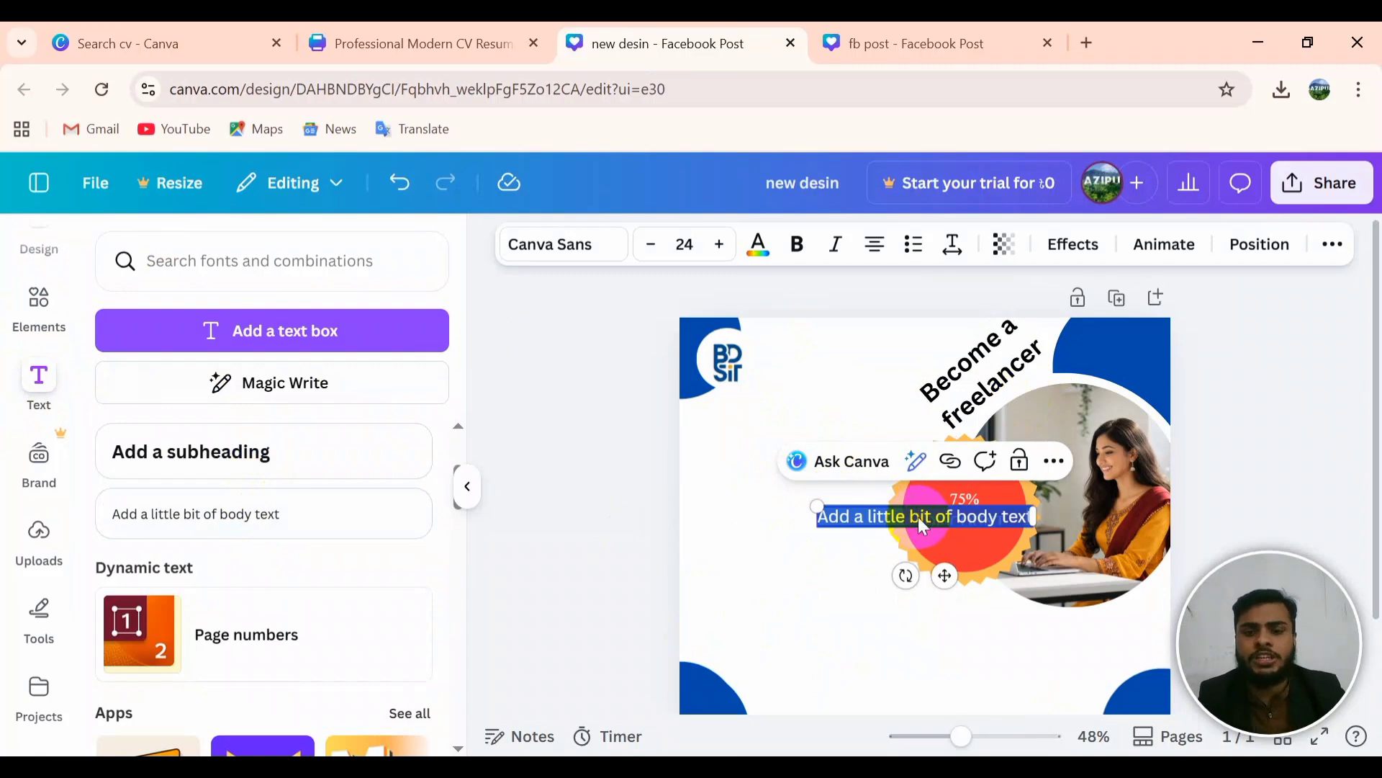
click(962, 36)
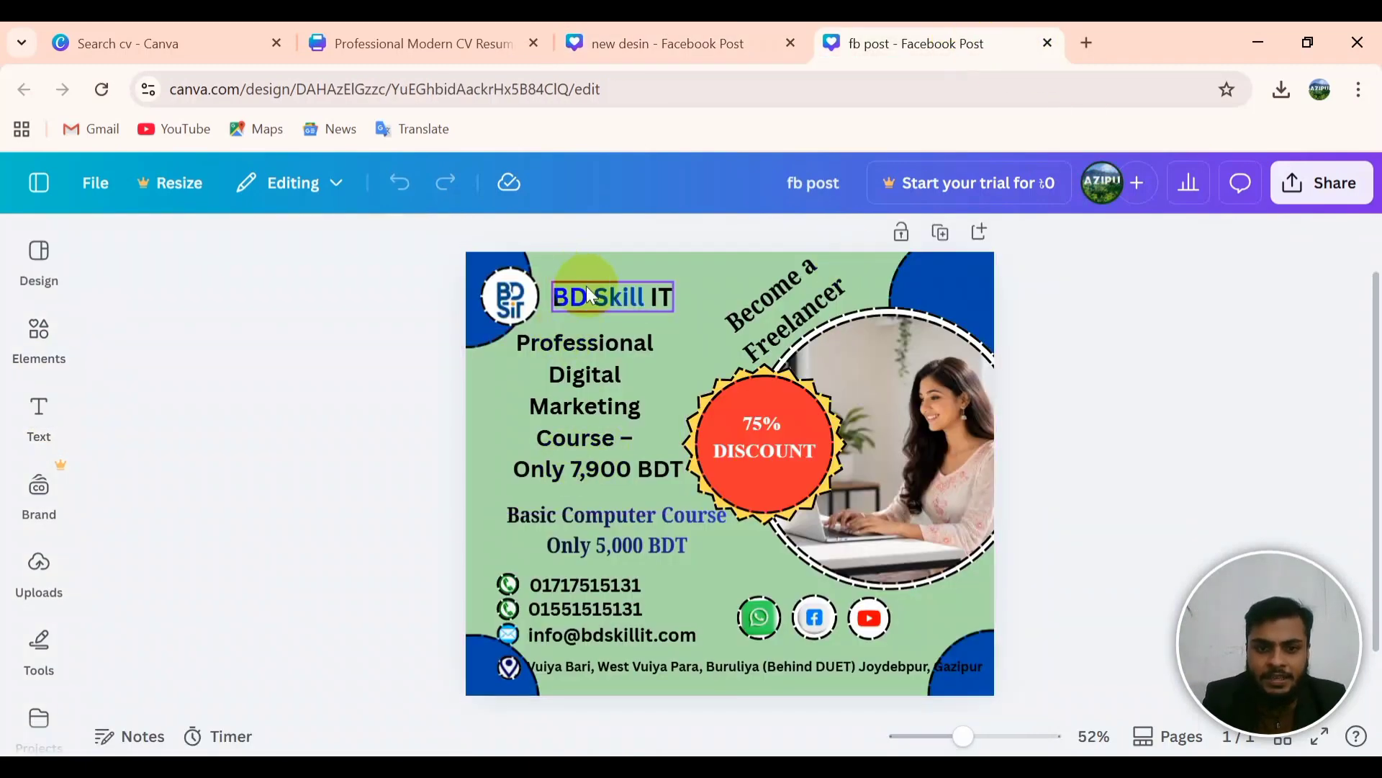
click(656, 291)
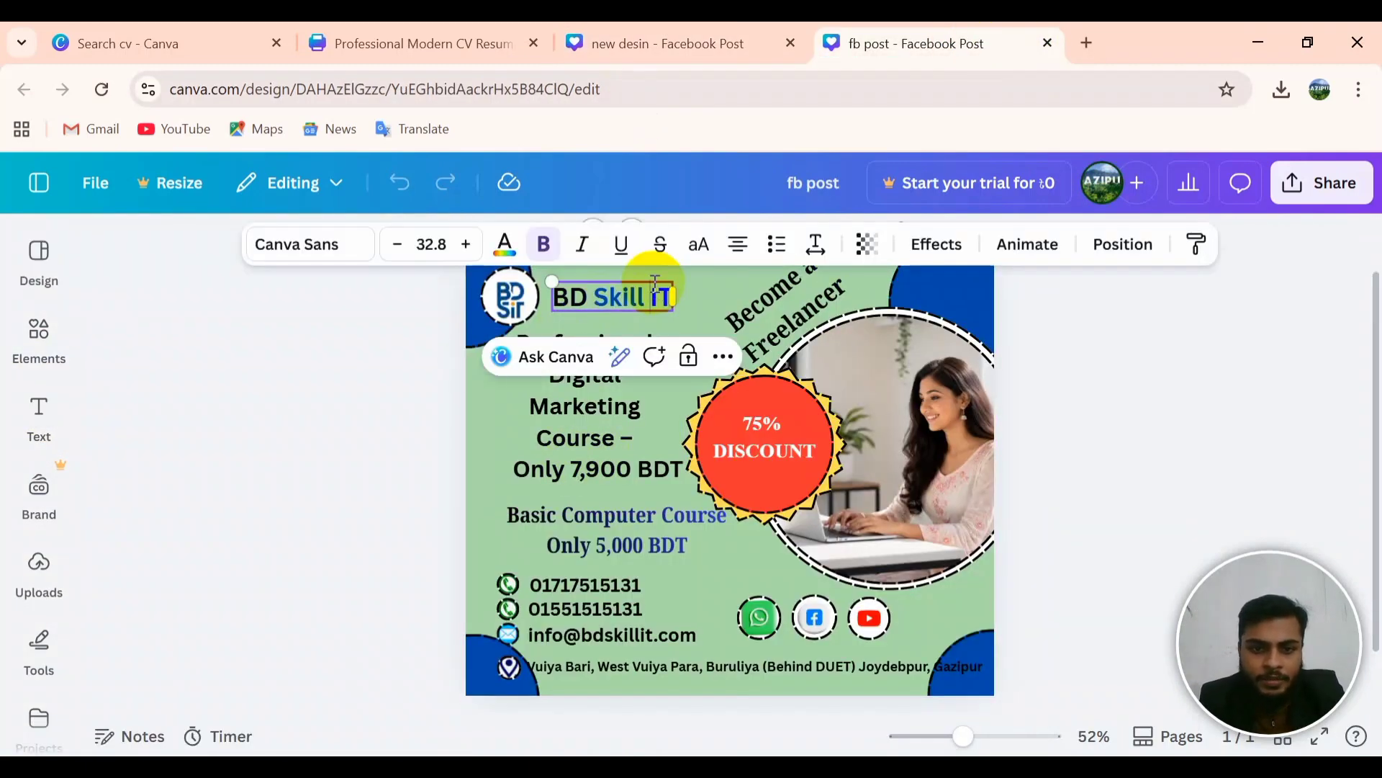
click(654, 288)
key(ctrl+c)
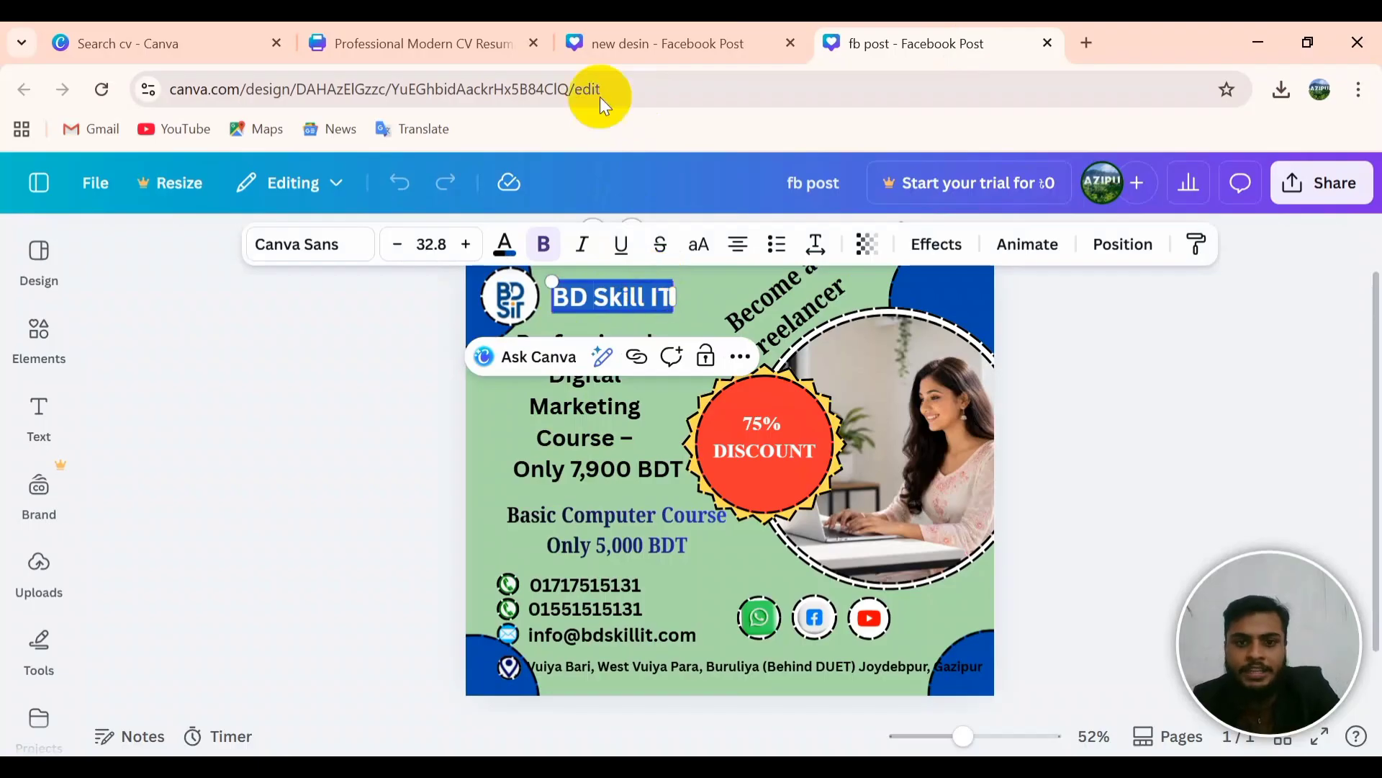
click(581, 40)
Step: Replace the body text placeholder with the pasted 'BD Skill IT' name
click(929, 517)
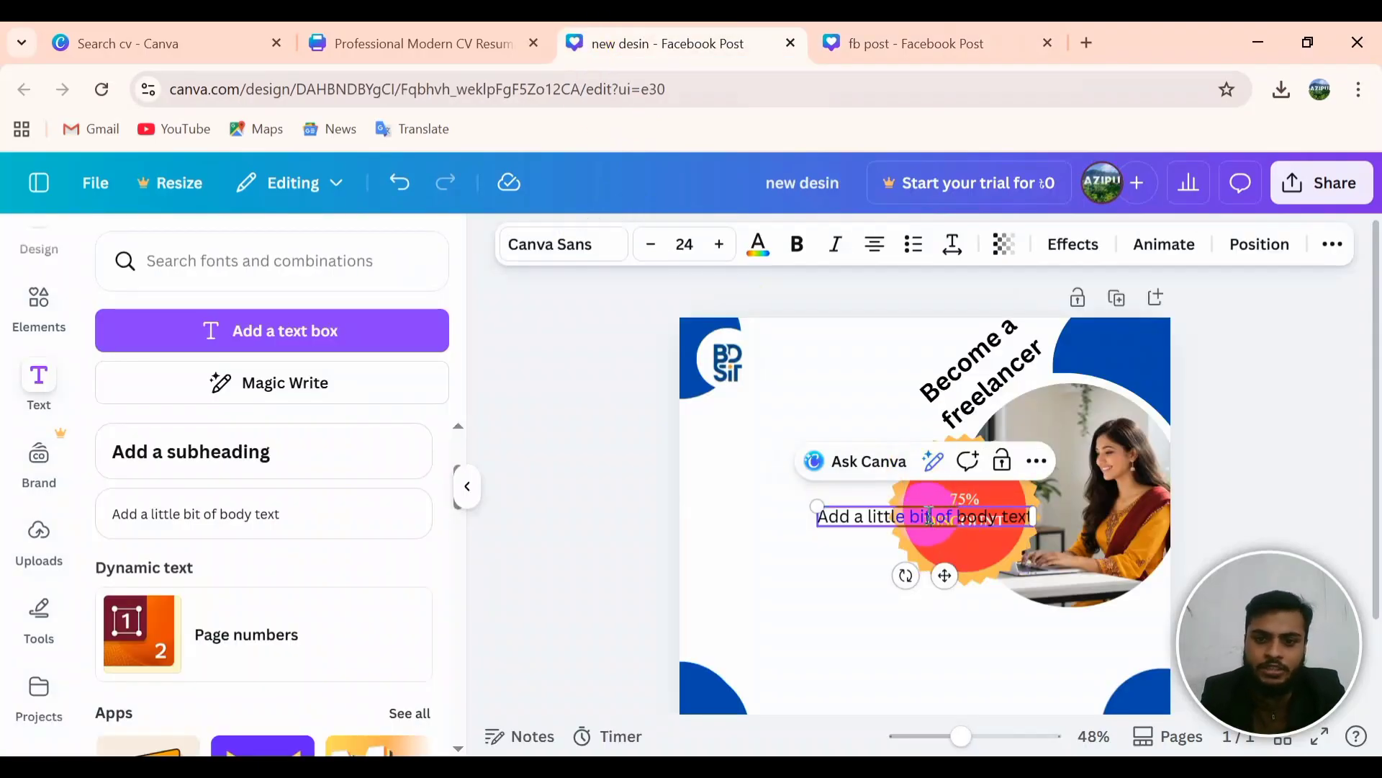
drag(931, 508, 1034, 537)
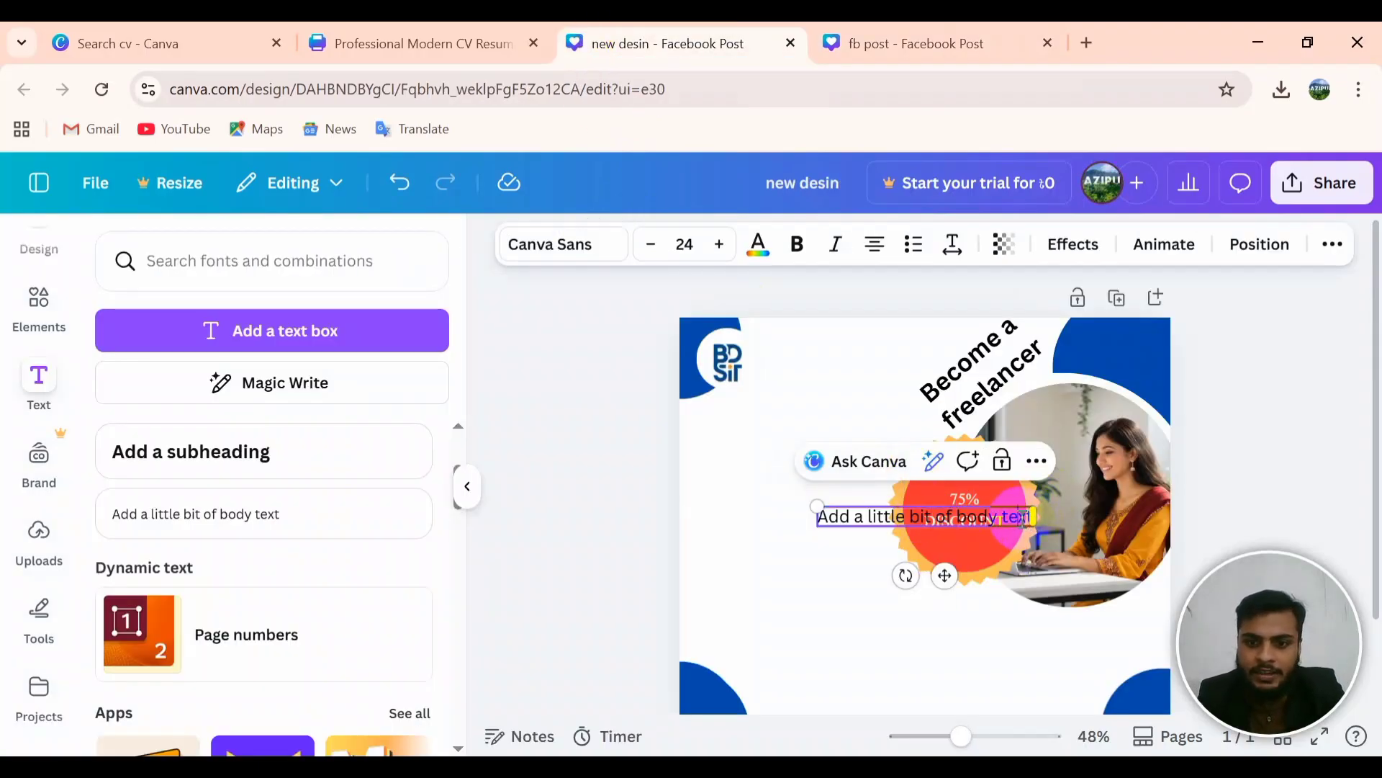
key(BackSpace)
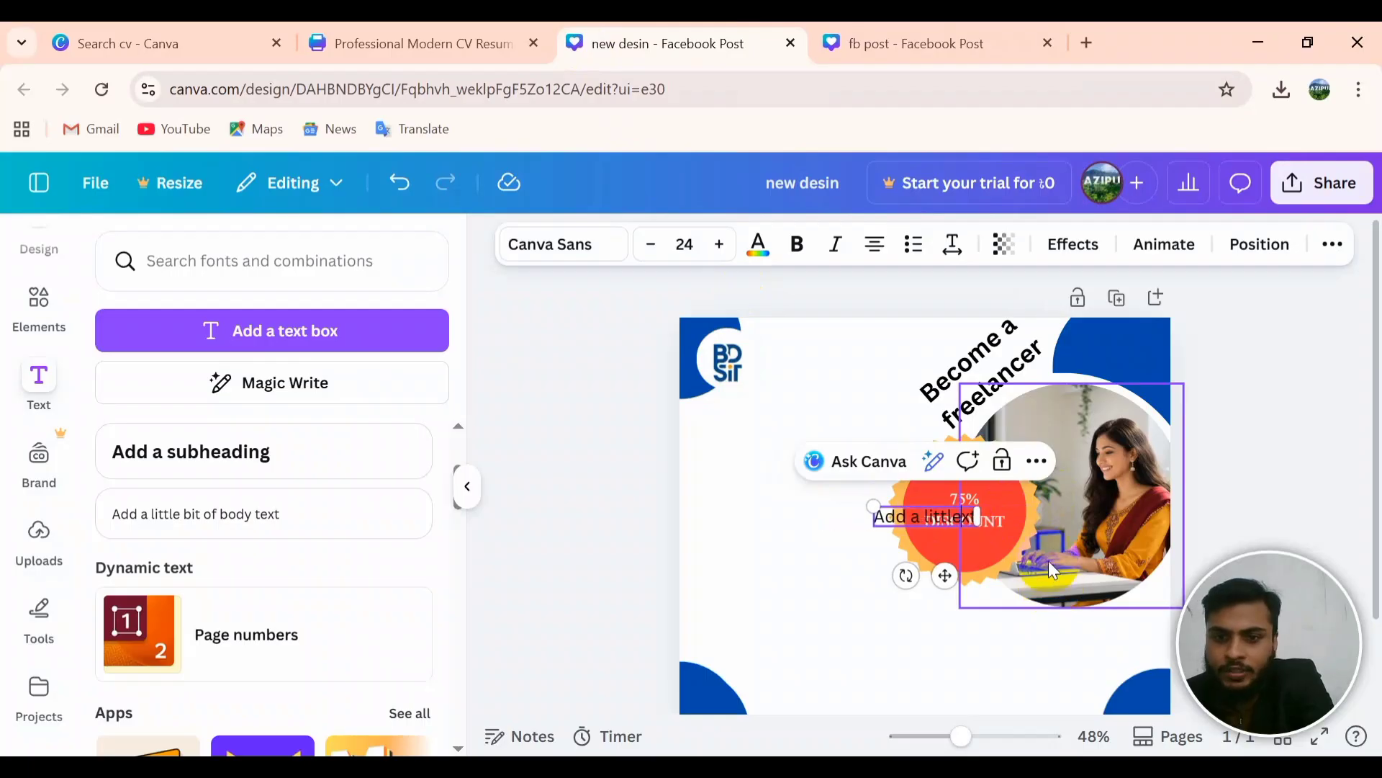
key(BackSpace)
key(BackSpace)
key(BackSpace)
key(BackSpace)
key(BackSpace)
key(BackSpace)
key(BackSpace)
key(BackSpace)
key(BackSpace)
key(BackSpace)
key(BackSpace)
key(BackSpace)
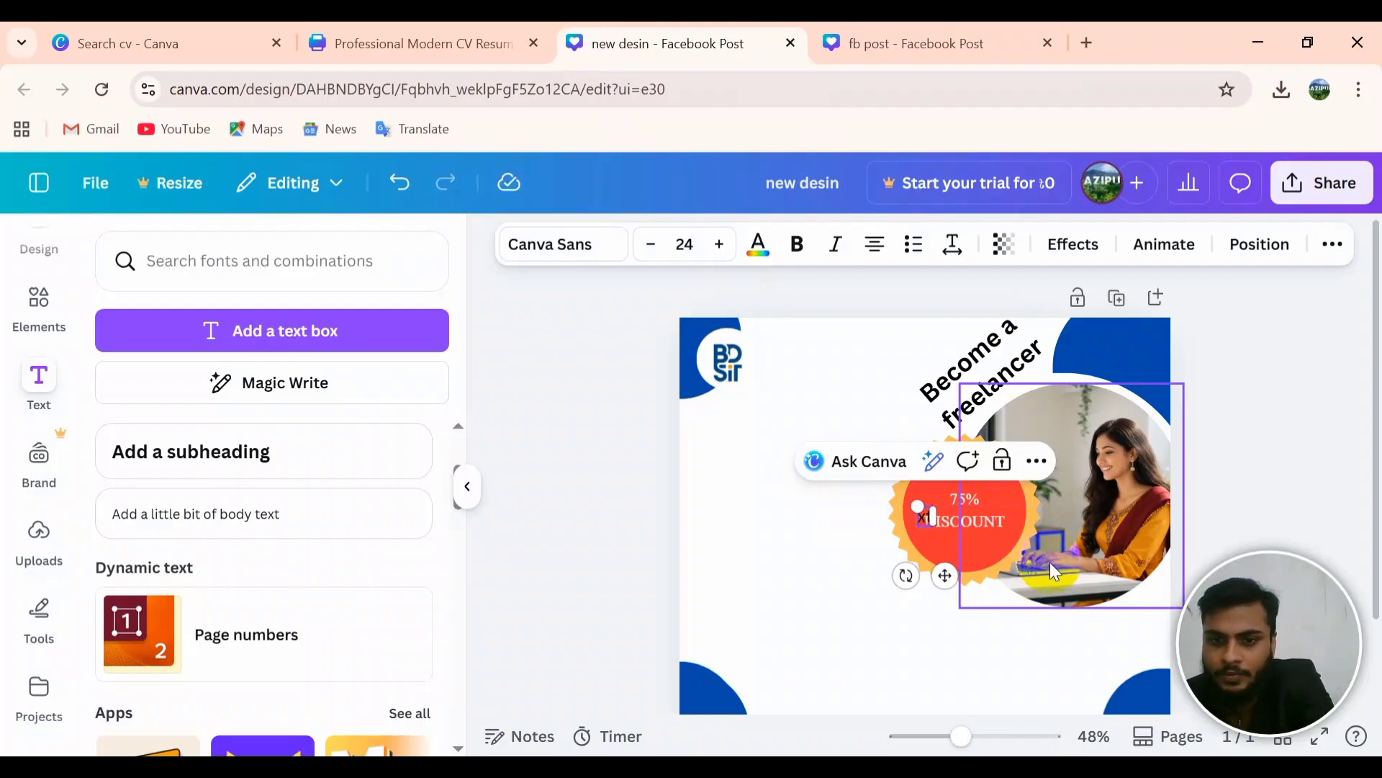
key(BackSpace)
key(BackSpace)
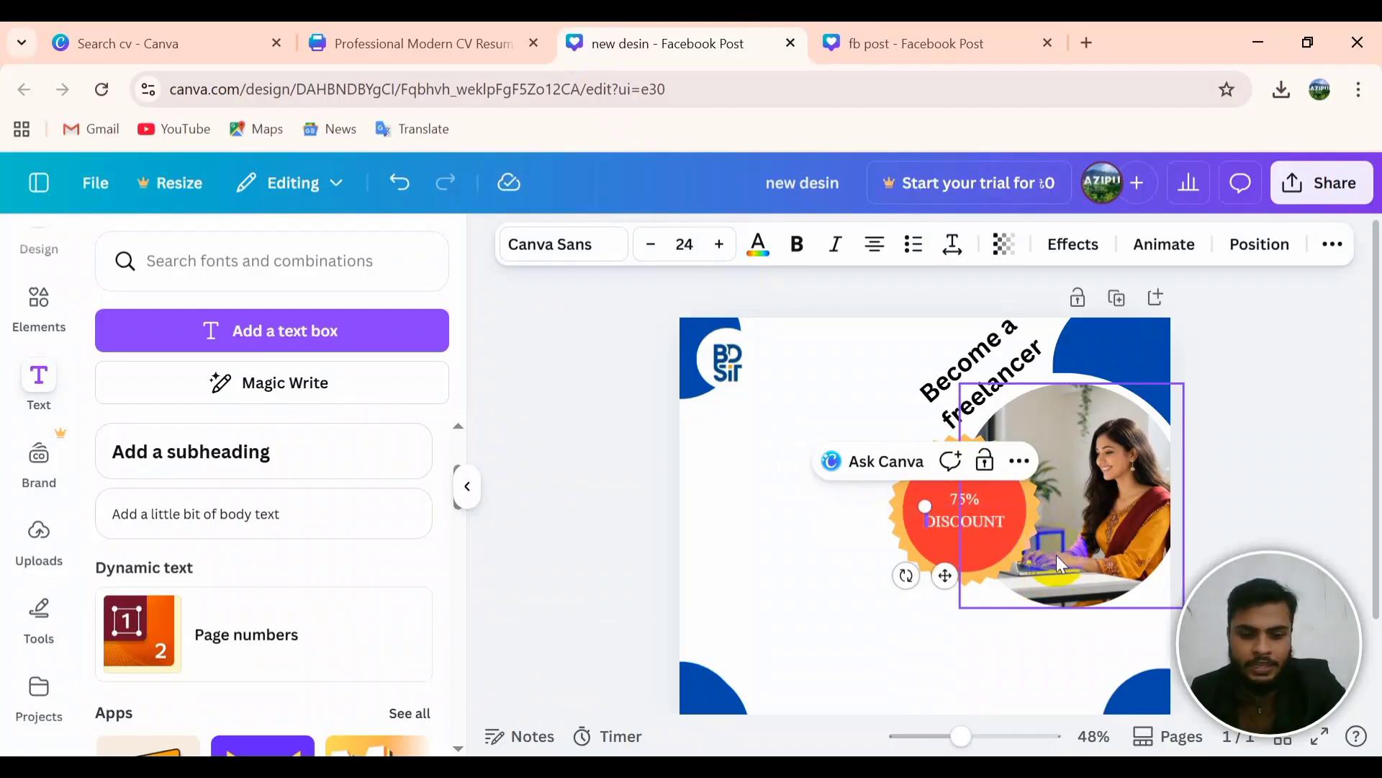
key(ctrl+v)
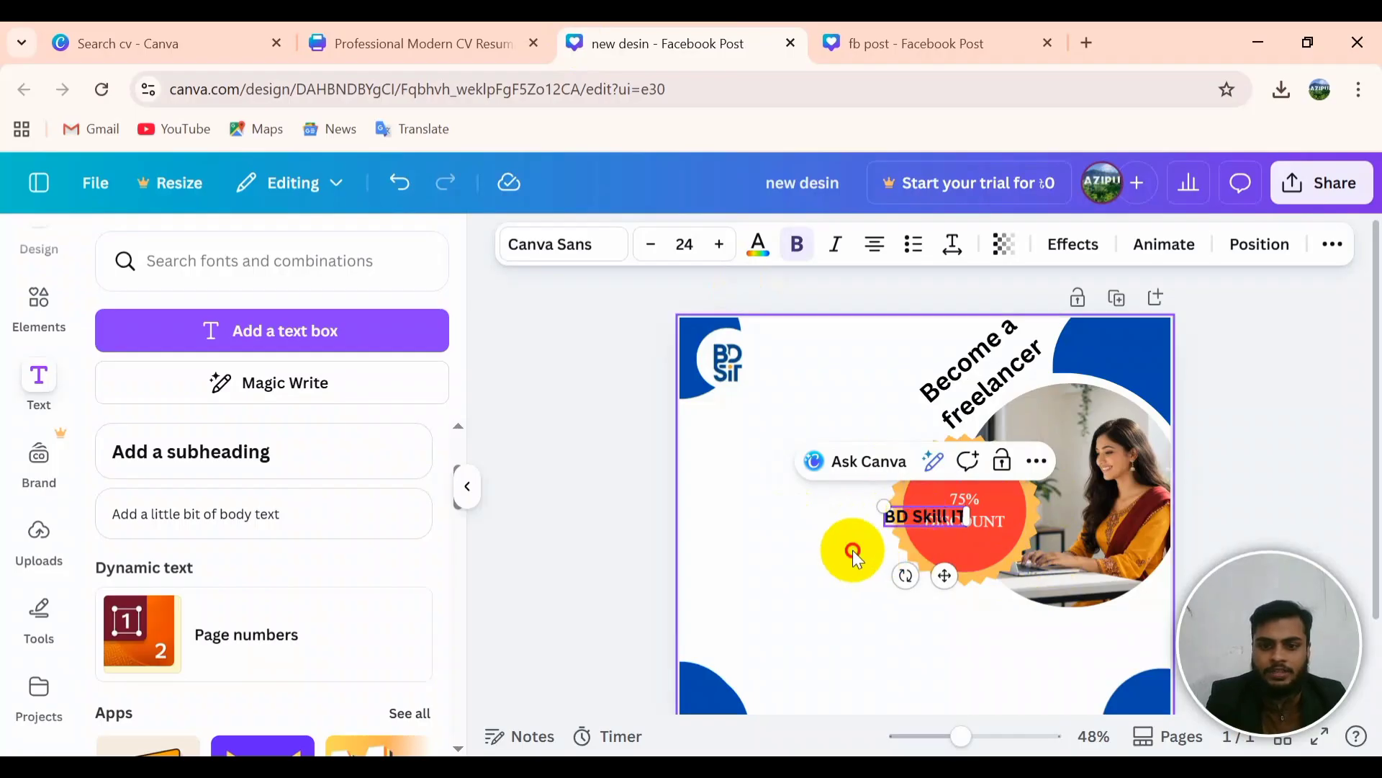
Step: Position 'BD Skill IT' beside the logo, widen its box, and nudge it slightly up
drag(926, 520, 810, 367)
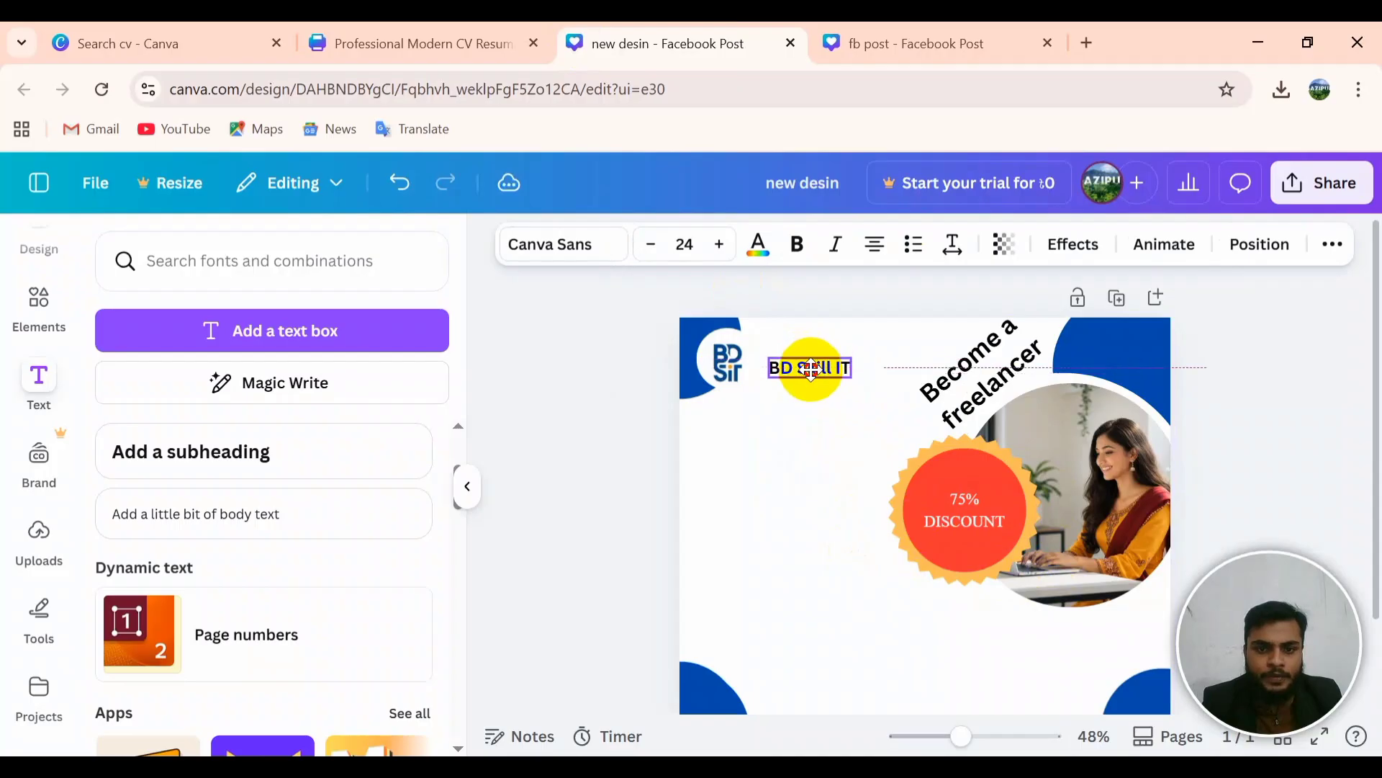
click(749, 567)
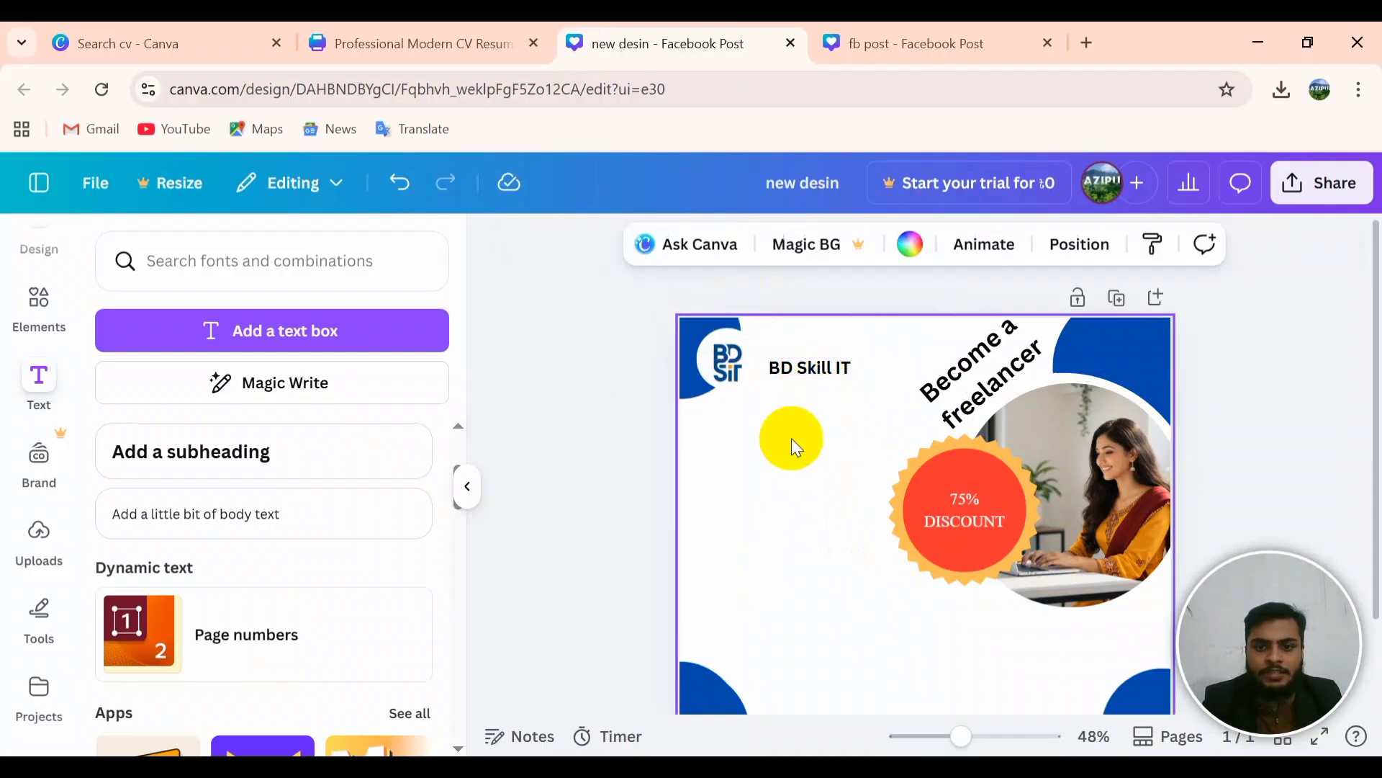
double_click(797, 370)
click(797, 370)
double_click(851, 371)
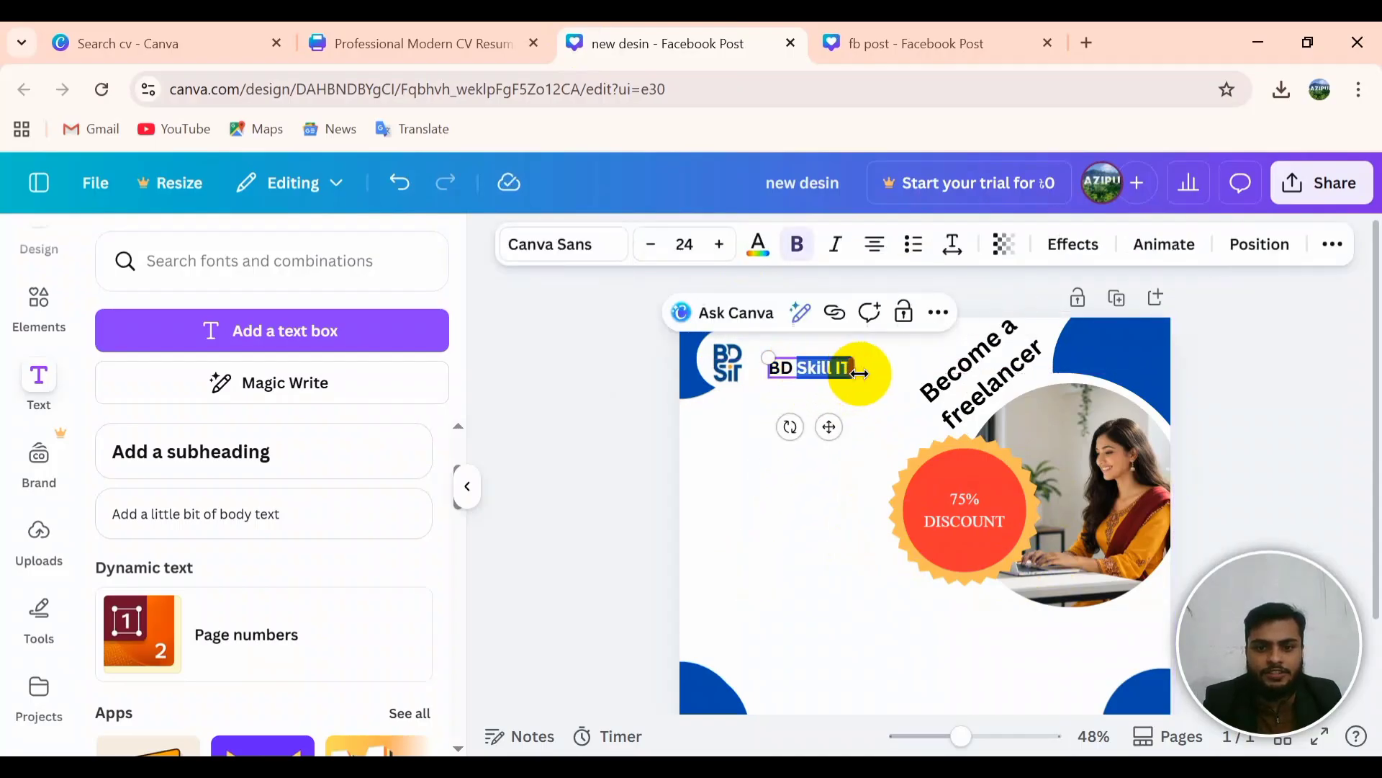
click(844, 427)
click(837, 368)
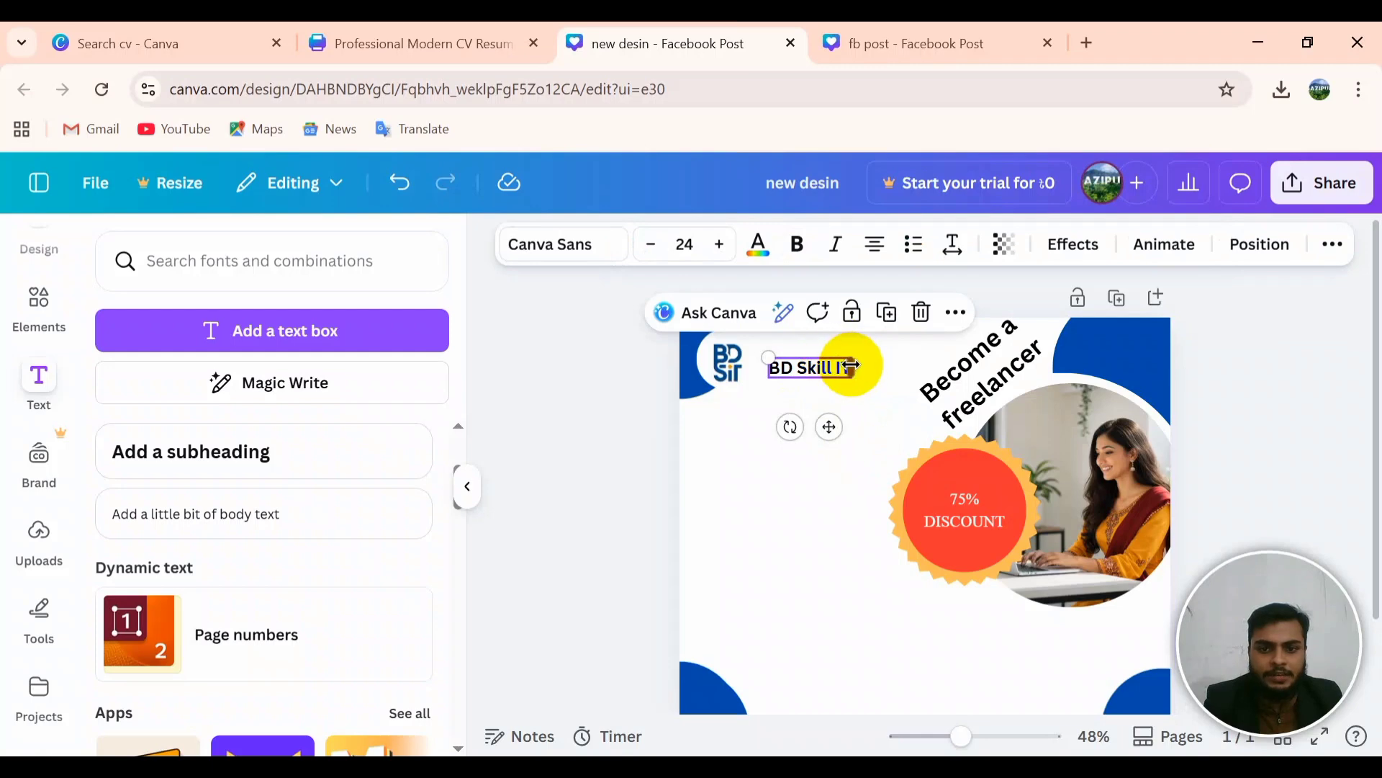
drag(853, 369, 809, 362)
click(775, 387)
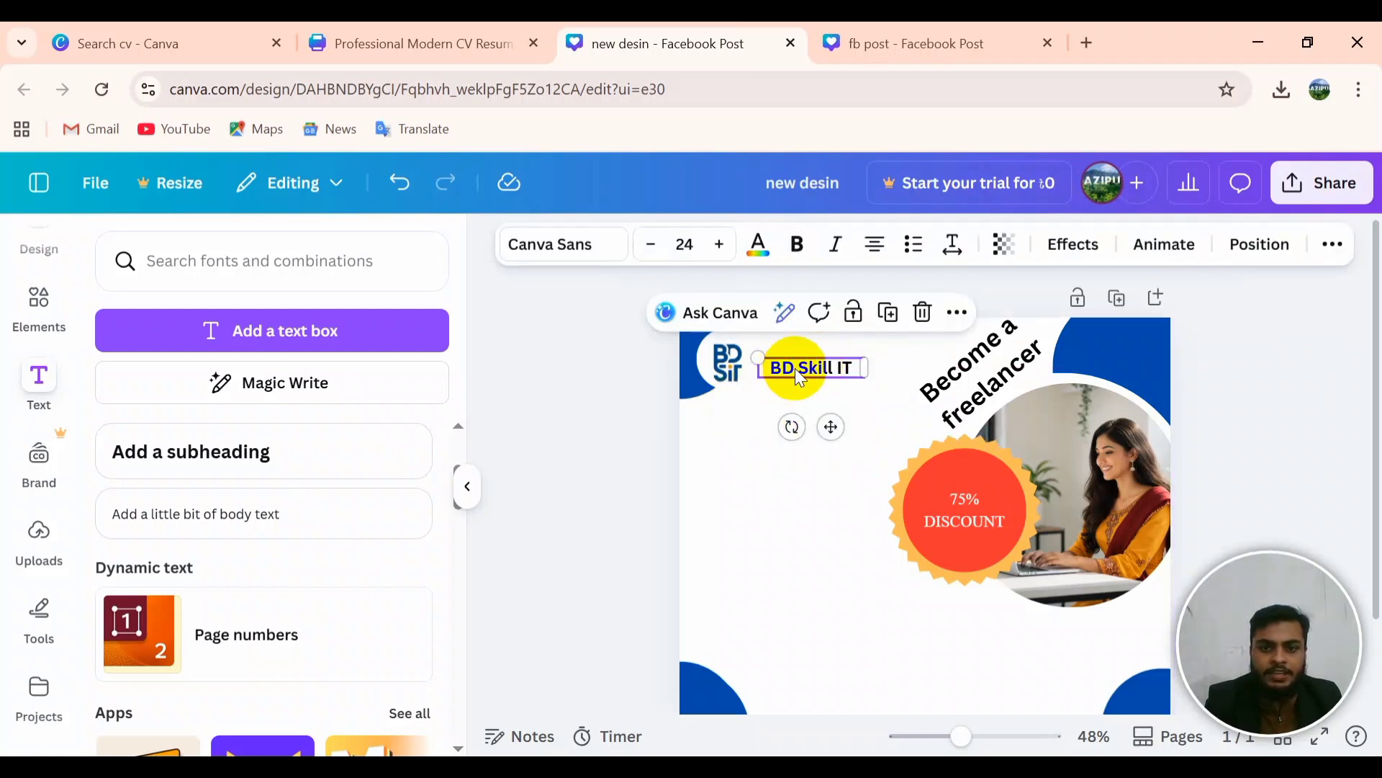
click(795, 368)
click(741, 458)
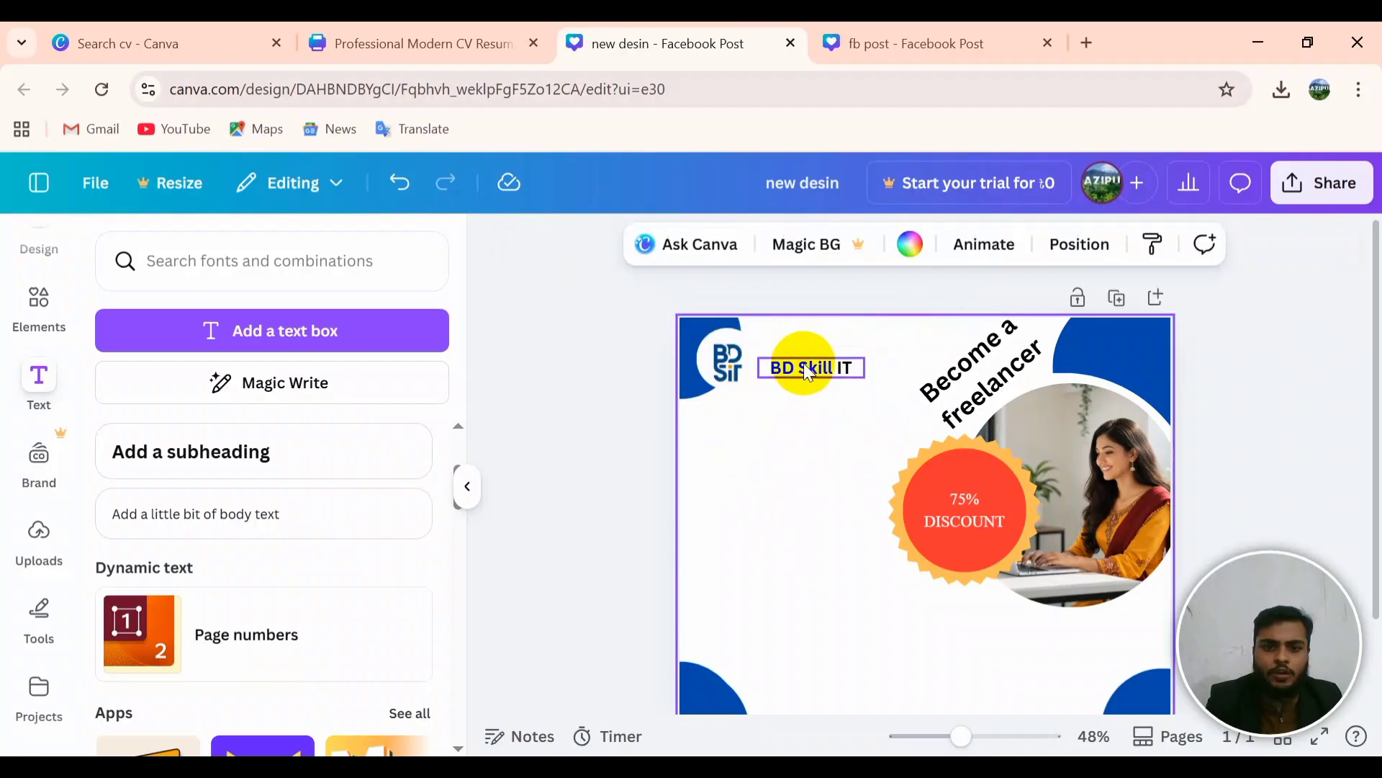
drag(803, 363, 807, 352)
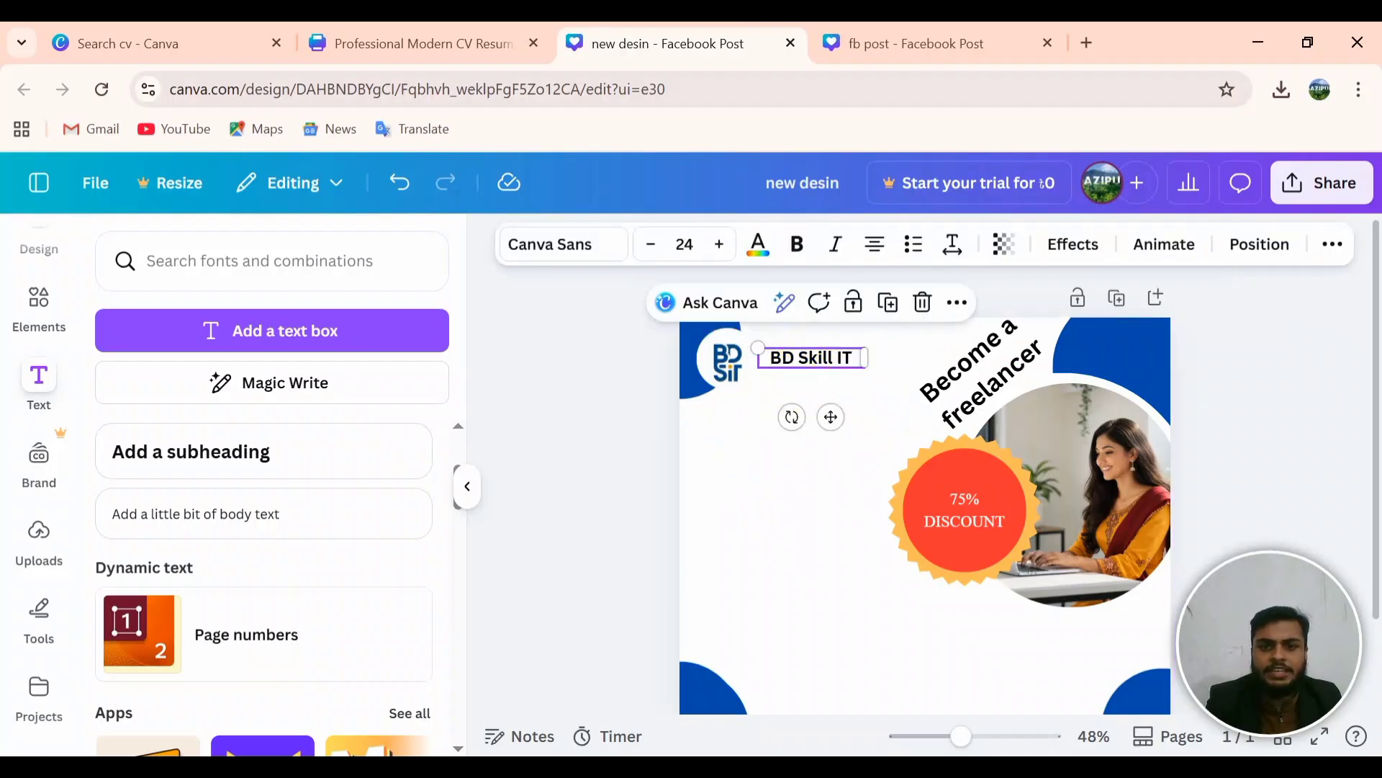
Step: Raise the BD Skill IT font size to 30 while keeping it on one line
click(716, 246)
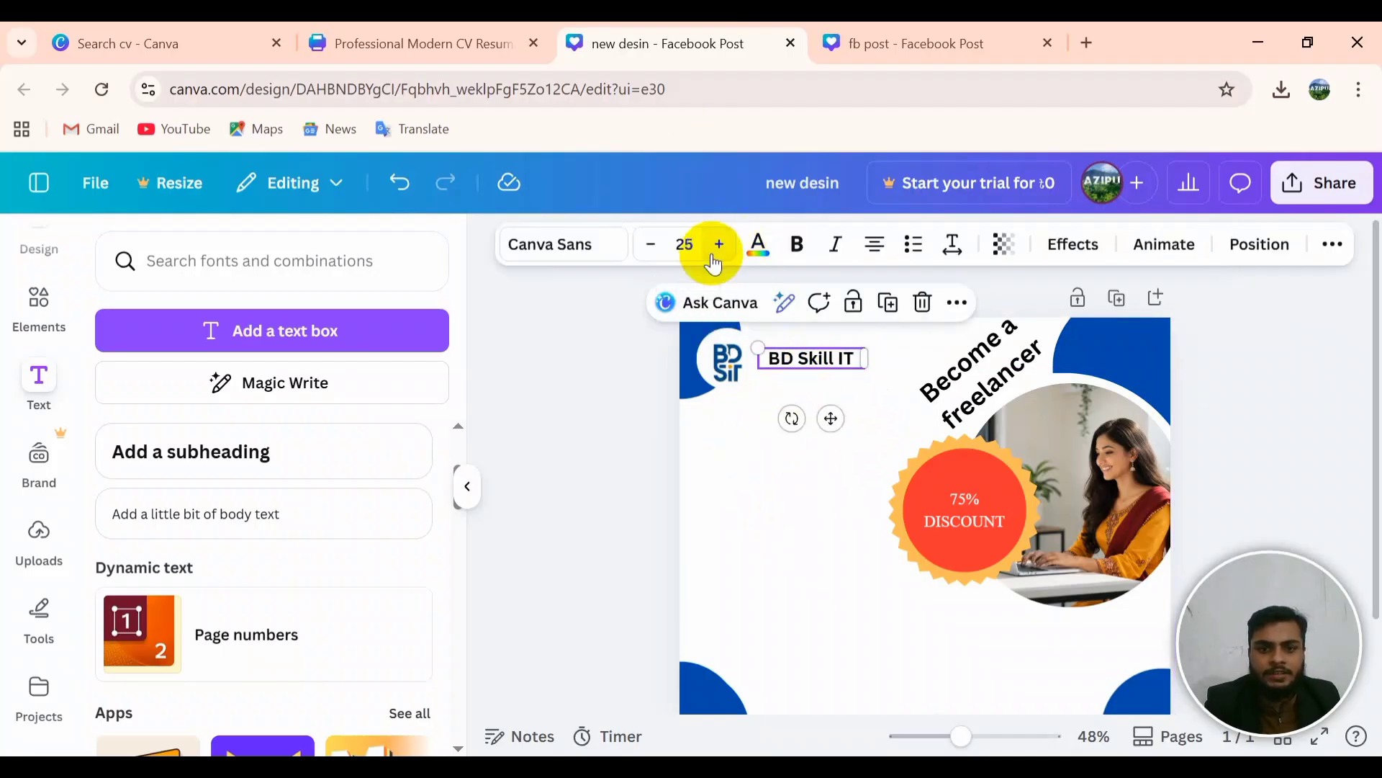
click(712, 257)
click(712, 256)
click(712, 256)
click(713, 257)
click(713, 256)
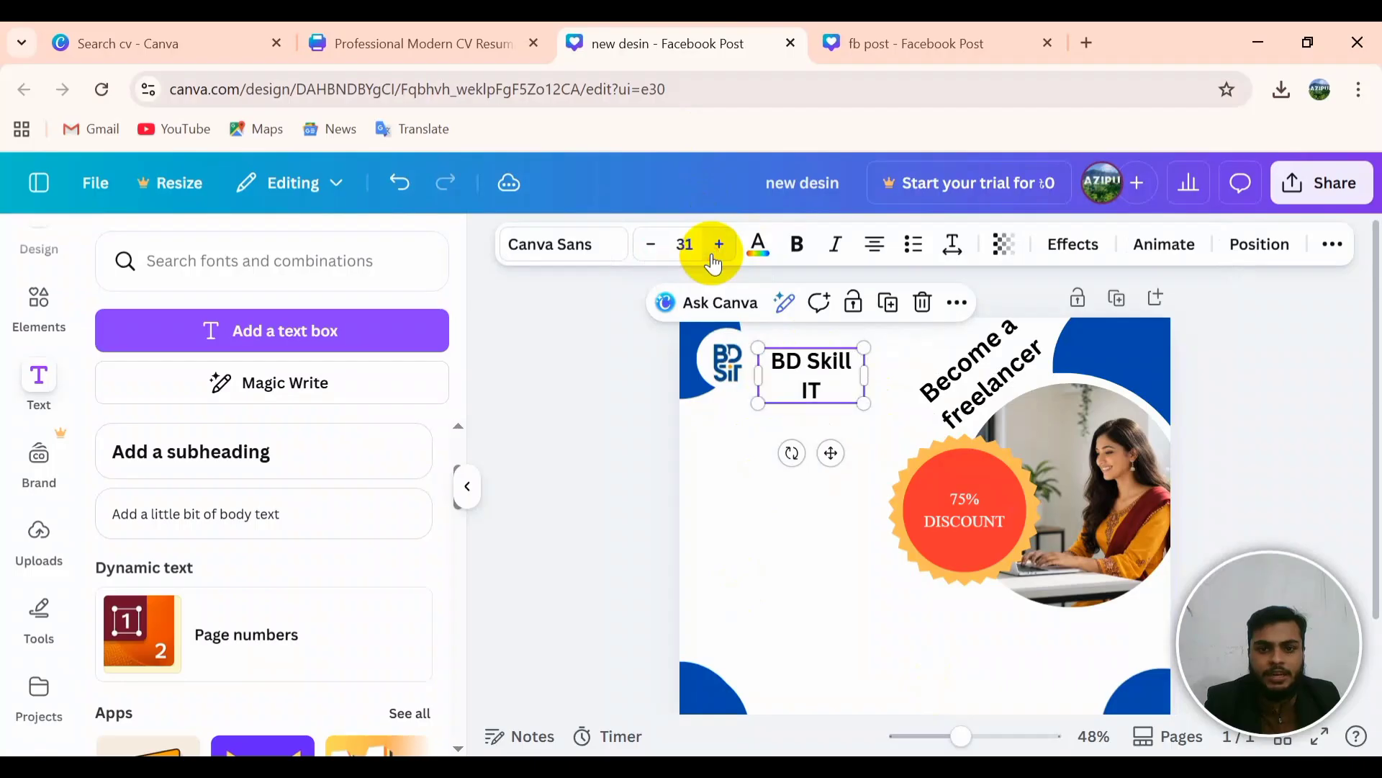
click(651, 248)
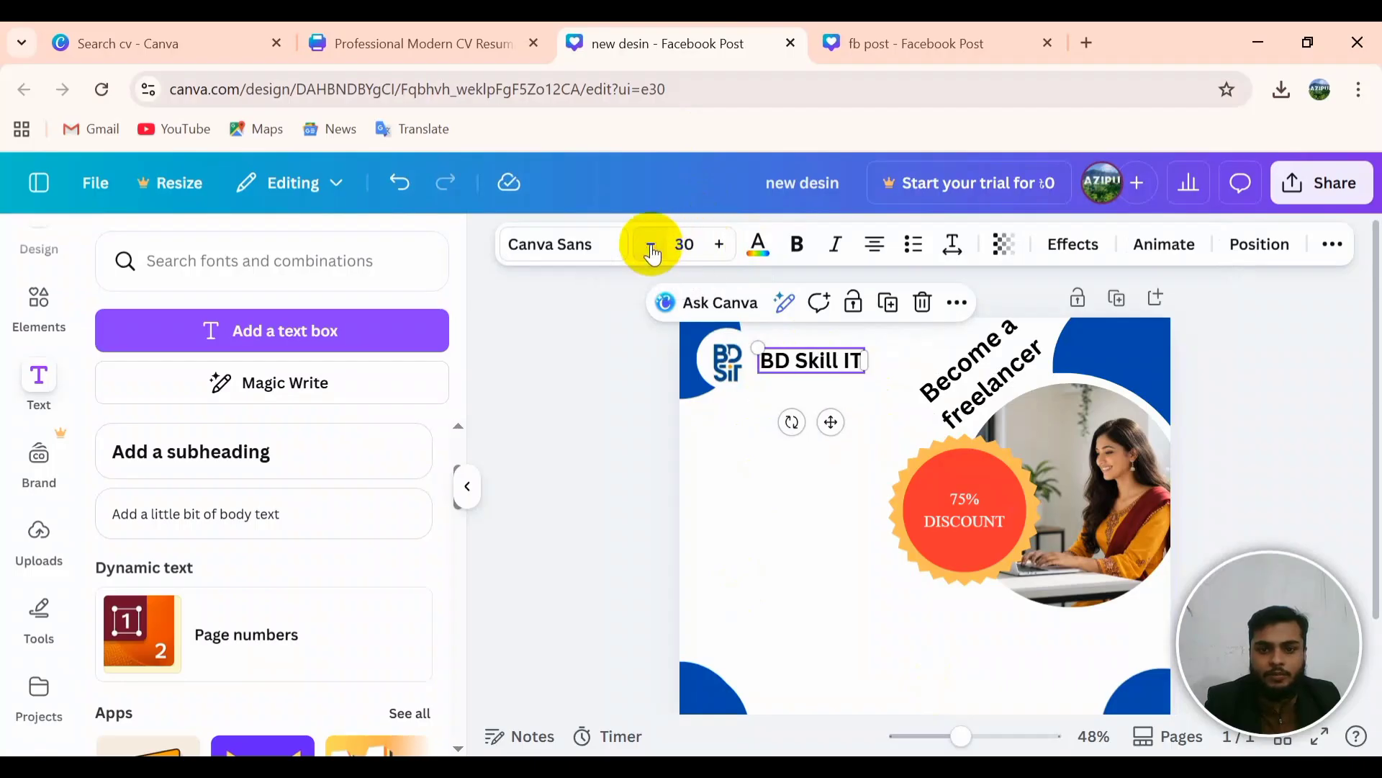
click(823, 412)
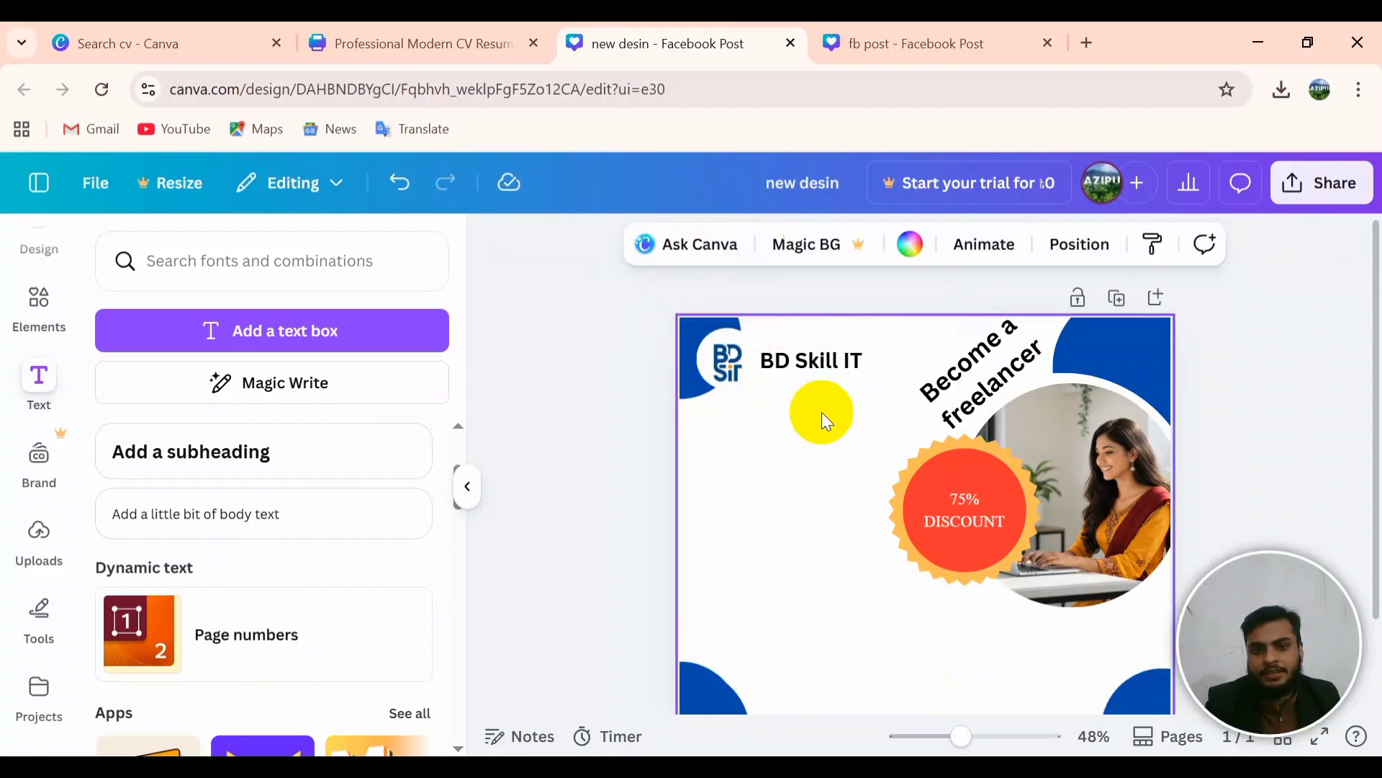
Step: Color the word 'Skill' Cobalt blue and bring up the fb post design
click(825, 365)
click(827, 363)
click(839, 360)
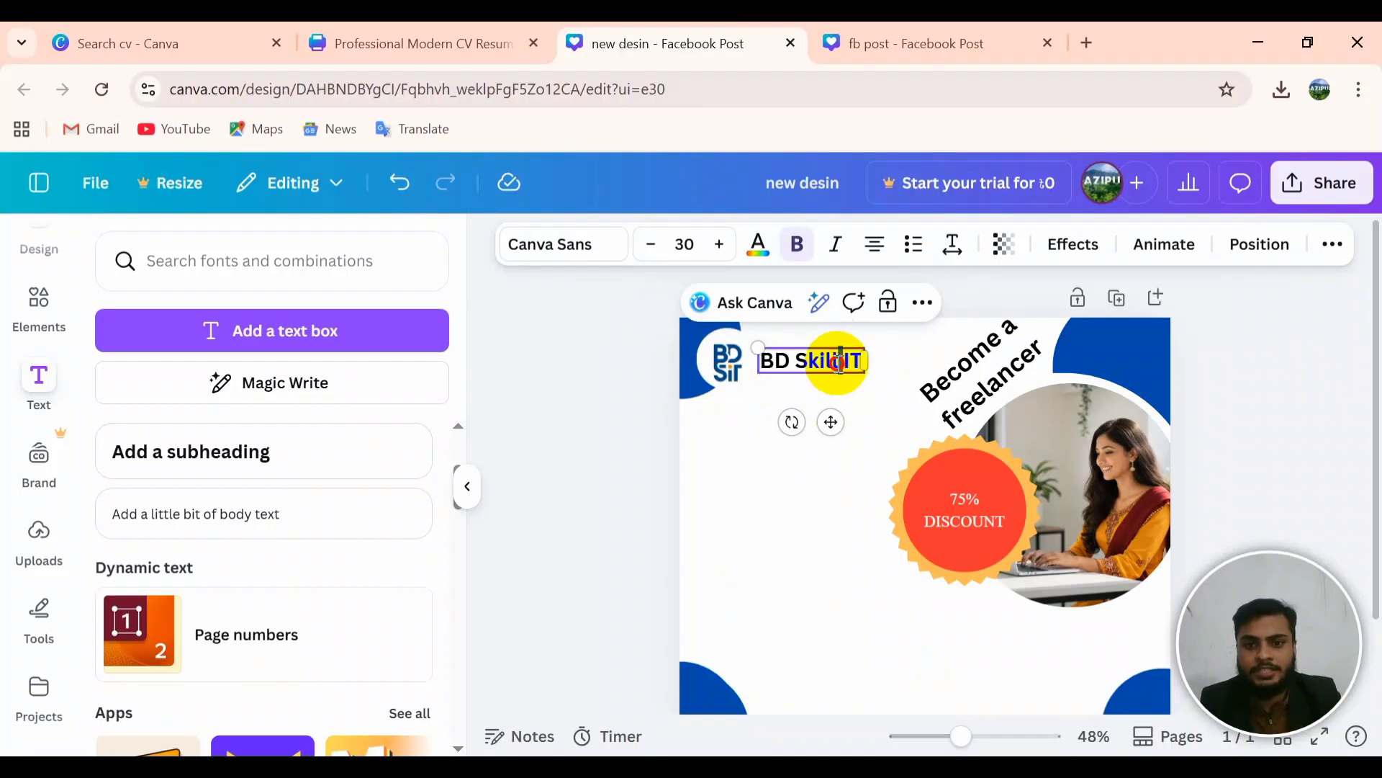
double_click(840, 360)
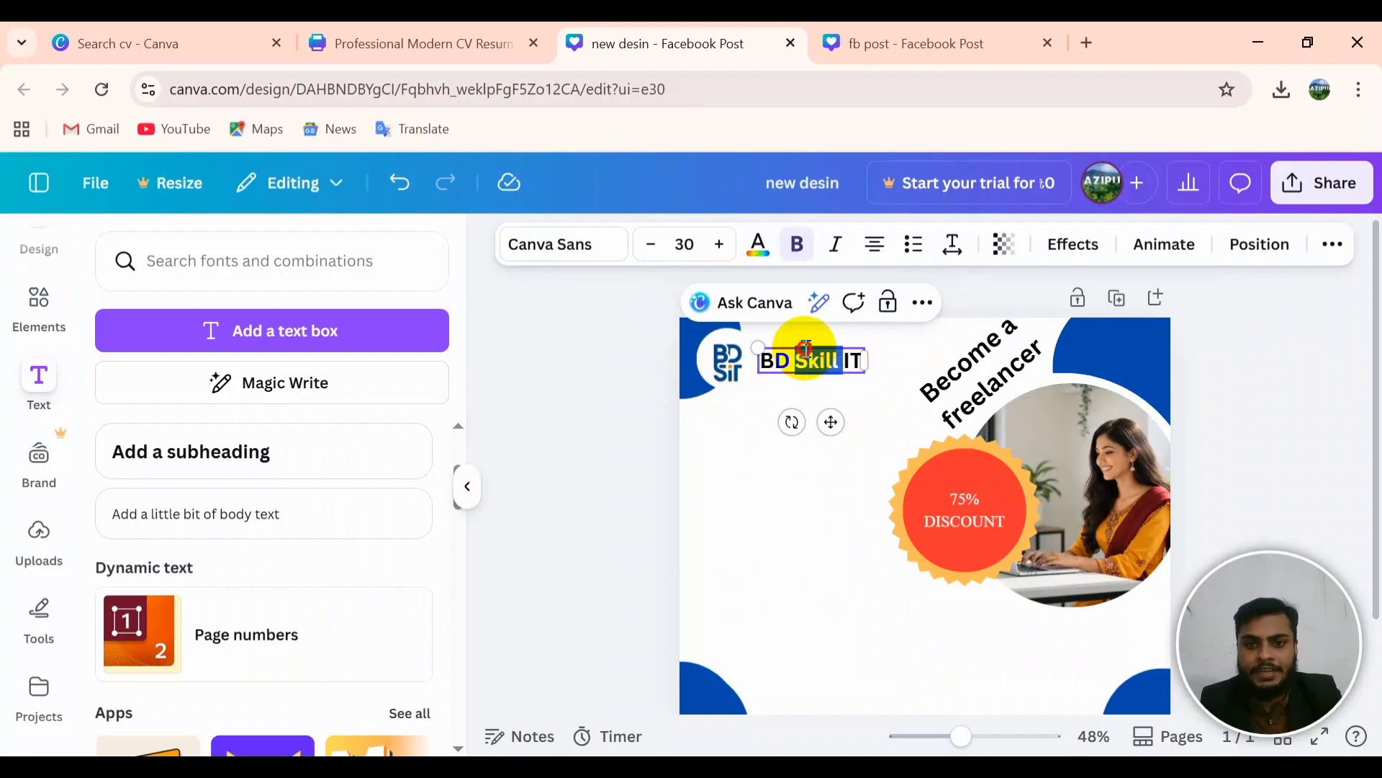
click(756, 257)
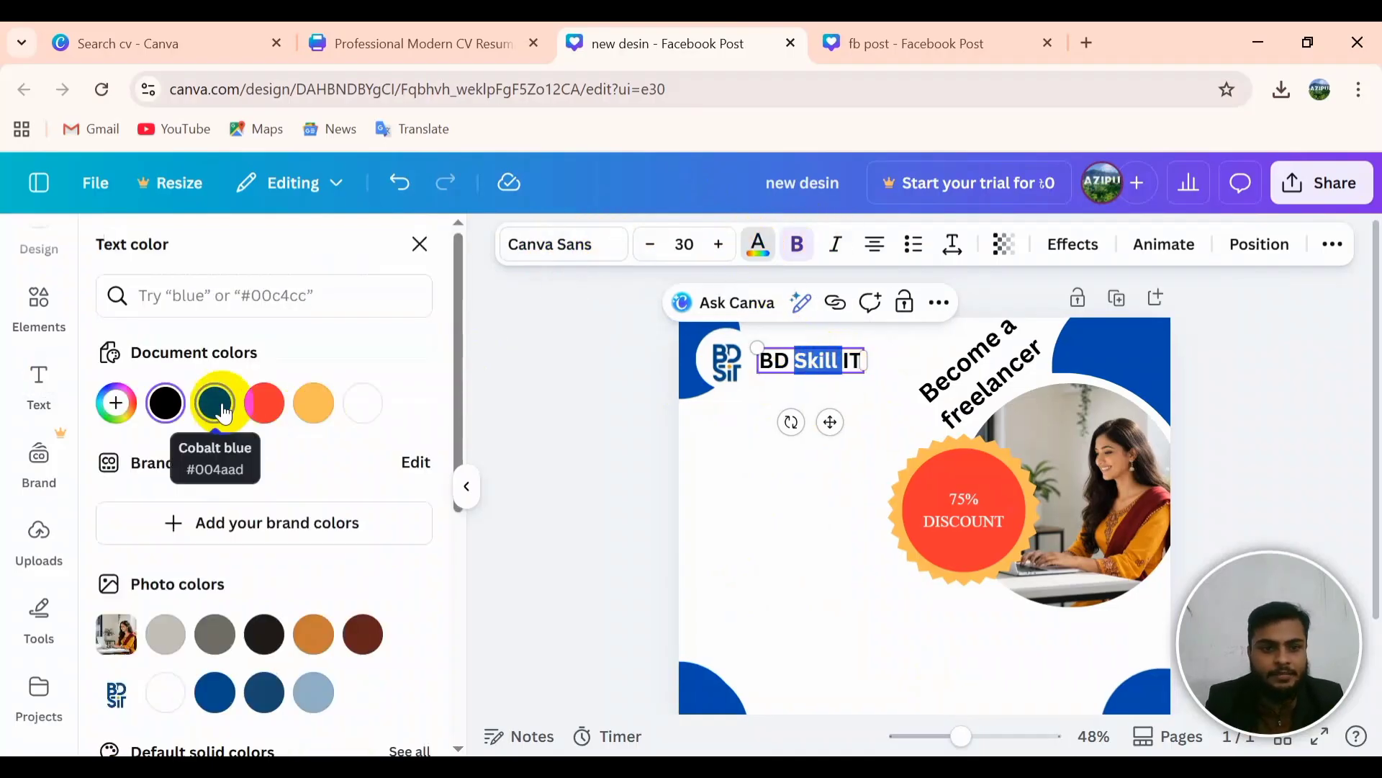
click(220, 407)
click(822, 576)
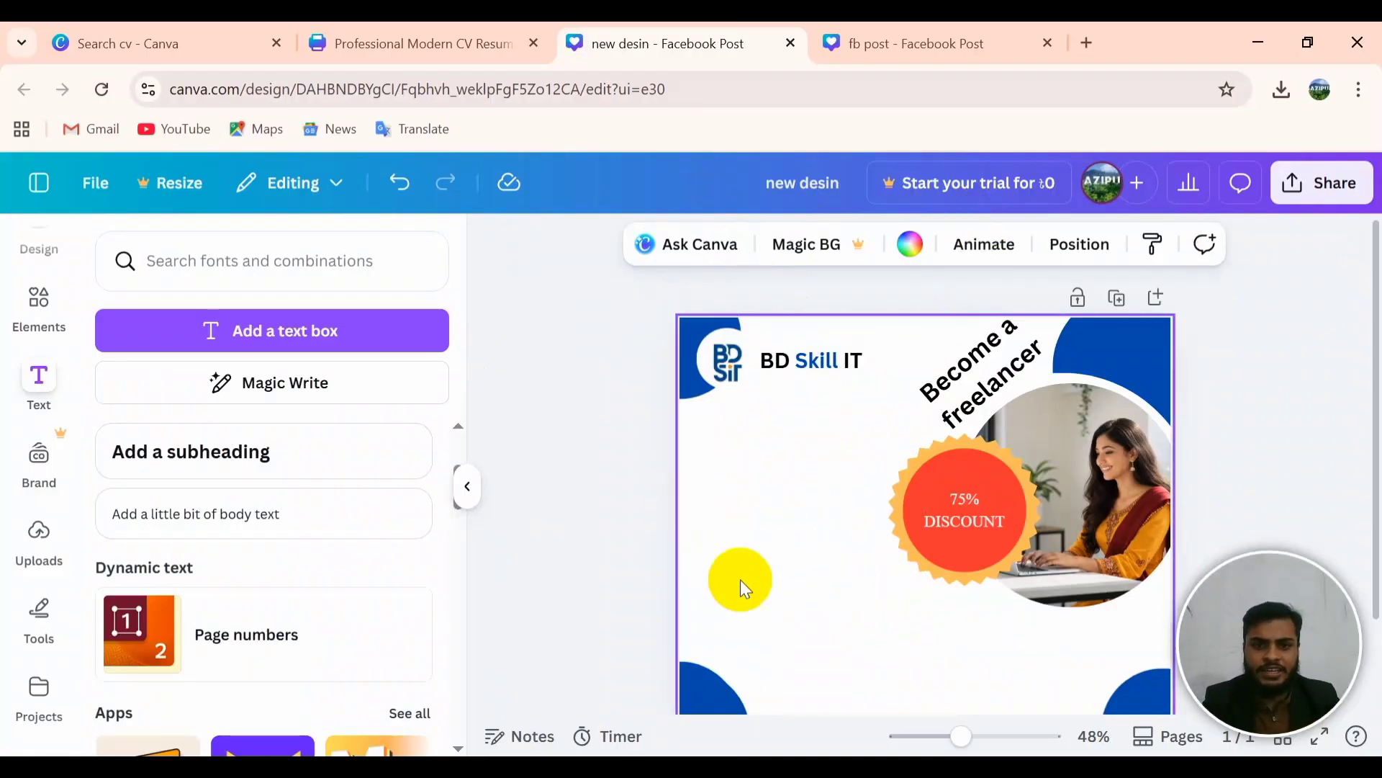
click(918, 37)
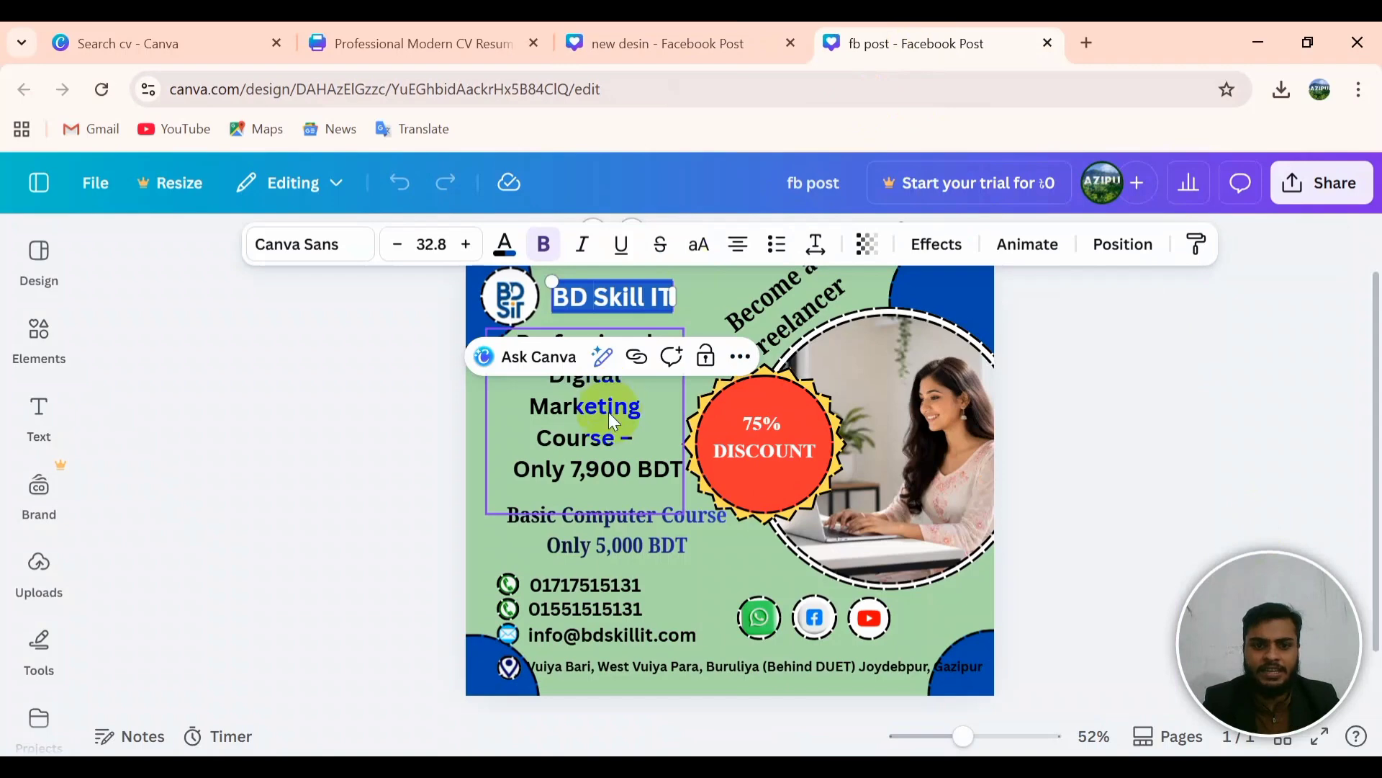
Step: Copy the 'Professional Digital Marketing Course – Only 7,900 BDT' text from the fb post design
click(635, 439)
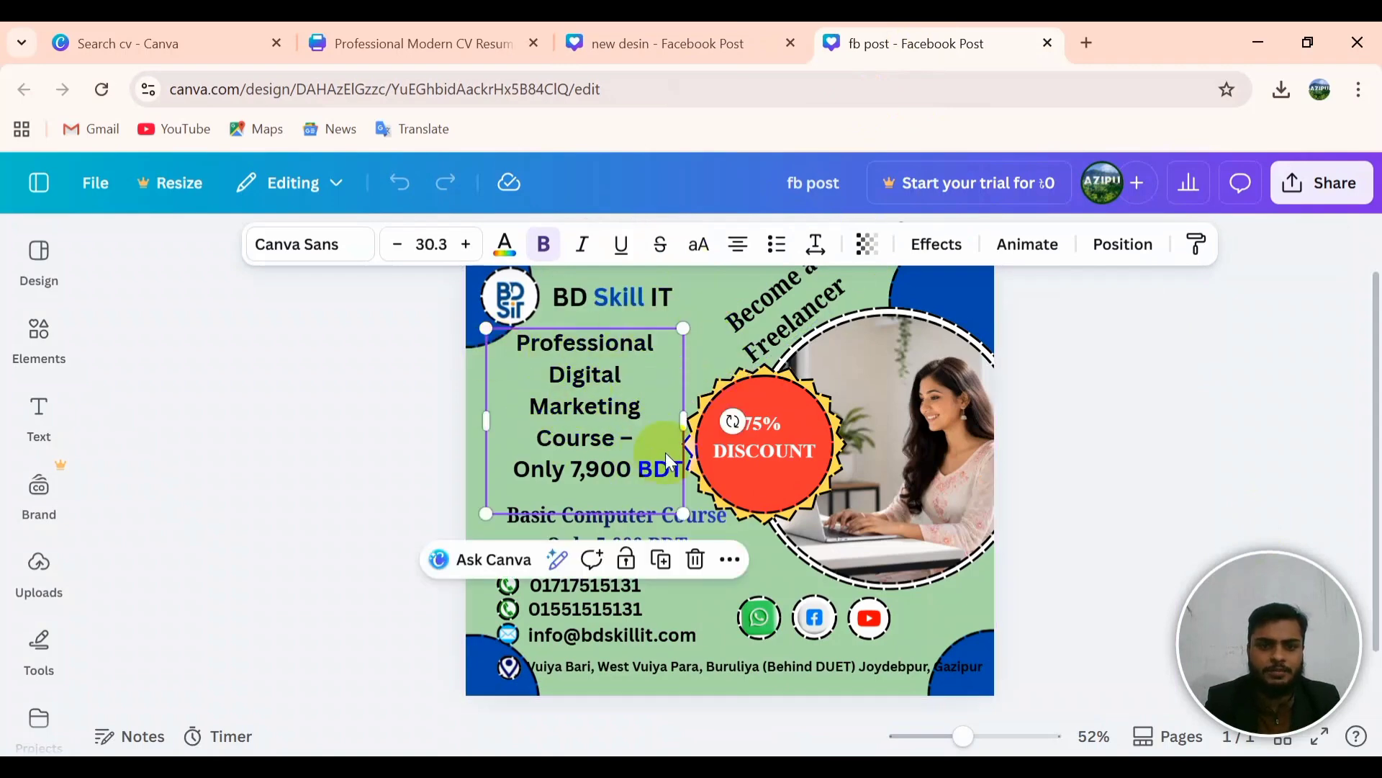
click(645, 457)
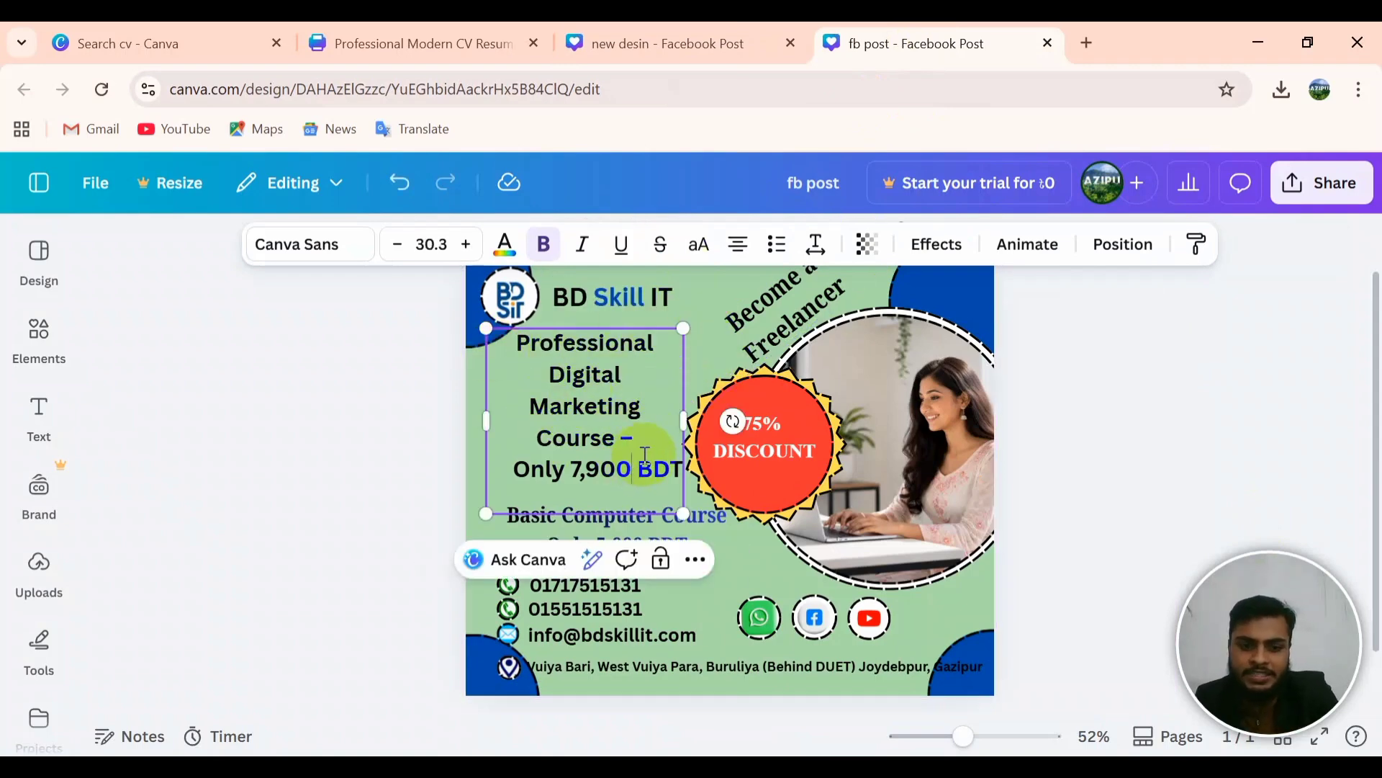
key(ctrl+a)
key(ctrl+c)
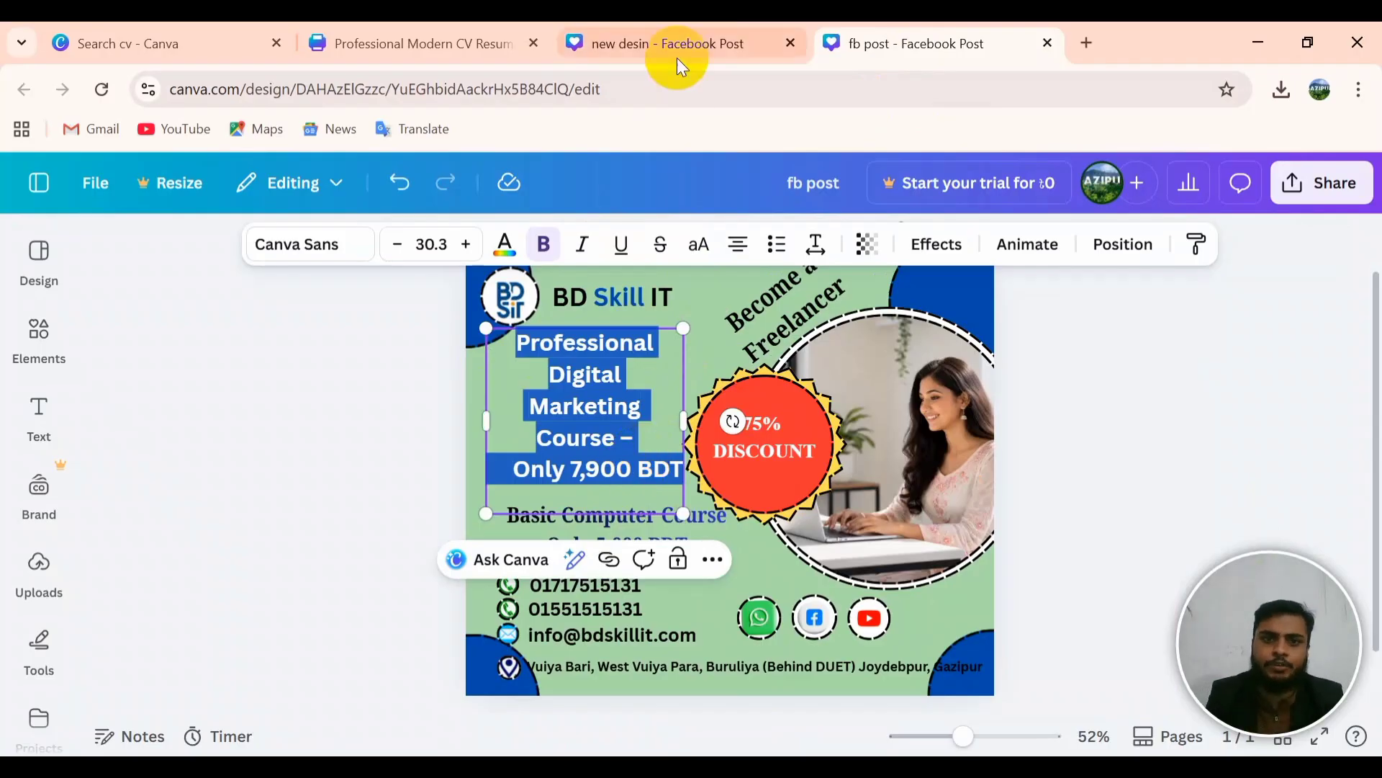
click(677, 54)
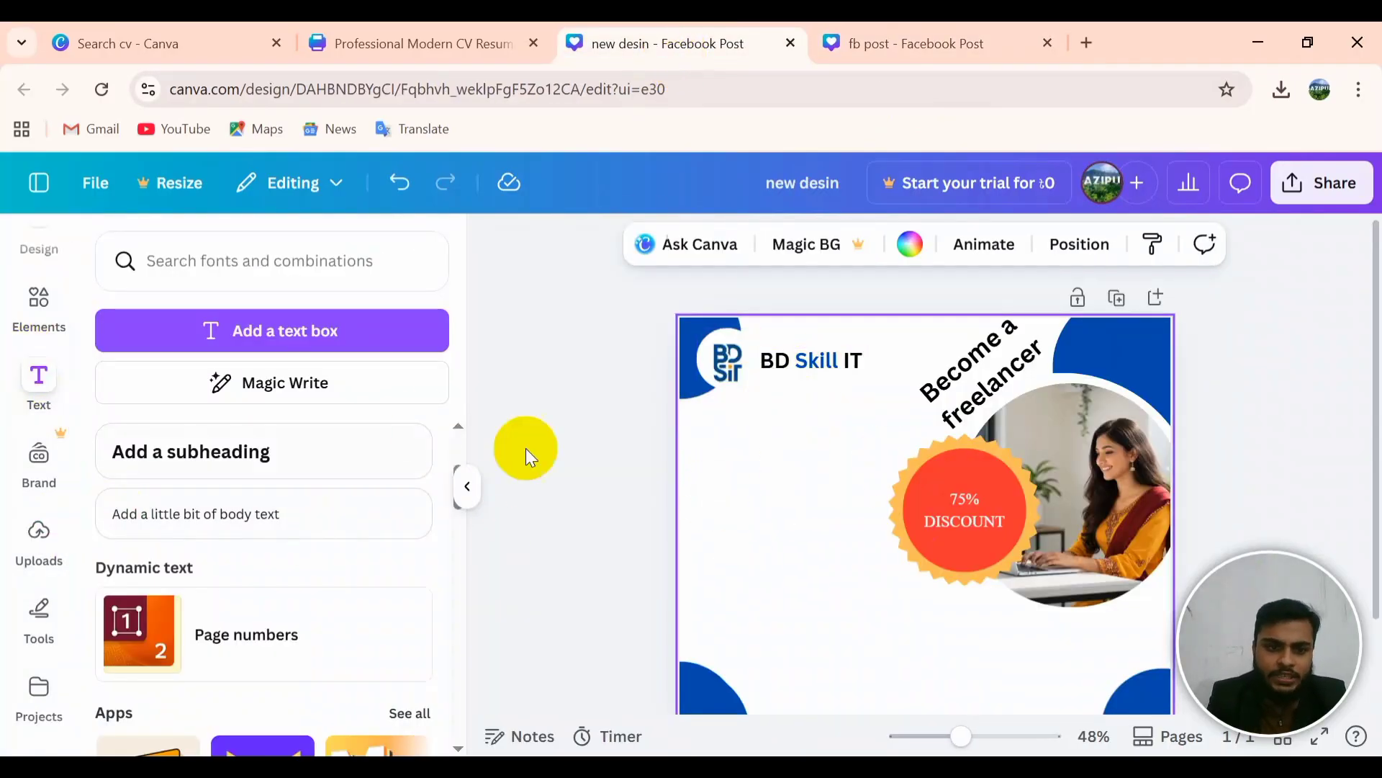
Step: Add a new text box beside the logo and paste the course heading into it
click(39, 373)
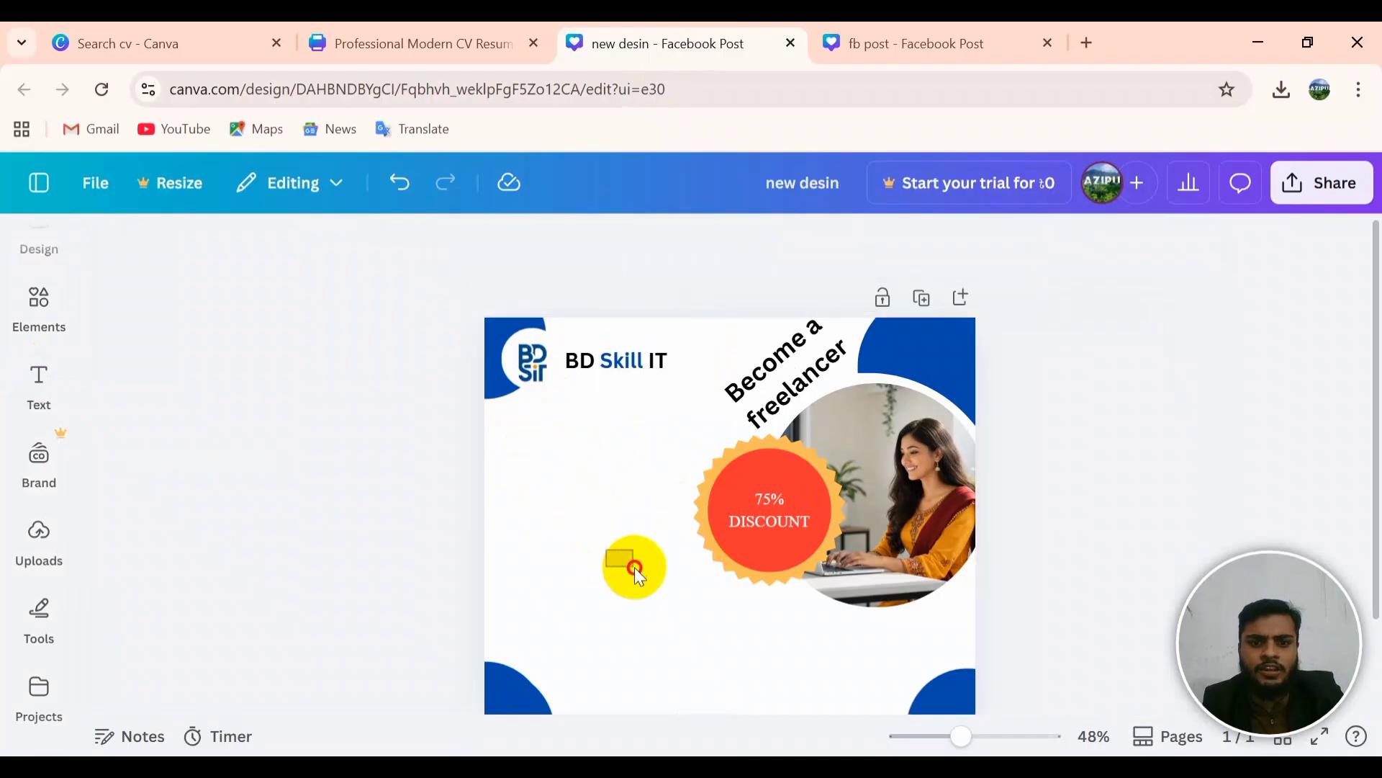
click(540, 427)
click(21, 389)
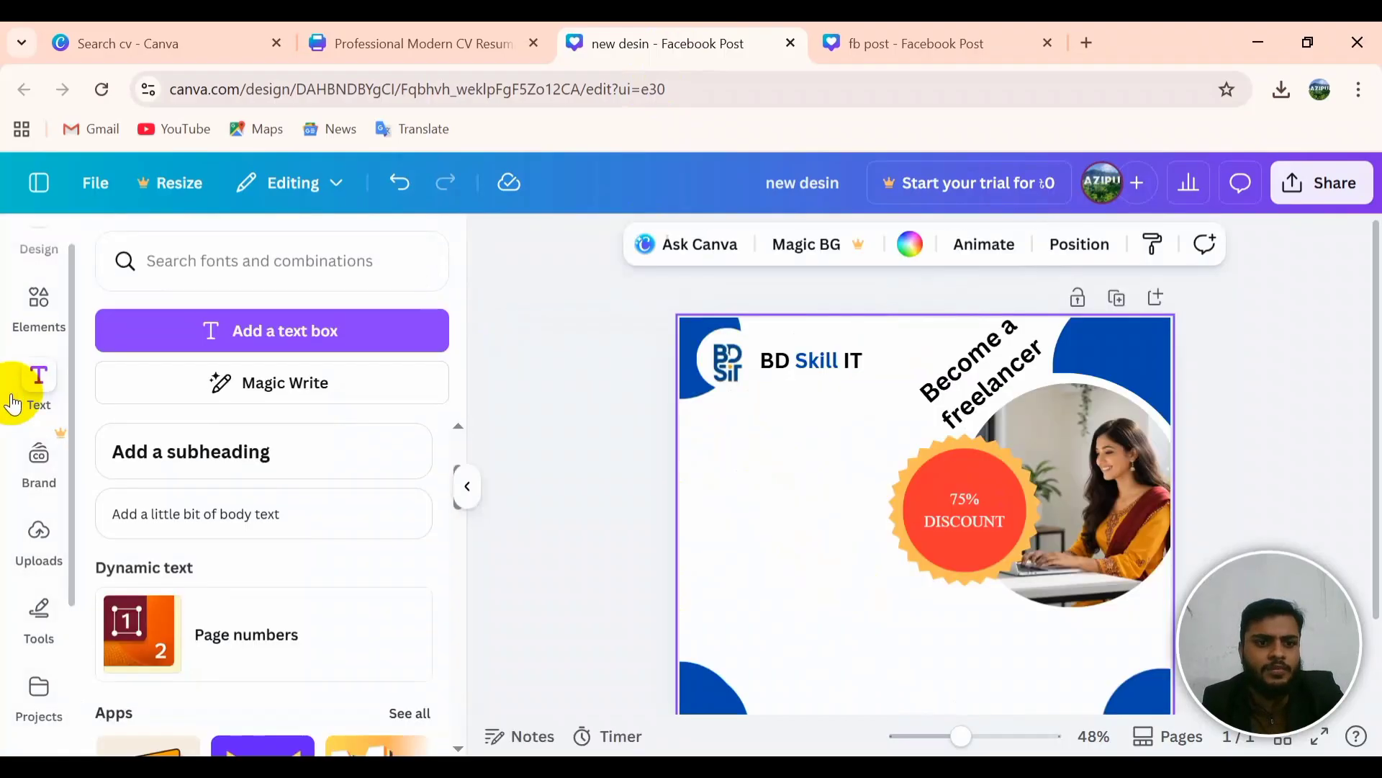
click(312, 321)
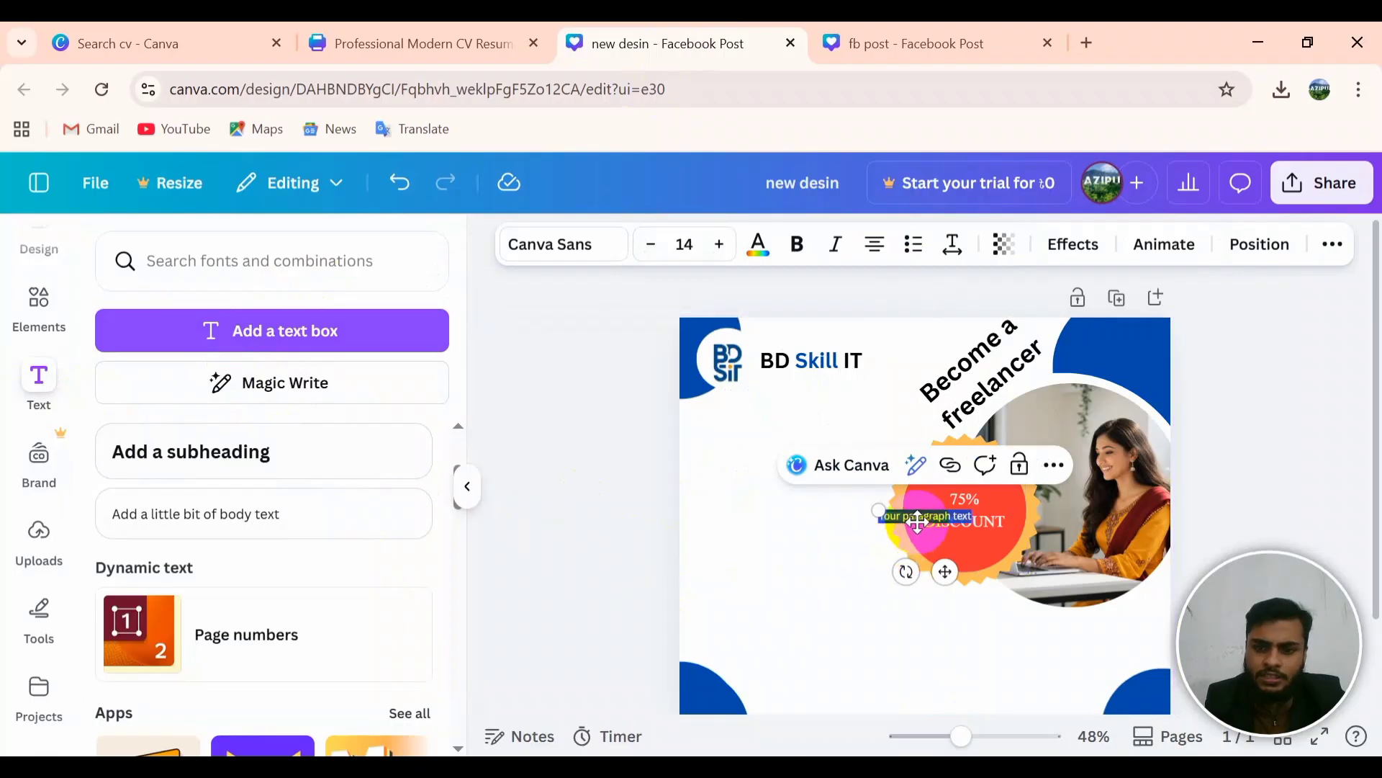
click(849, 553)
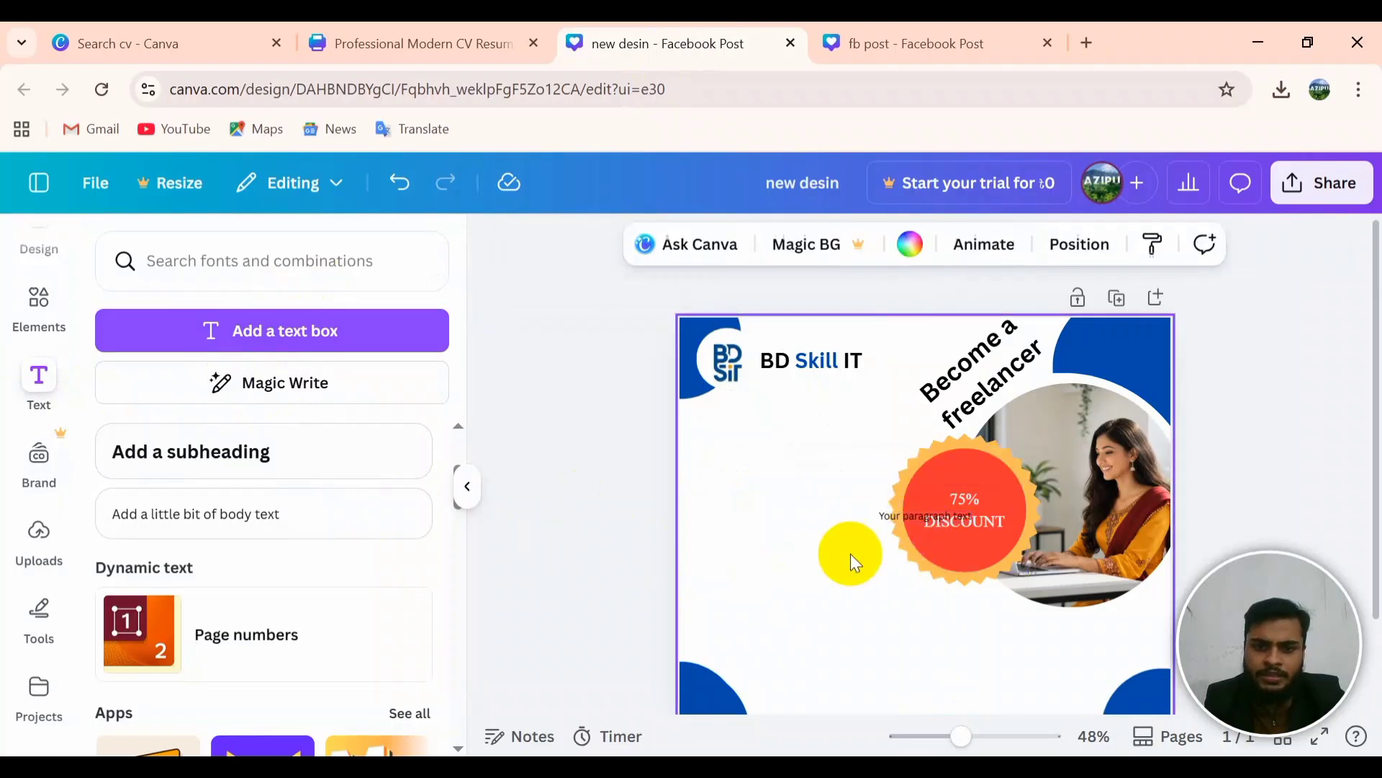
drag(887, 511, 789, 435)
double_click(790, 427)
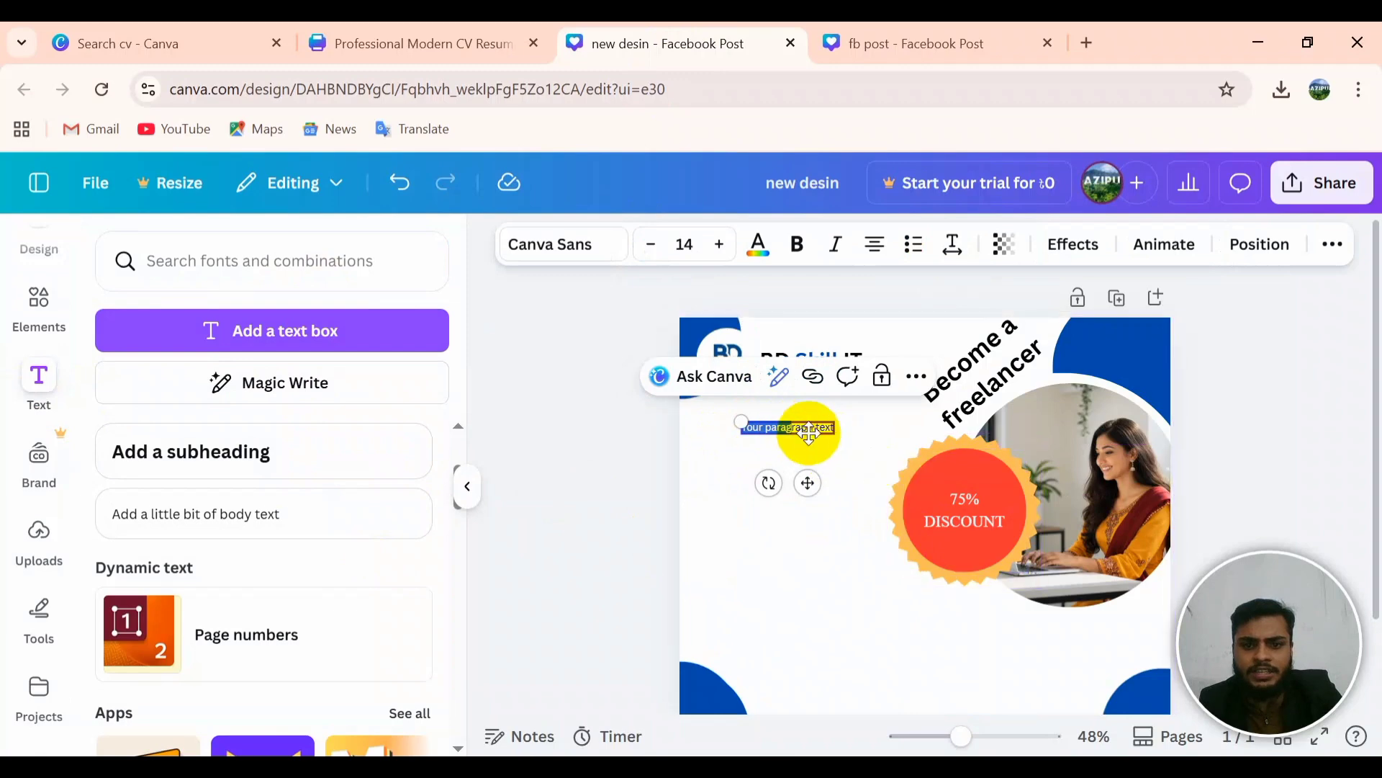
click(821, 430)
key(BackSpace)
key(BackSpace)
key(BackSpace)
key(BackSpace)
key(BackSpace)
key(BackSpace)
key(BackSpace)
key(BackSpace)
key(BackSpace)
key(BackSpace)
key(BackSpace)
key(BackSpace)
key(BackSpace)
key(BackSpace)
key(BackSpace)
key(BackSpace)
key(BackSpace)
key(BackSpace)
key(BackSpace)
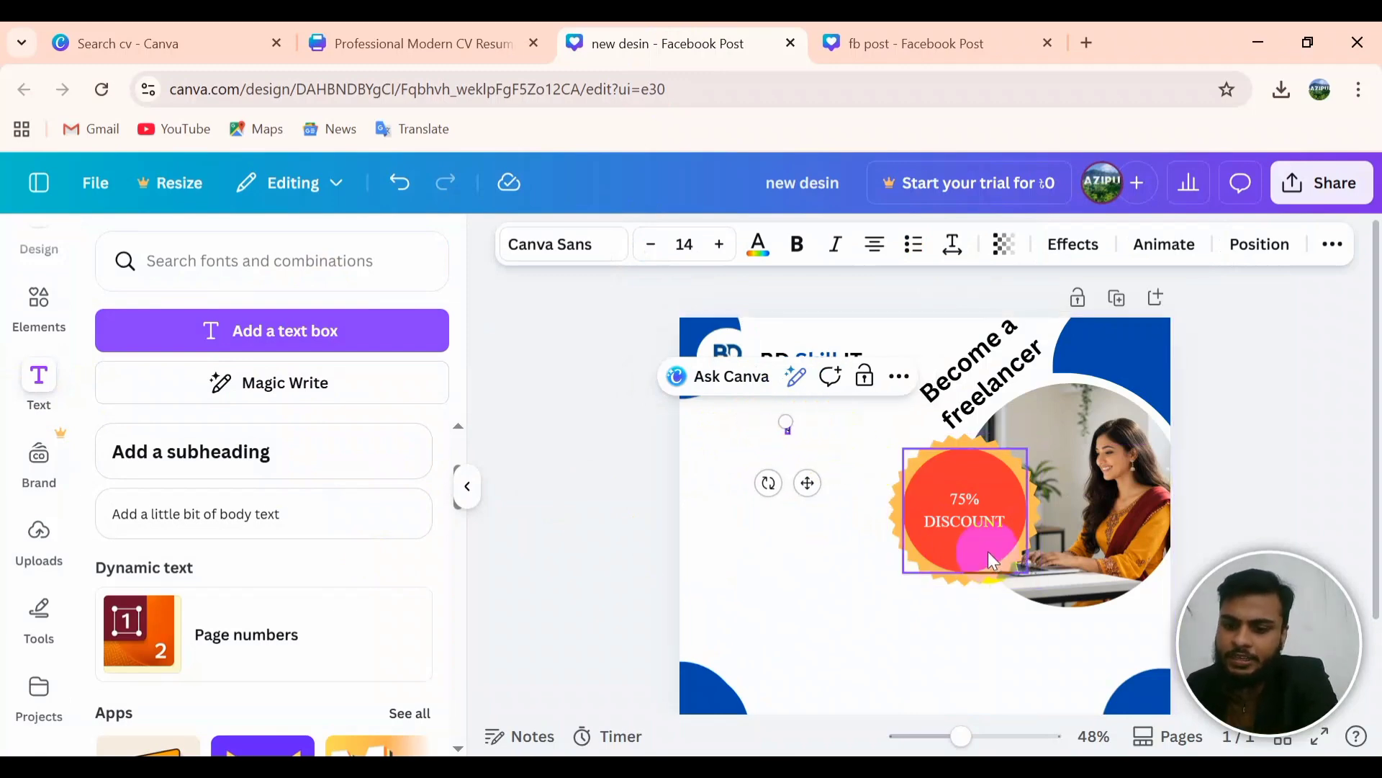
key(ctrl+v)
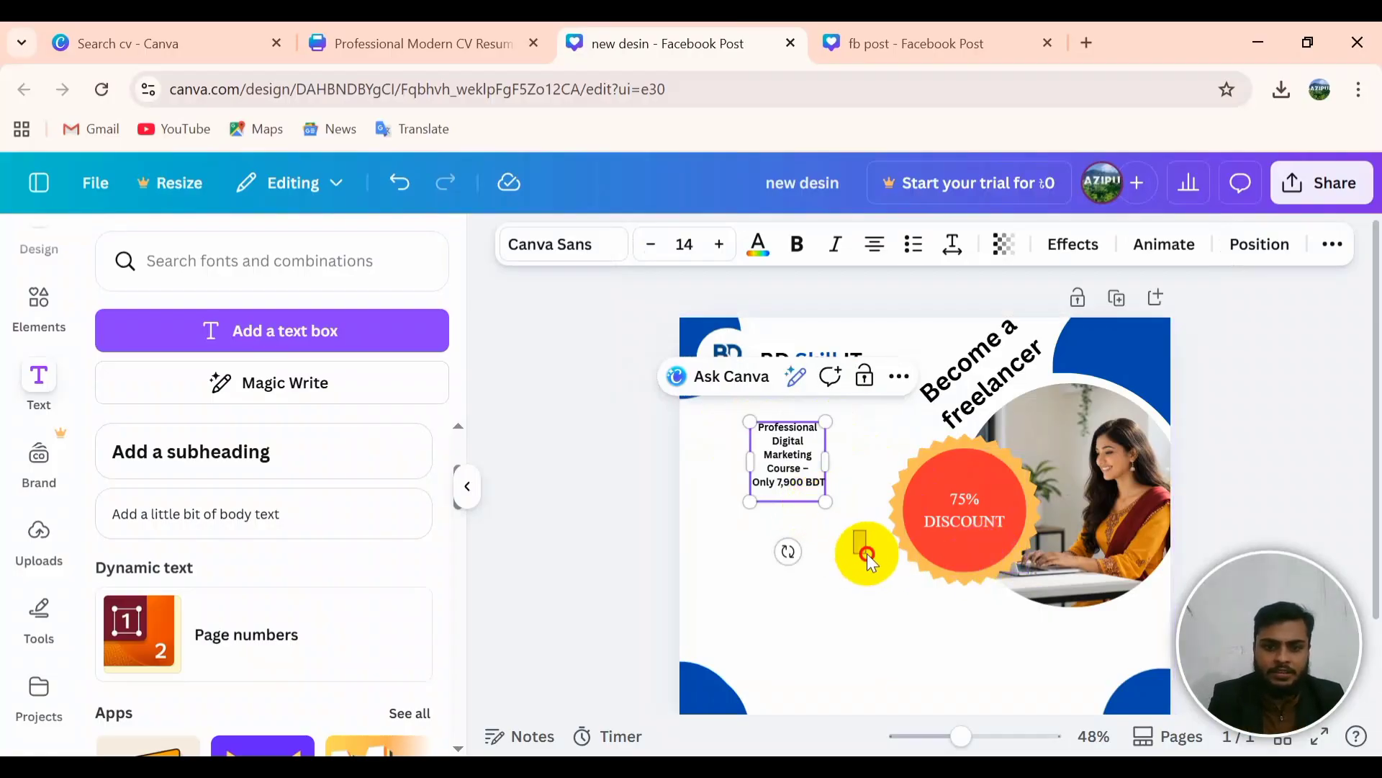
Step: Enlarge the course heading and place it under the logo, left of the badge
click(855, 533)
click(812, 461)
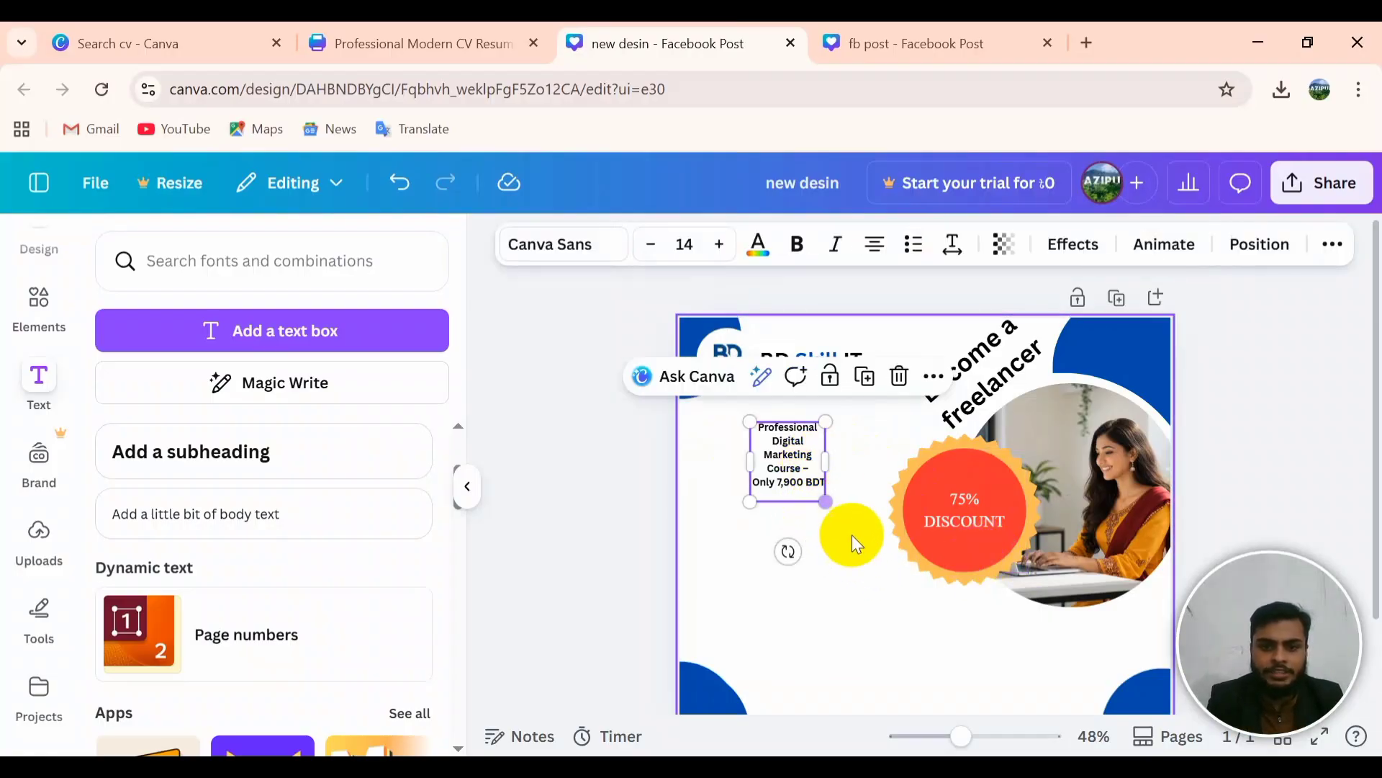
click(850, 535)
click(820, 495)
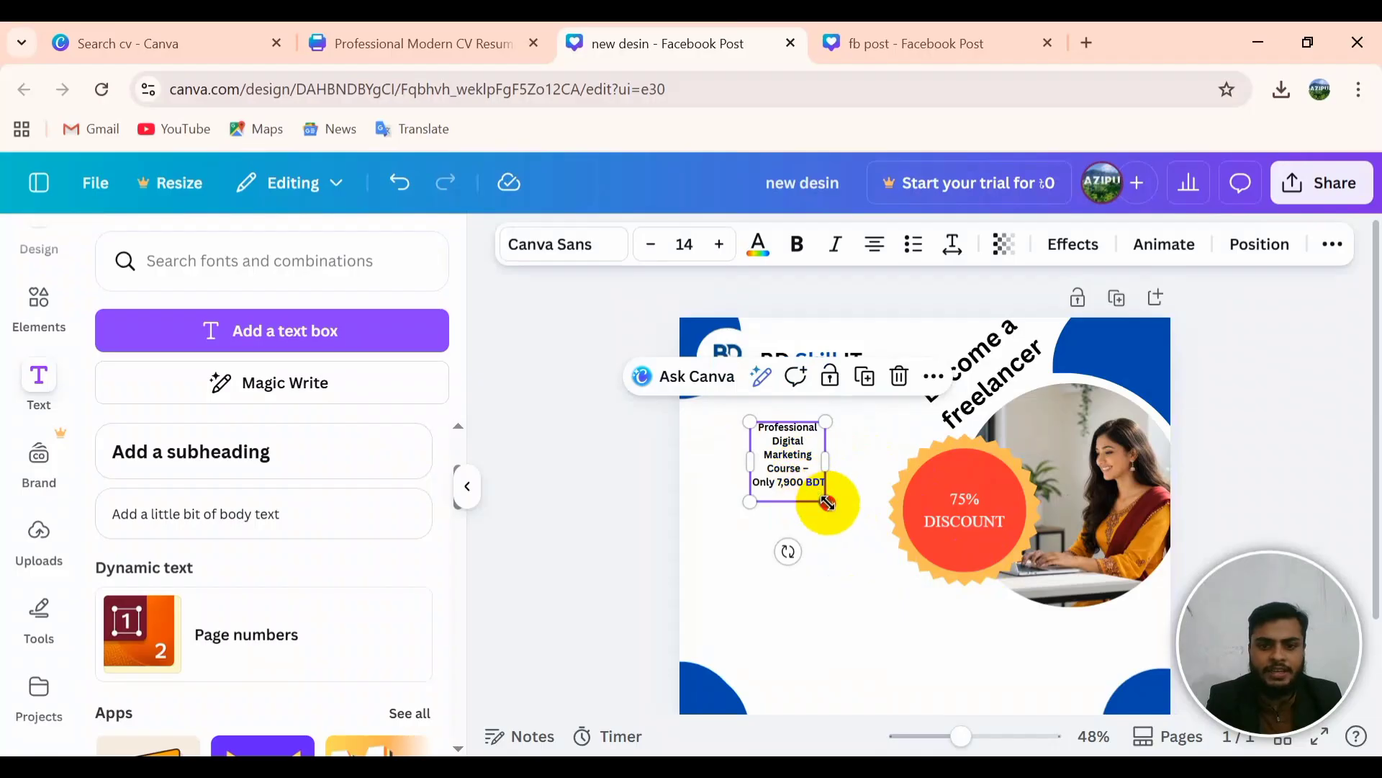
drag(827, 502, 877, 555)
click(828, 500)
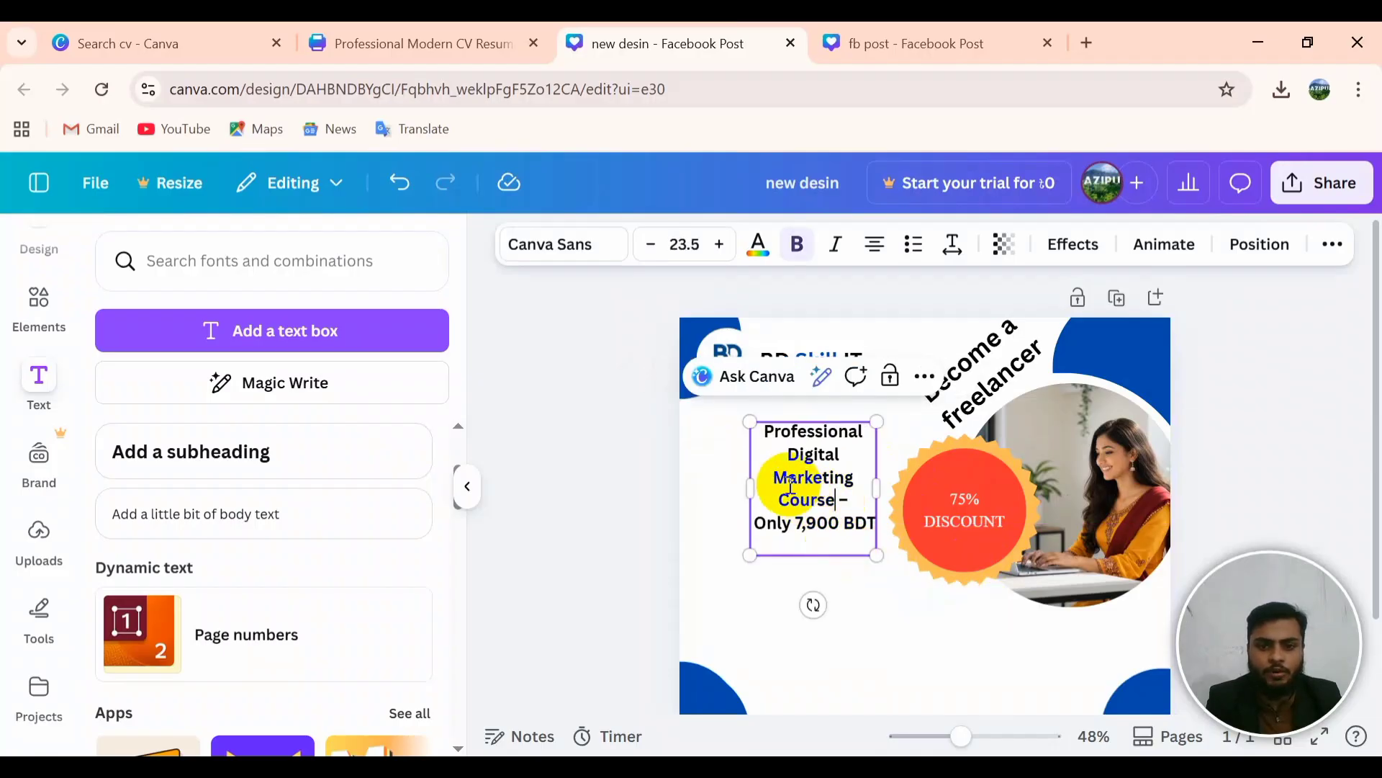
click(849, 573)
click(848, 523)
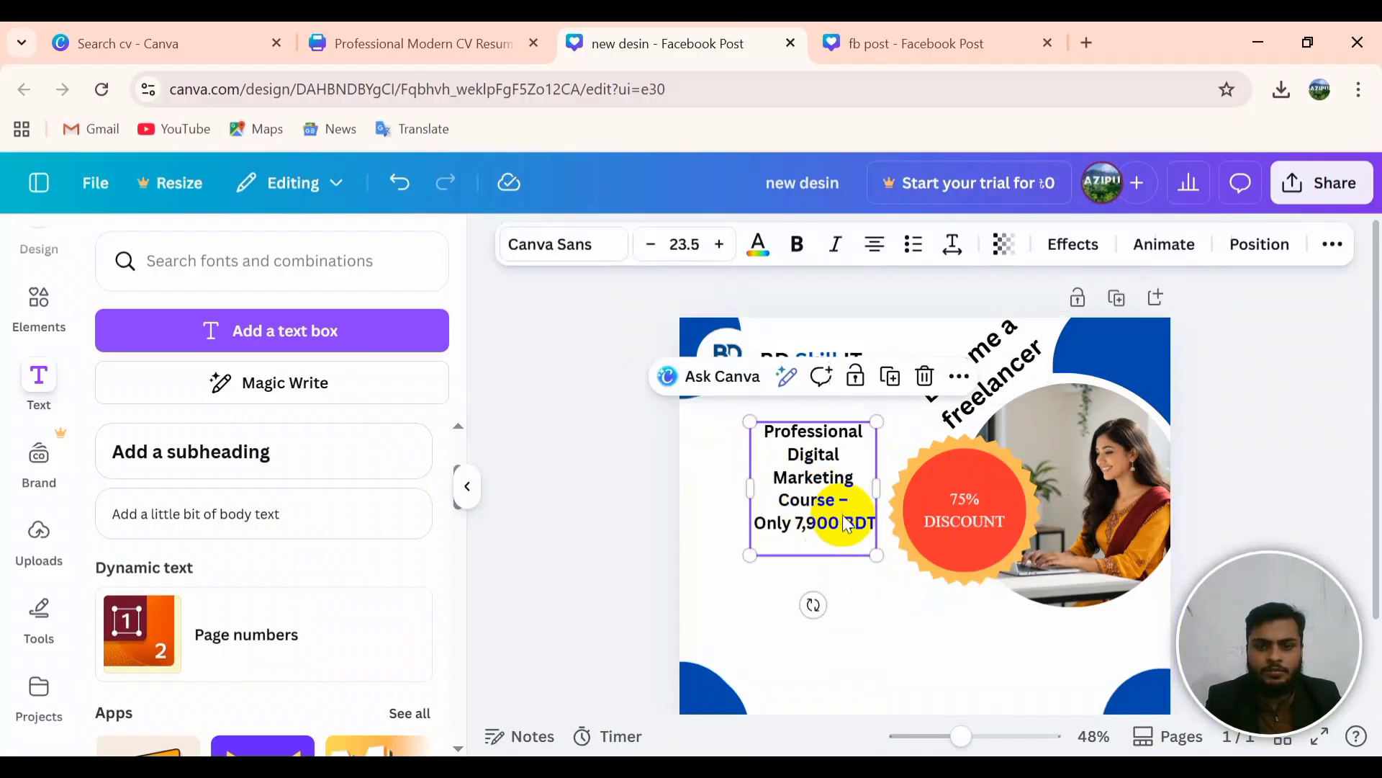
drag(848, 523, 786, 491)
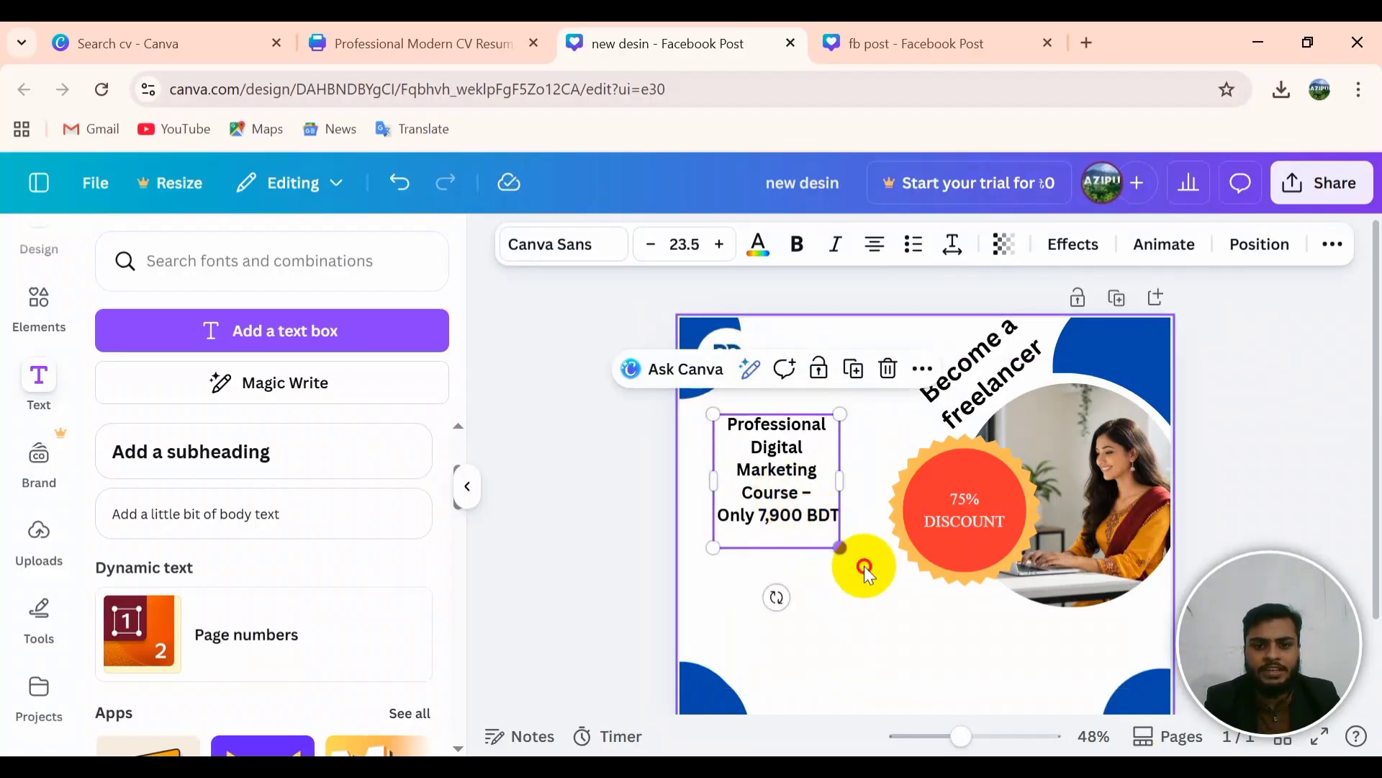
click(867, 576)
click(826, 537)
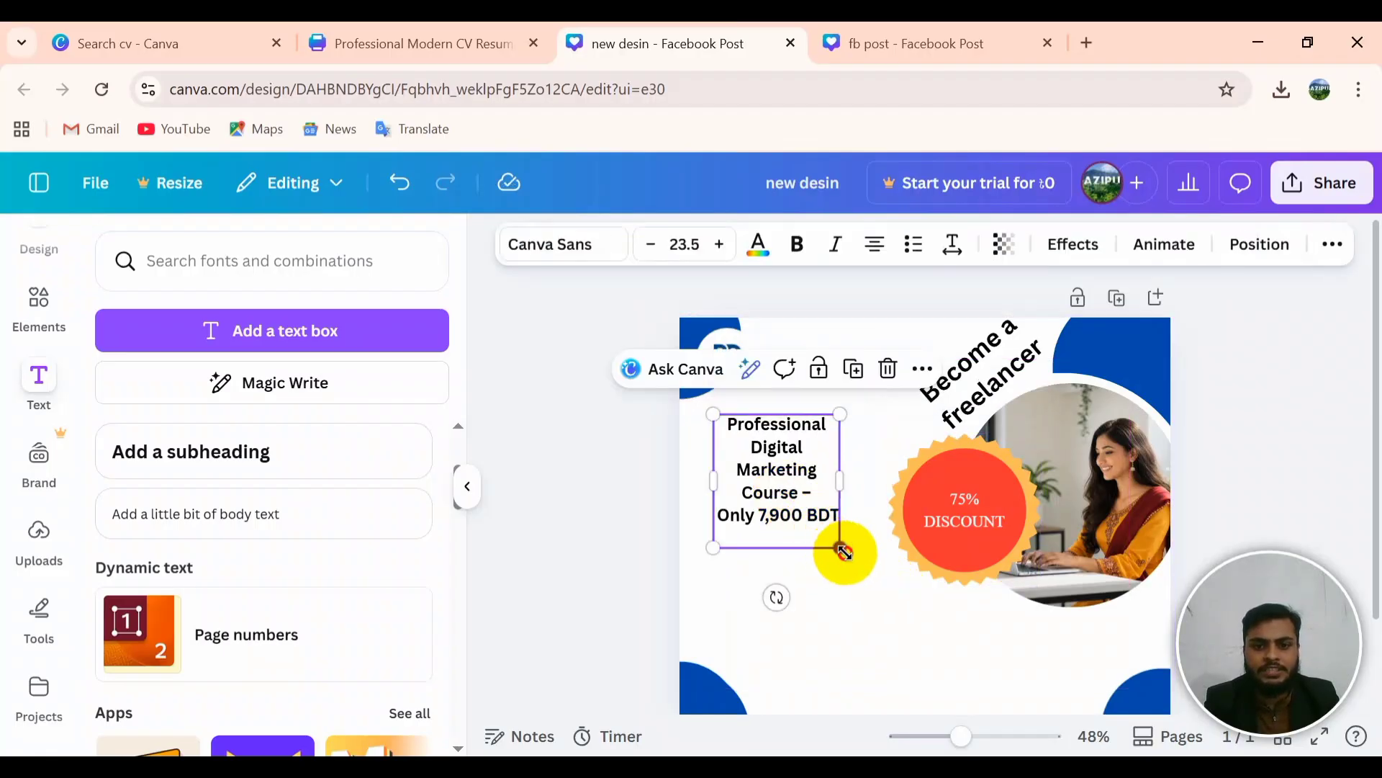
mouse_move(839, 549)
mouse_down()
mouse_move(879, 571)
mouse_move(811, 549)
mouse_move(819, 569)
mouse_up()
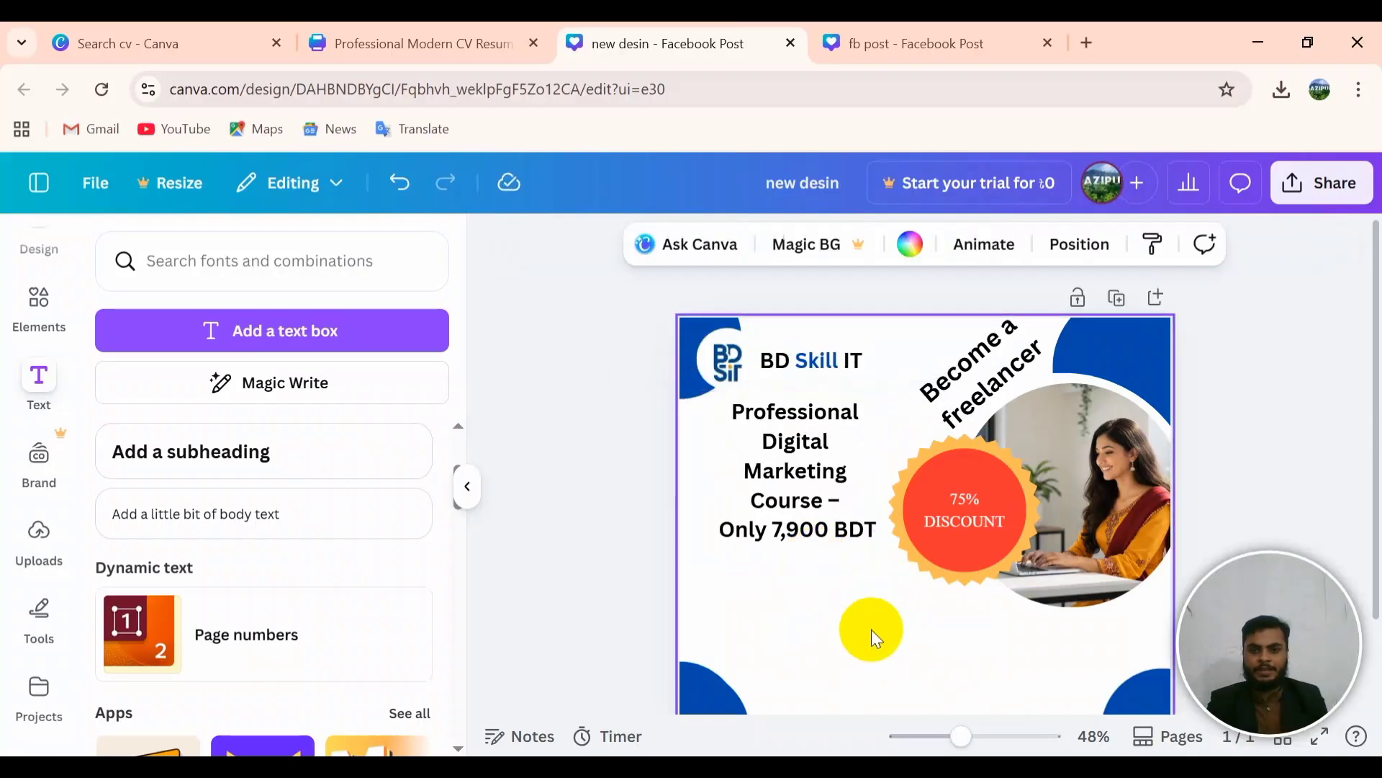
Step: Copy the 'Basic Computer Course Only 5,000 BDT' text from the fb post design
click(925, 33)
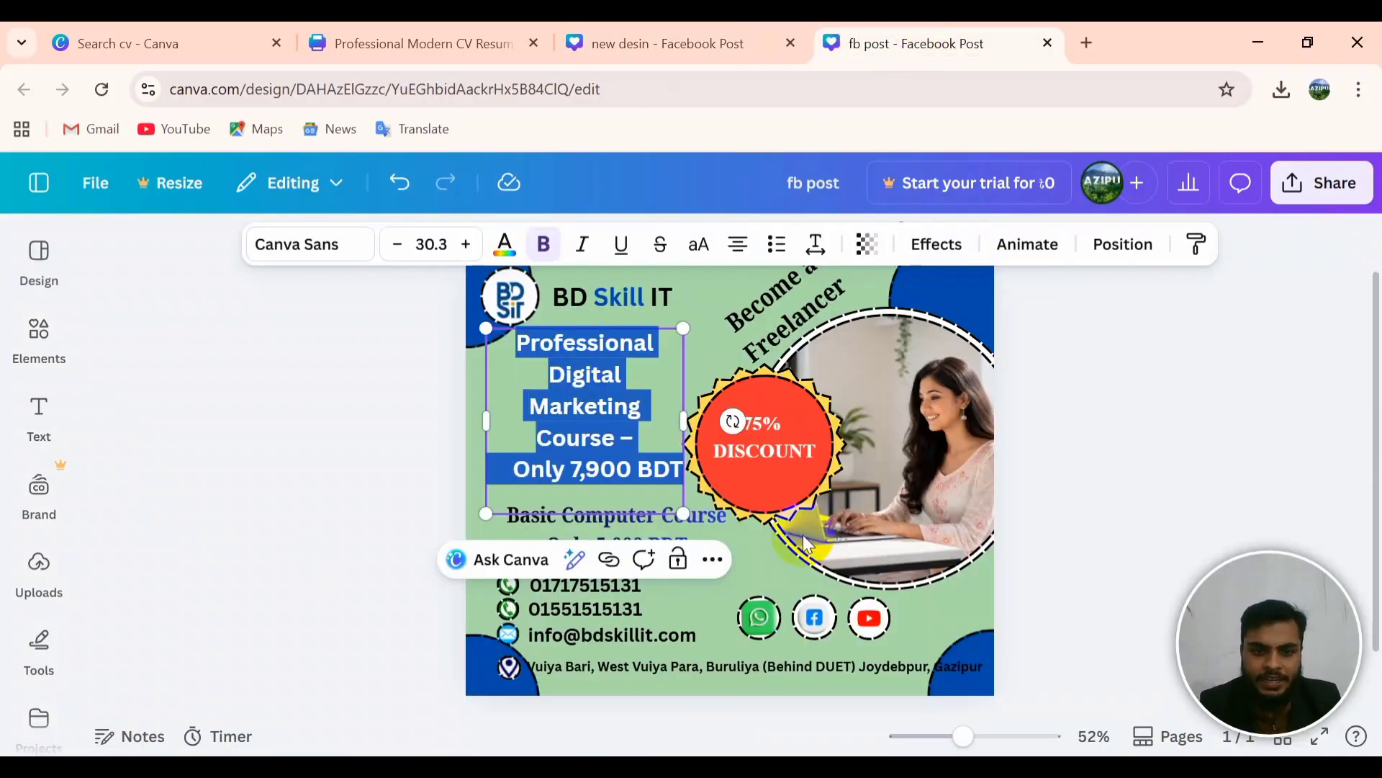
click(685, 508)
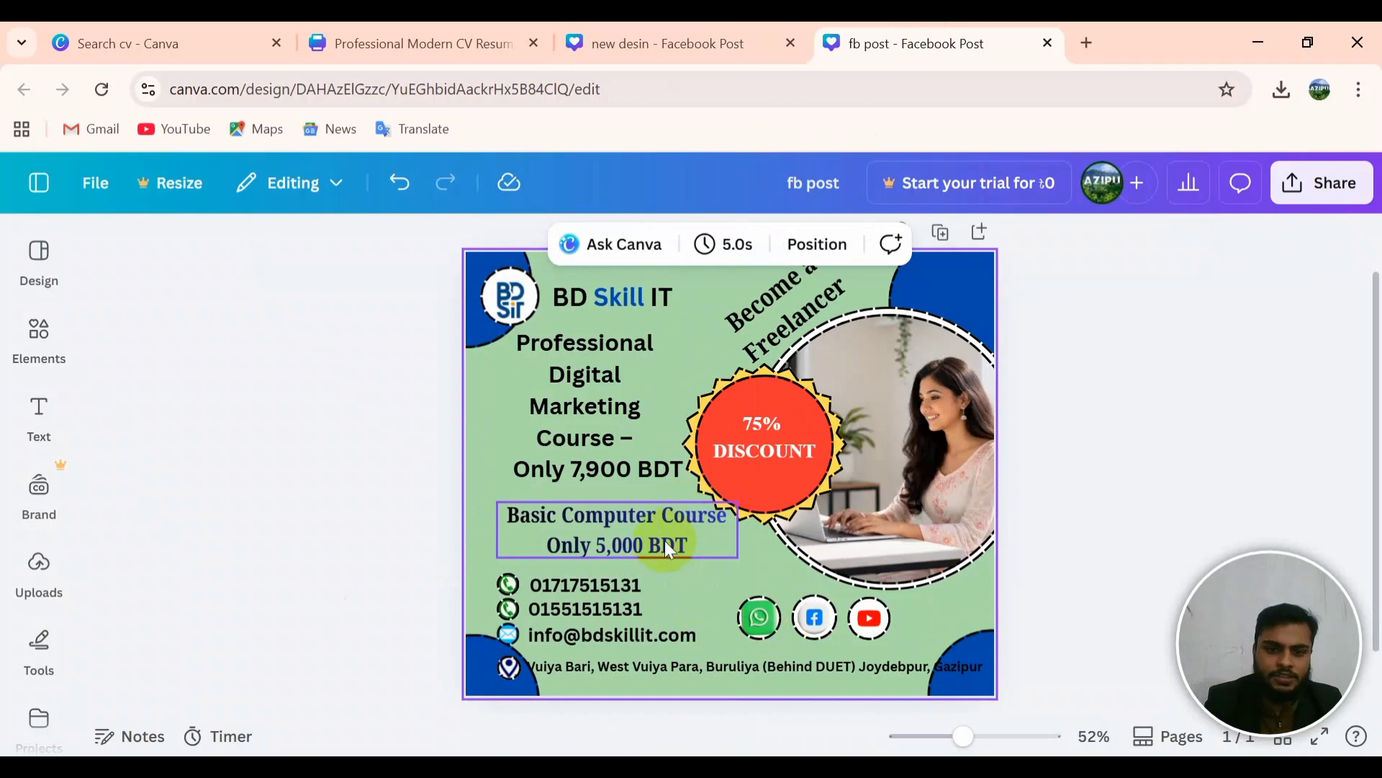
click(613, 550)
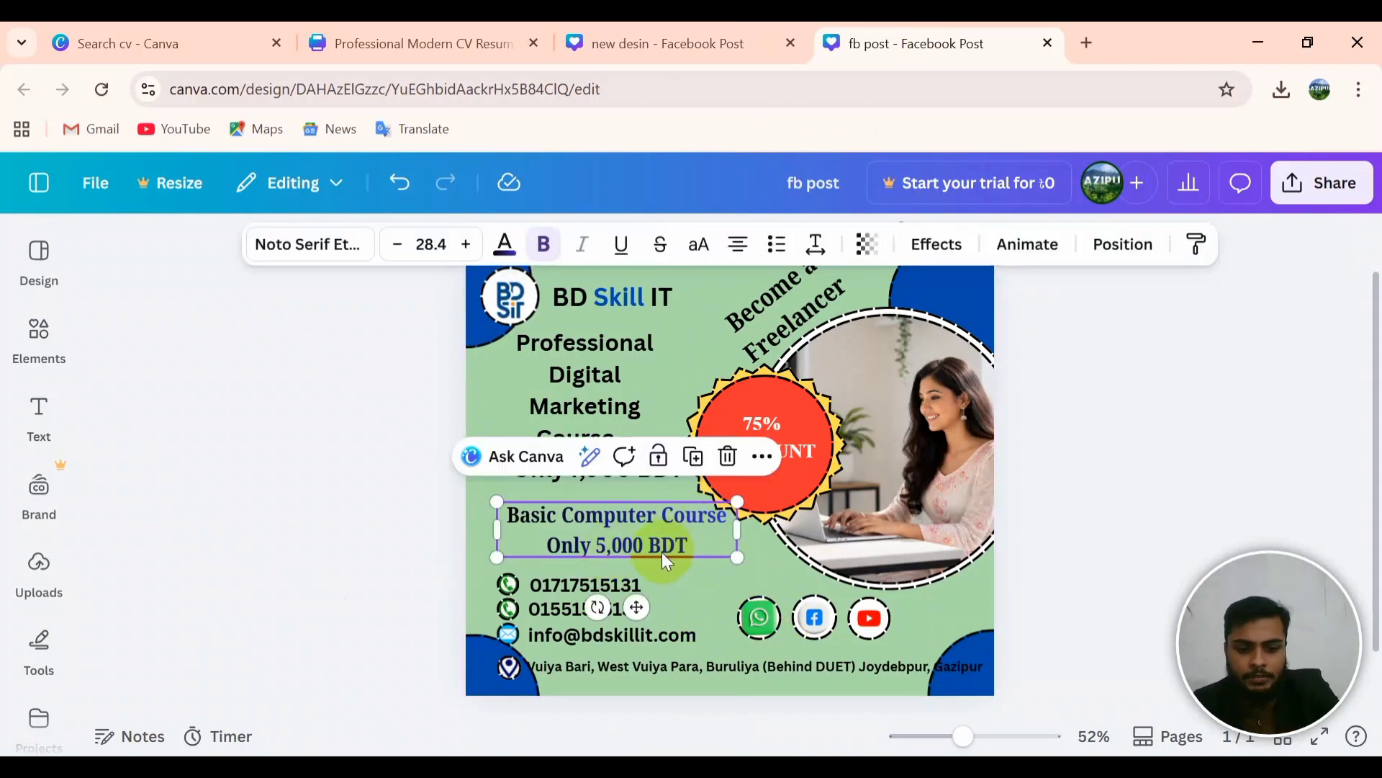
key(ctrl+a)
click(662, 554)
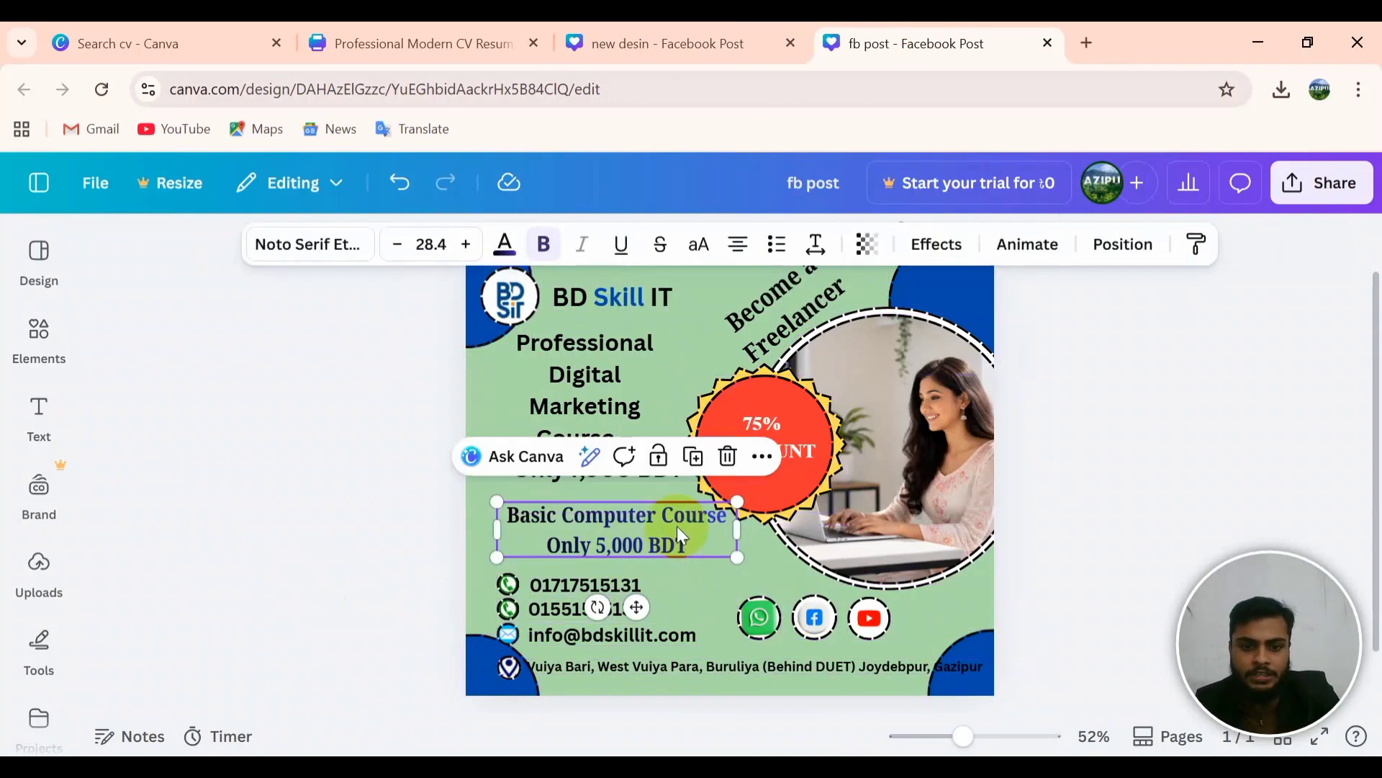
double_click(677, 529)
key(ctrl+a)
key(ctrl+c)
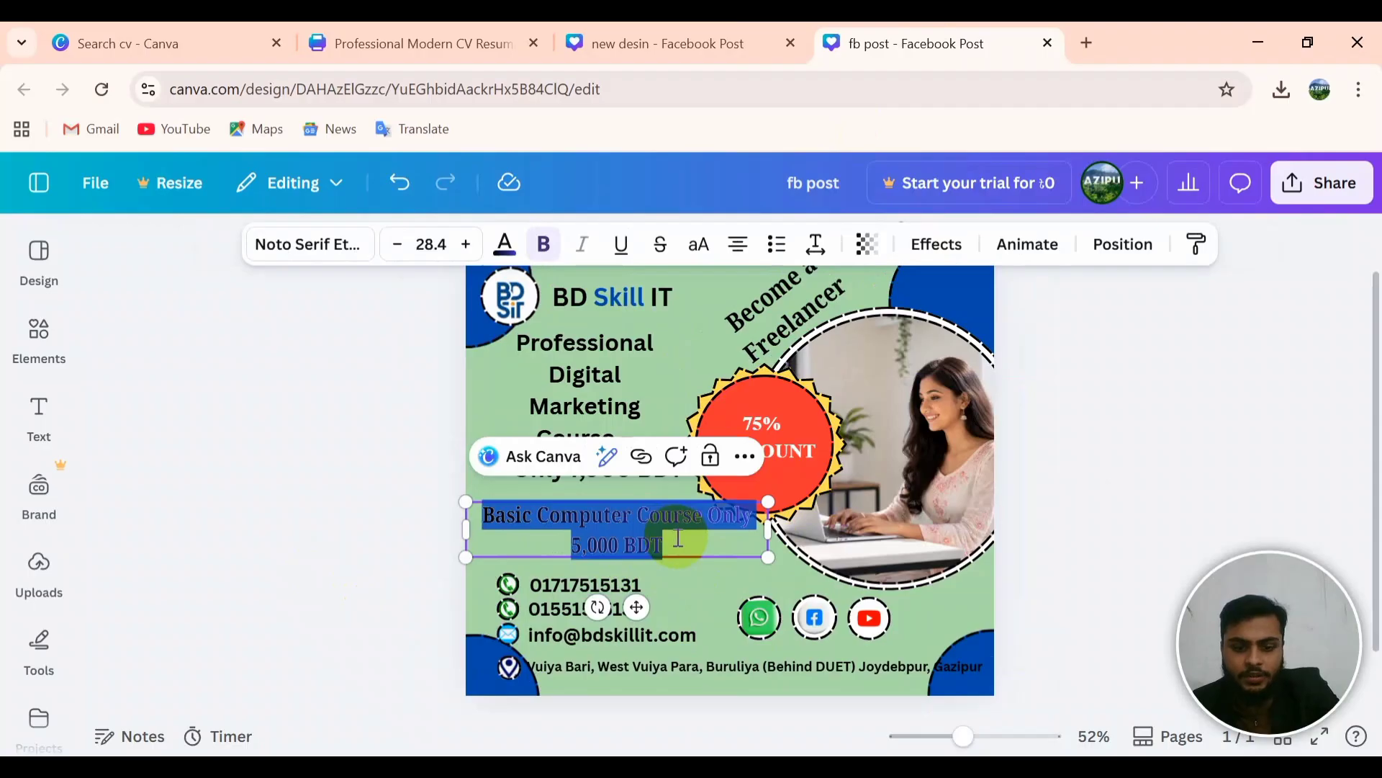
click(756, 42)
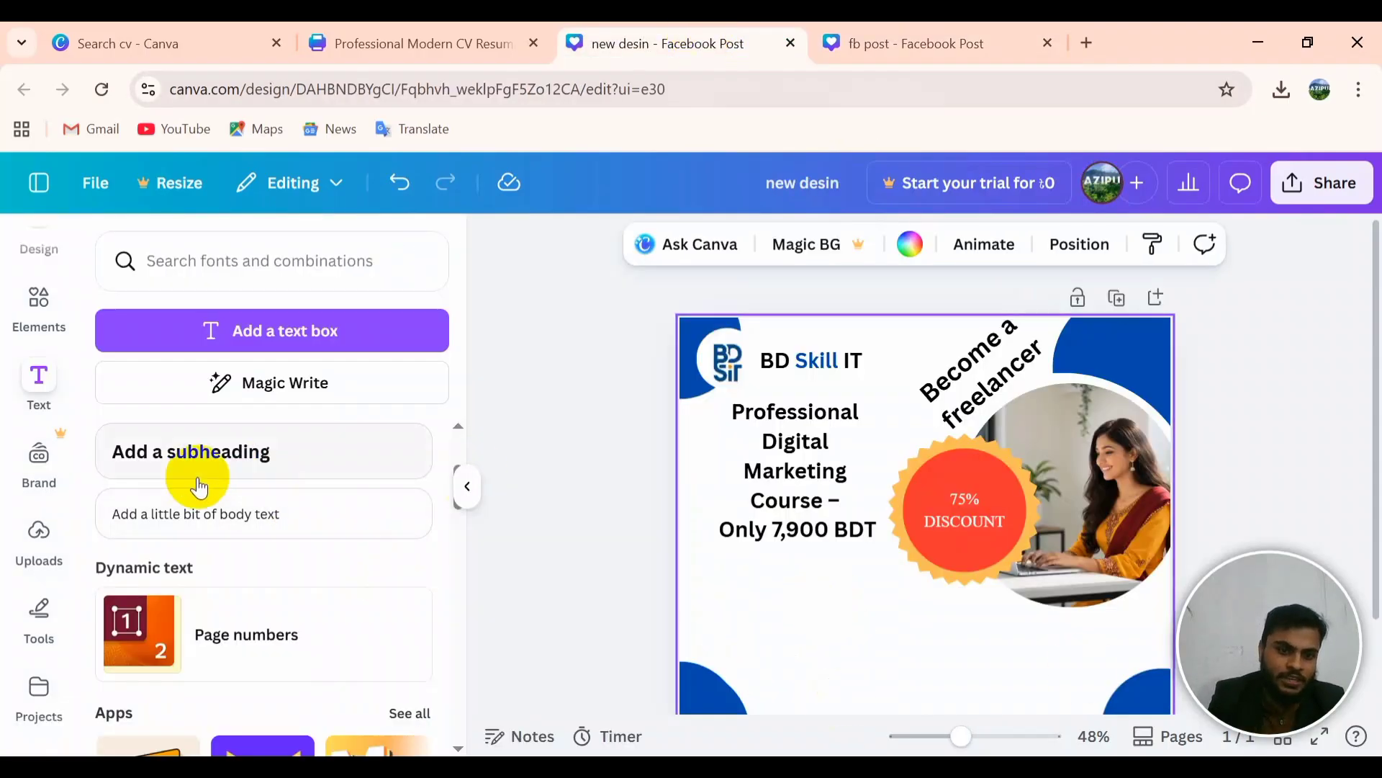
Step: Paste the Basic Computer Course text into a new text box below the 7,900 BDT price
click(180, 344)
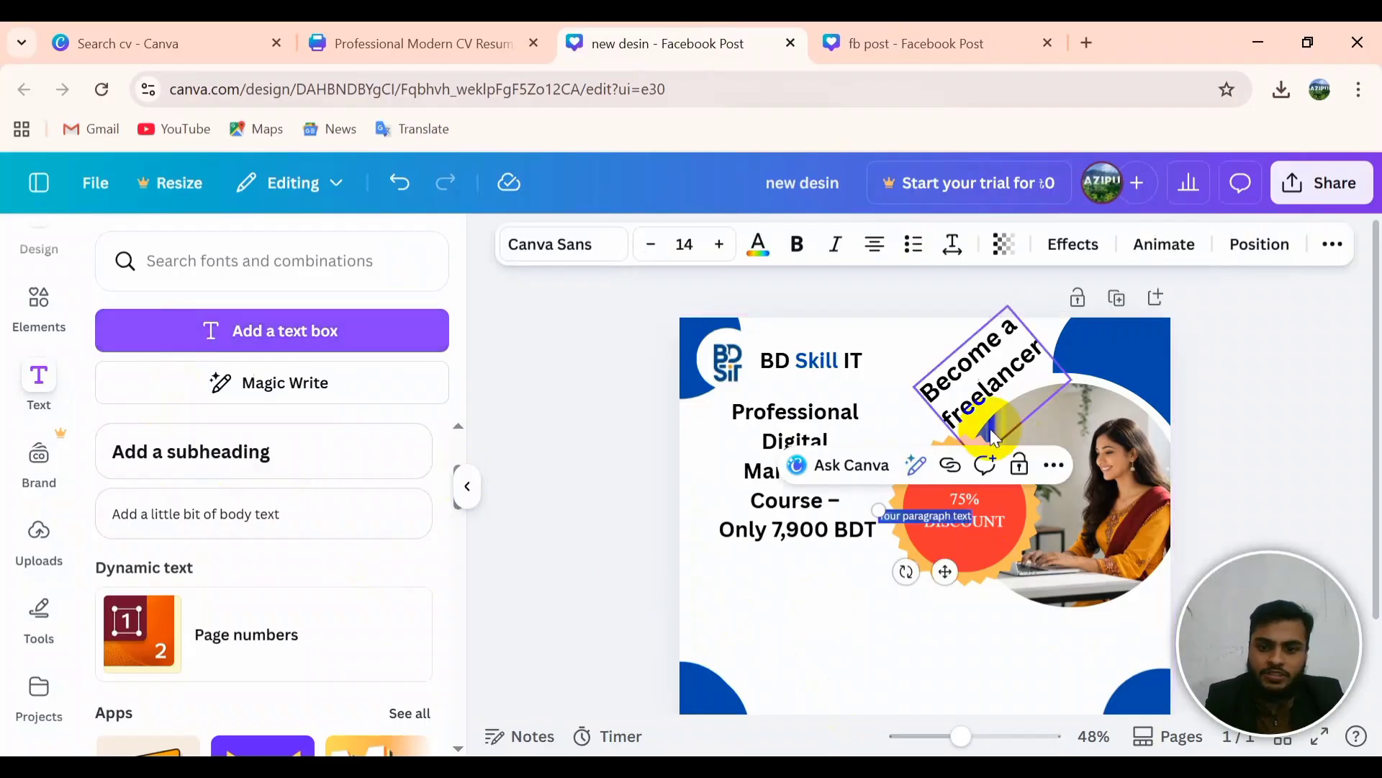
key(ctrl+v)
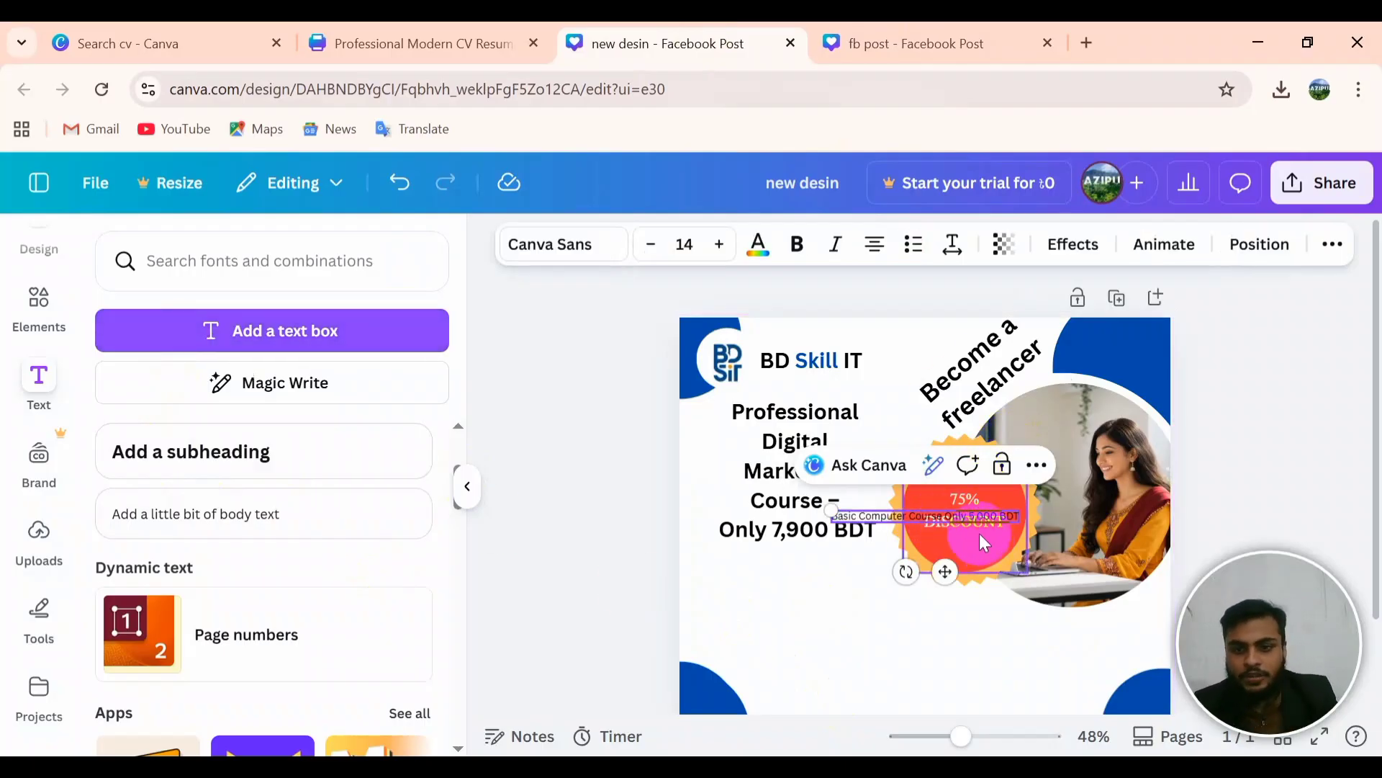
click(905, 583)
drag(912, 512, 776, 557)
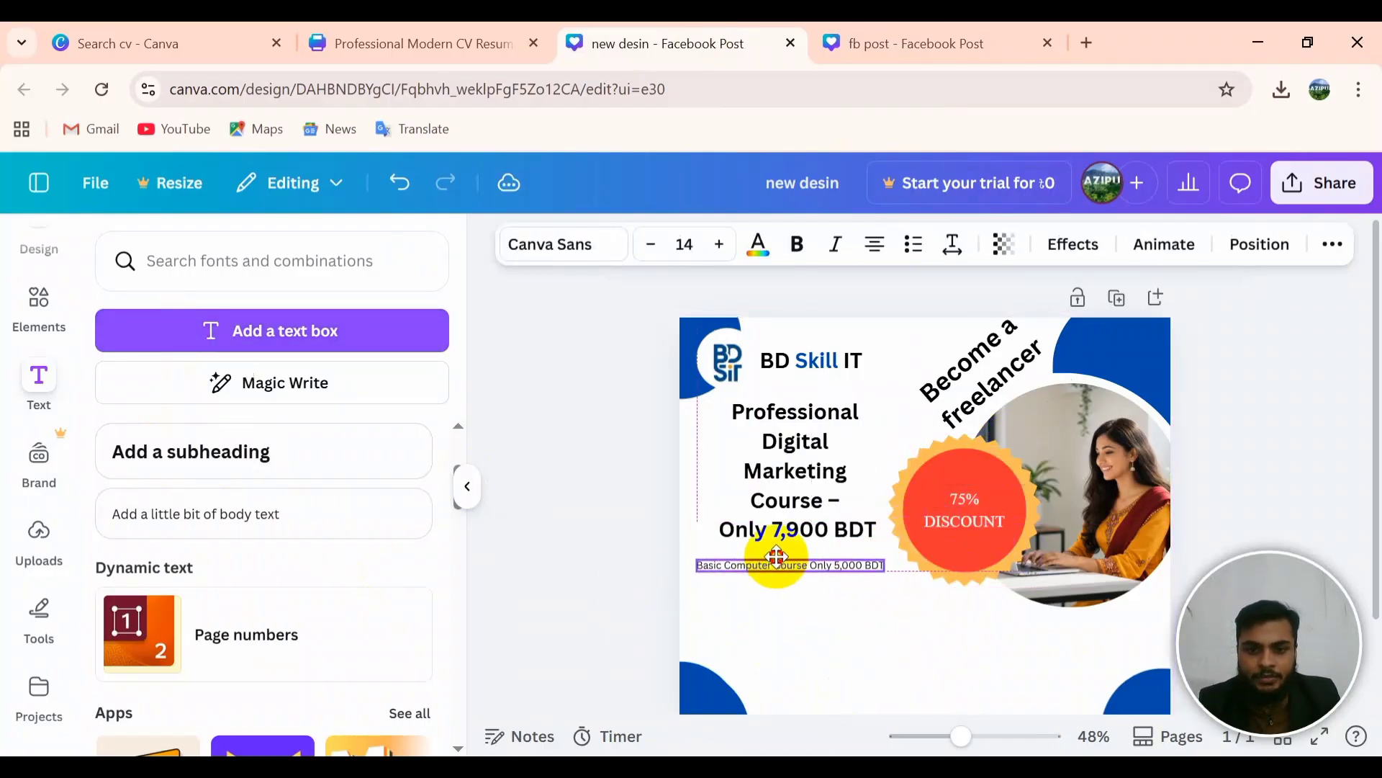
Step: Raise the Basic Computer Course line's font size to 26
double_click(873, 566)
click(864, 566)
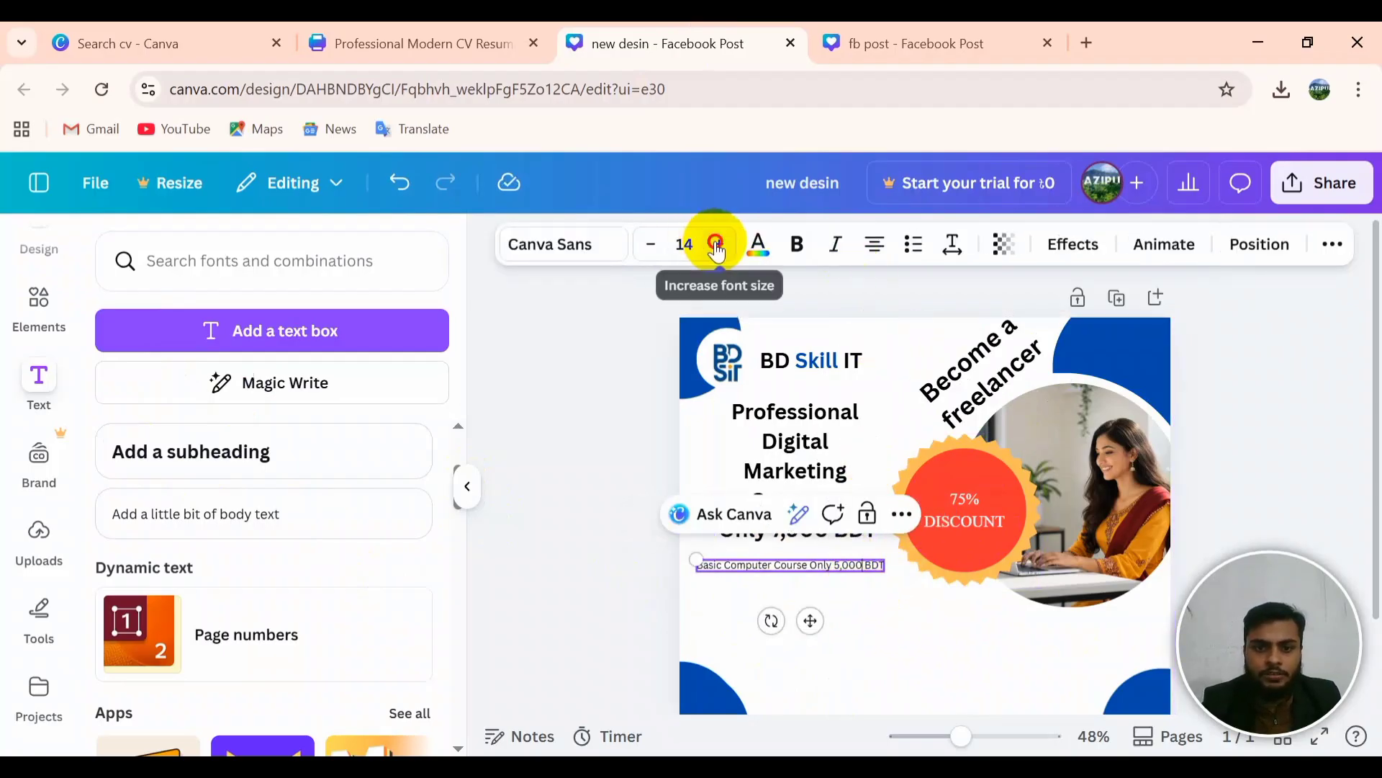
click(718, 245)
click(718, 245)
click(718, 244)
click(718, 245)
click(717, 245)
click(717, 245)
click(717, 244)
click(718, 245)
click(717, 244)
click(717, 244)
click(718, 245)
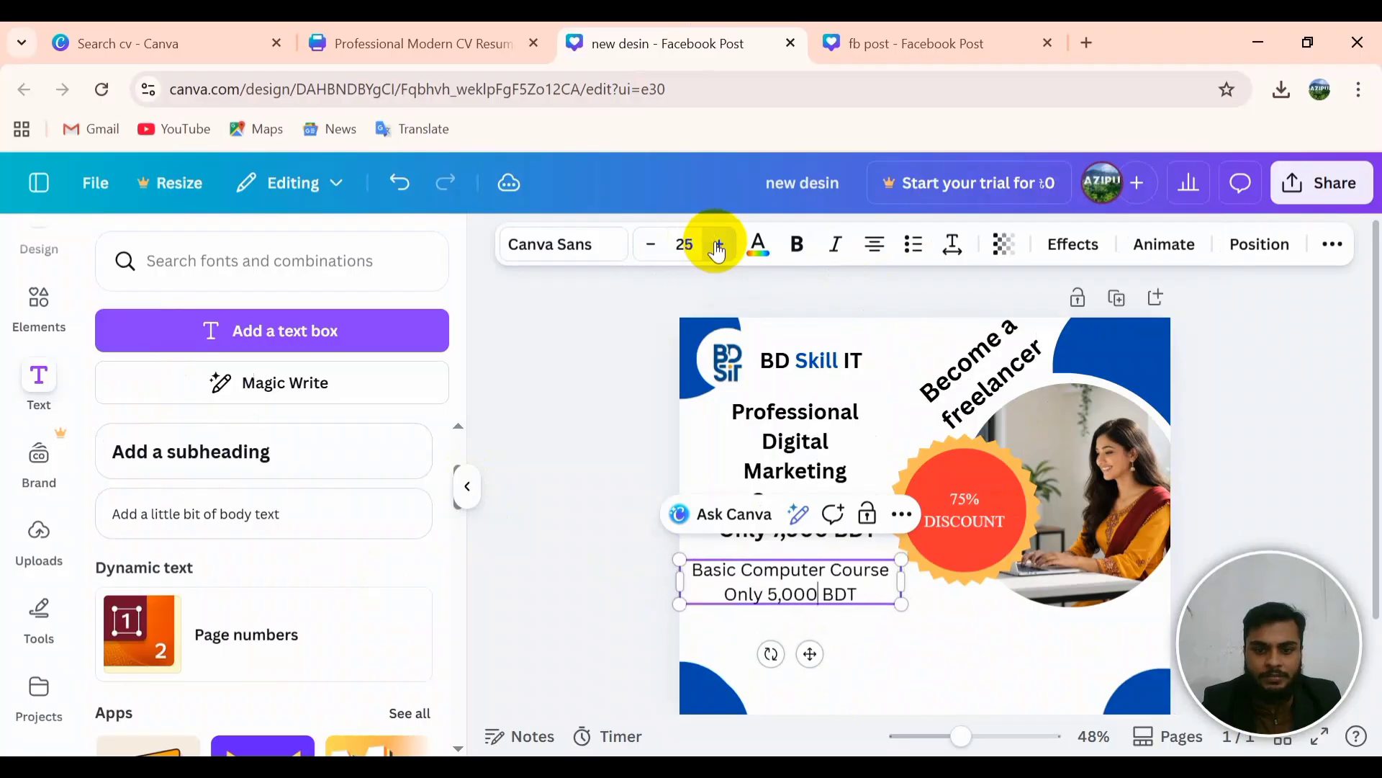
click(717, 245)
click(1068, 667)
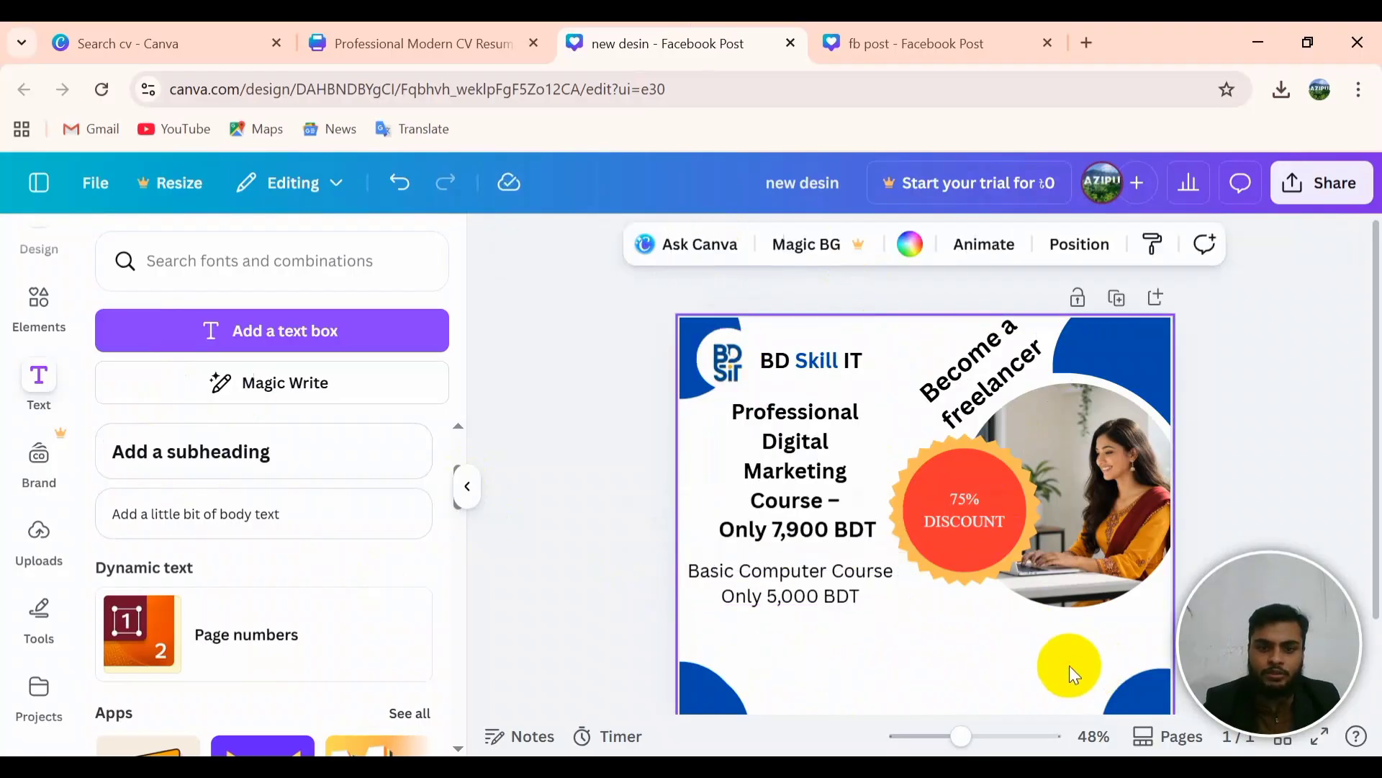
Step: Select all of the 'Basic Computer Course Only 5,000 BDT' text and make it bold
click(753, 584)
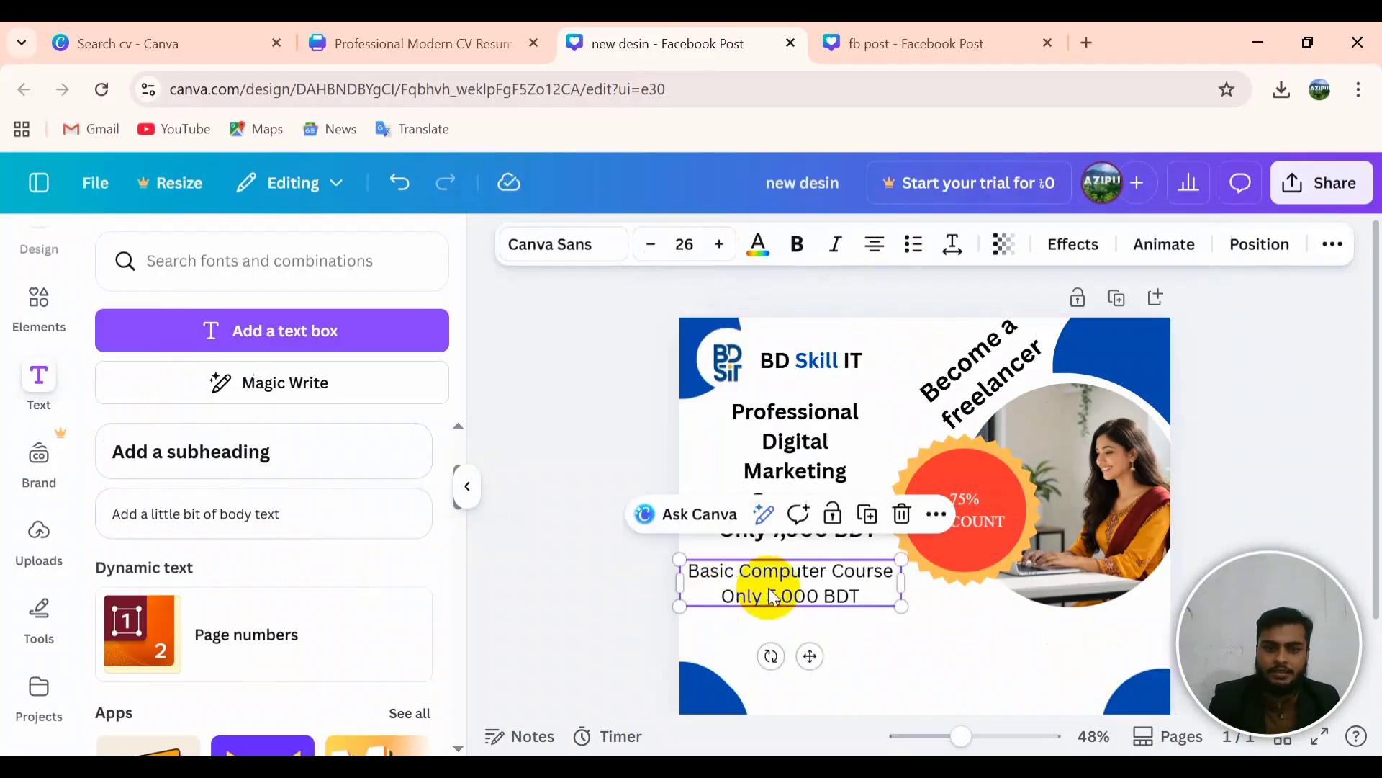
click(895, 663)
click(817, 609)
click(867, 656)
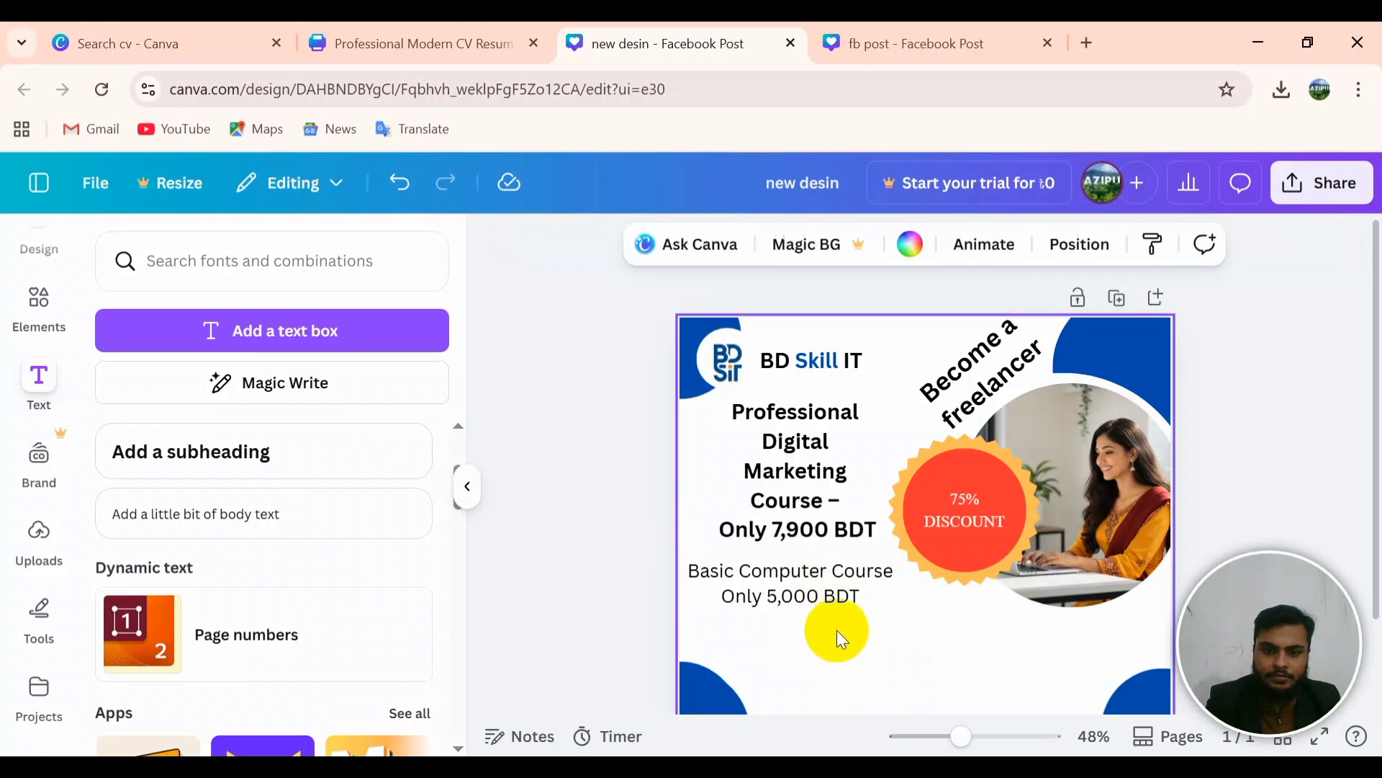
click(833, 601)
click(834, 596)
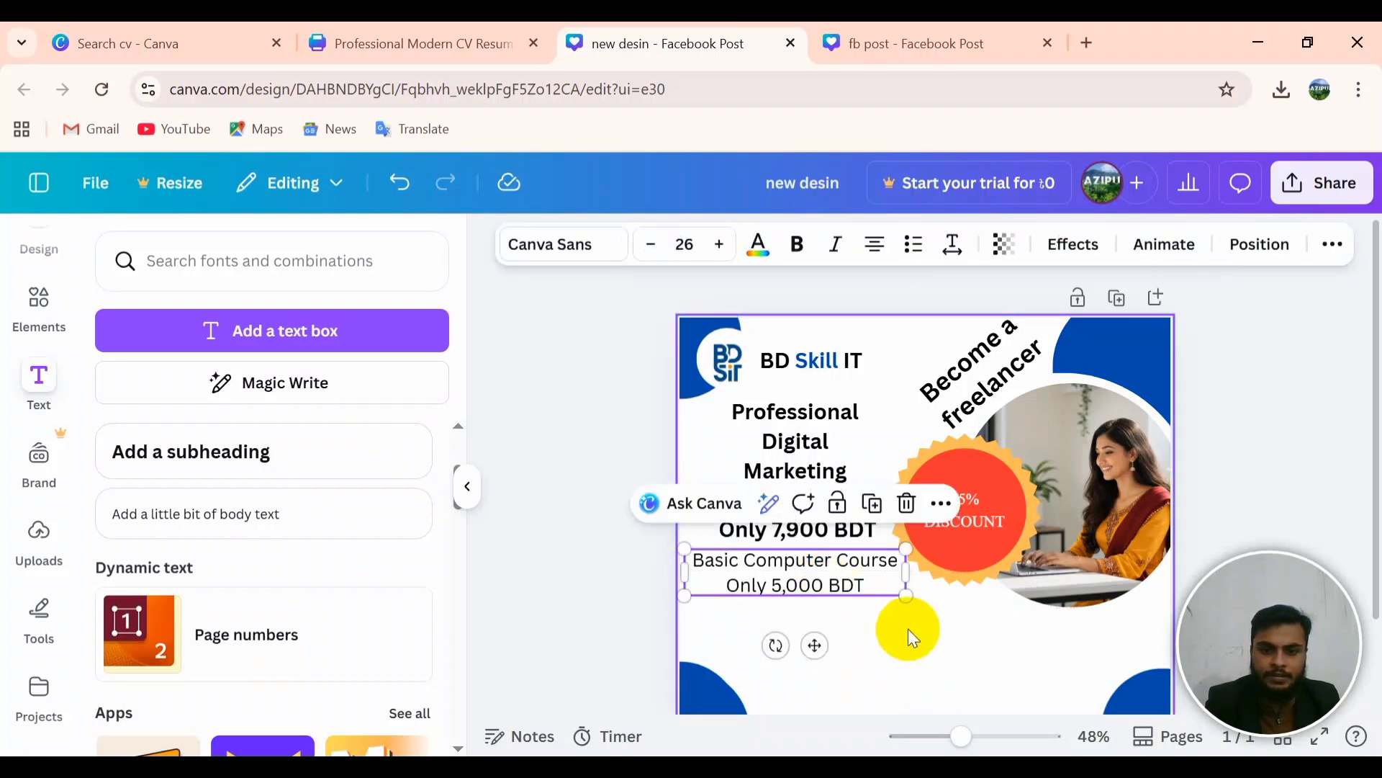
click(921, 652)
click(813, 585)
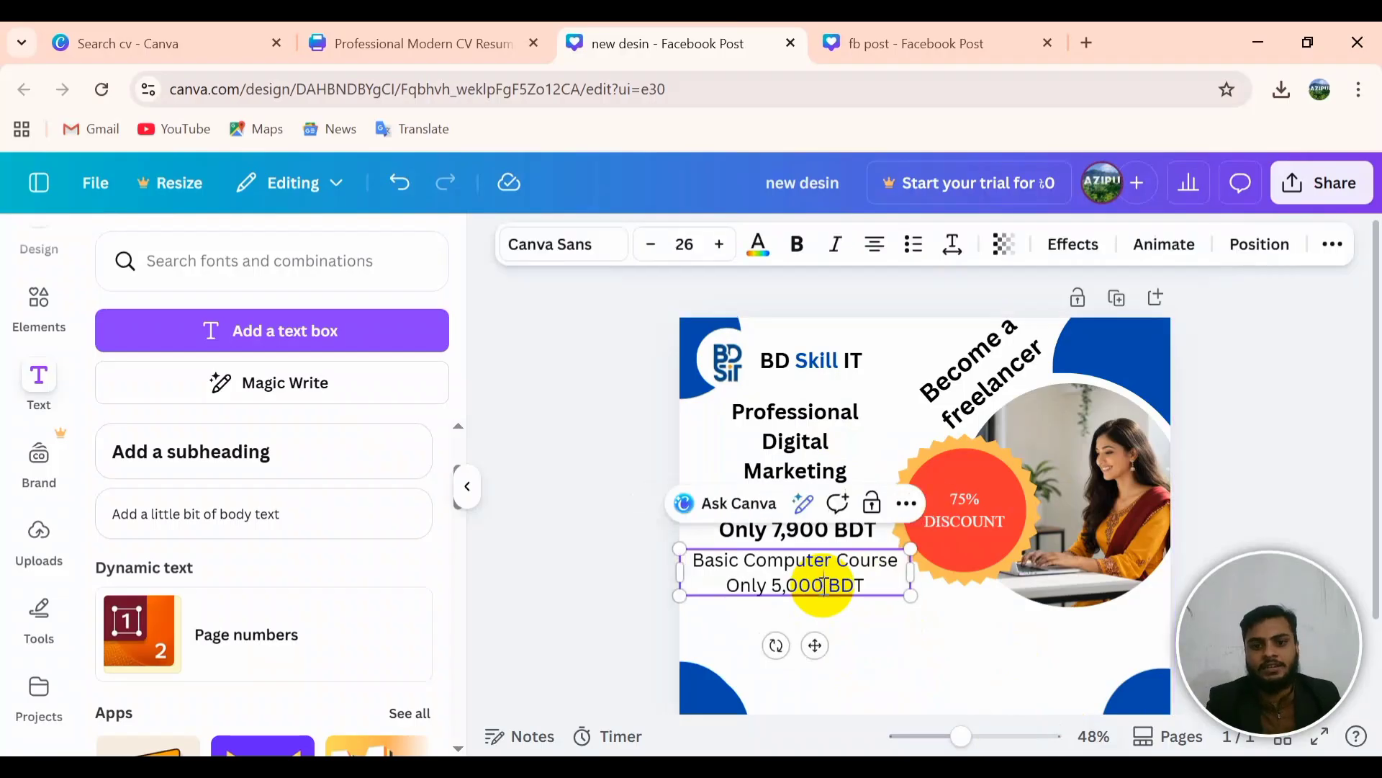
key(ctrl+a)
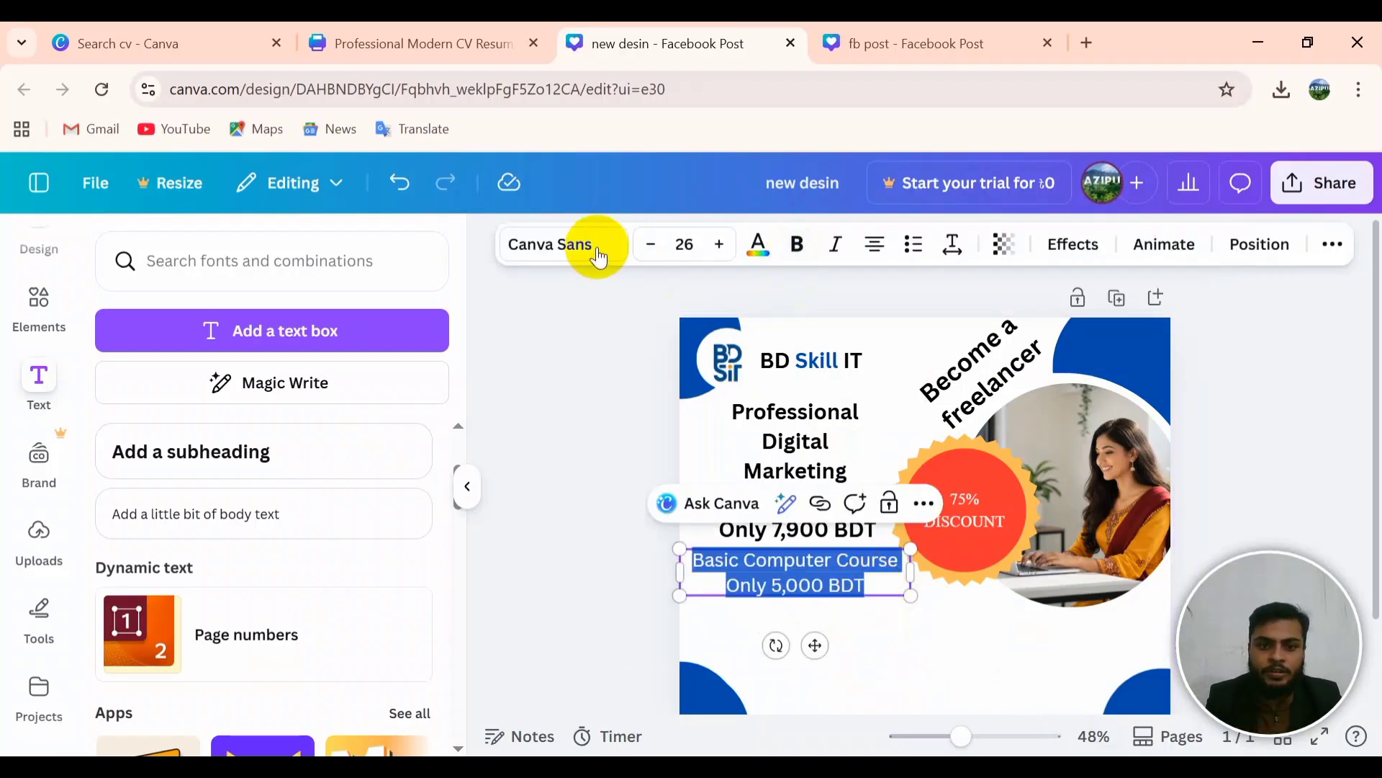
click(907, 655)
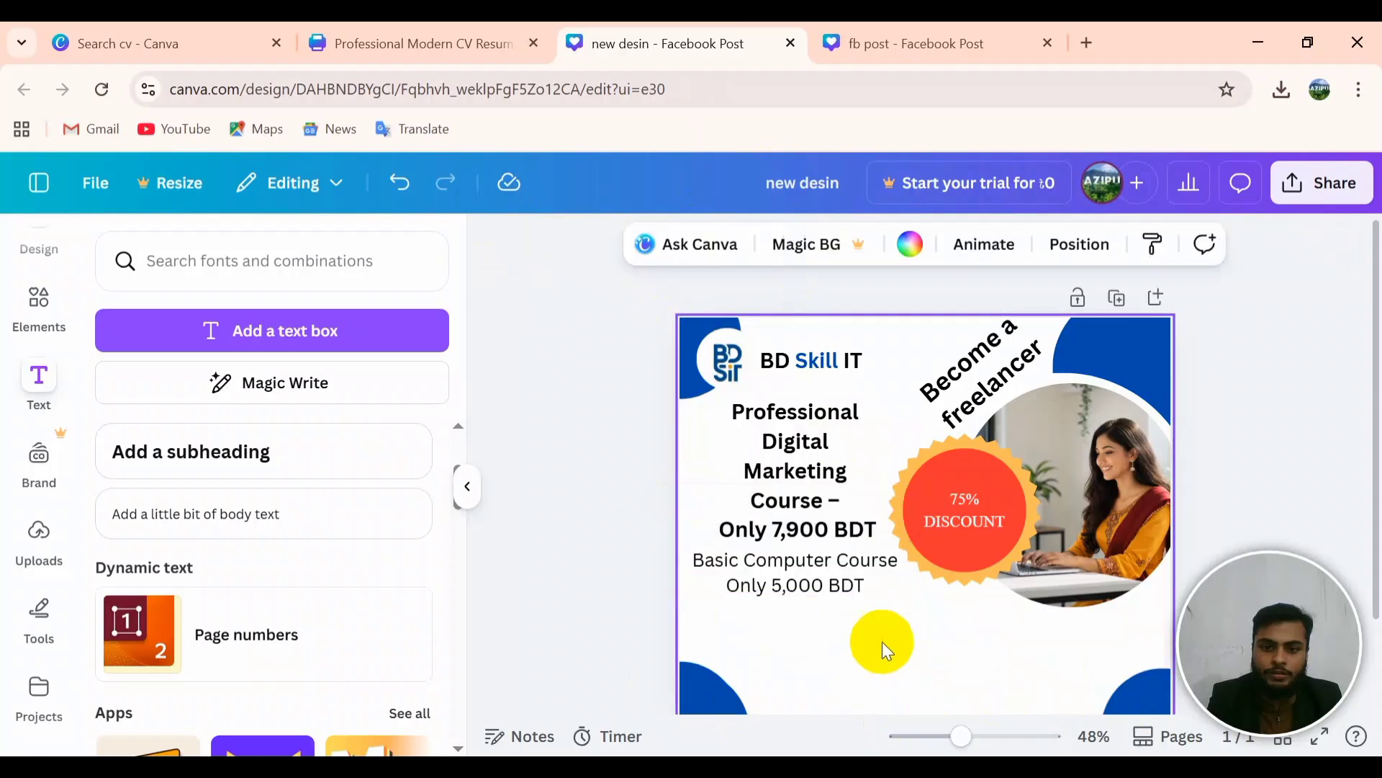
click(819, 590)
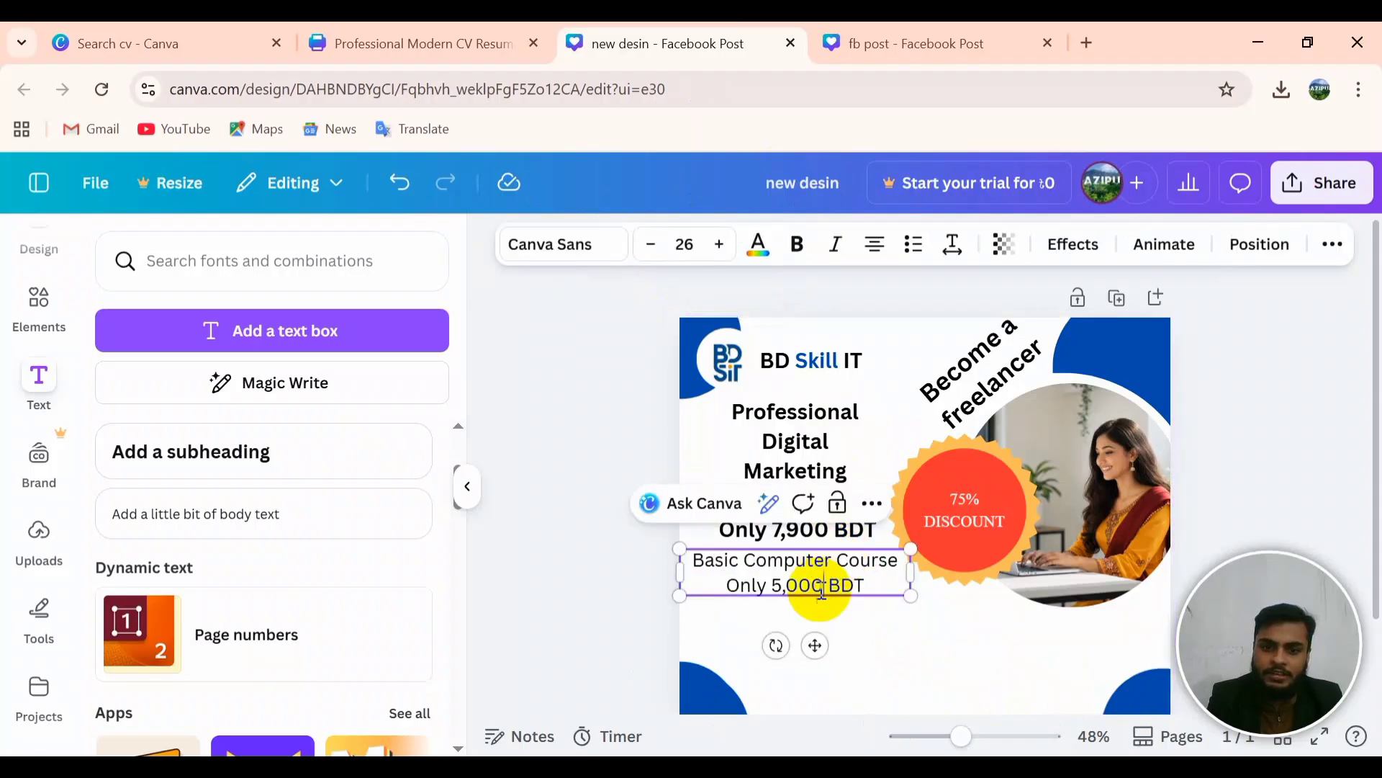
click(821, 589)
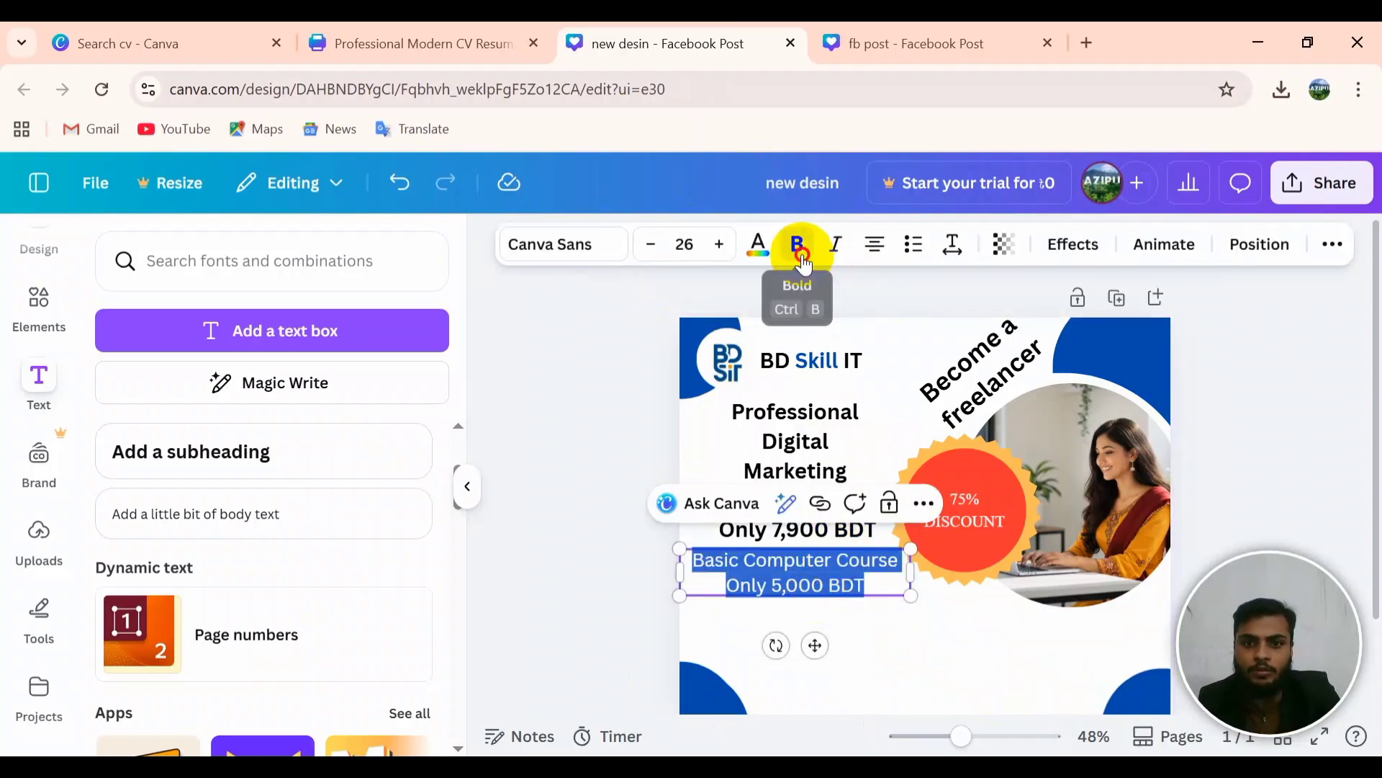
click(797, 245)
Step: Colour the course text with the purple-blue linear gradient instead of dark teal
click(929, 639)
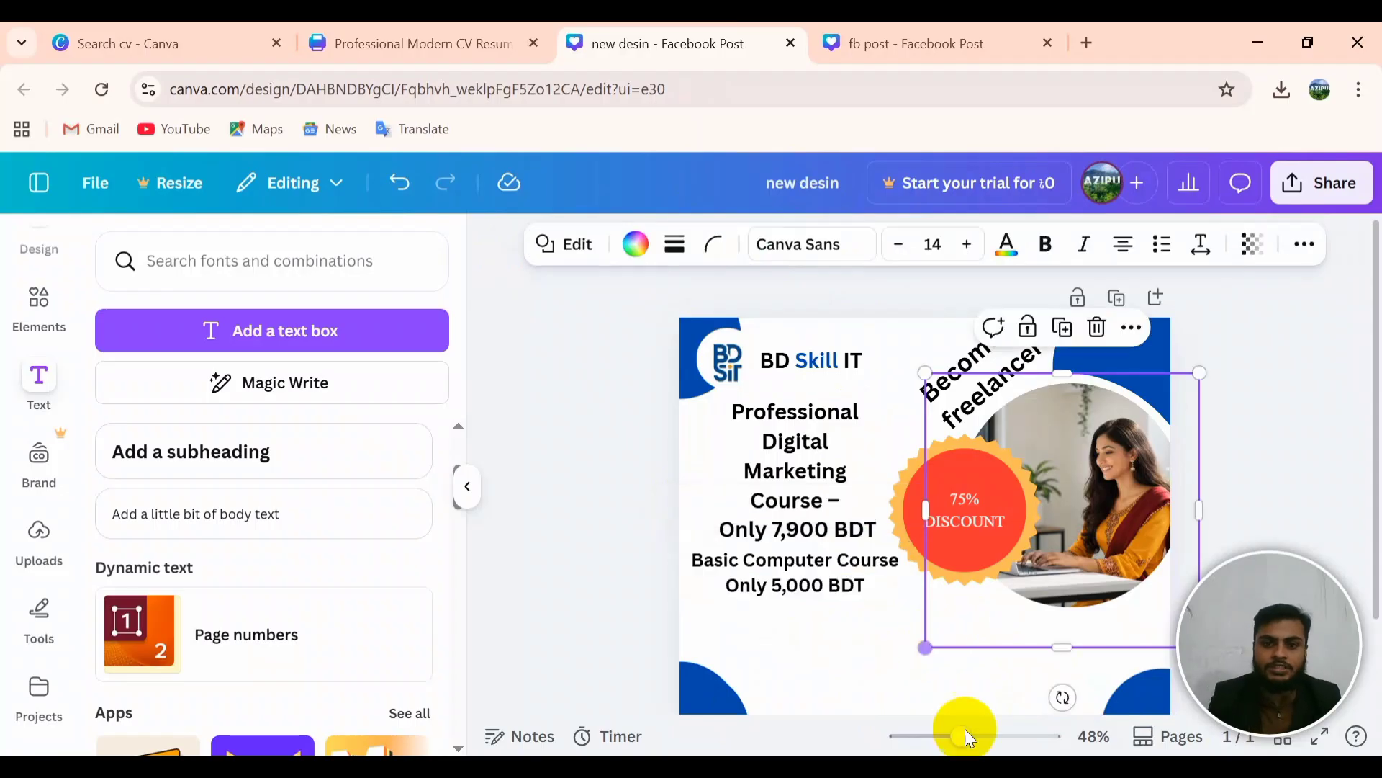
click(810, 577)
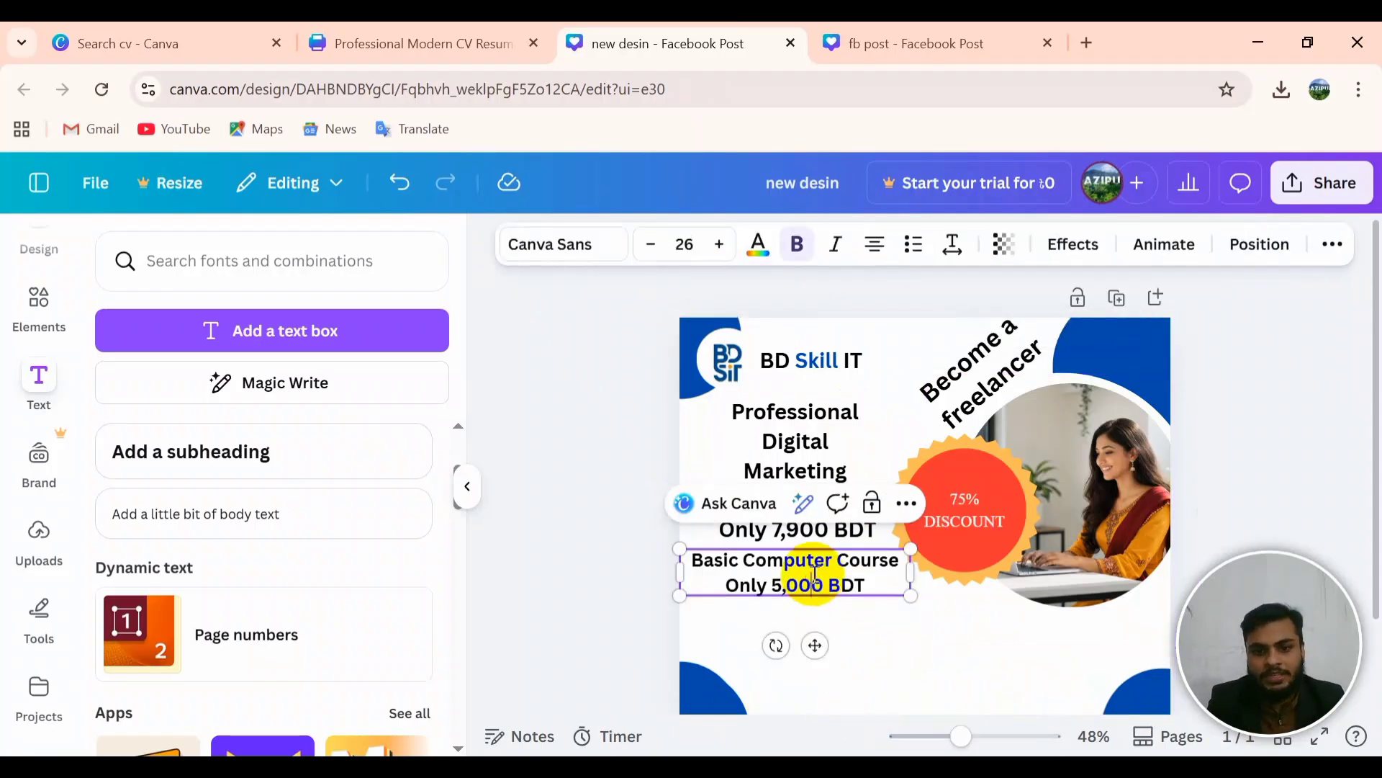
triple_click(859, 597)
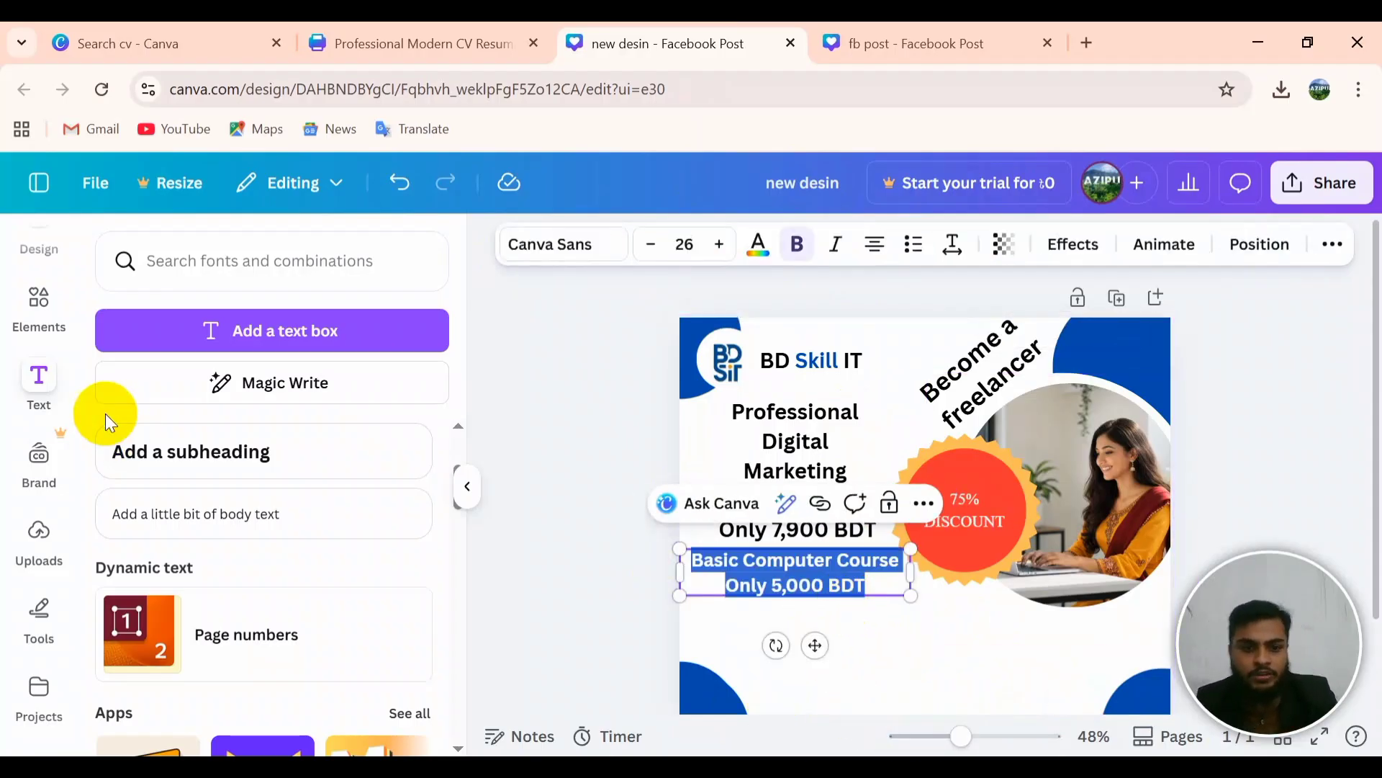
click(758, 248)
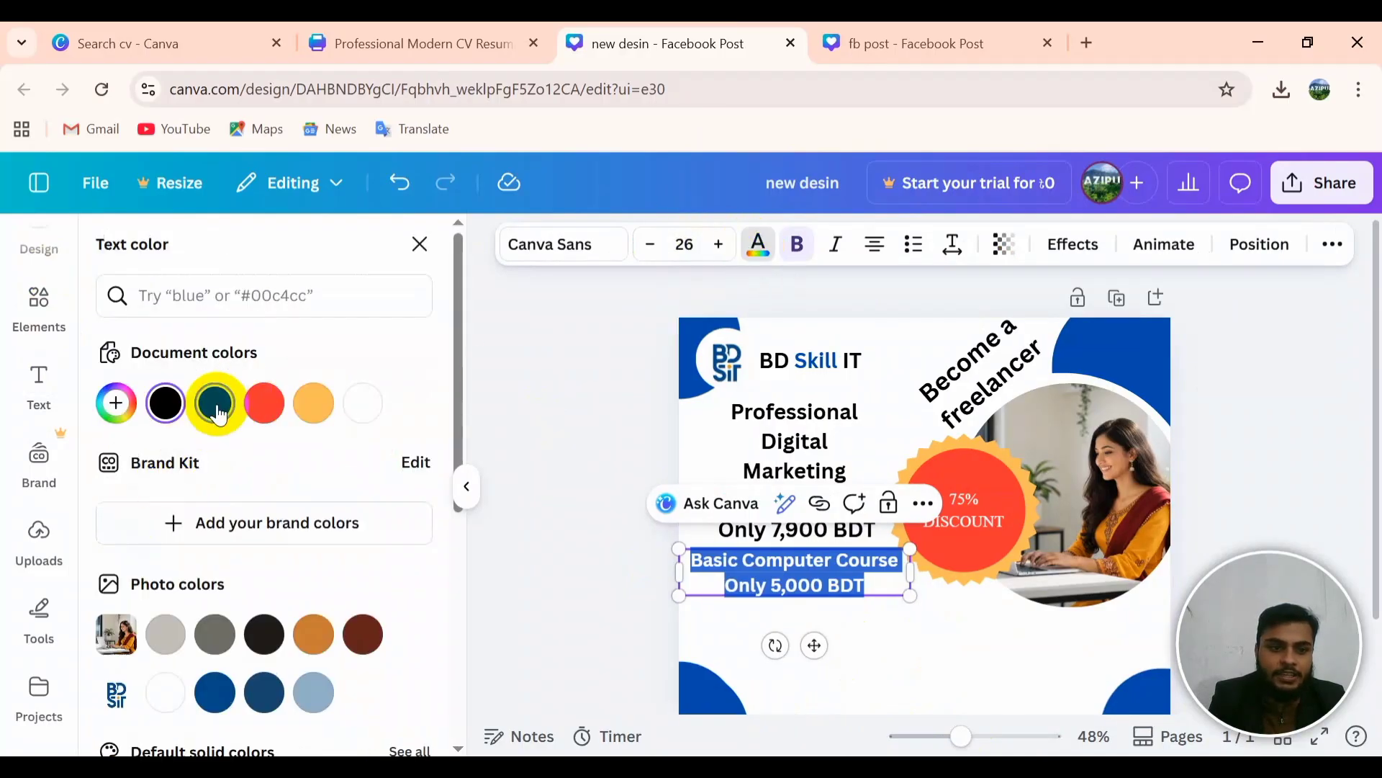
click(219, 416)
scroll(386, 549, down, 3)
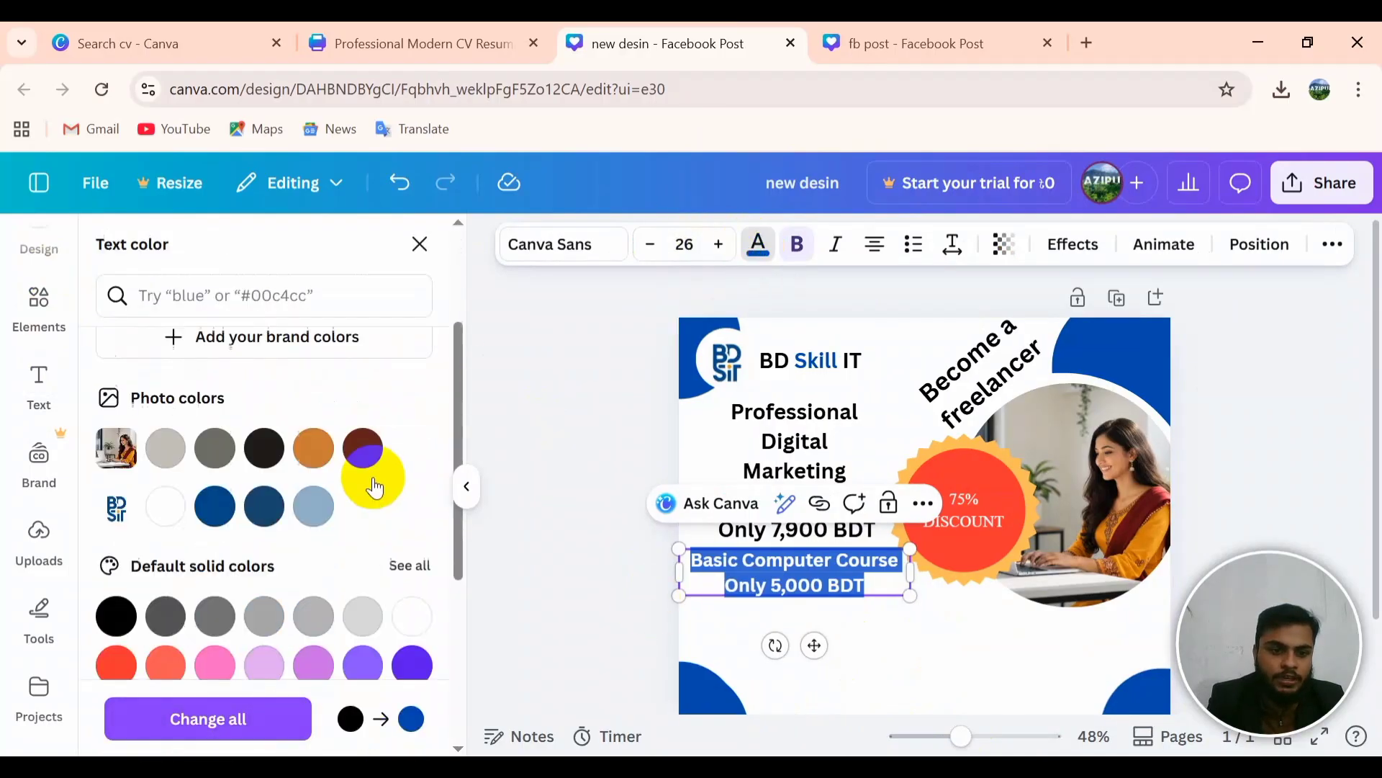
scroll(375, 488, down, 5)
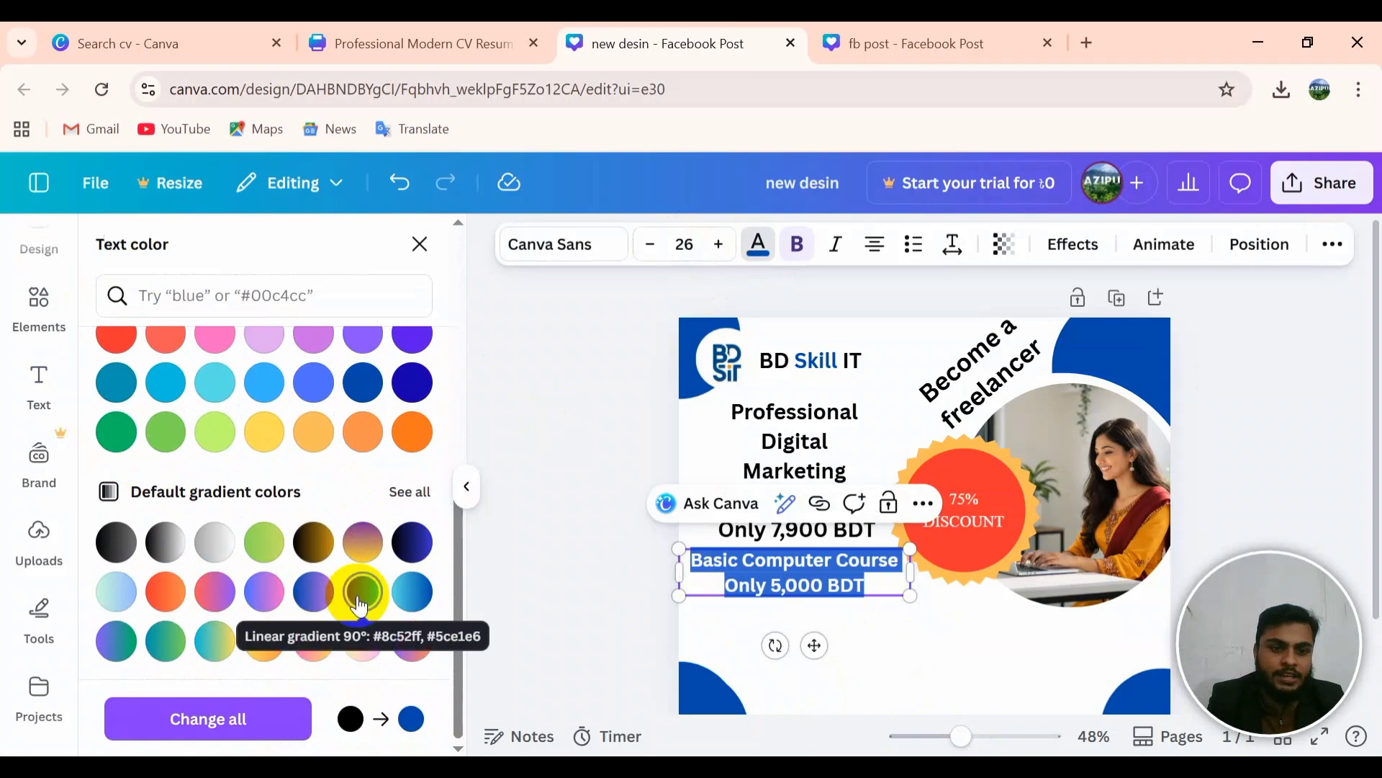
click(360, 605)
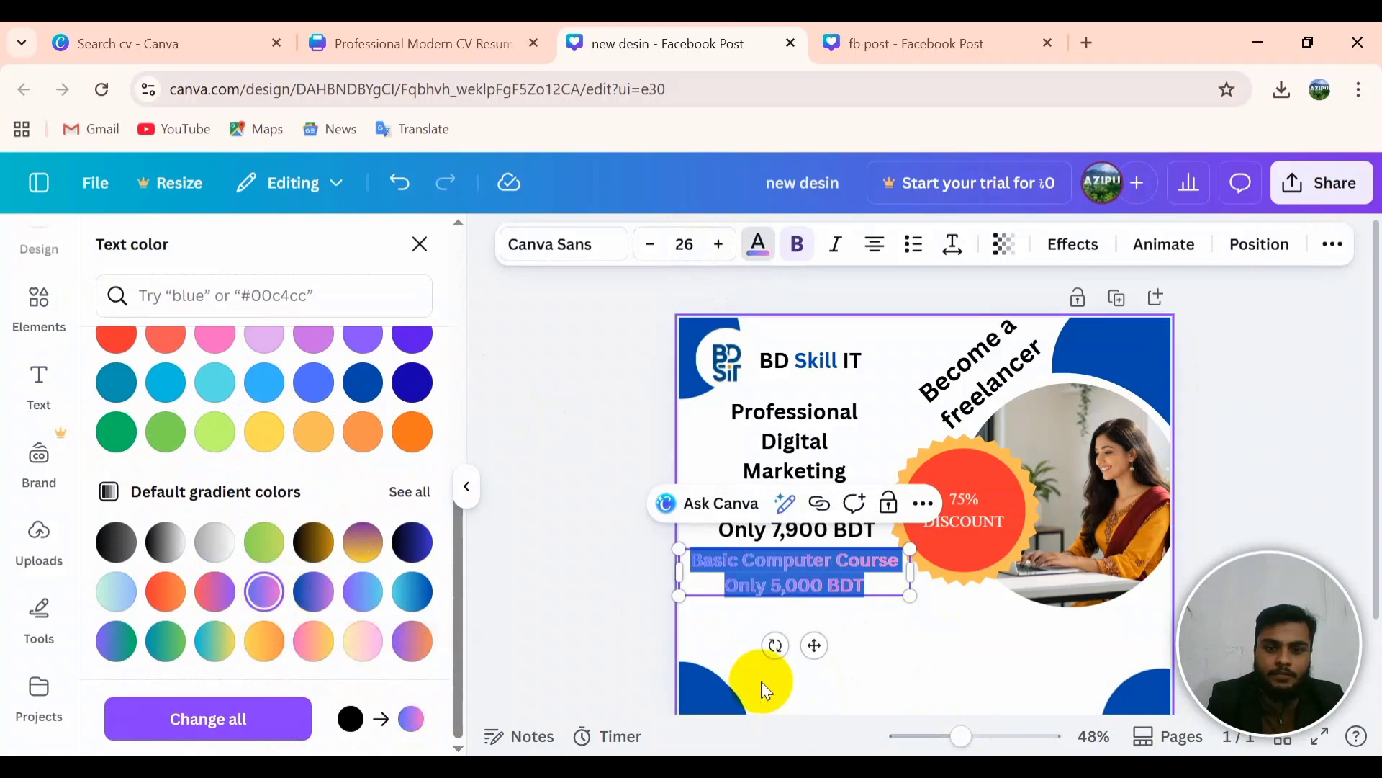
click(914, 638)
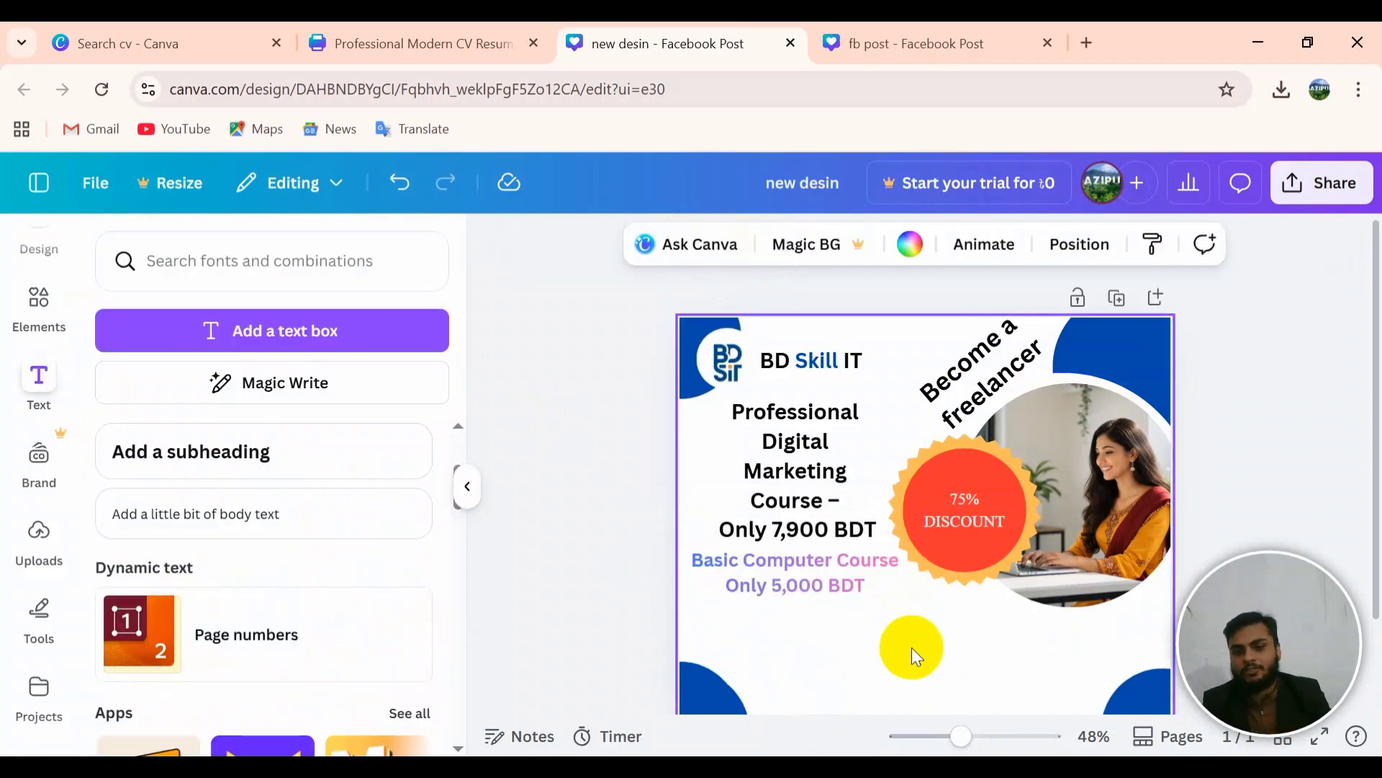
scroll(900, 652, down, 2)
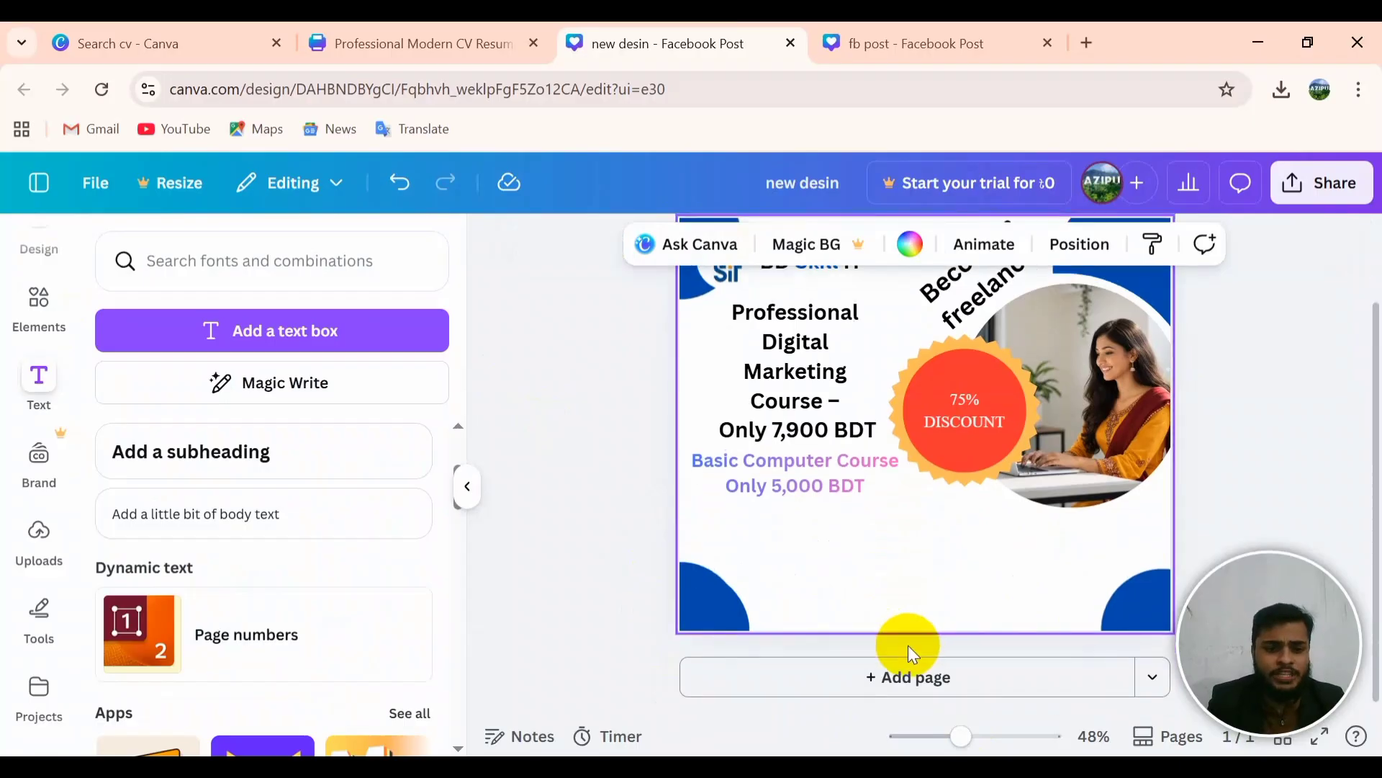
Step: Switch to the fb post design and inspect its phone icon and first phone number text
click(860, 48)
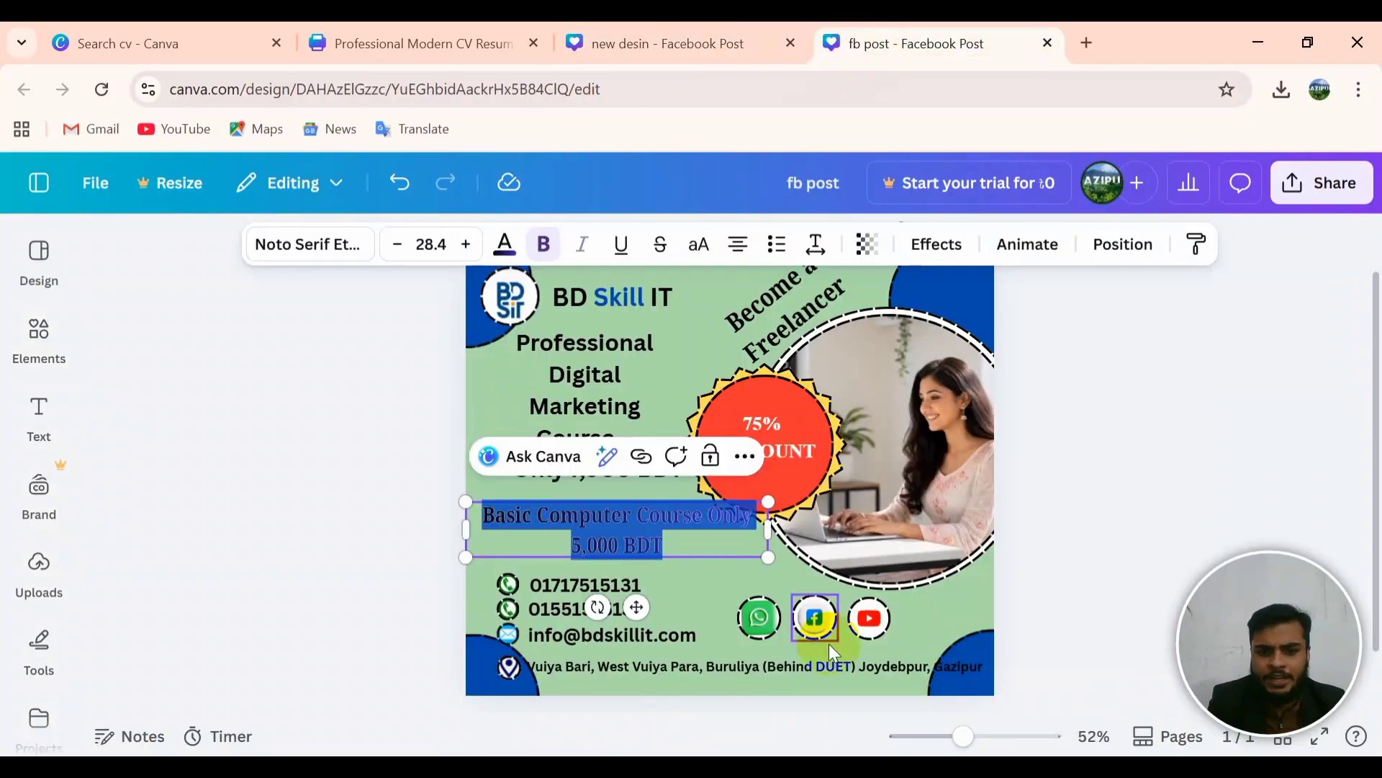
click(948, 627)
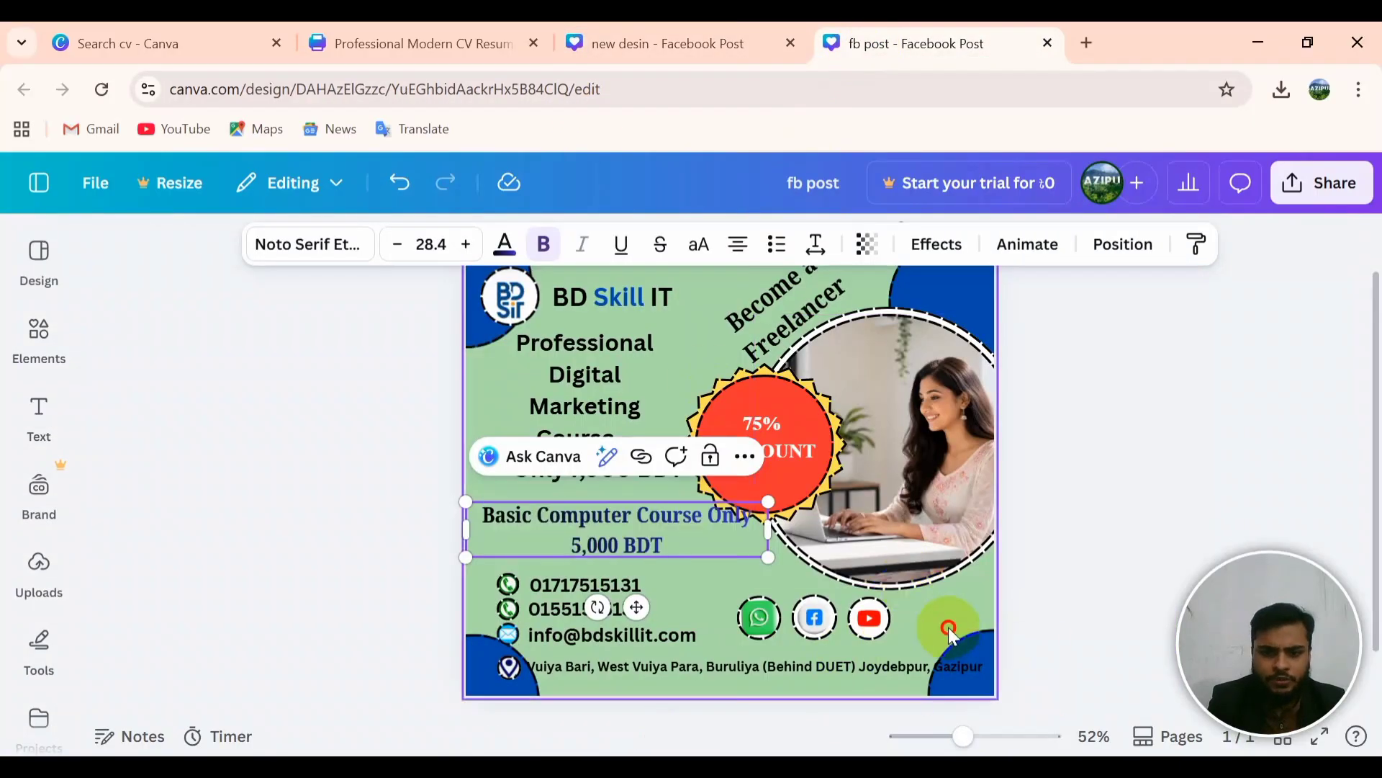
click(507, 594)
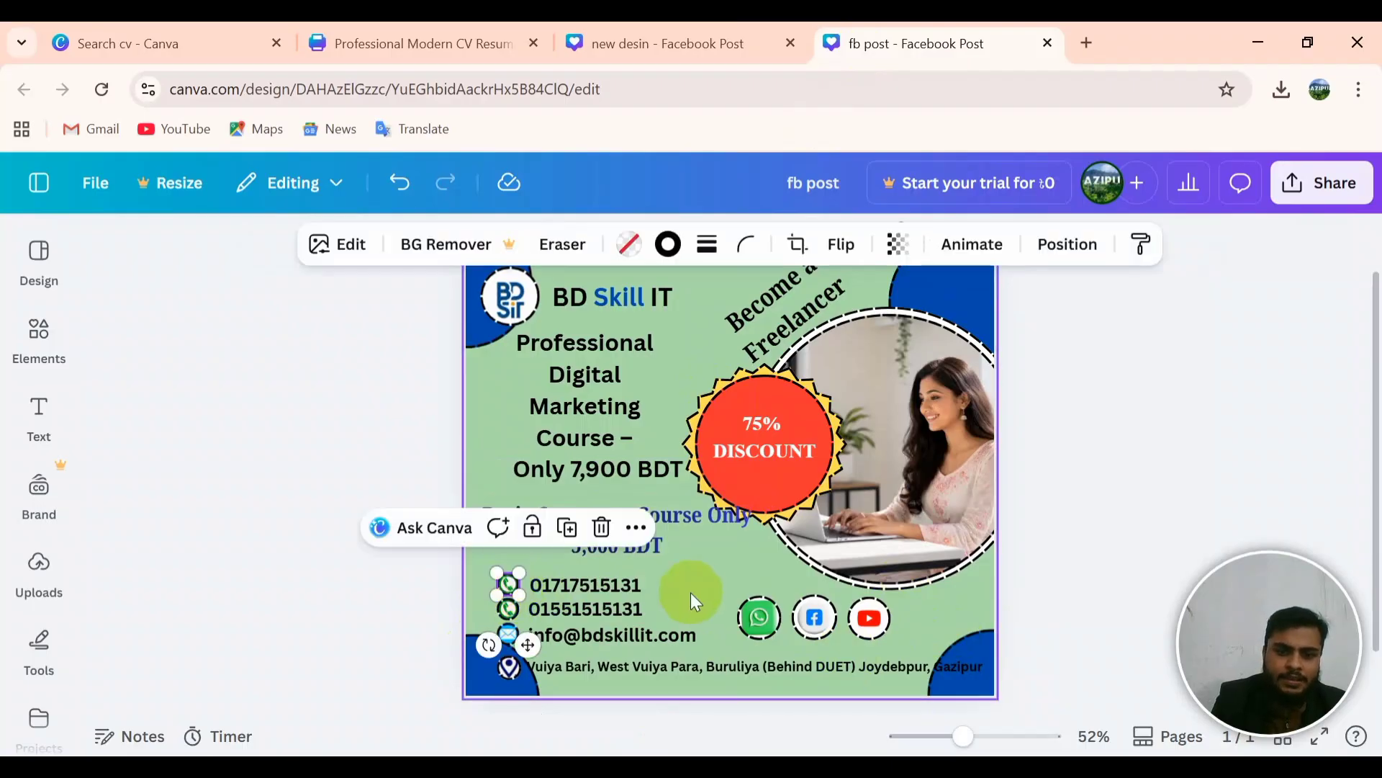
click(631, 590)
drag(630, 590, 624, 589)
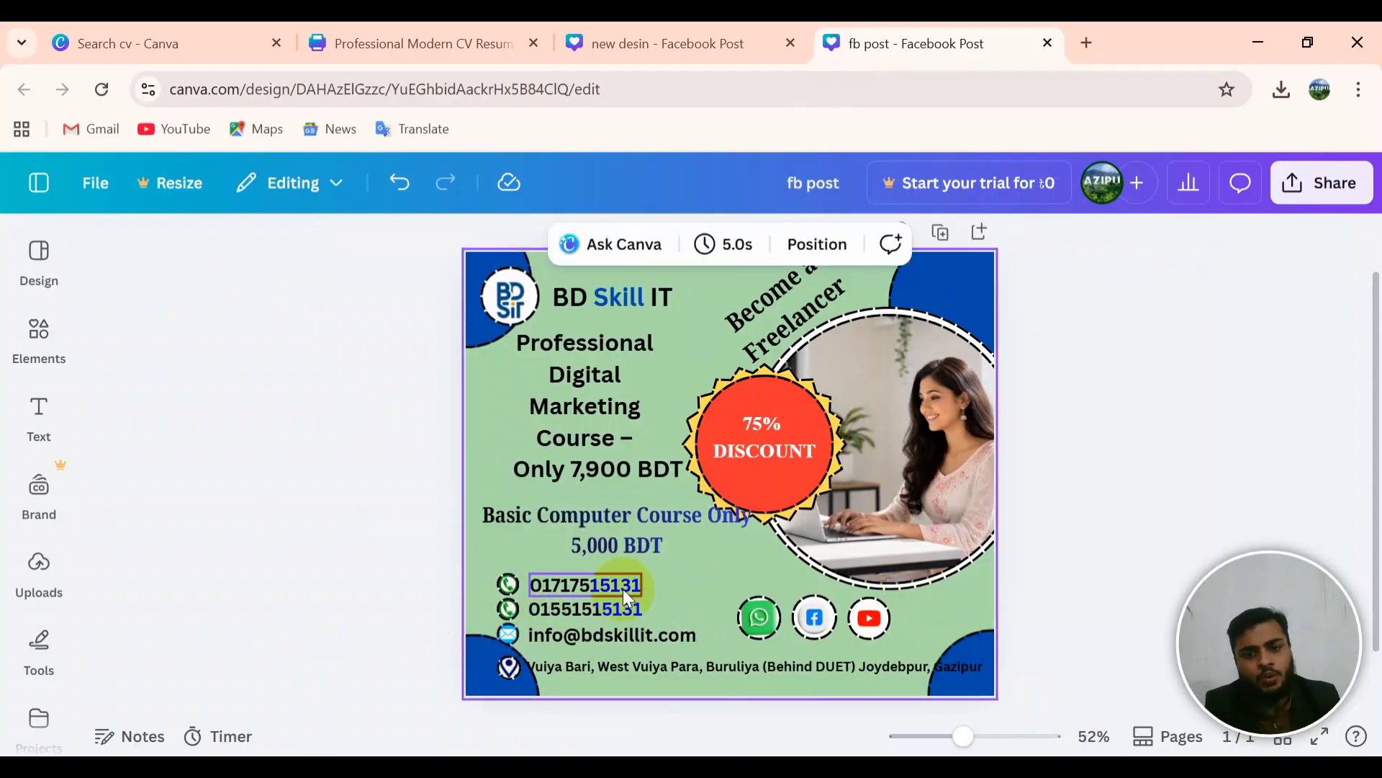
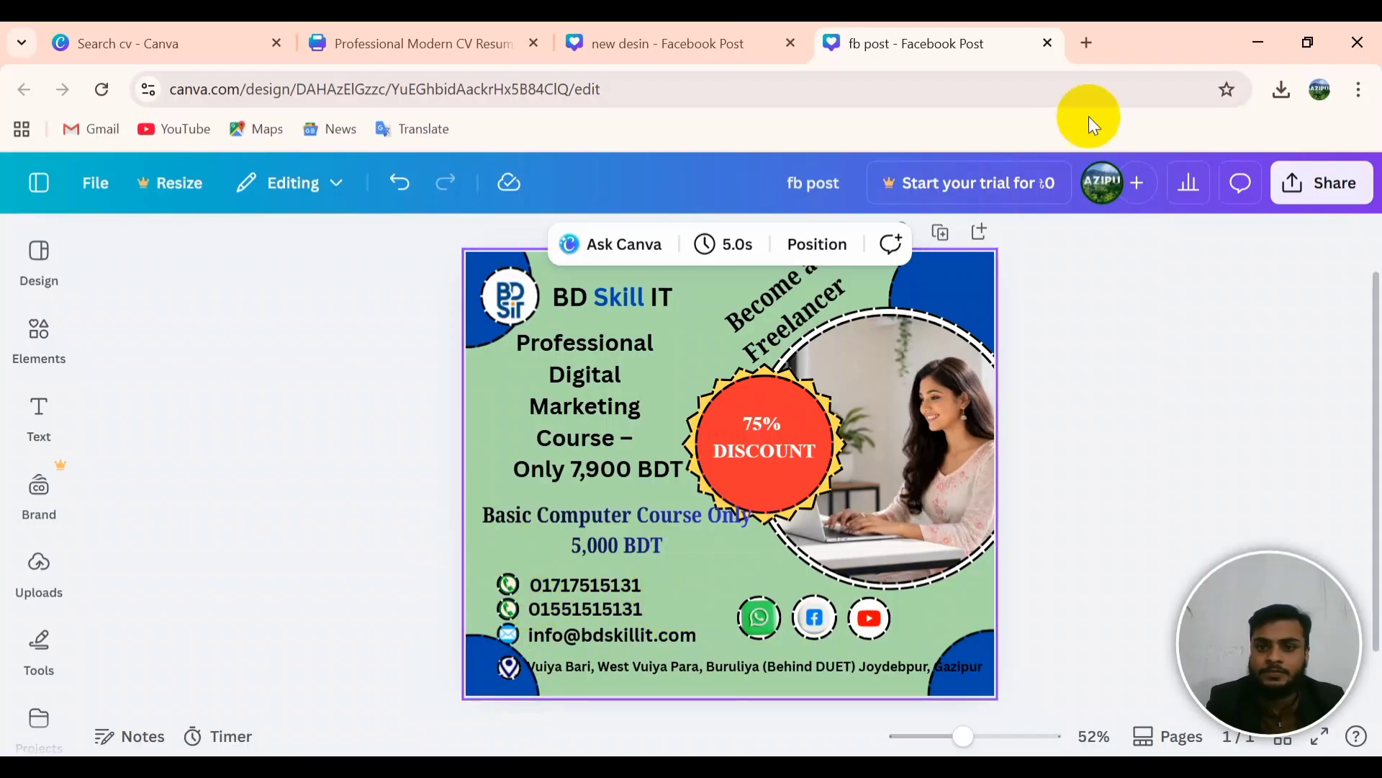
Step: Open a new Google browser tab beside the Canva fb post design
click(1100, 44)
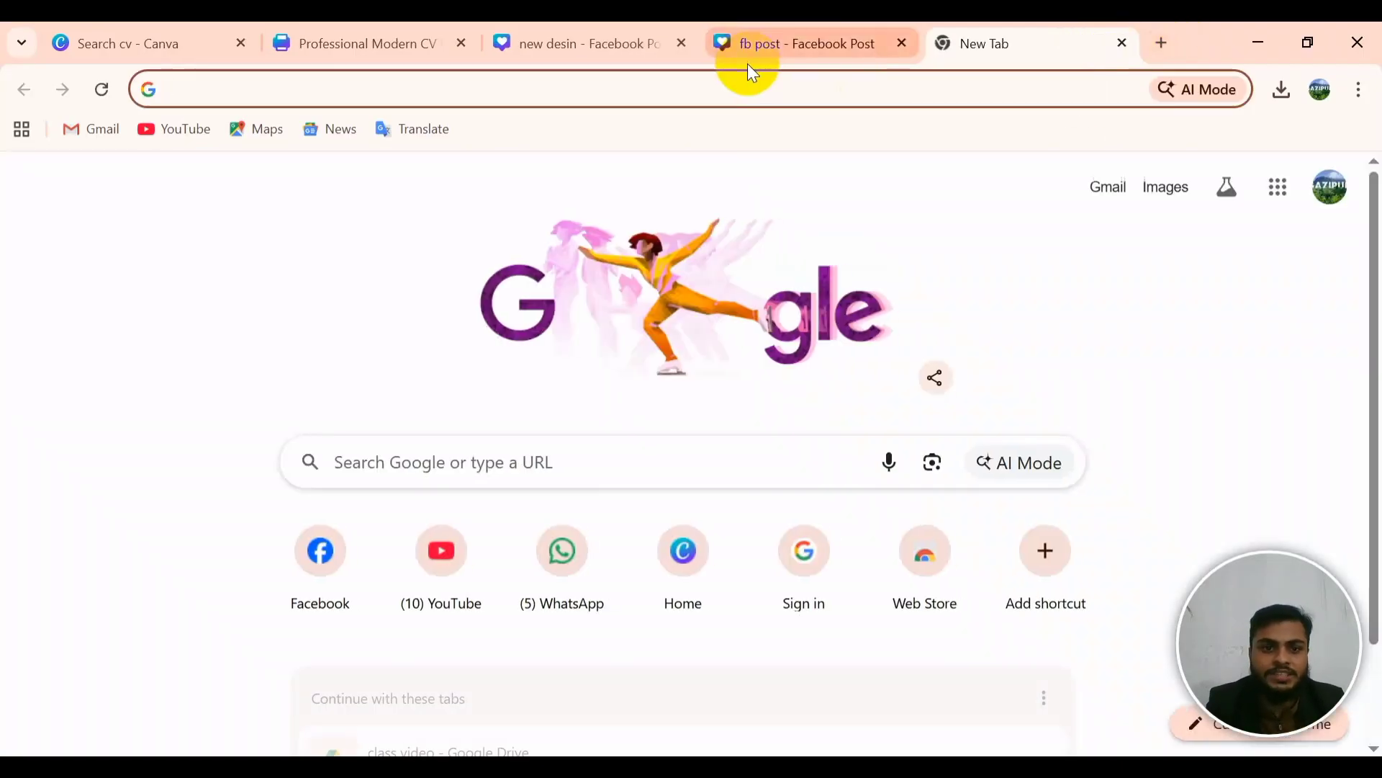
Step: Search Google Images for 'CONTRACT LOGO WITHOUT BG'
text(cONTRACT)
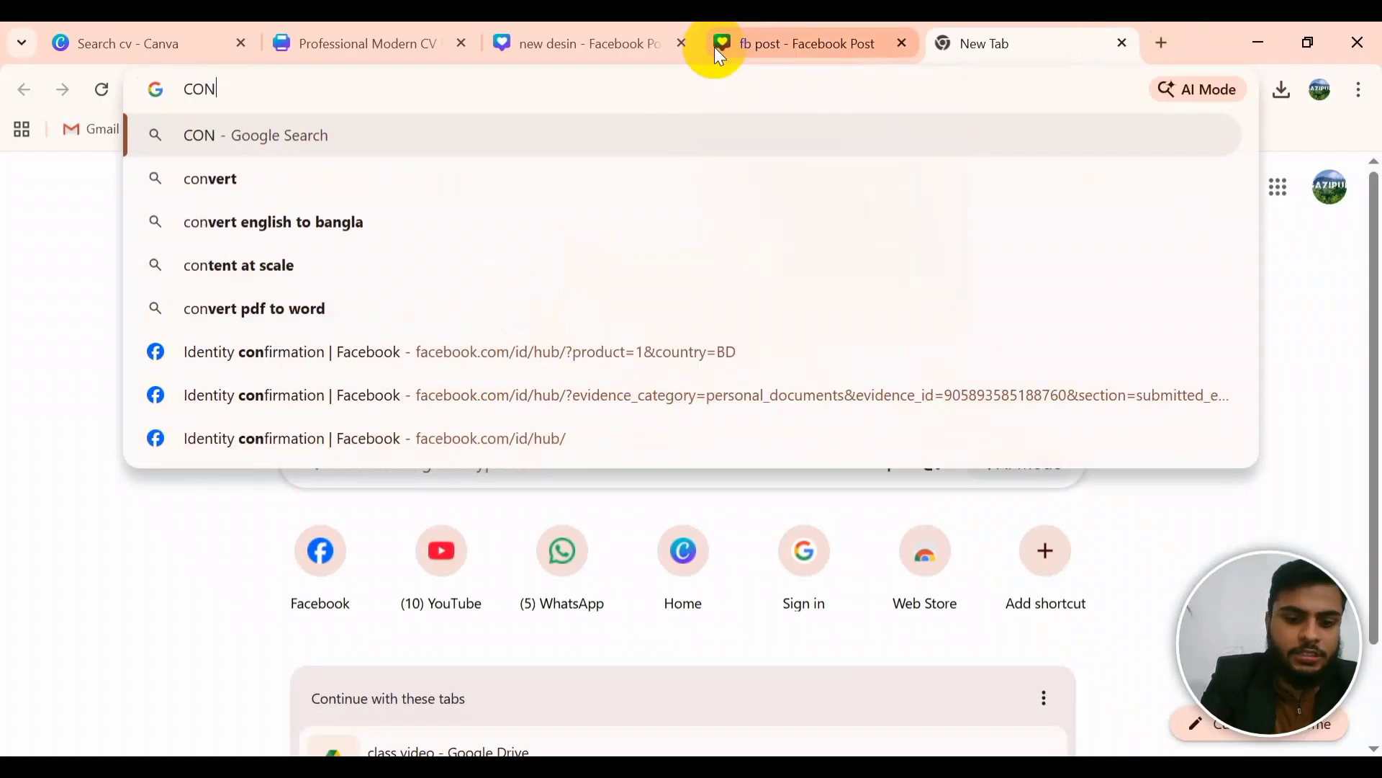
key(BackSpace)
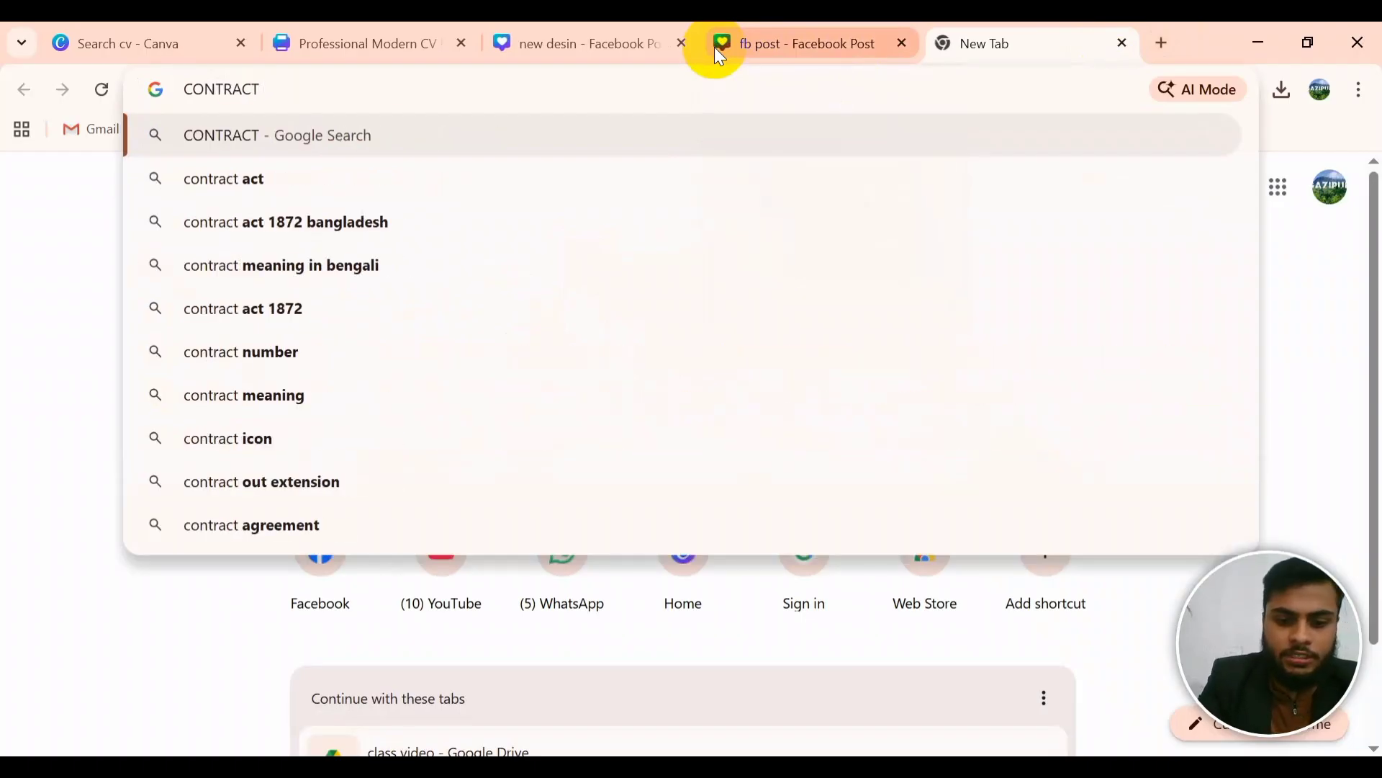
text(LOGO W)
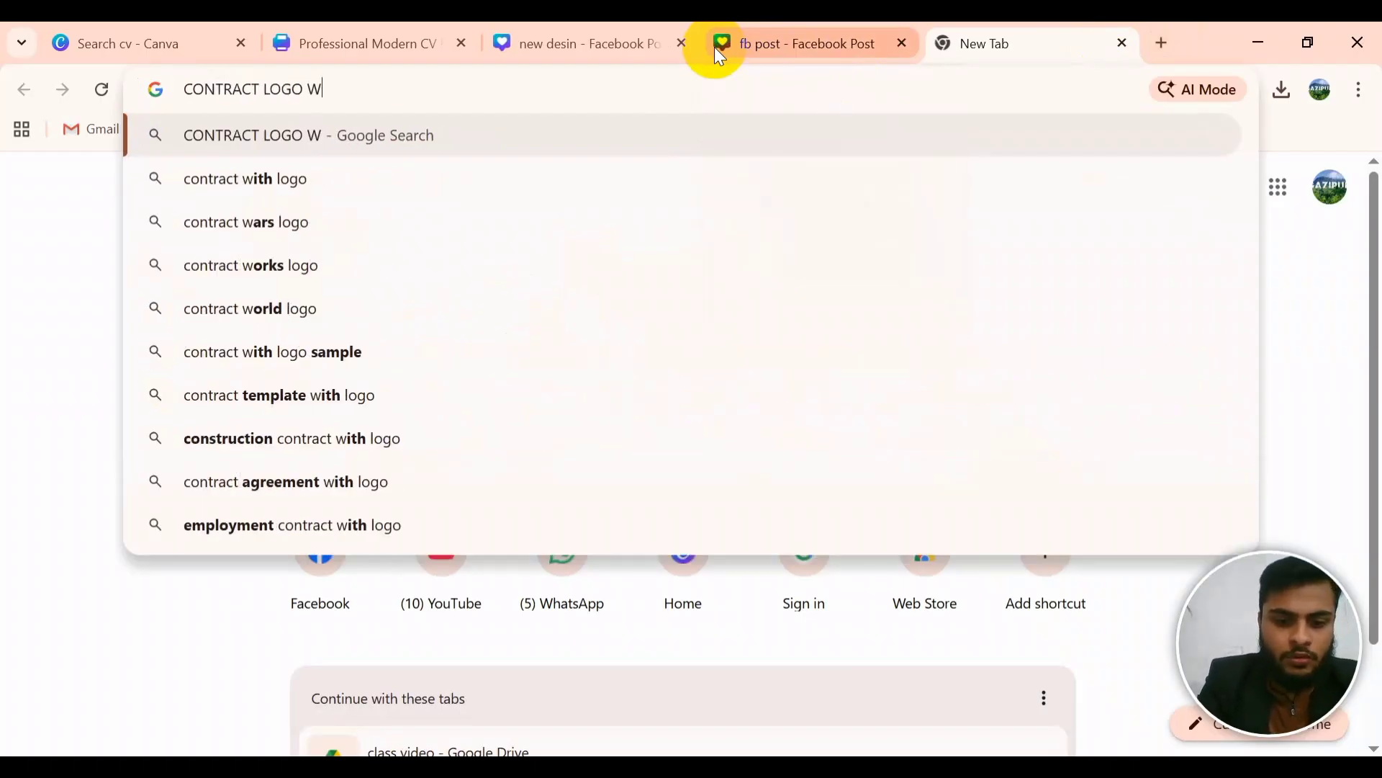
text(ITHOUT)
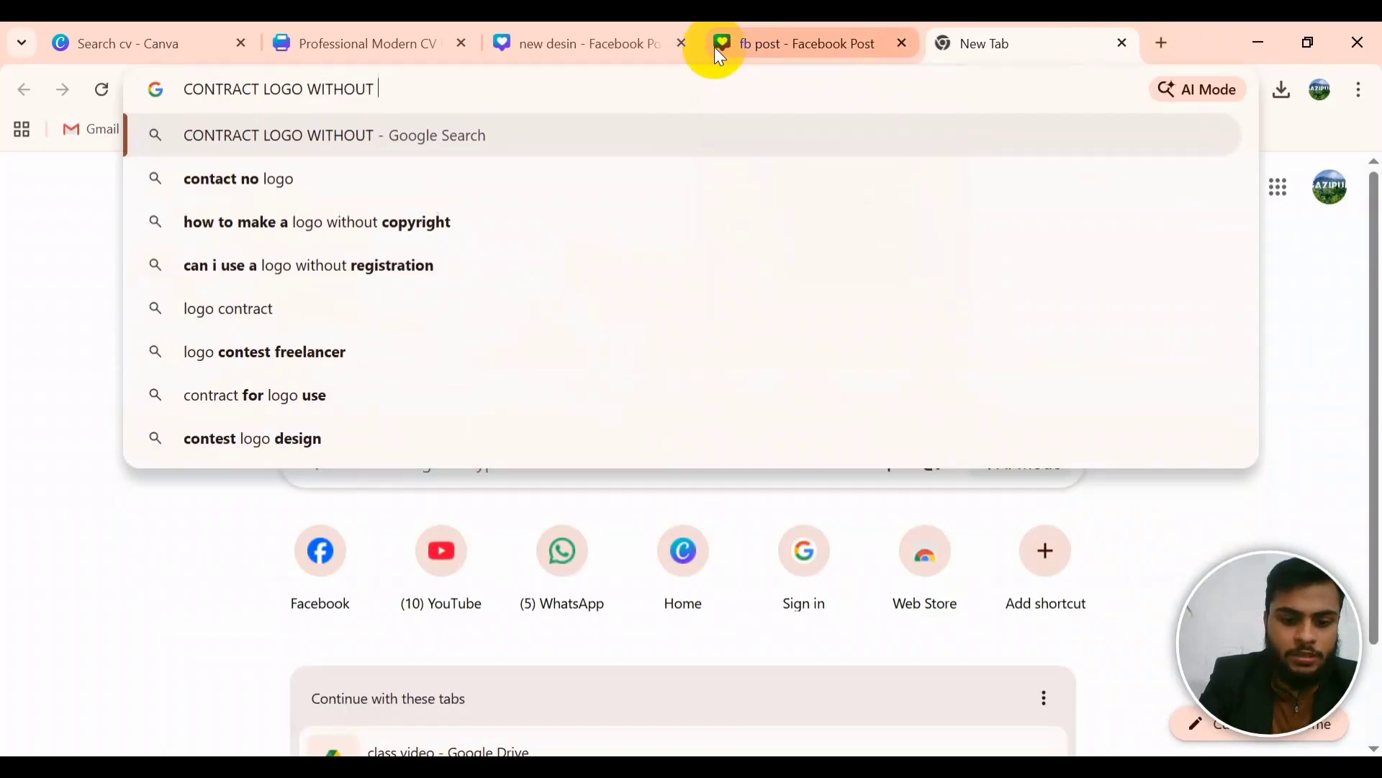
text( BG)
key(Return)
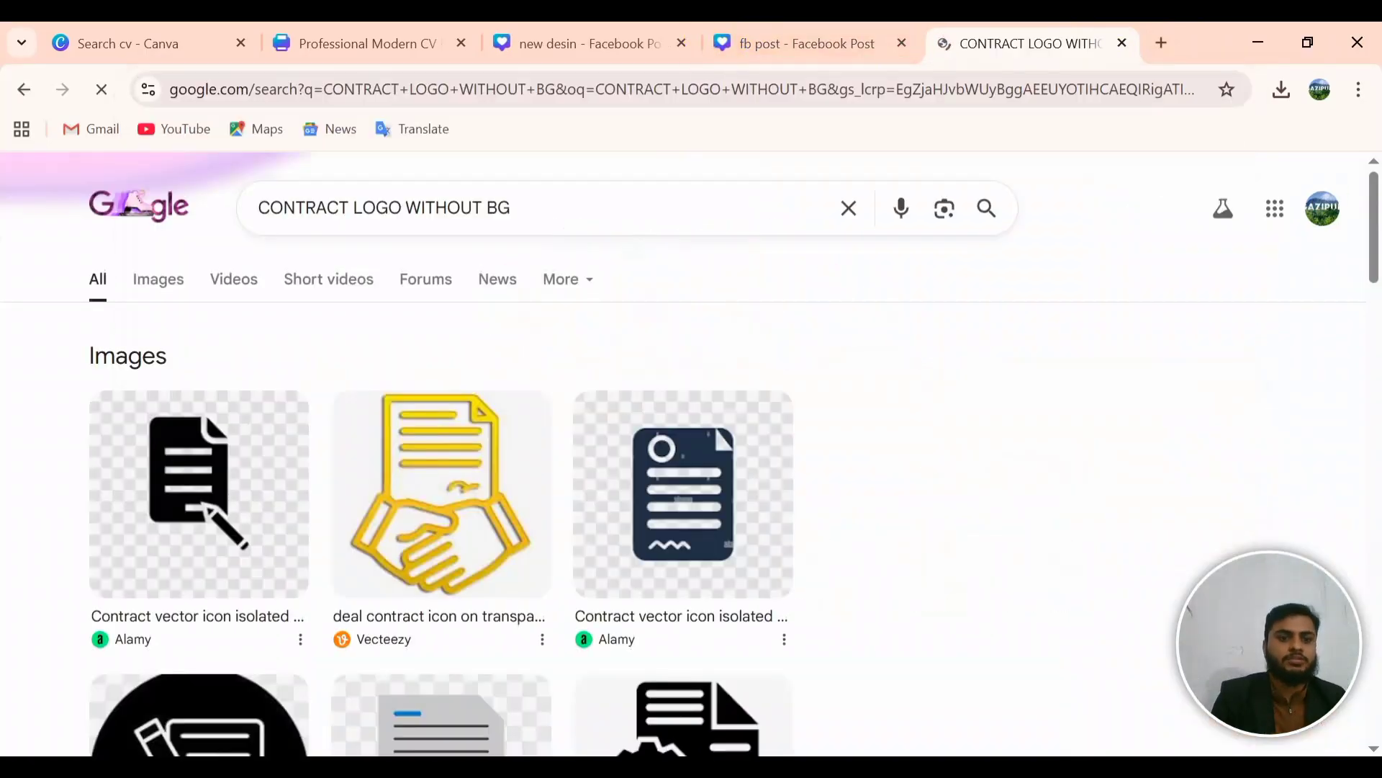
click(155, 283)
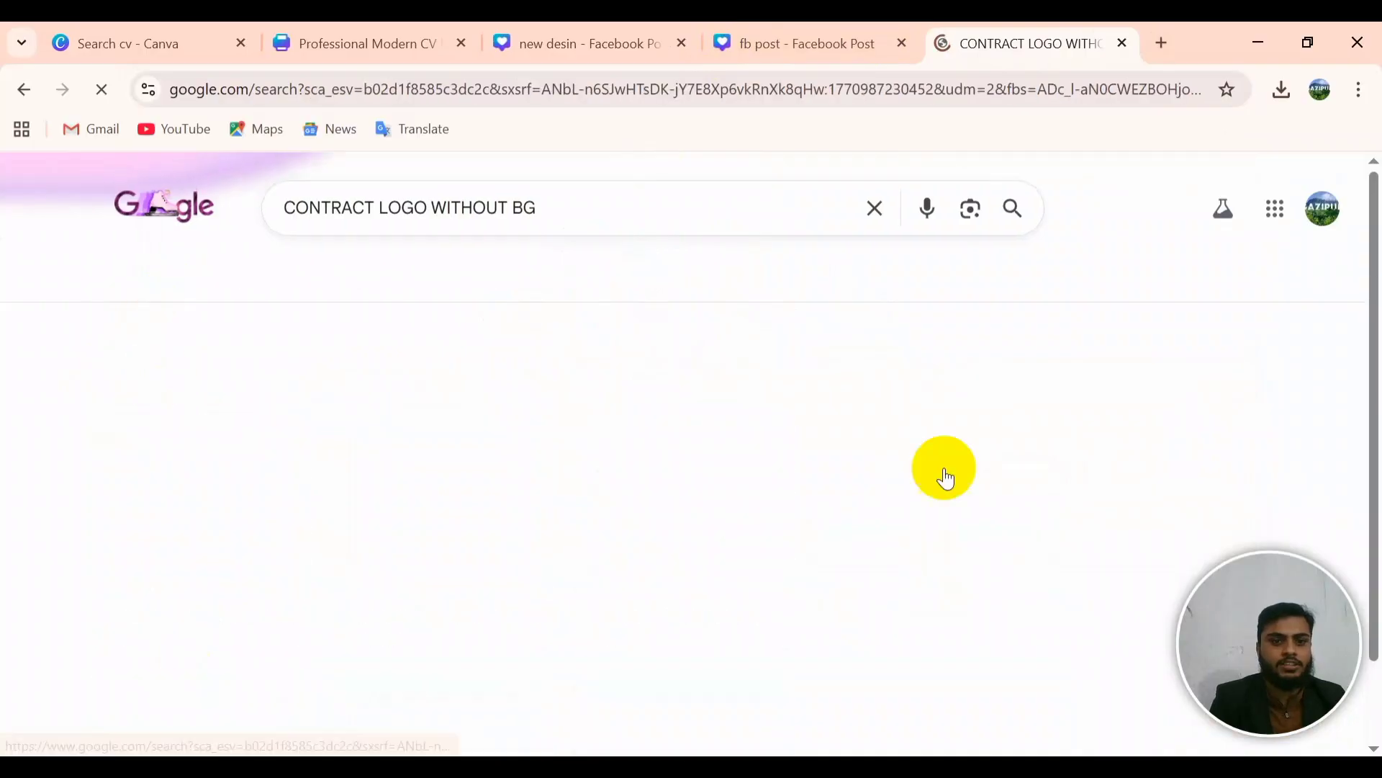
scroll(511, 565, down, 10)
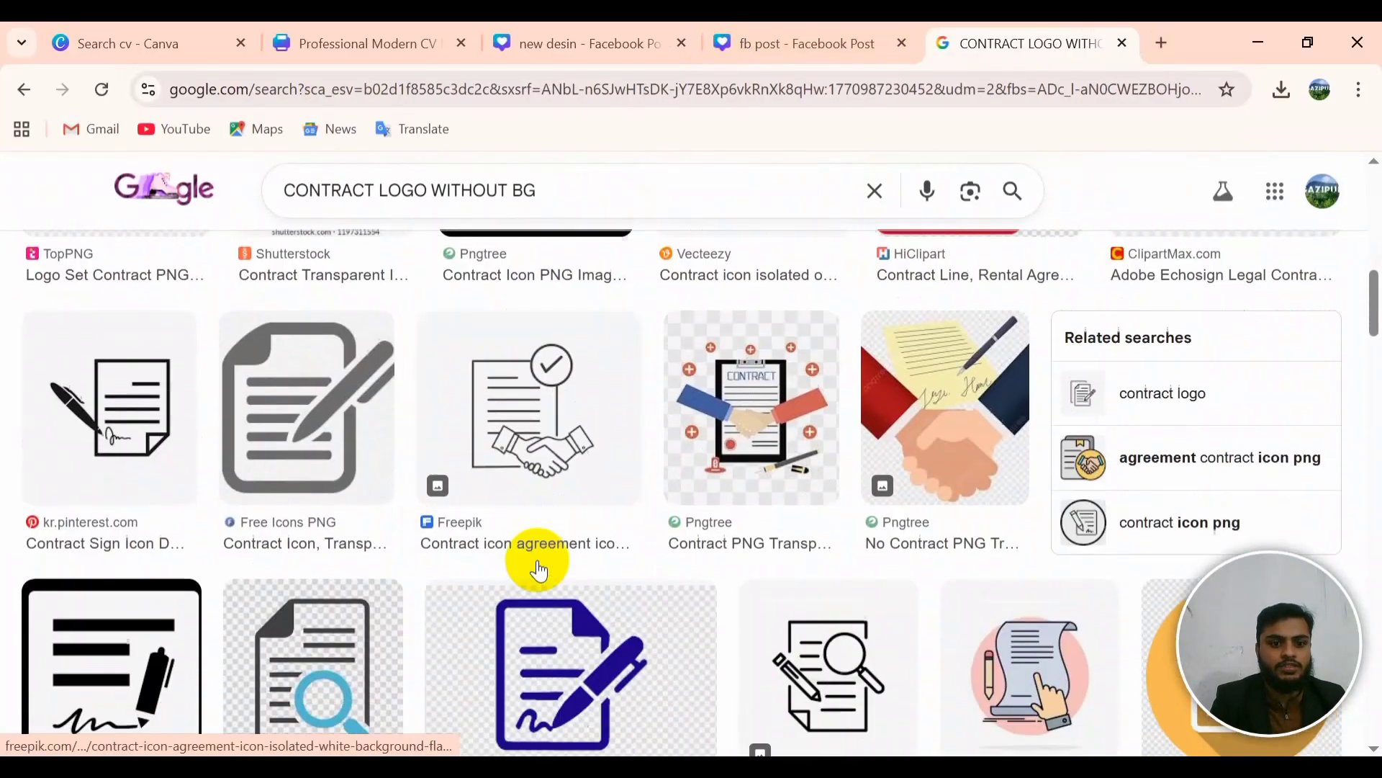
scroll(540, 561, up, 10)
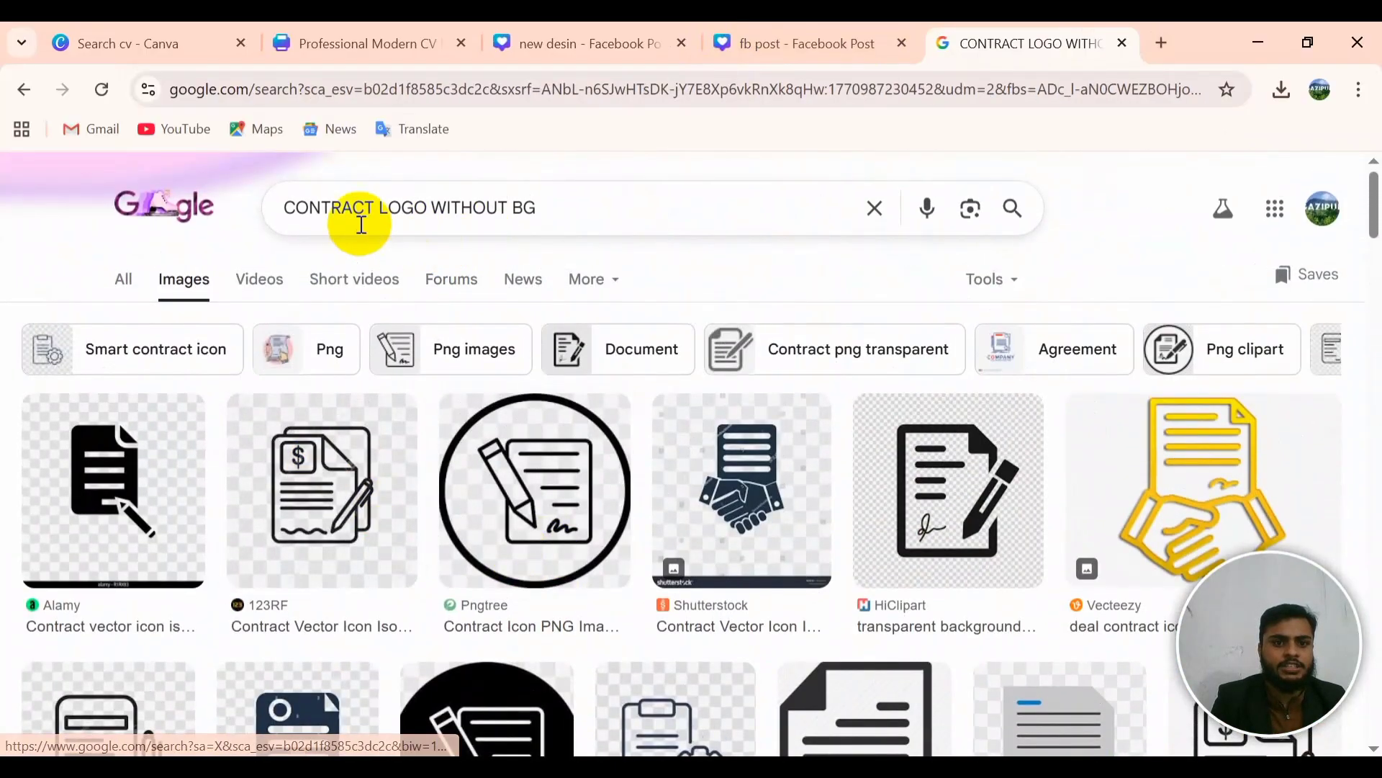
Step: Change the query to 'CALL LOGO WITHOUT BG', copy the blue round phone icon, and minimize Chrome
click(356, 201)
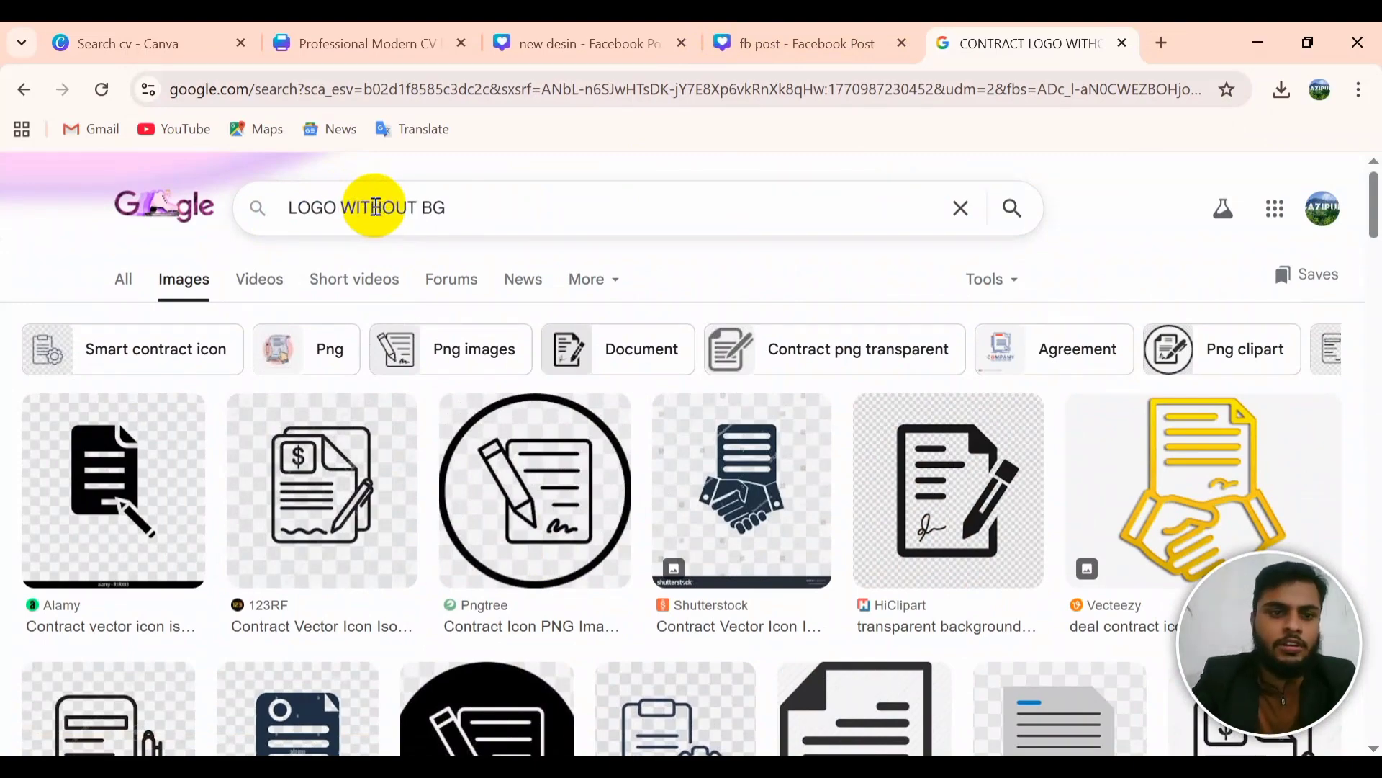
key(Home)
text(CALL)
key(Return)
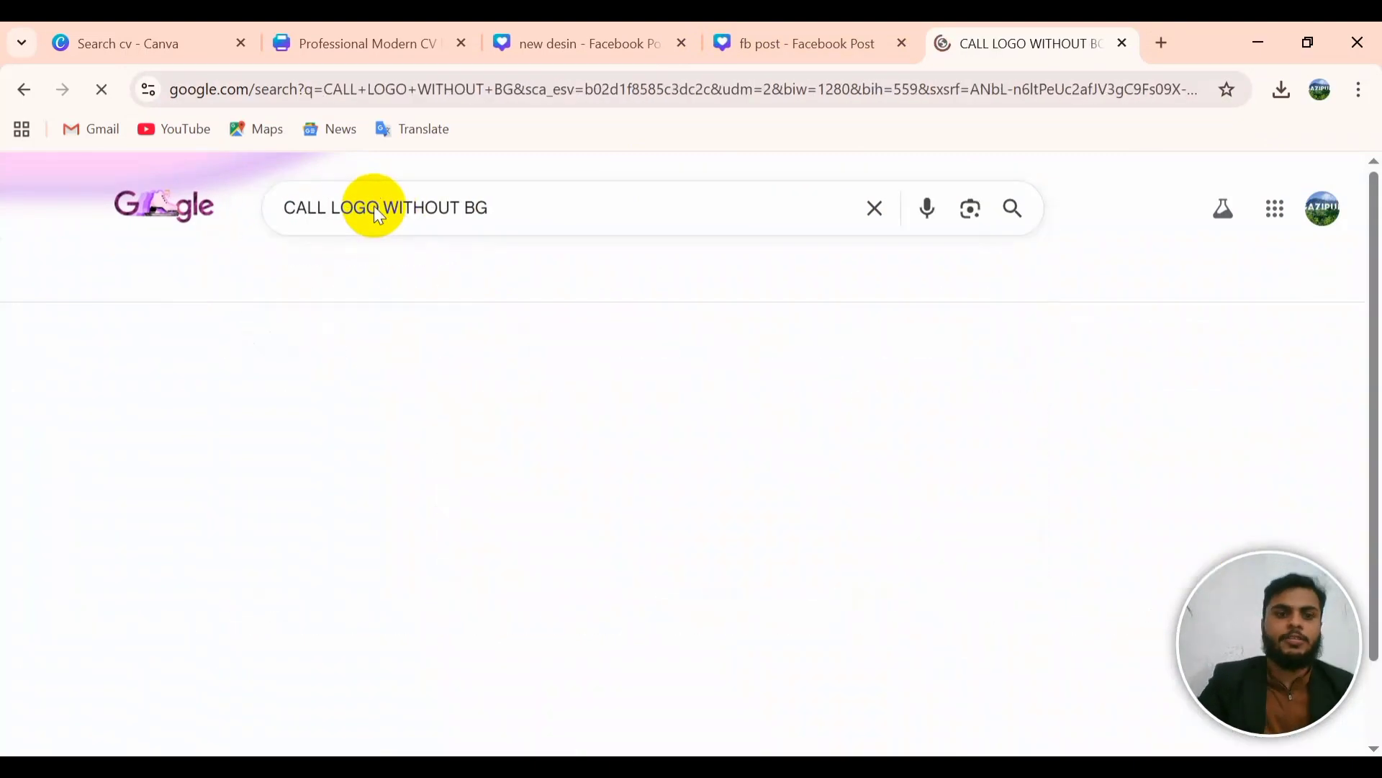
scroll(864, 608, down, 6)
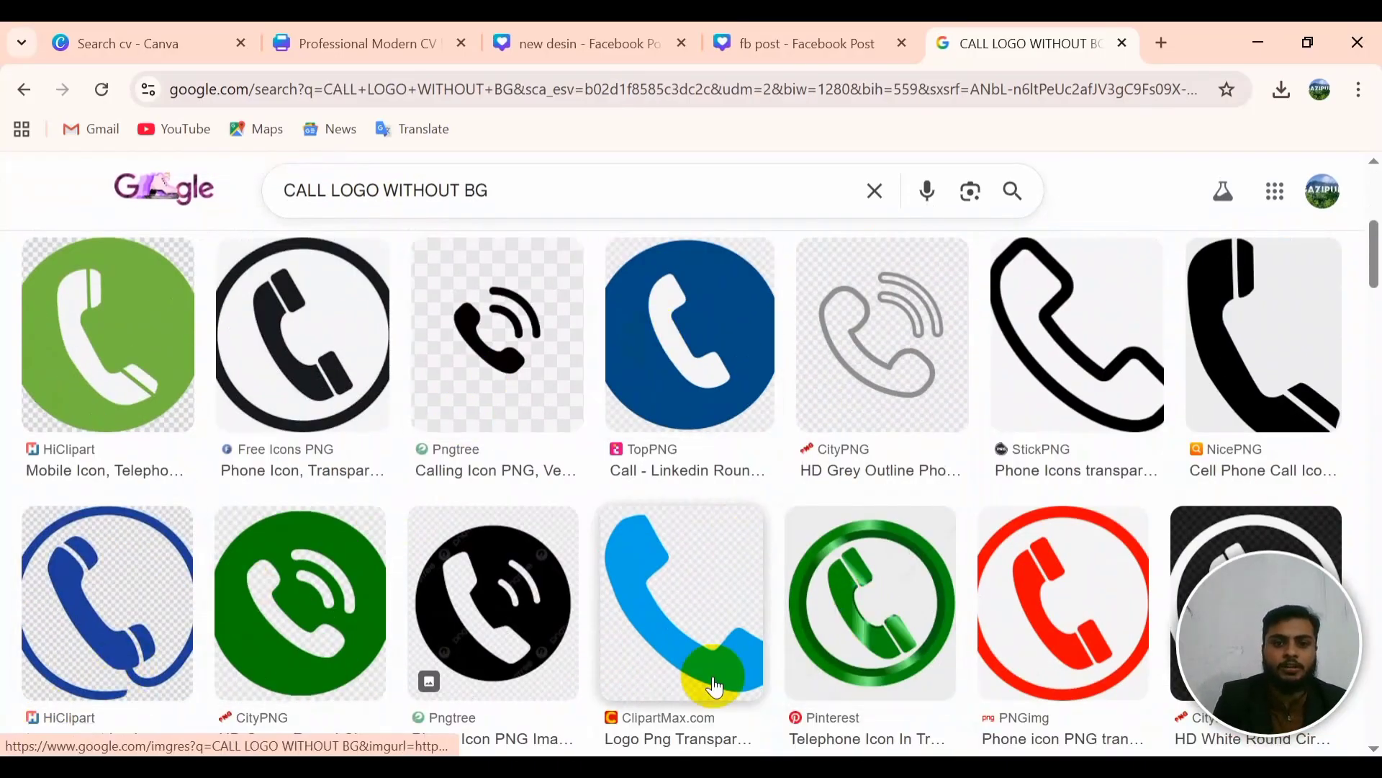
scroll(969, 640, down, 3)
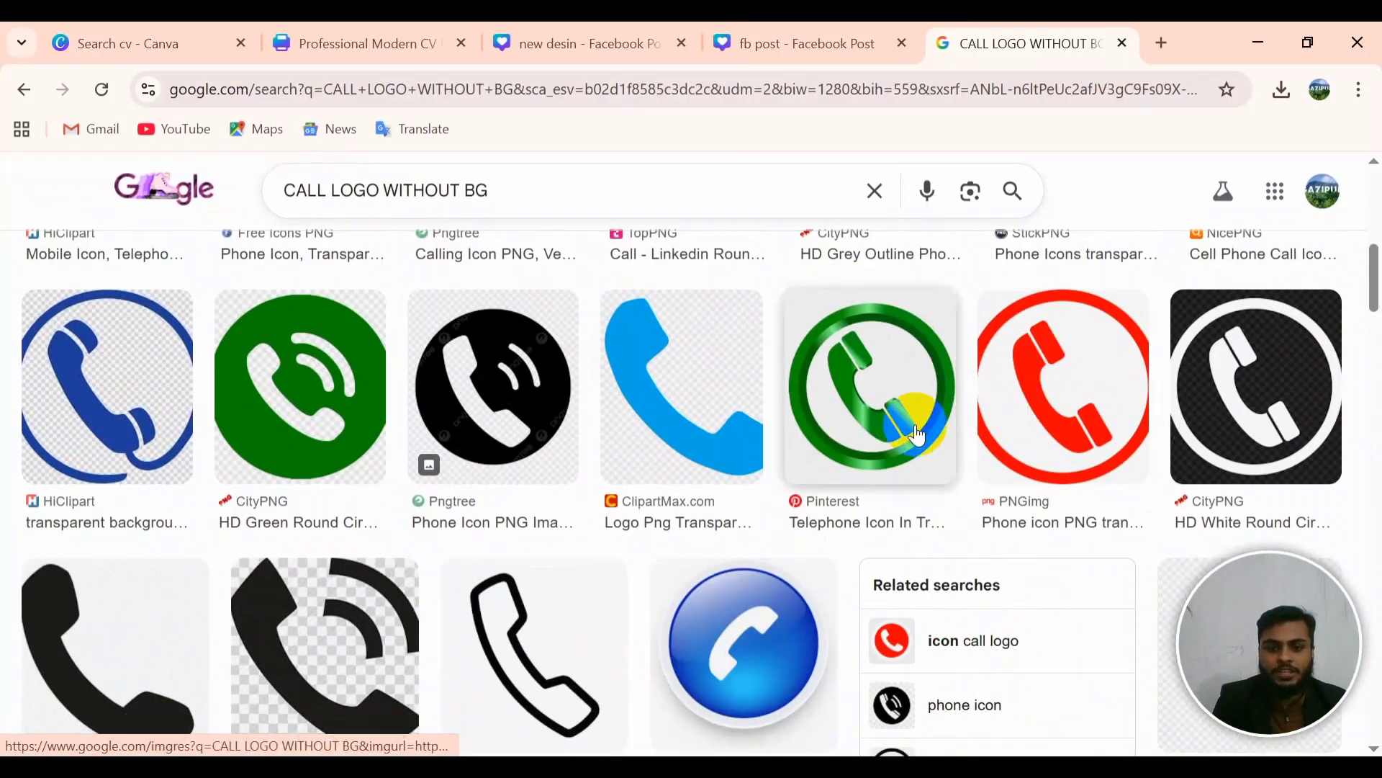
click(745, 643)
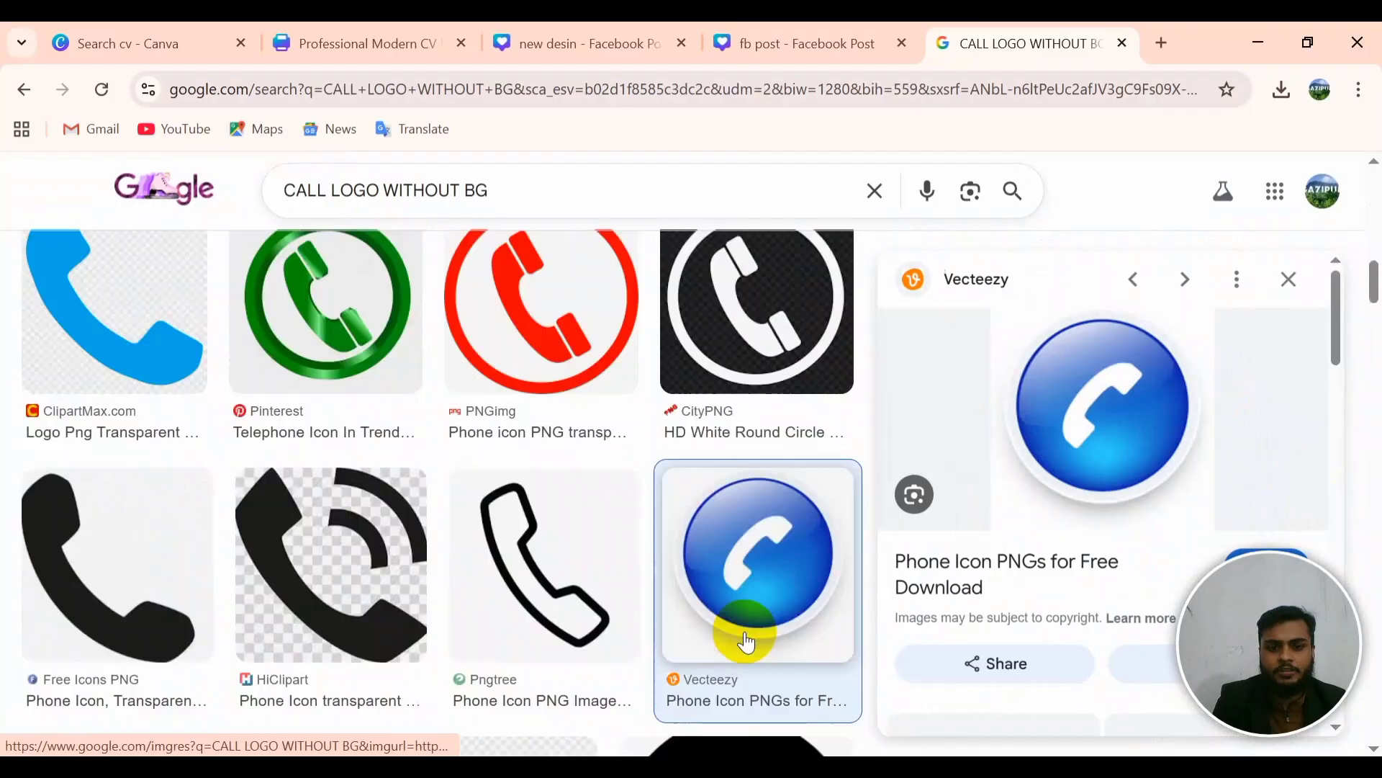
right_click(1098, 457)
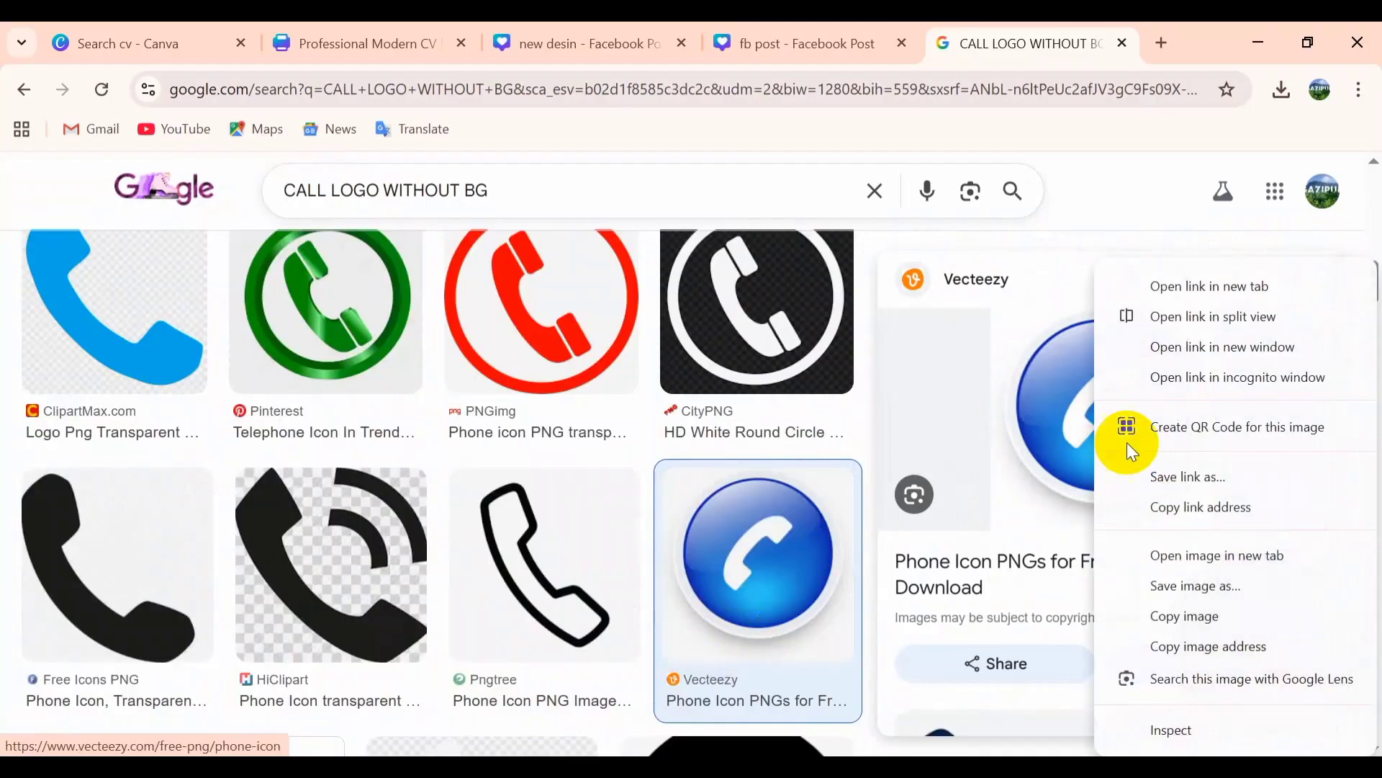
click(1246, 616)
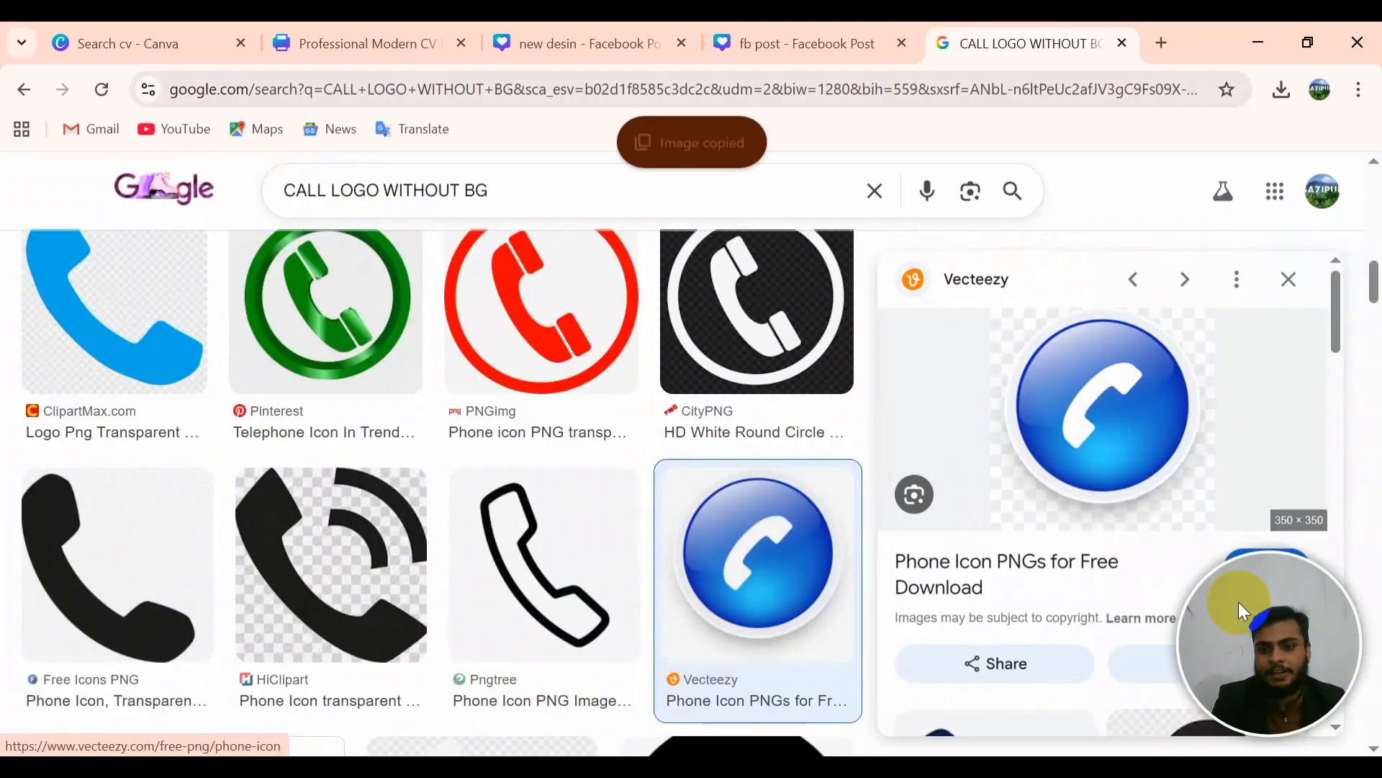
click(1258, 43)
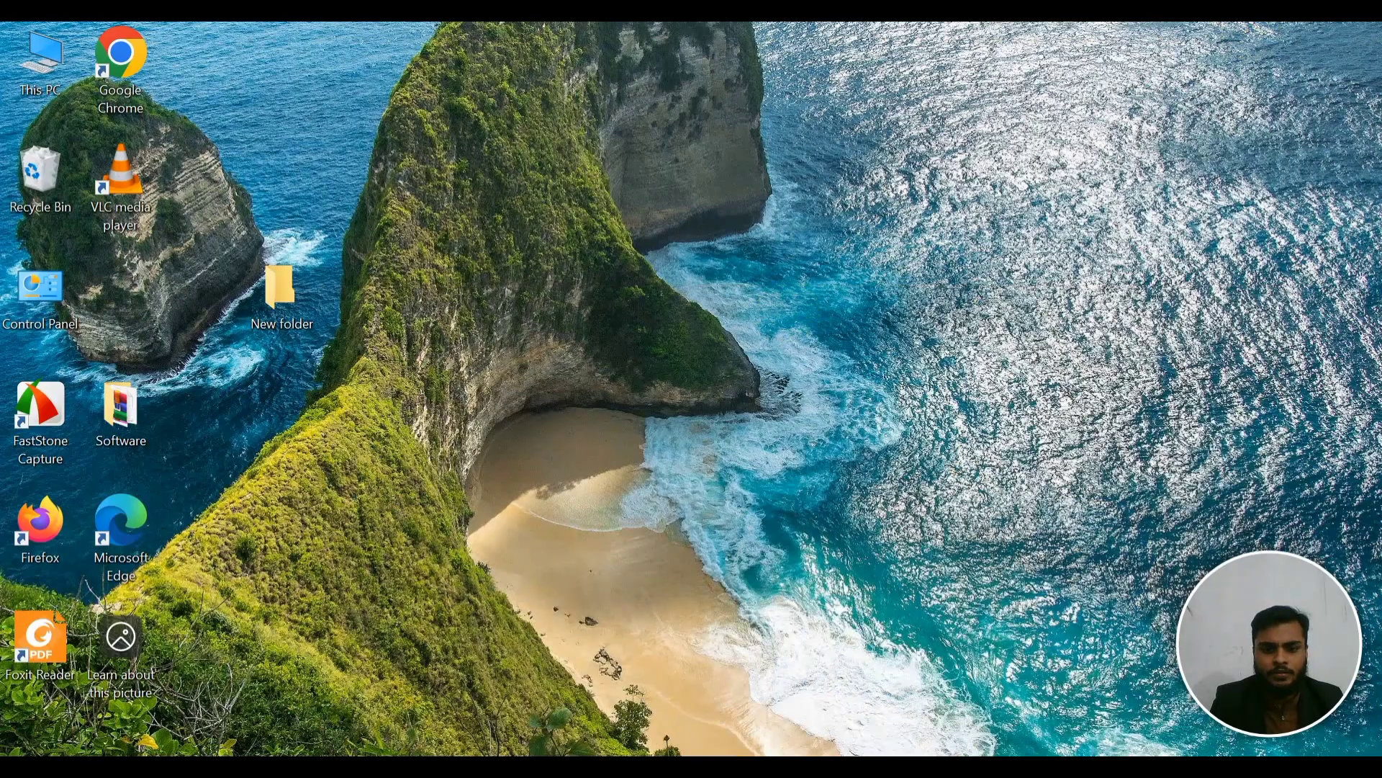
Step: Bring Chrome back and go to the 'new desin' Facebook post in Canva
key(alt+Tab)
click(356, 45)
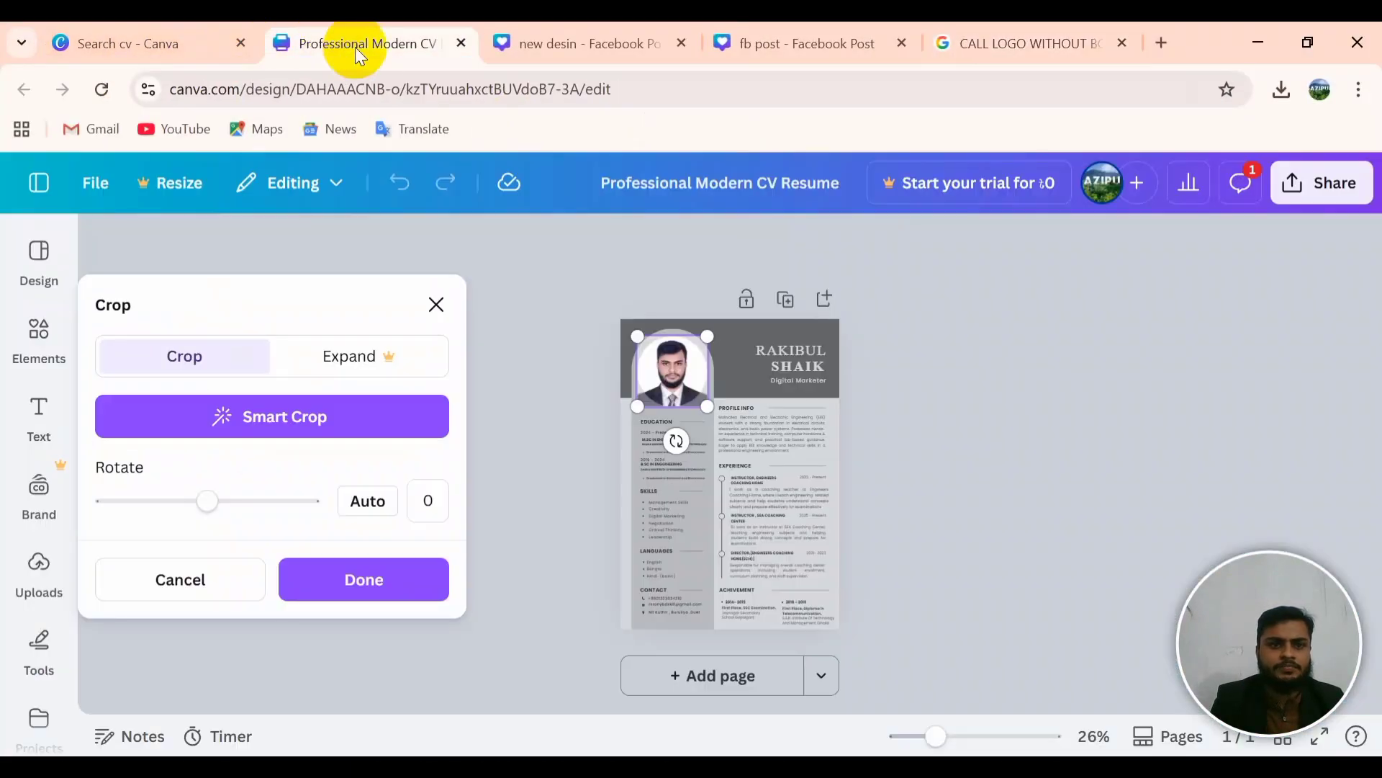
click(568, 47)
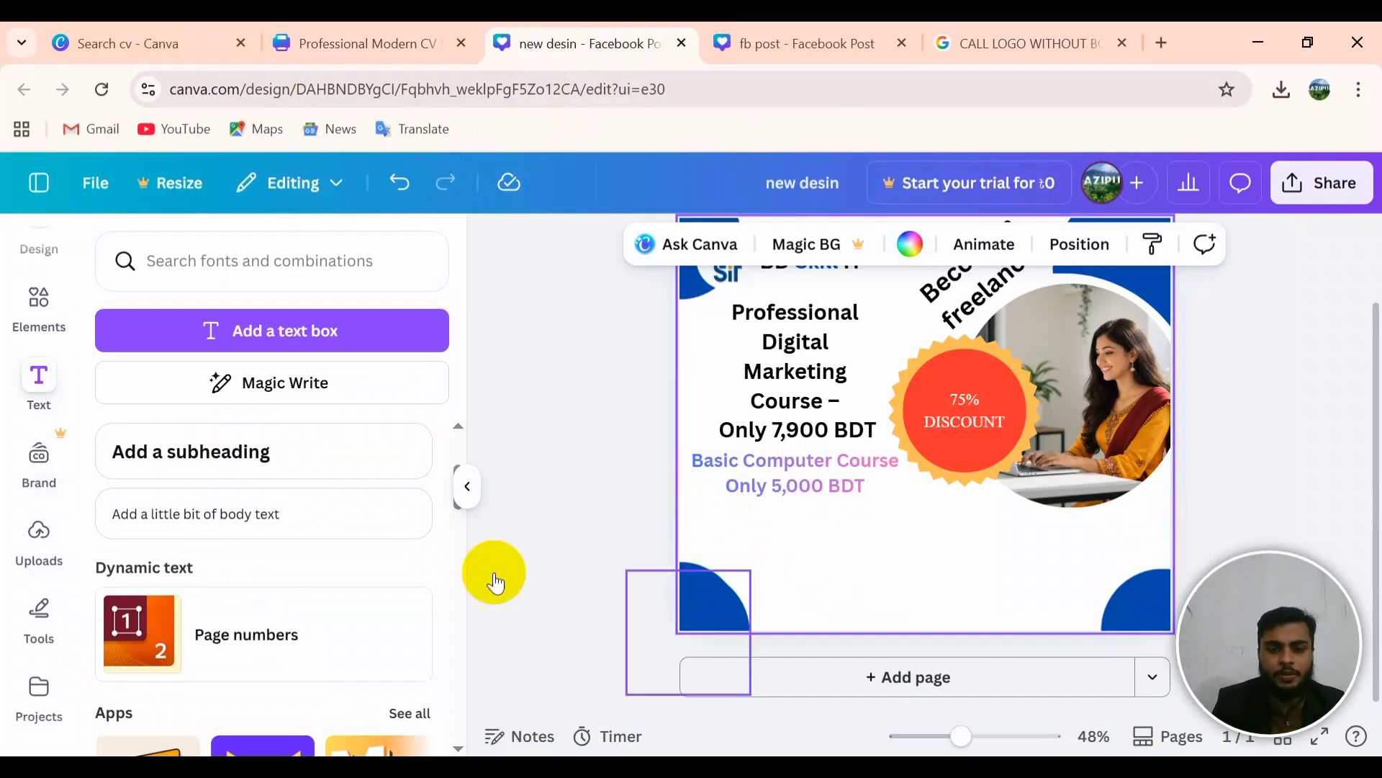
click(751, 30)
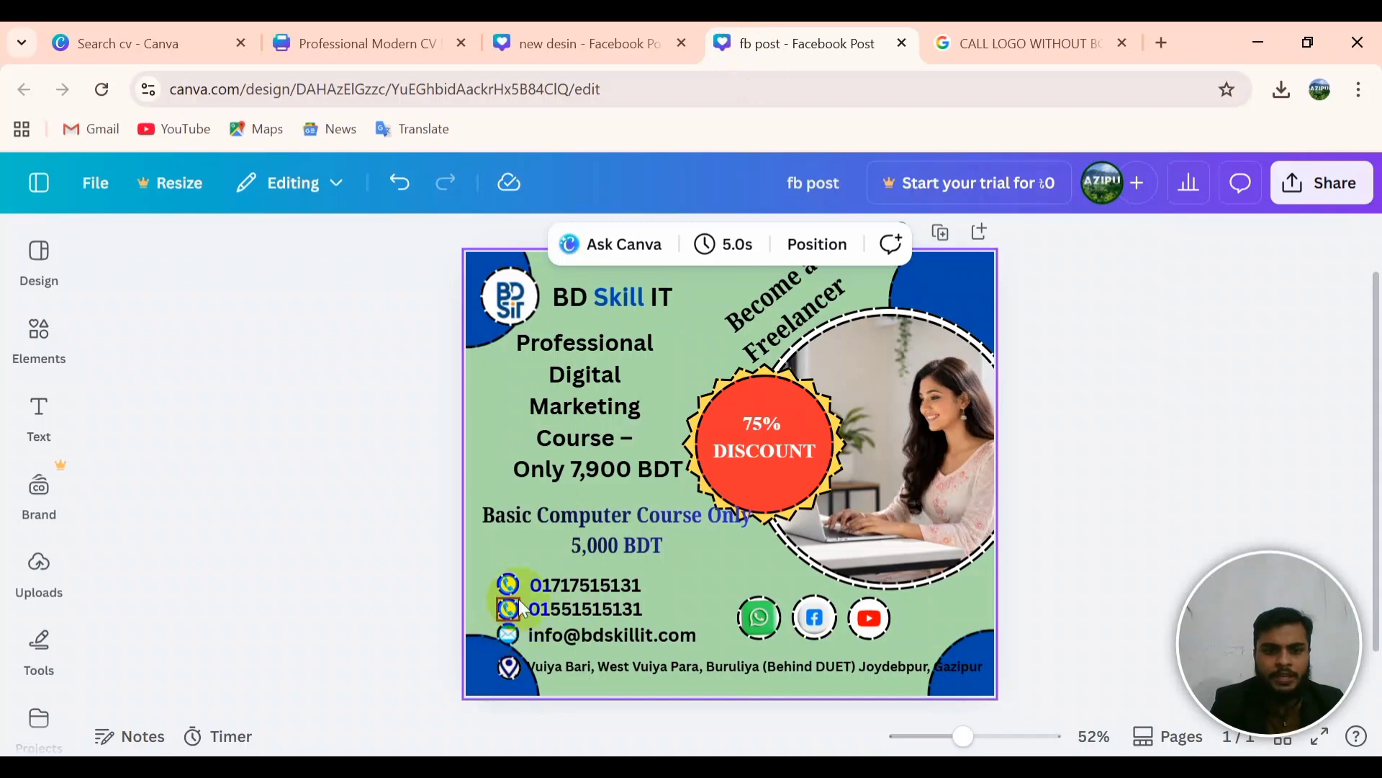
click(561, 41)
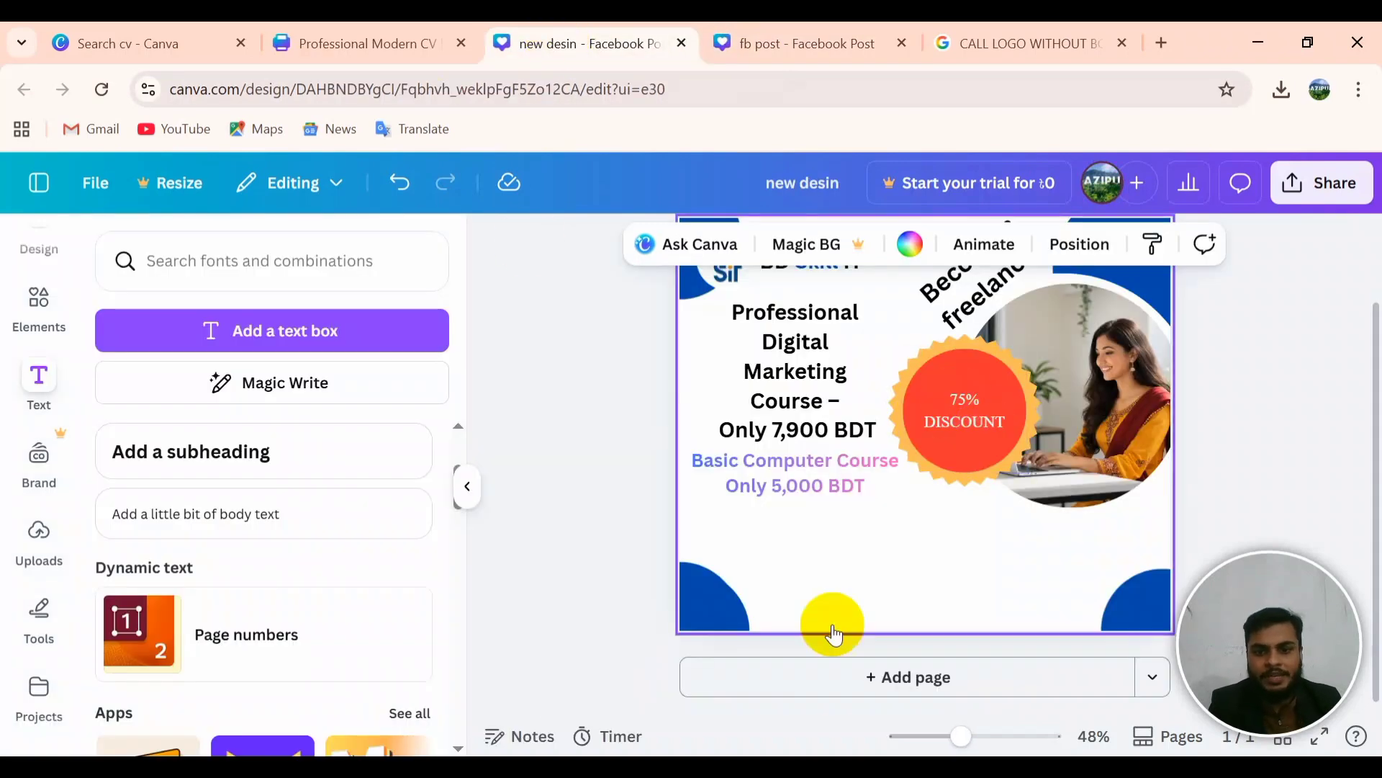
Step: Duplicate the BD Skill IT logo and place the copy below 'Only 5,000 BDT'
click(720, 352)
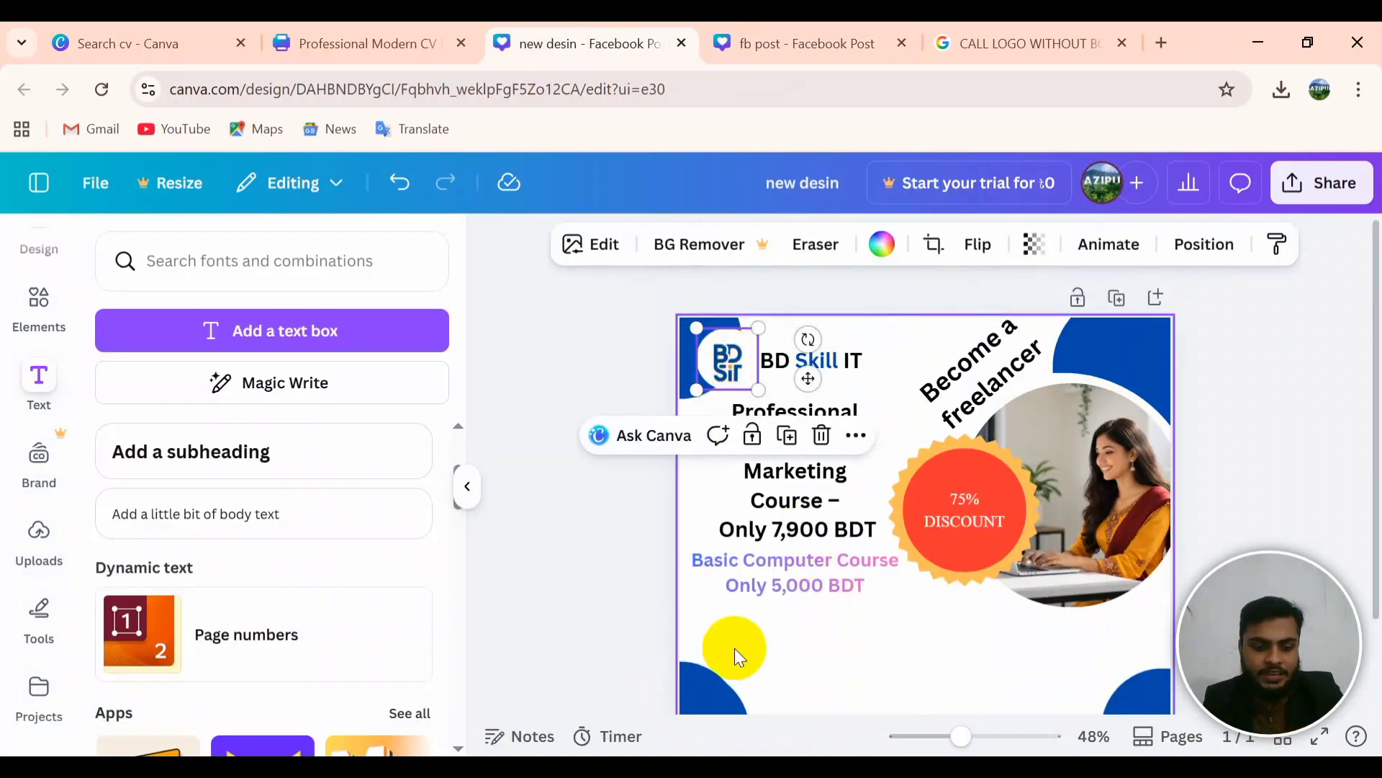
scroll(745, 637, down, 2)
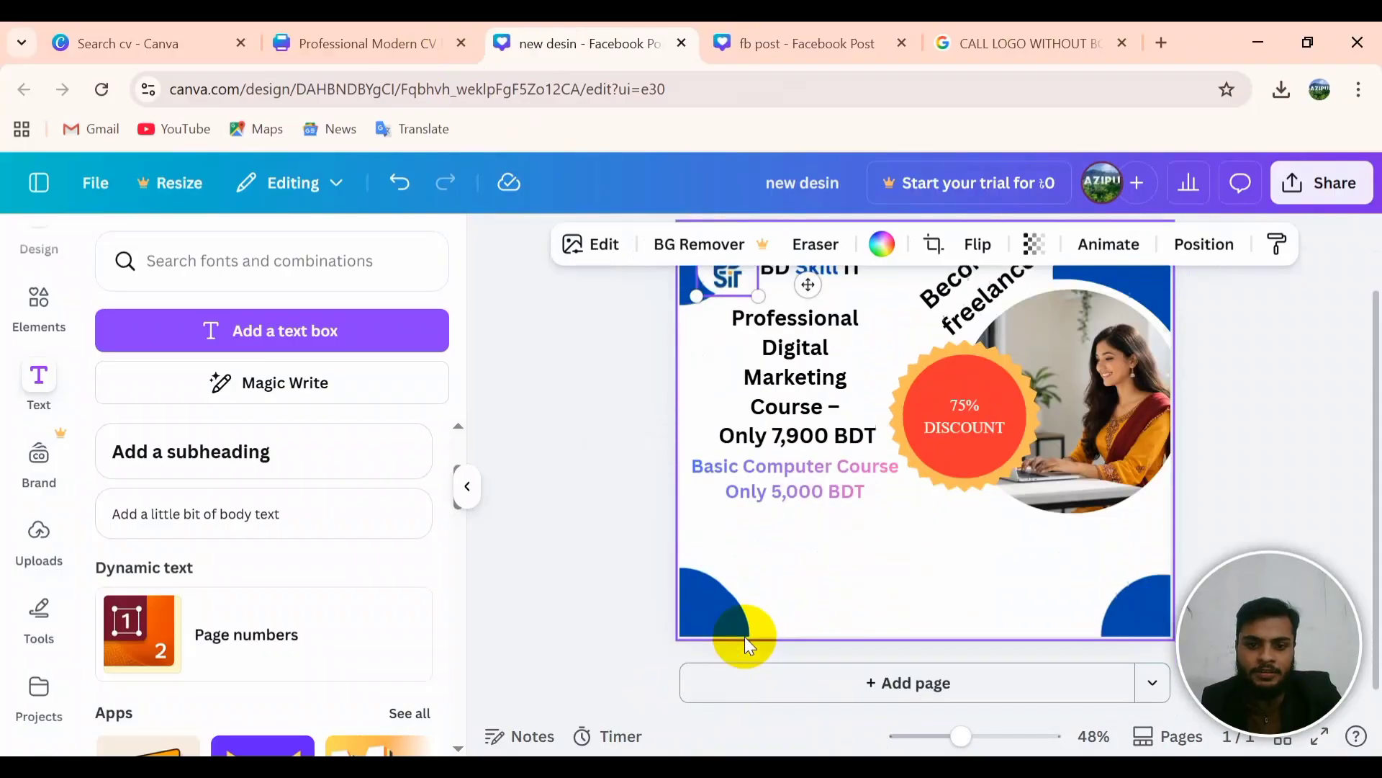
click(731, 533)
key(ctrl+v)
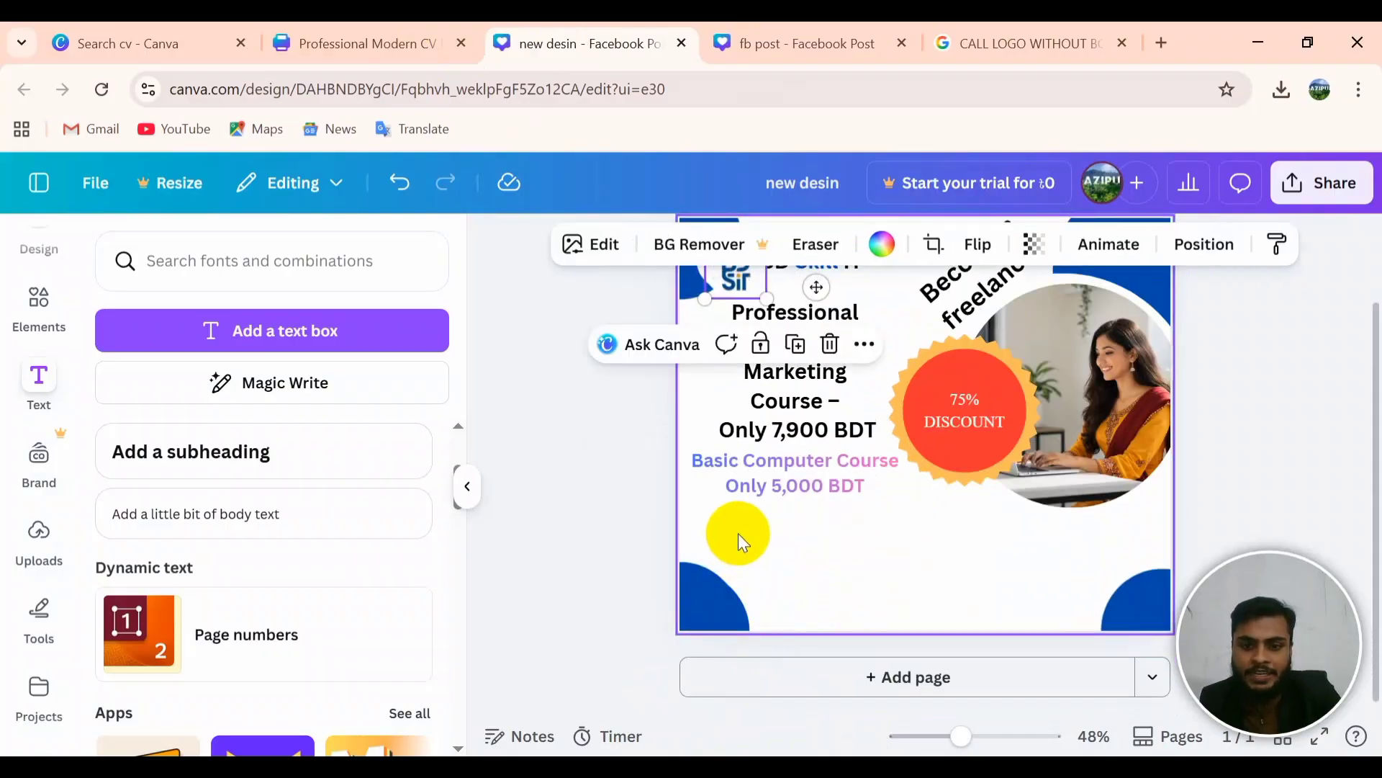
drag(744, 281, 741, 546)
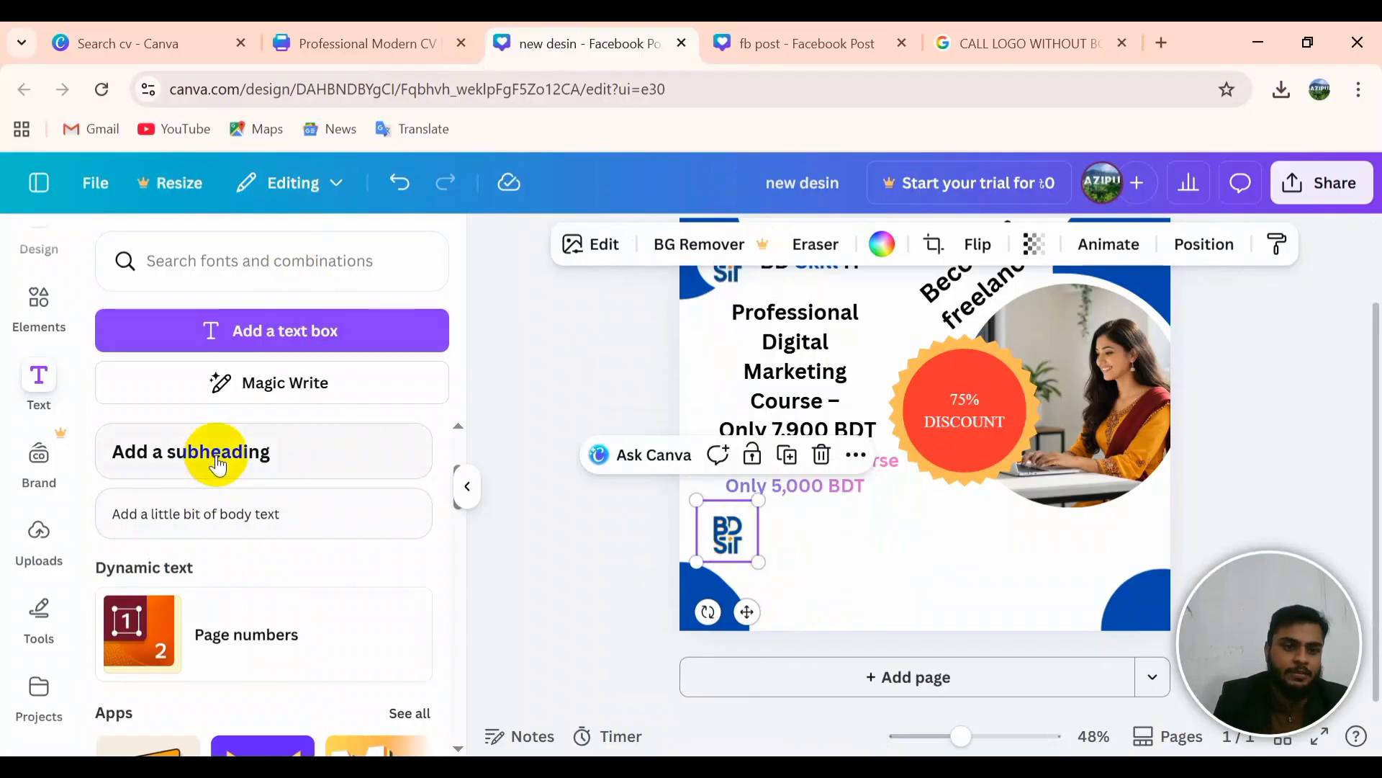
scroll(216, 464, down, 3)
Step: Save the blue phone icon as CALL in the Desktop's New folder, then select CALL in the query
click(991, 41)
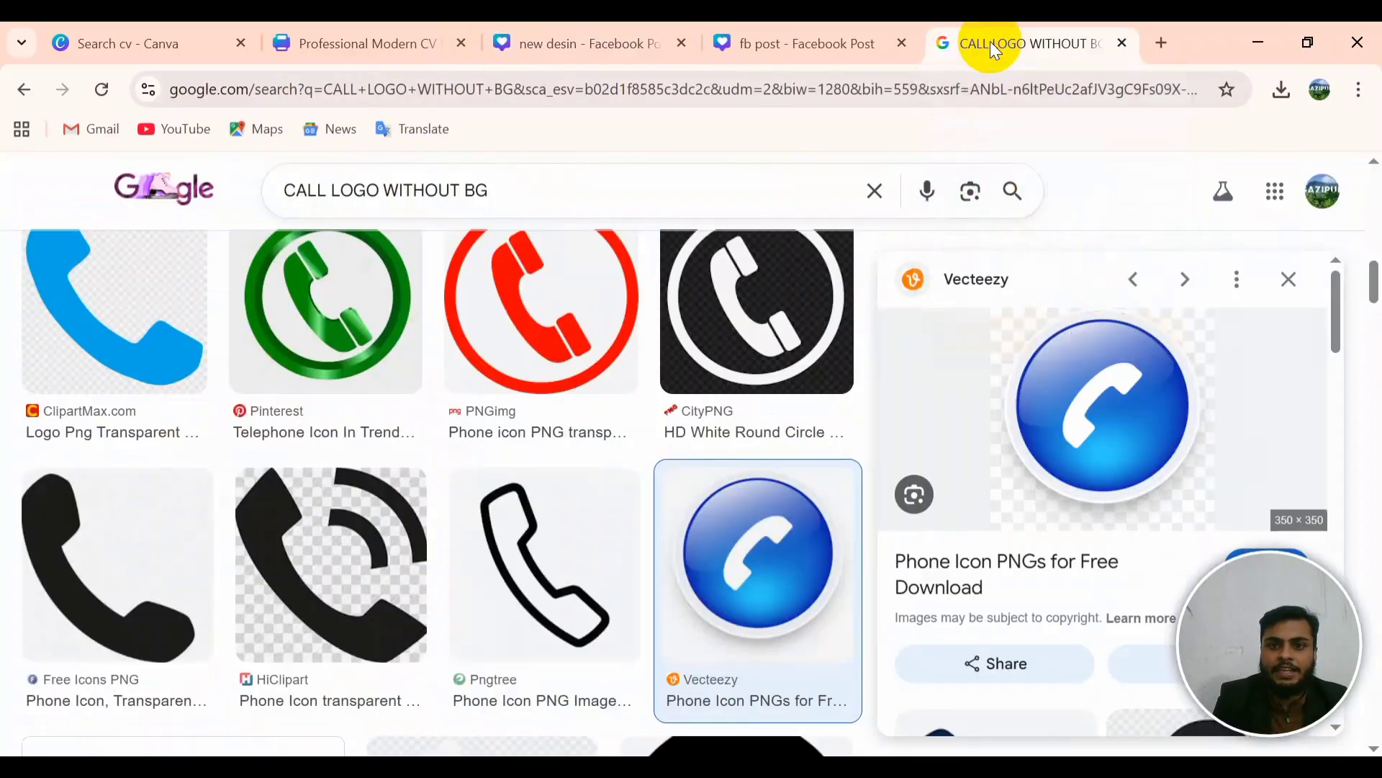
right_click(810, 555)
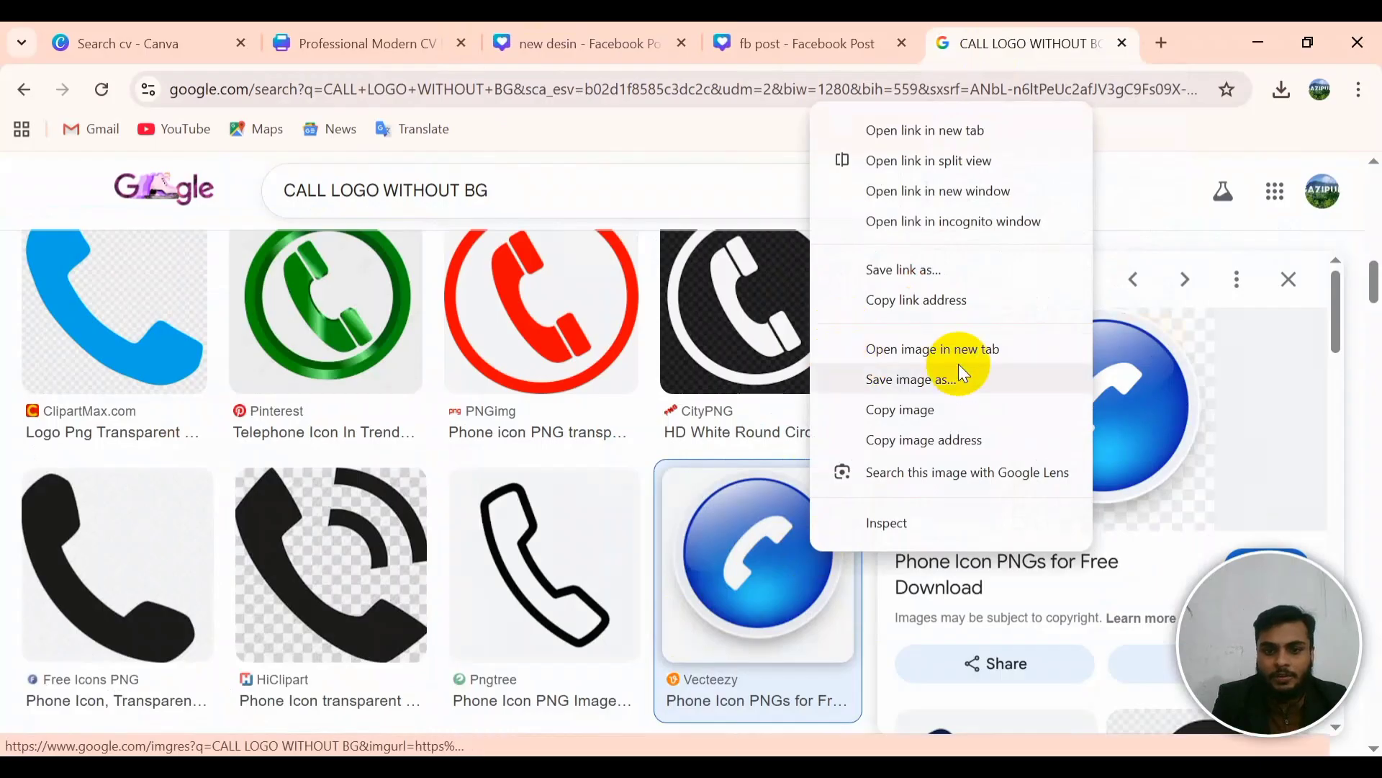
click(910, 379)
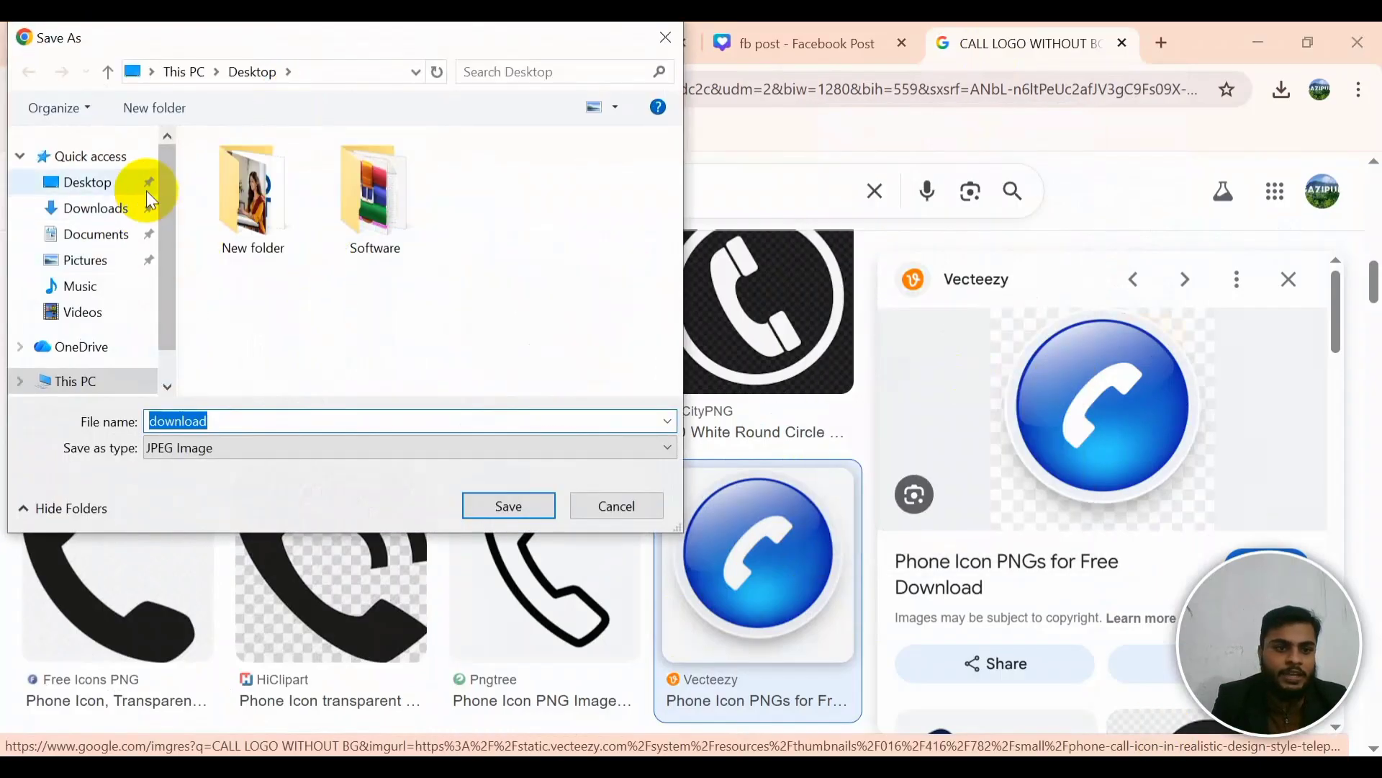
click(92, 183)
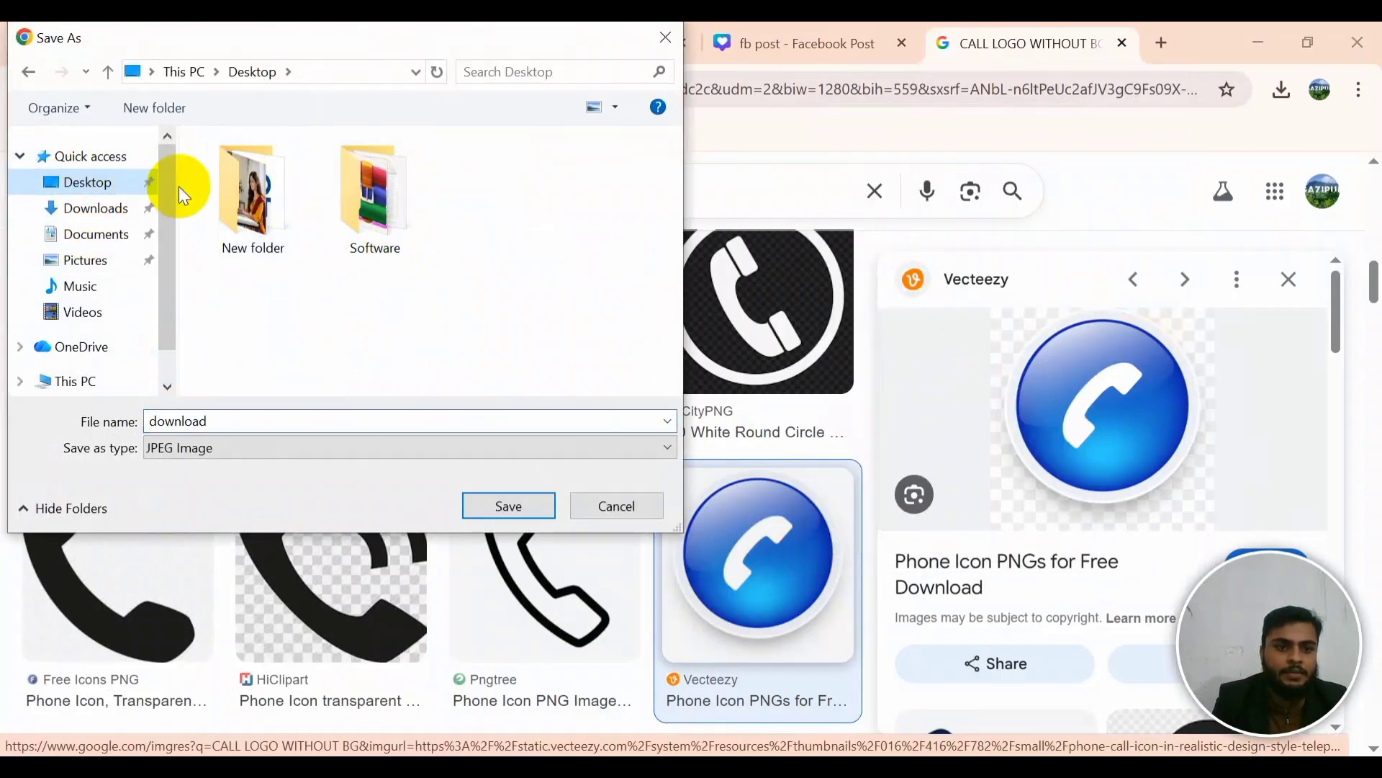
click(243, 209)
double_click(269, 421)
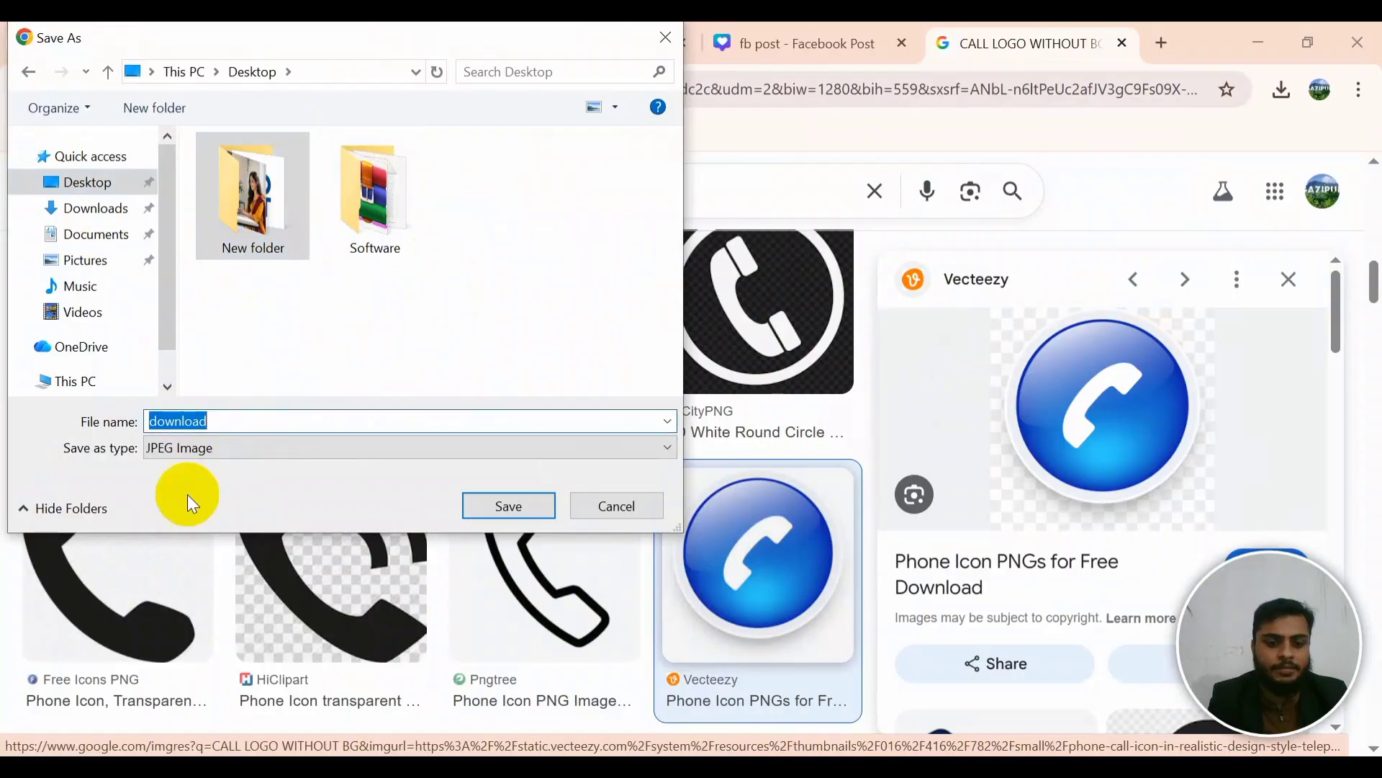
text(CALL)
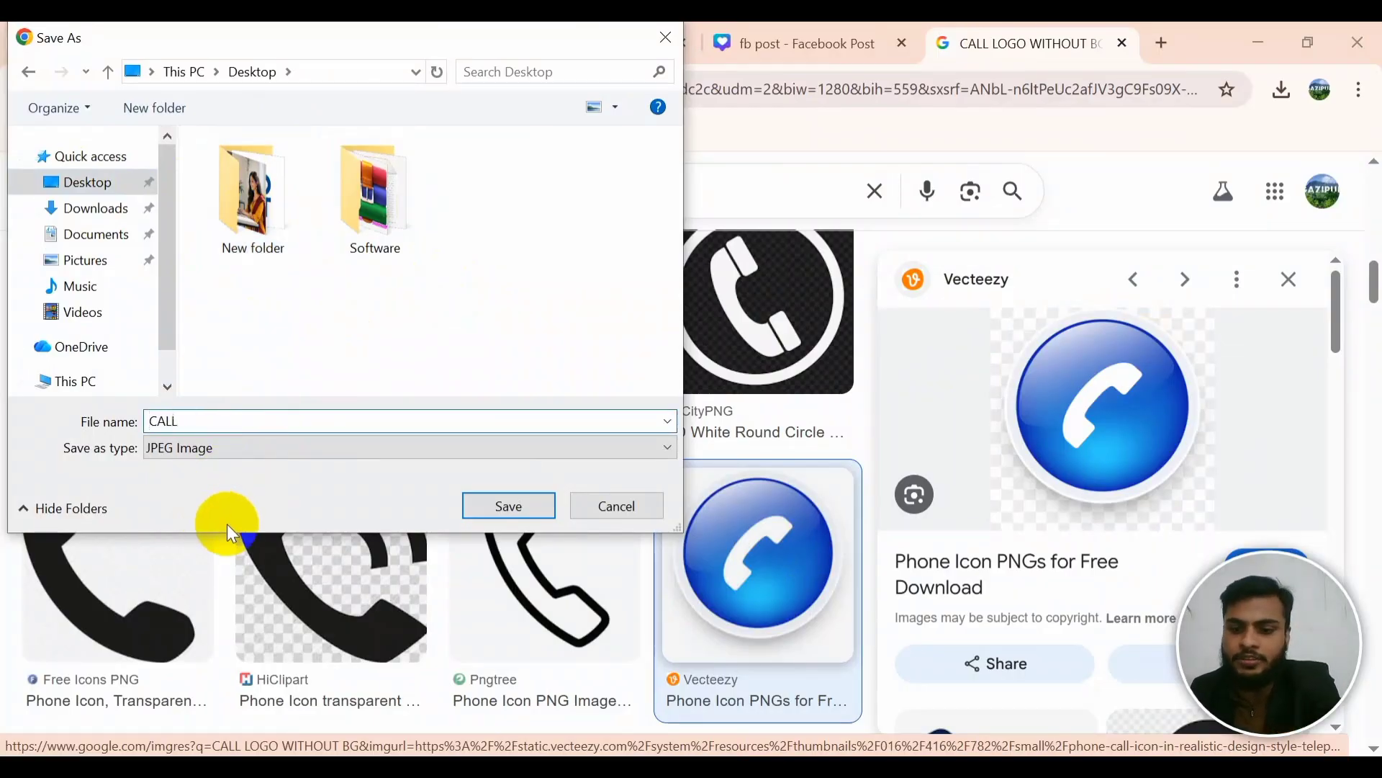
click(490, 505)
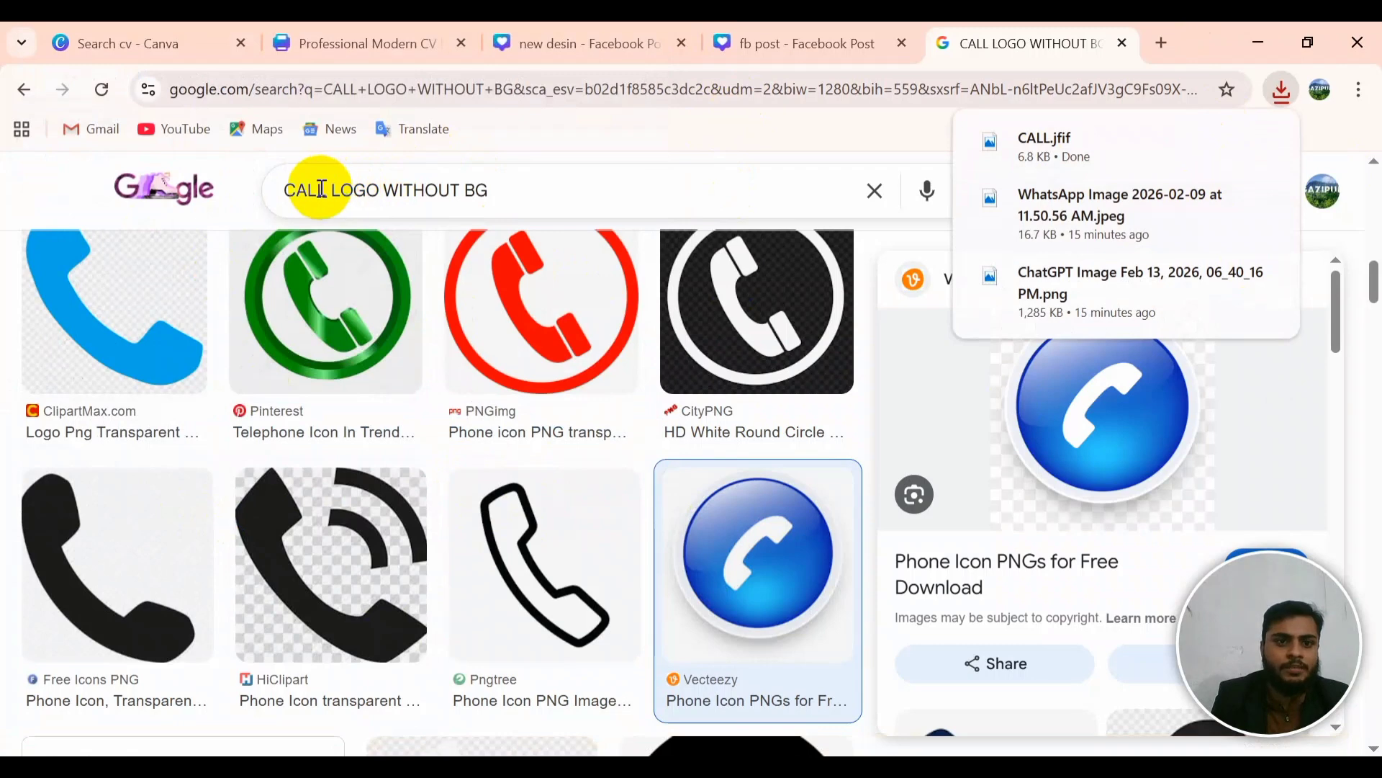
drag(330, 193, 280, 192)
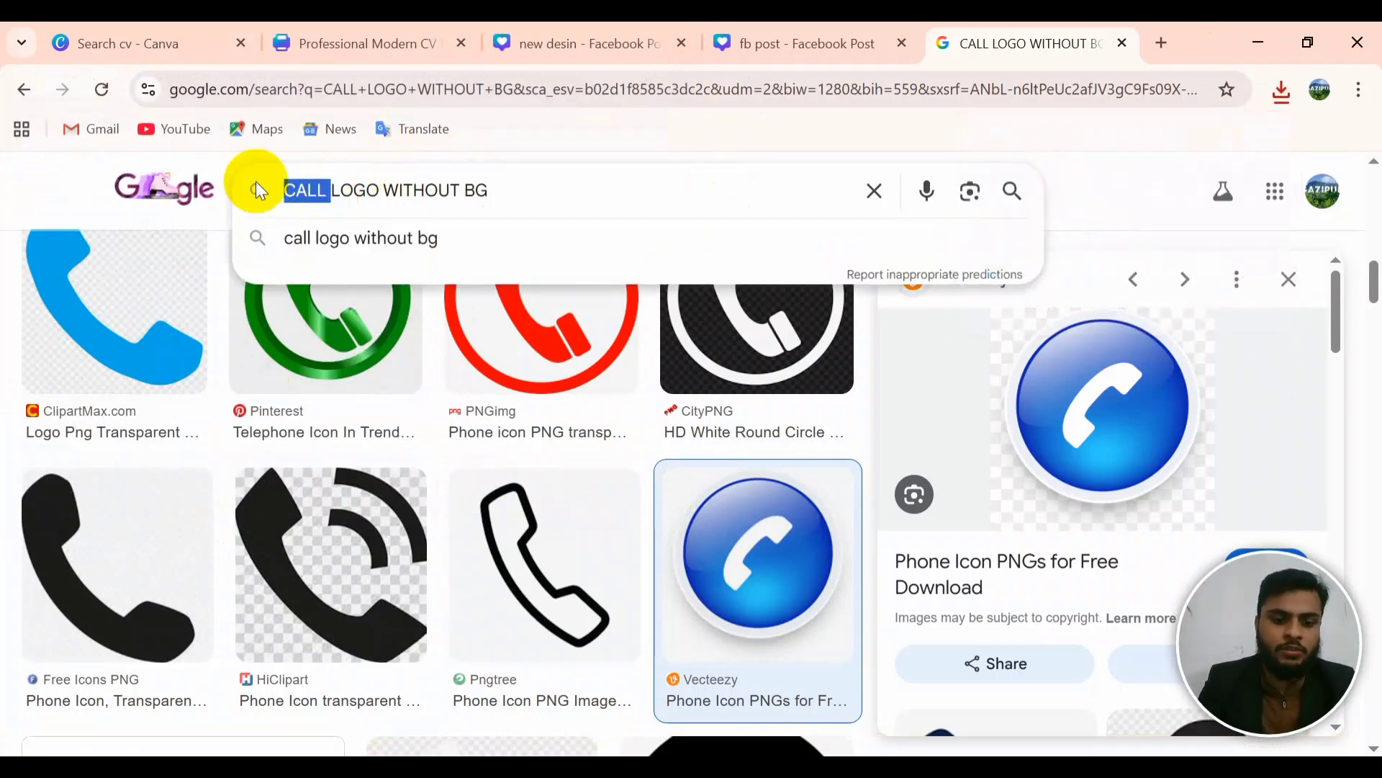
Step: Search 'EMAIL LOGO WITHOUT BG' and save the blue envelope with @ icon as MAIL.png
text(EMAIL)
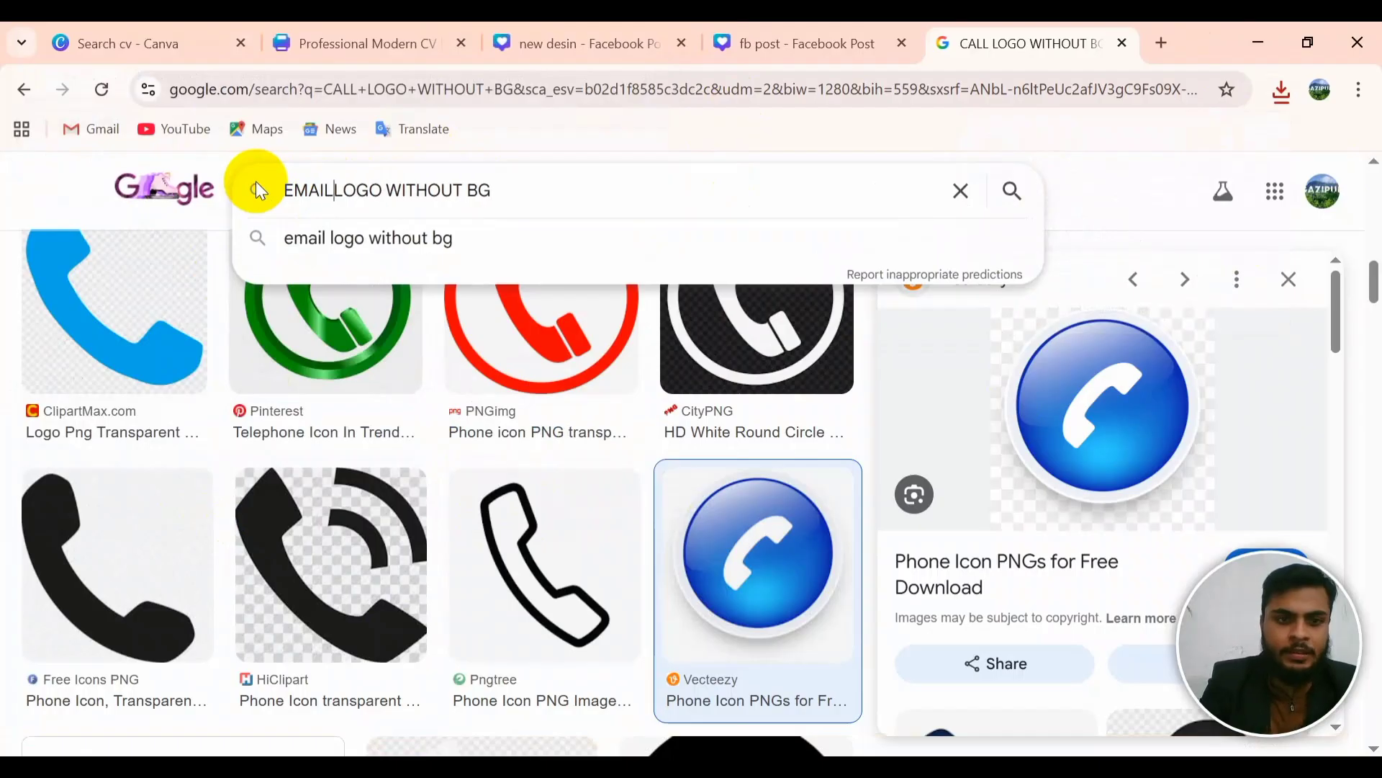
key(Return)
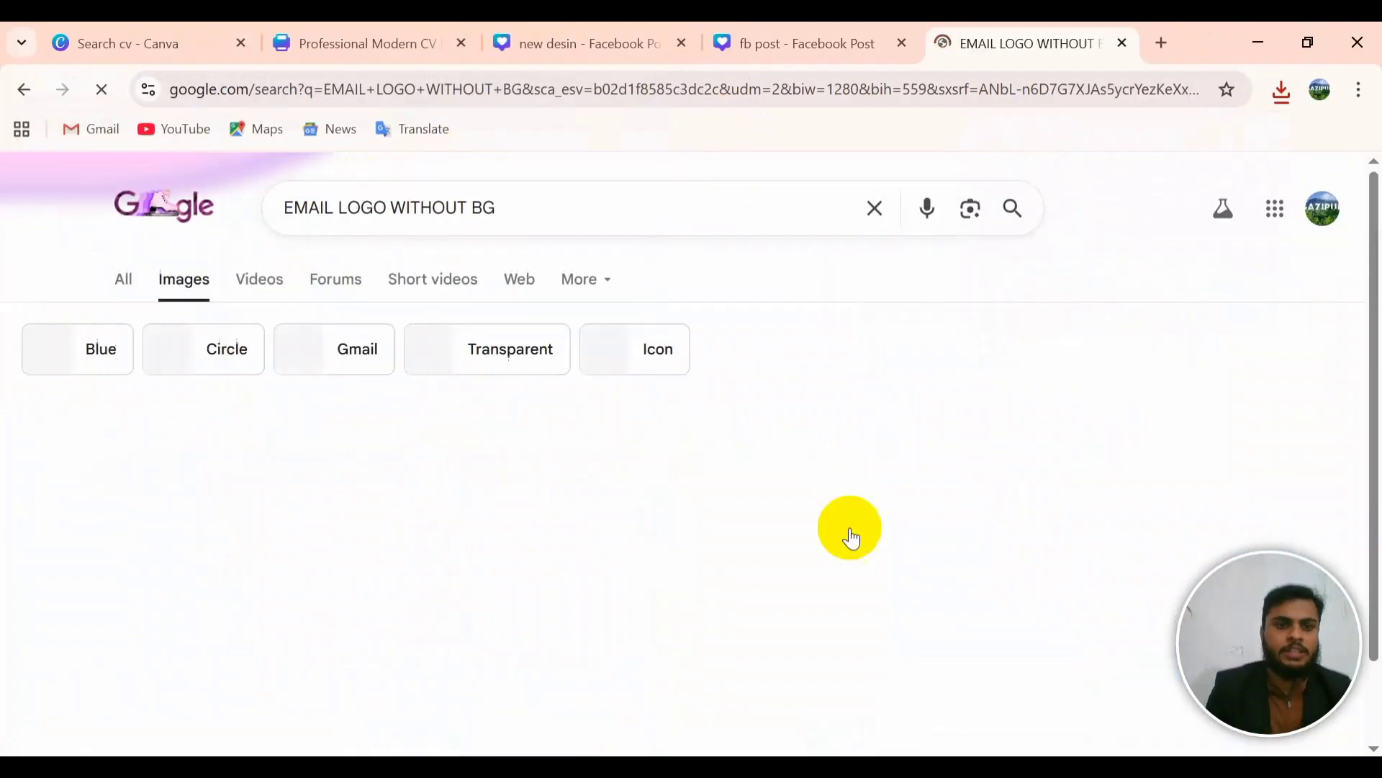
scroll(657, 647, down, 3)
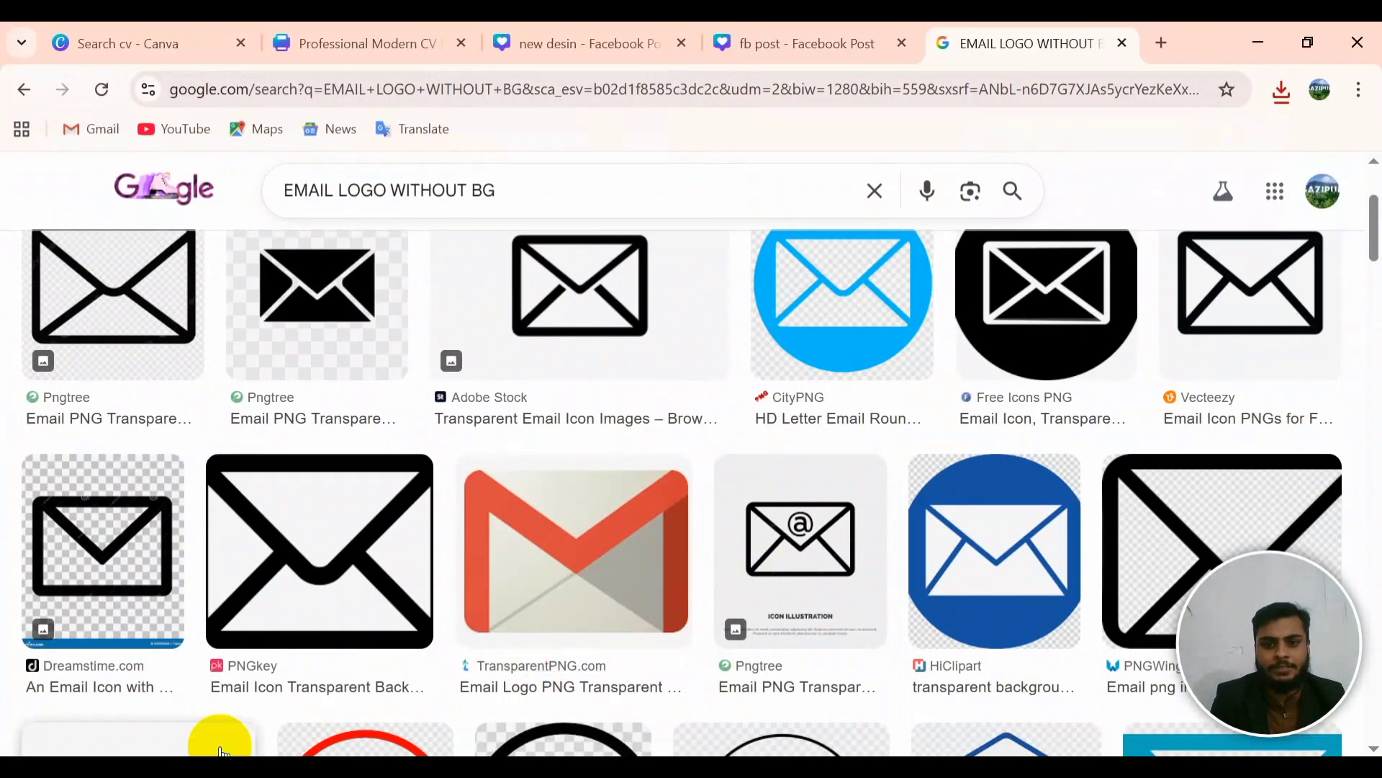
scroll(666, 637, down, 3)
scroll(864, 515, down, 2)
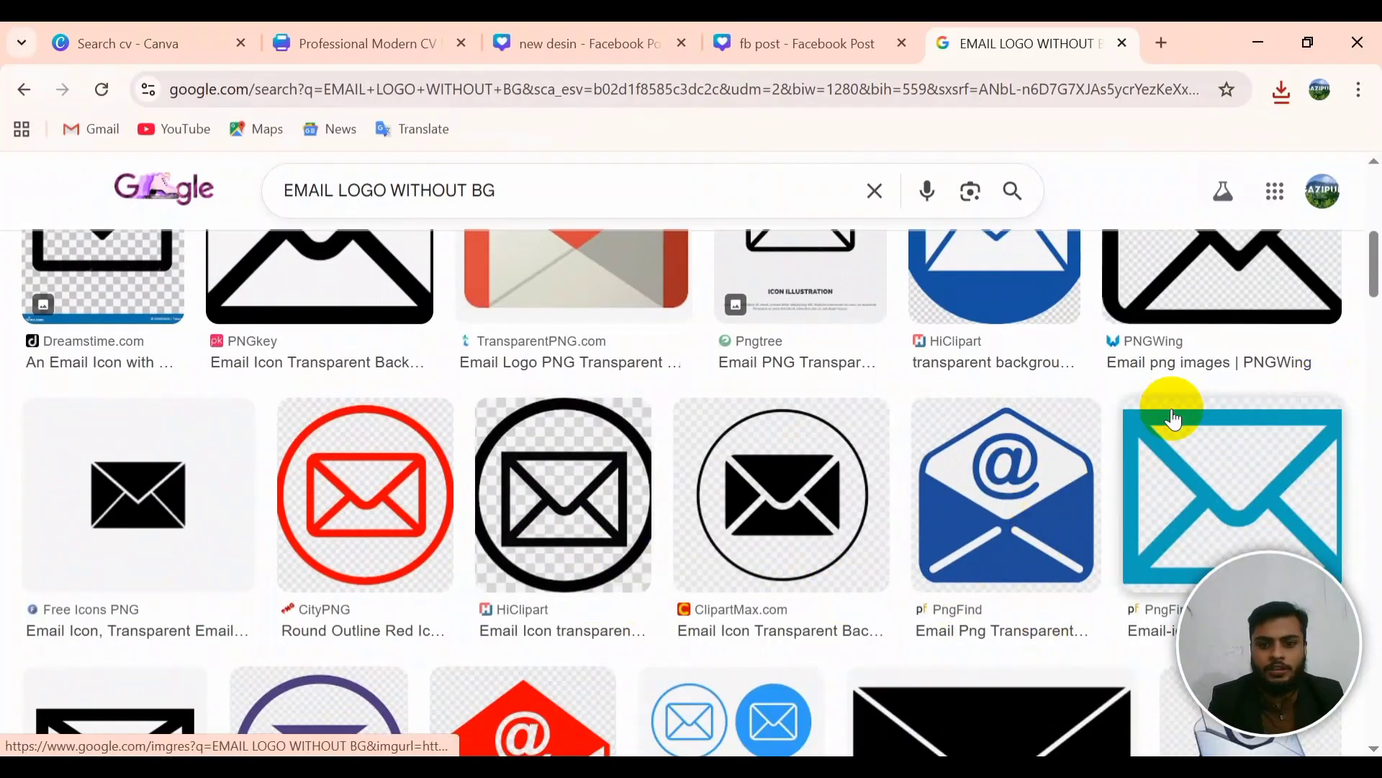
click(1016, 491)
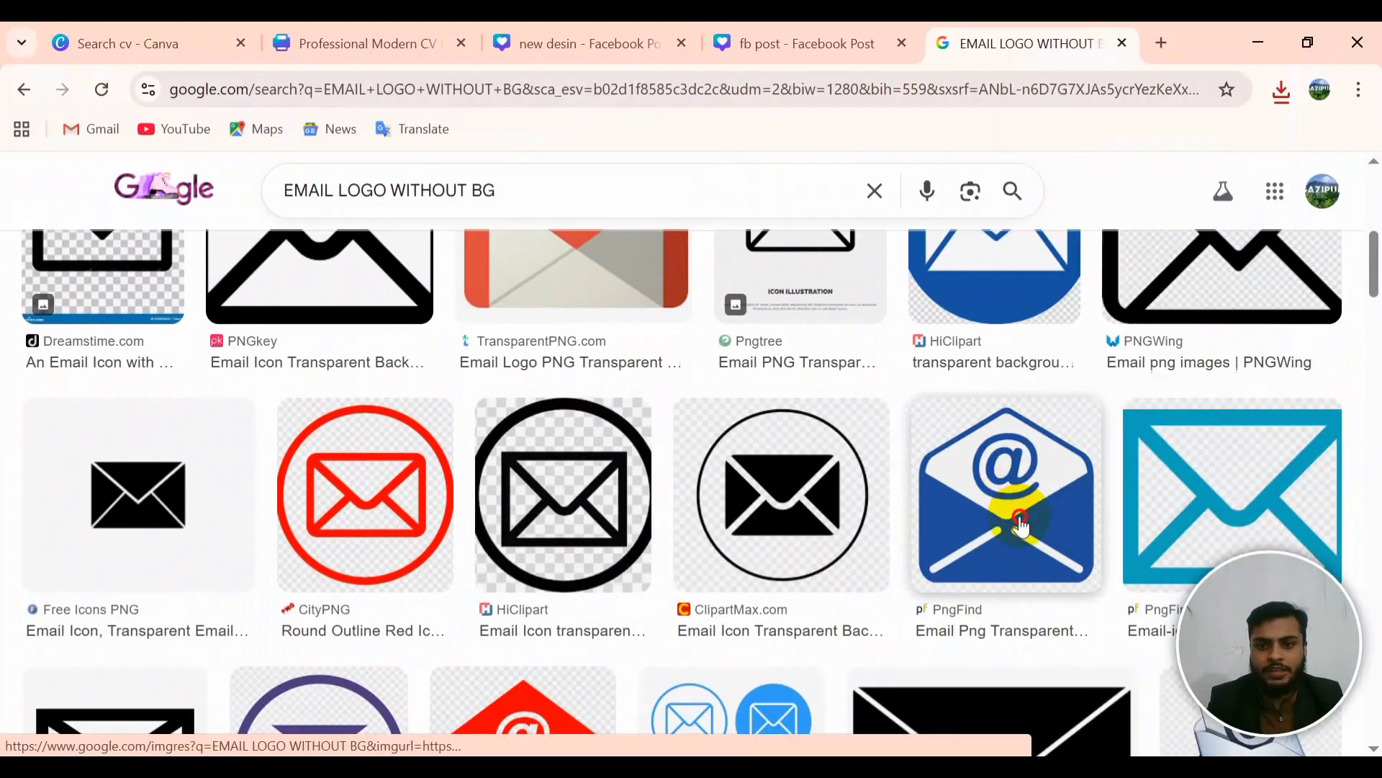
click(1015, 497)
right_click(1065, 462)
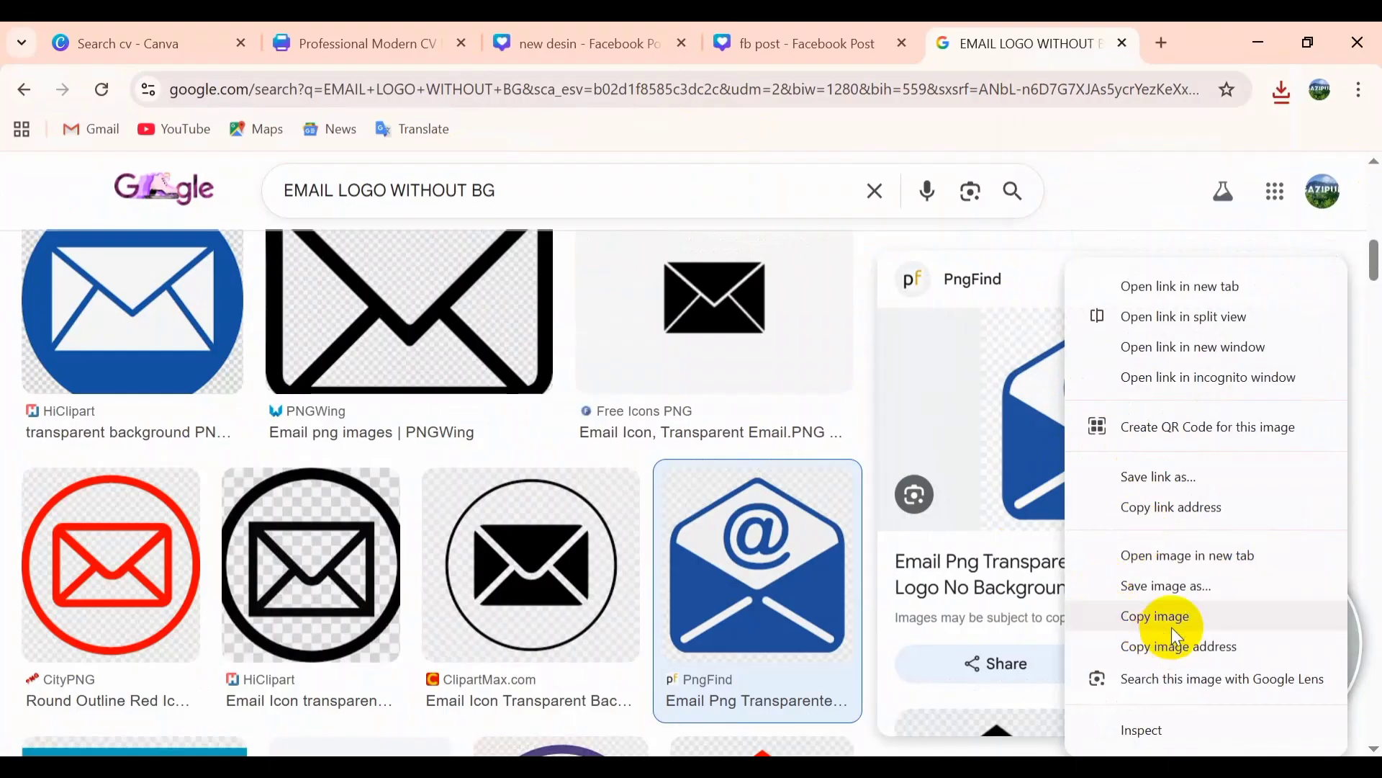
click(1187, 586)
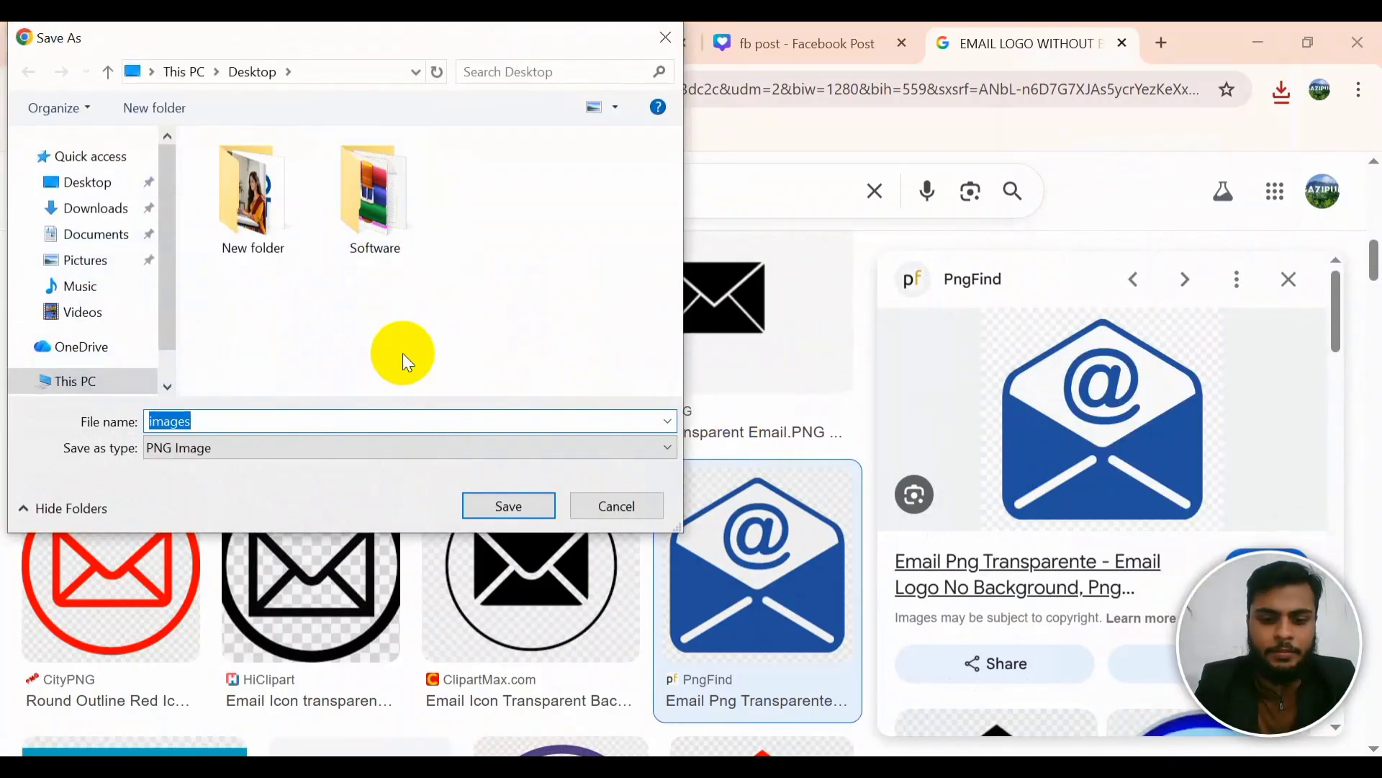
text(MAIL)
key(Return)
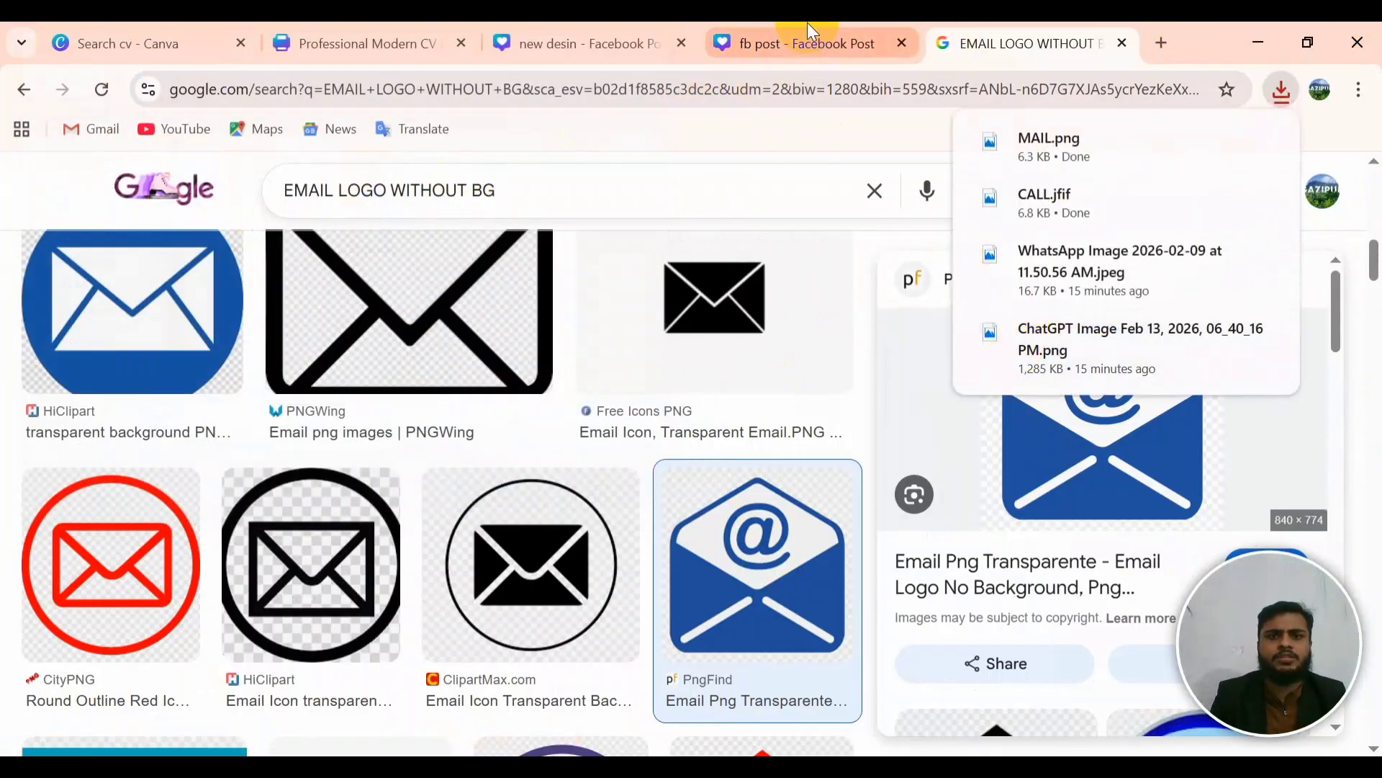
Step: Glance at the fb post design, then erase EMAIL from the search query
mouse_move(806, 23)
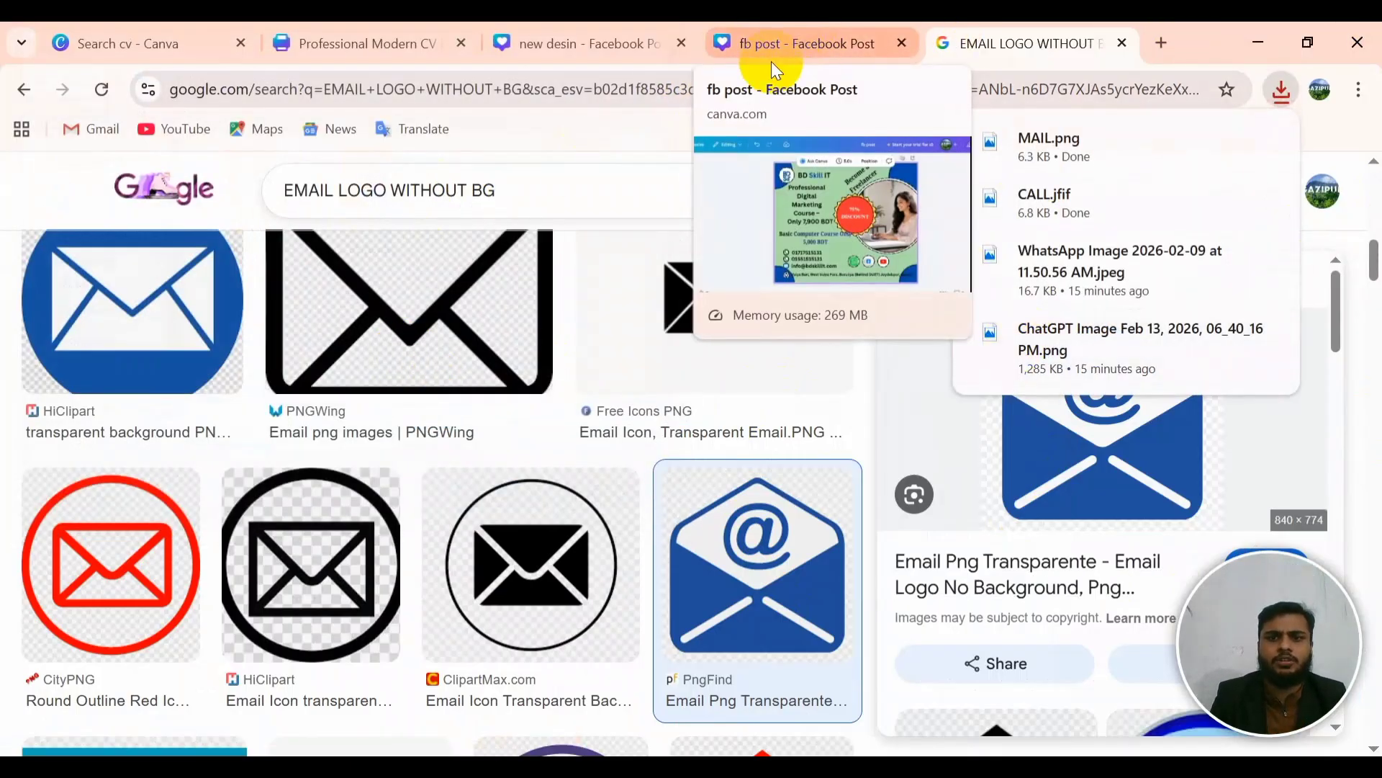
click(815, 42)
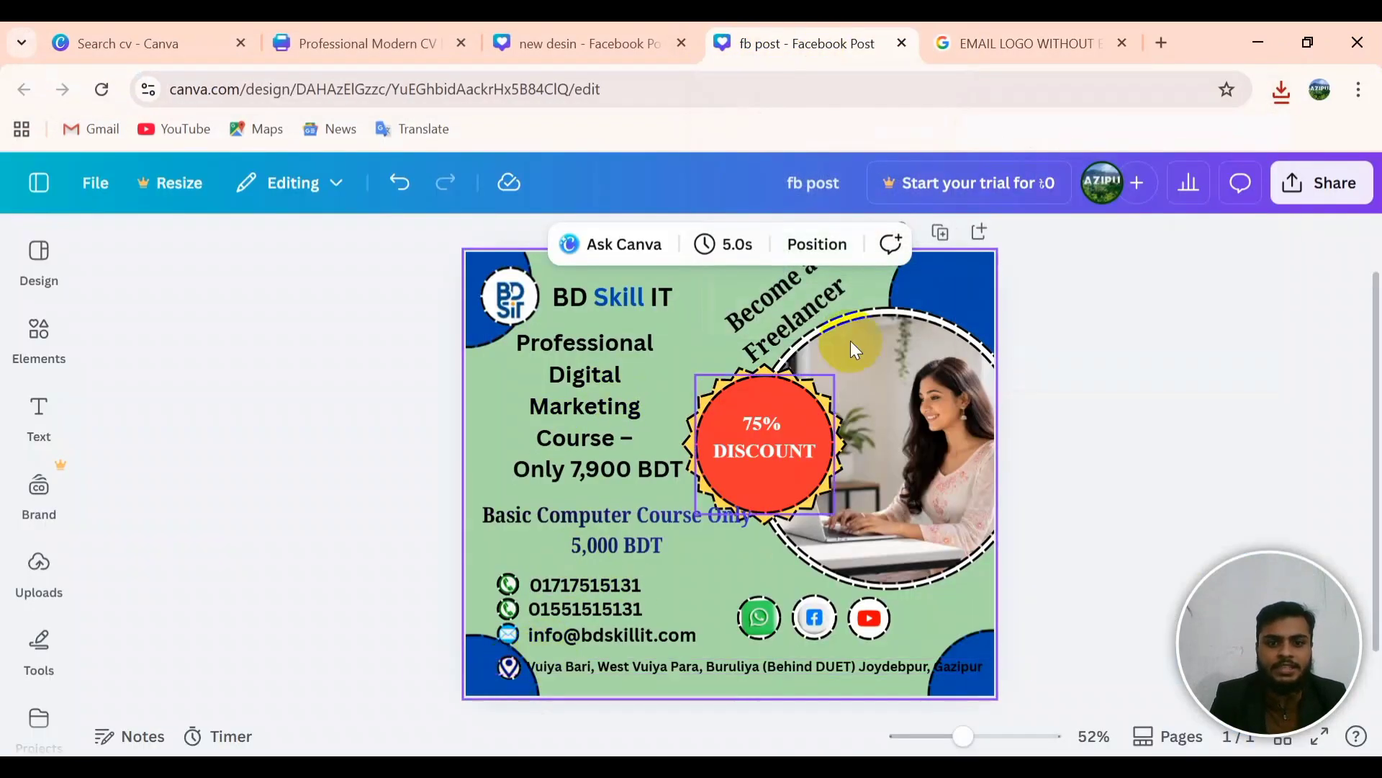
click(983, 43)
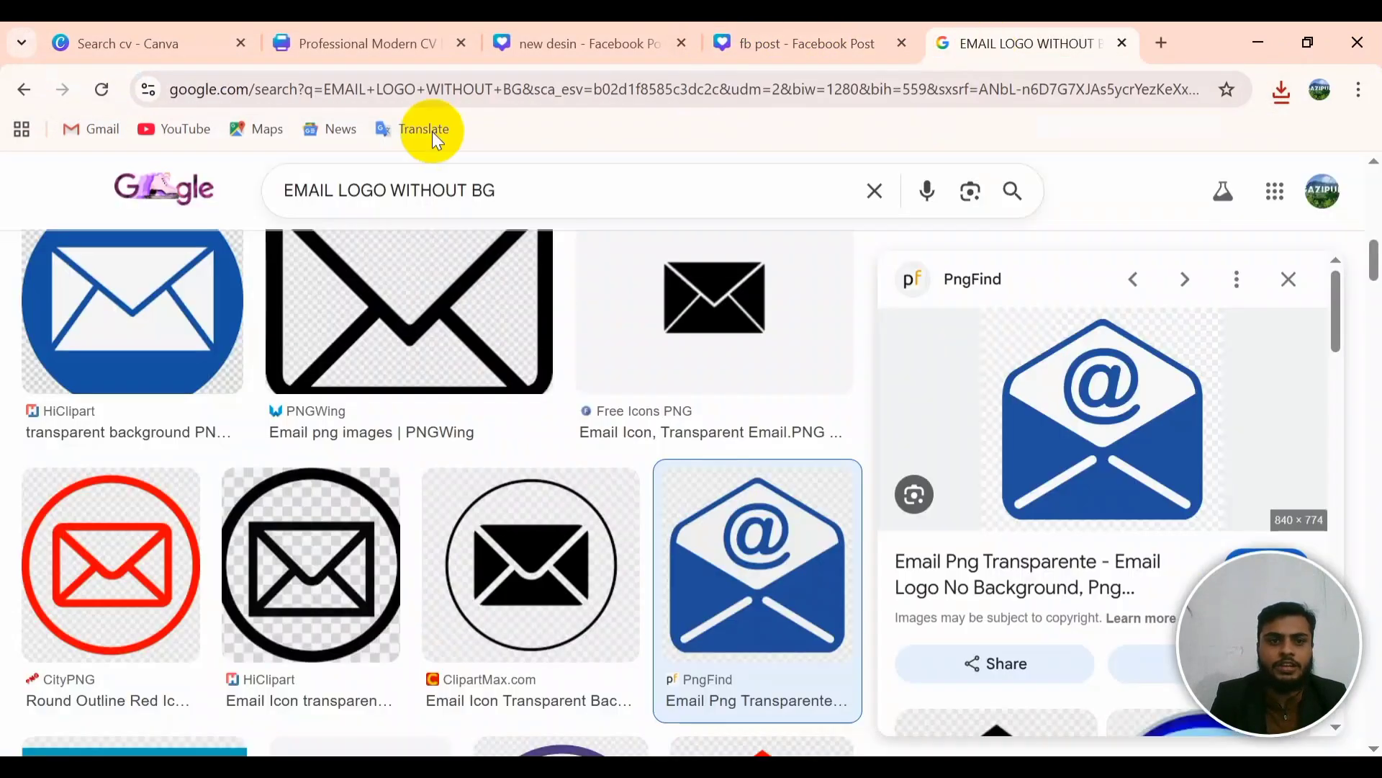
click(330, 193)
key(BackSpace)
key(BackSpace)
key(BackSpace)
key(BackSpace)
key(BackSpace)
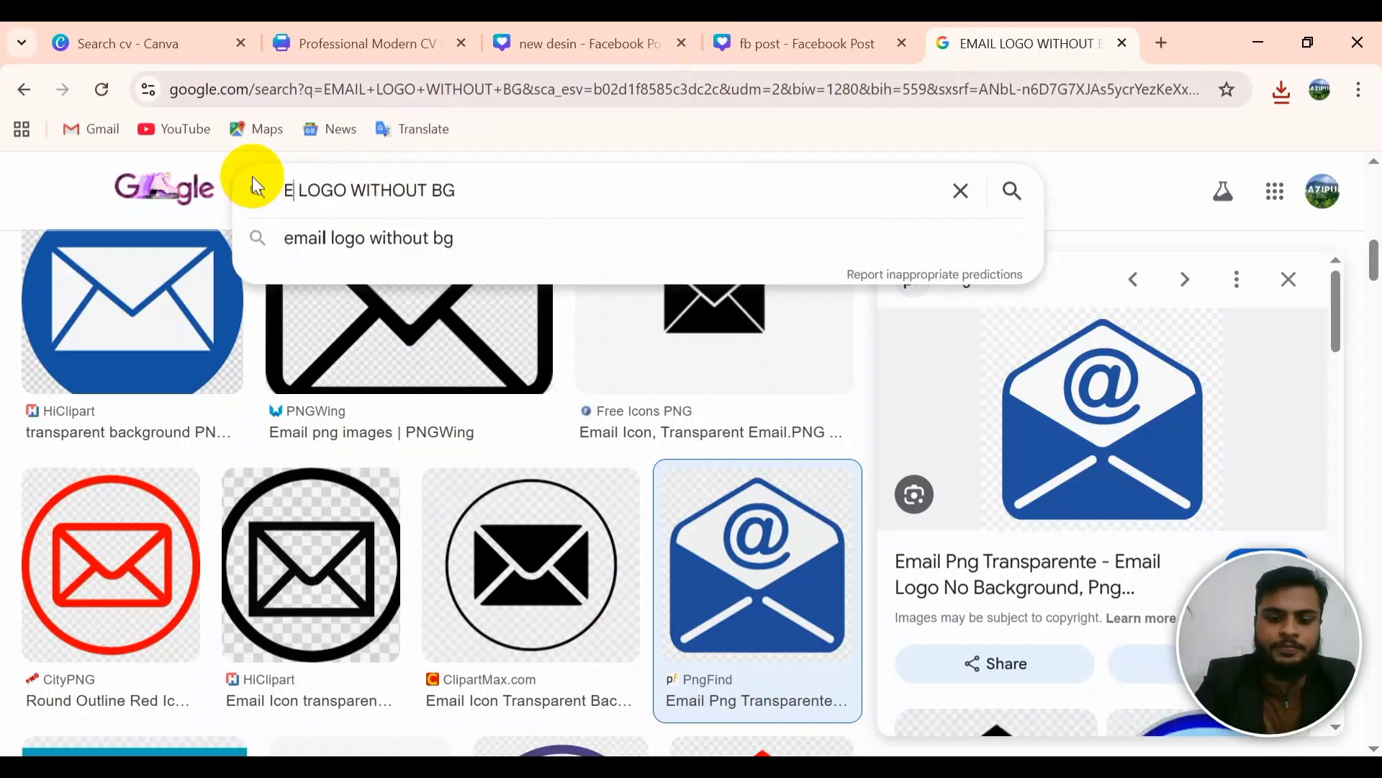
Step: Search 'LOCATION LOGO WITHOUT BG' and open the black pin's Free Icons PNG page in a new tab
text(LO)
text(CATION)
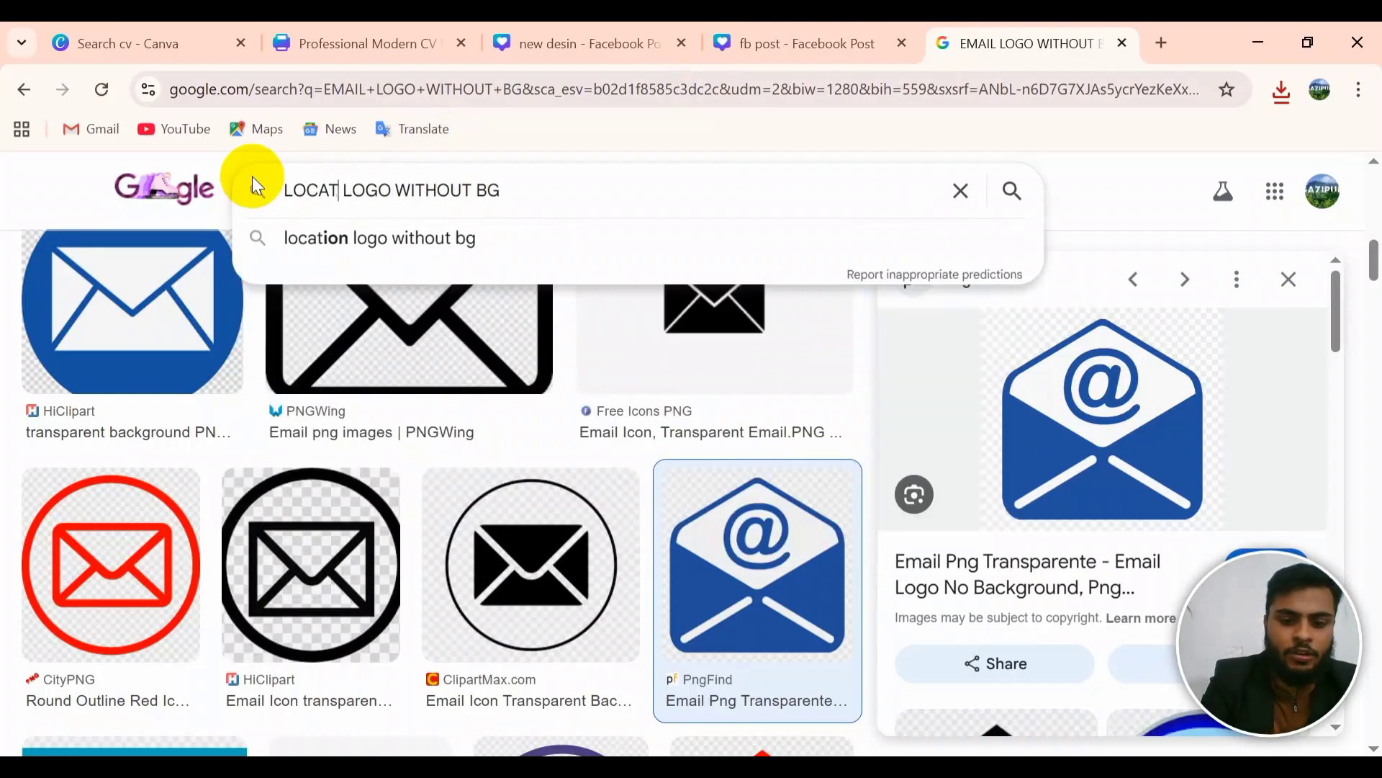
key(Return)
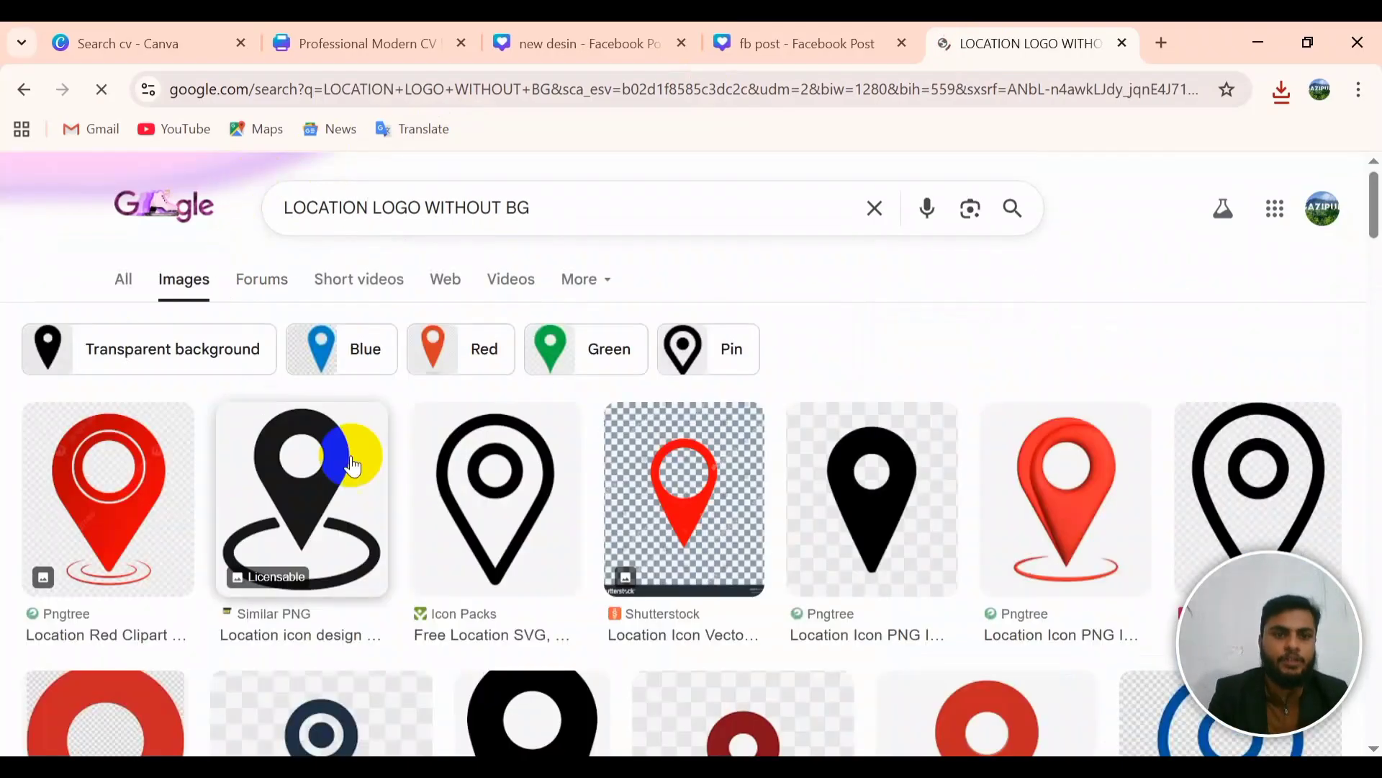
scroll(401, 534, down, 3)
scroll(403, 532, down, 4)
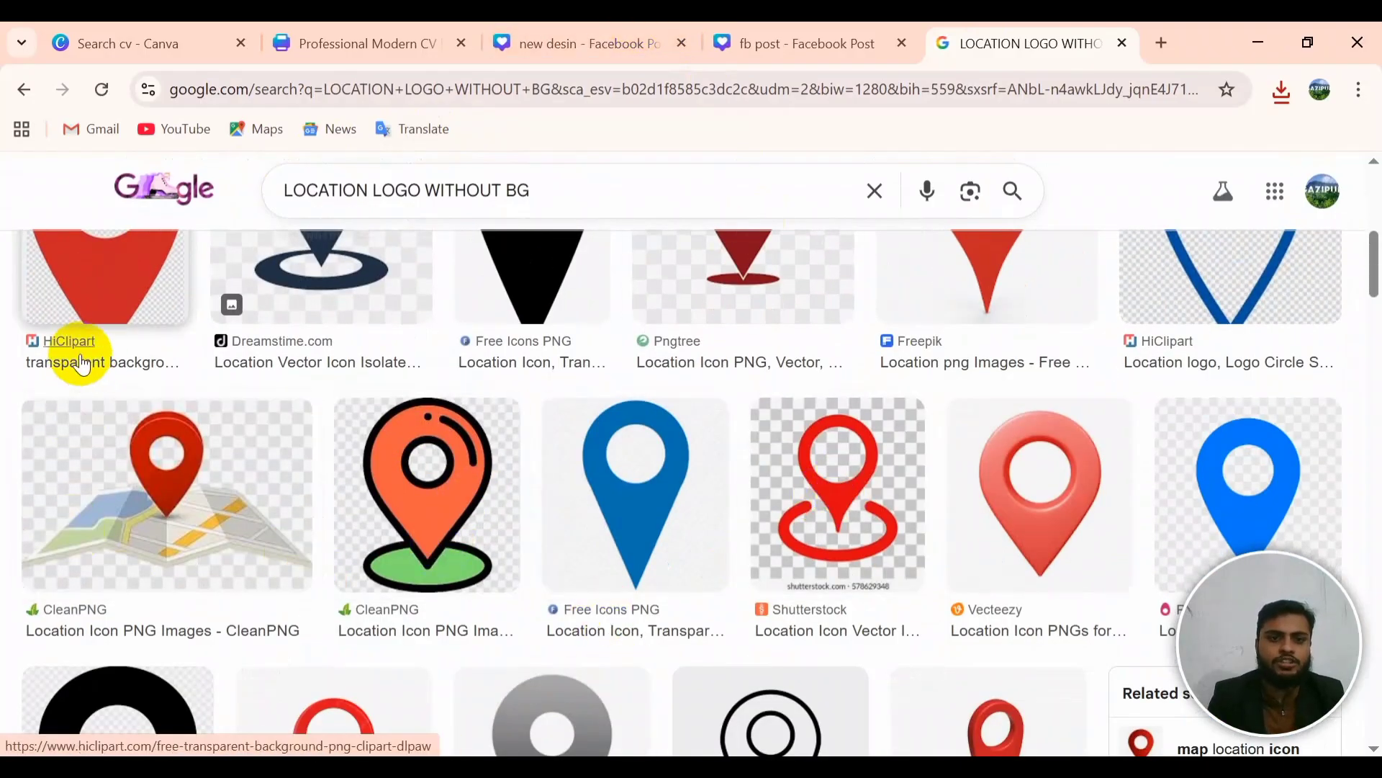
scroll(756, 396, up, 1)
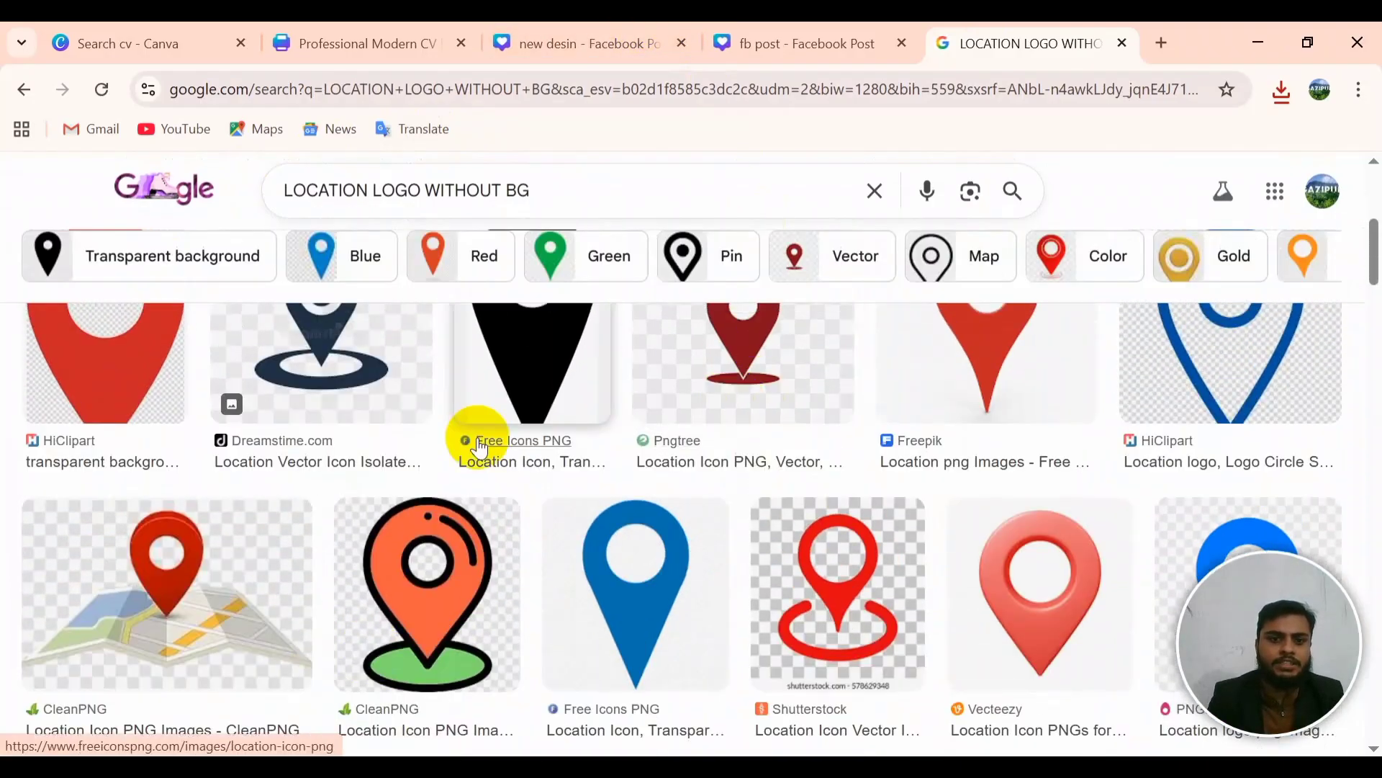
click(528, 387)
right_click(1026, 447)
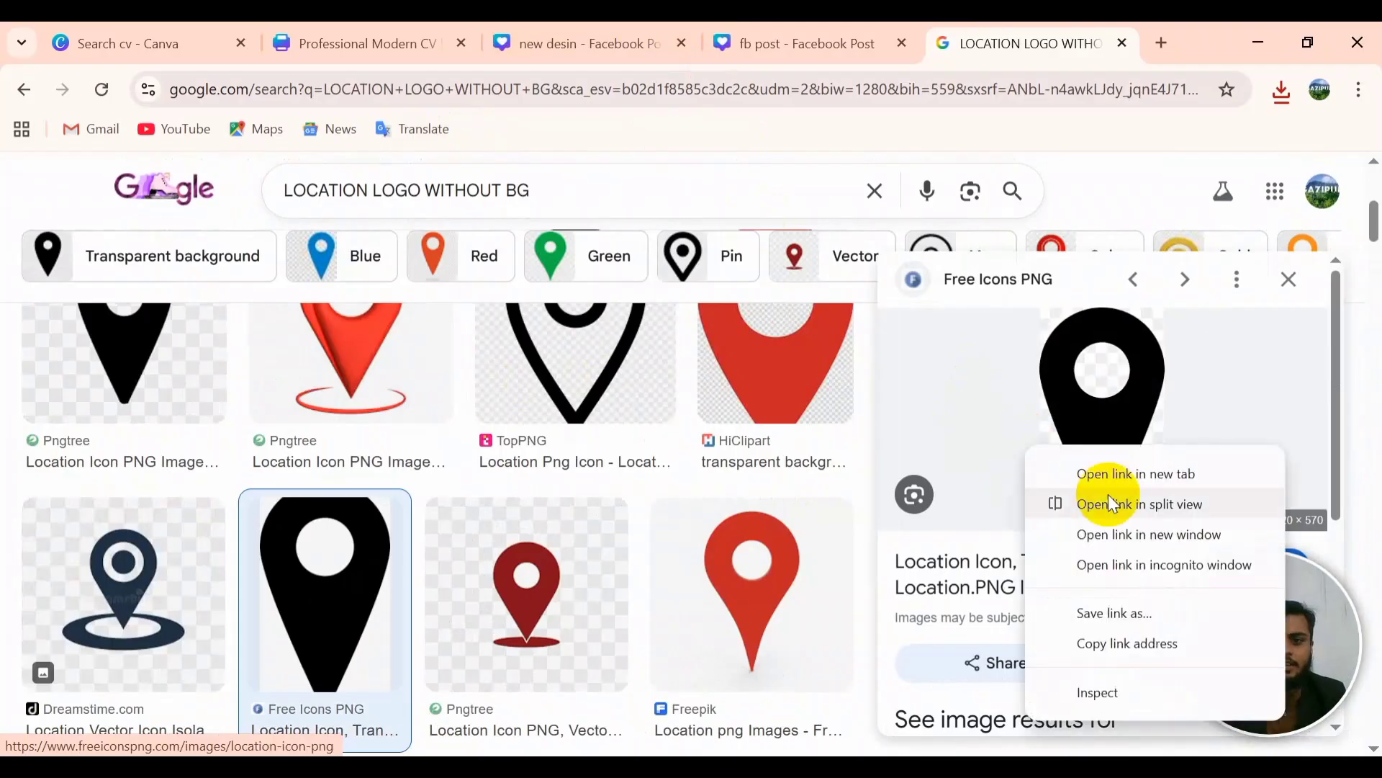
click(1137, 407)
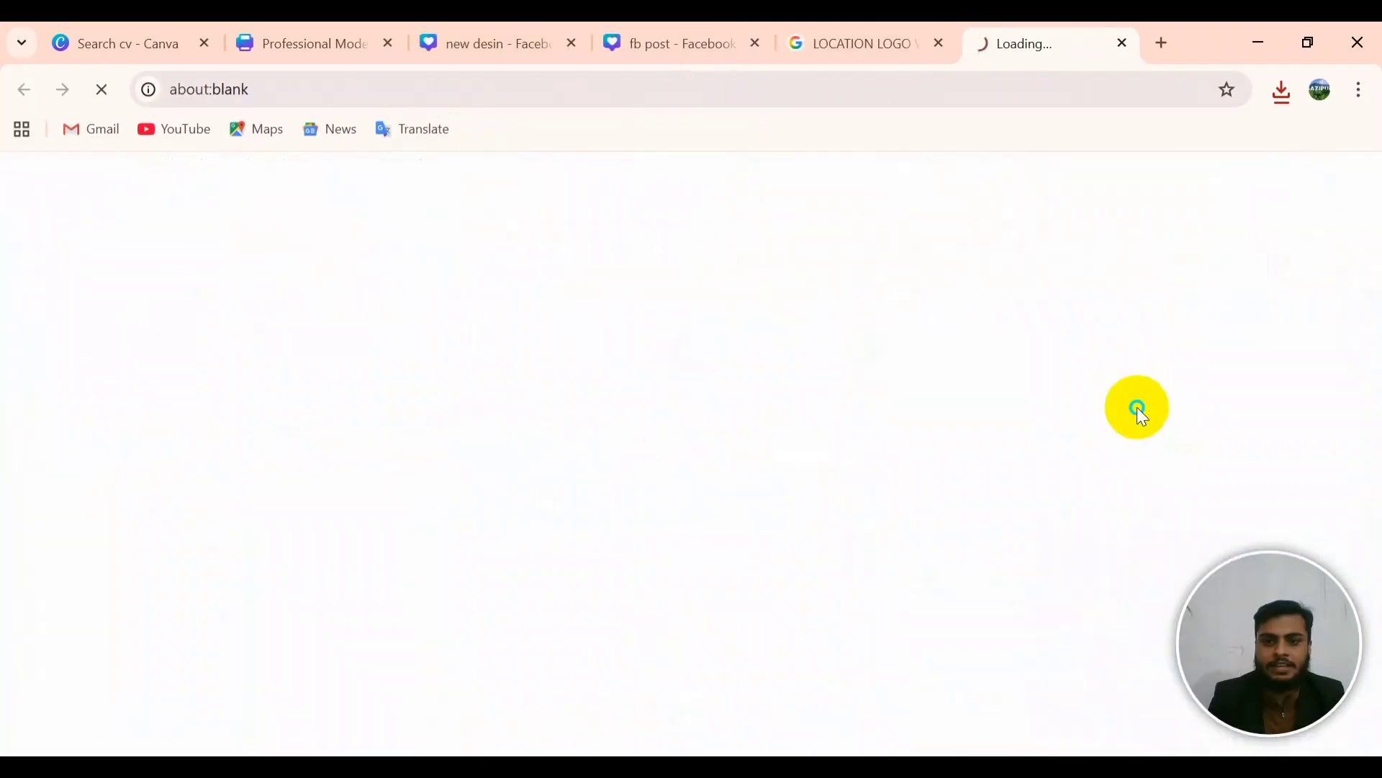
click(844, 49)
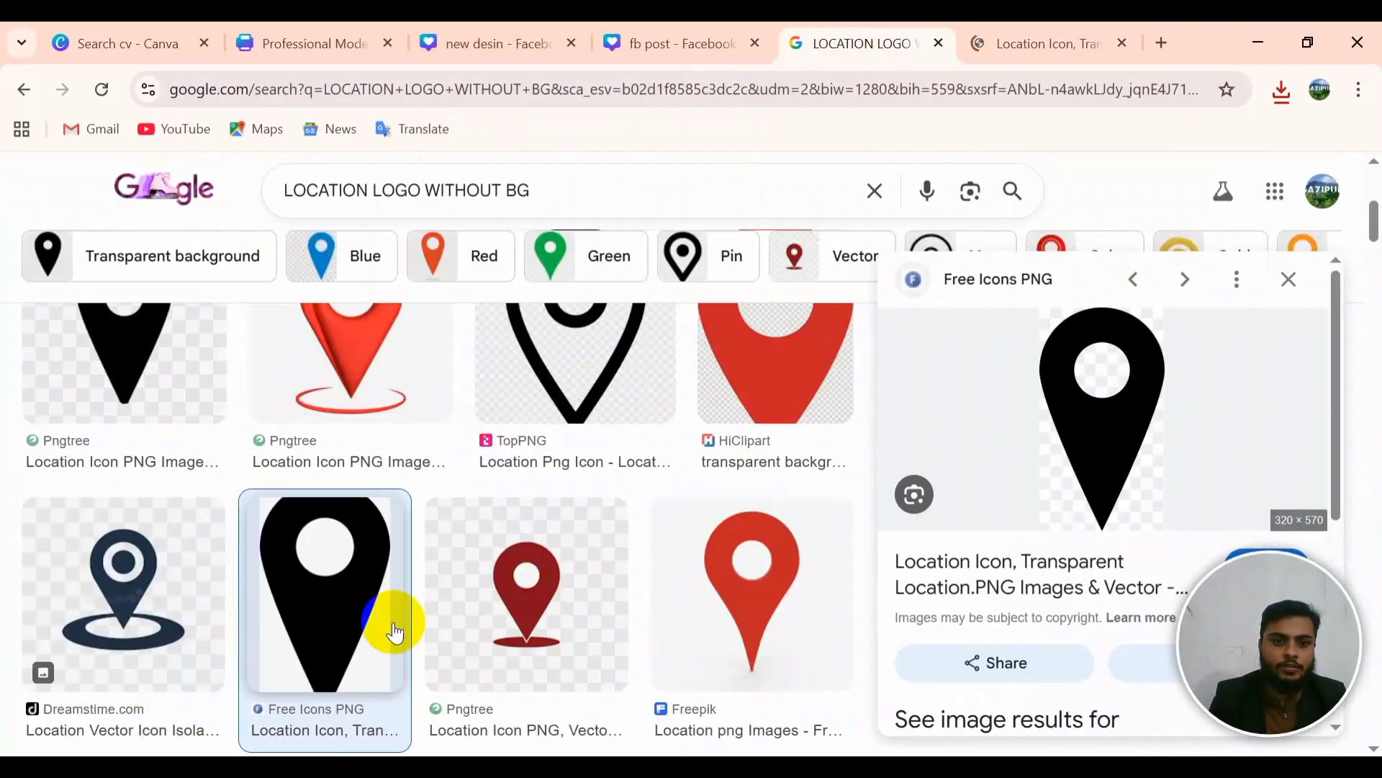
Step: Save the black location pin as LOCATION.png and switch to the fb post design
right_click(310, 569)
click(439, 403)
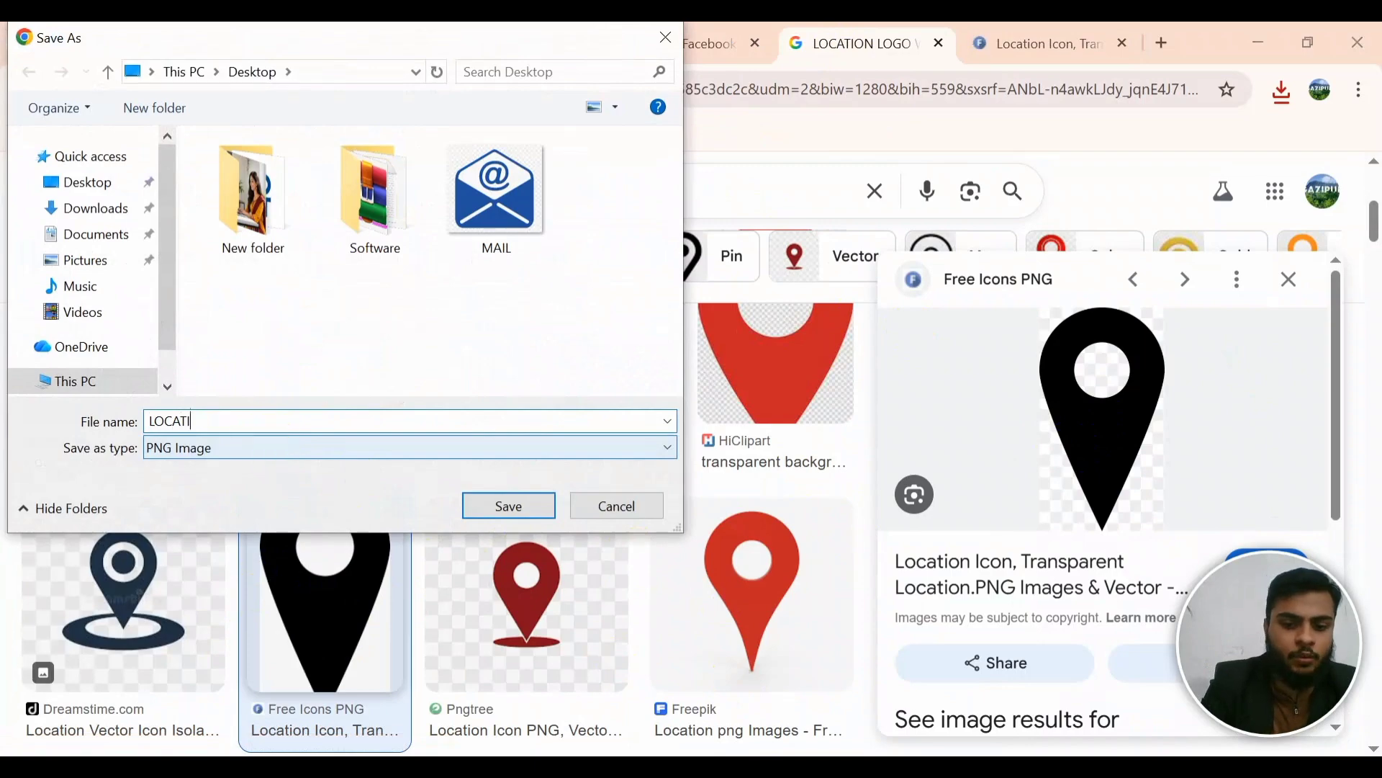
text(LOCATION)
key(Return)
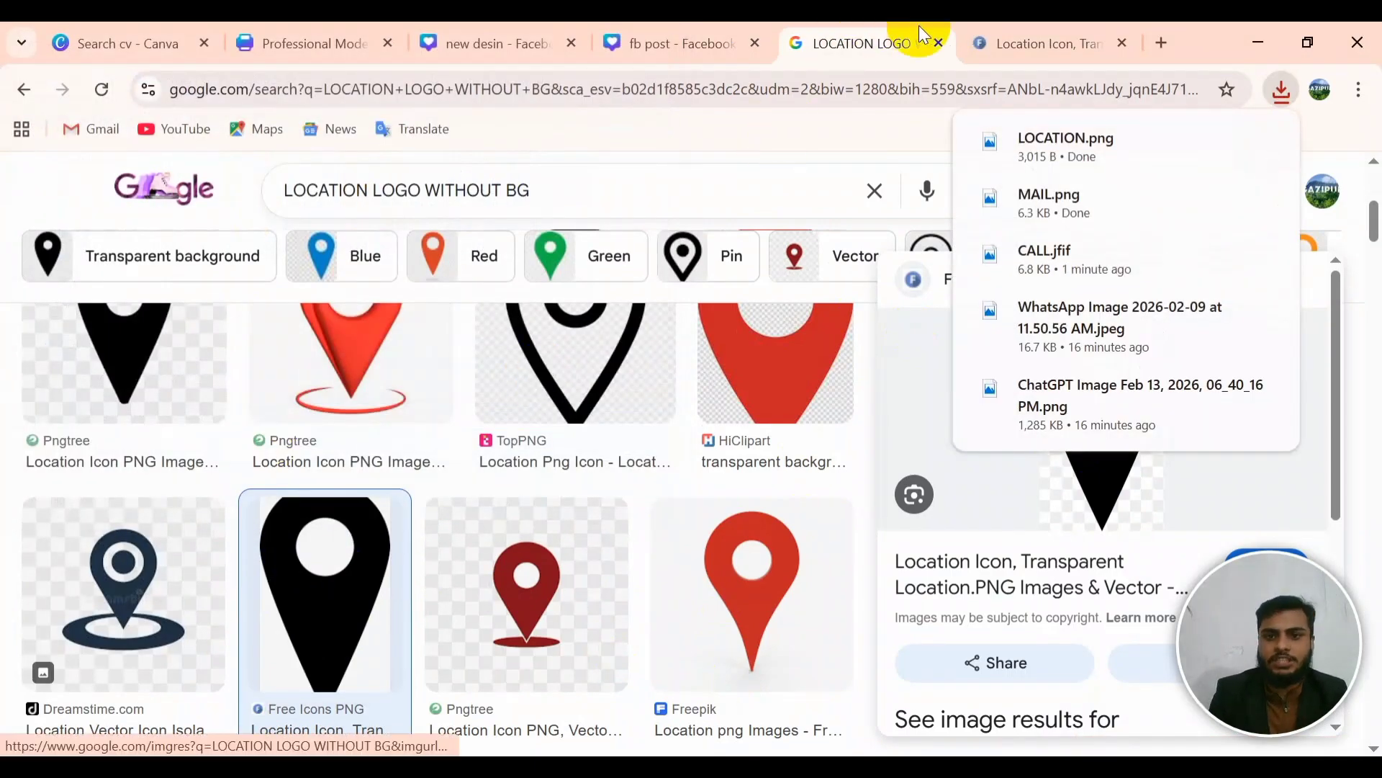
click(720, 44)
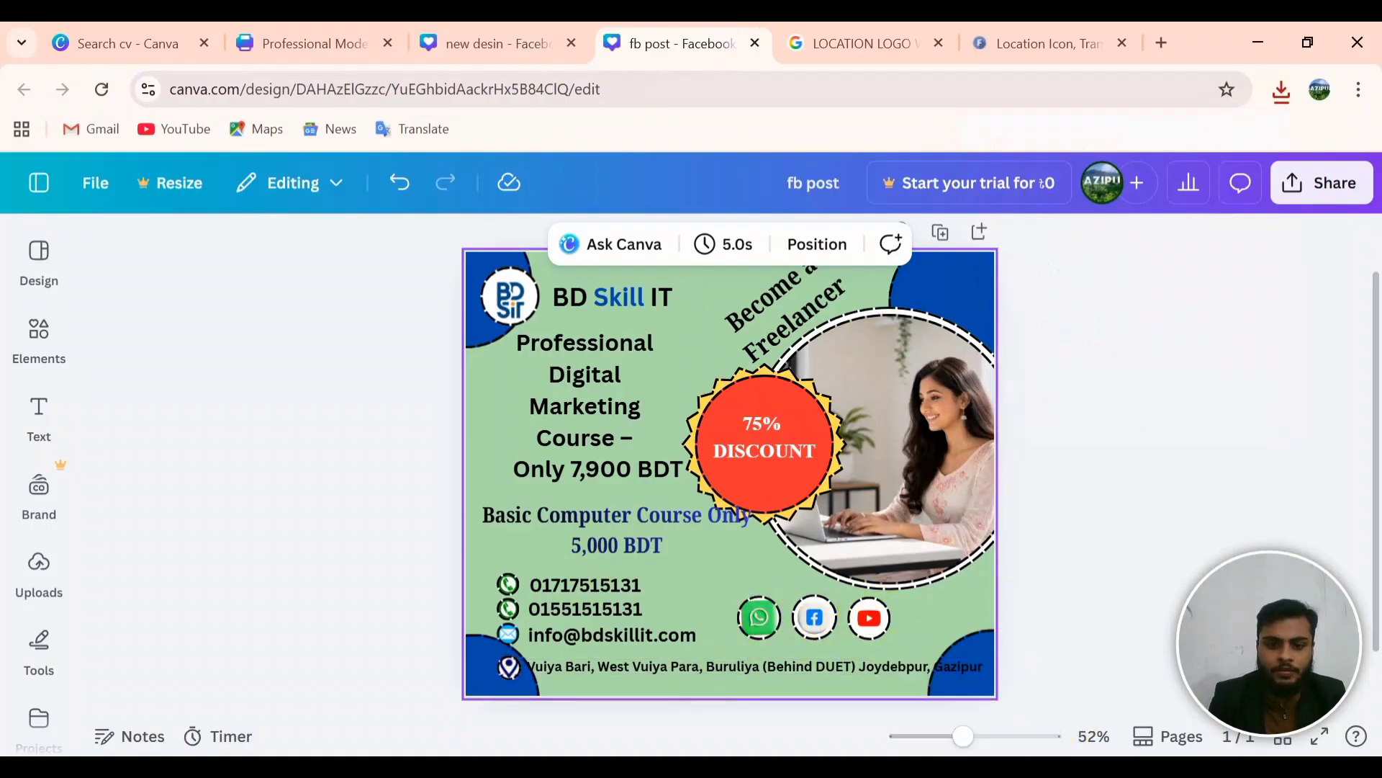
Step: Close the Free Icons PNG Location Icon tab, deselect the photo frame, and return to LOCATION LOGO results
key(ctrl+Page_Up)
click(897, 32)
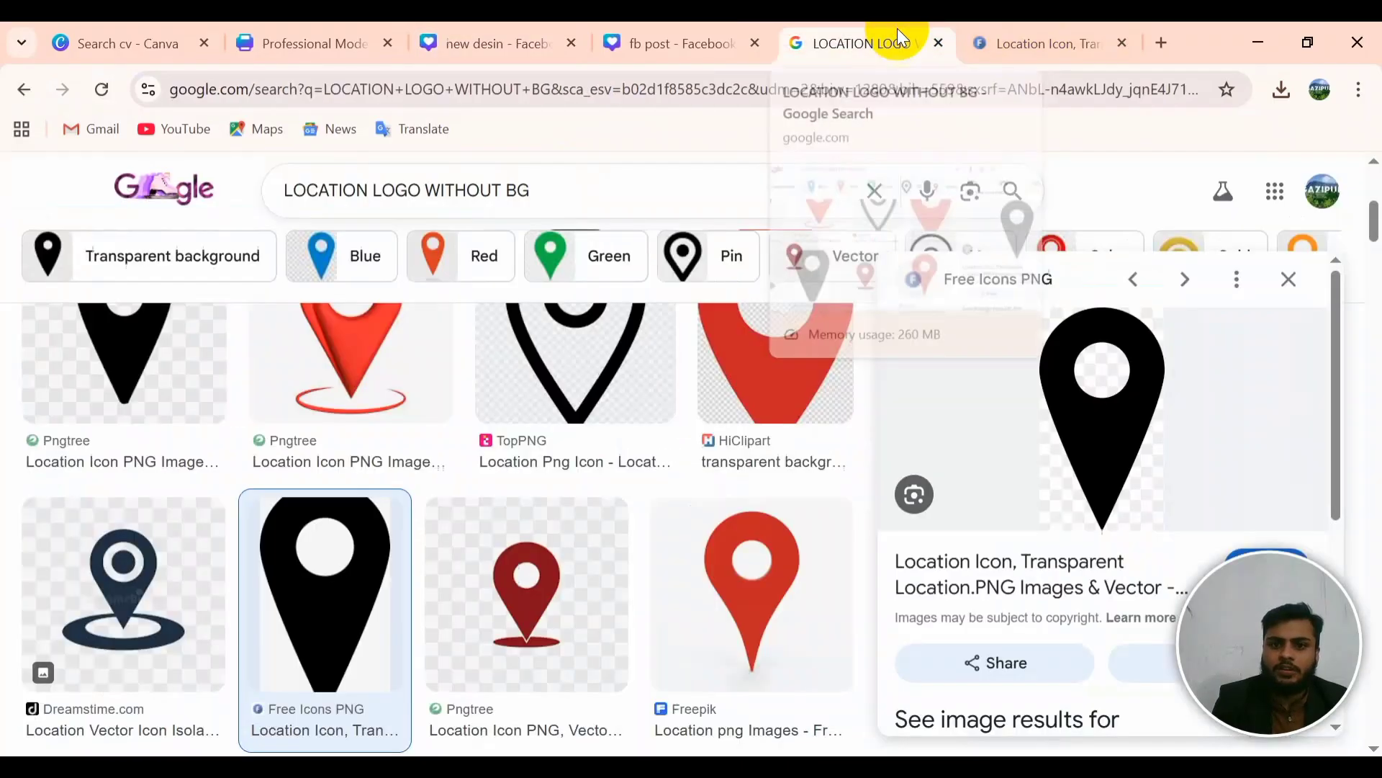
click(999, 49)
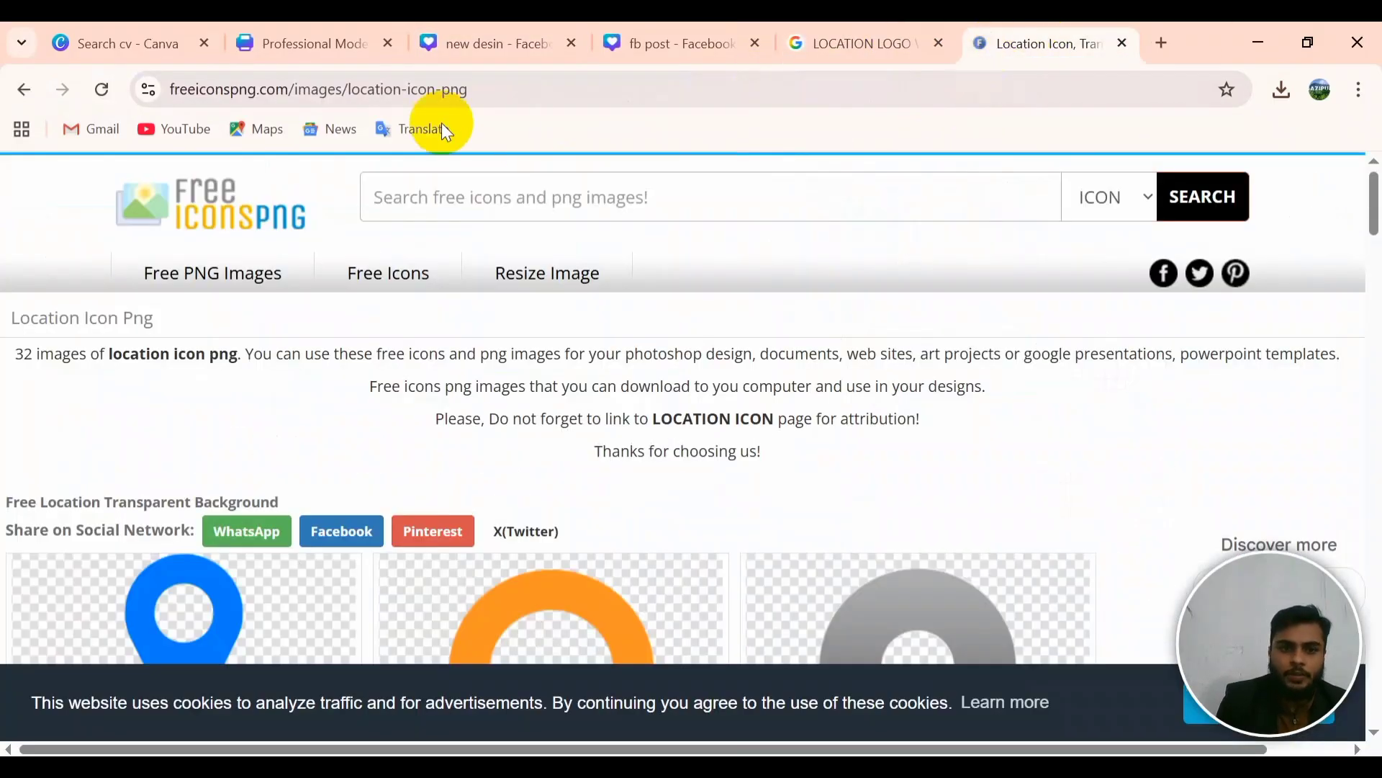
click(1124, 43)
click(741, 45)
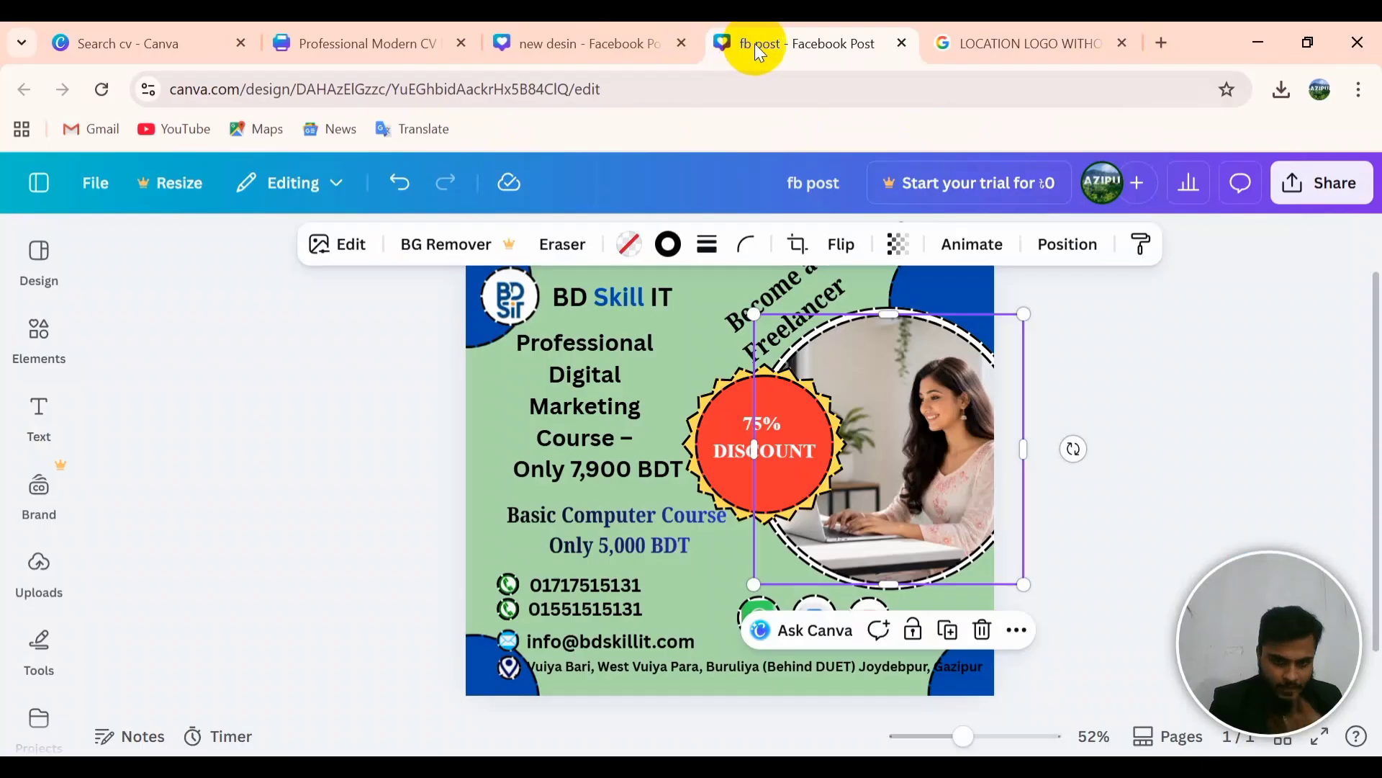
click(691, 591)
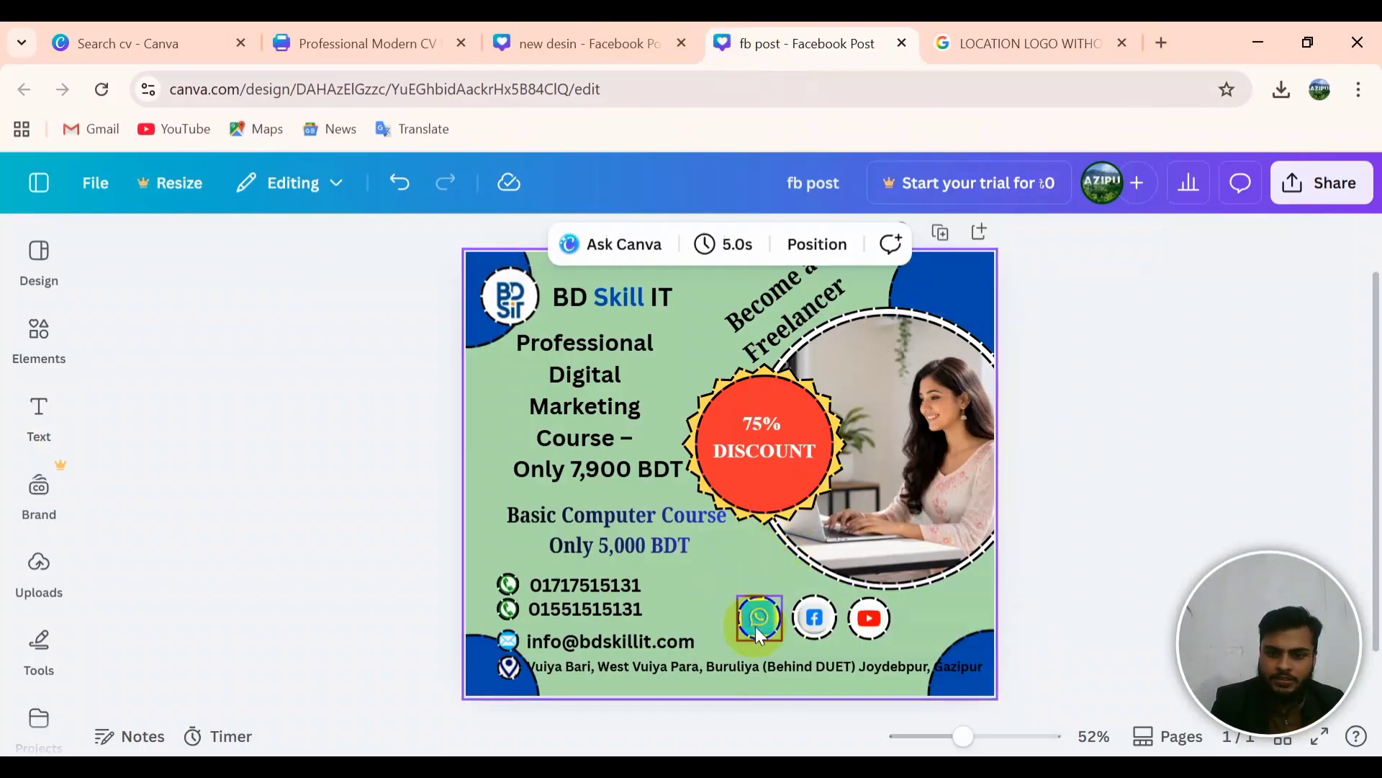
click(1007, 51)
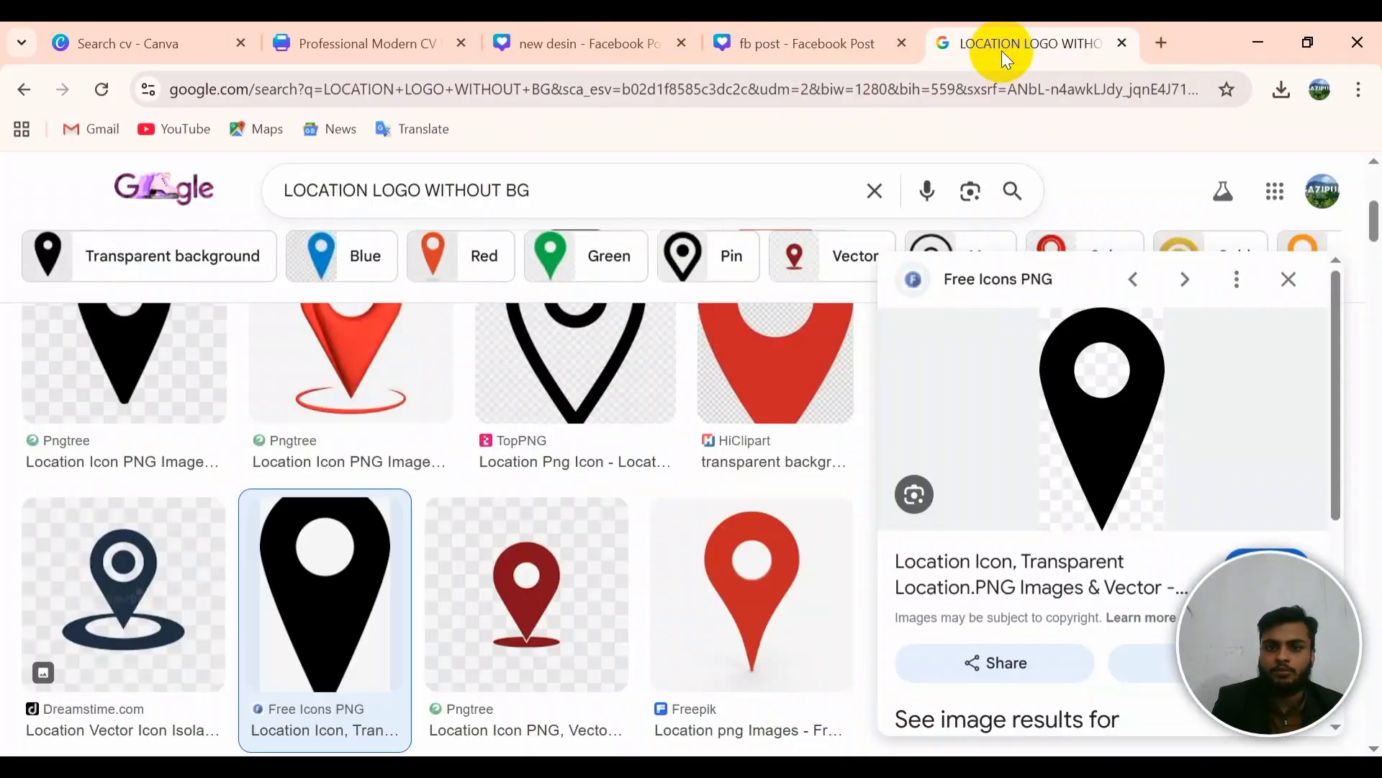
Step: Change the search to 'WHATSAPP LOGO WITHOUT BG'
click(392, 190)
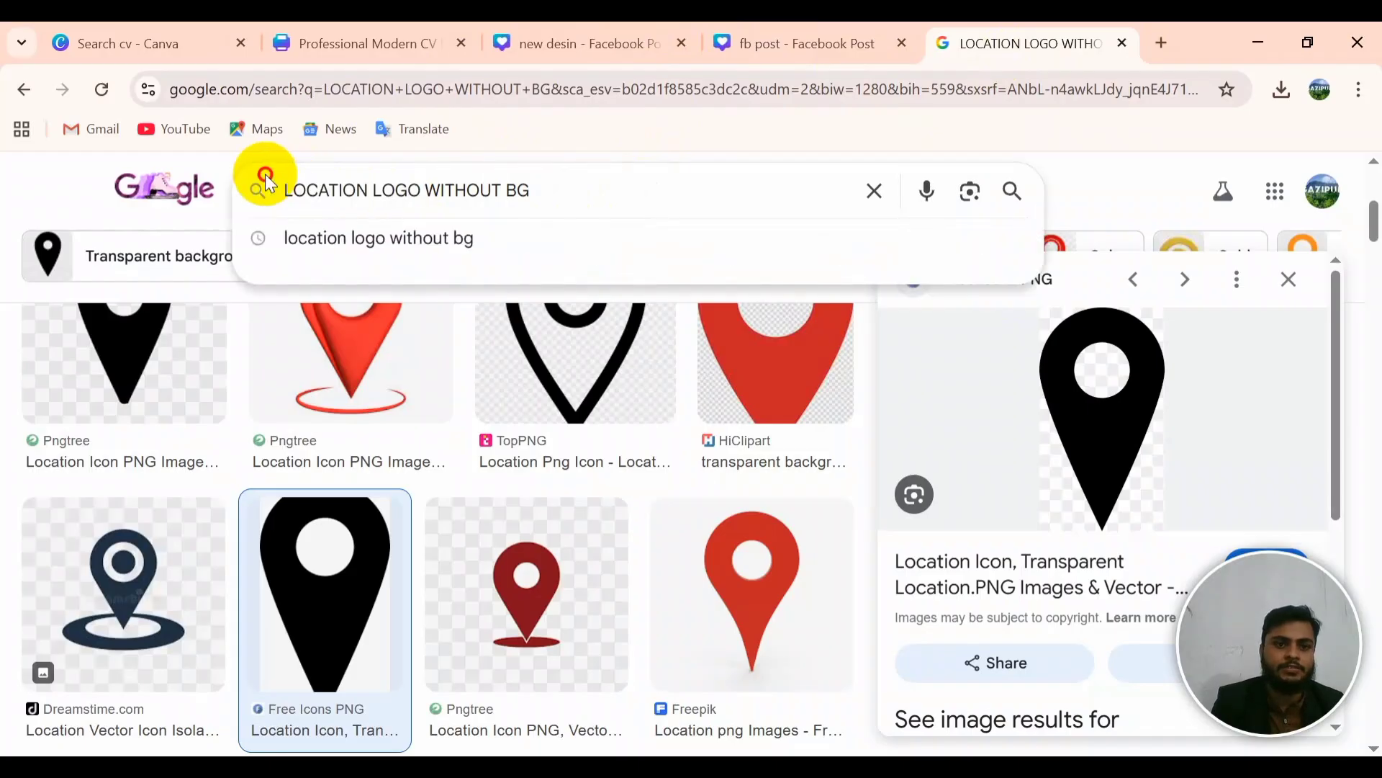
drag(268, 184, 354, 185)
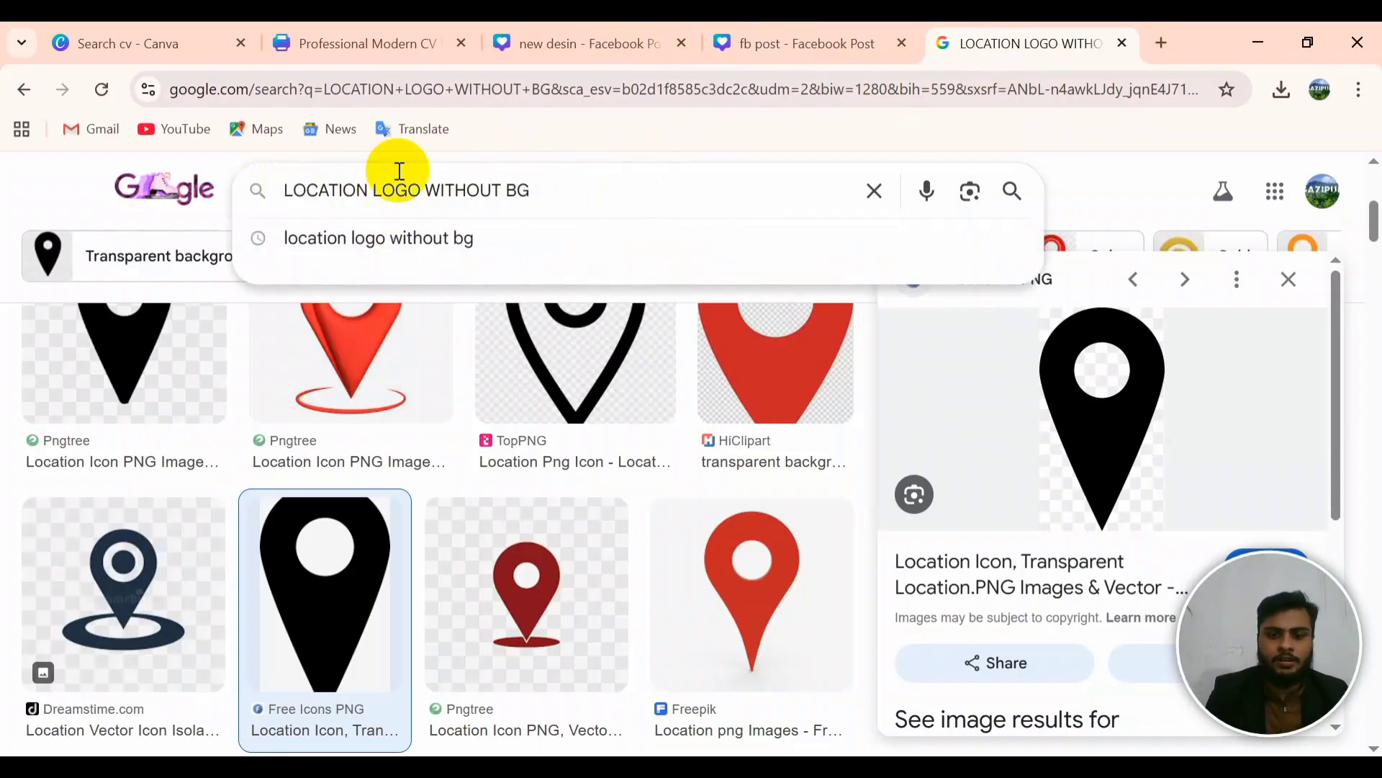
key(BackSpace)
key(BackSpace)
key(BackSpace)
key(BackSpace)
key(BackSpace)
key(BackSpace)
key(BackSpace)
key(BackSpace)
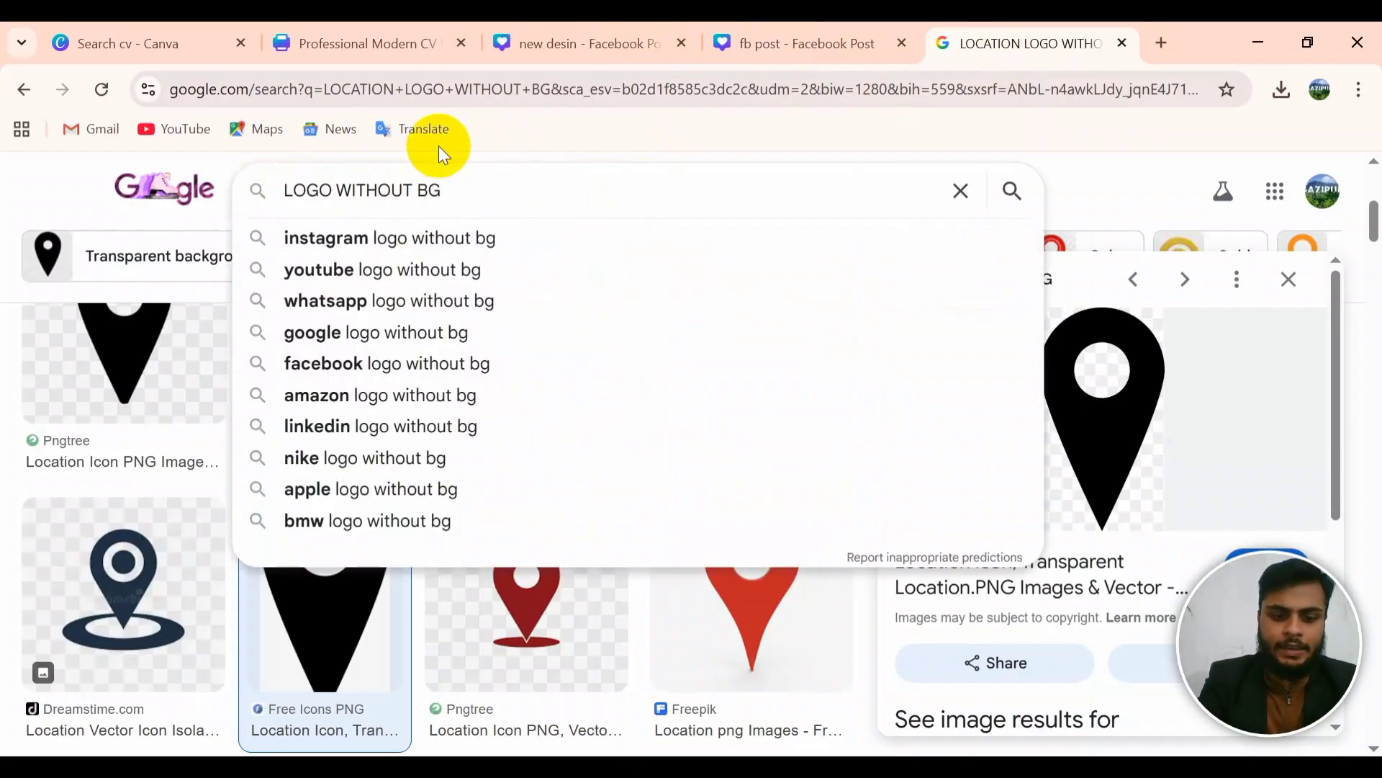
text(WHATS)
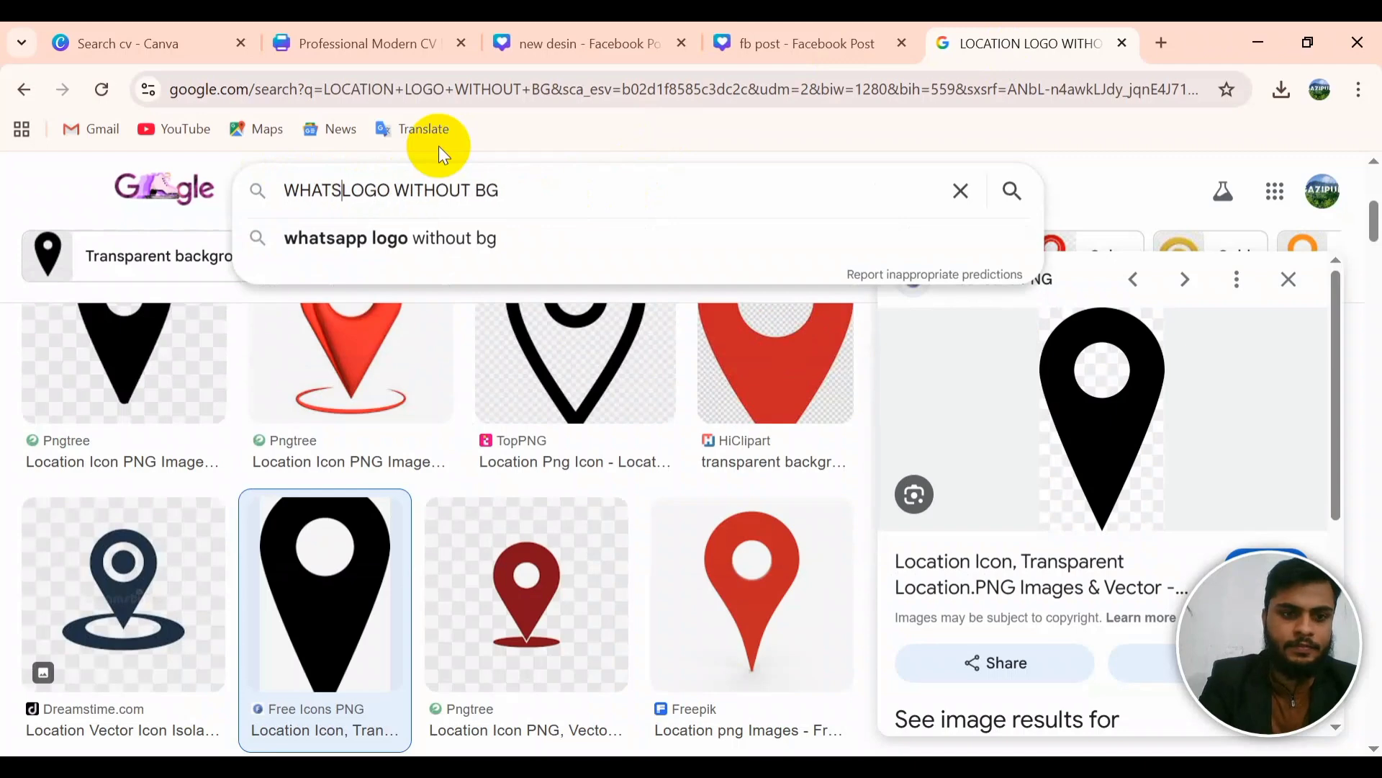
text(APP)
key(Return)
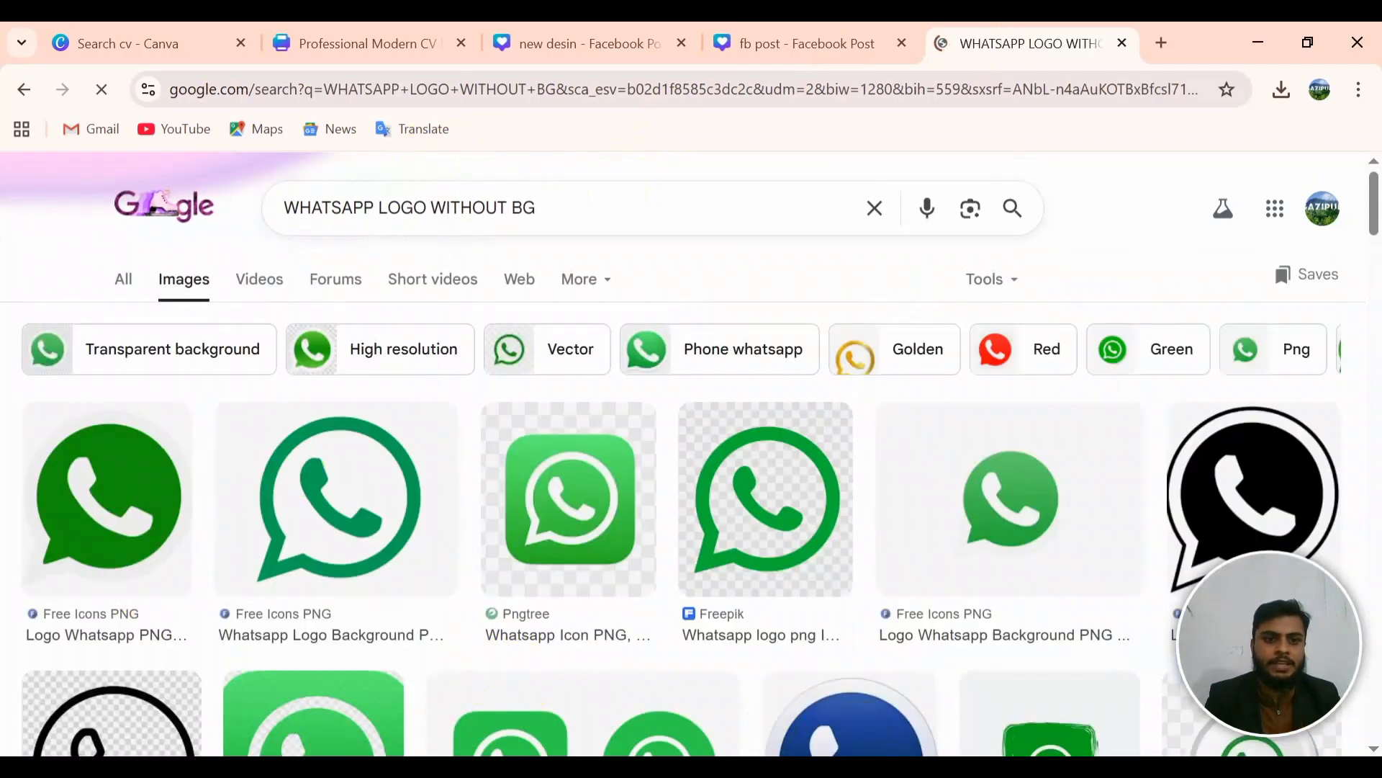
Step: Save the first green WhatsApp logo as WHATSAPP.jfif in the Desktop's New folder
right_click(121, 463)
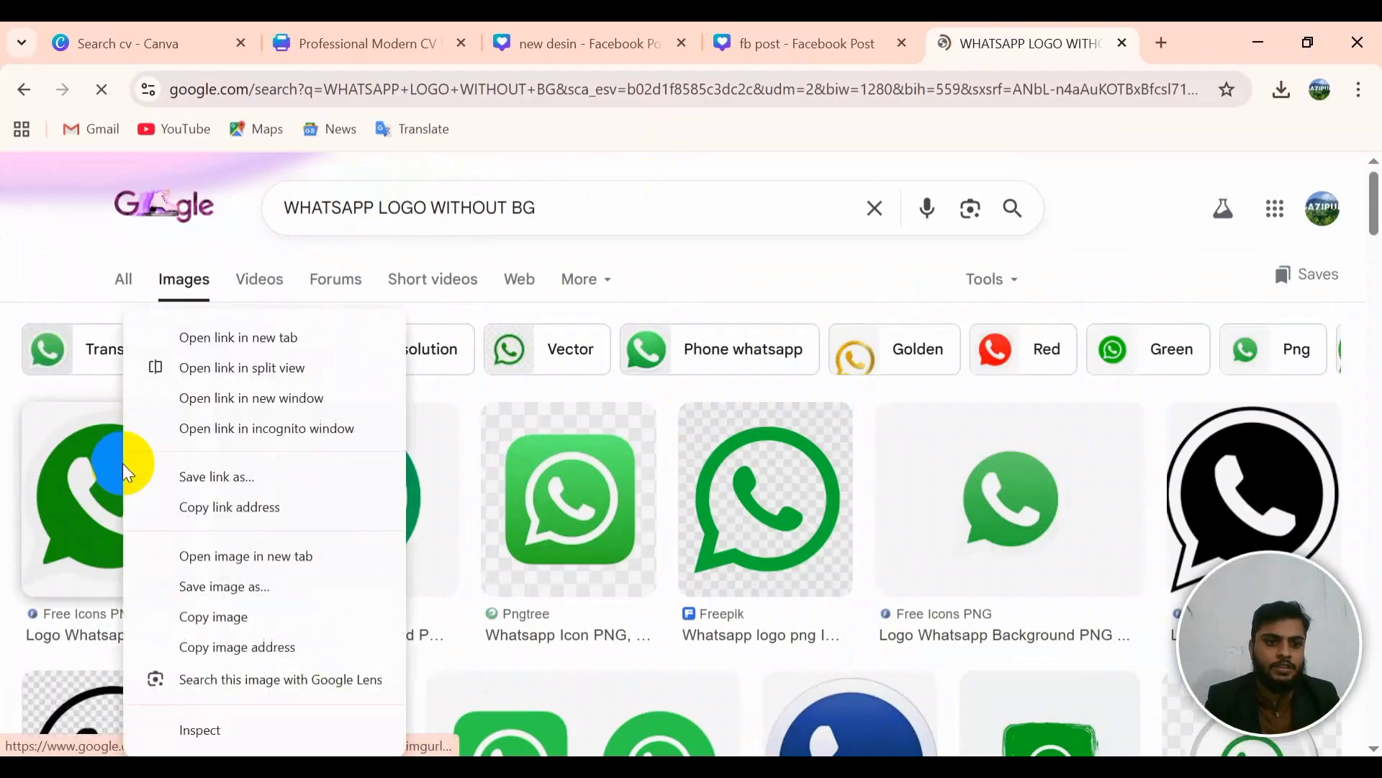
click(284, 584)
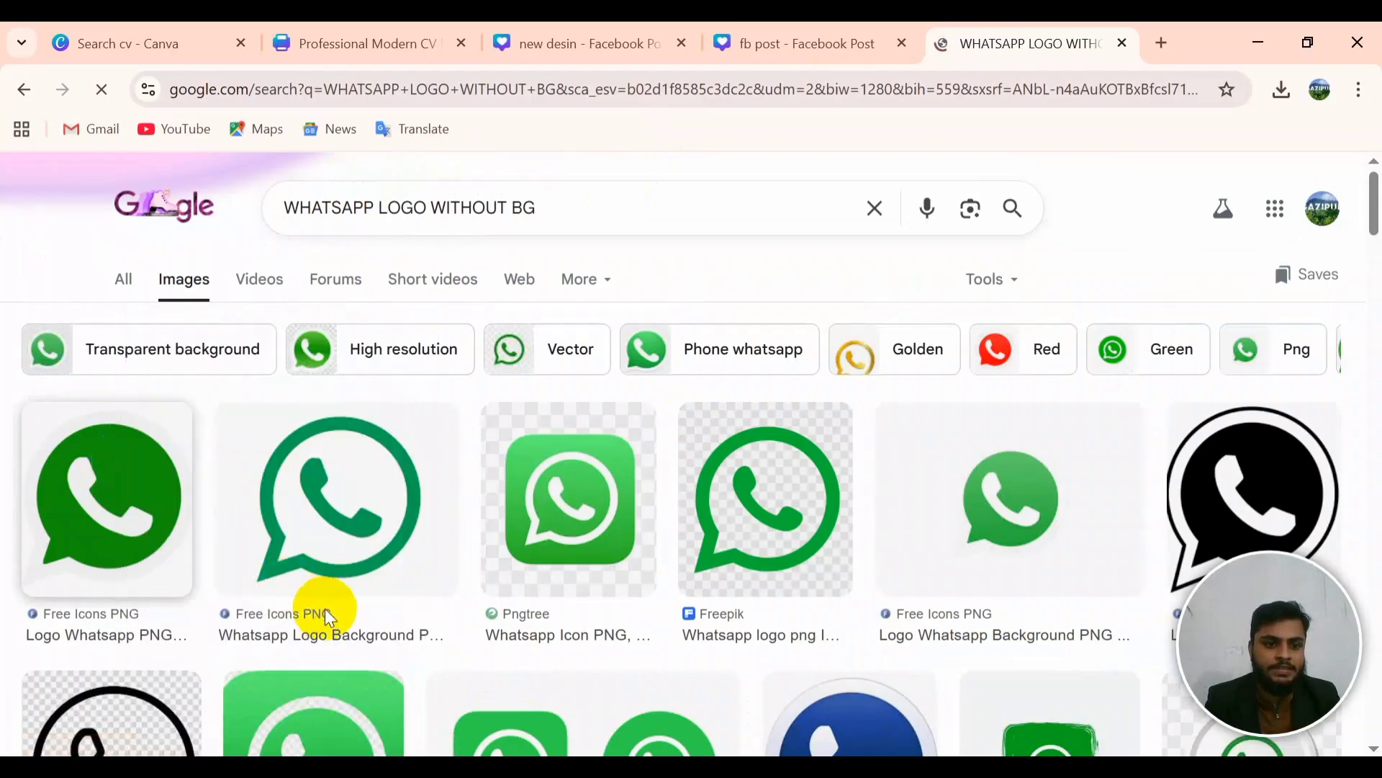
double_click(263, 216)
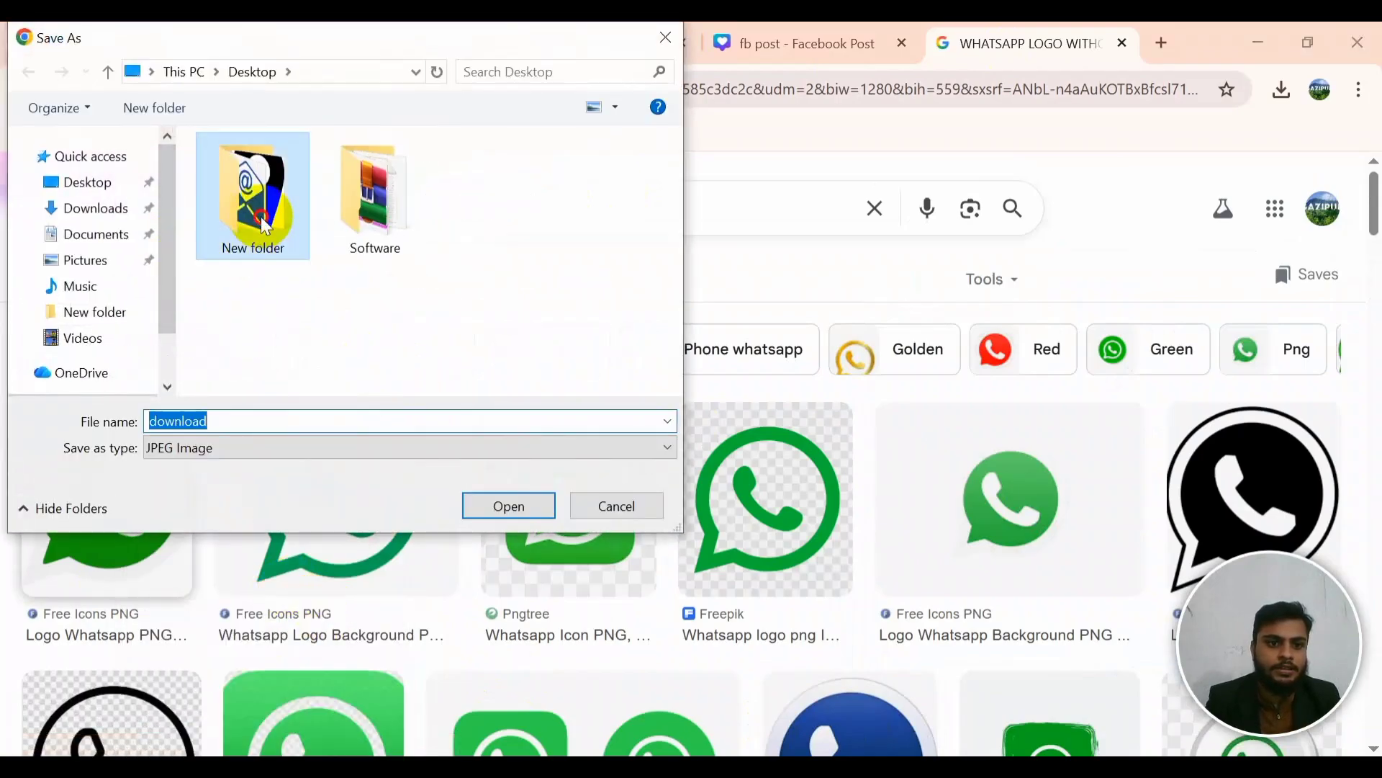
double_click(264, 423)
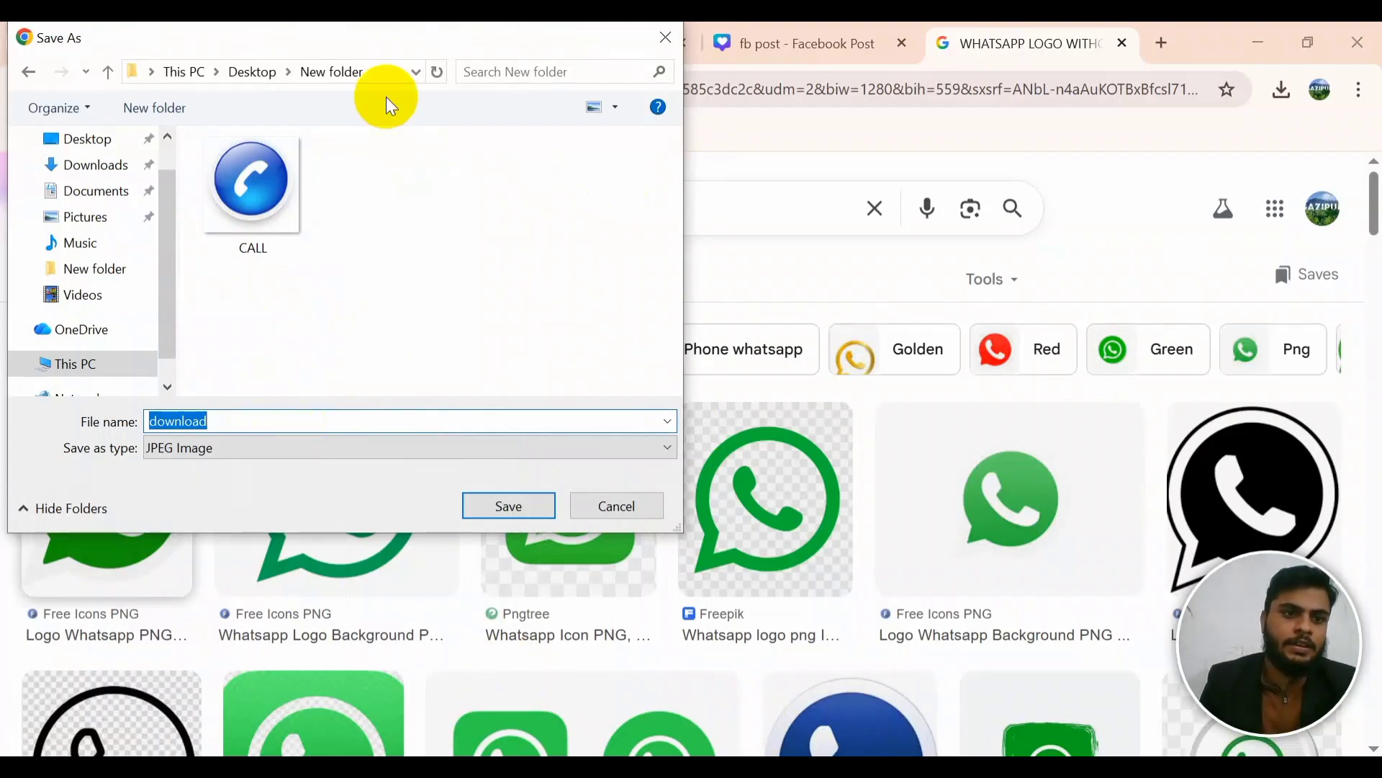
click(102, 139)
double_click(242, 196)
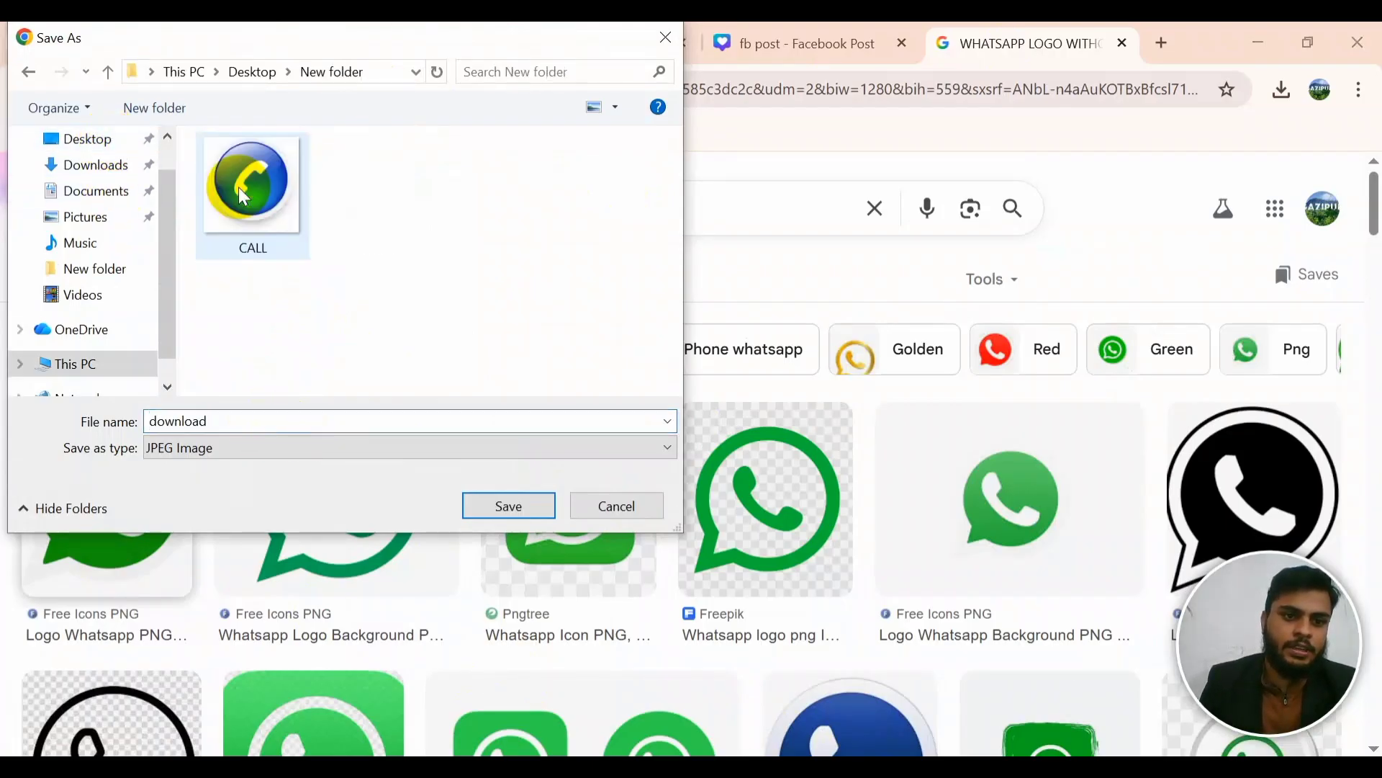
click(248, 426)
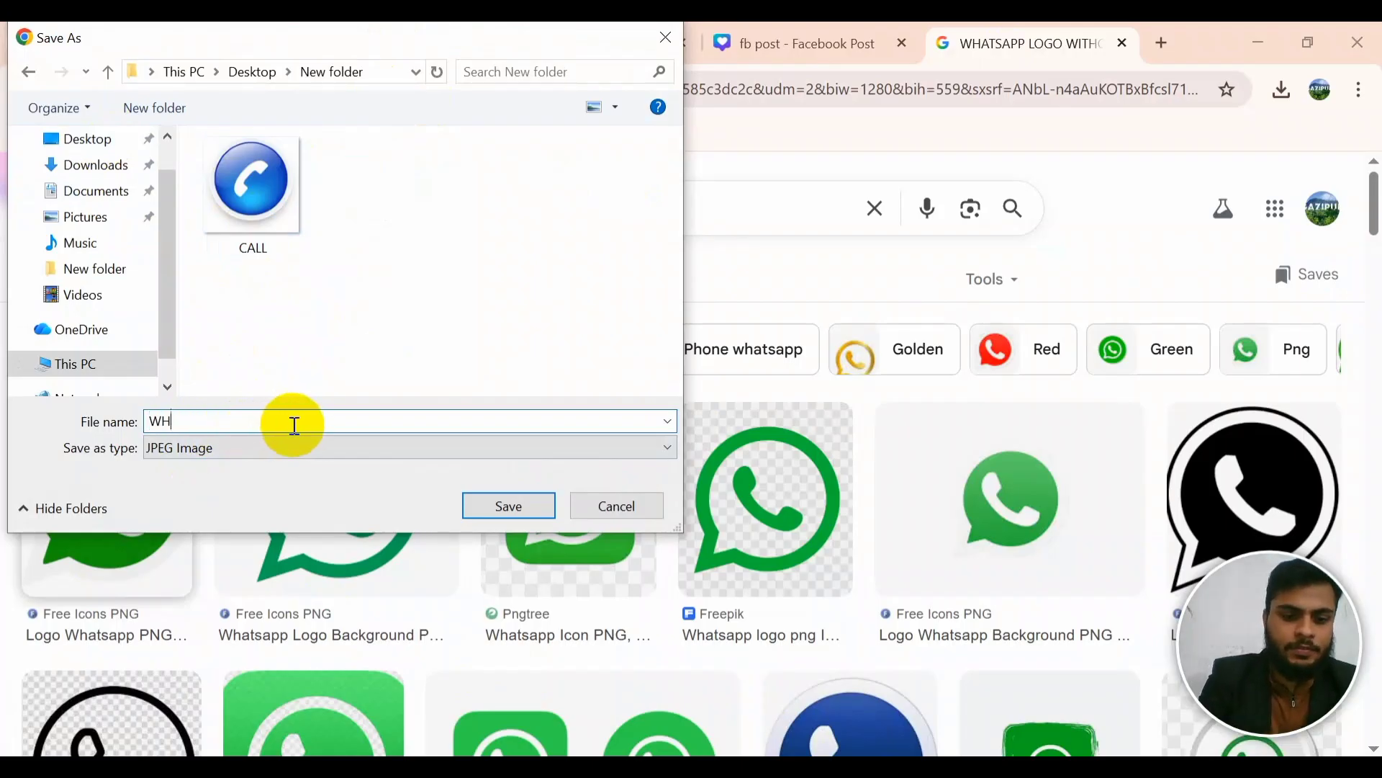
key(Return)
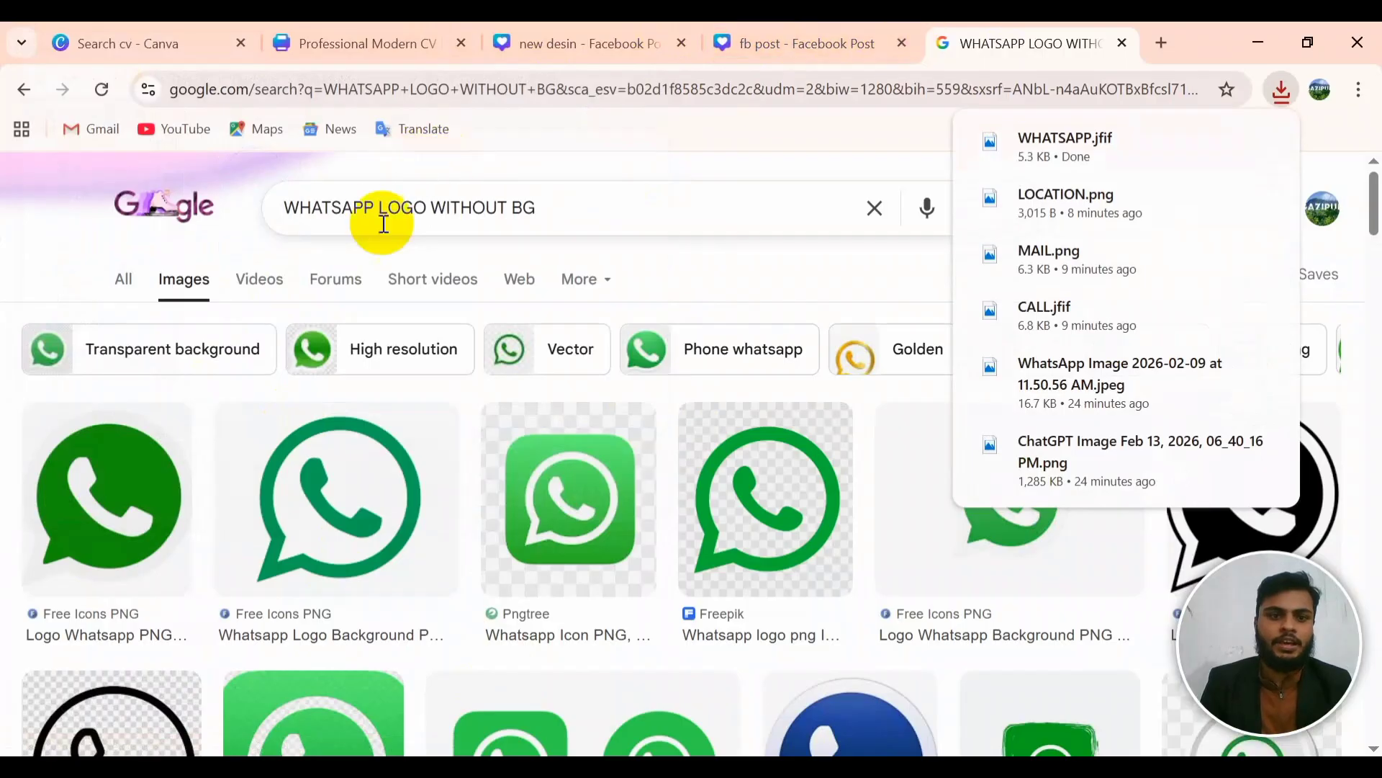
drag(299, 207, 360, 216)
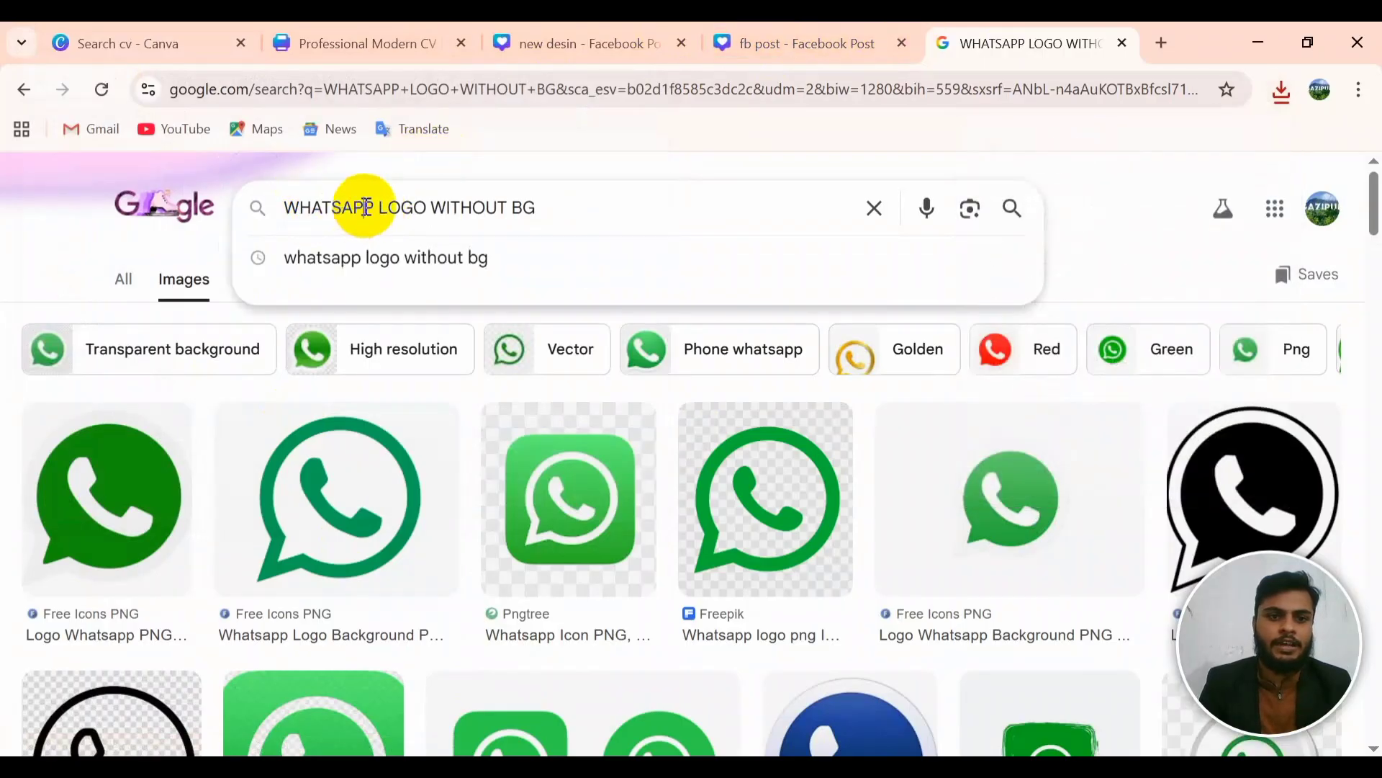
Step: Change the search to 'FACEBOOK LOGO WITHOUT BG'
key(BackSpace)
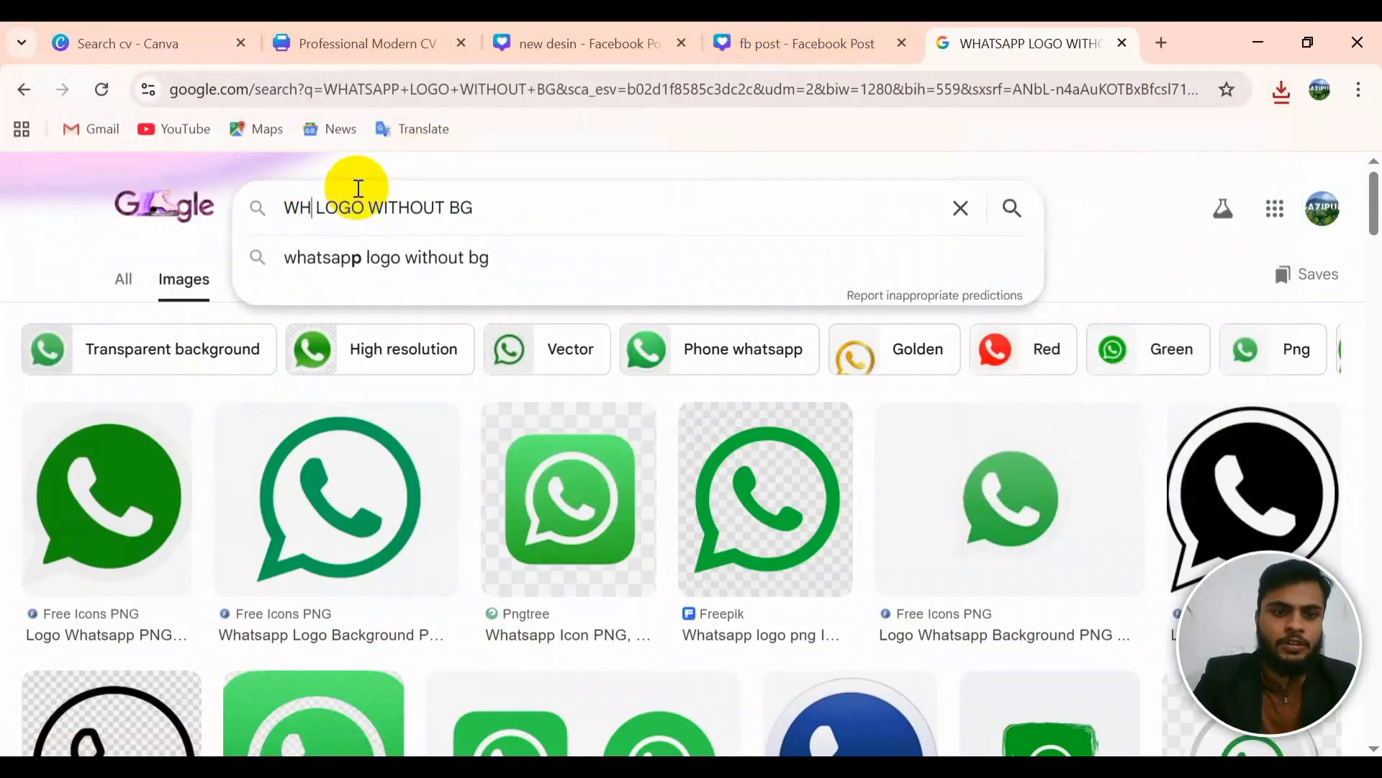
key(BackSpace)
key(BackSpace)
text(FACEB)
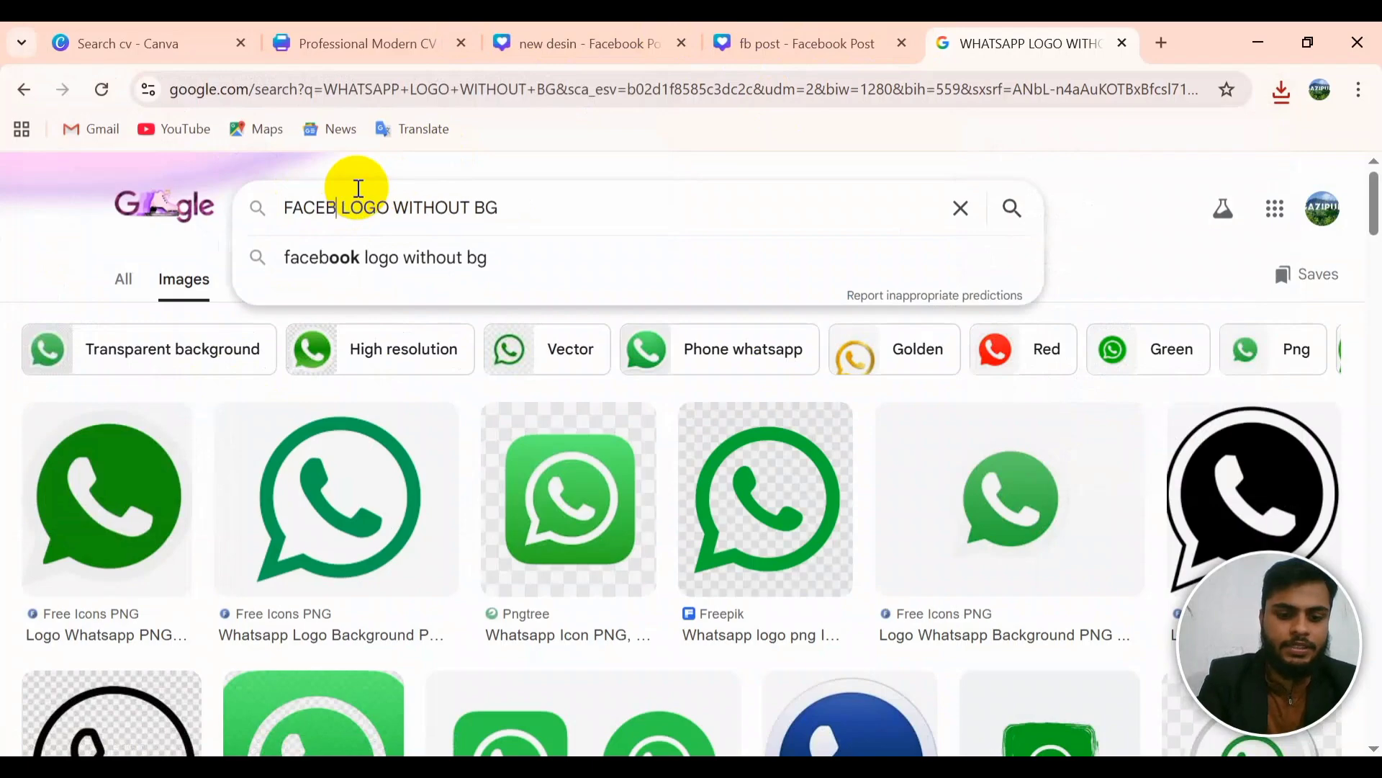
text(OOK)
key(Return)
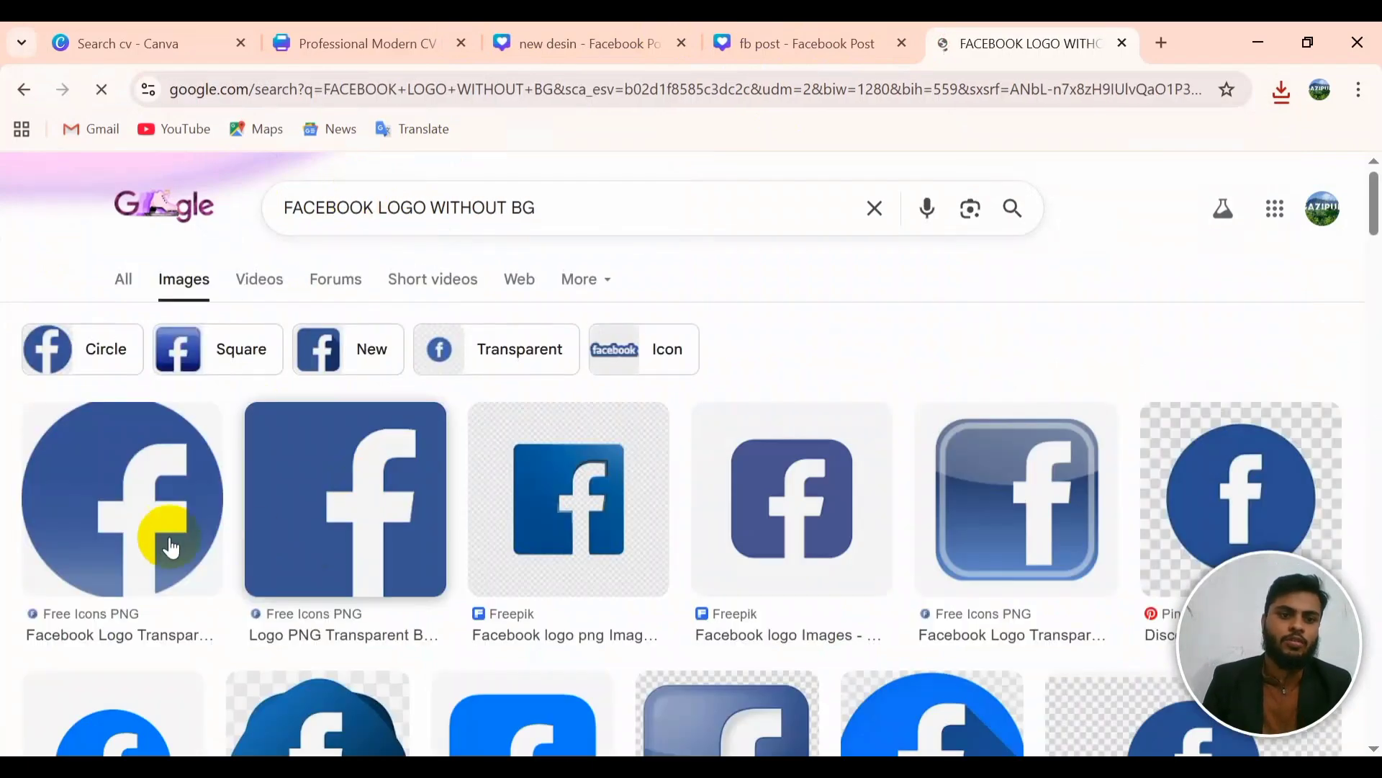
scroll(463, 574, down, 5)
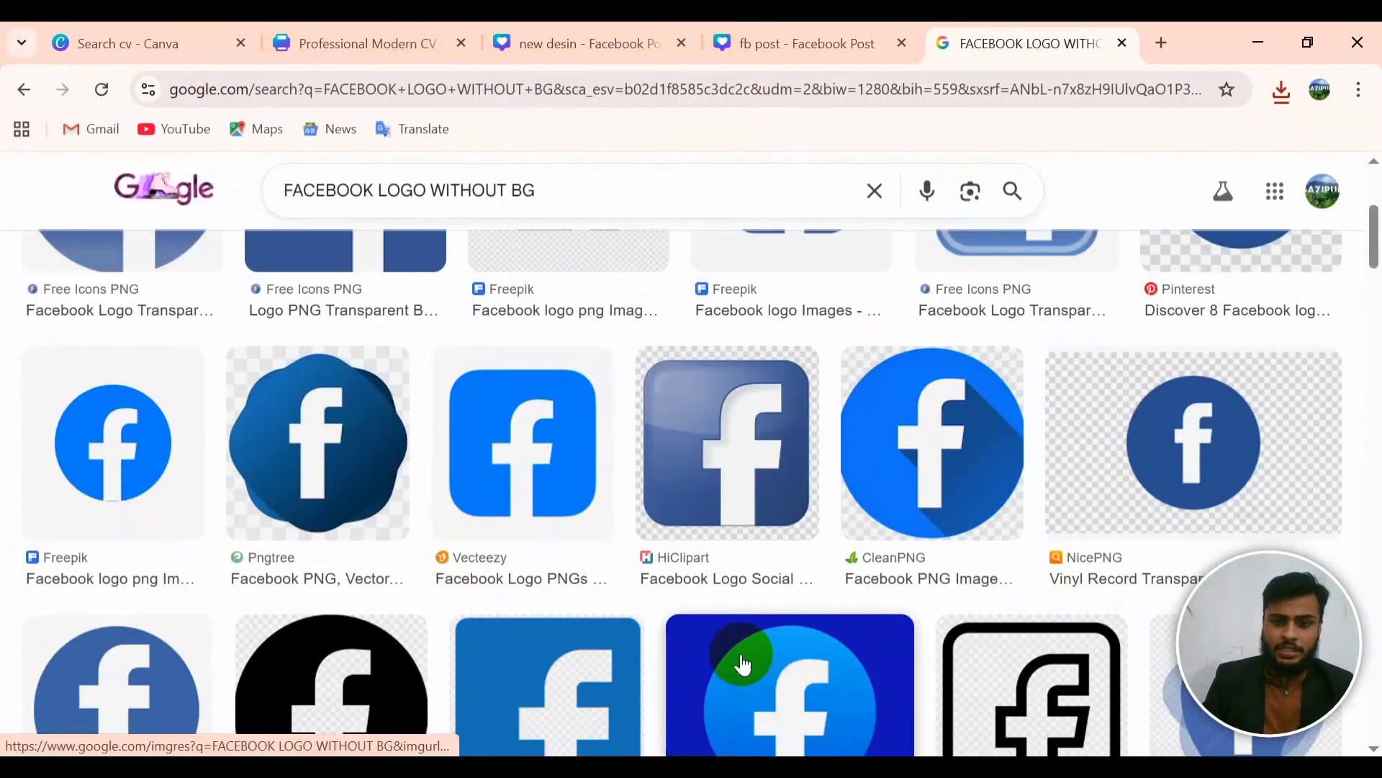
scroll(578, 673, down, 1)
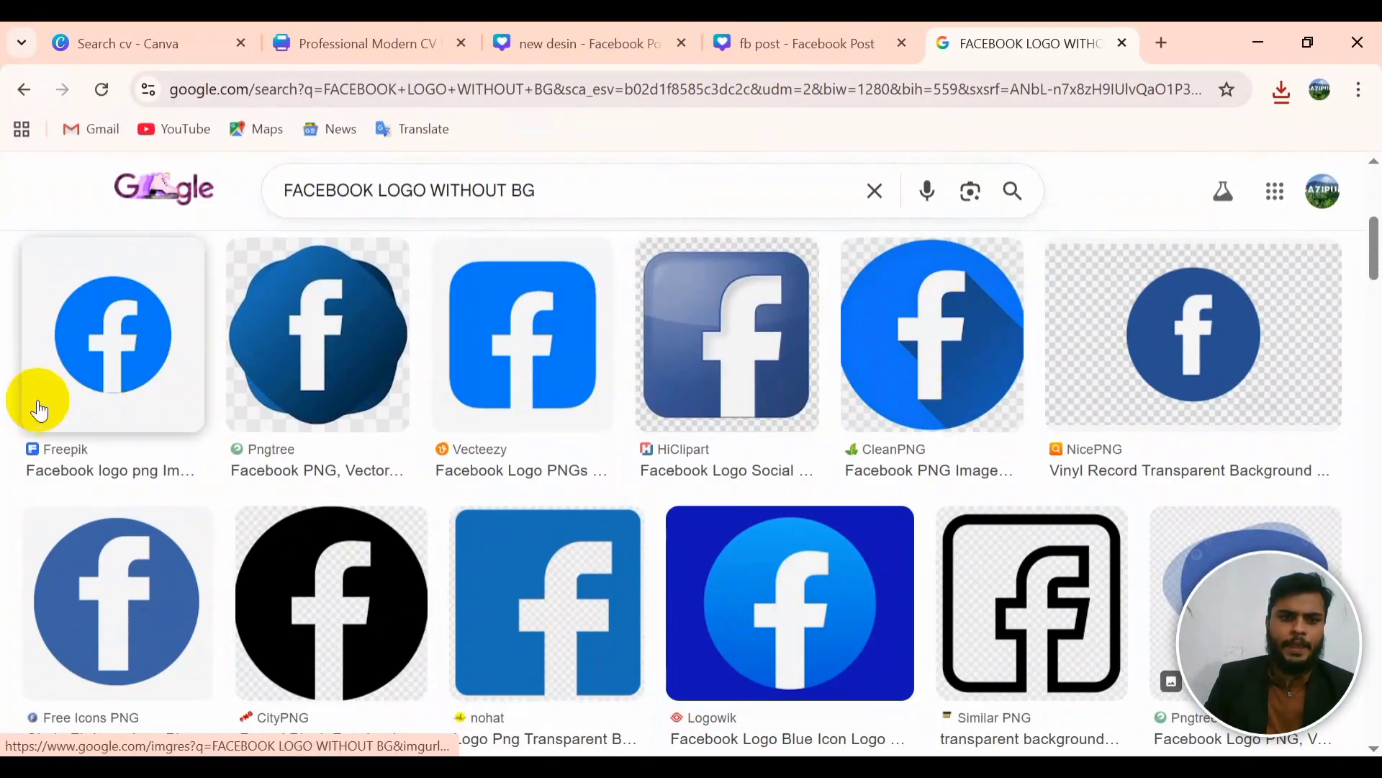
Step: Save the blue circular Freepik Facebook logo as FB.png in the New folder
right_click(155, 364)
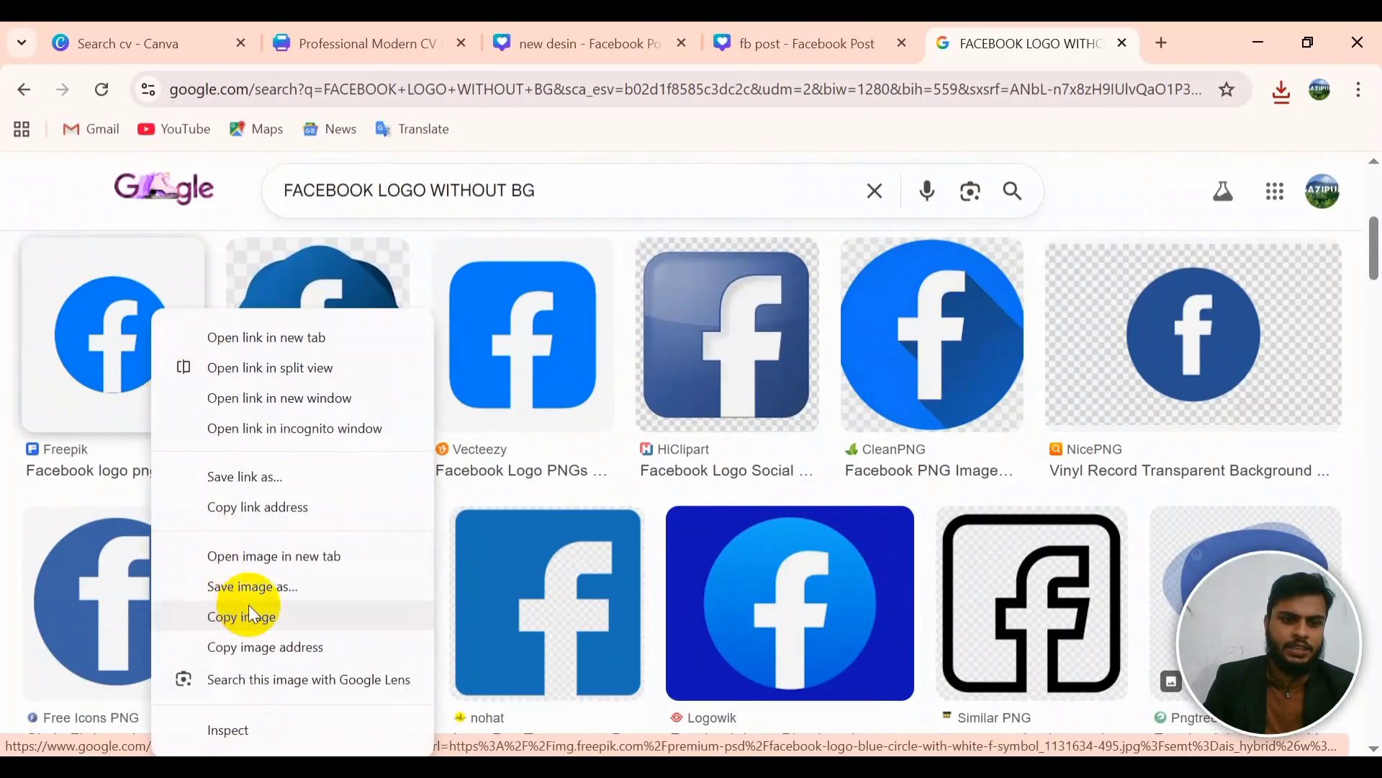
click(225, 613)
right_click(360, 401)
click(431, 626)
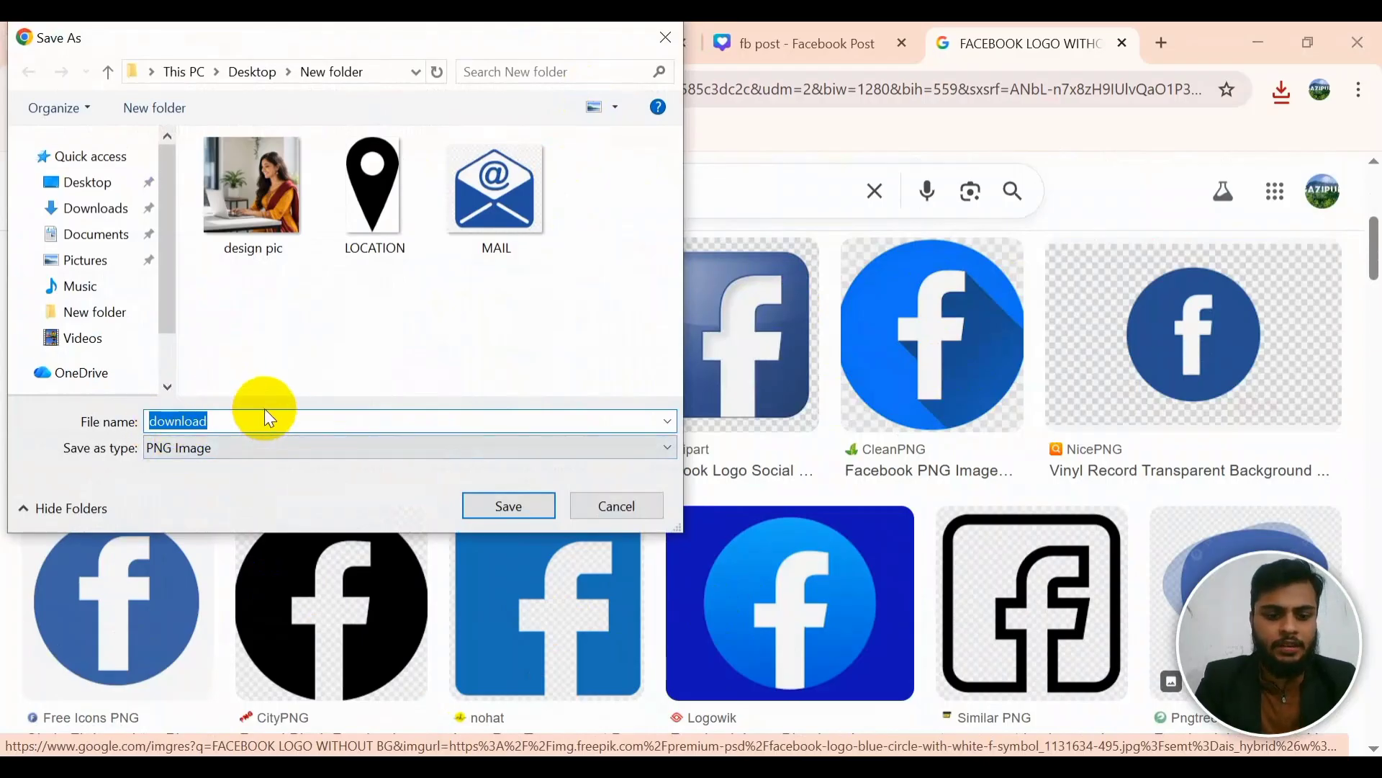
text(FB)
key(Return)
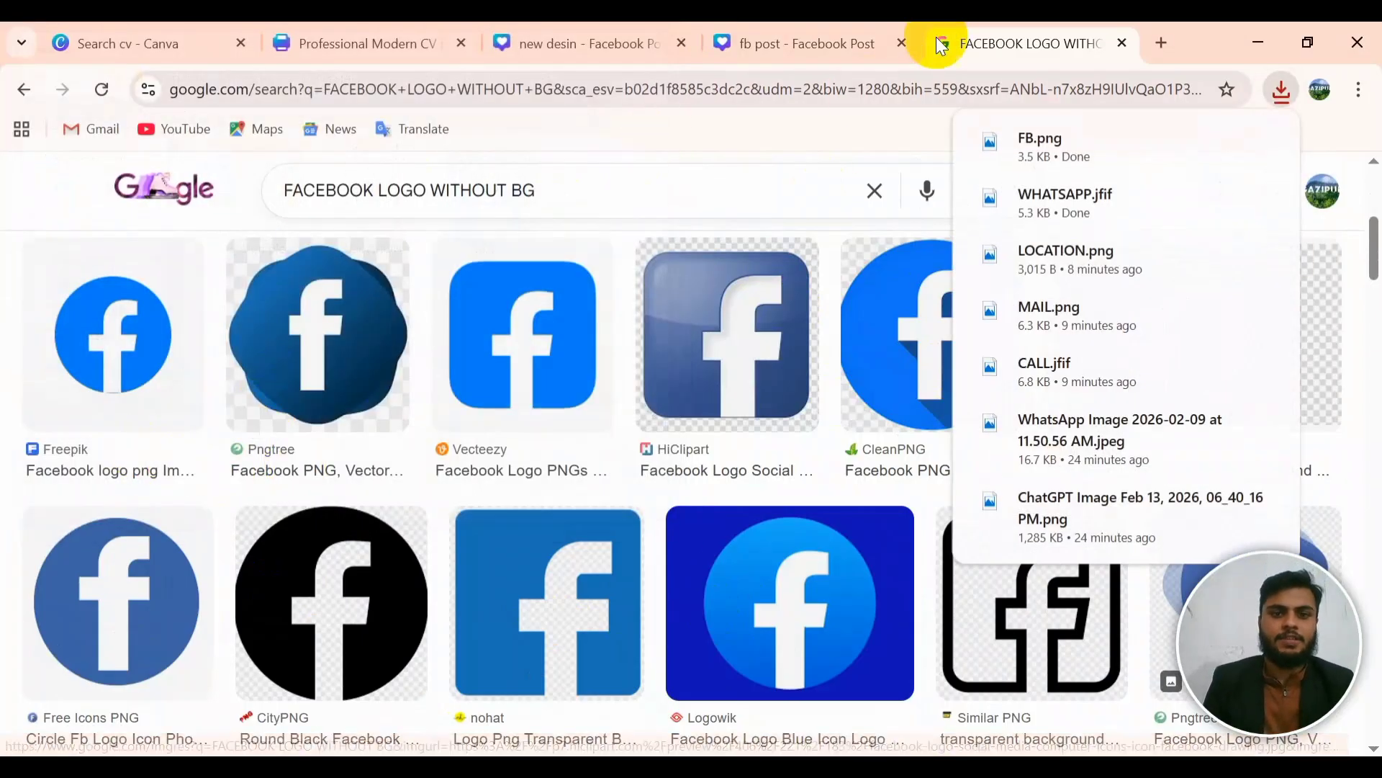
Step: Change the search to 'YOUTUBE LOGO WITHOUT BG'
click(378, 194)
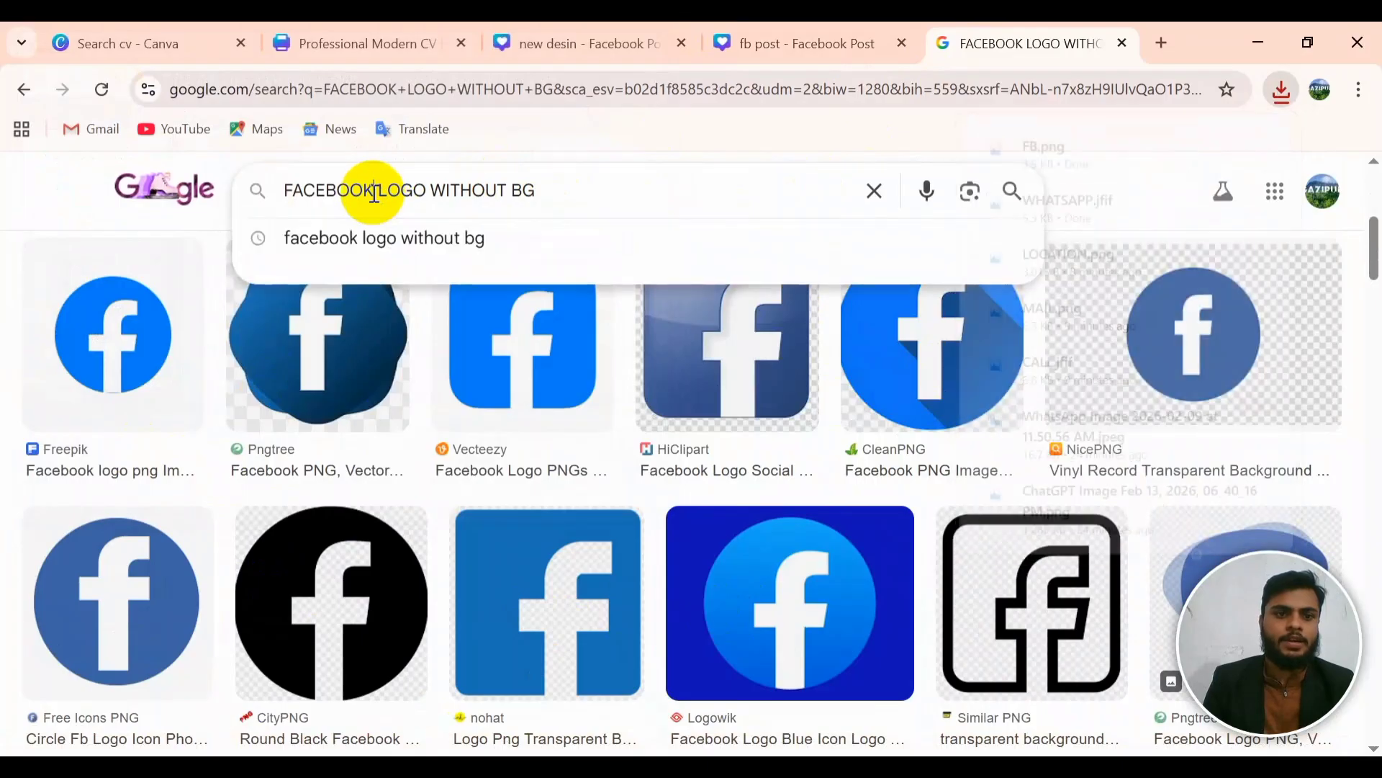
key(BackSpace)
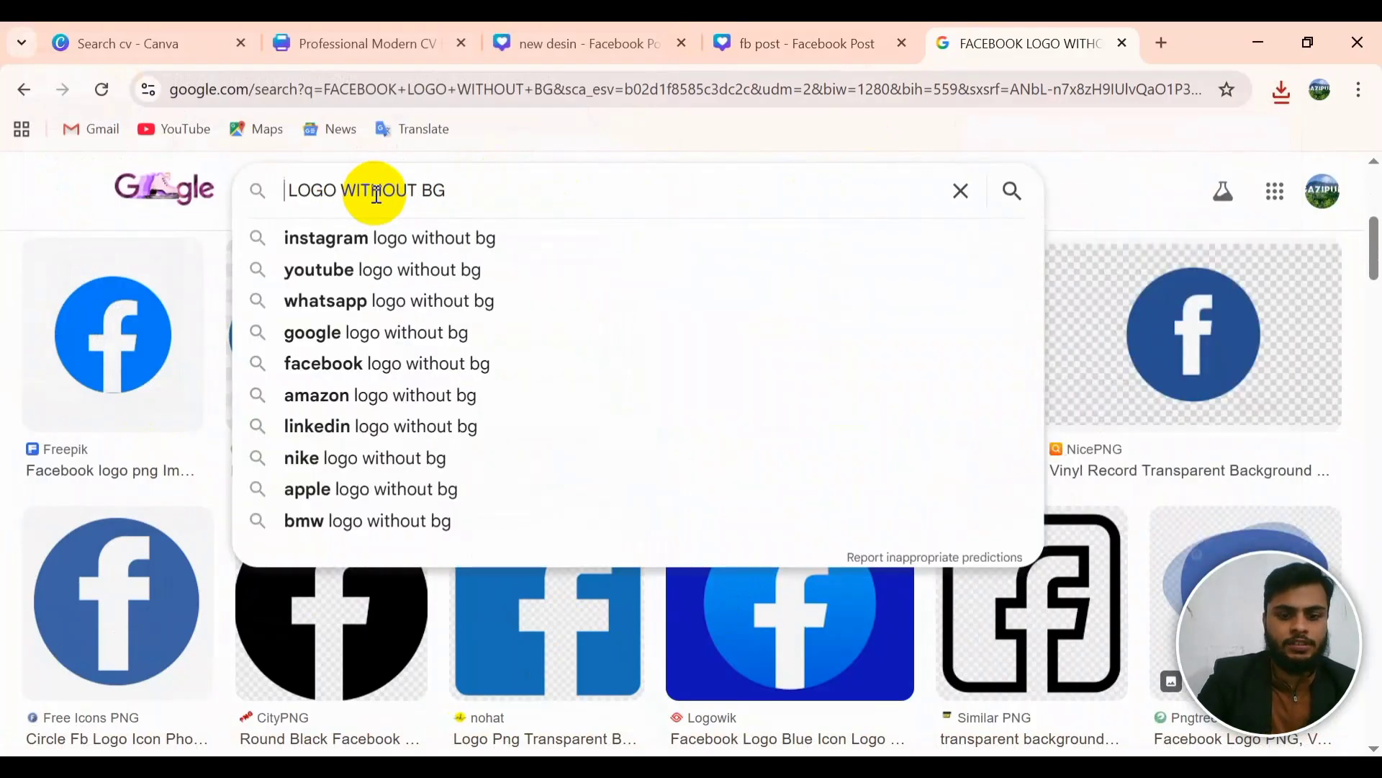
text(YOUTRUBE)
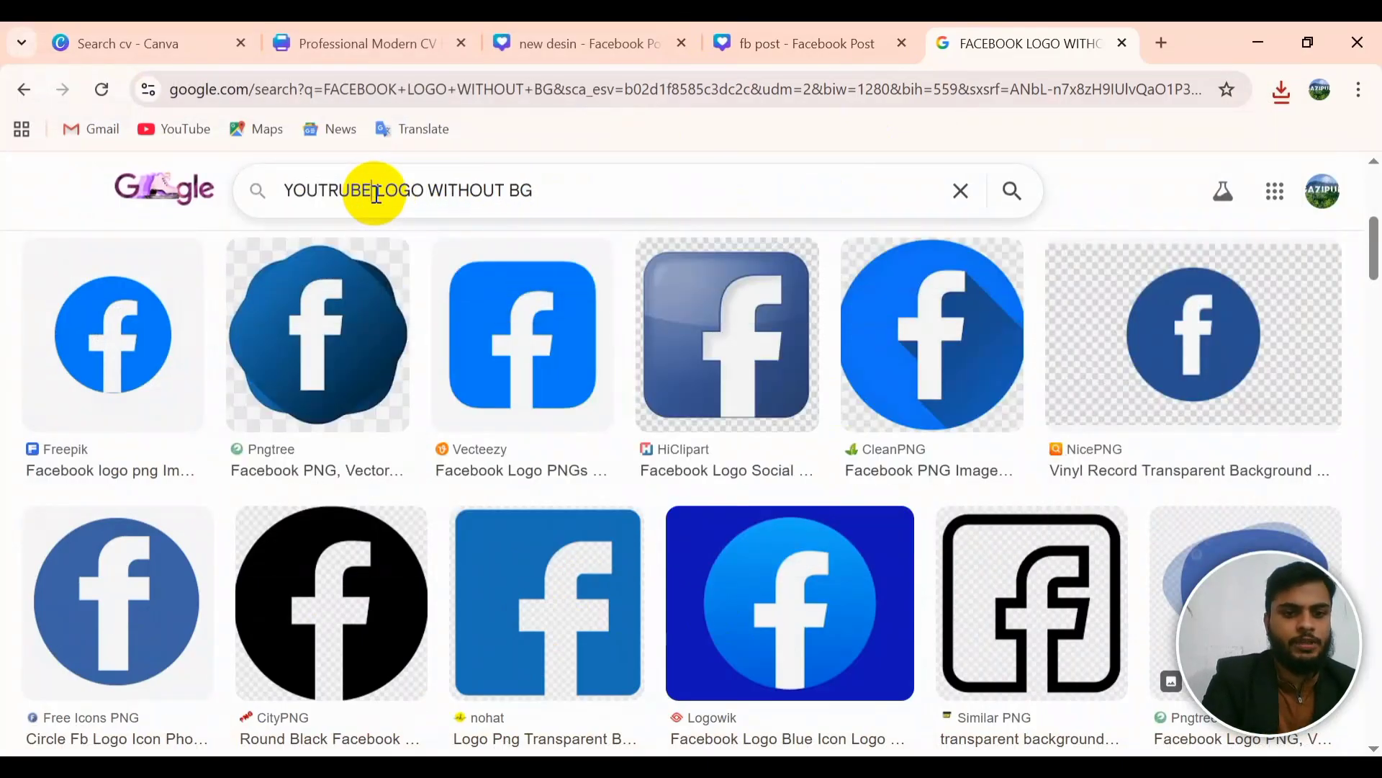
key(BackSpace)
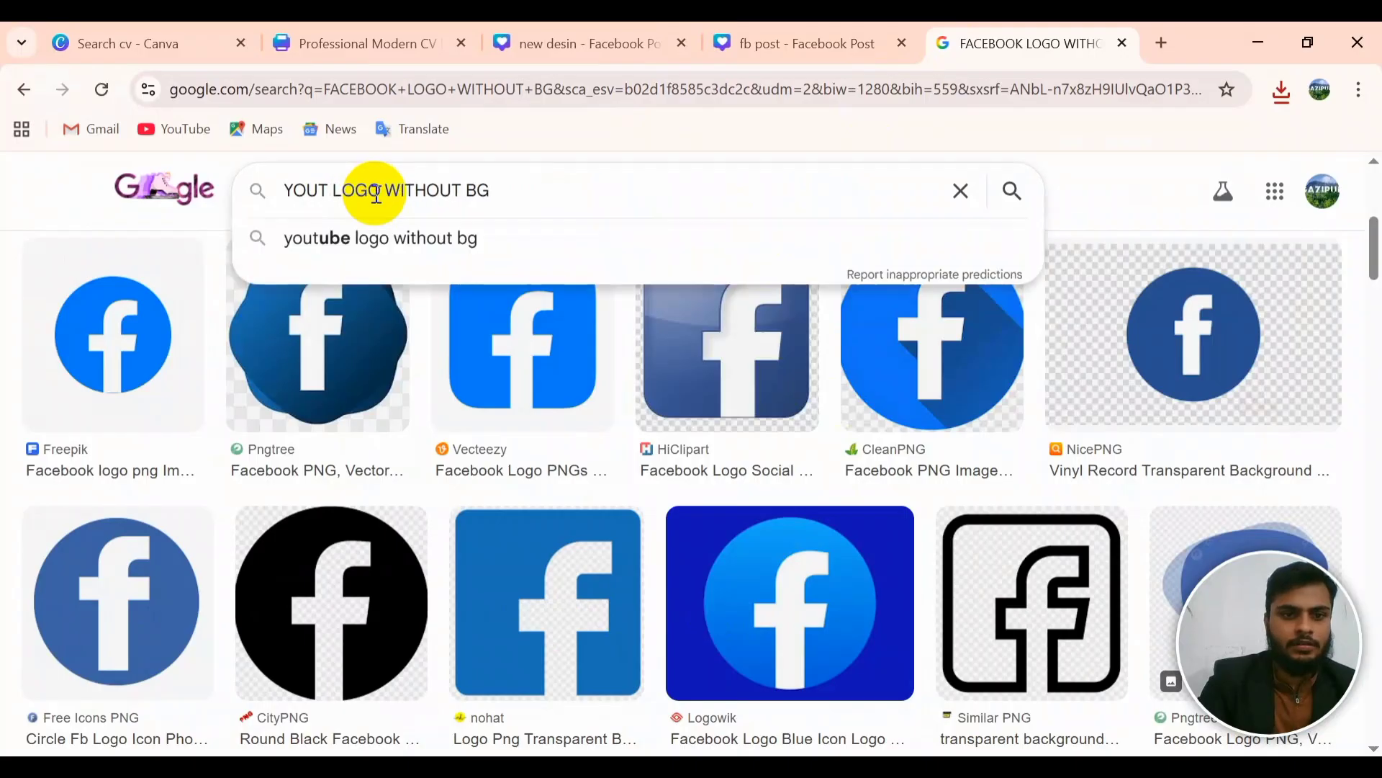
text(BE)
key(Return)
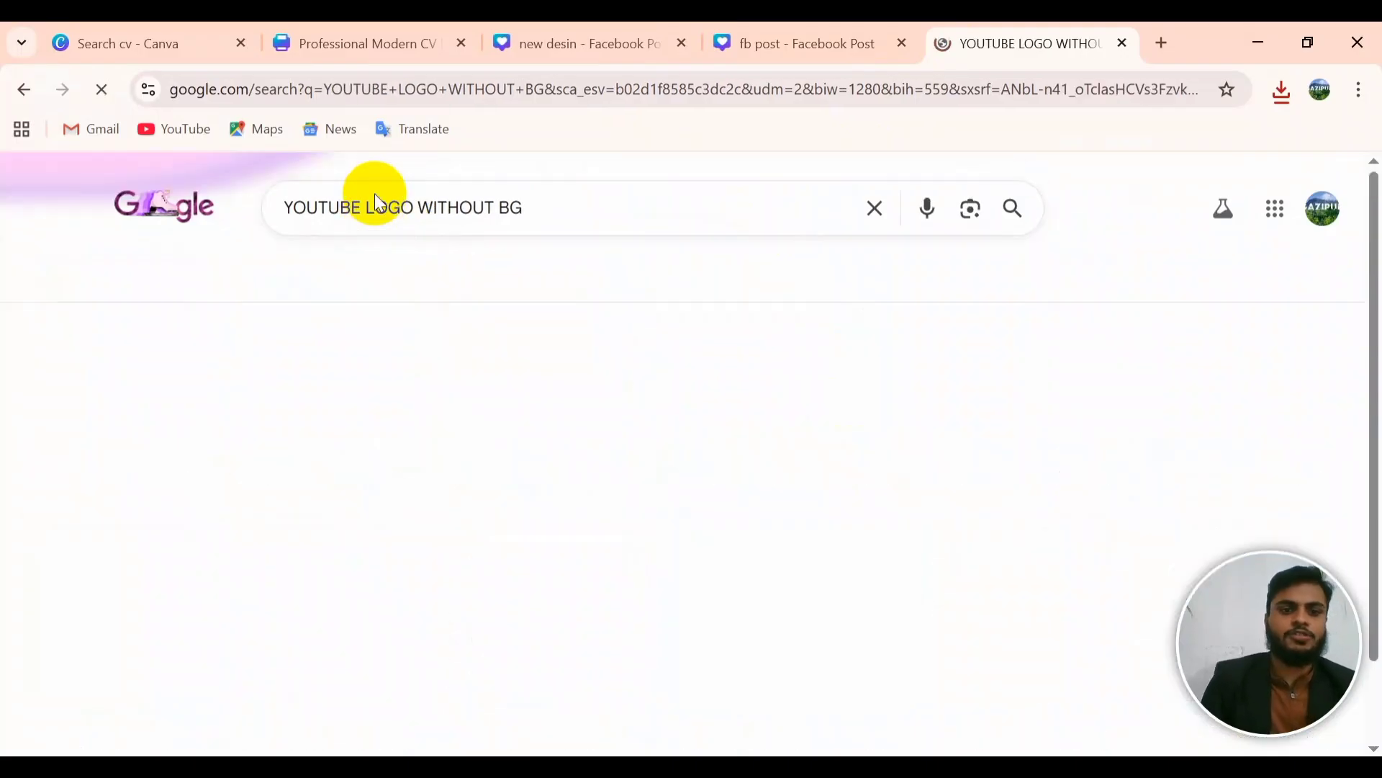
scroll(370, 549, down, 3)
scroll(407, 540, down, 2)
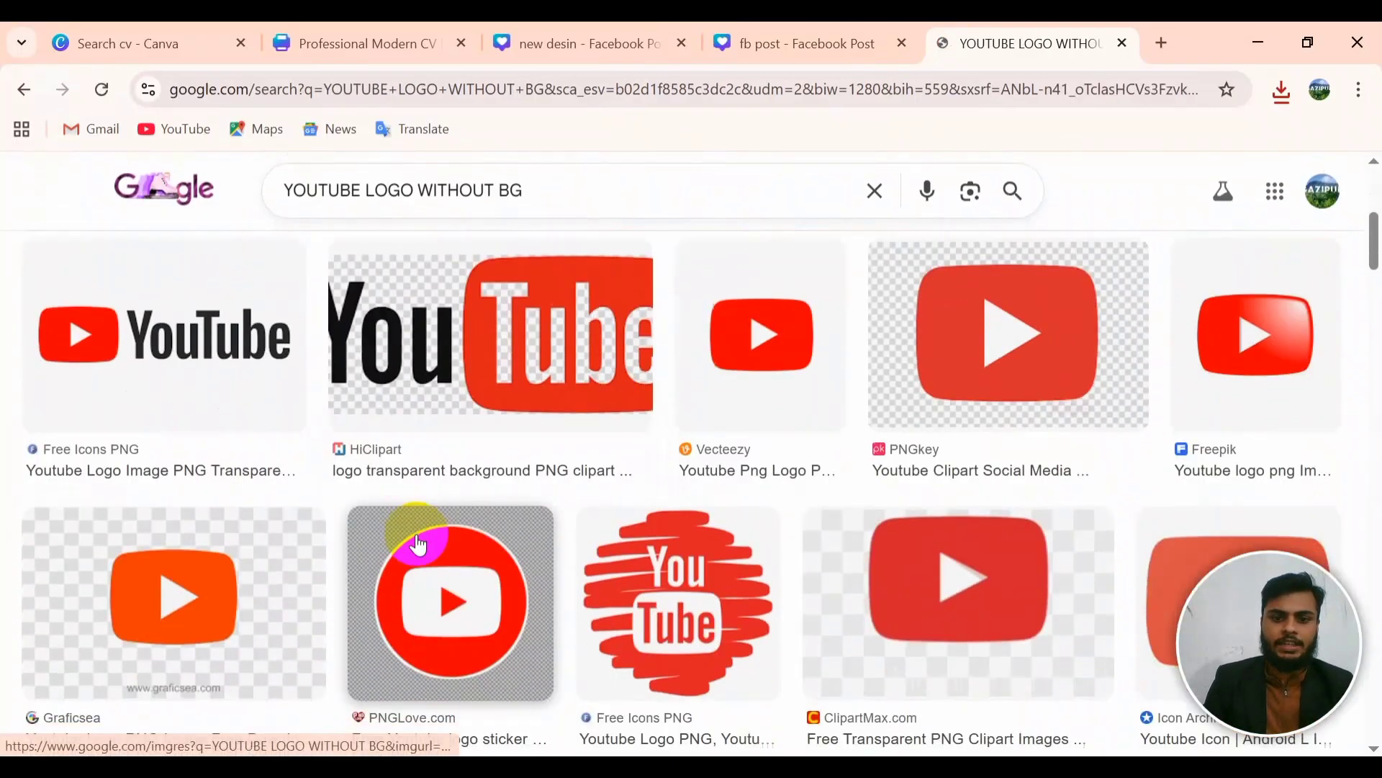
scroll(293, 549, up, 3)
scroll(302, 551, down, 4)
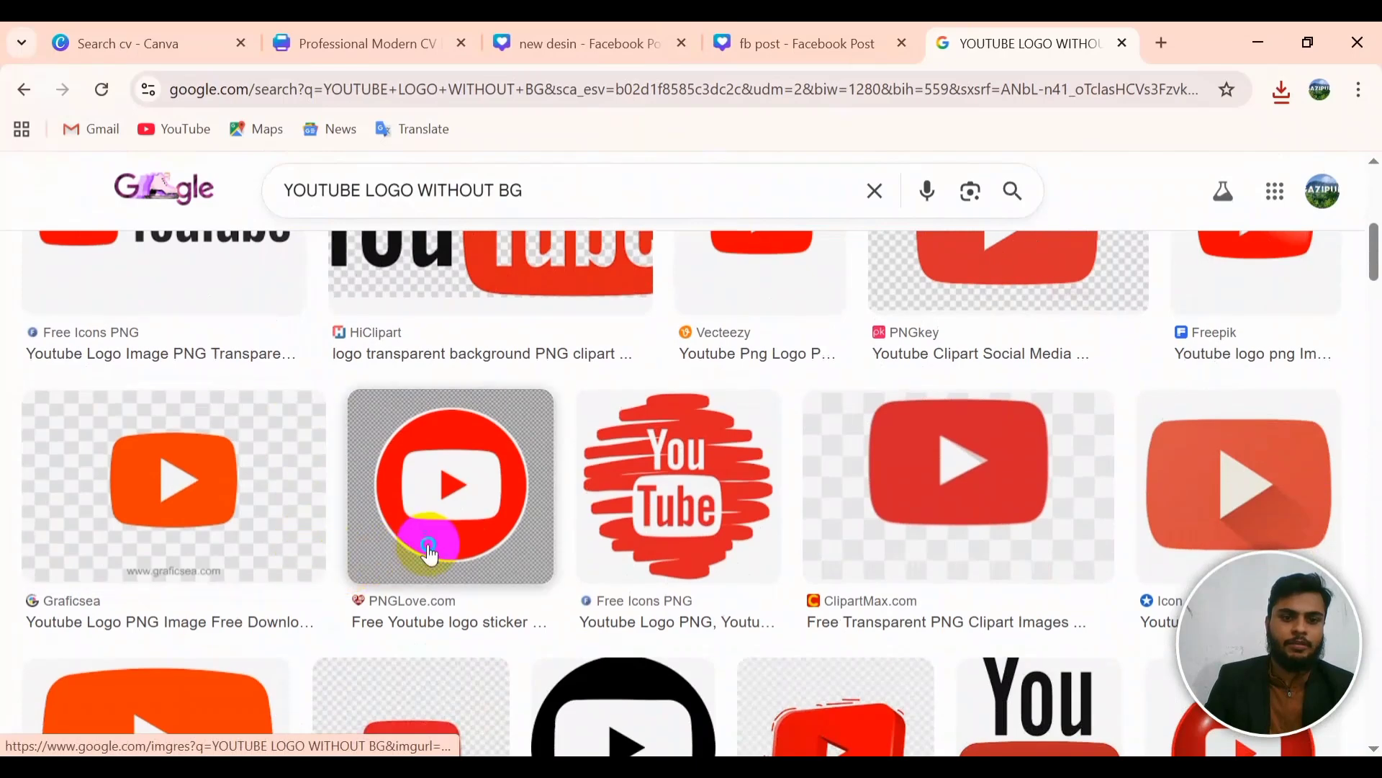
Step: Save the red PNGLove YouTube logo as YOUTUBE.png, then minimize and restore Chrome
right_click(453, 527)
click(547, 397)
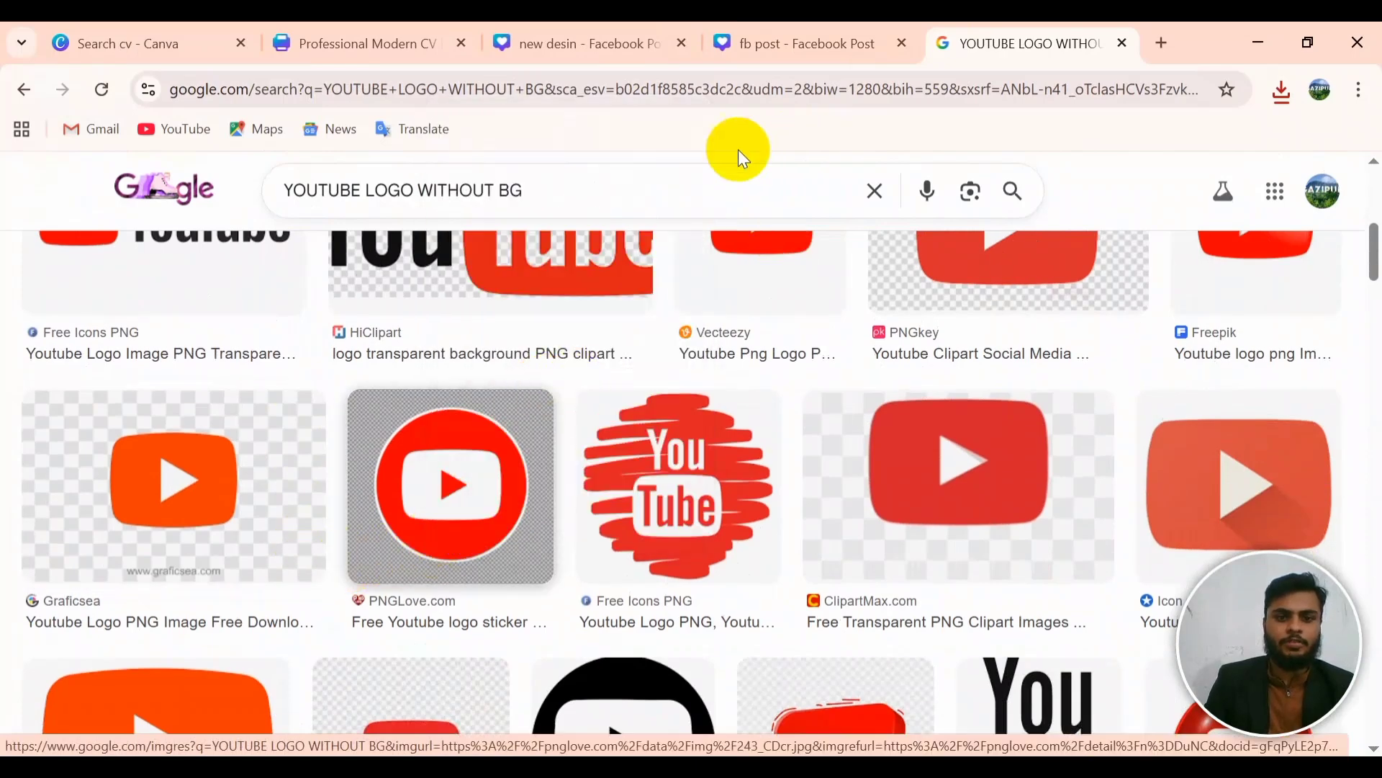
text(YOY)
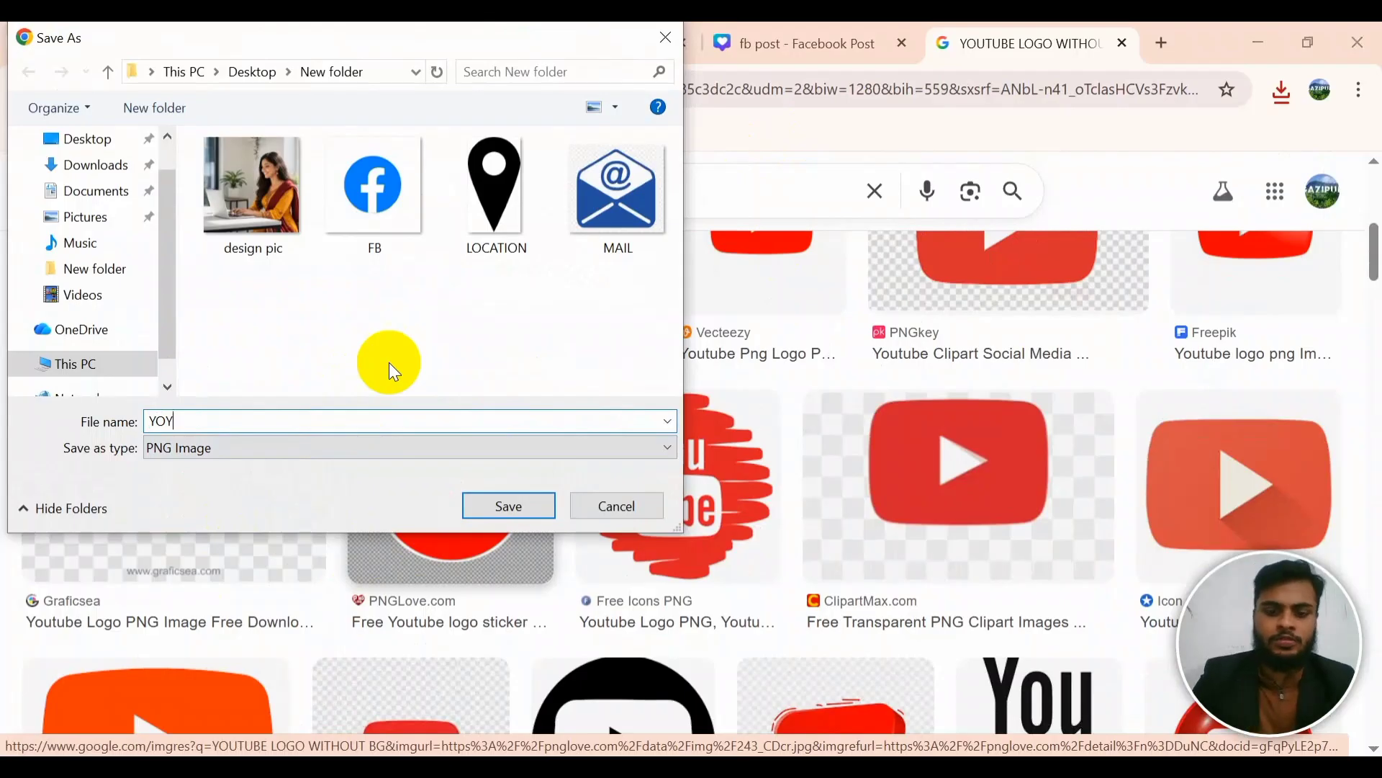
text(UTUBE)
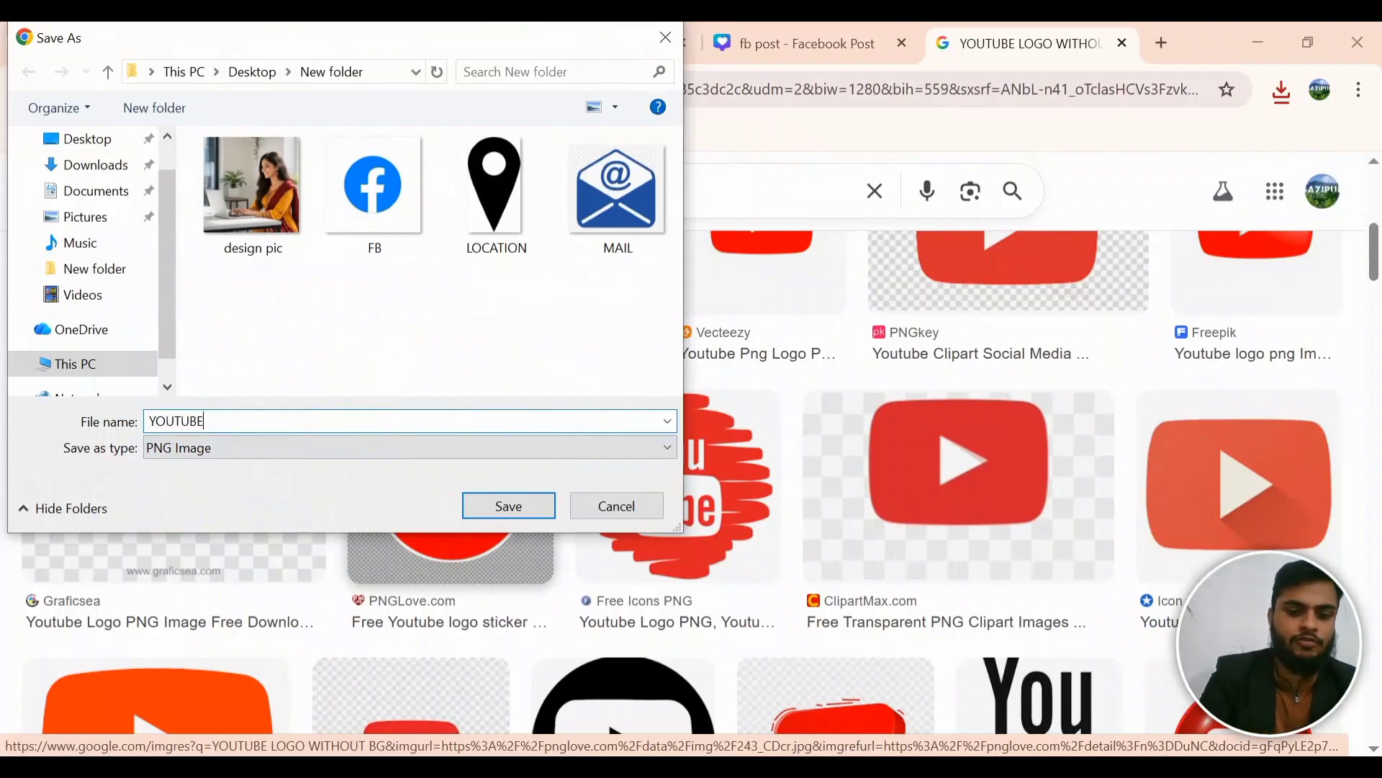
key(Return)
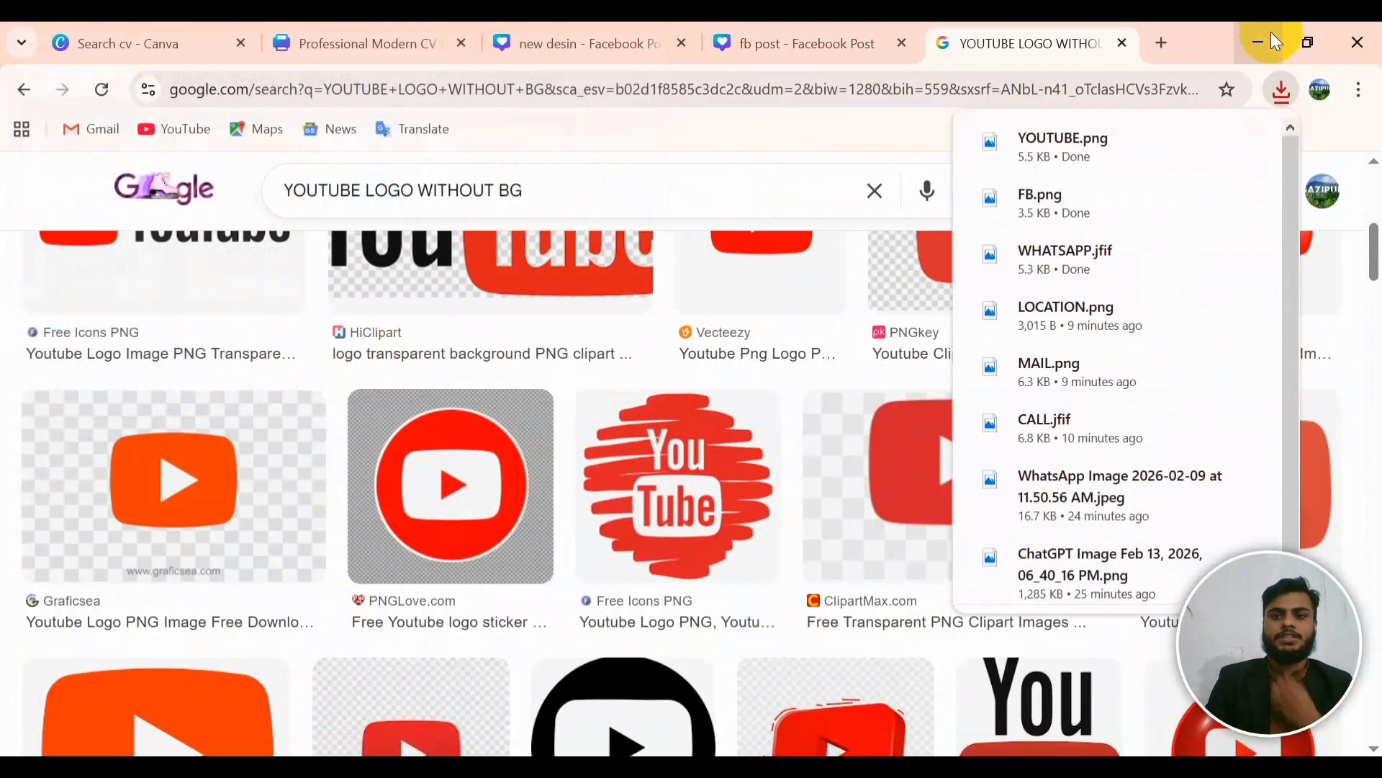
click(1271, 32)
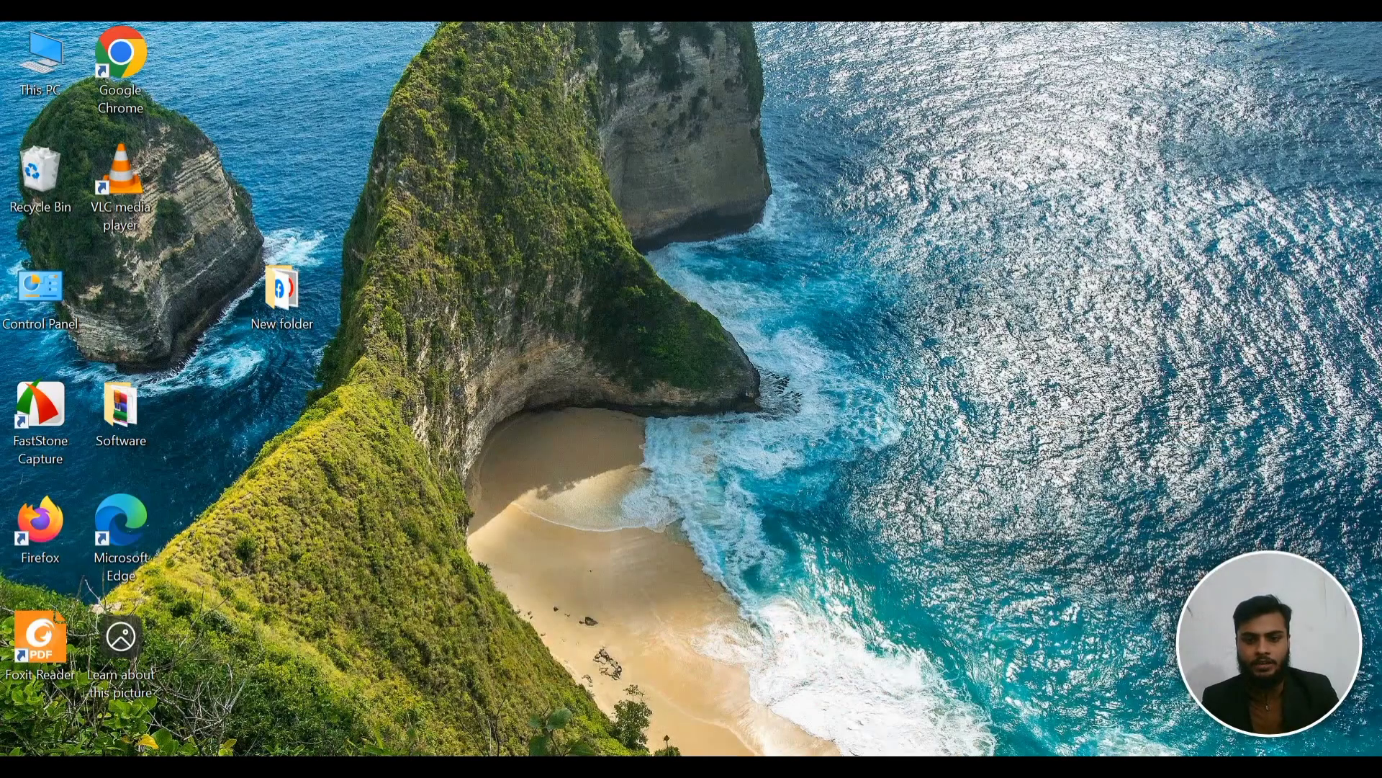
key(alt+Tab)
Step: Return to the 'new desin' Facebook post and start a file upload from Uploads
click(382, 40)
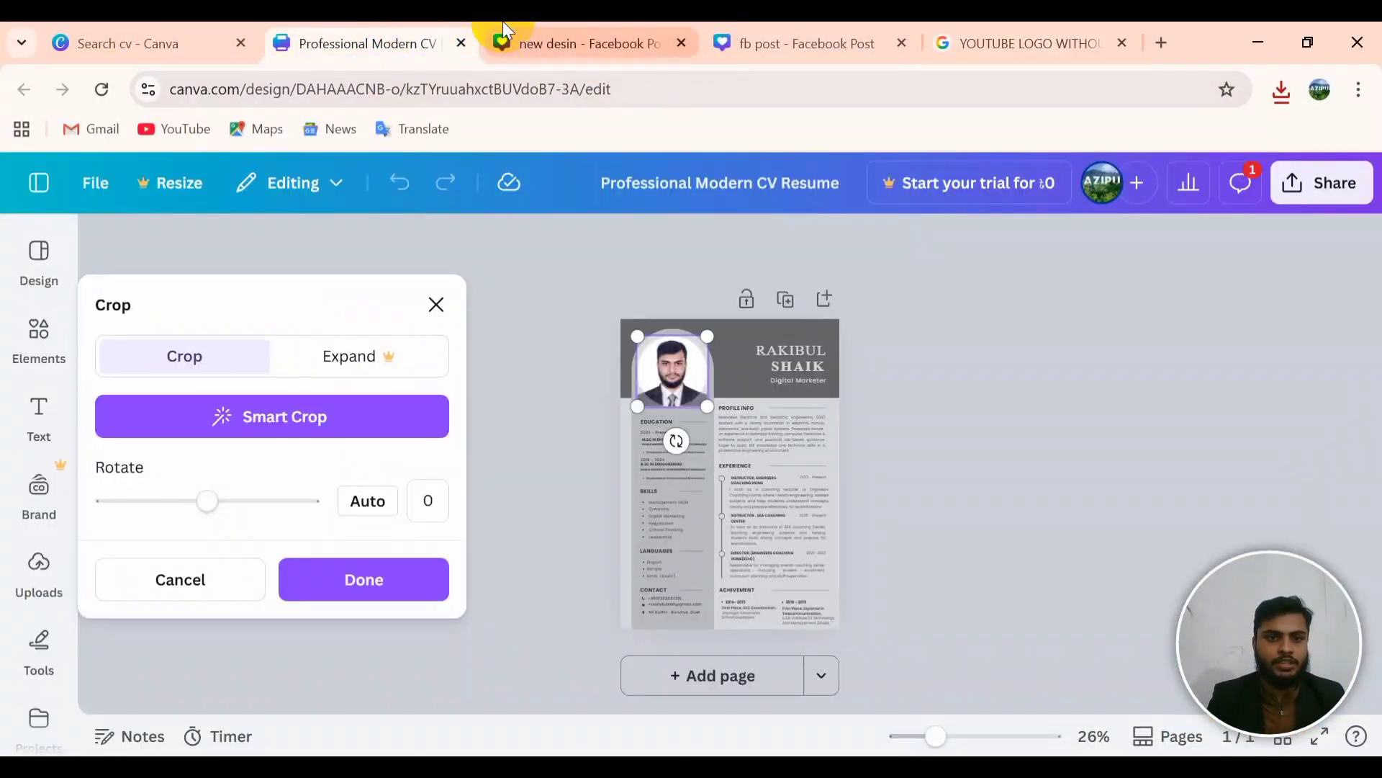
click(597, 37)
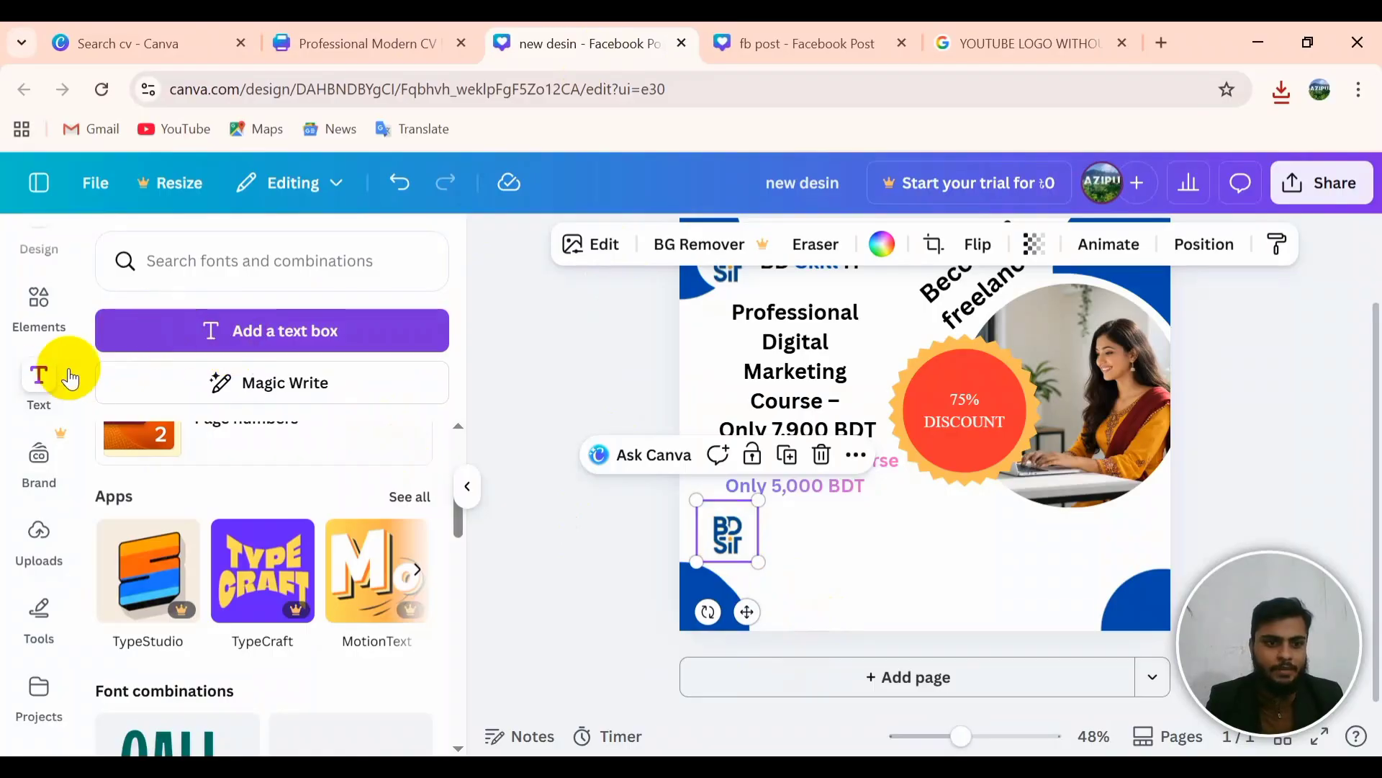
click(38, 538)
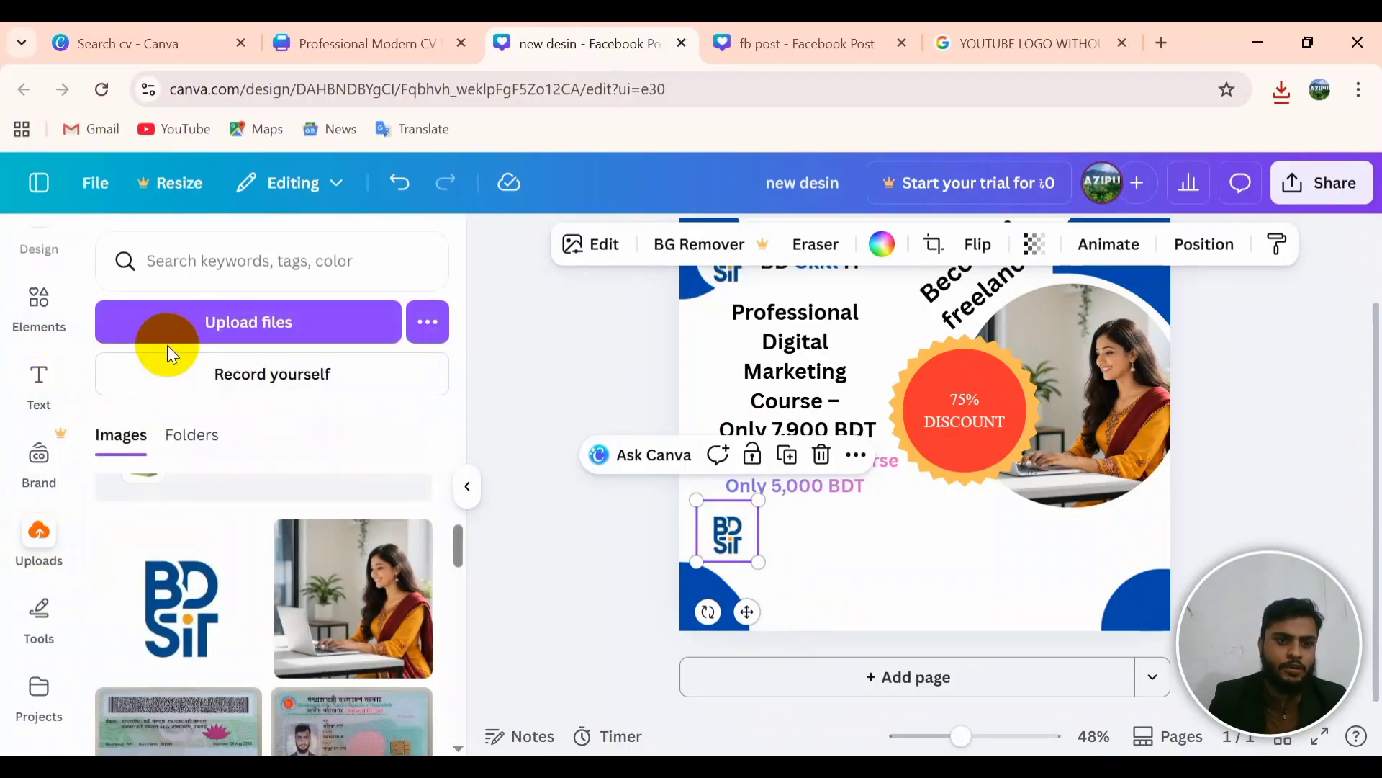
click(197, 331)
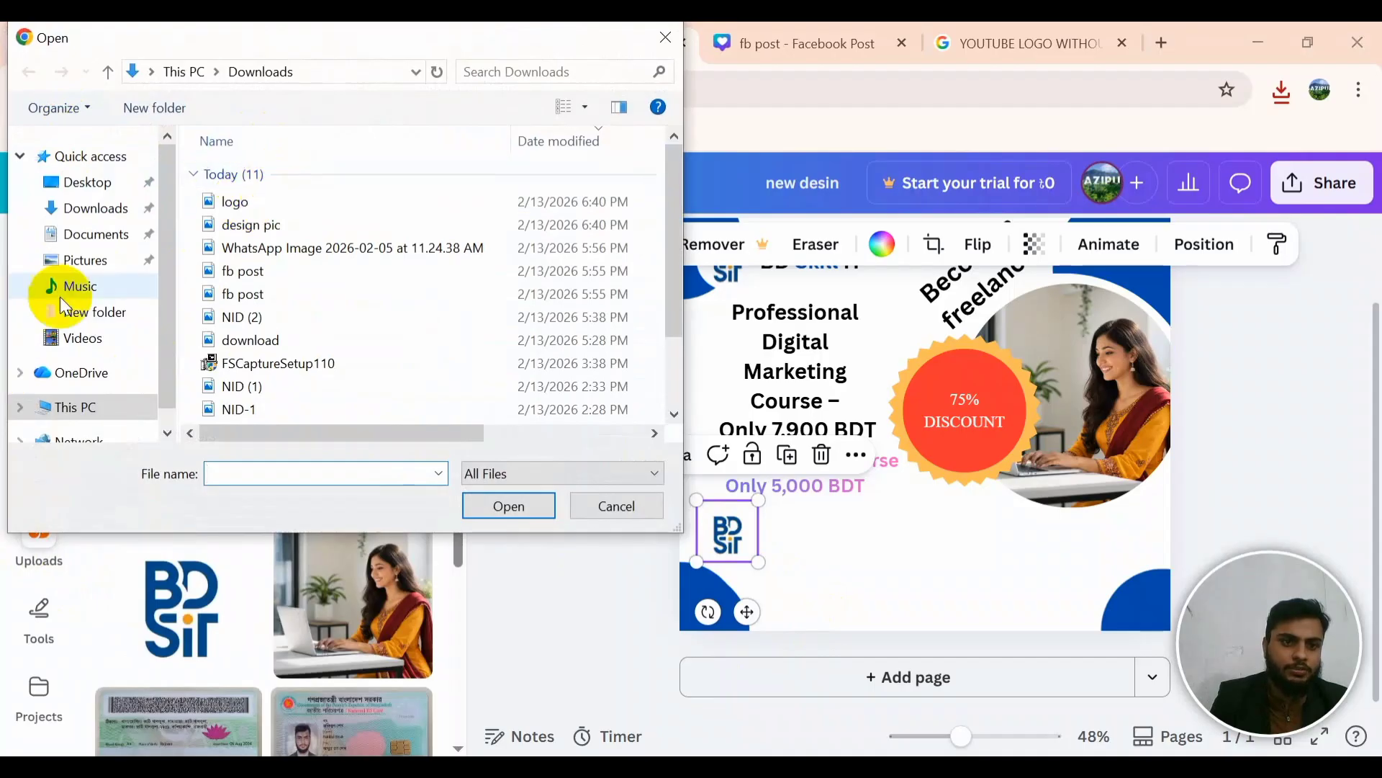
Step: Upload CALL, MAIL, WHATSAPP, LOCATION, FB and YOUTUBE icons from Desktop > New folder
click(117, 177)
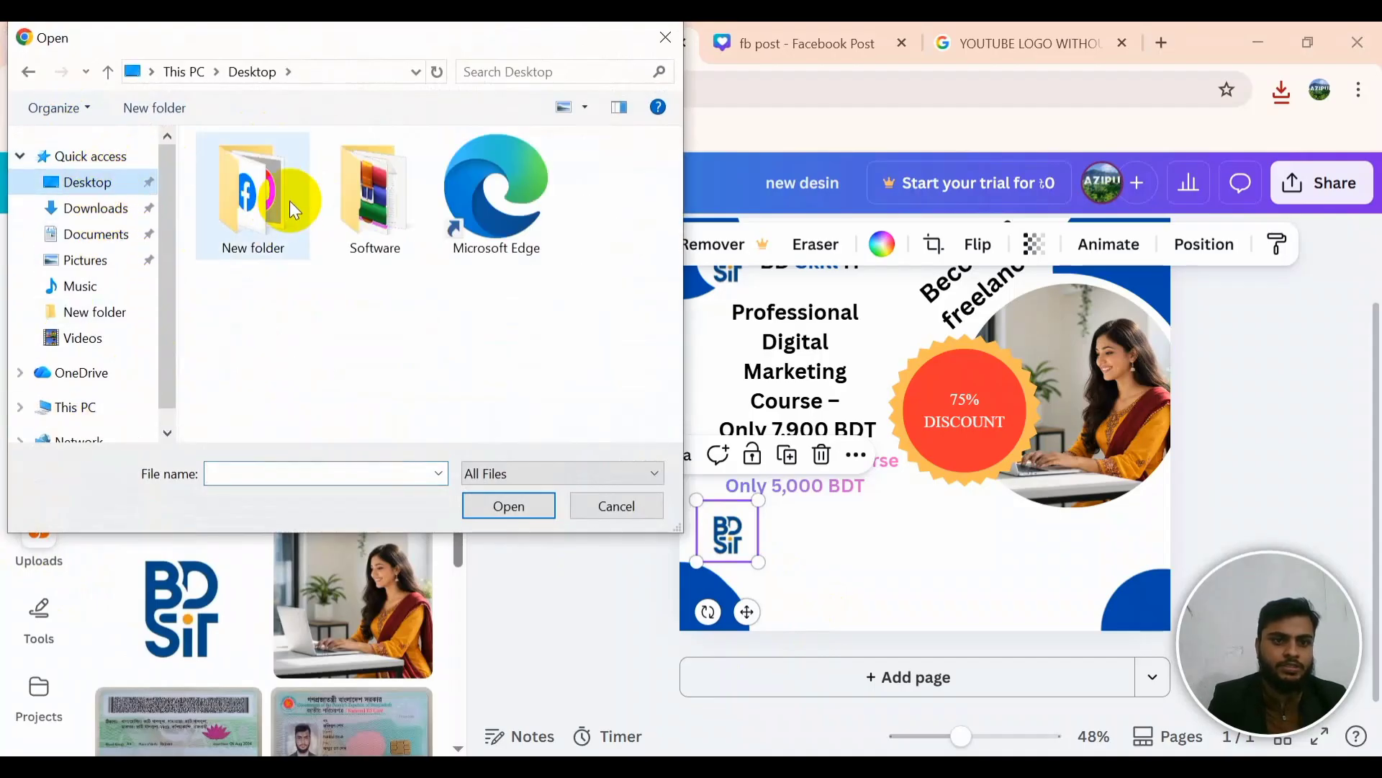
double_click(280, 202)
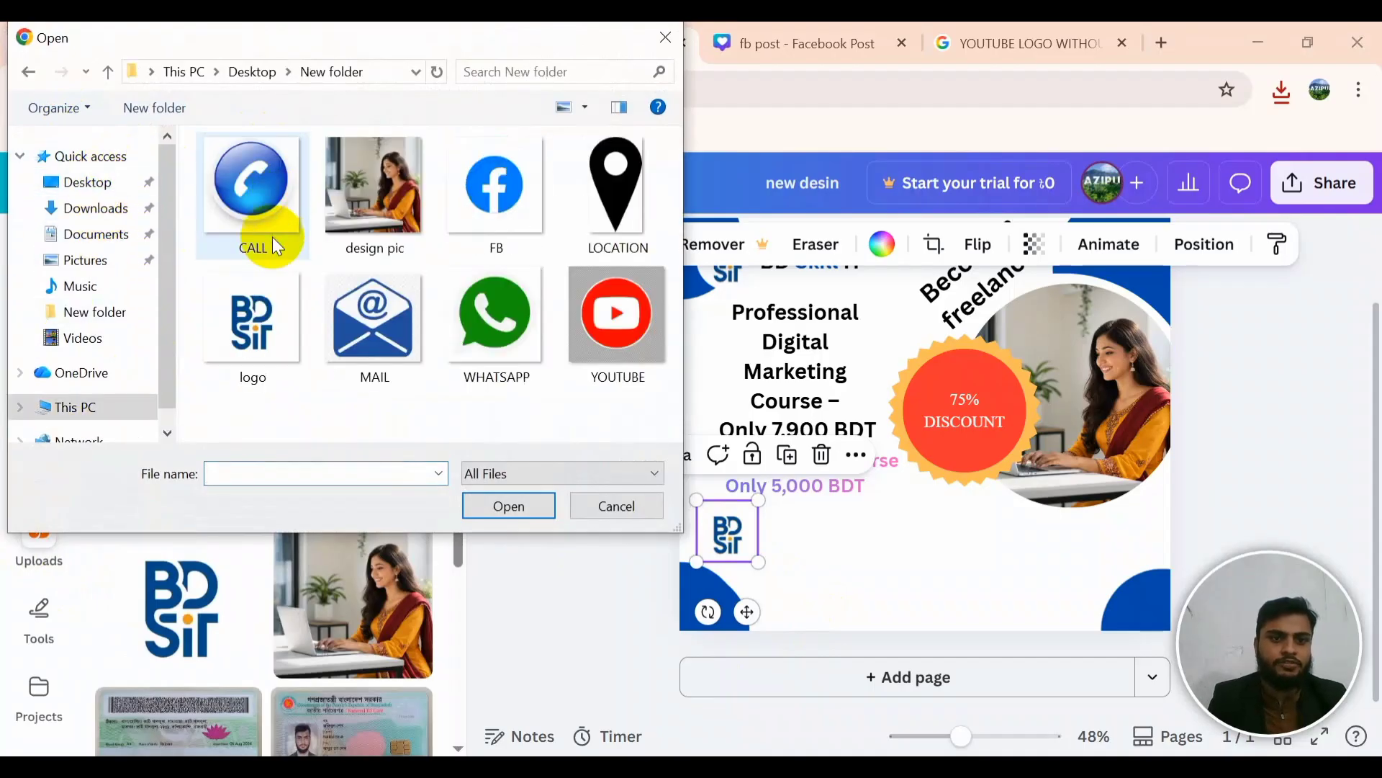
click(264, 190)
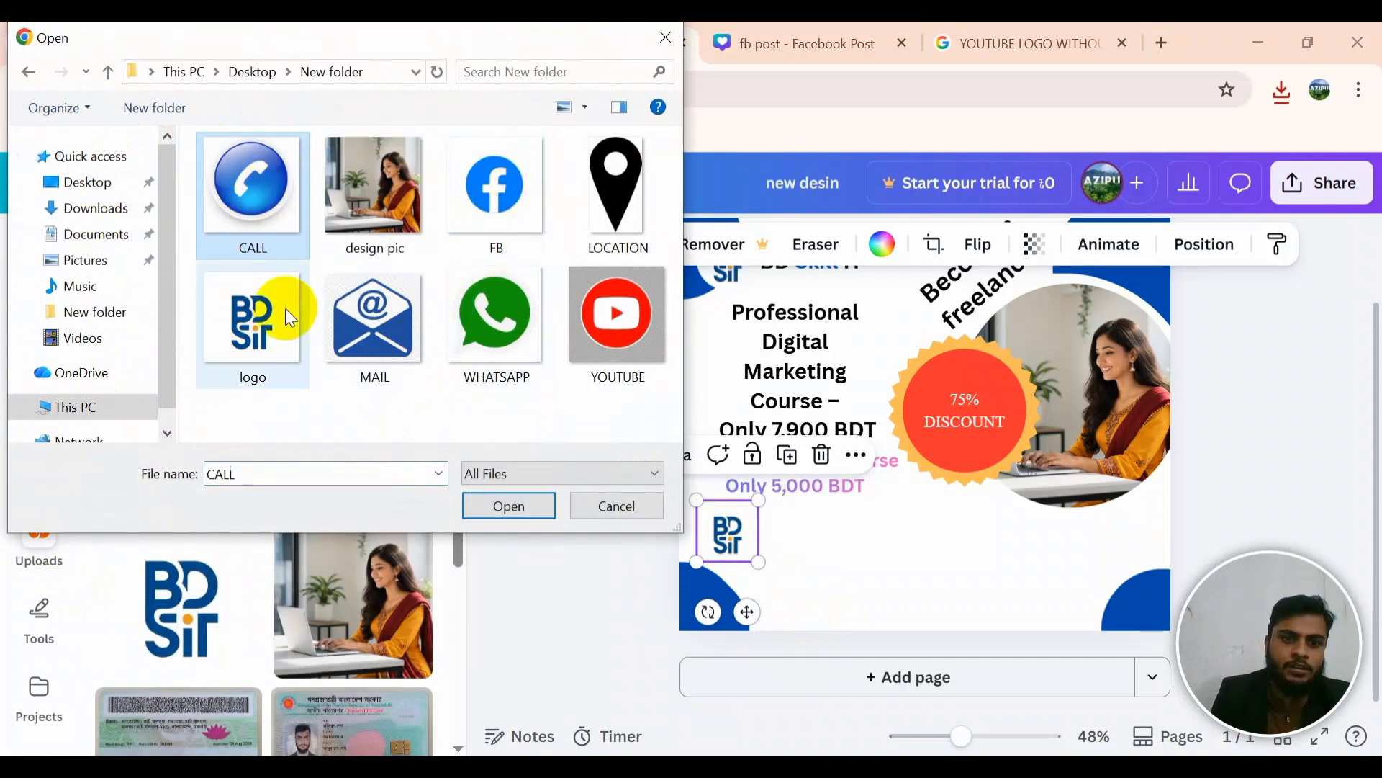
ctrl+click(367, 314)
ctrl+click(512, 362)
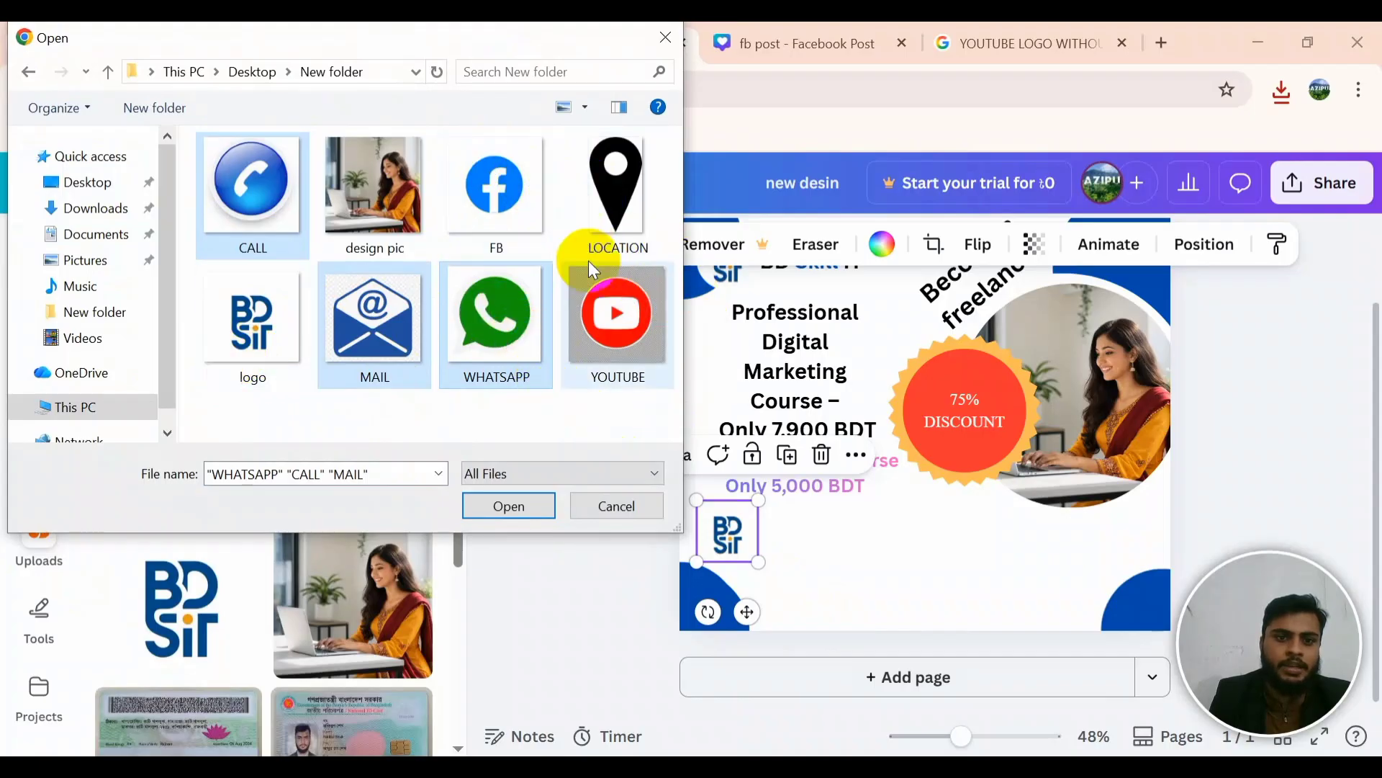
ctrl+click(585, 230)
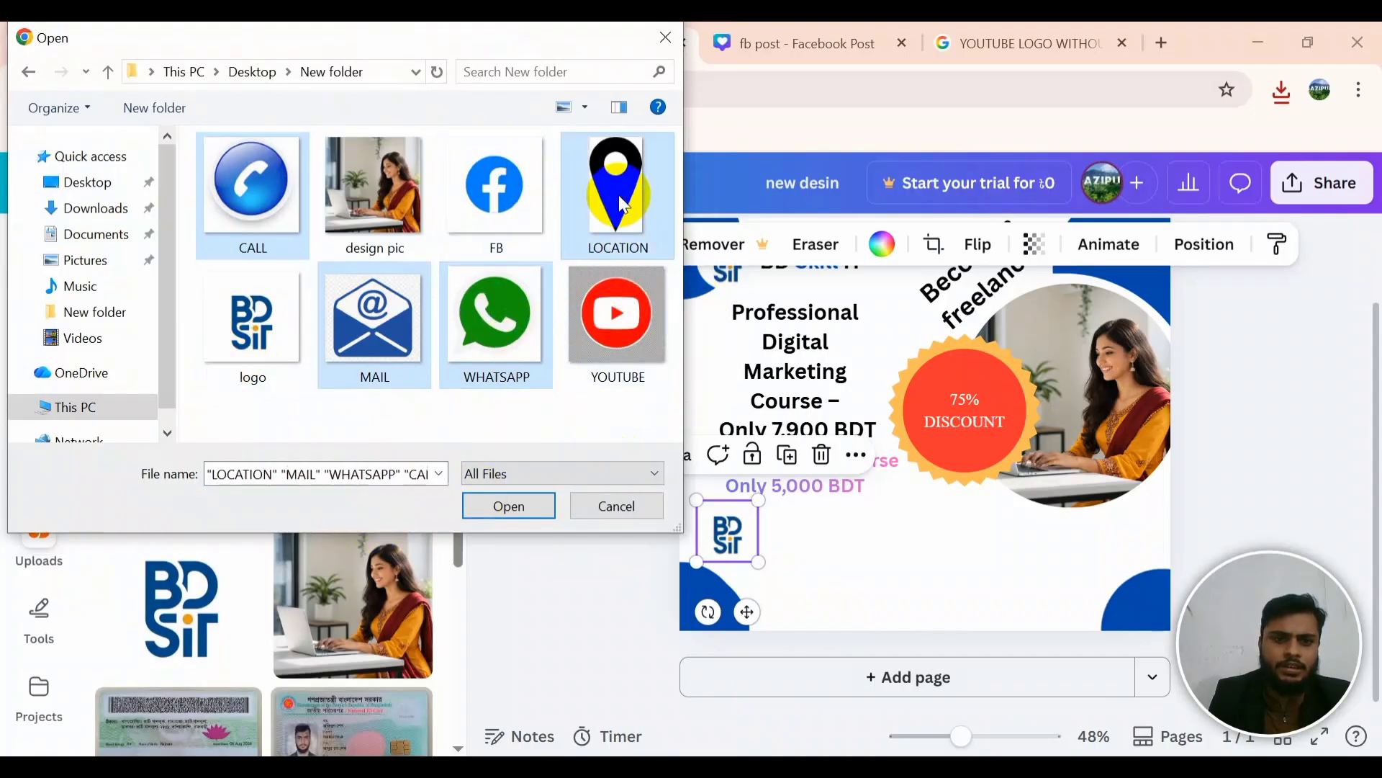
ctrl+click(497, 208)
ctrl+click(615, 322)
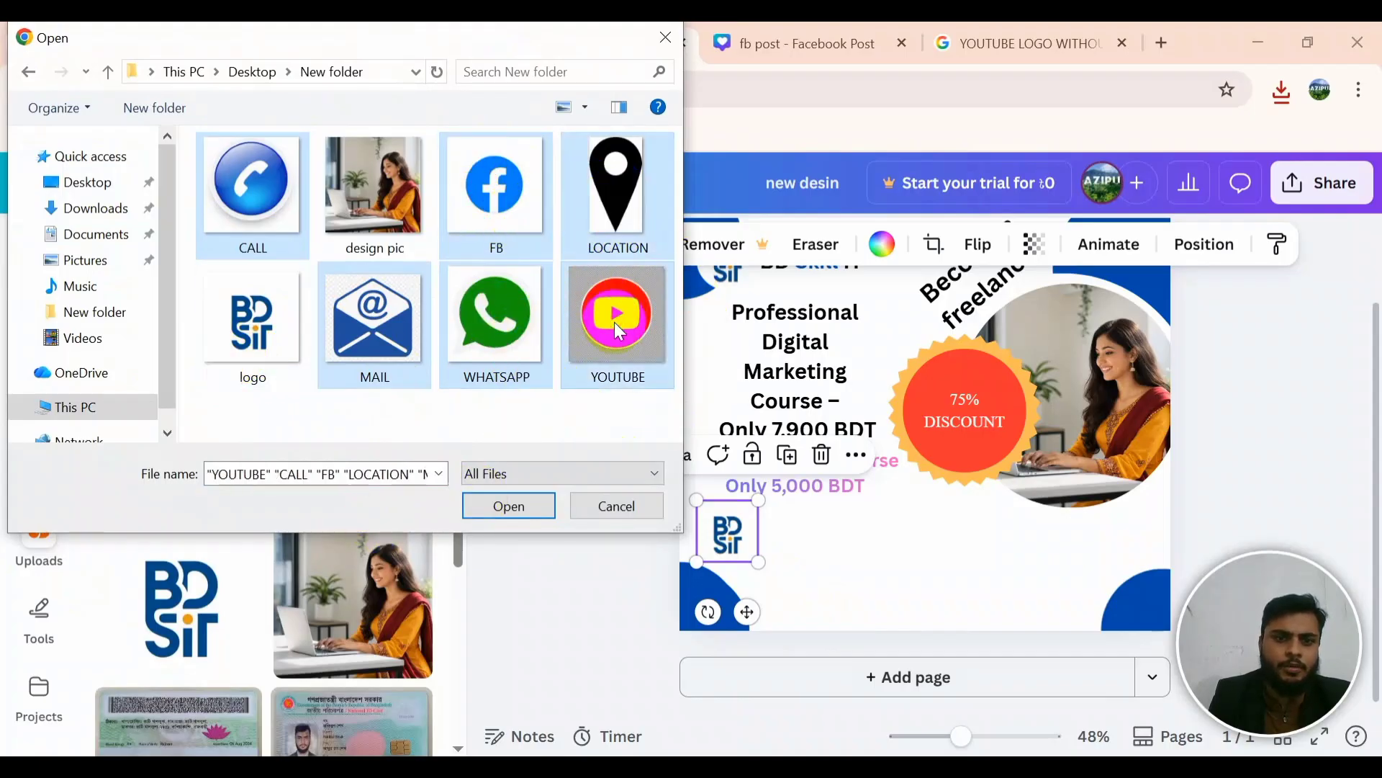
click(525, 517)
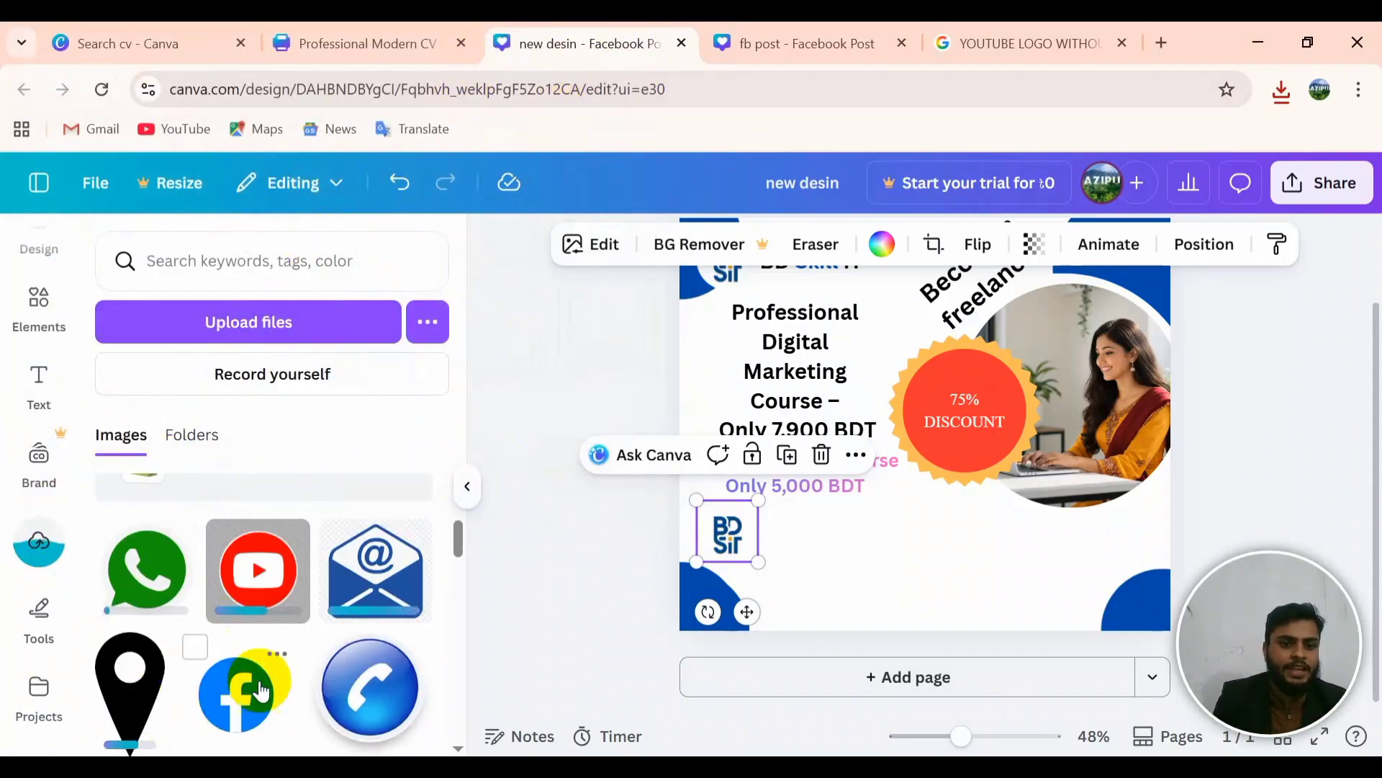
Step: Place the phone image on the page, trial a crop, then undo it and remove the image
scroll(260, 691, down, 2)
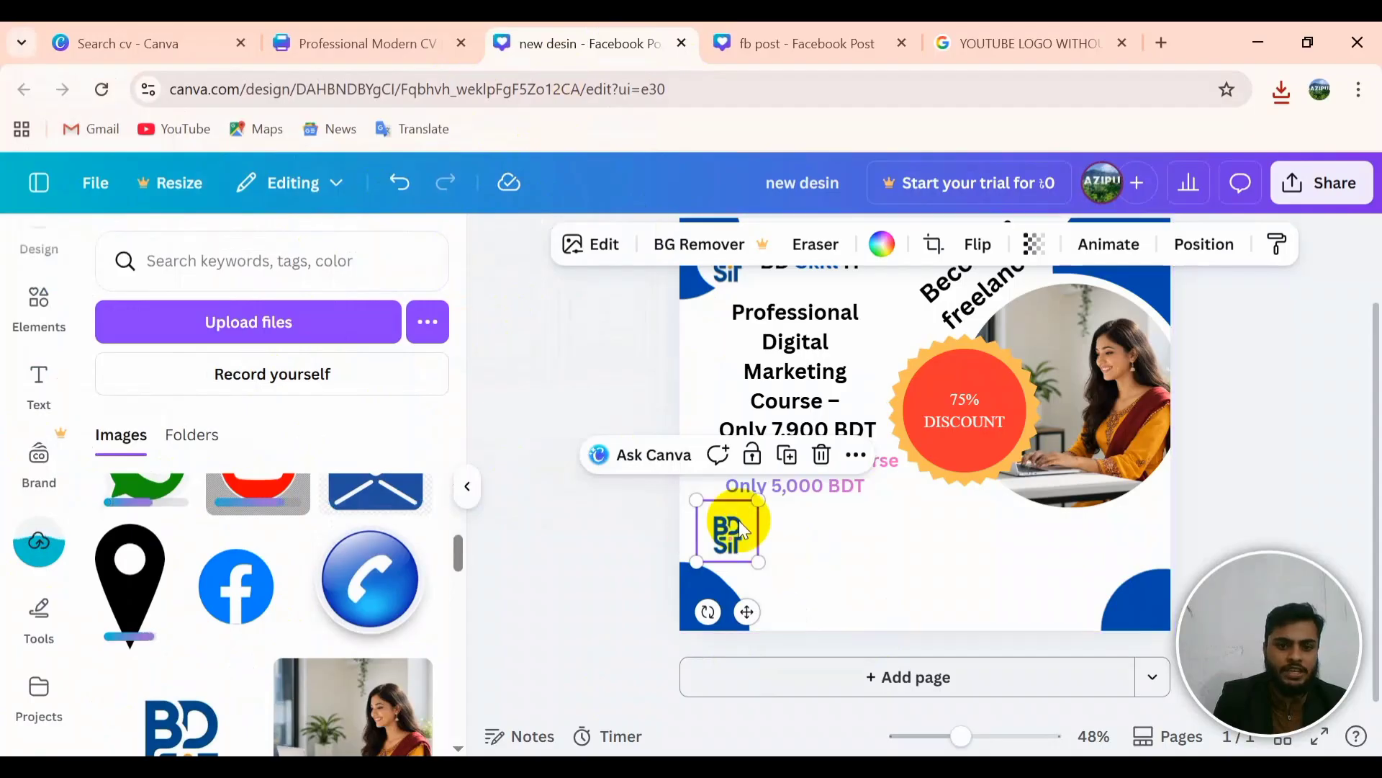
scroll(256, 567, up, 3)
scroll(257, 571, down, 3)
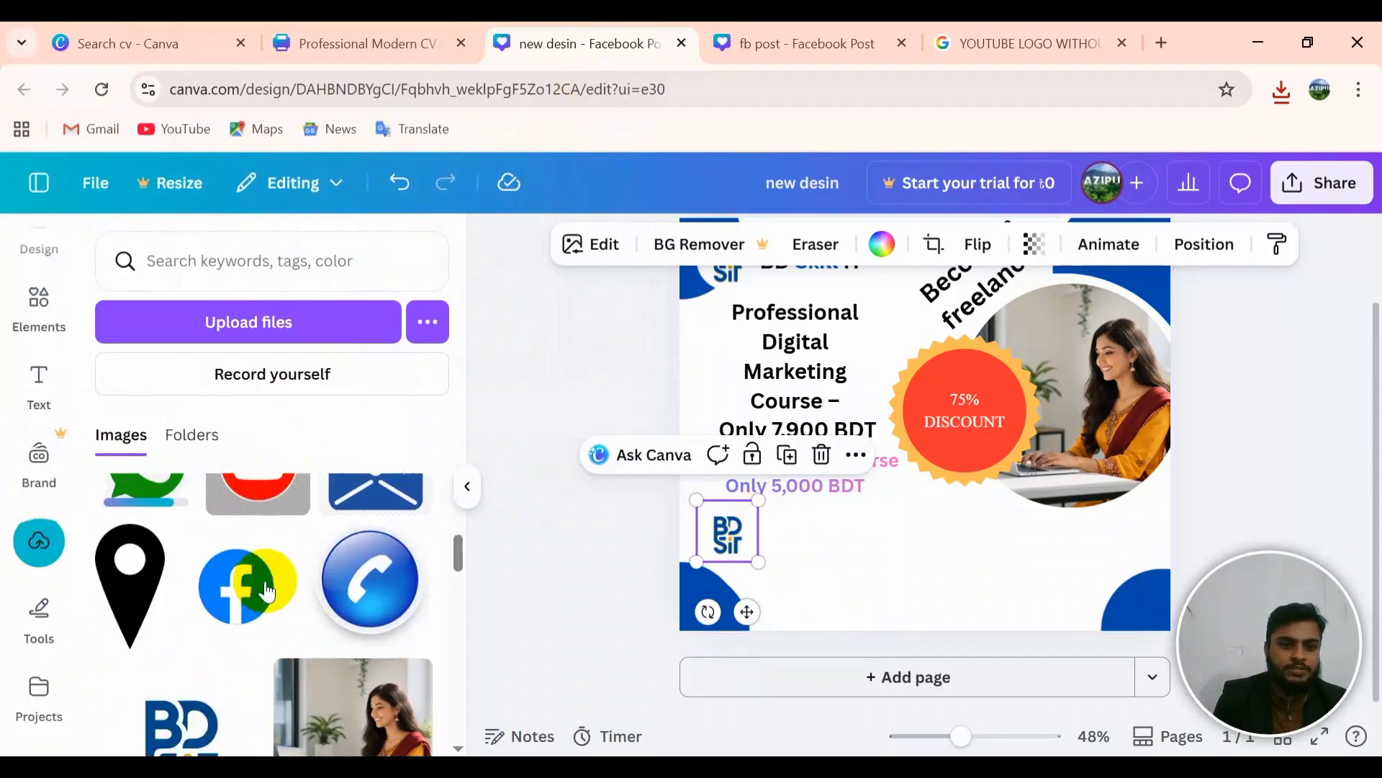
drag(379, 604, 921, 425)
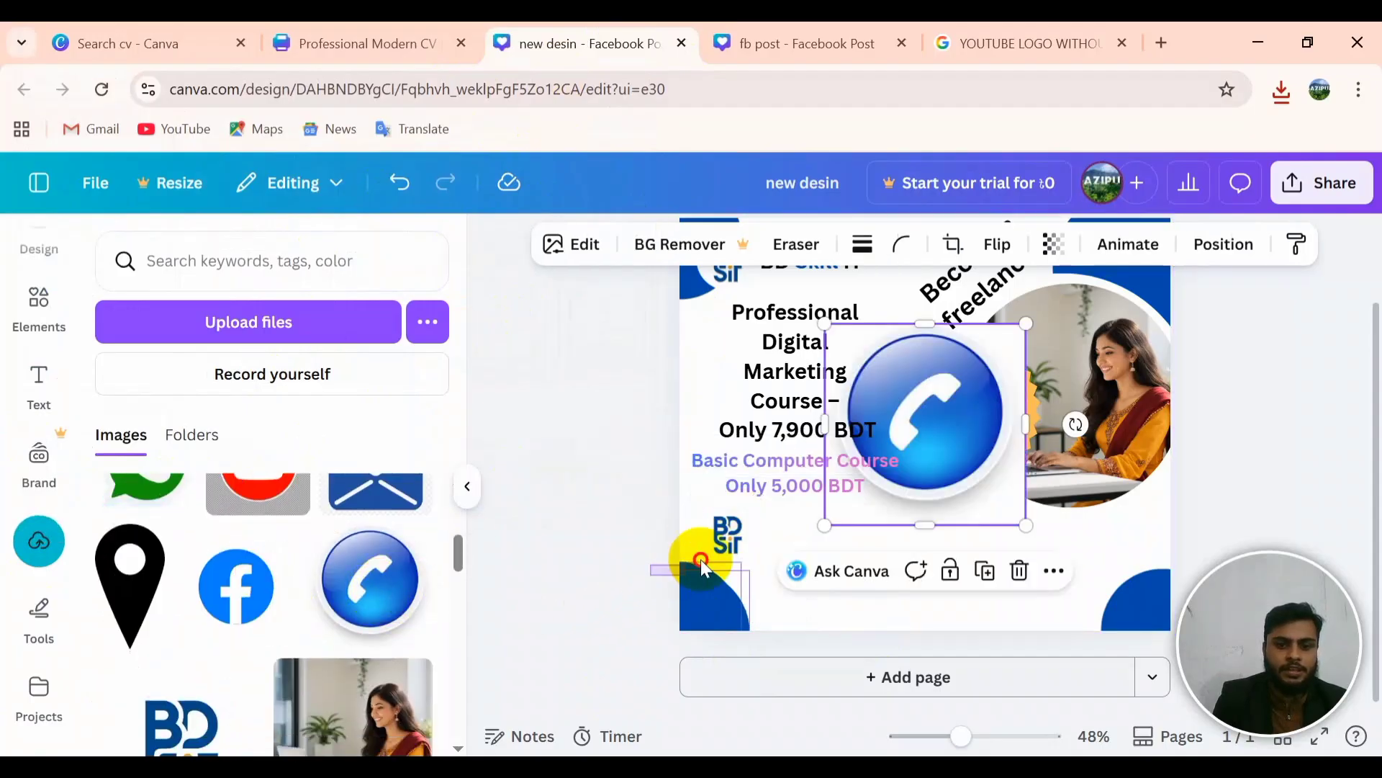
click(726, 540)
click(945, 418)
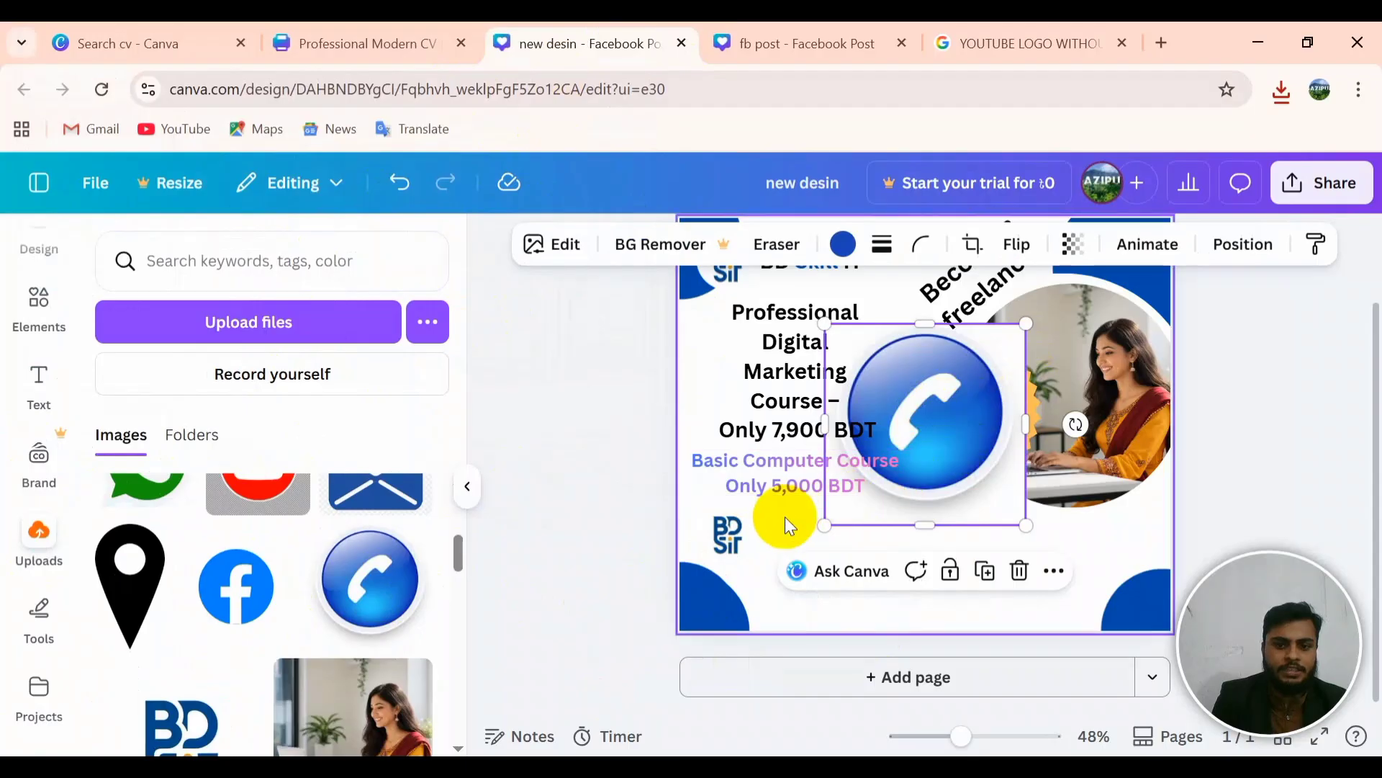
drag(825, 525, 825, 472)
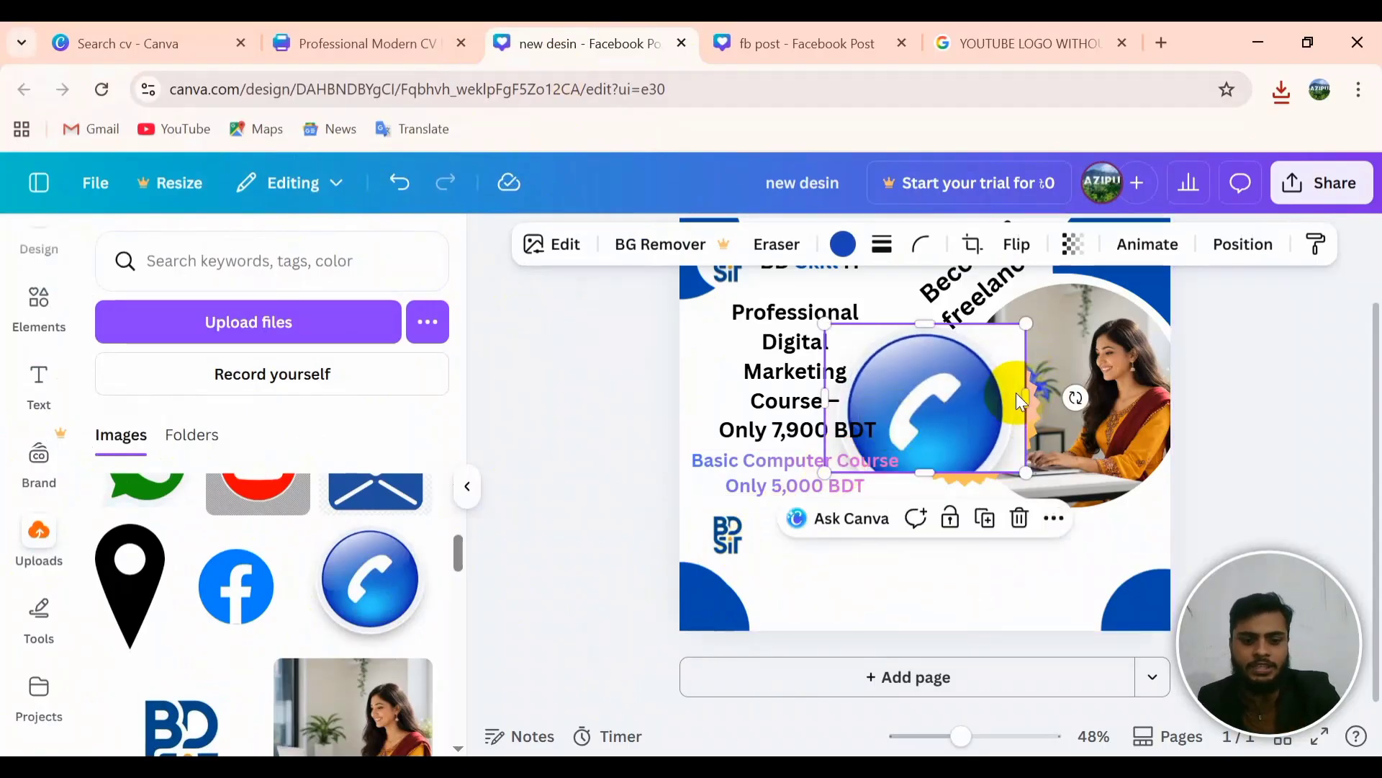
key(ctrl+z)
key(ctrl+z)
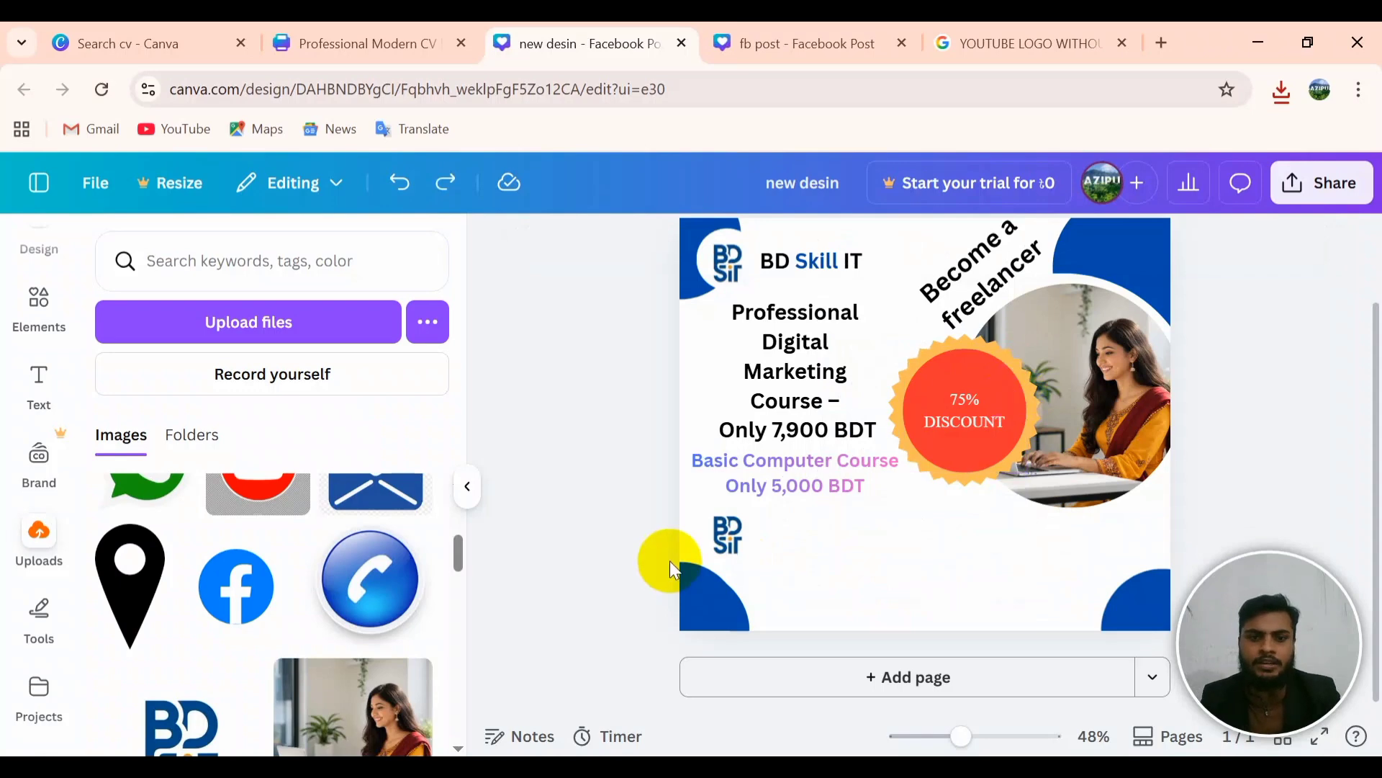
click(738, 547)
Step: Swap the phone icon into the small BD logo's frame and reposition it within the crop
drag(389, 555, 705, 545)
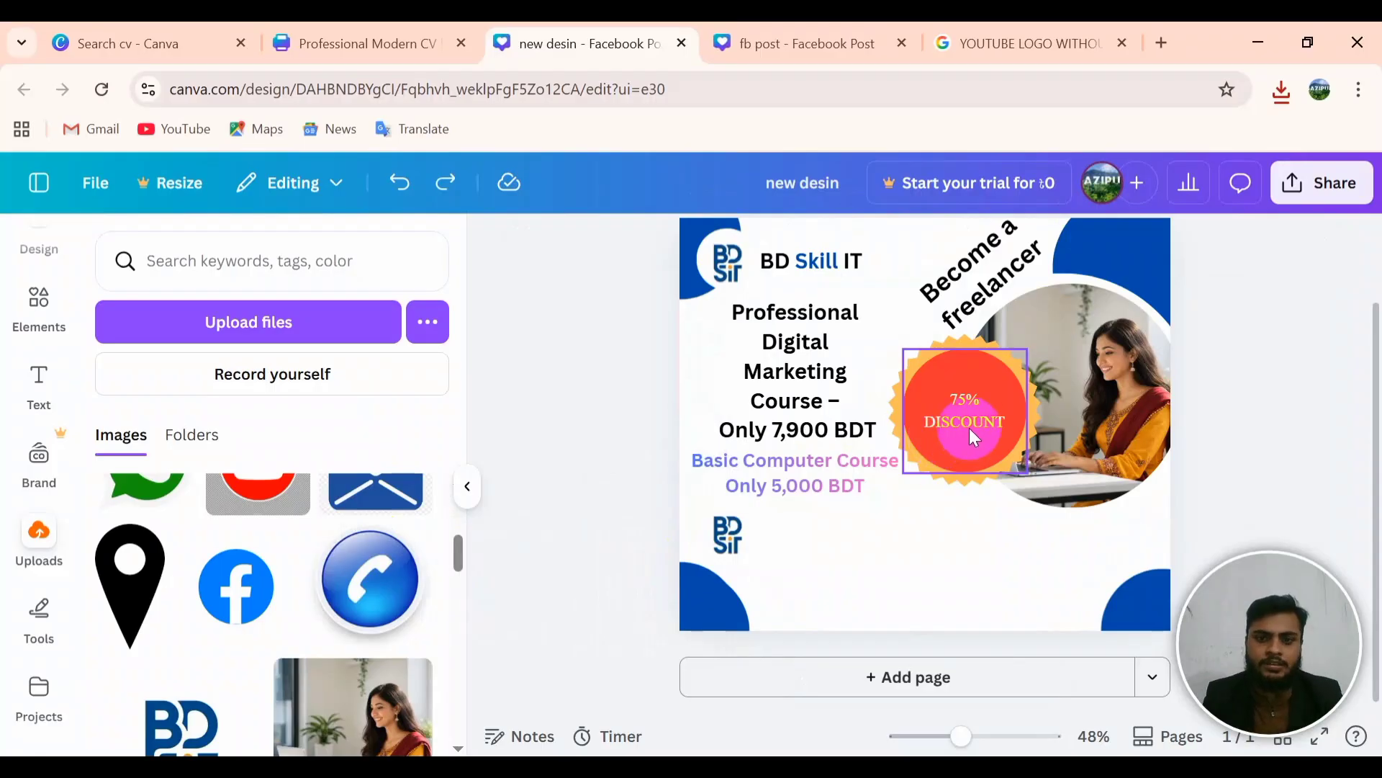
click(762, 576)
click(725, 533)
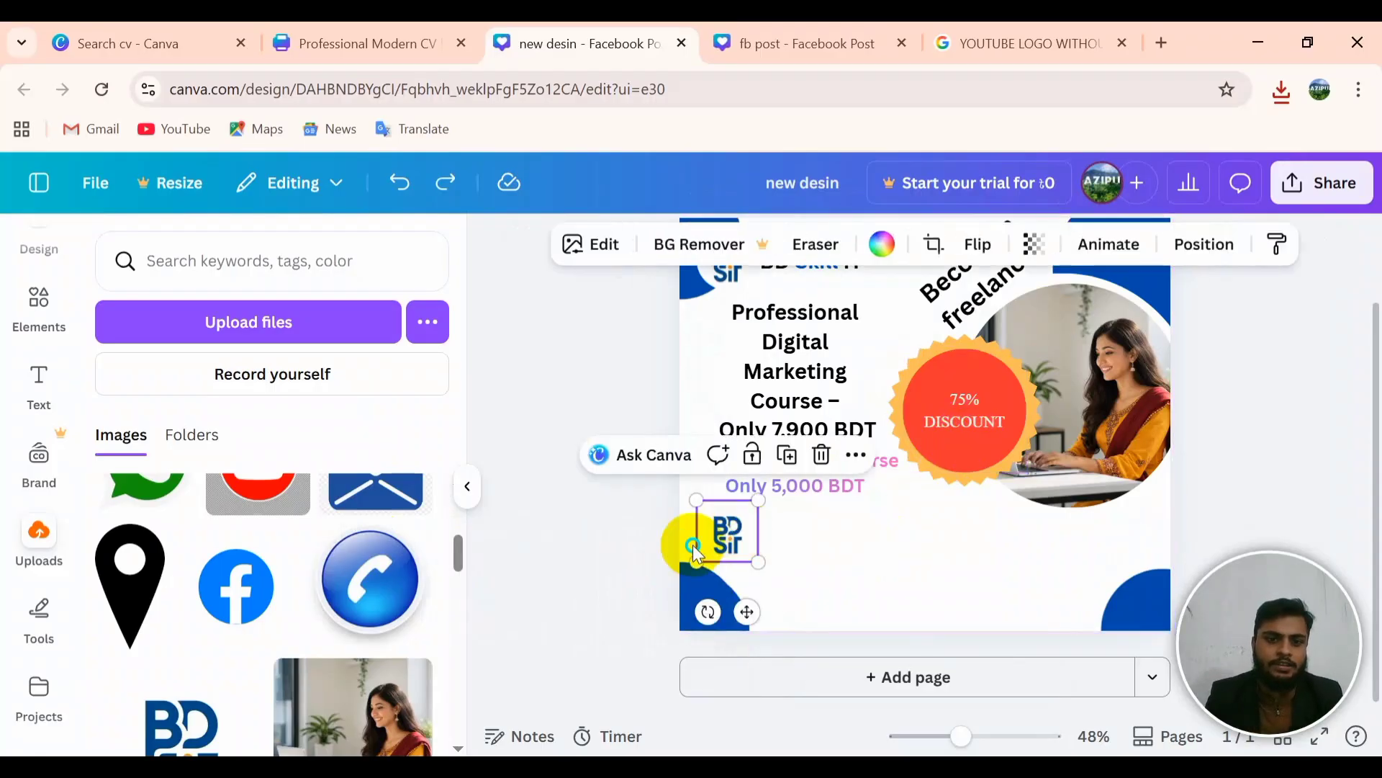
click(366, 578)
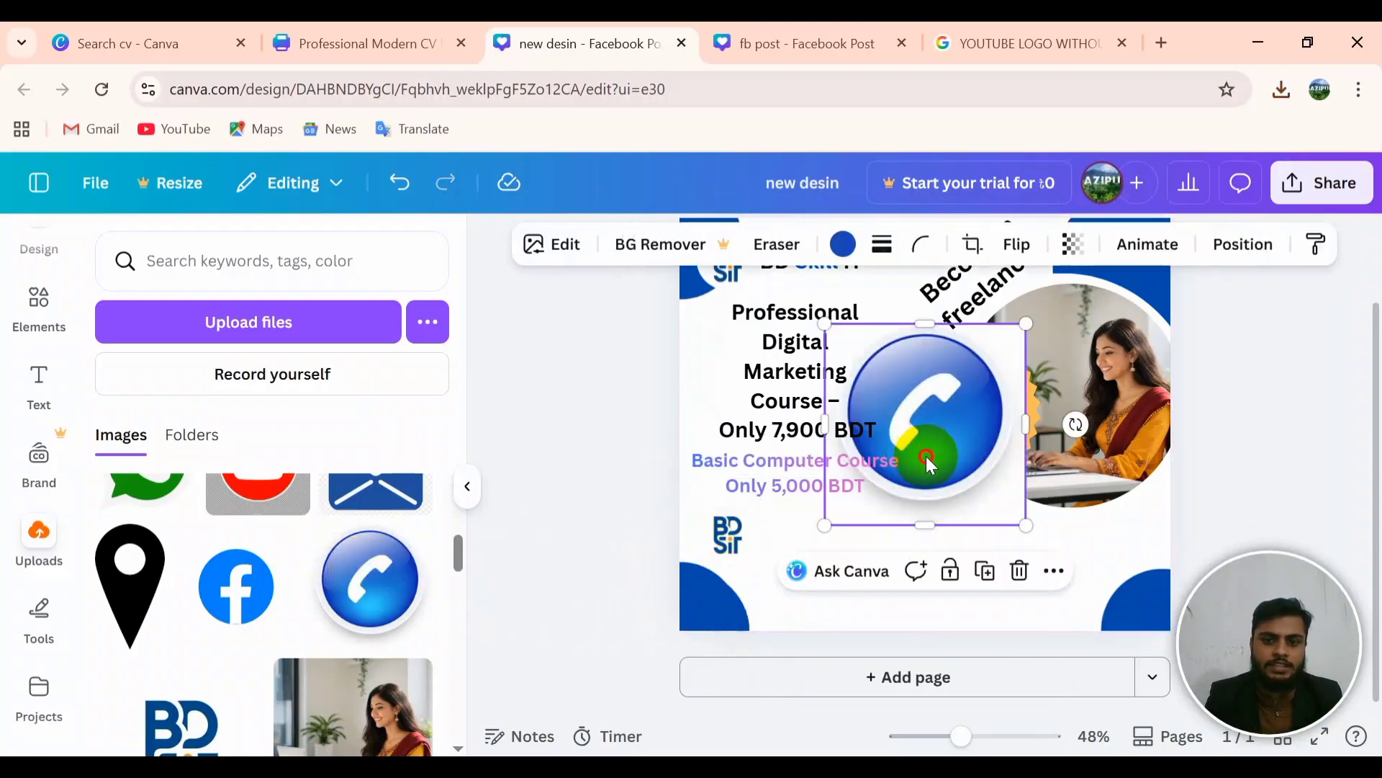
drag(926, 456, 721, 538)
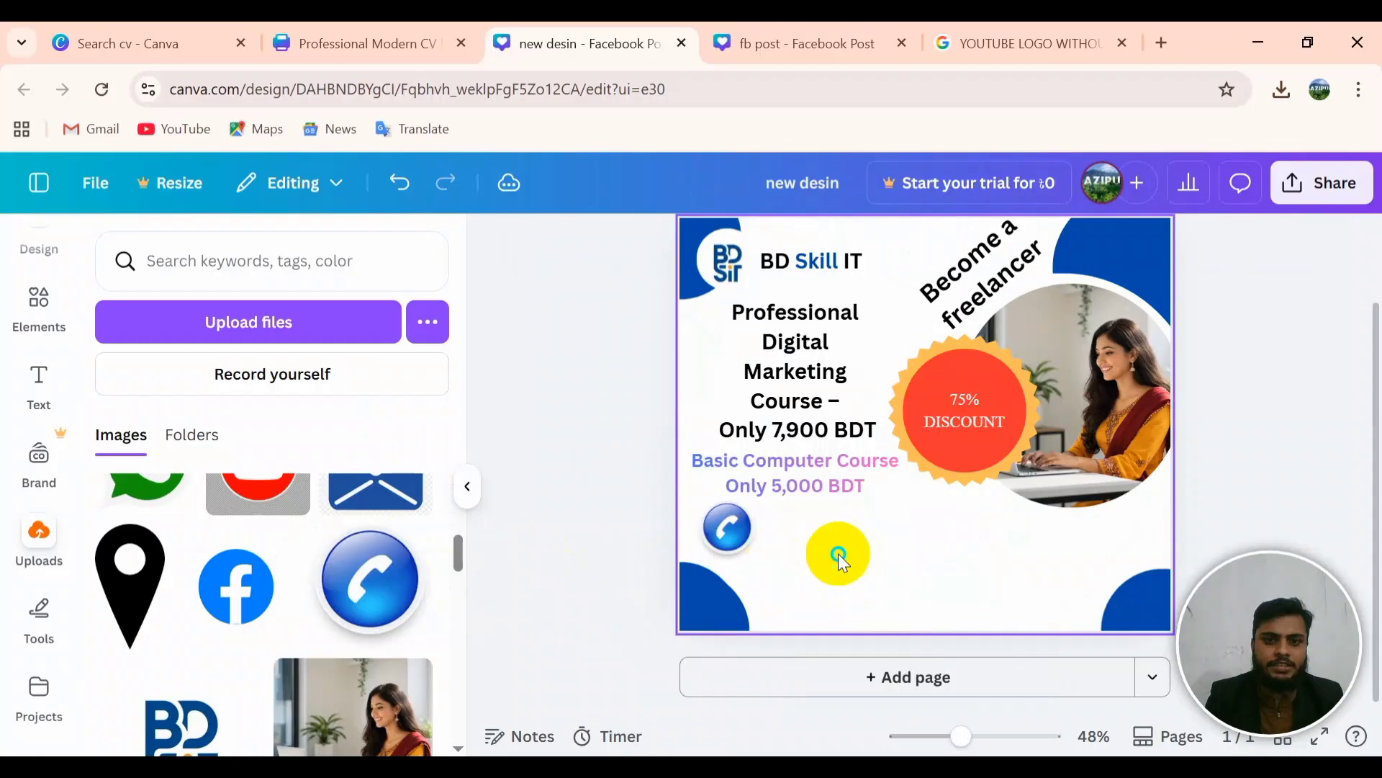
double_click(723, 536)
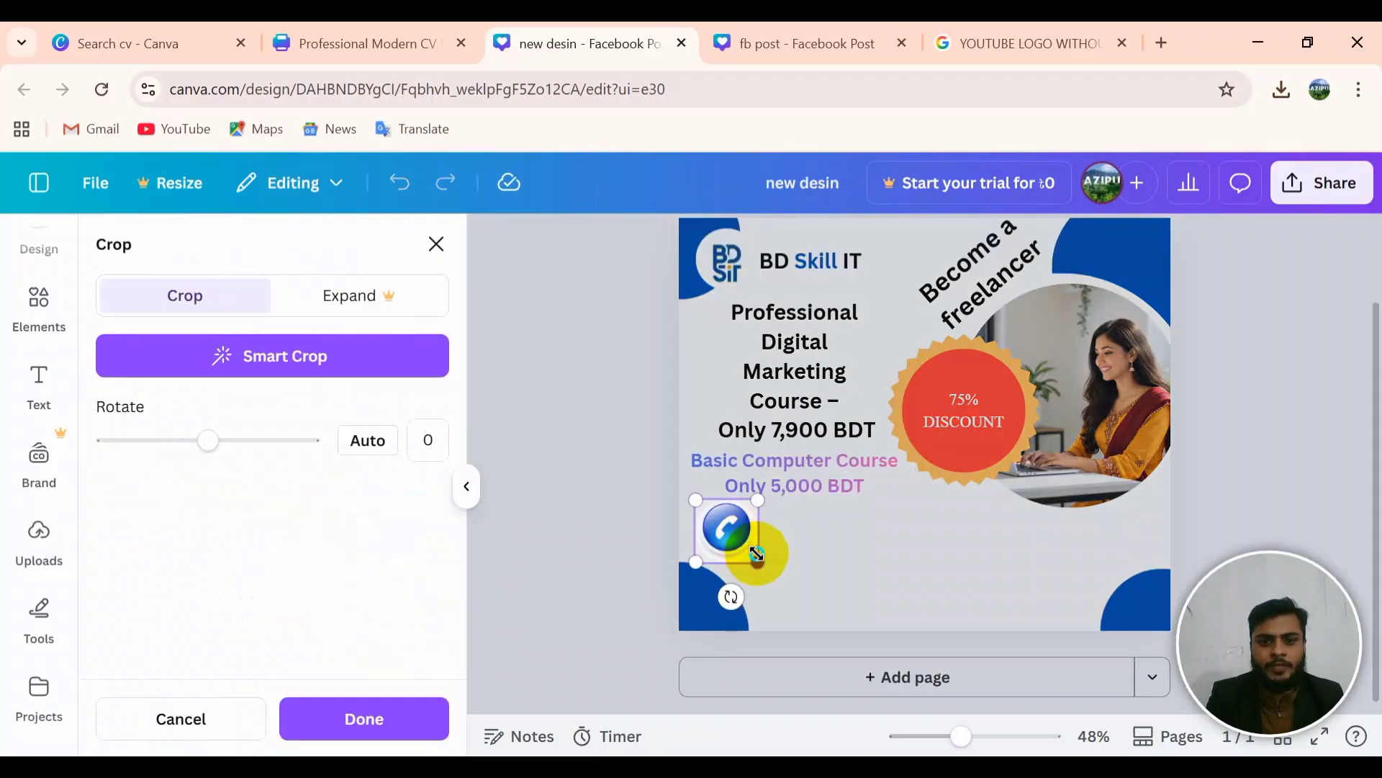
drag(753, 558, 731, 527)
click(801, 542)
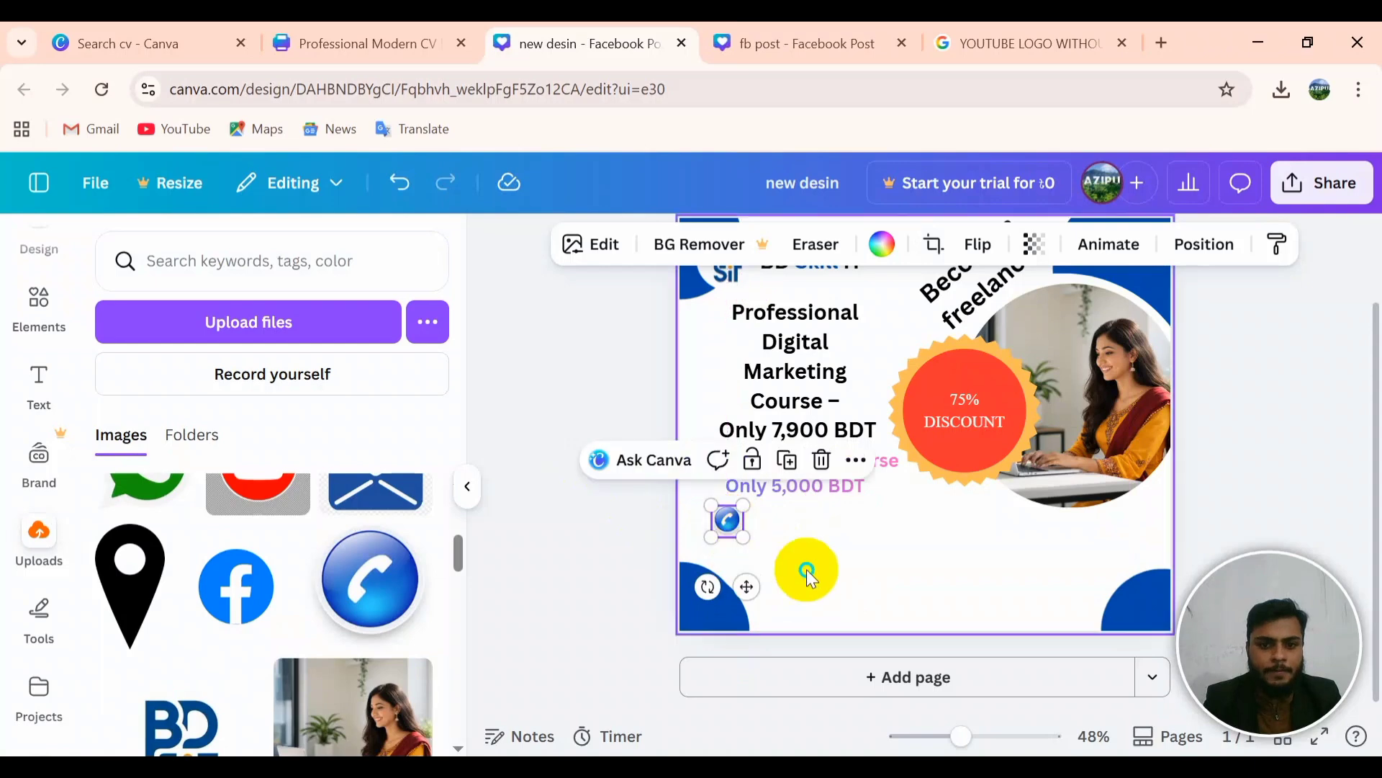
Step: Resize the phone icon to 49×49 and position a second copy directly beneath it
click(802, 571)
click(729, 537)
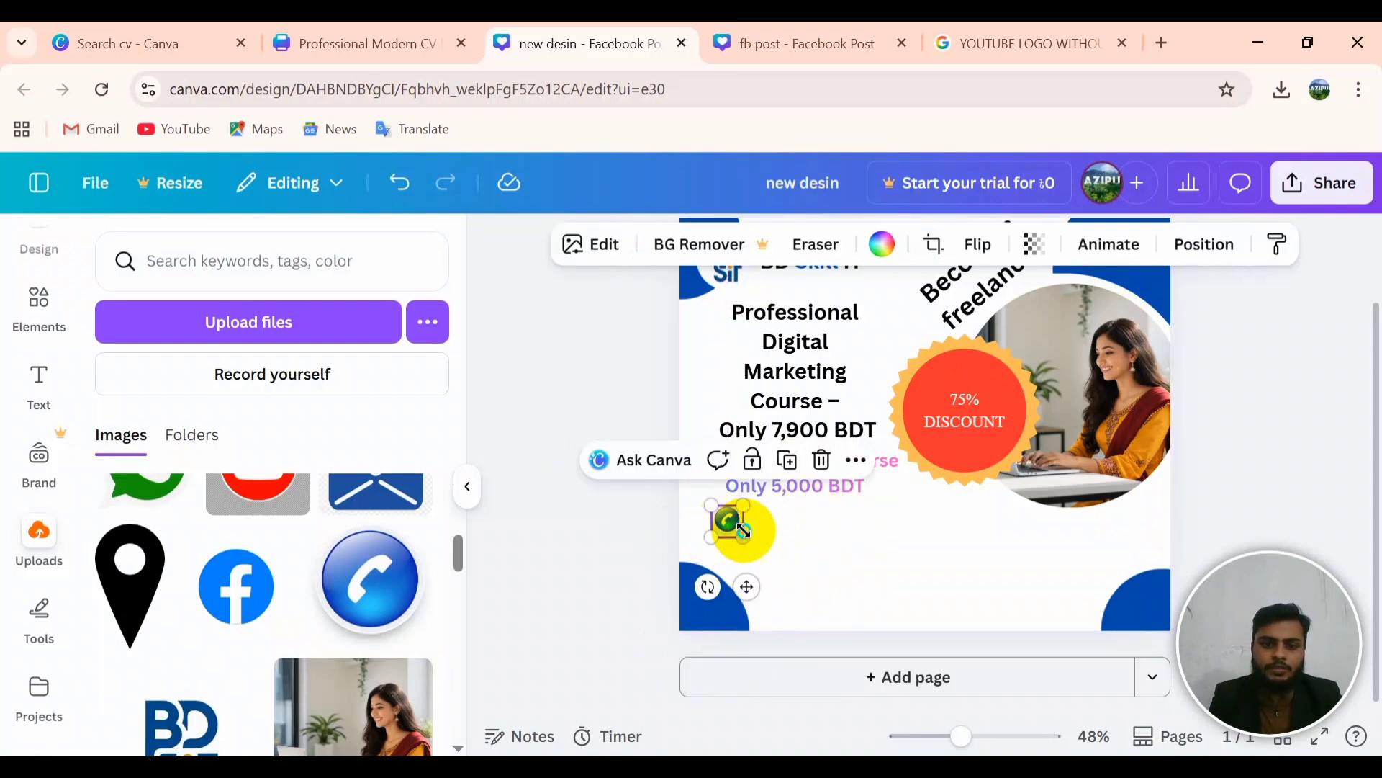
drag(743, 538, 733, 528)
click(762, 528)
click(727, 516)
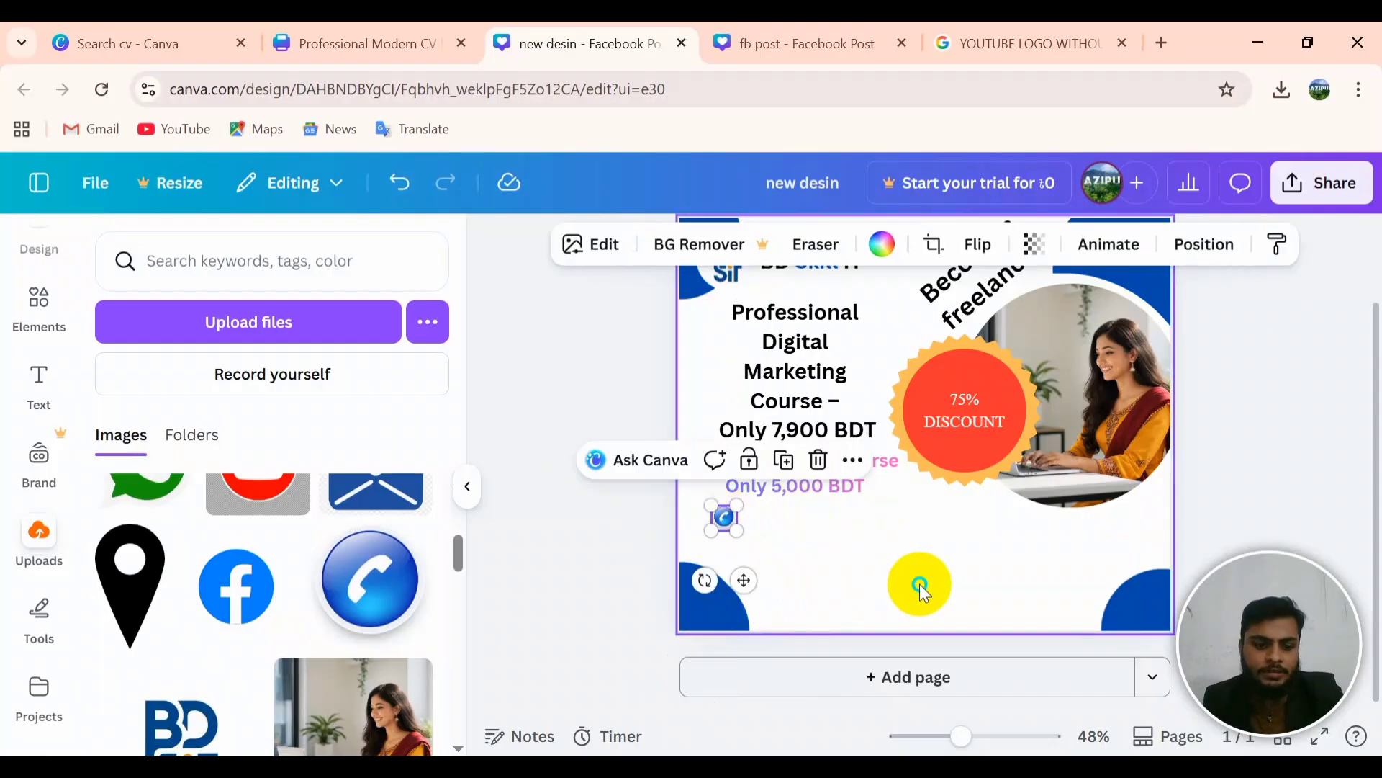
click(741, 559)
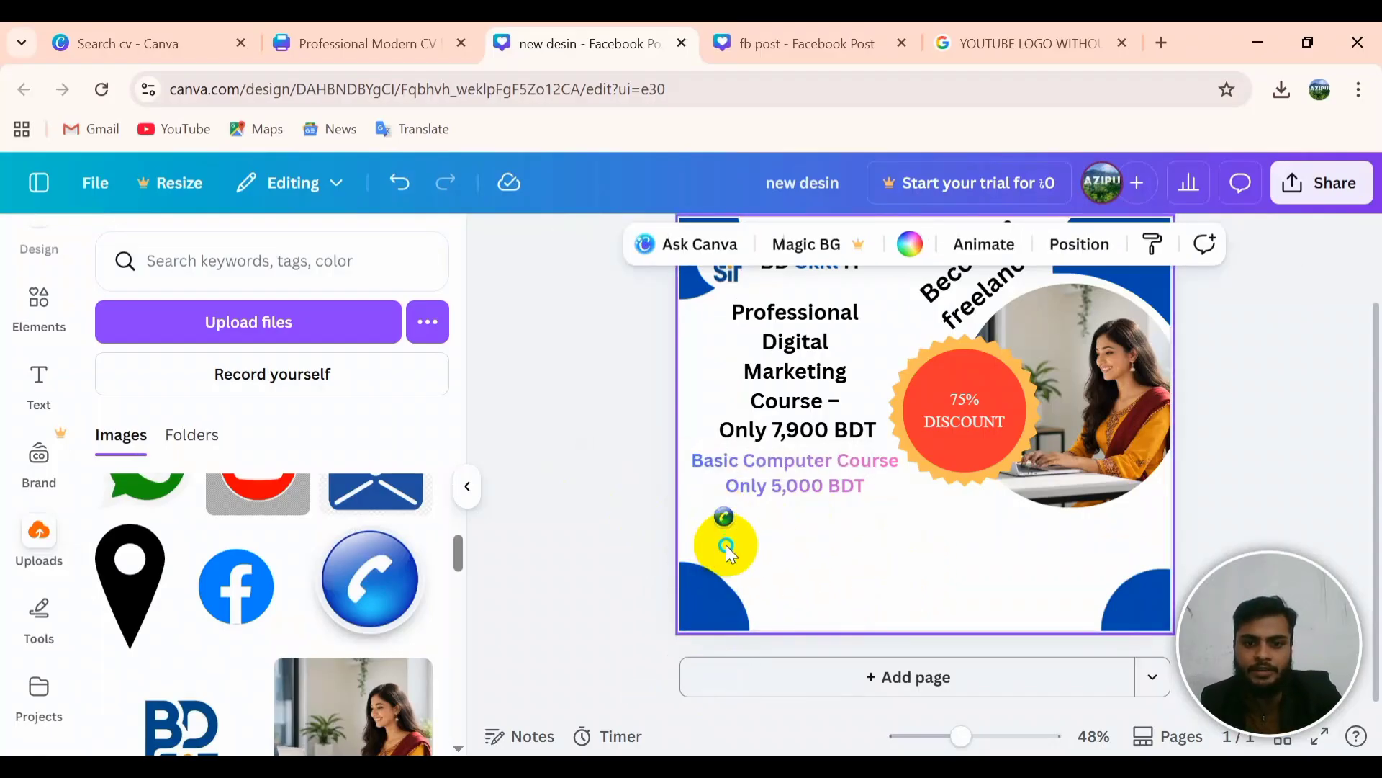
mouse_move(730, 554)
mouse_down()
mouse_move(805, 620)
mouse_move(790, 562)
mouse_move(742, 536)
mouse_move(721, 544)
mouse_up()
click(834, 555)
drag(749, 695, 633, 566)
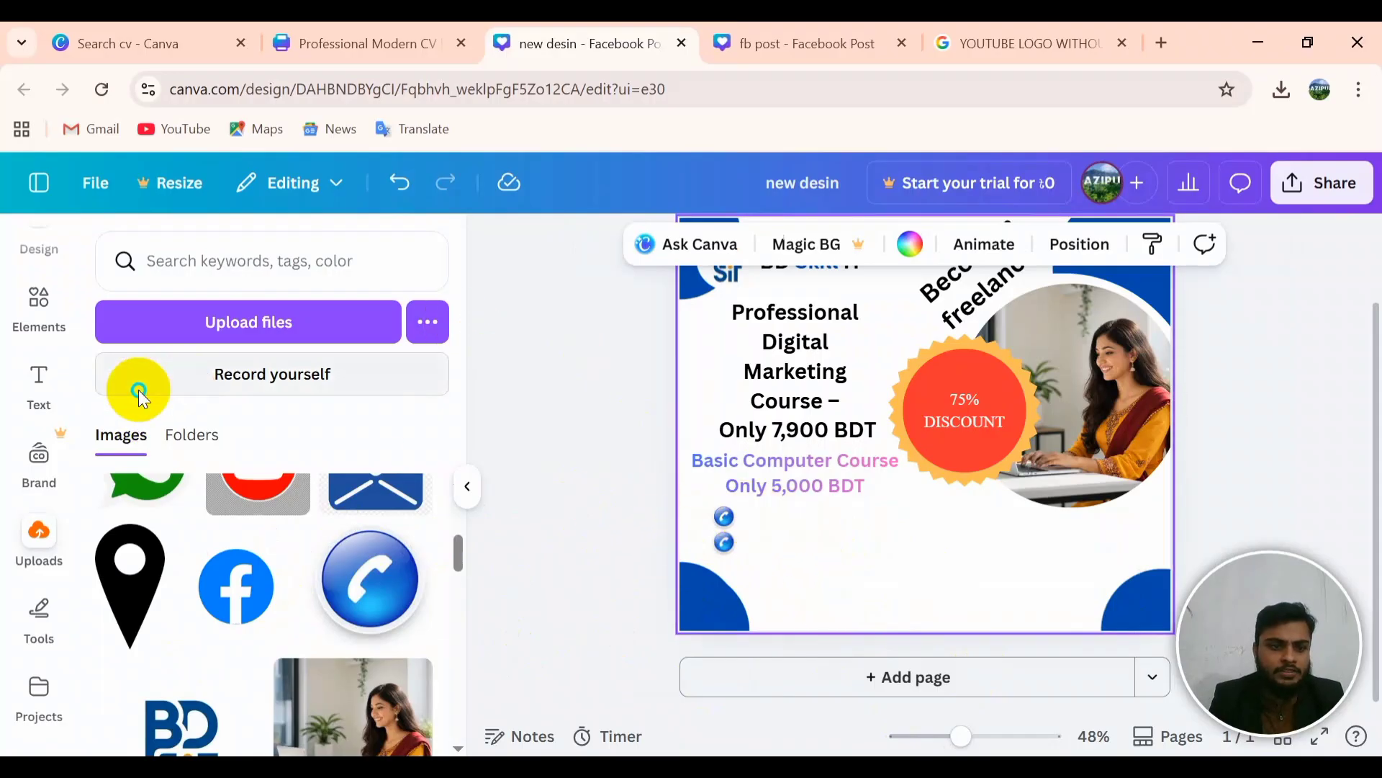
Step: Add a paragraph text box beside the phone icons and clear its placeholder text
click(39, 389)
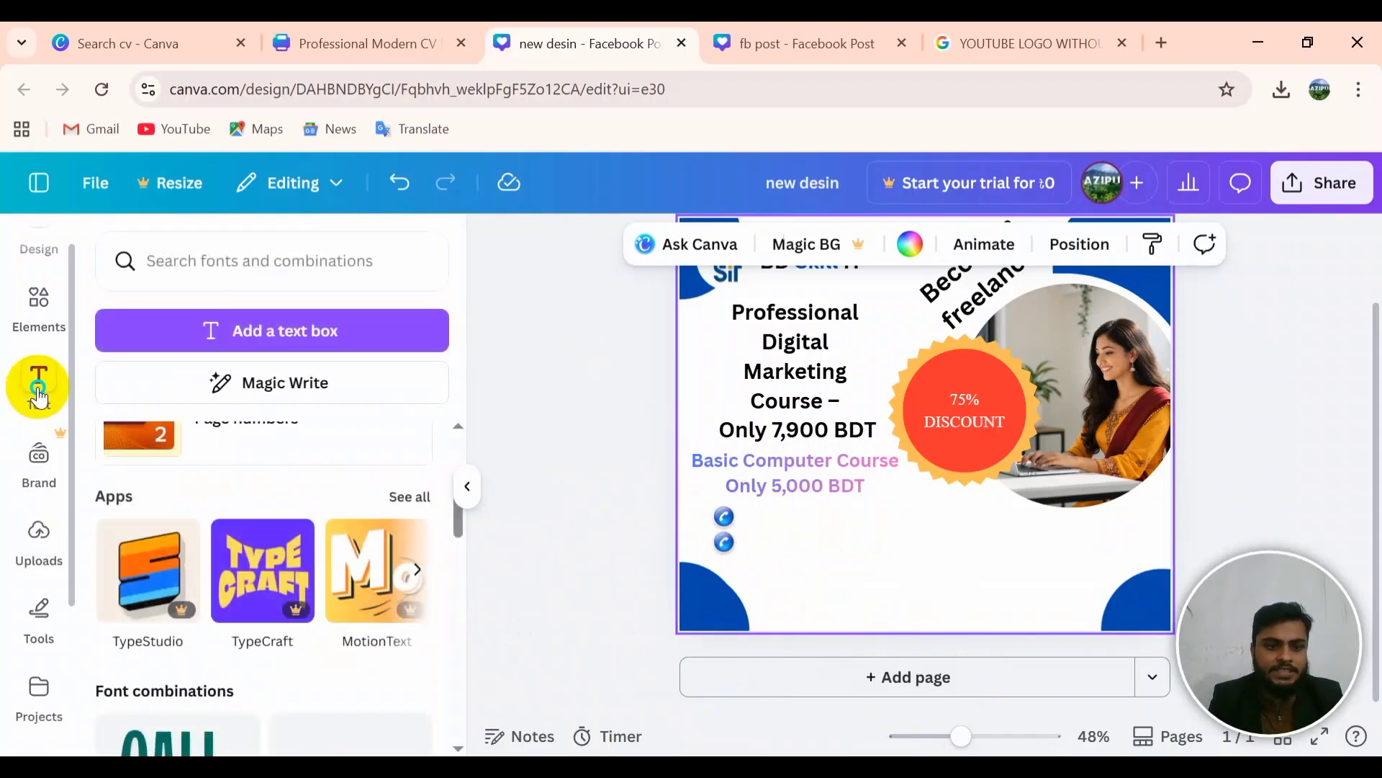
click(346, 333)
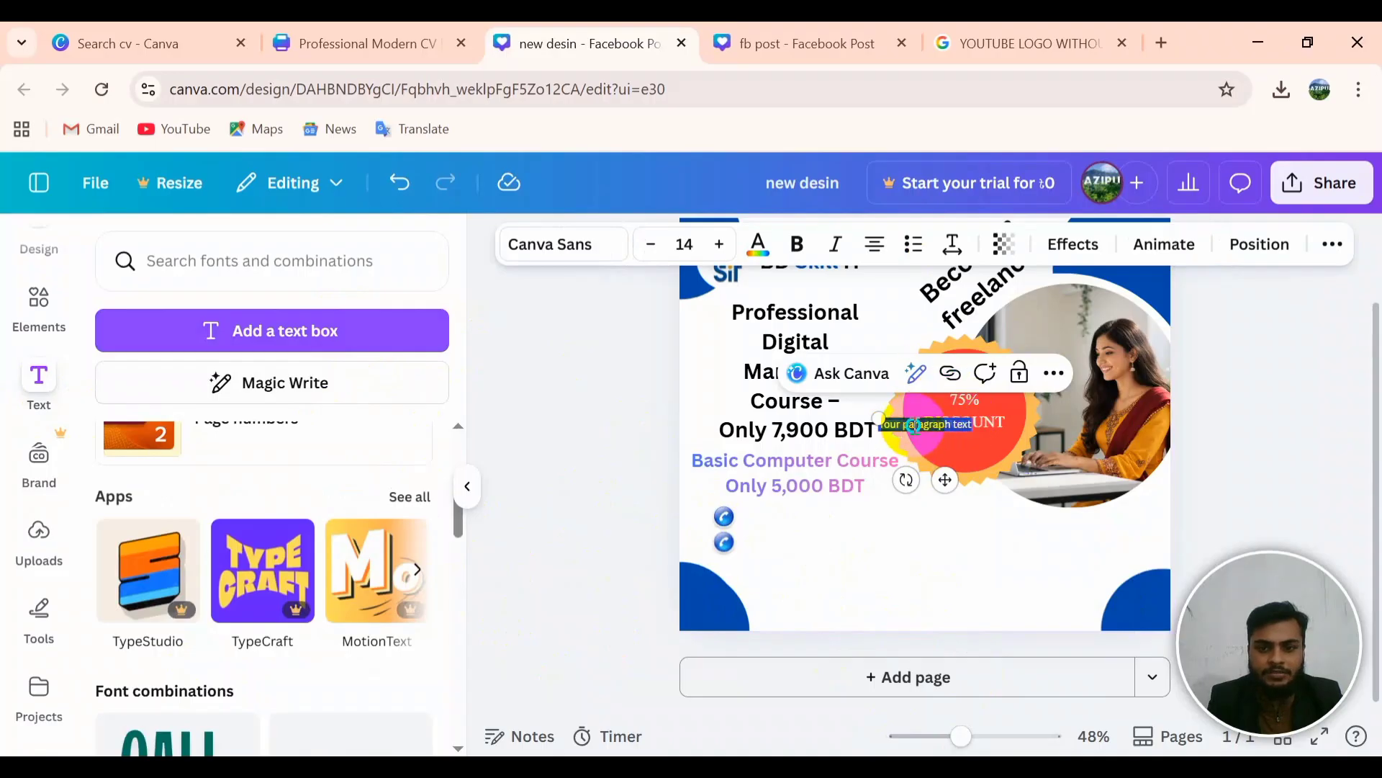
click(1018, 571)
drag(931, 430, 787, 515)
double_click(828, 522)
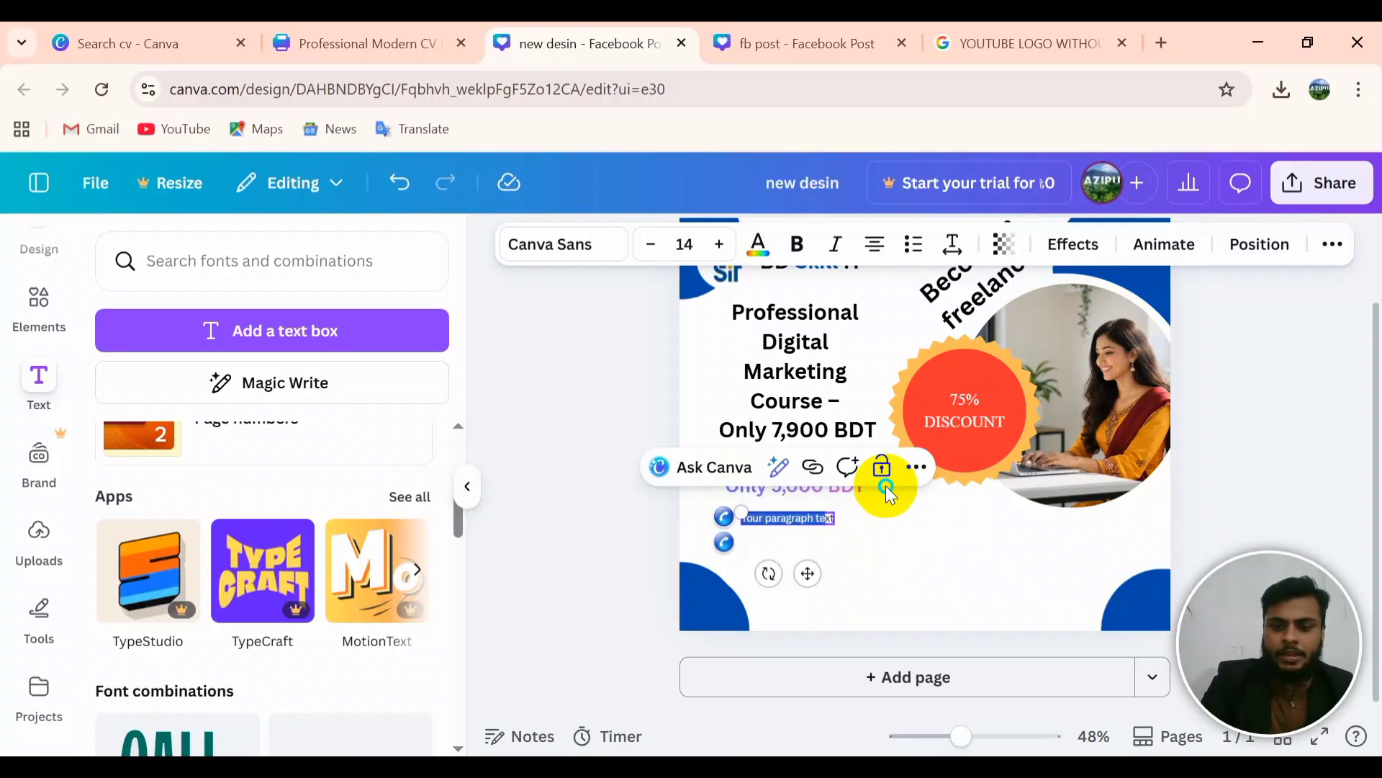
key(BackSpace)
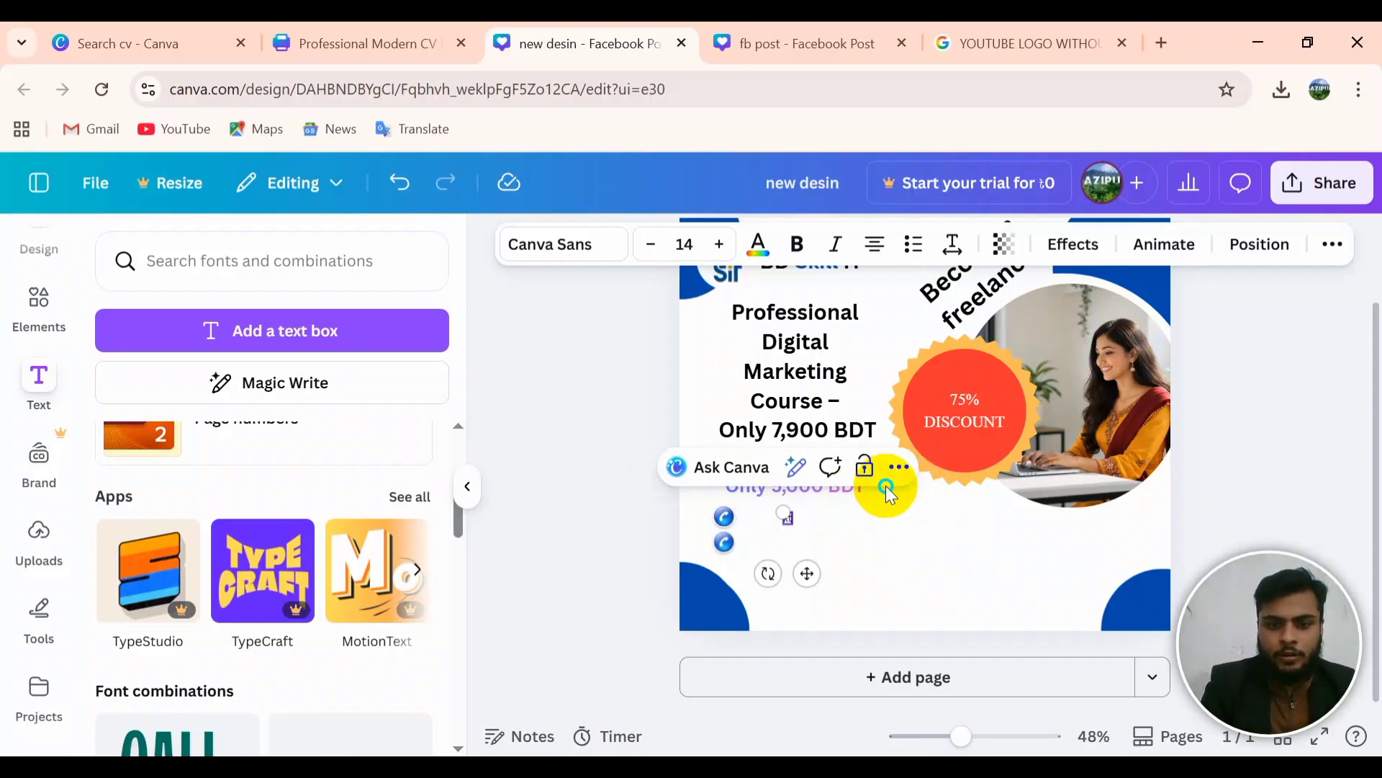
click(891, 494)
click(891, 494)
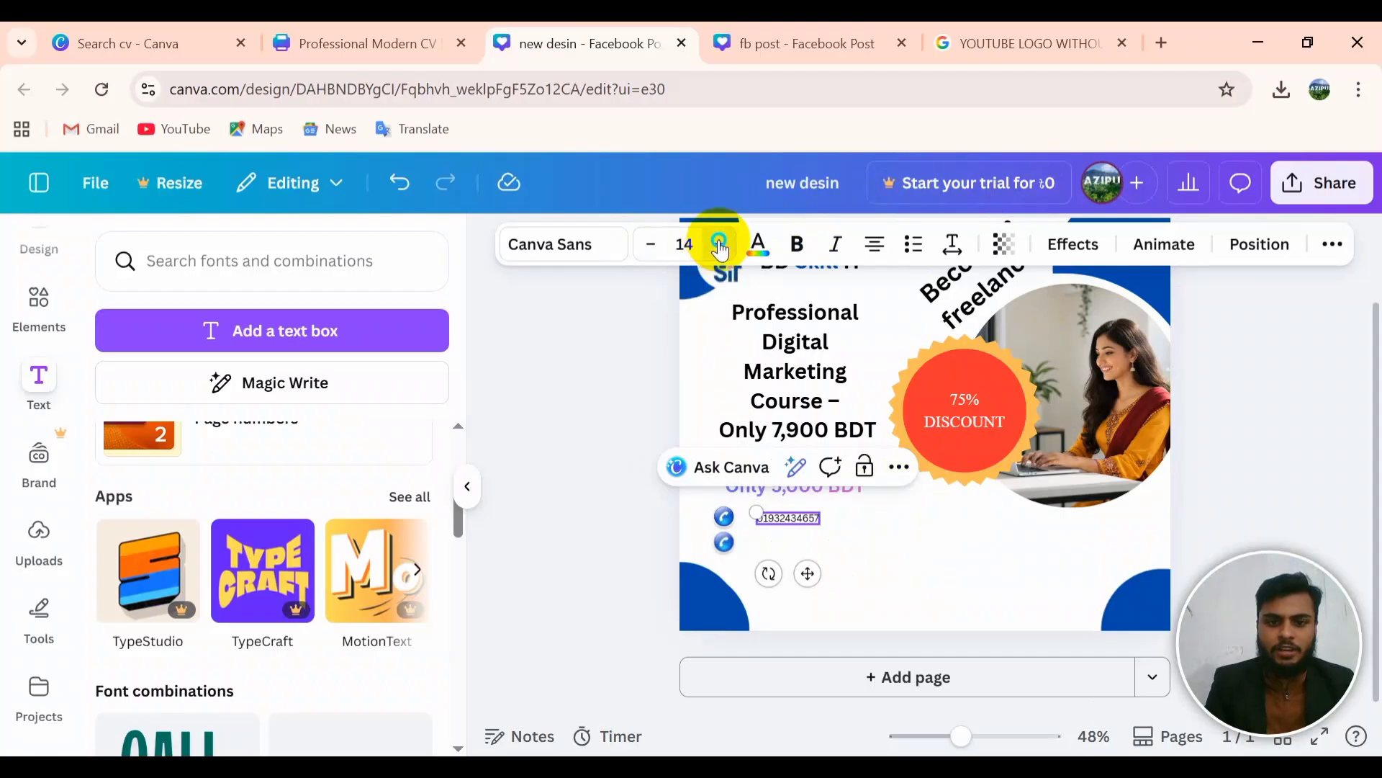
Step: Make the phone-number text bold at font size 21
click(781, 618)
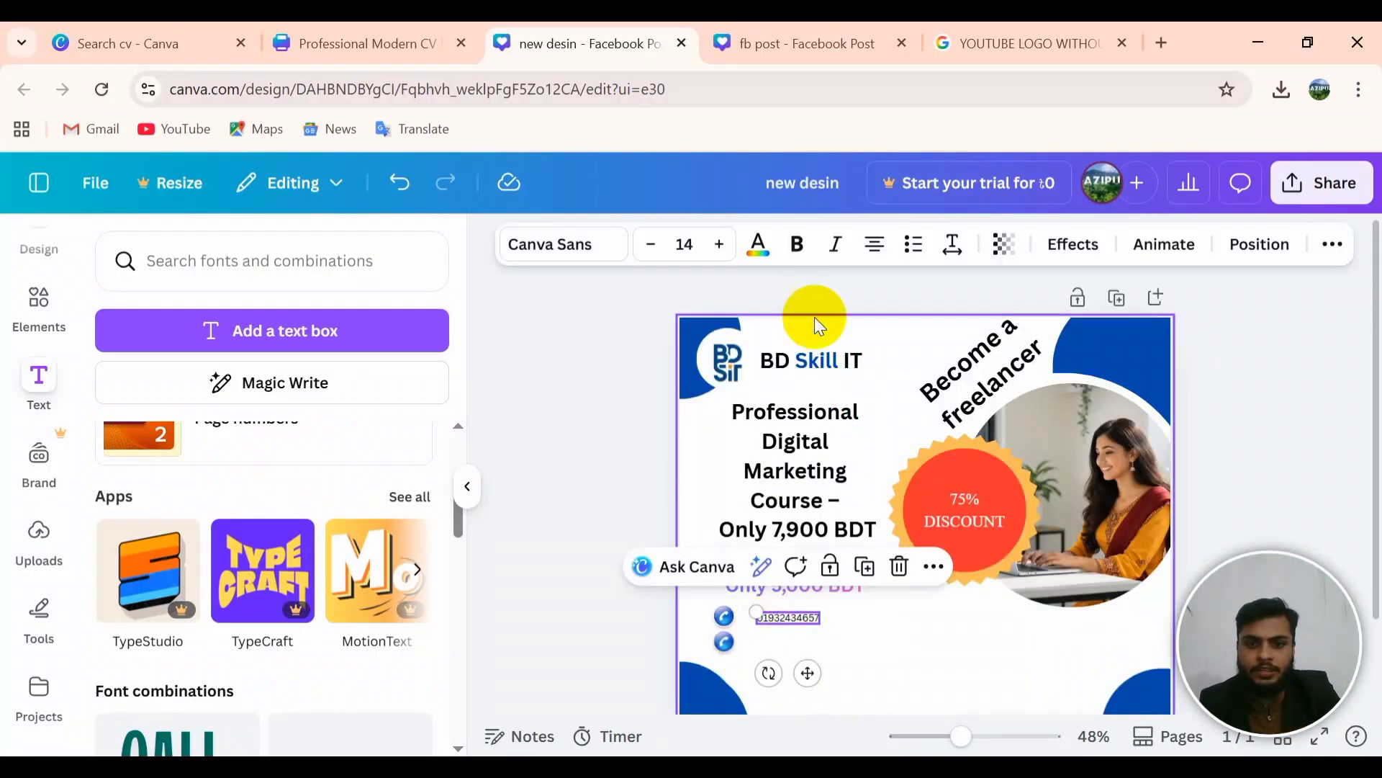
click(720, 245)
click(720, 245)
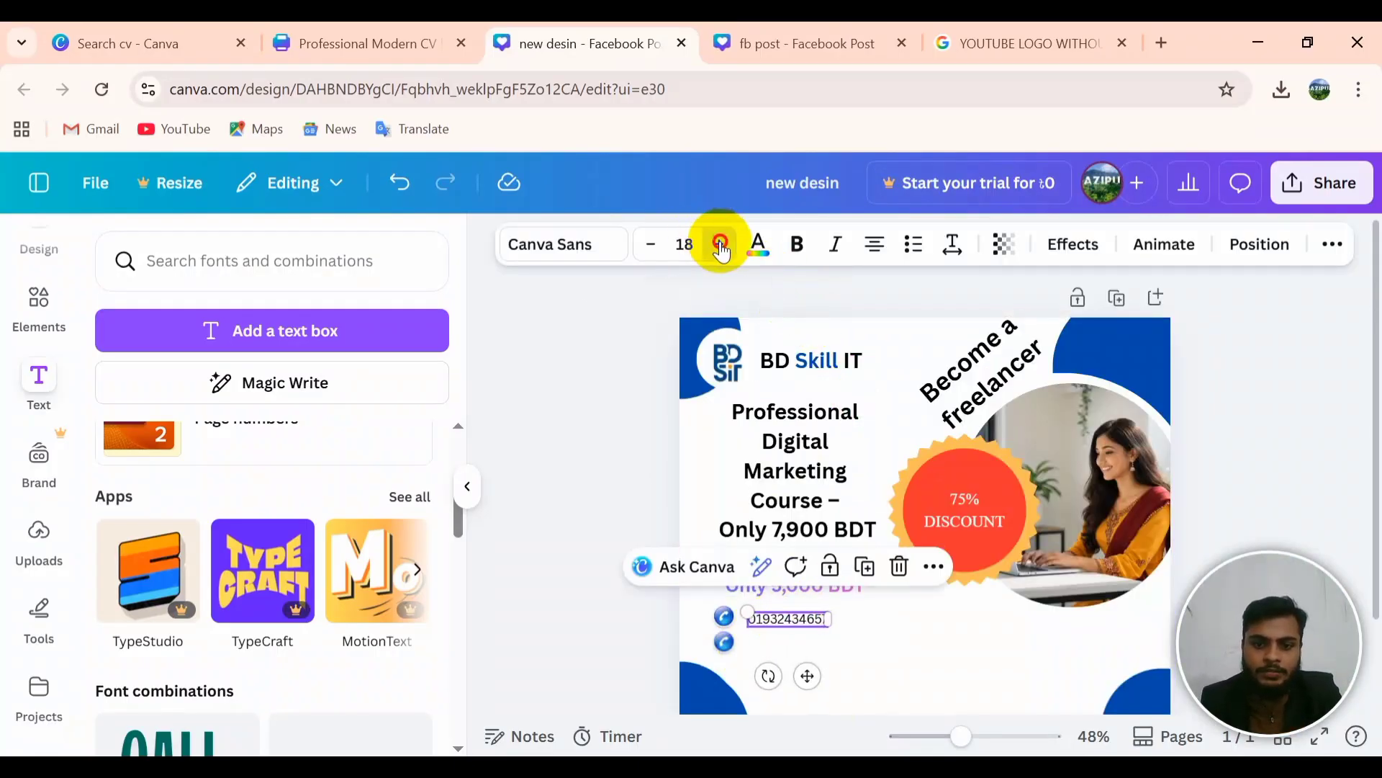
click(720, 245)
click(720, 245)
click(720, 245)
click(720, 245)
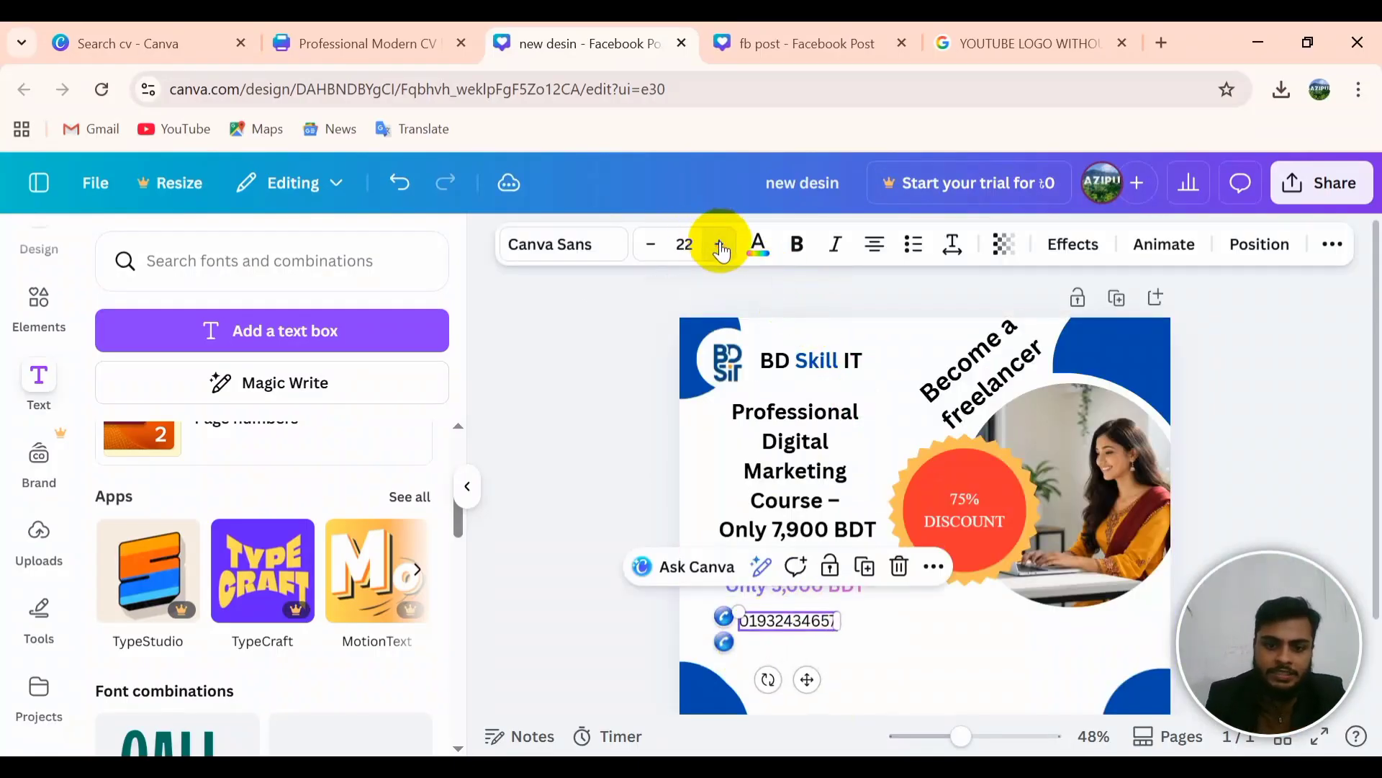
click(656, 245)
click(797, 244)
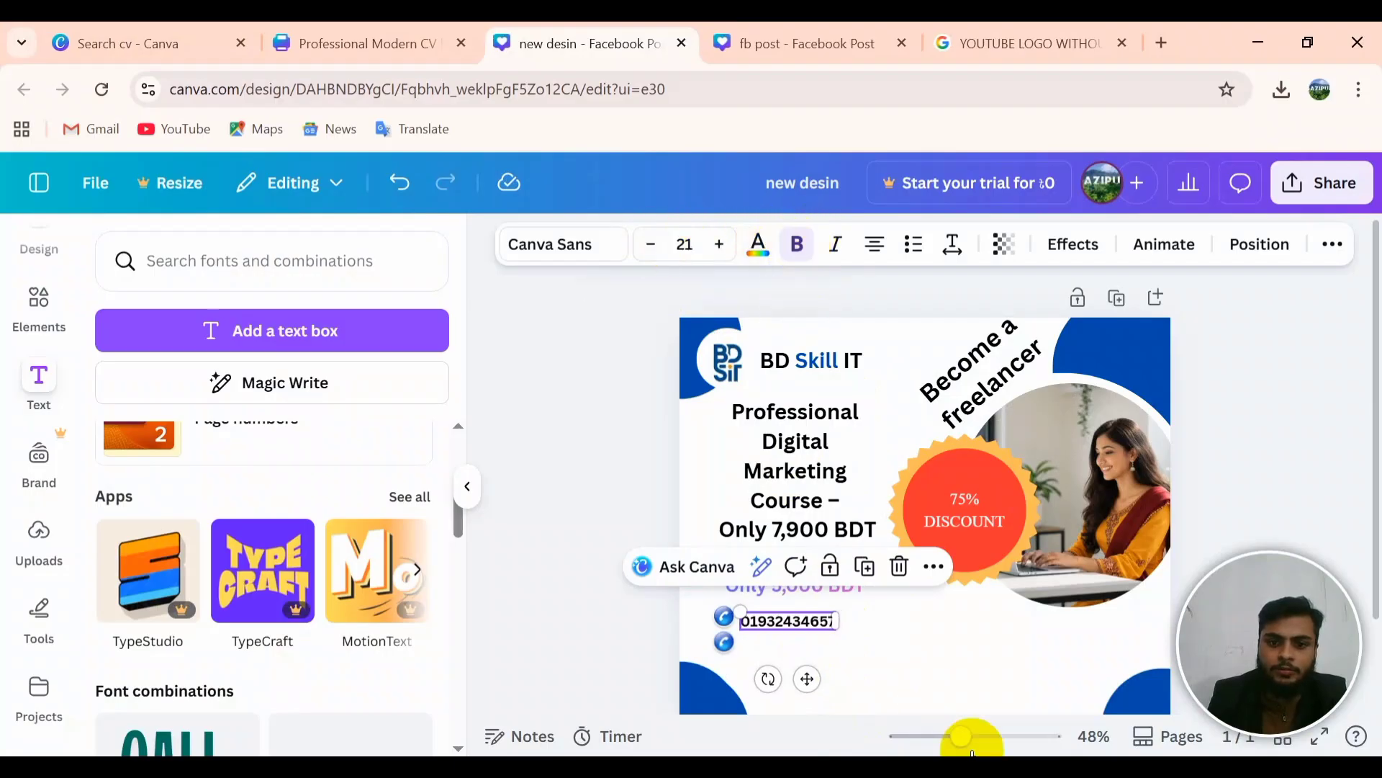
Step: Line up the first and second phone numbers beside their phone icons
click(797, 620)
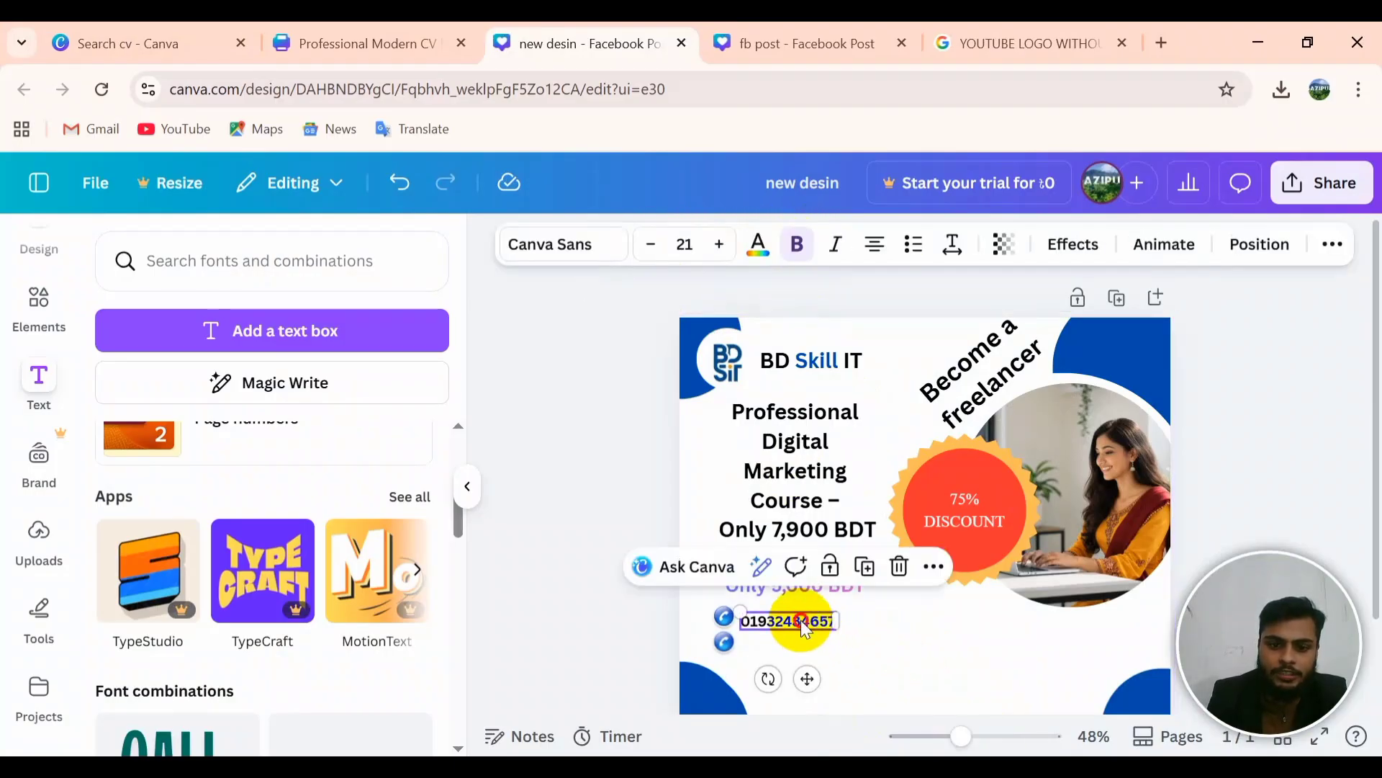
drag(803, 623, 800, 617)
click(883, 617)
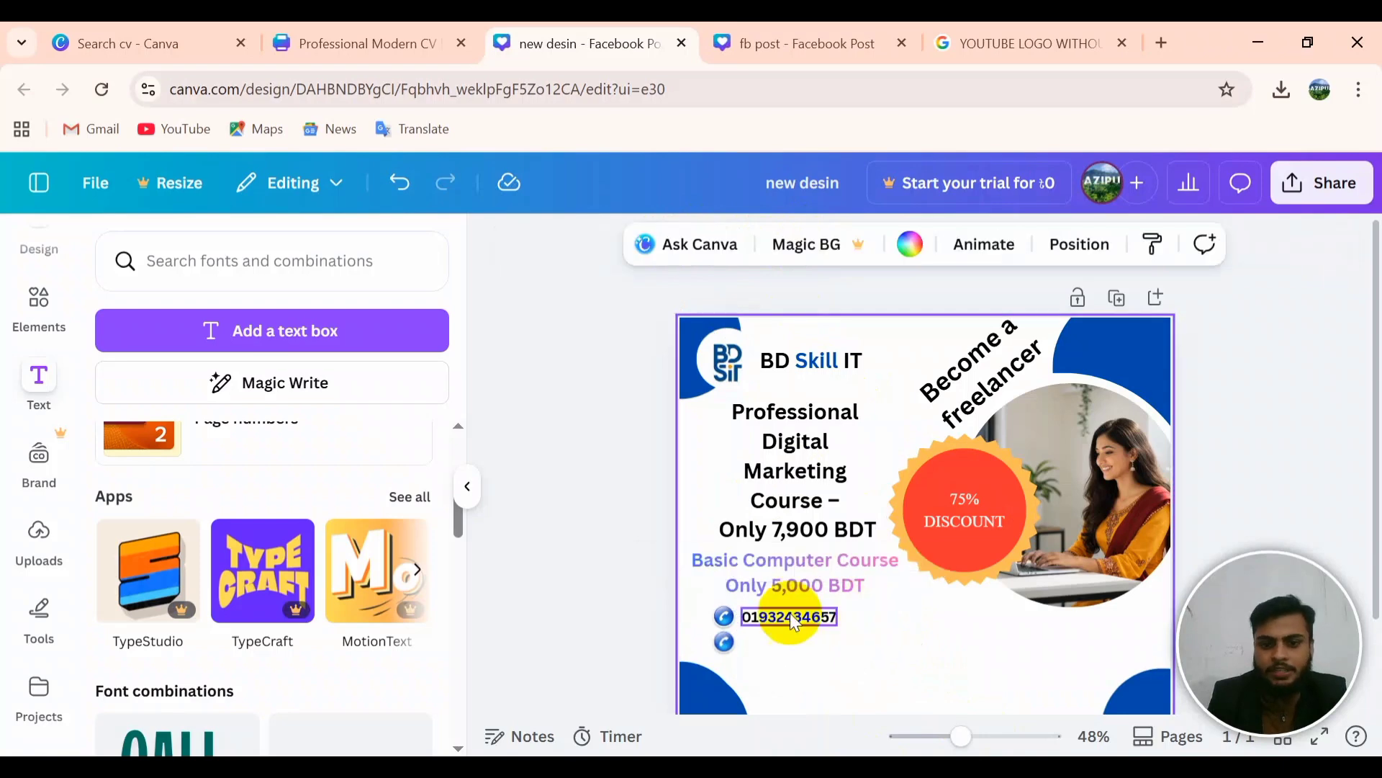
click(789, 615)
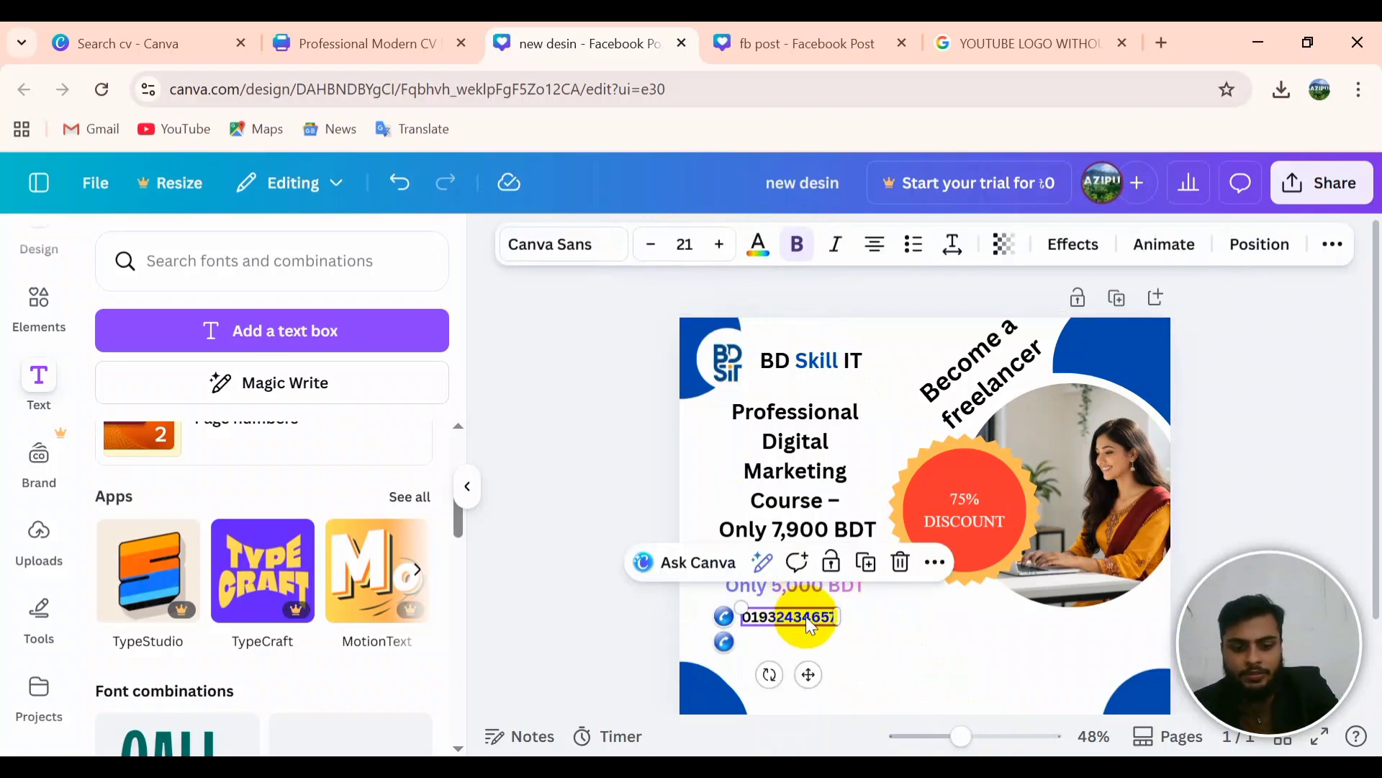
click(779, 640)
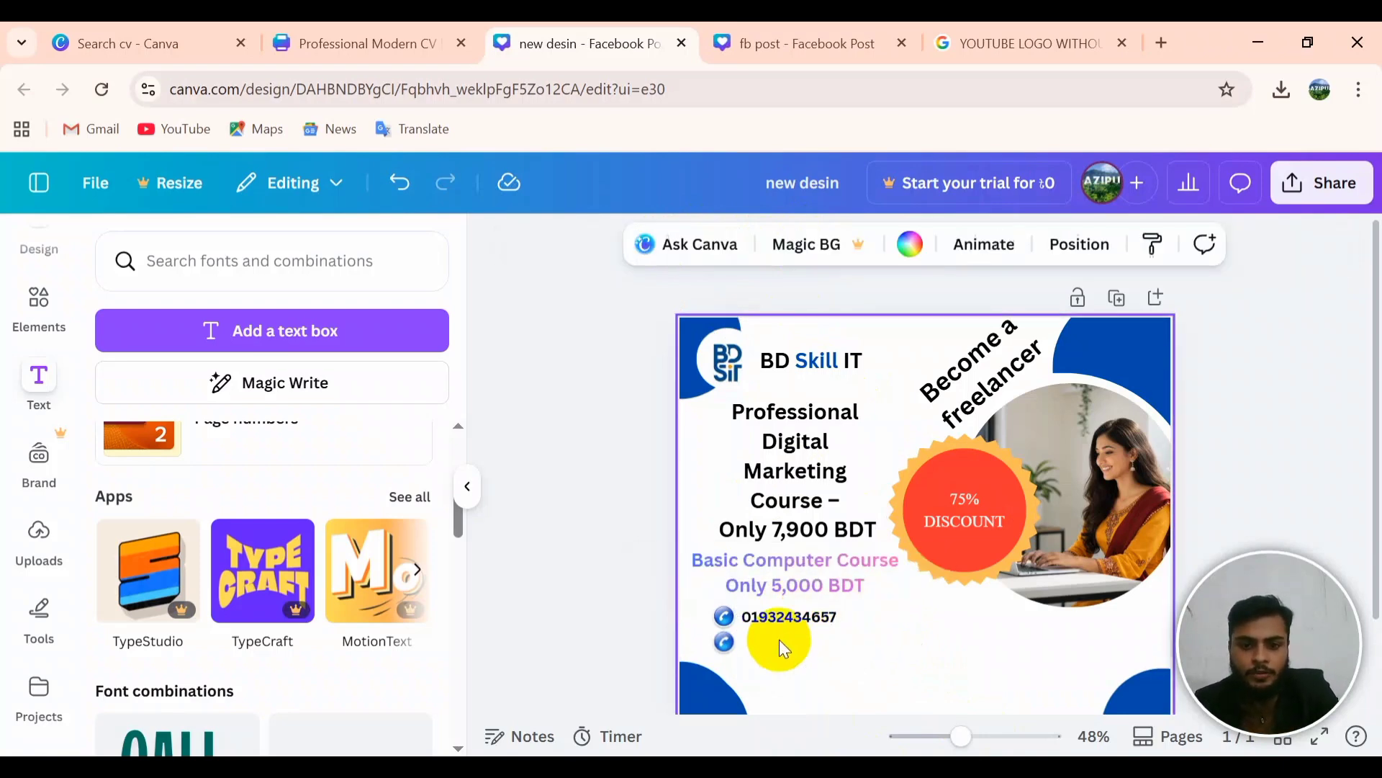
click(779, 638)
drag(794, 630, 810, 642)
click(895, 639)
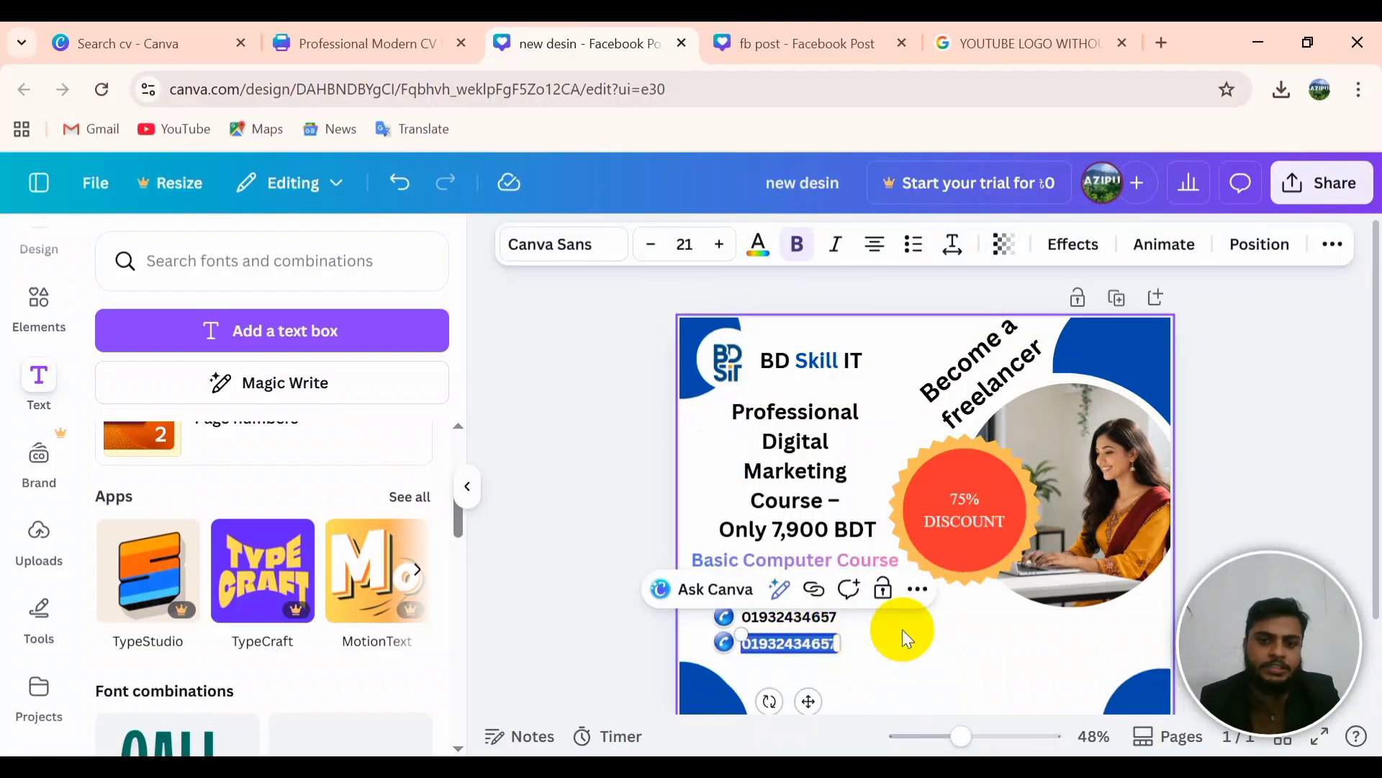
click(1096, 671)
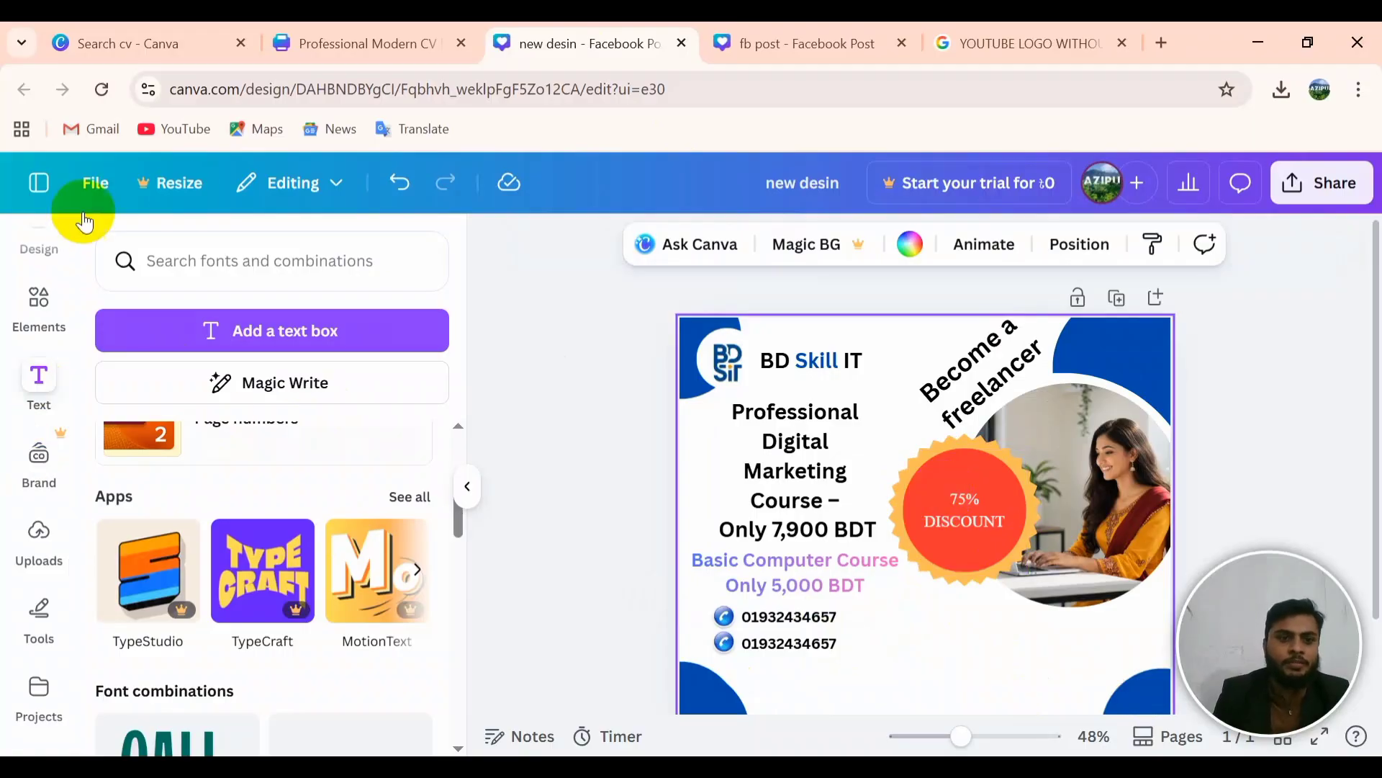
Step: Add the envelope graphic from Uploads and move it toward the phone icons
scroll(278, 574, up, 4)
scroll(278, 569, down, 3)
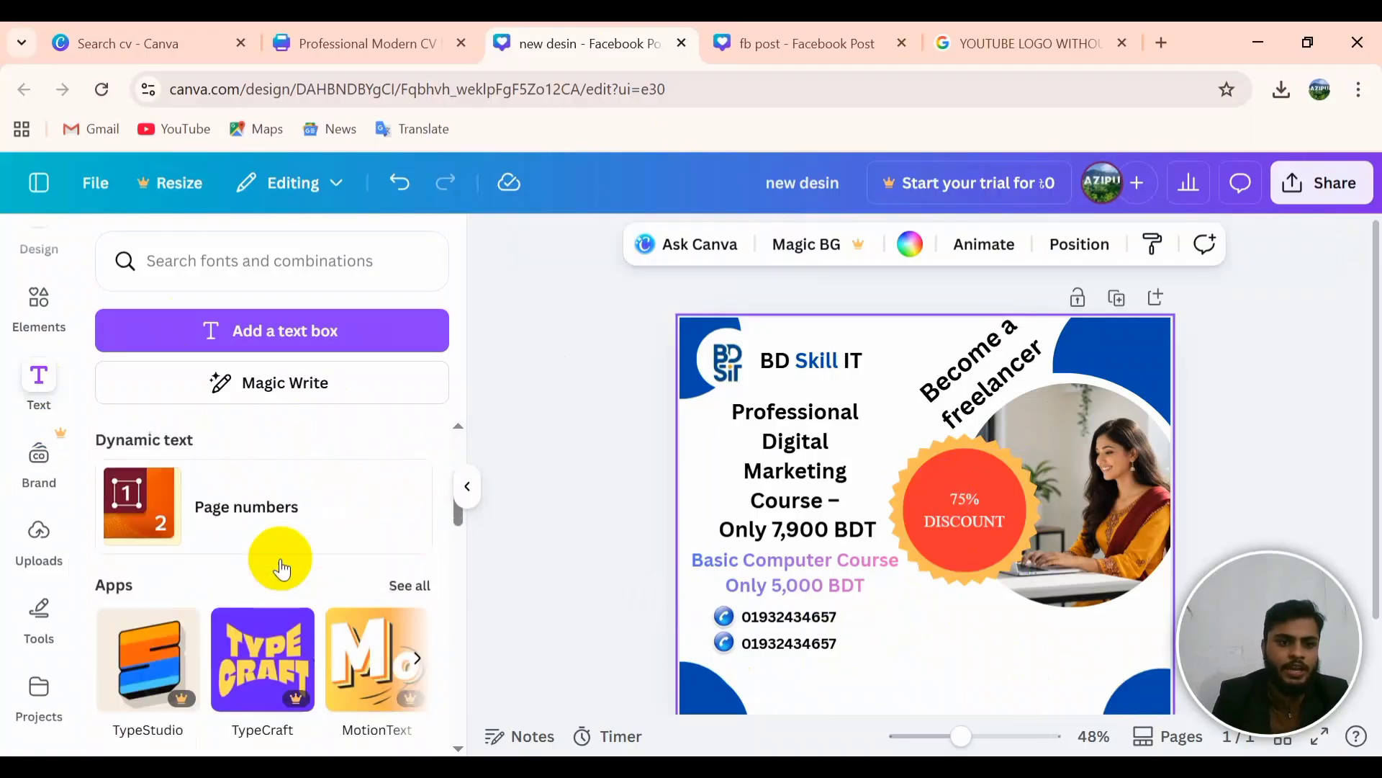
scroll(278, 569, up, 2)
click(45, 544)
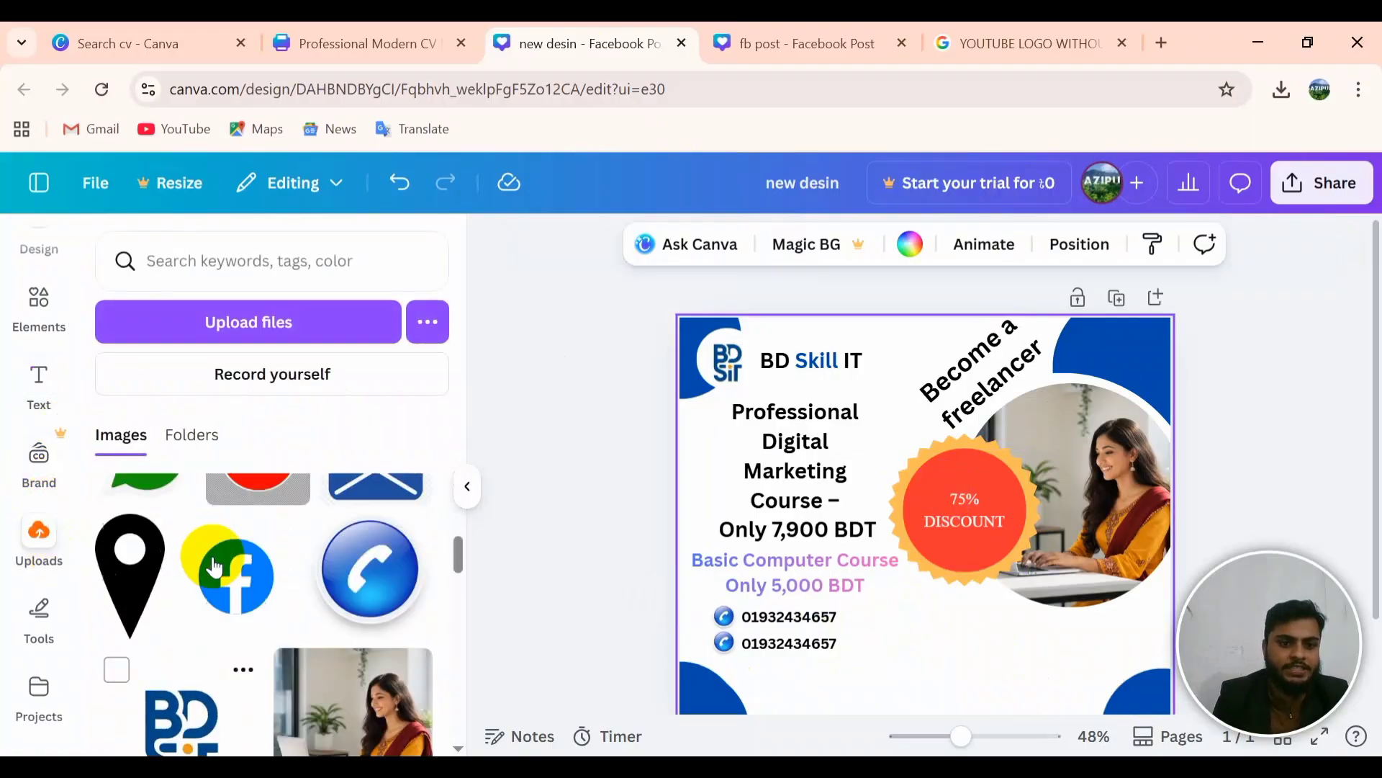
click(375, 497)
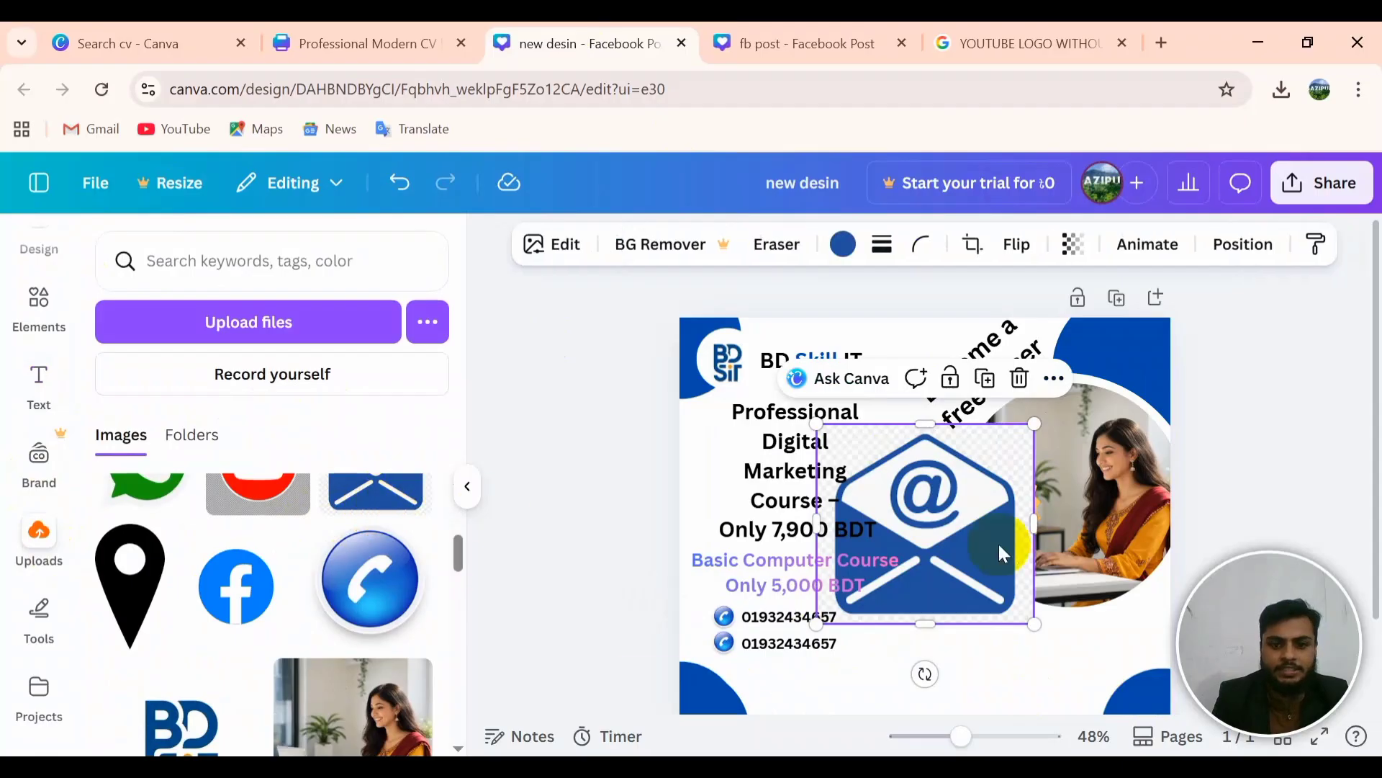
drag(936, 554, 1112, 605)
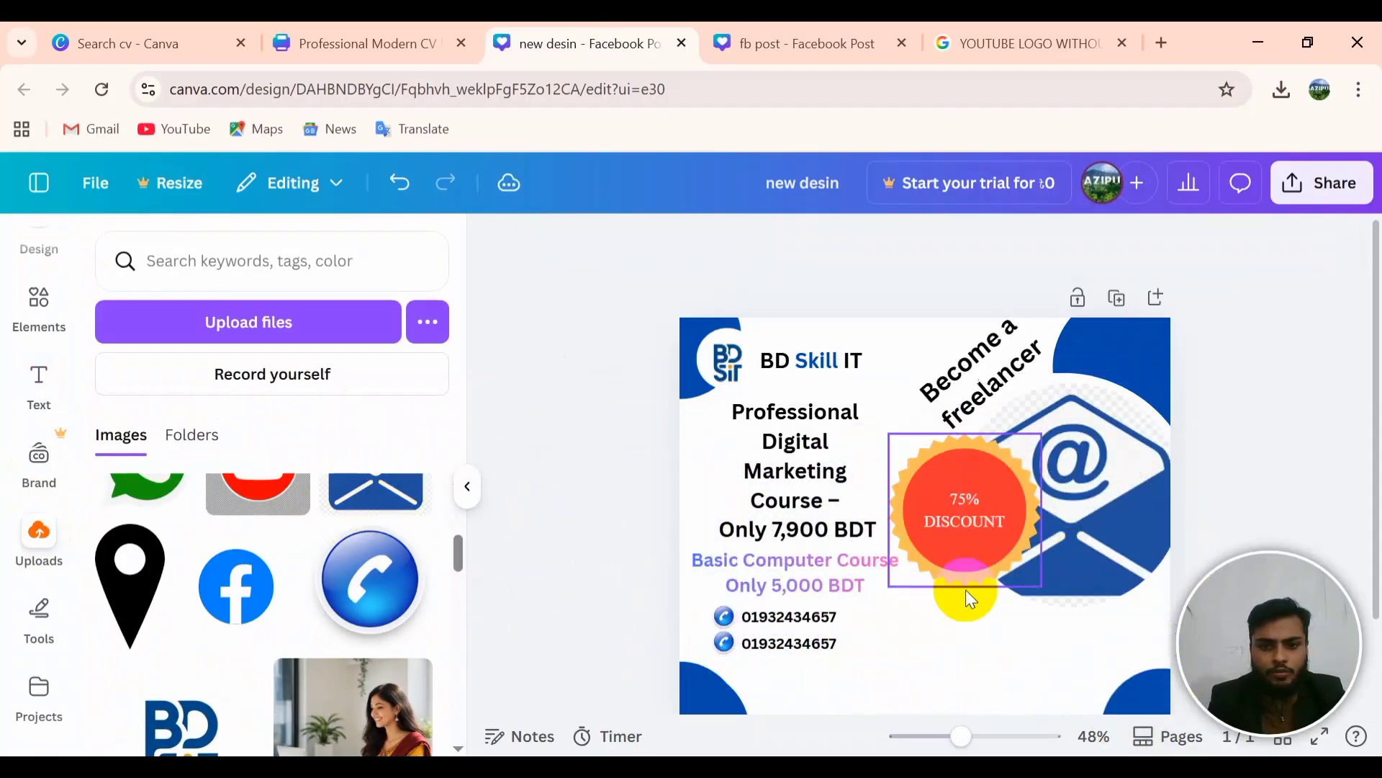
click(722, 643)
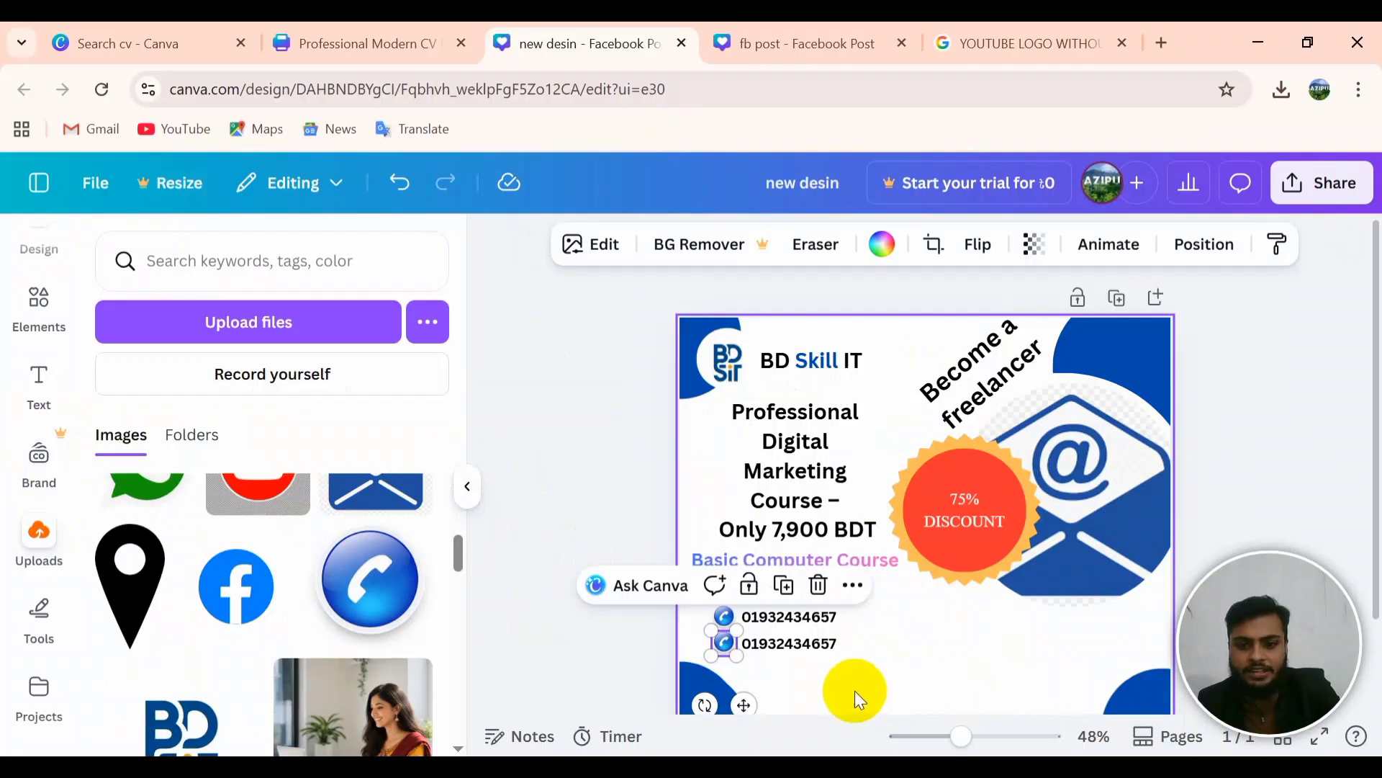
click(855, 691)
click(724, 643)
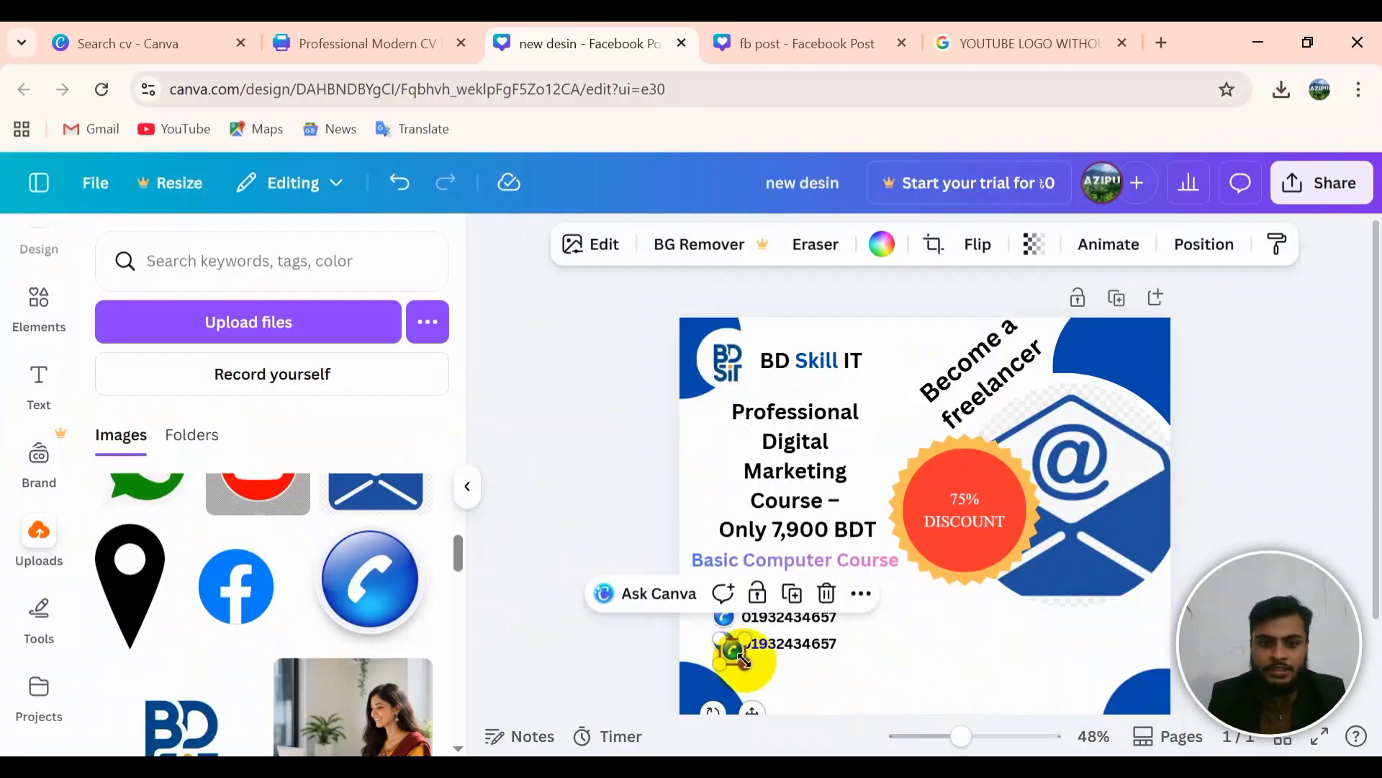
drag(731, 655, 916, 658)
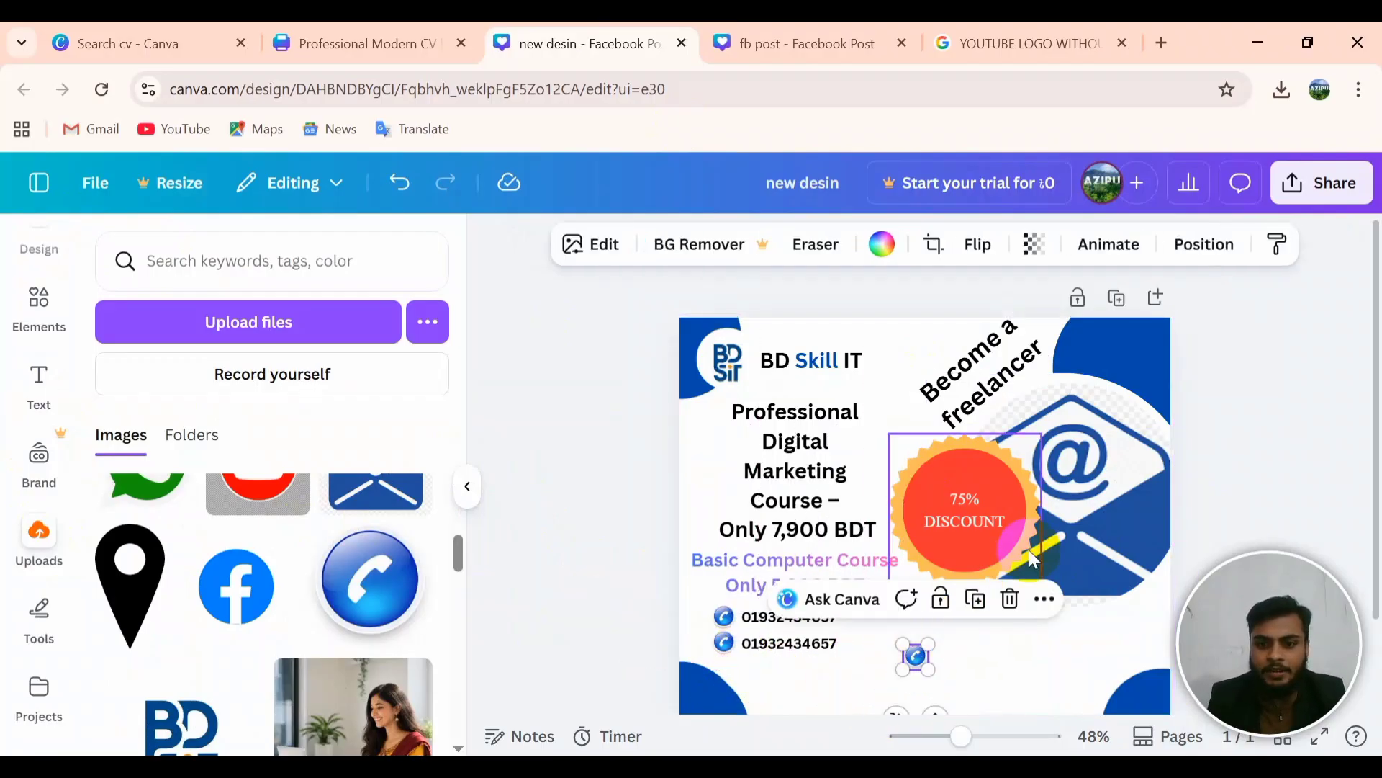
drag(1087, 482, 915, 658)
Step: Try resizing the icons, then undo the misplacements with Ctrl+Z
click(915, 657)
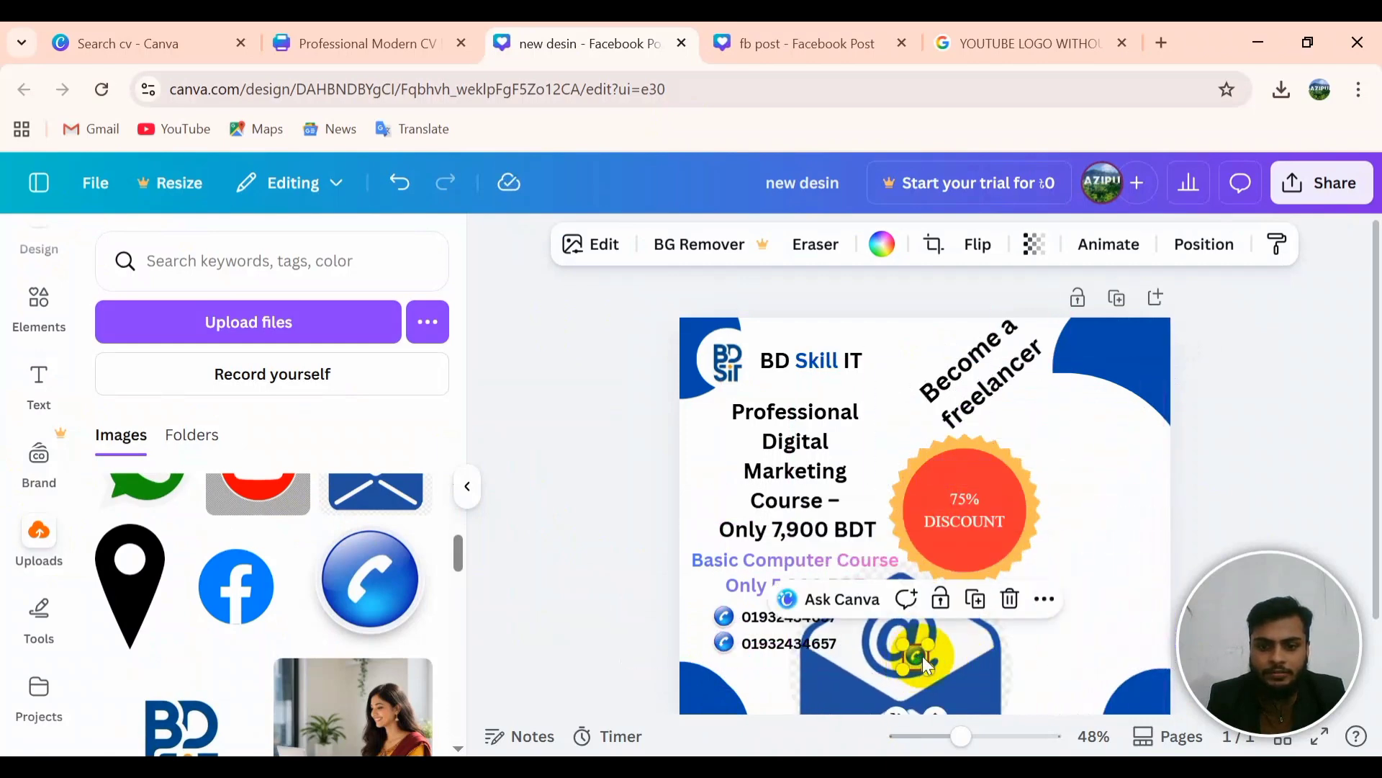
click(928, 667)
click(919, 645)
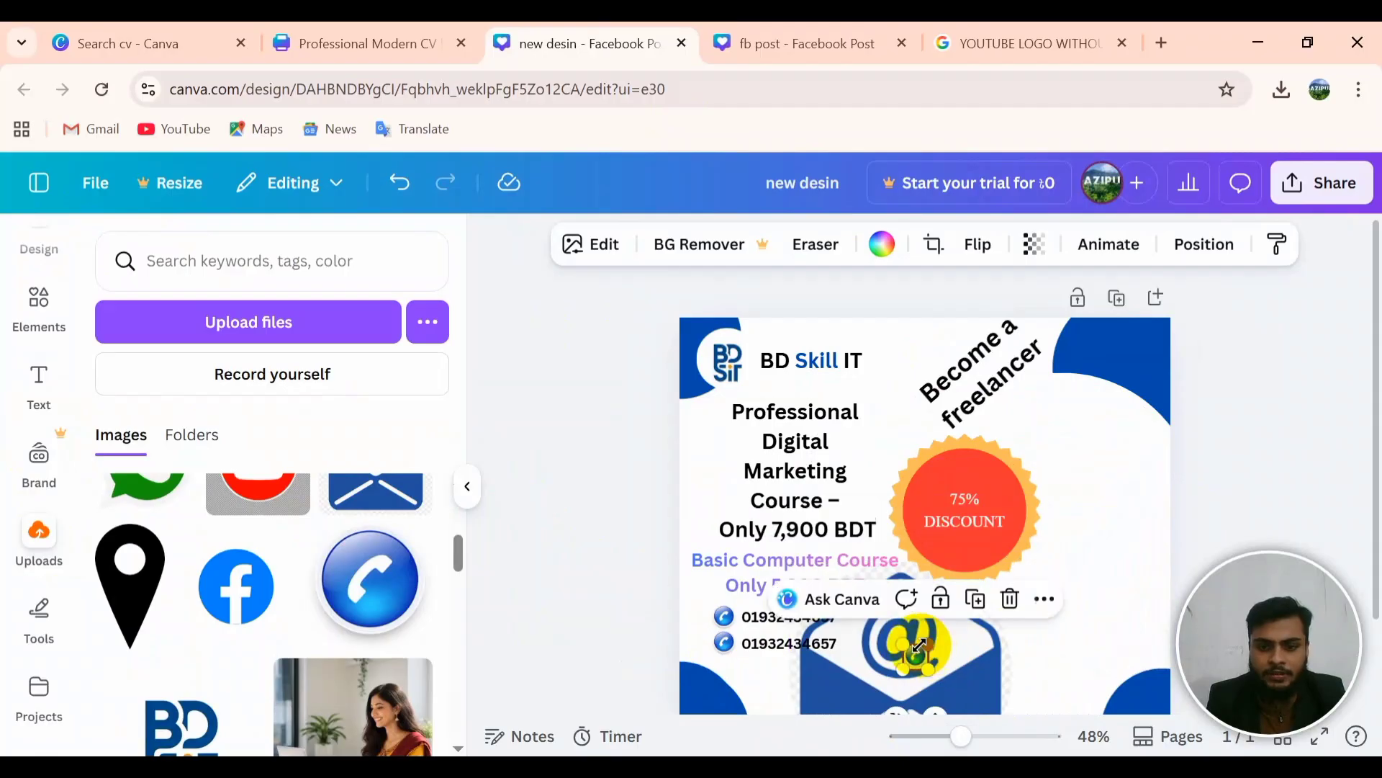
drag(929, 667, 1102, 602)
click(992, 653)
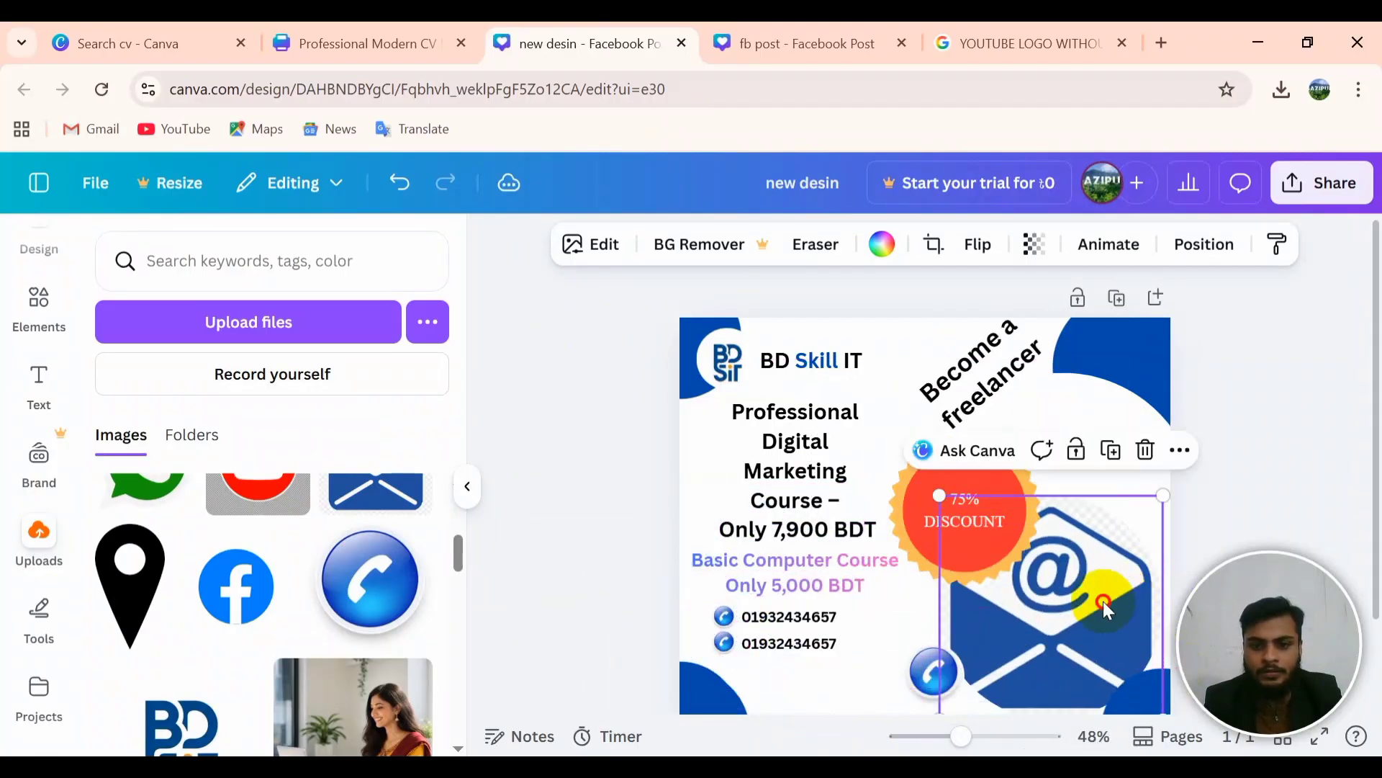
right_click(1102, 601)
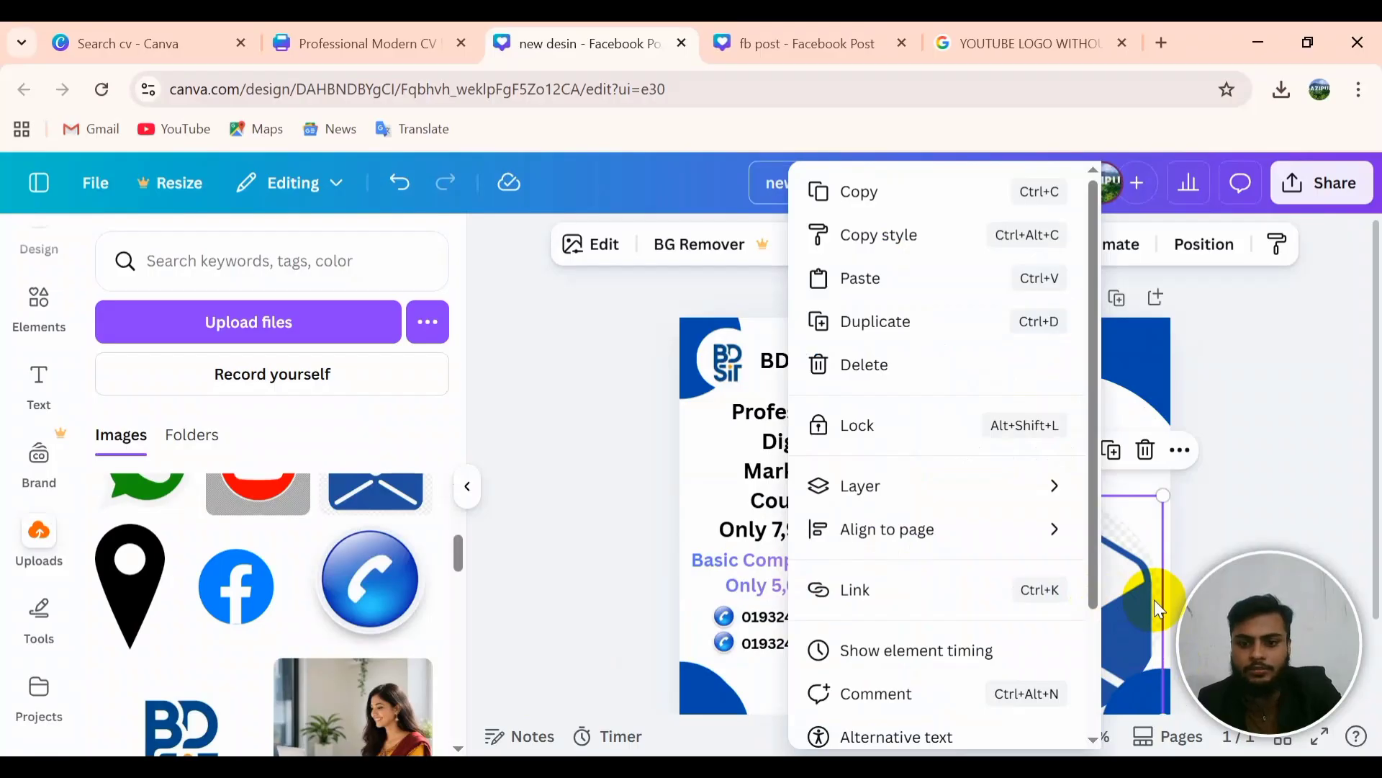
key(Escape)
key(ctrl+z)
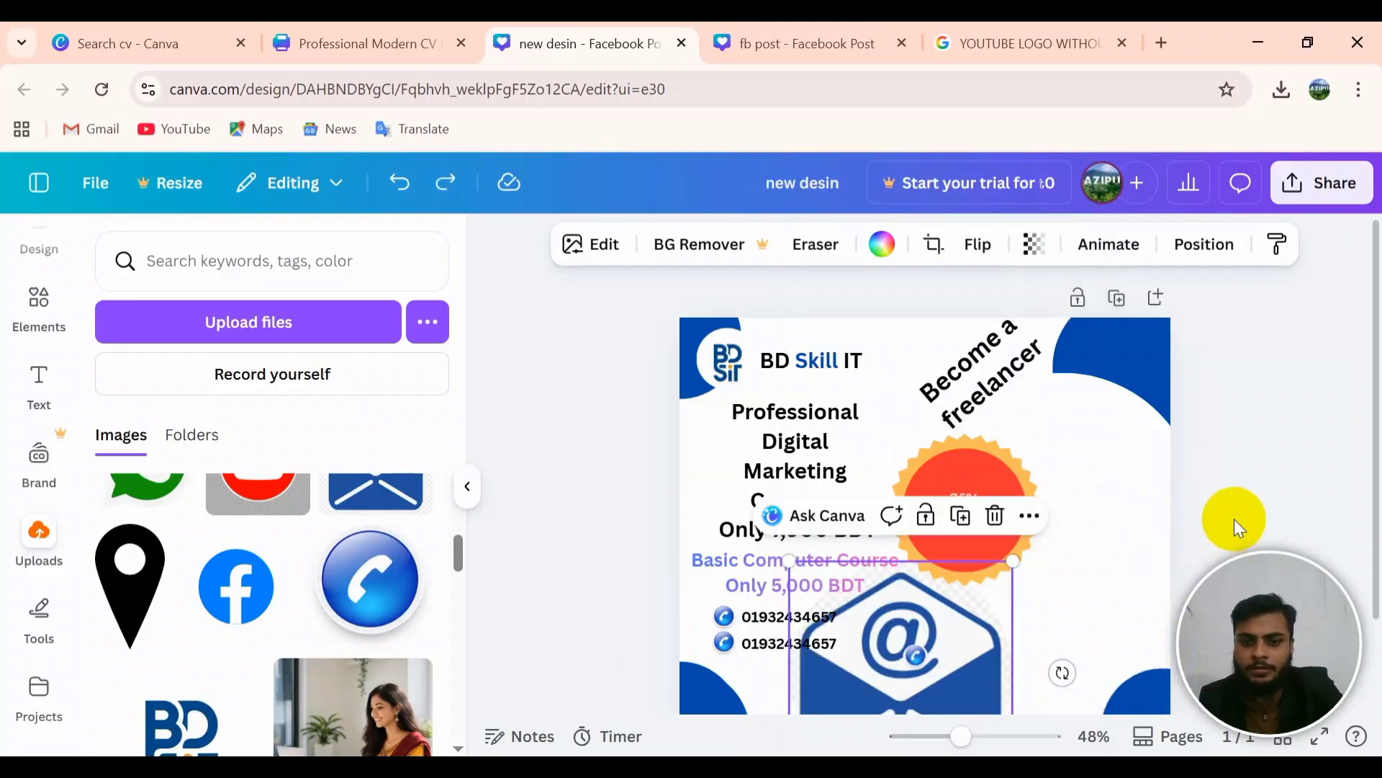
key(ctrl+z)
key(ctrl+z)
key(ctrl+z)
key(ctrl+z)
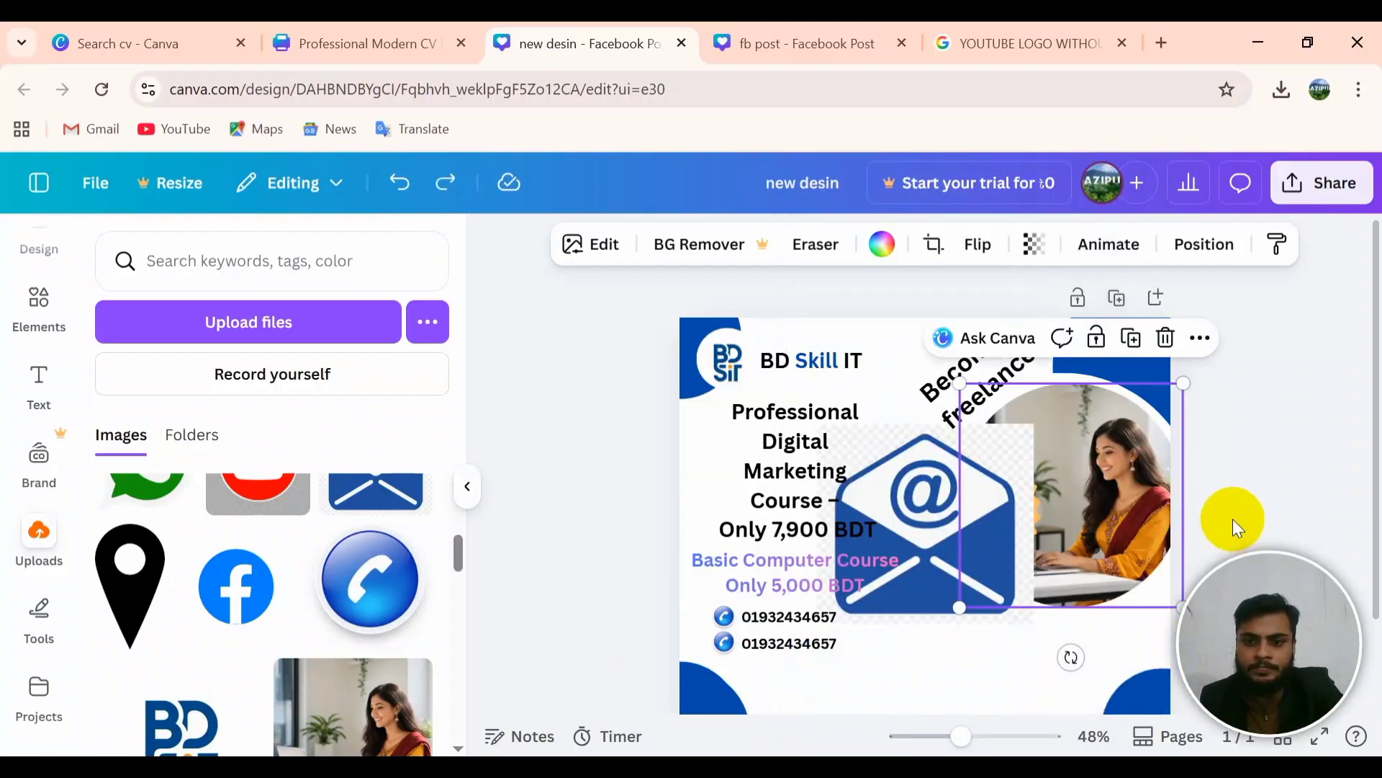
Step: Move the 37 px envelope icon to the lower left beneath the phone lines
drag(918, 533, 900, 655)
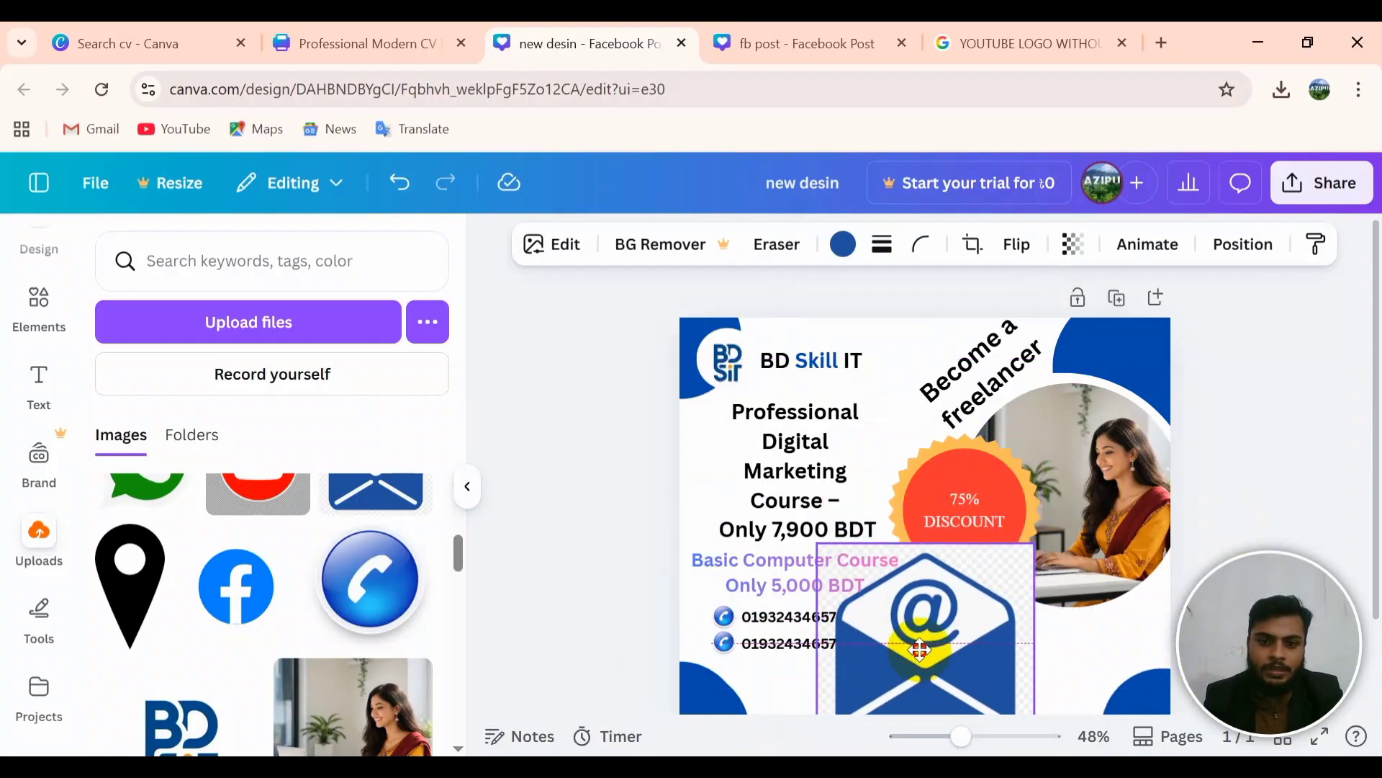
click(712, 646)
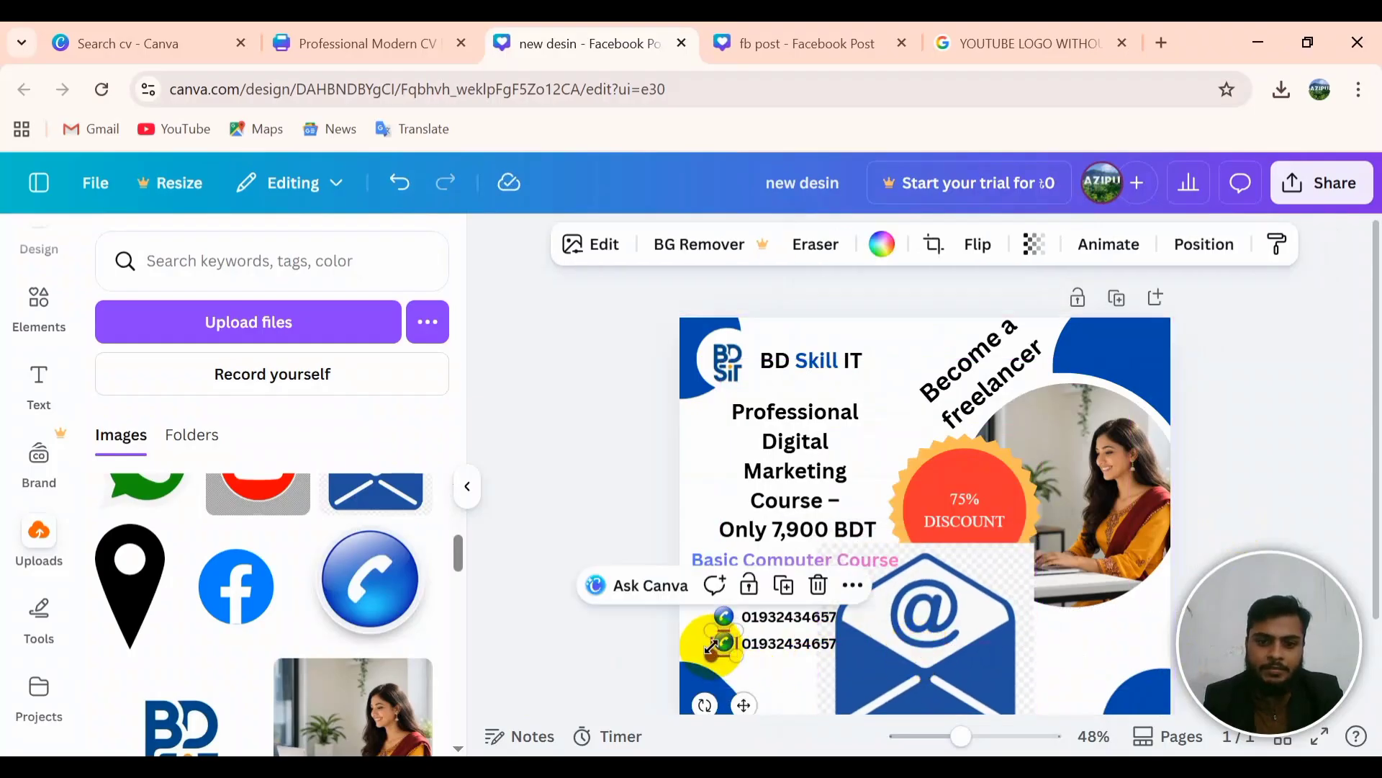
click(785, 683)
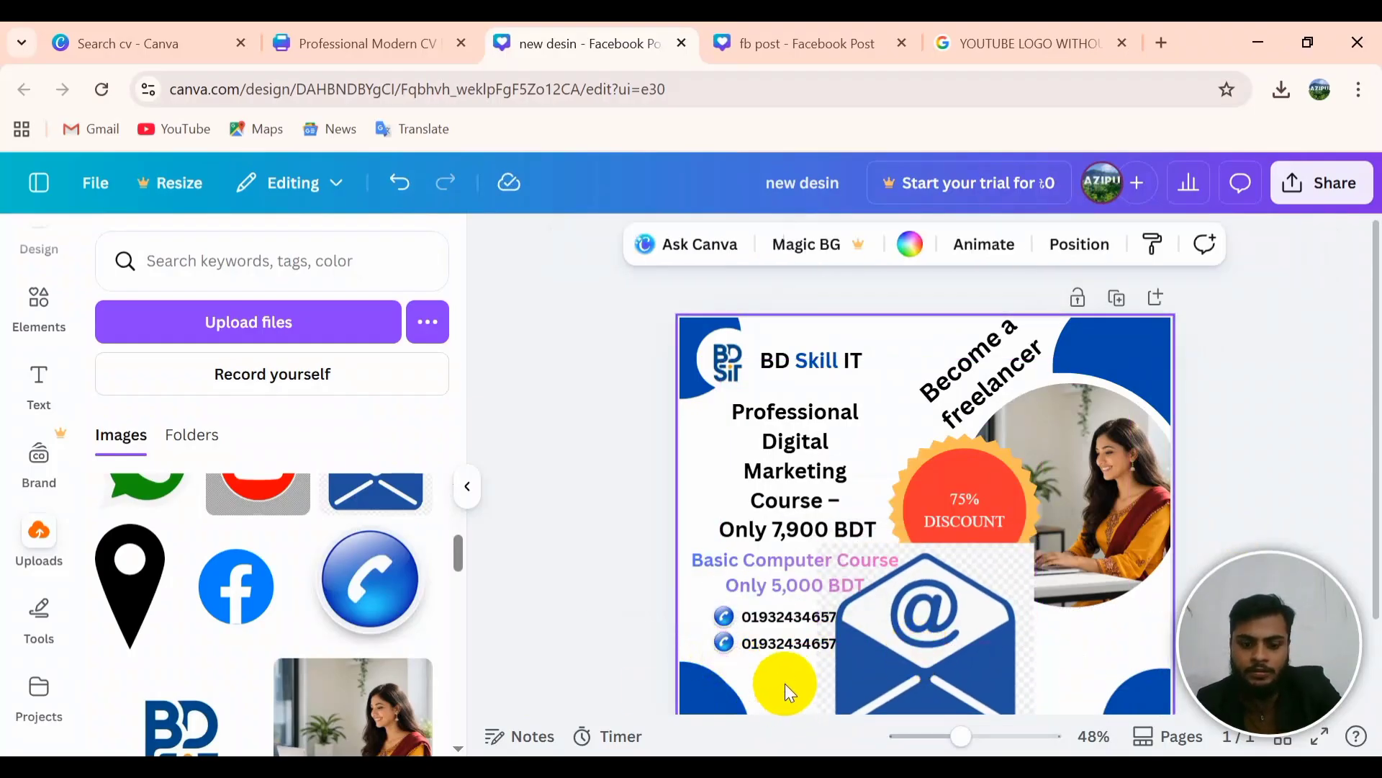
click(785, 686)
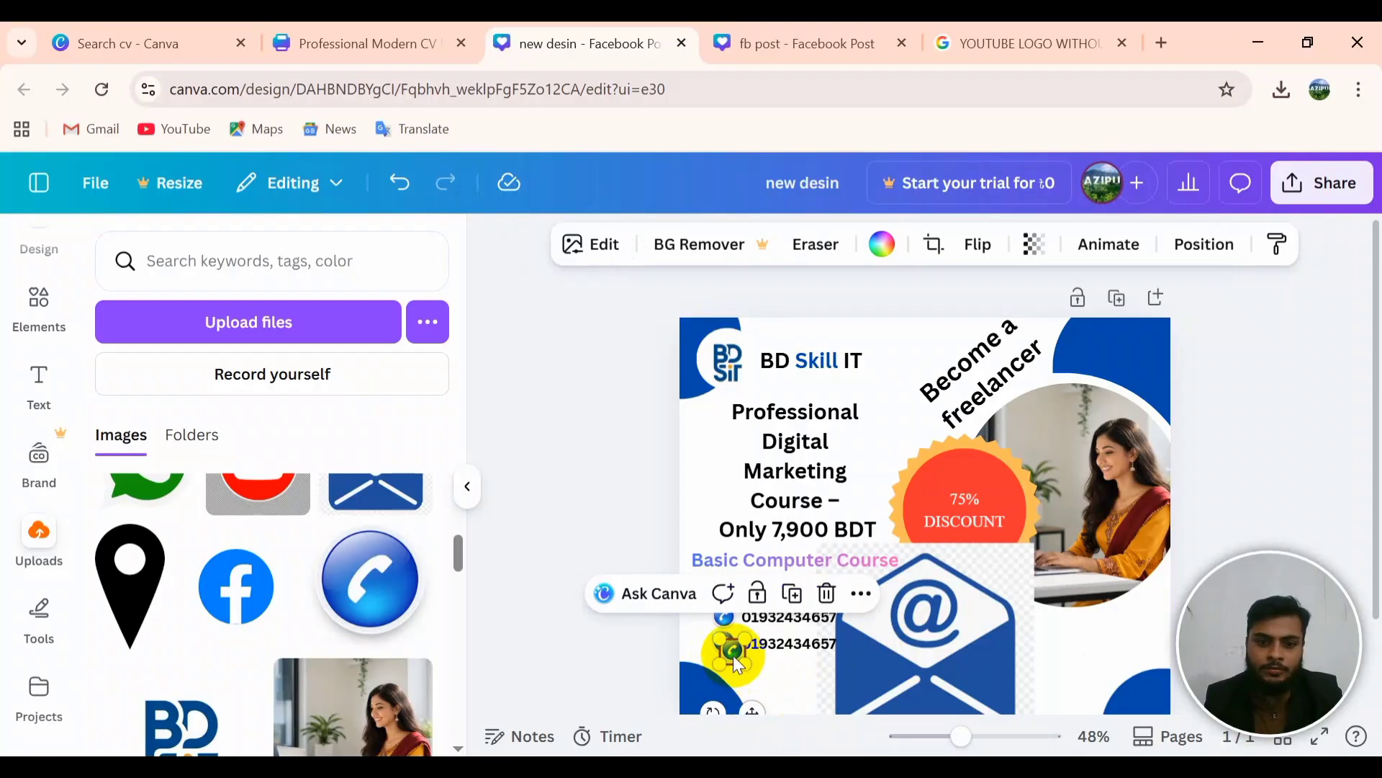
drag(938, 677, 724, 673)
Step: Drop the black location-pin icon, about 38 px, beneath the envelope icon
click(861, 620)
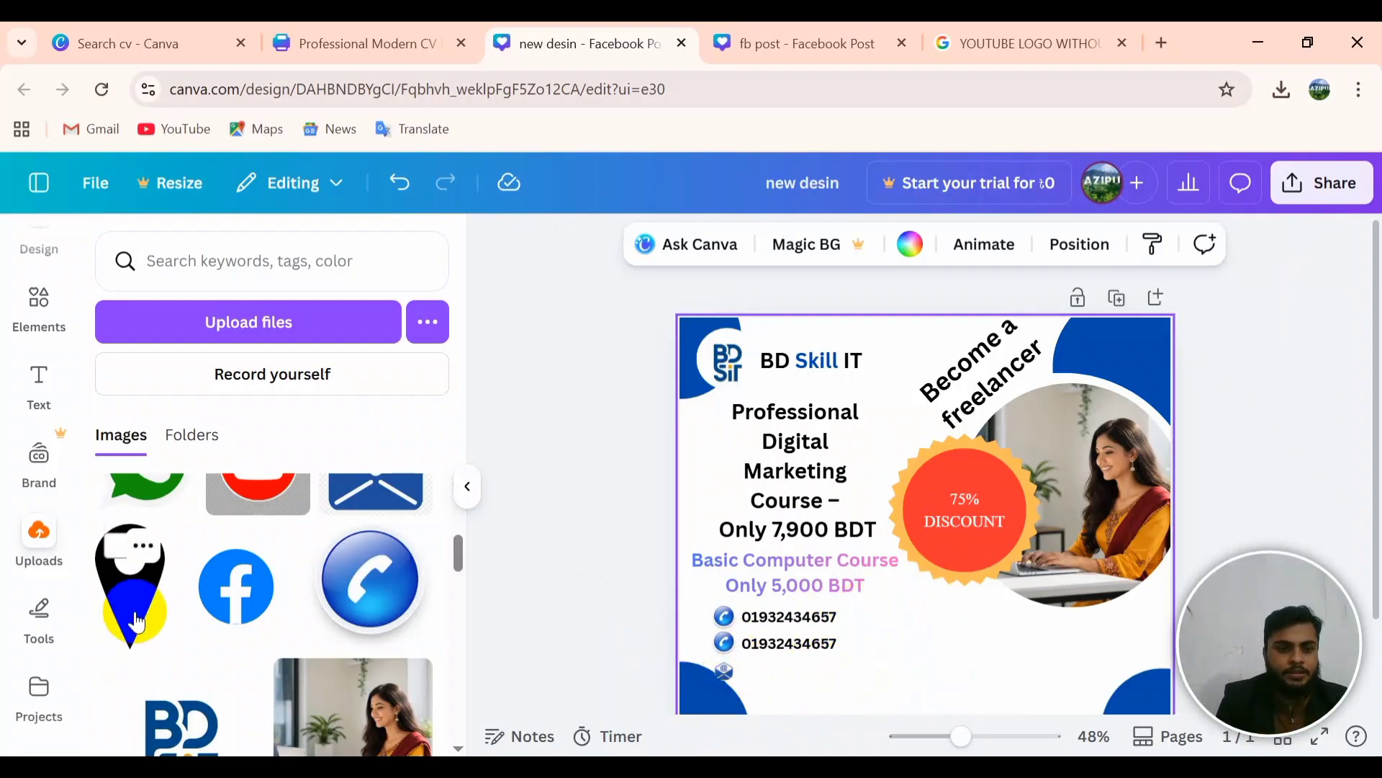
drag(140, 616, 694, 657)
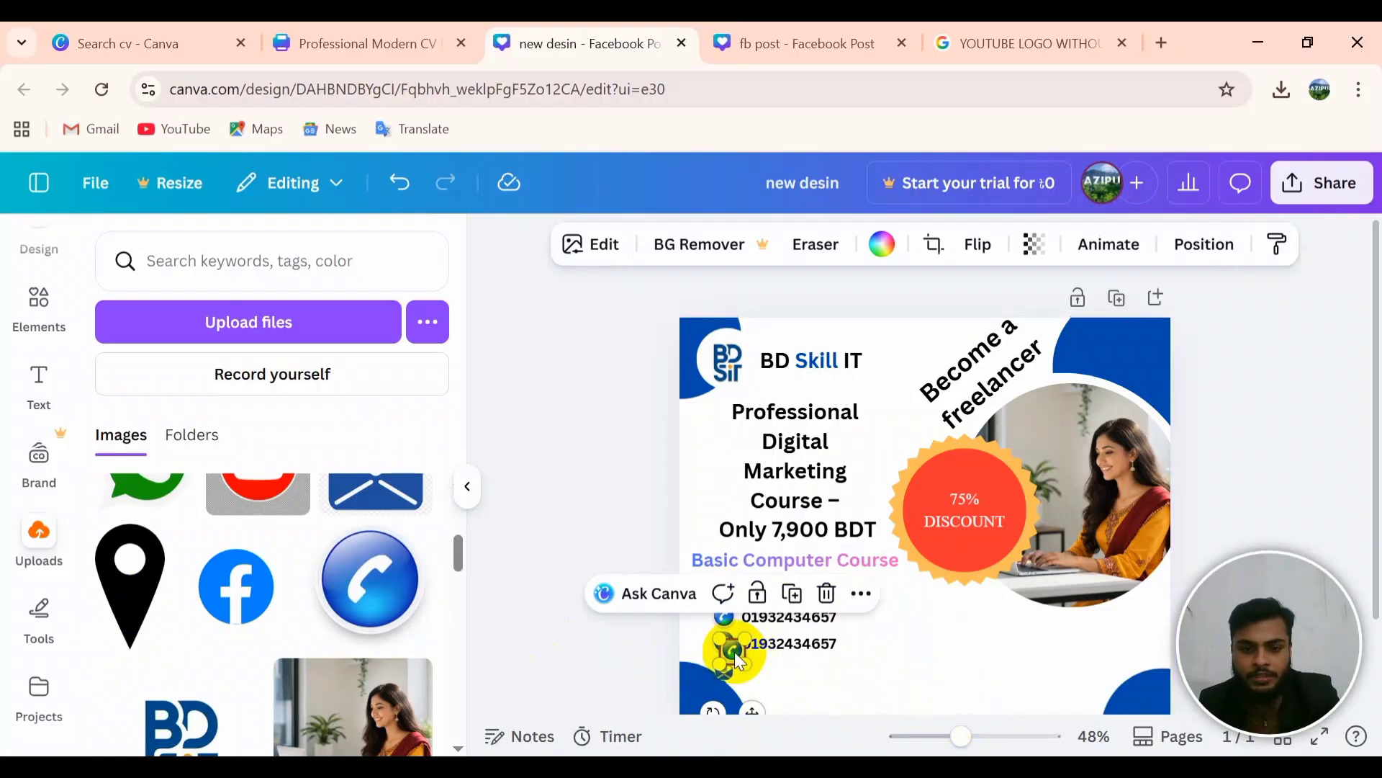
drag(734, 650, 860, 675)
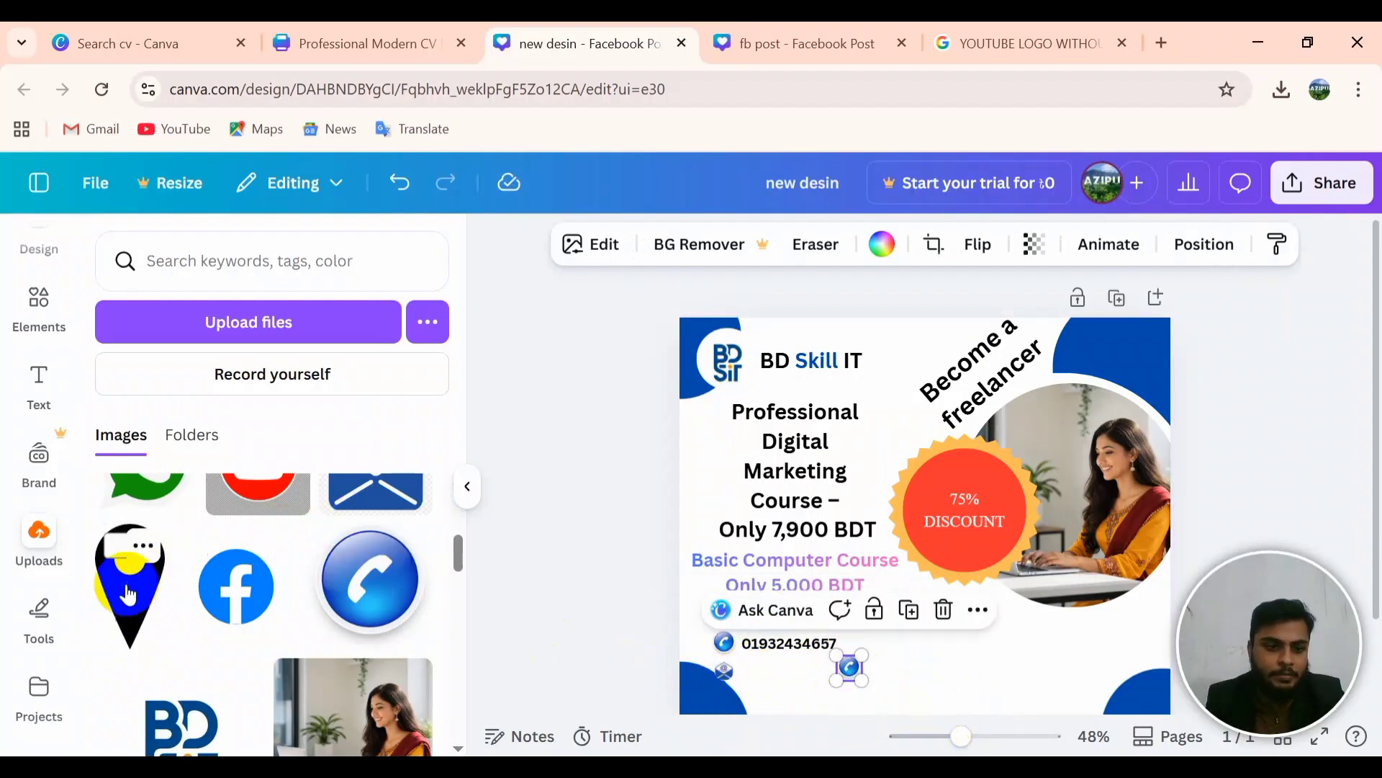
drag(130, 585, 725, 696)
Step: Duplicate the second phone-number line below it and replace the number with the contact e-mail address
click(818, 706)
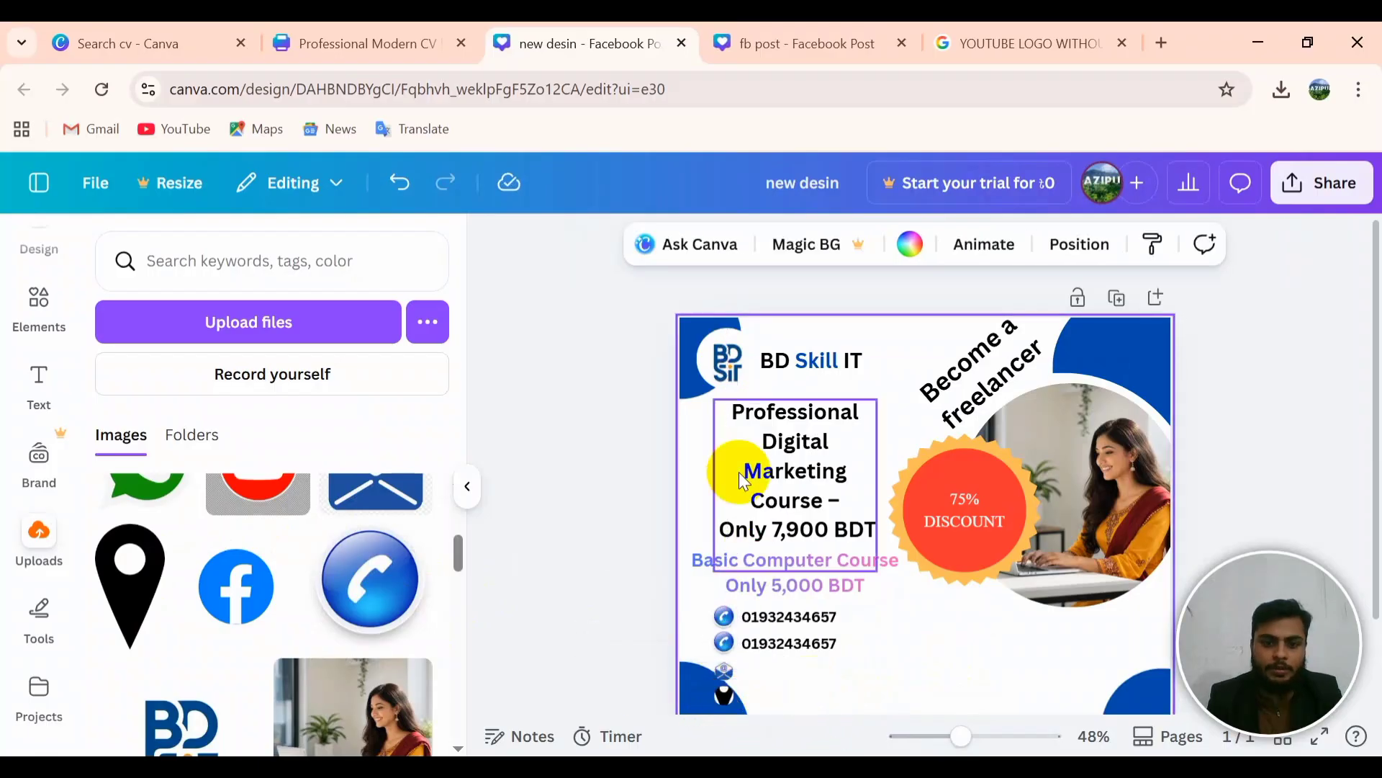
click(779, 641)
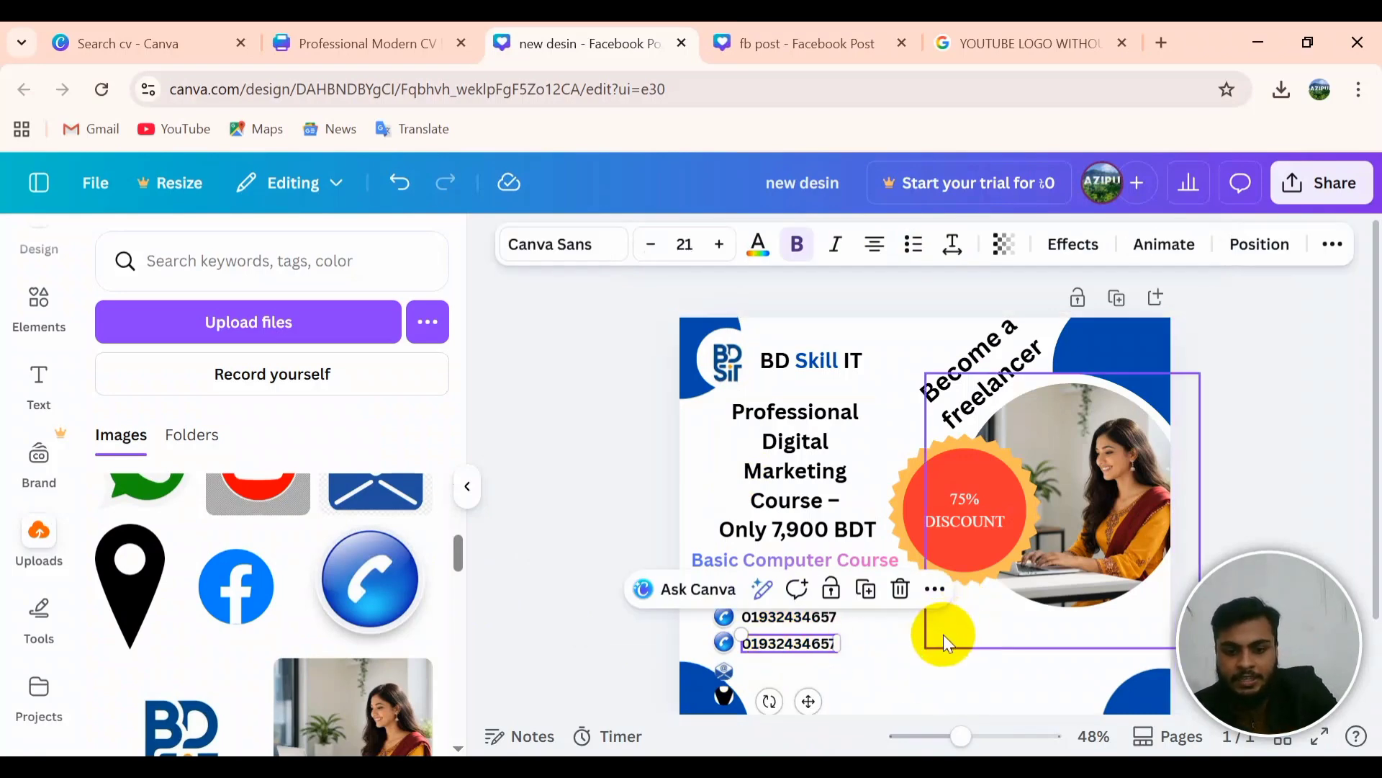
click(874, 655)
key(ctrl+v)
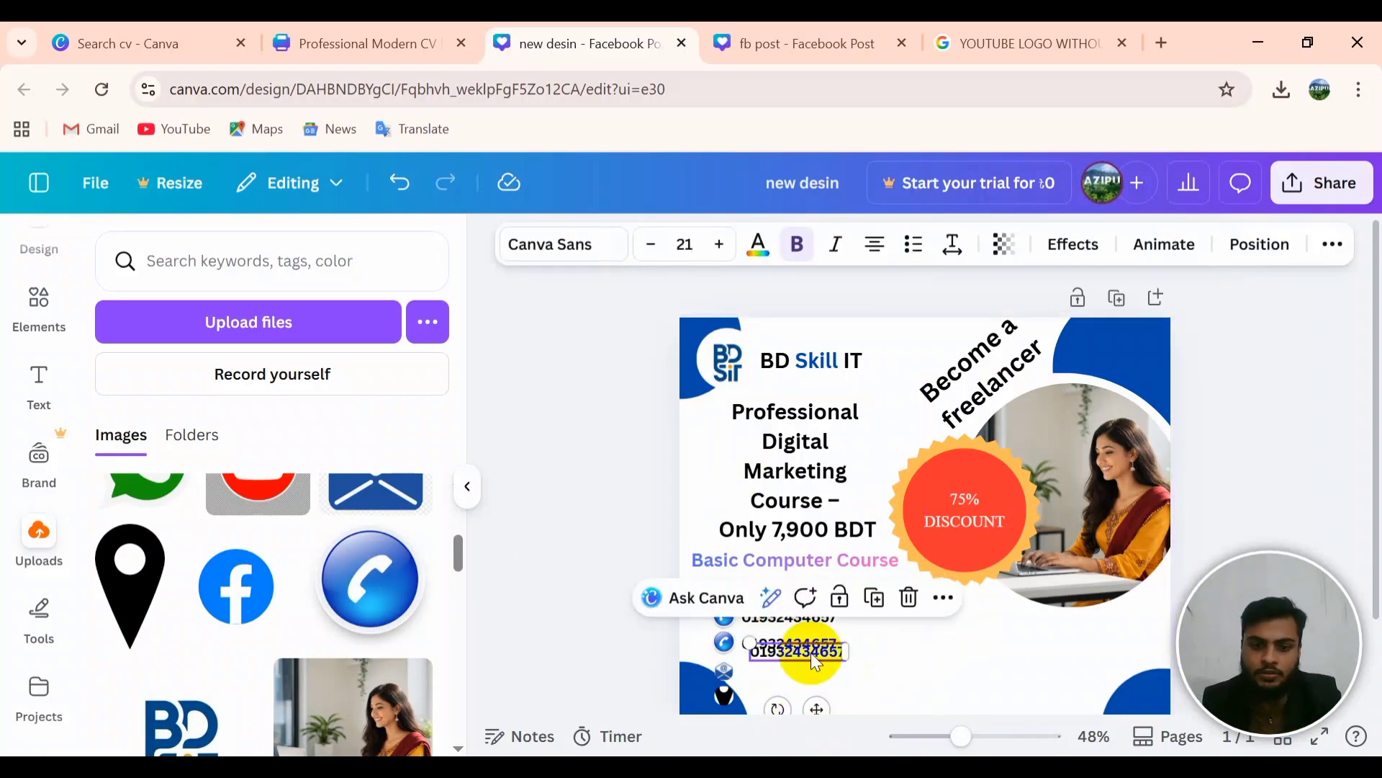
drag(811, 652, 805, 684)
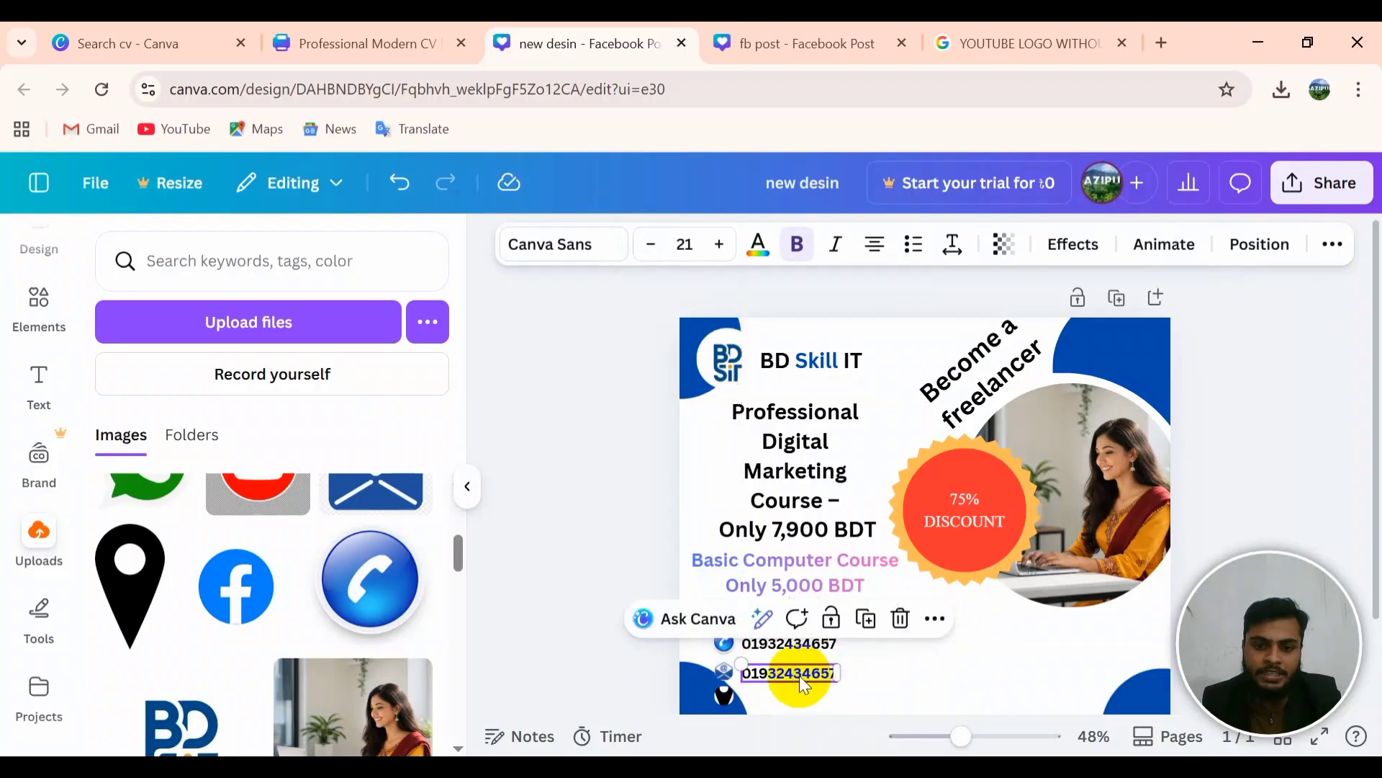
double_click(824, 673)
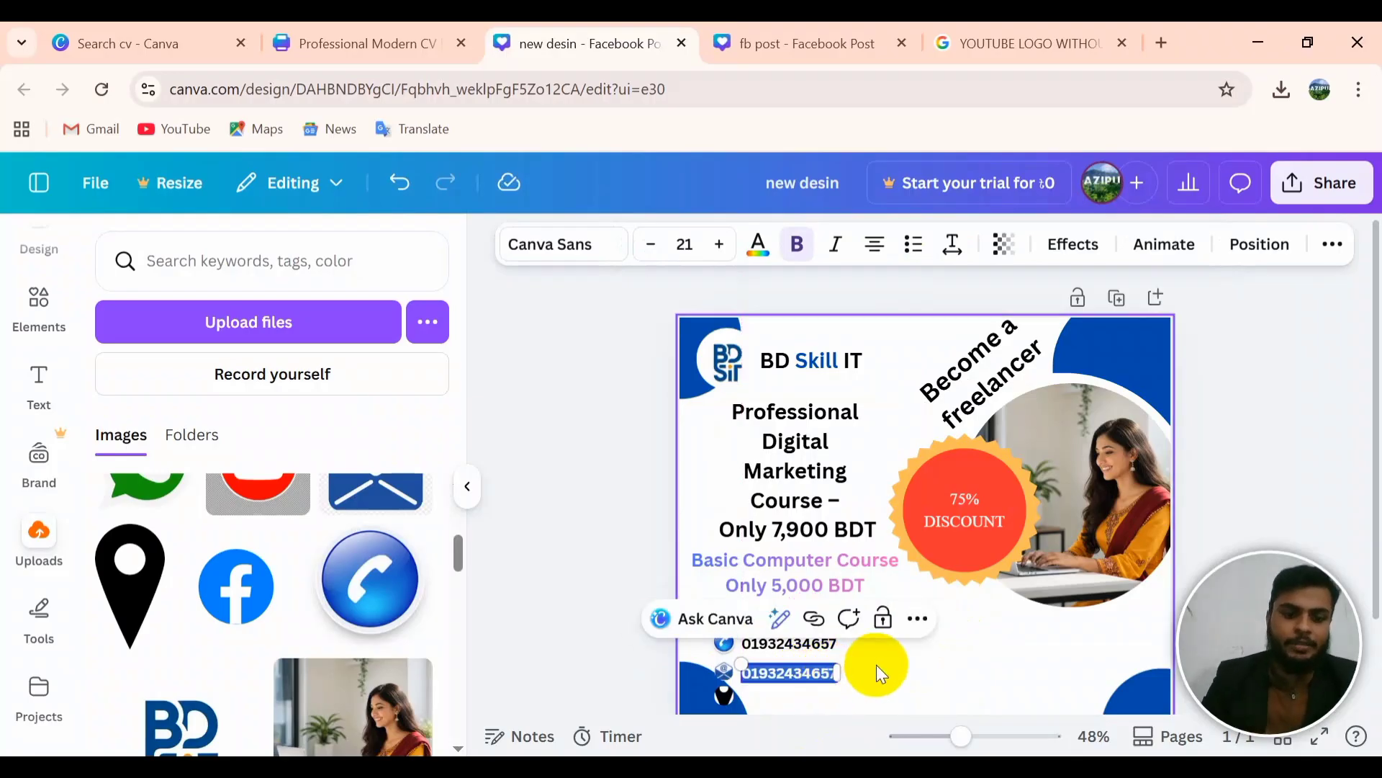
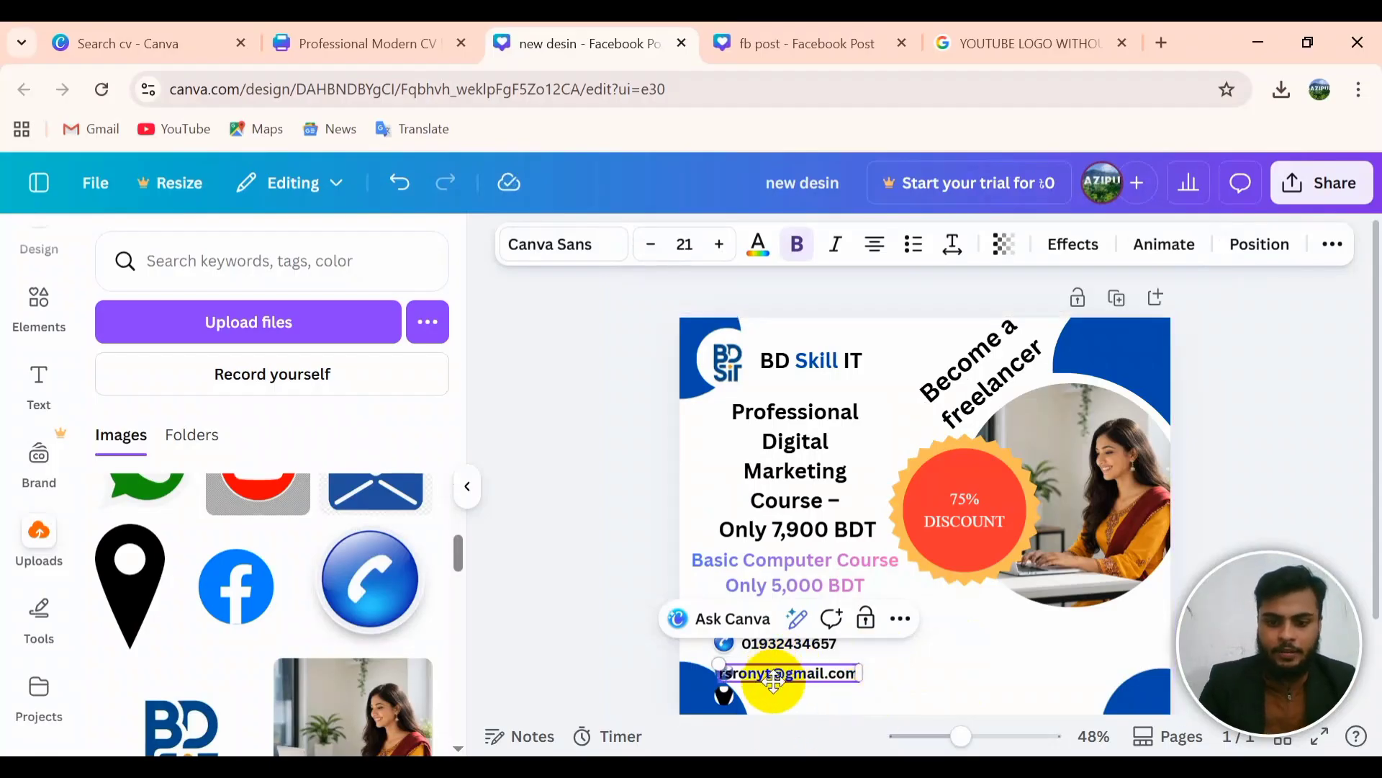
click(904, 685)
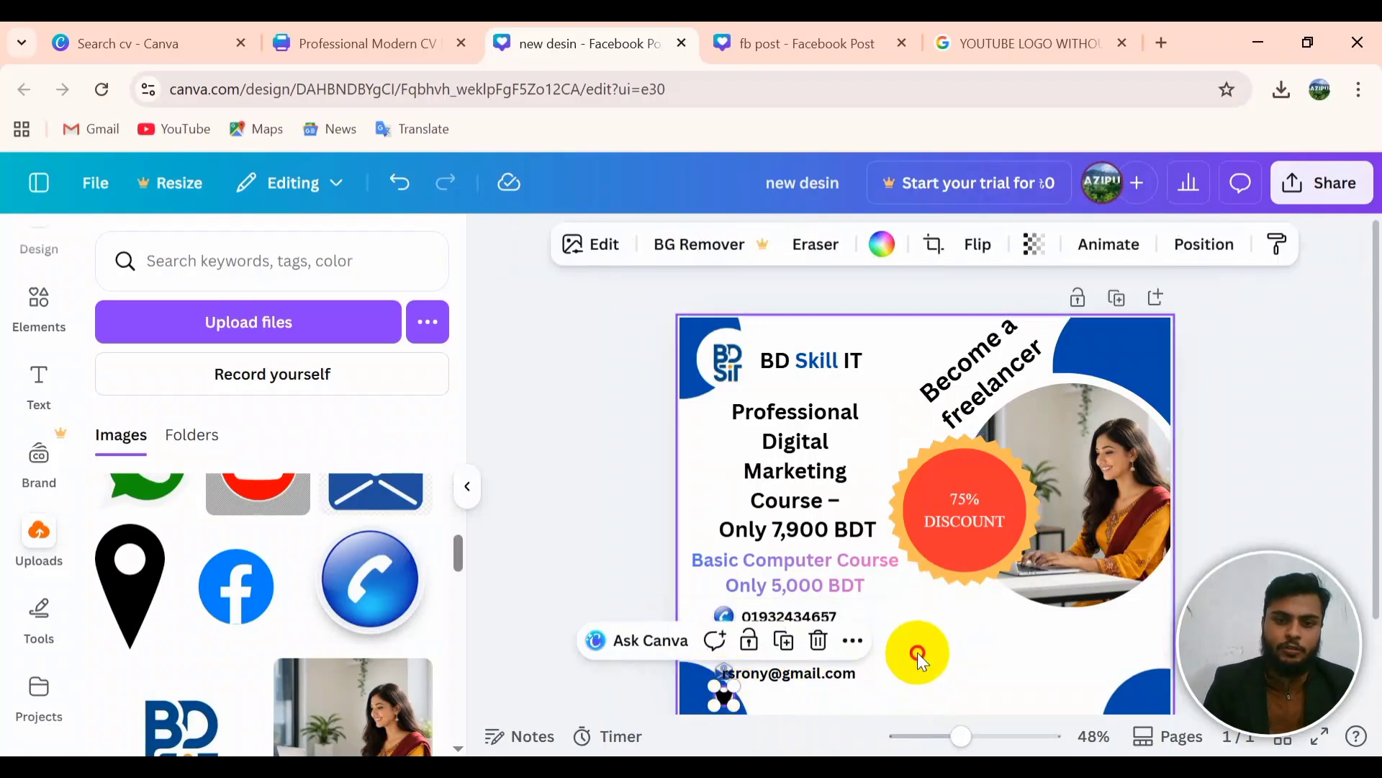
click(917, 652)
click(802, 675)
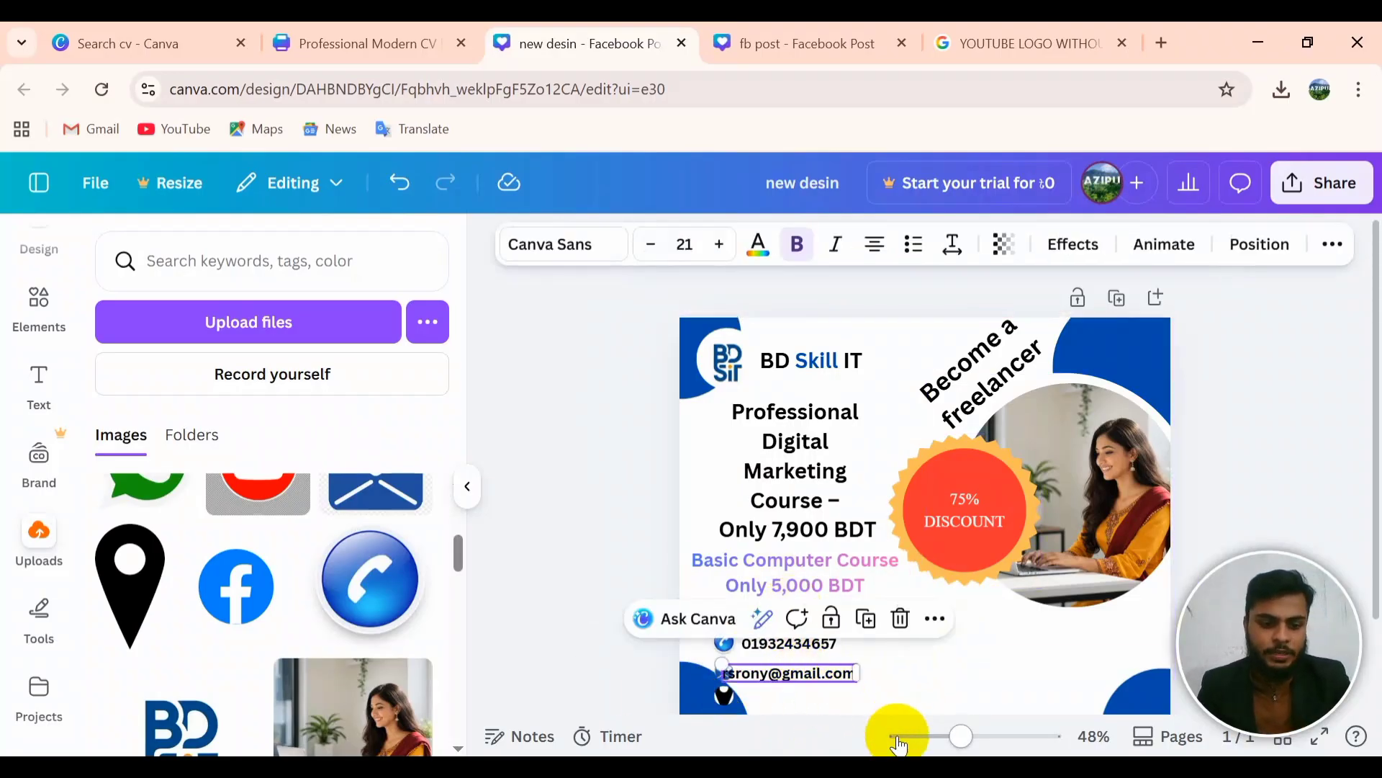
click(754, 698)
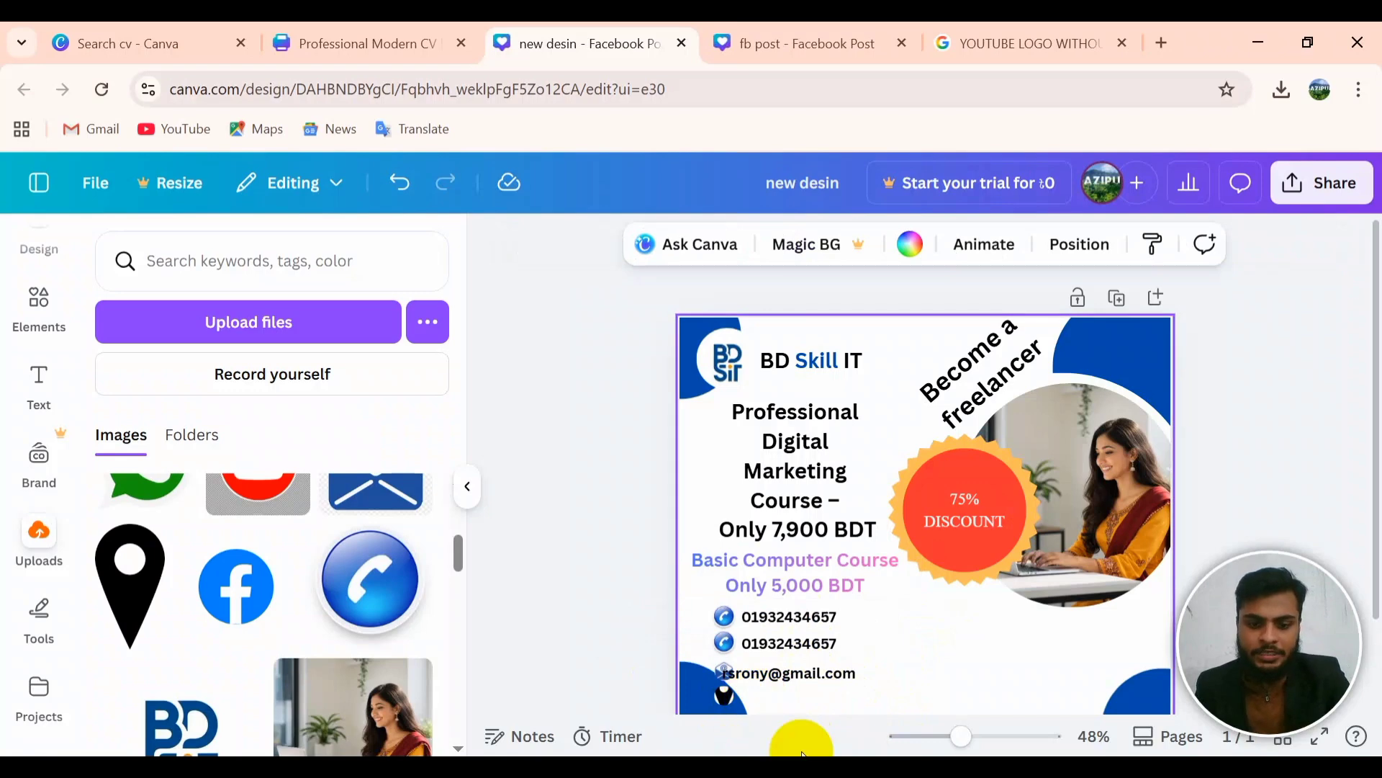
Step: Duplicate the e-mail line, move the copy beside the location pin and widen its text box
key(ctrl+v)
scroll(804, 699, down, 1)
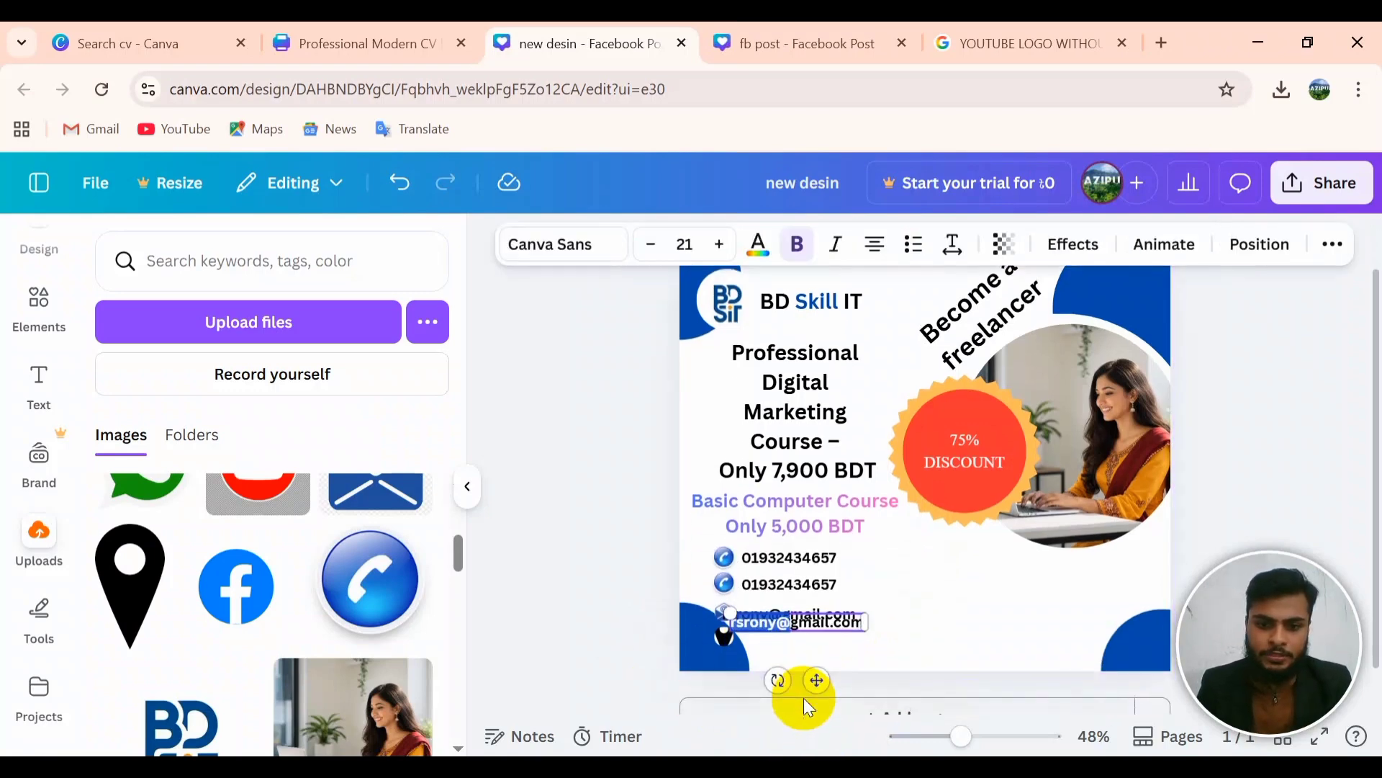
click(926, 643)
drag(844, 625, 857, 642)
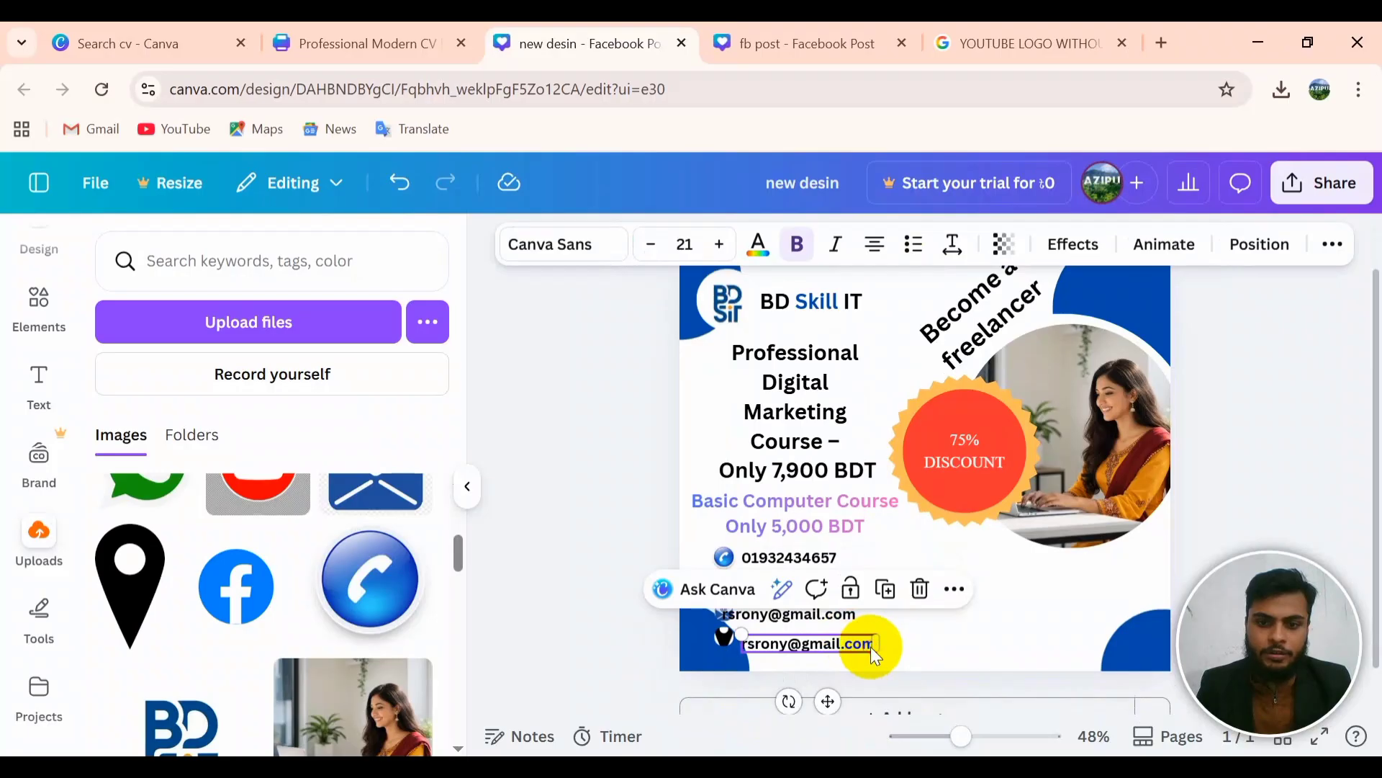
click(913, 643)
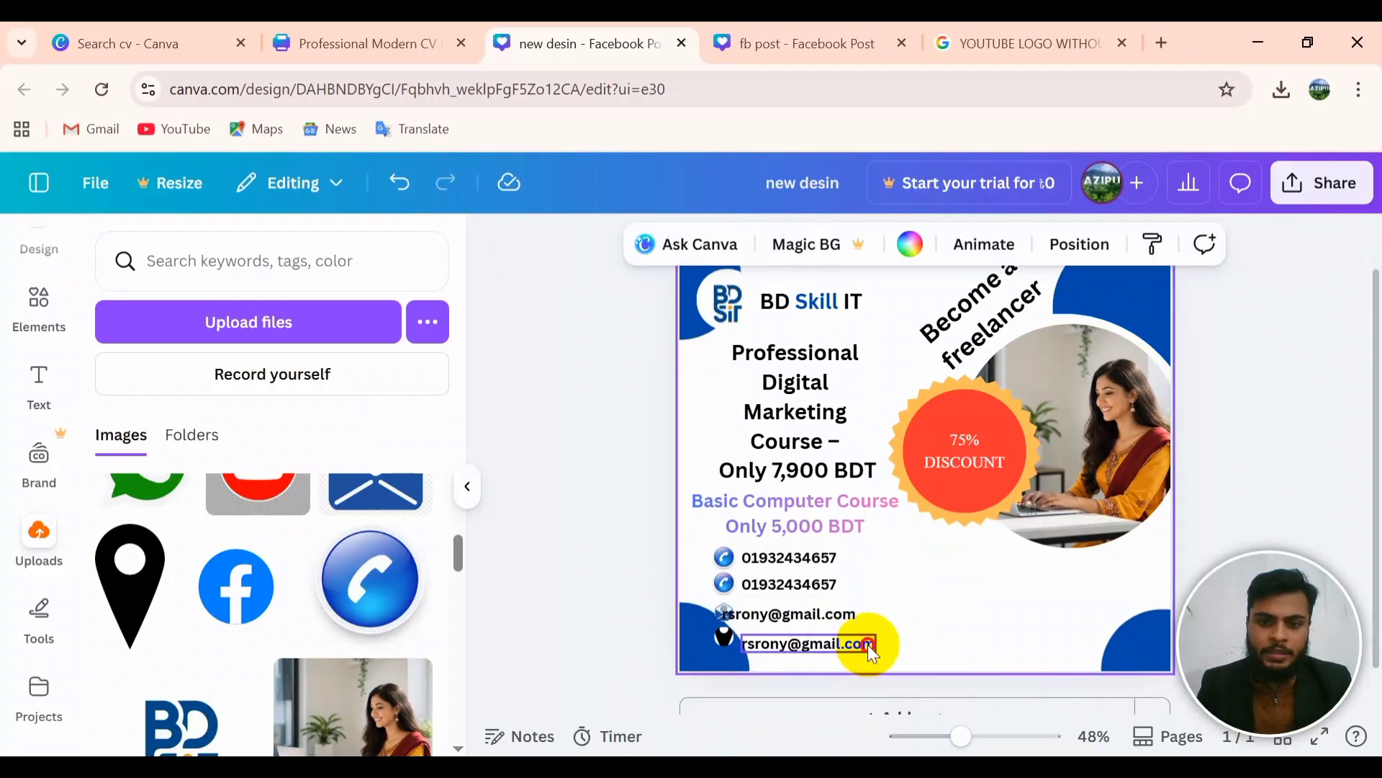
double_click(867, 645)
drag(875, 639, 1116, 638)
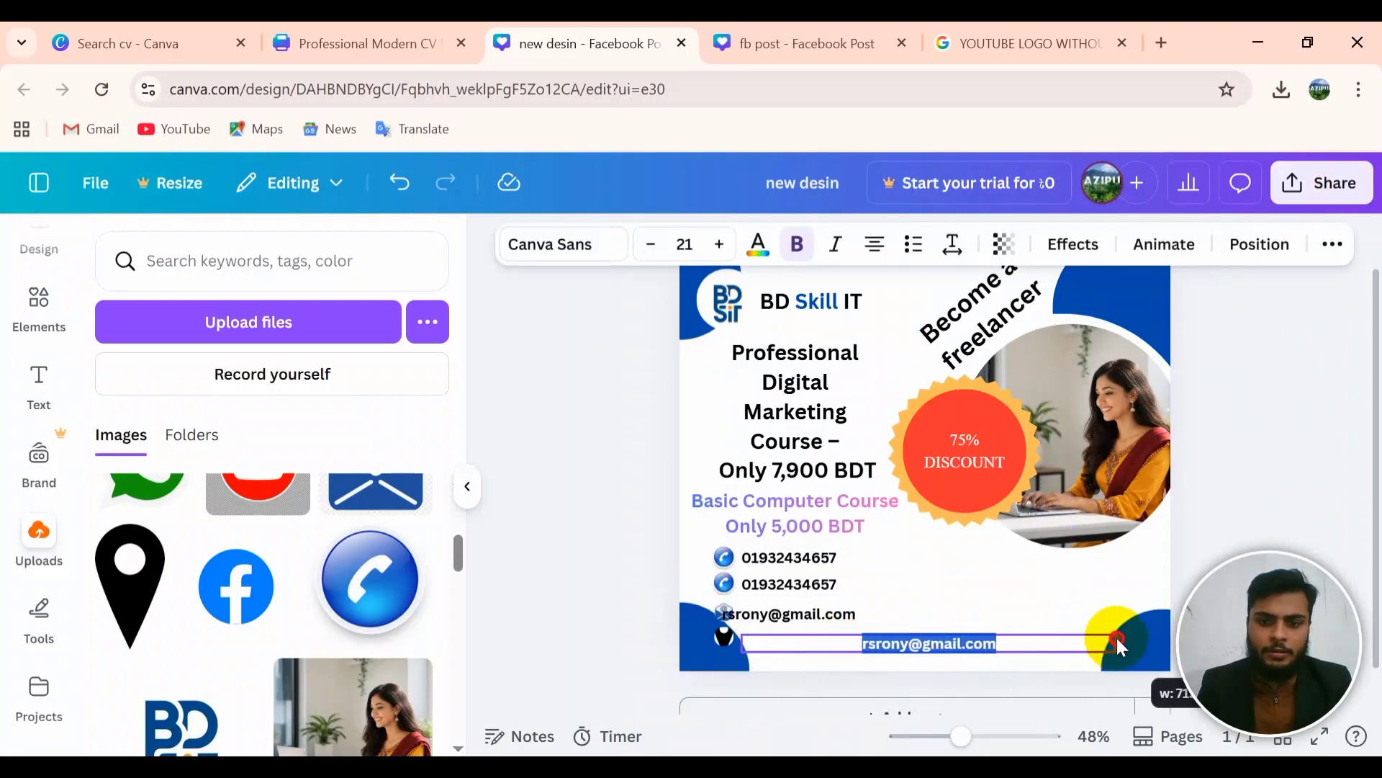
click(817, 42)
Step: Select and copy the address text in the fb post design
click(673, 663)
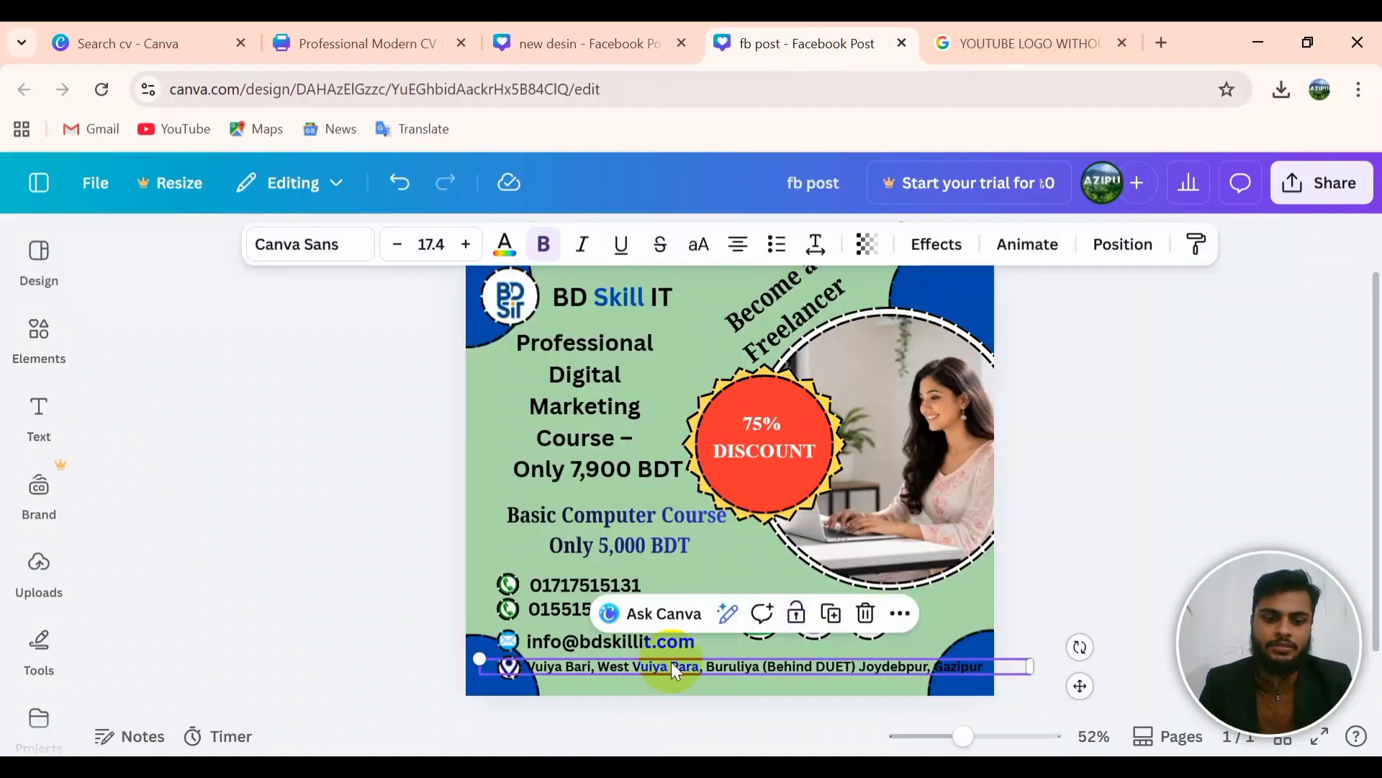
key(ctrl+a)
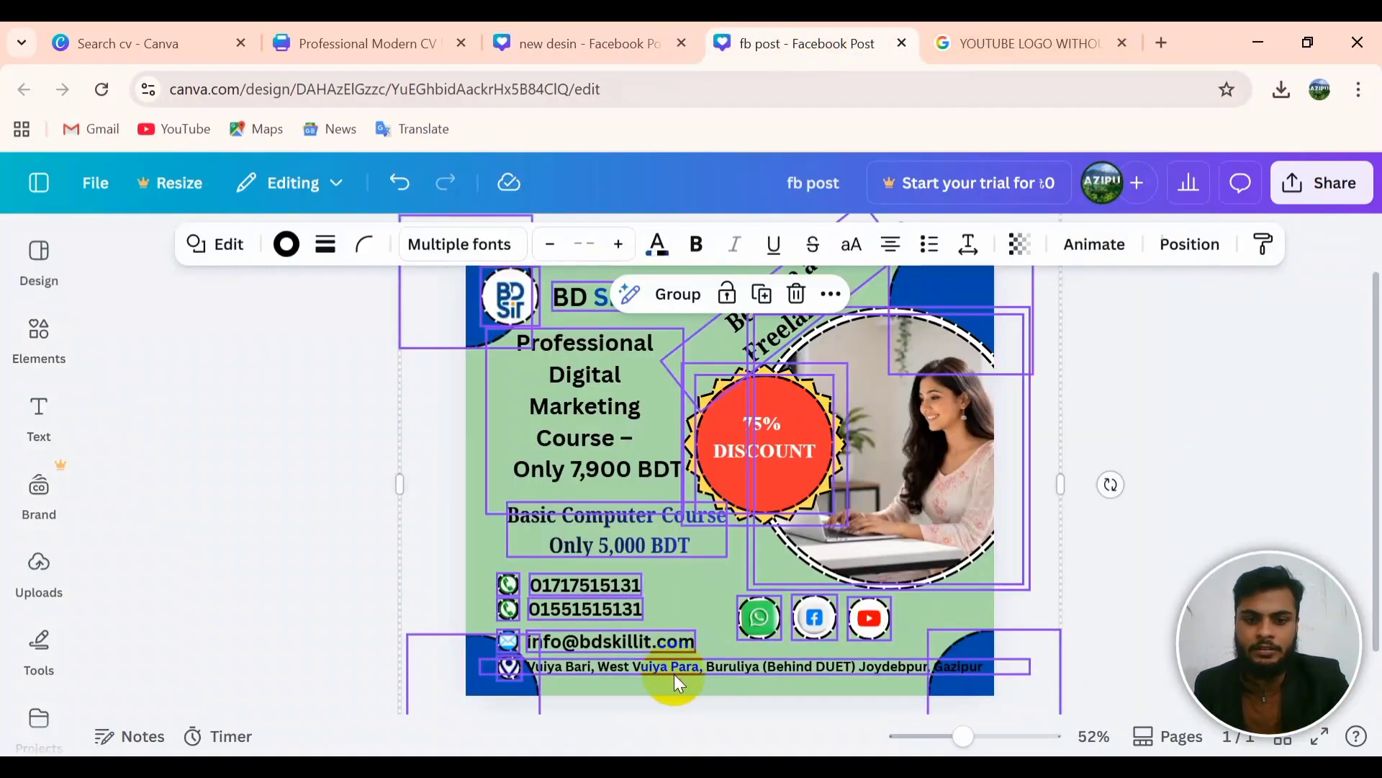
click(677, 667)
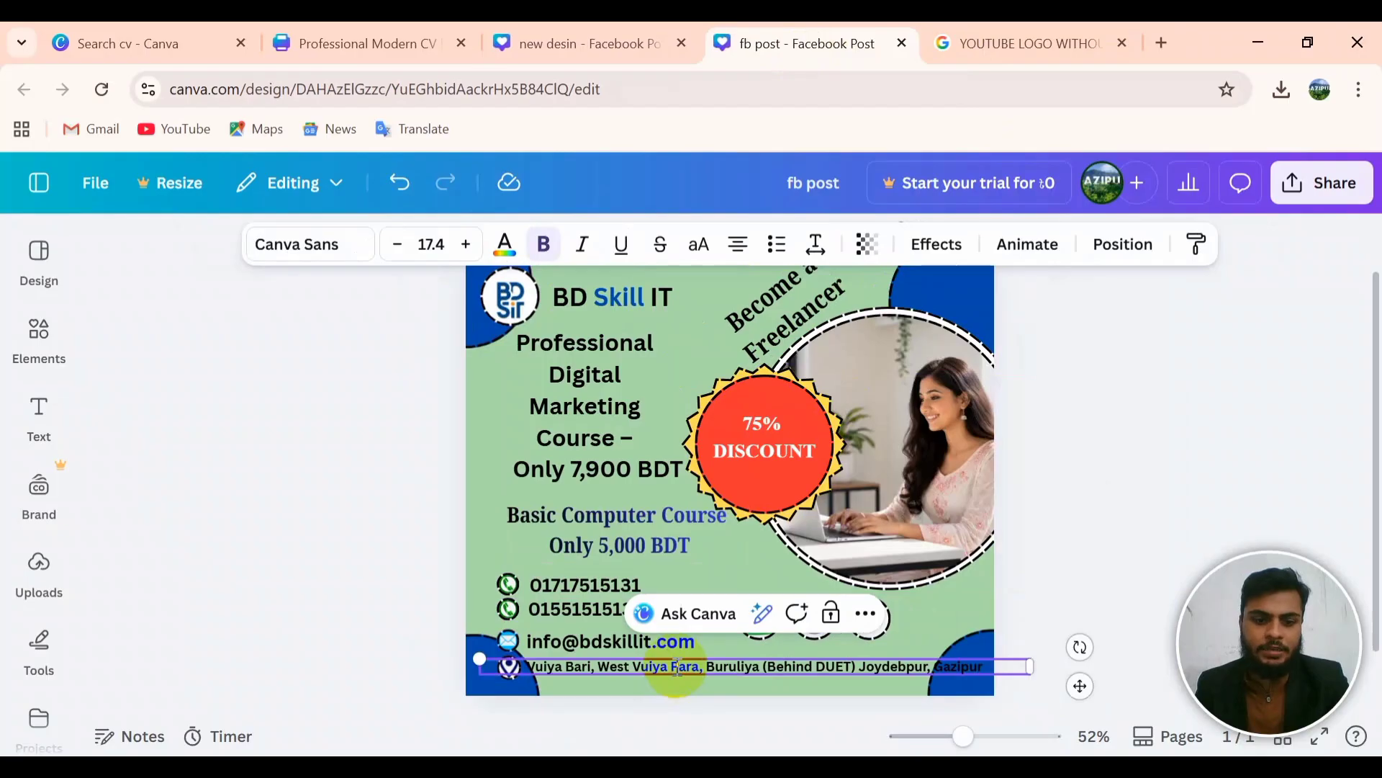
double_click(677, 667)
key(ctrl+c)
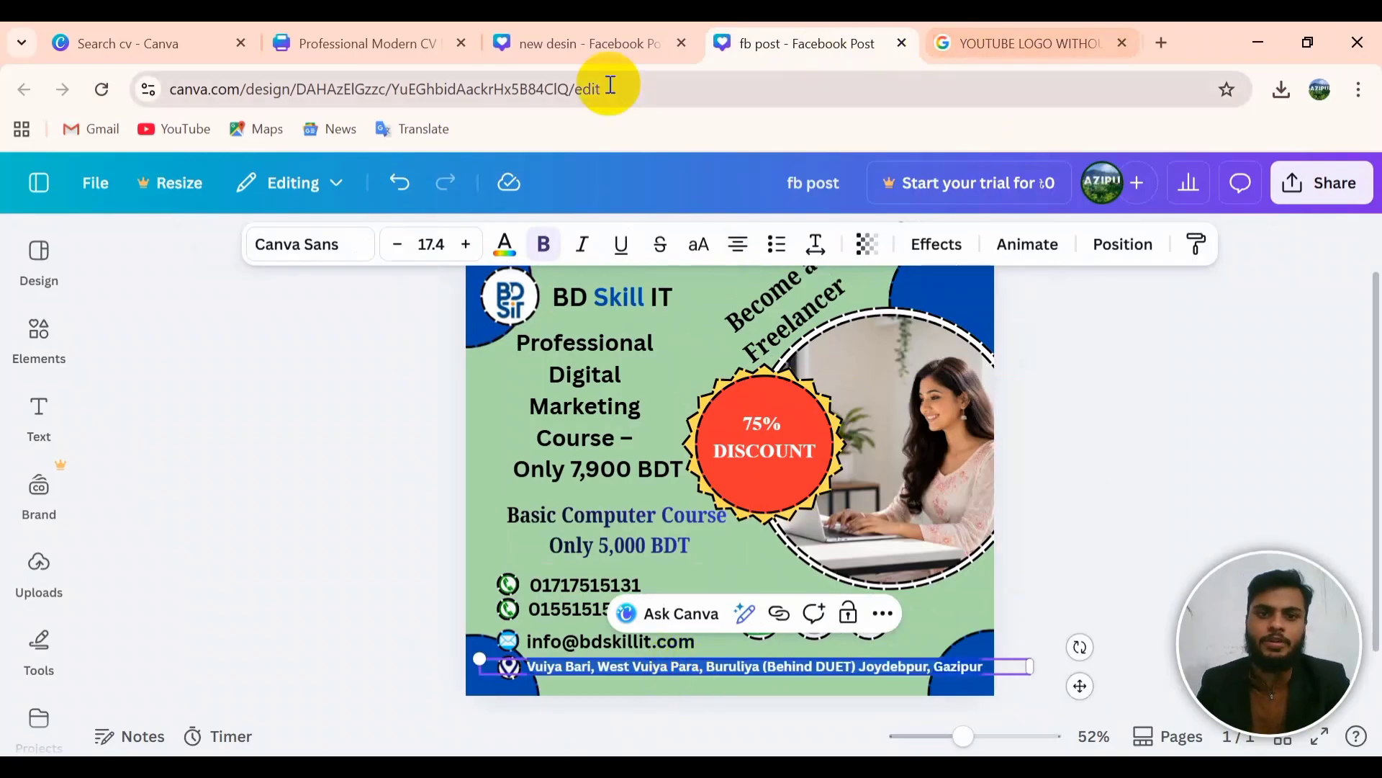
Step: Paste the address over the copied e-mail line in 'new desin' and shrink it to fit one line
click(606, 48)
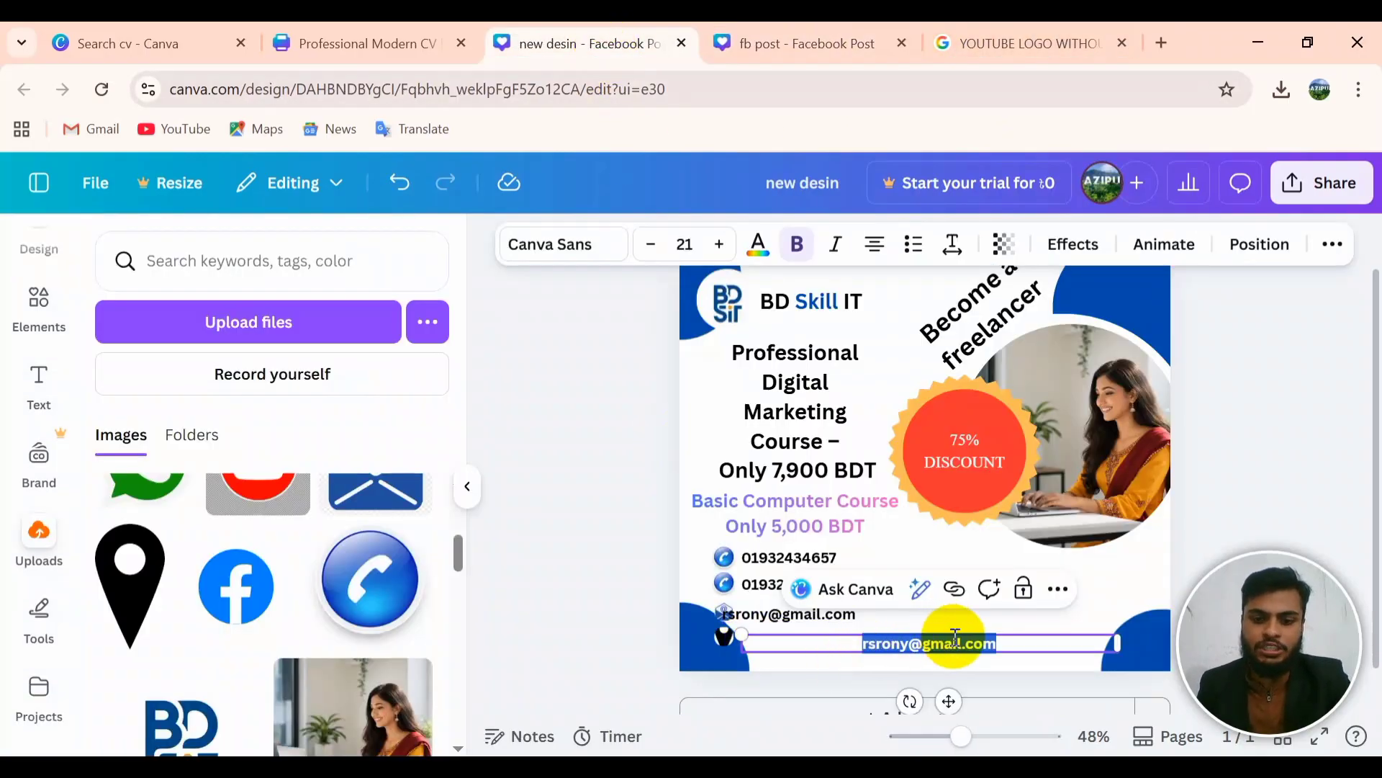
key(ctrl+v)
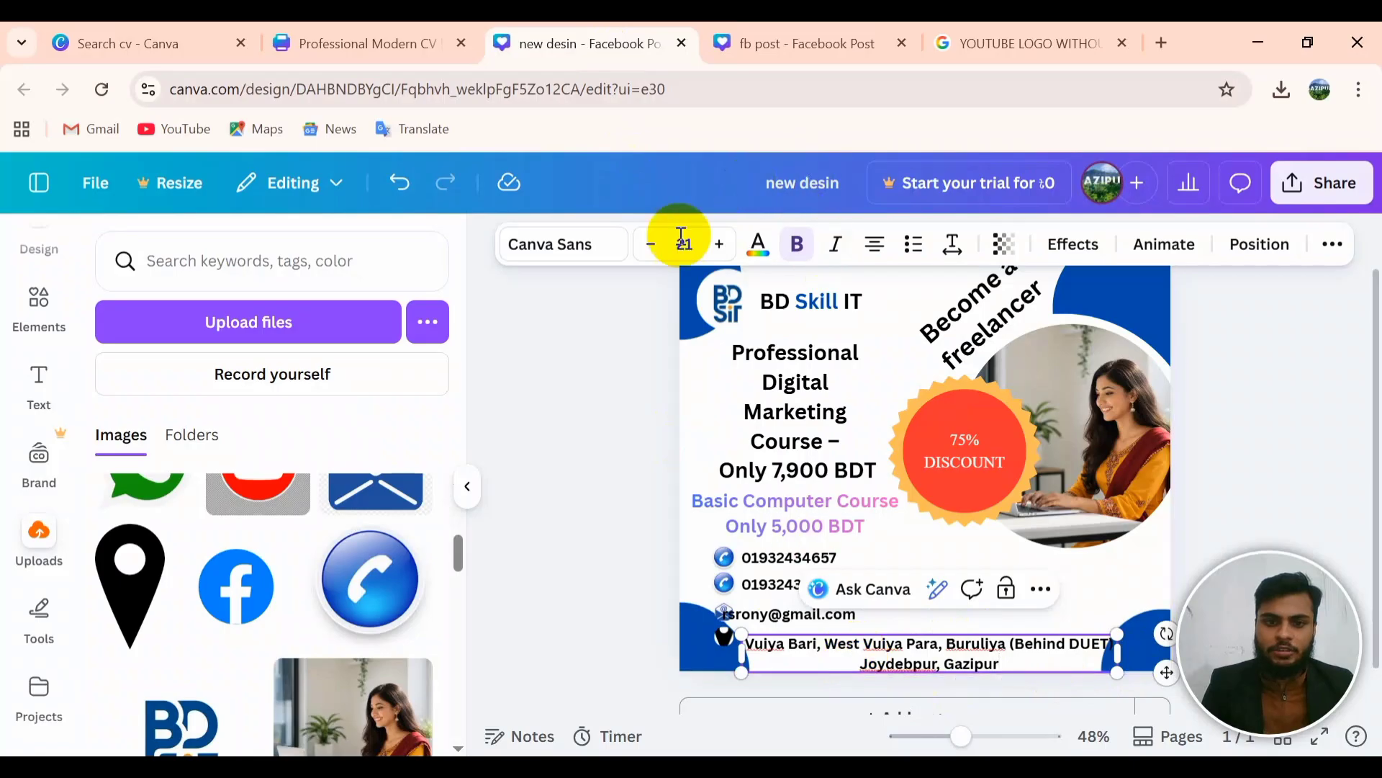
click(647, 257)
click(648, 257)
click(647, 256)
click(648, 257)
click(648, 256)
click(647, 256)
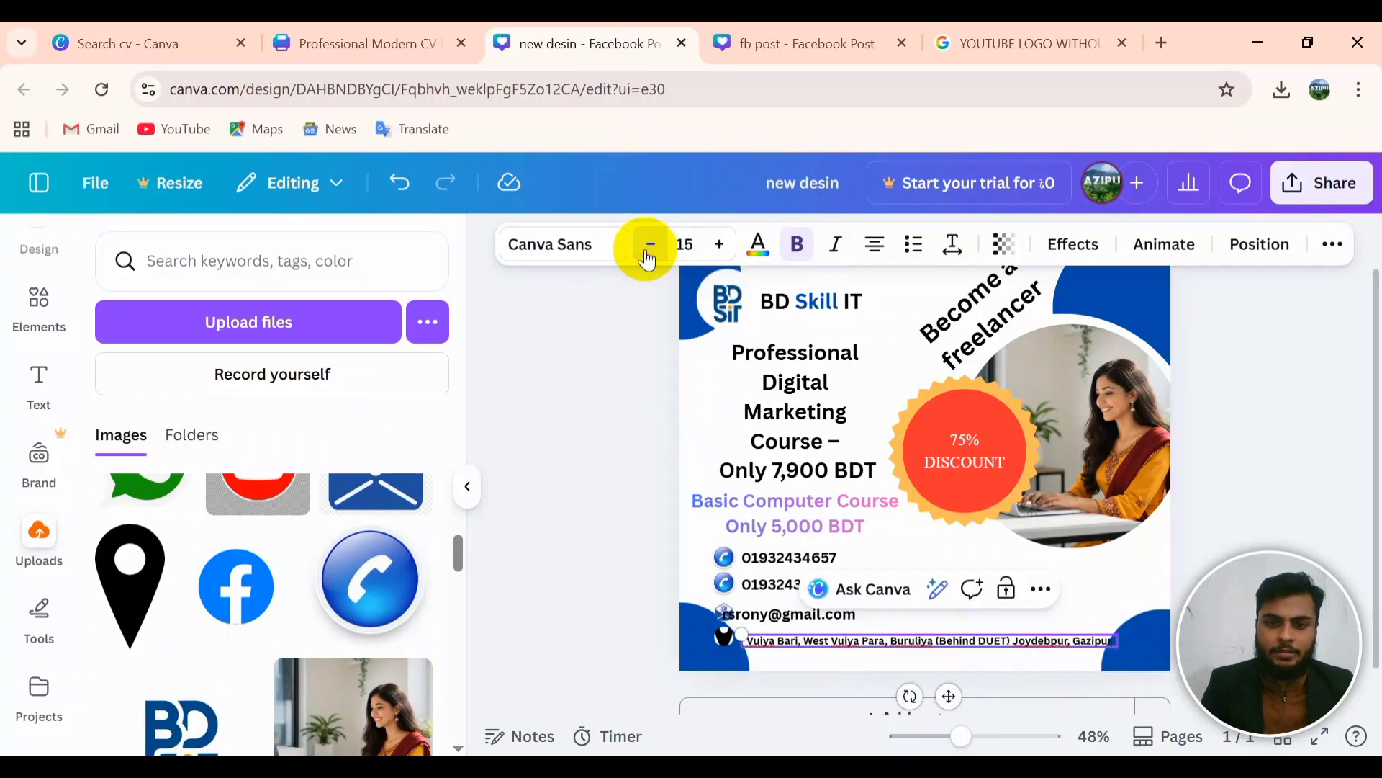
click(647, 257)
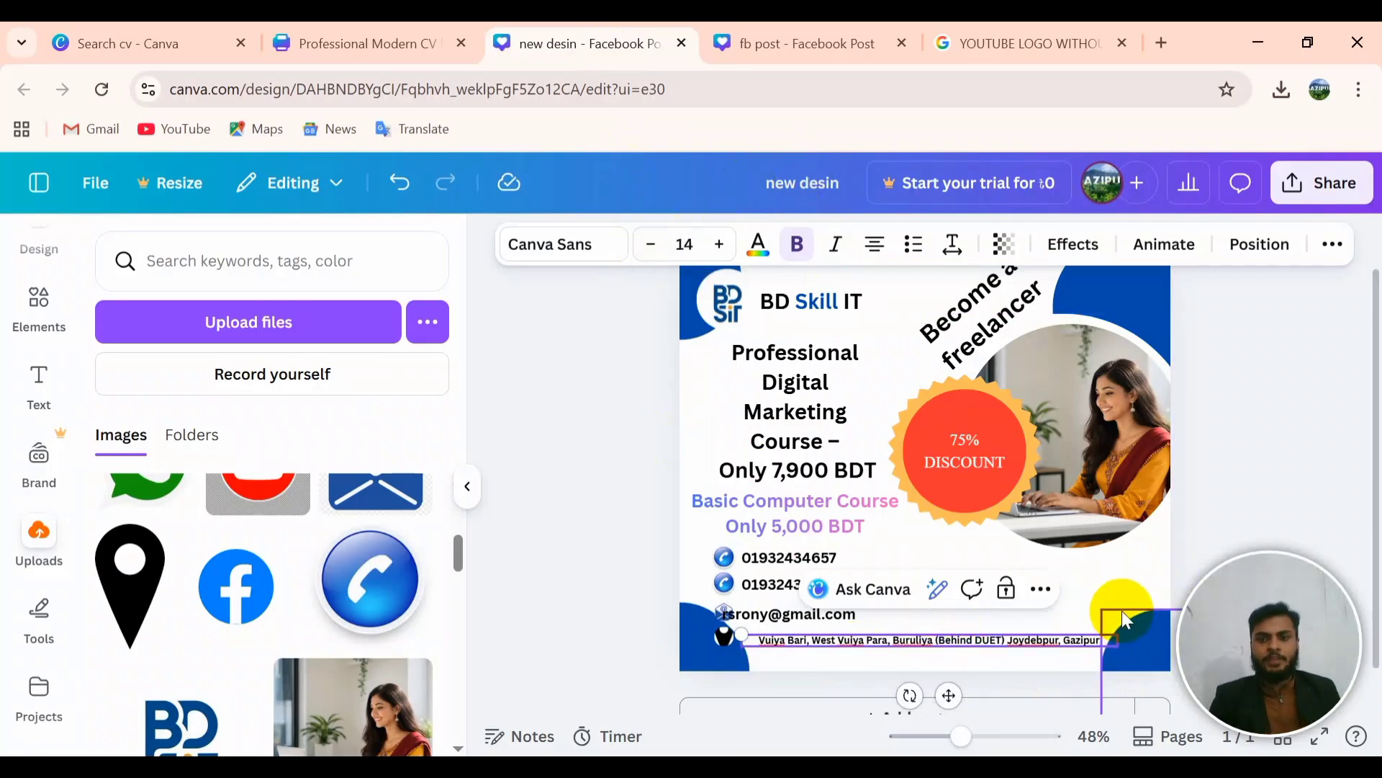
Step: Nudge the e-mail line into position in the contact column
click(1122, 611)
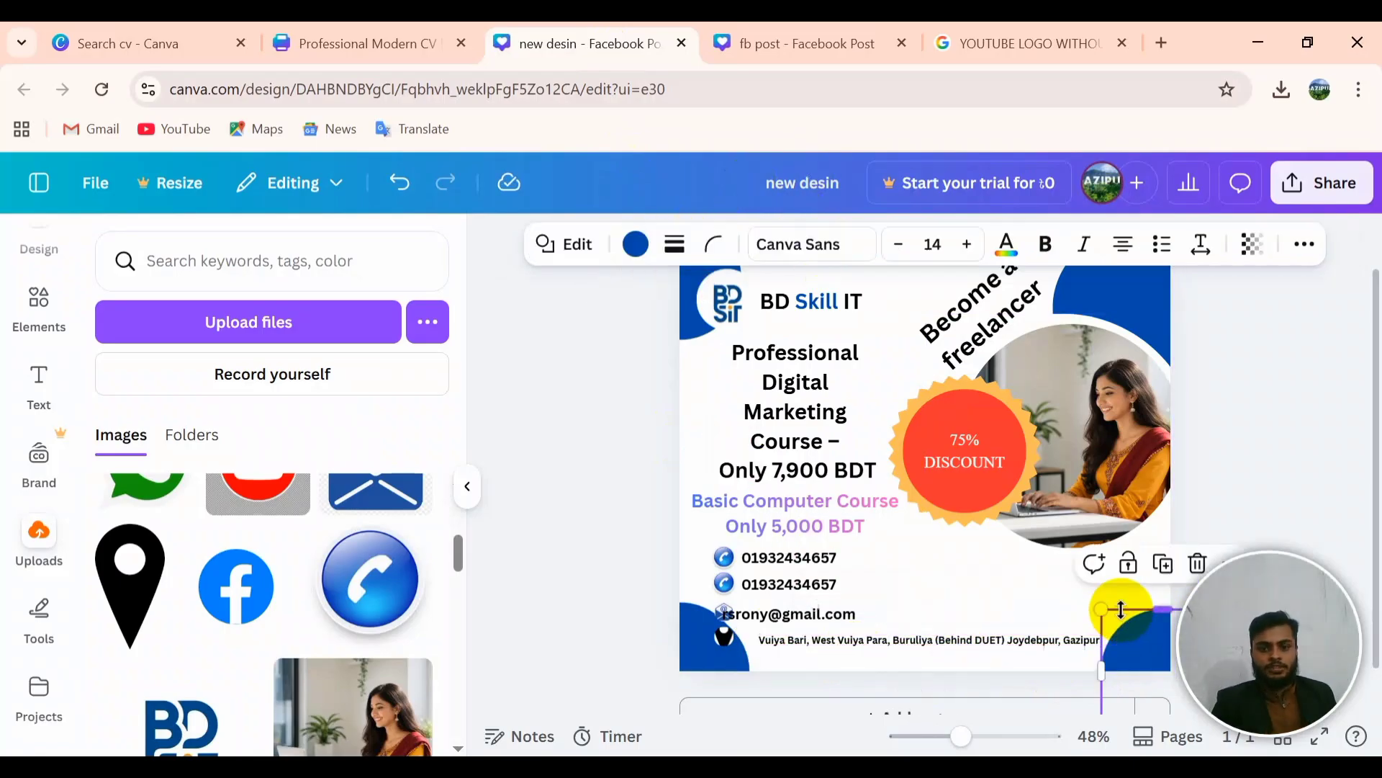
click(775, 622)
drag(782, 620, 800, 613)
click(974, 574)
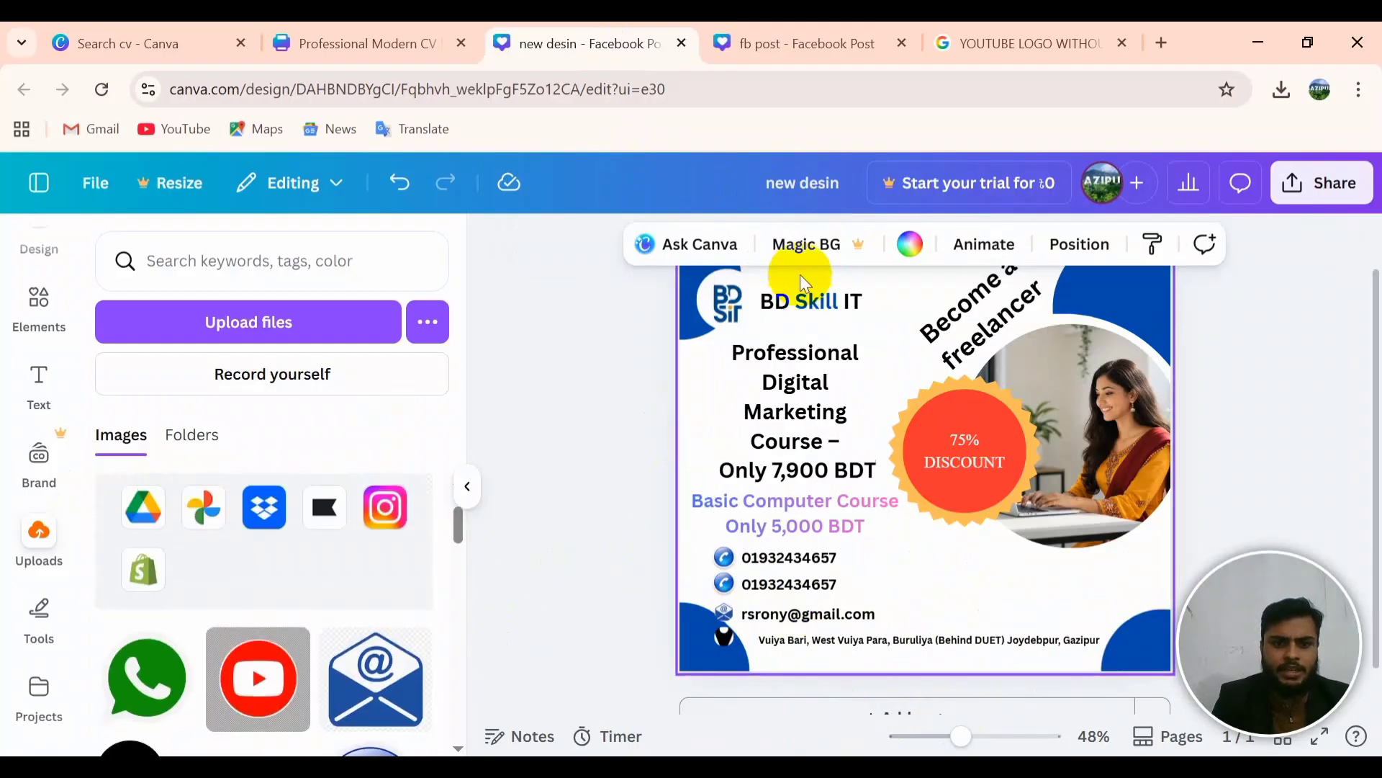
Step: Place a copy of the BD Skill IT logo and the WhatsApp icon beside the phone numbers
click(729, 299)
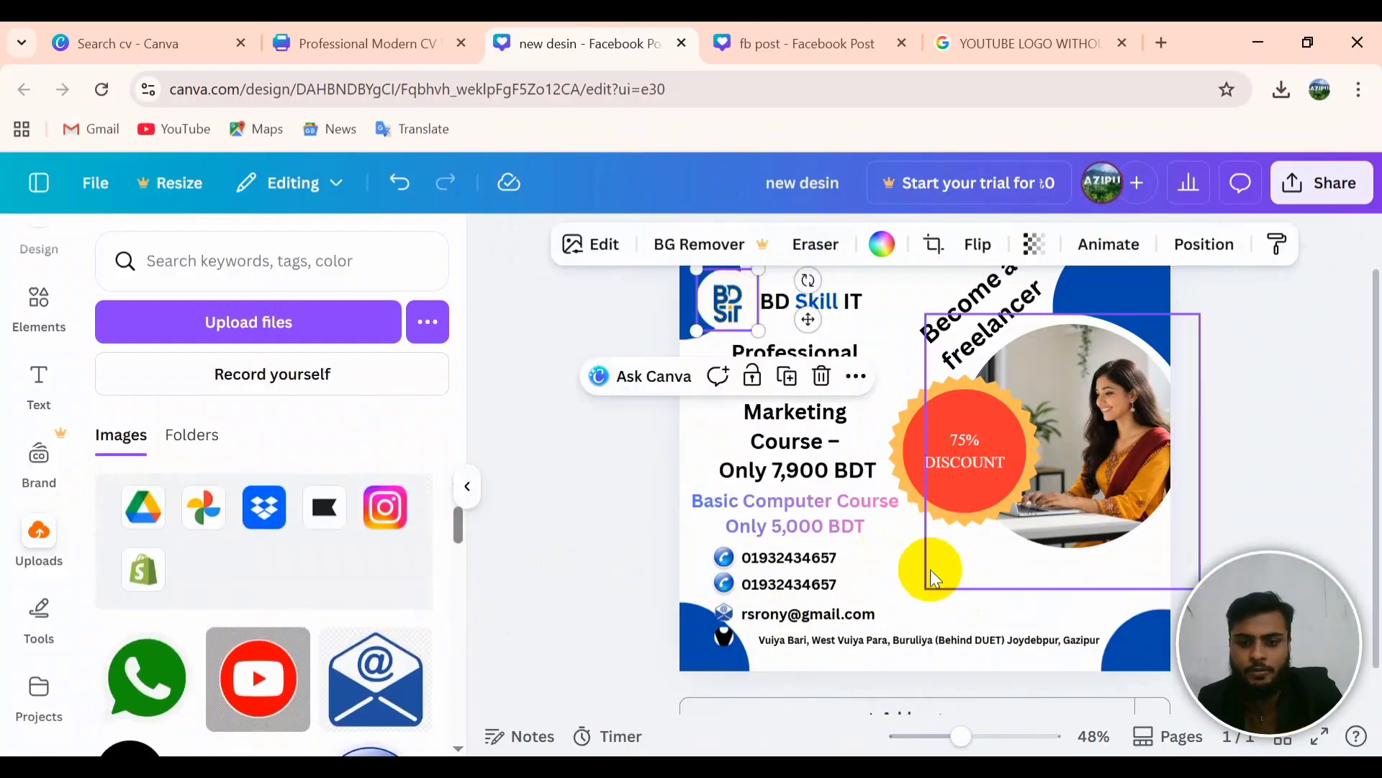
click(902, 573)
key(ctrl+v)
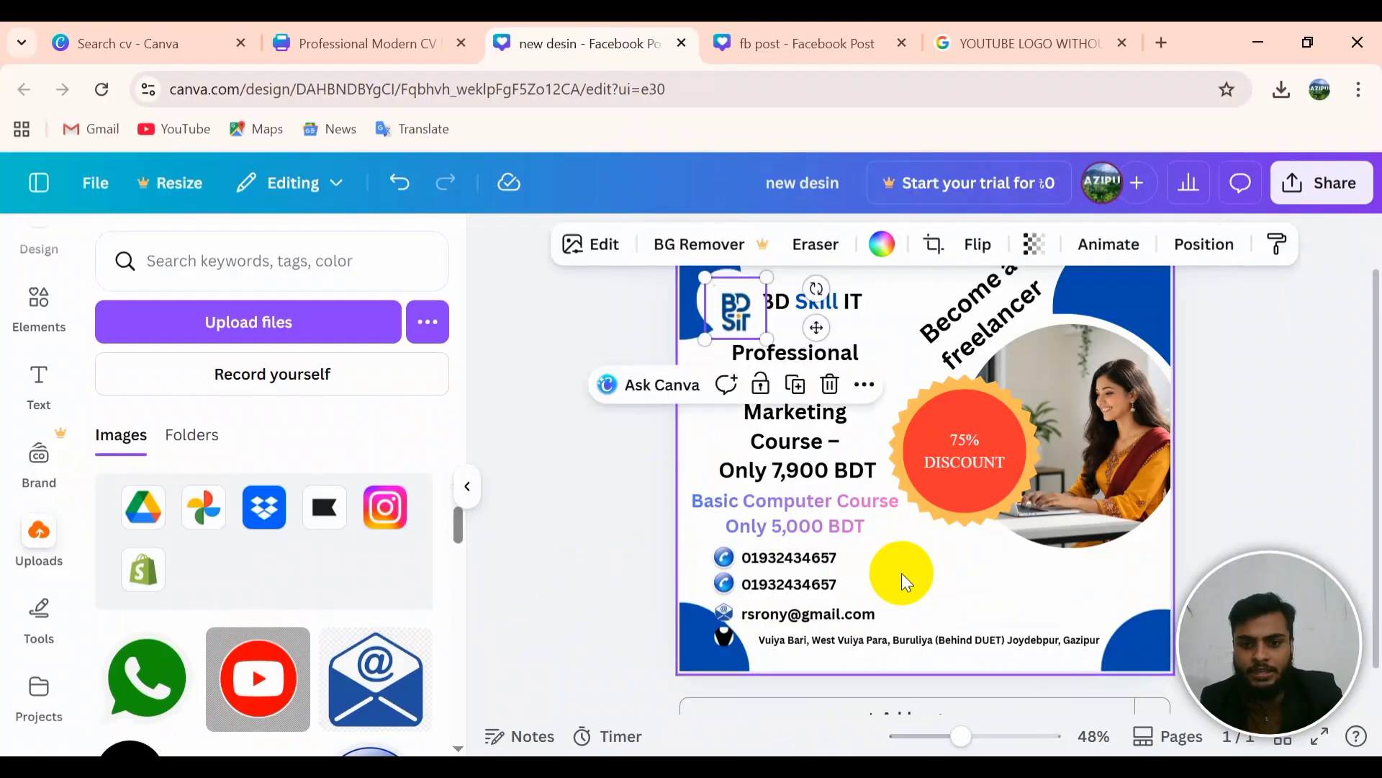
drag(734, 316, 936, 598)
drag(137, 670, 937, 592)
Step: Copy the WhatsApp icon and swap the copies for the Facebook and YouTube logos
scroll(302, 613, down, 3)
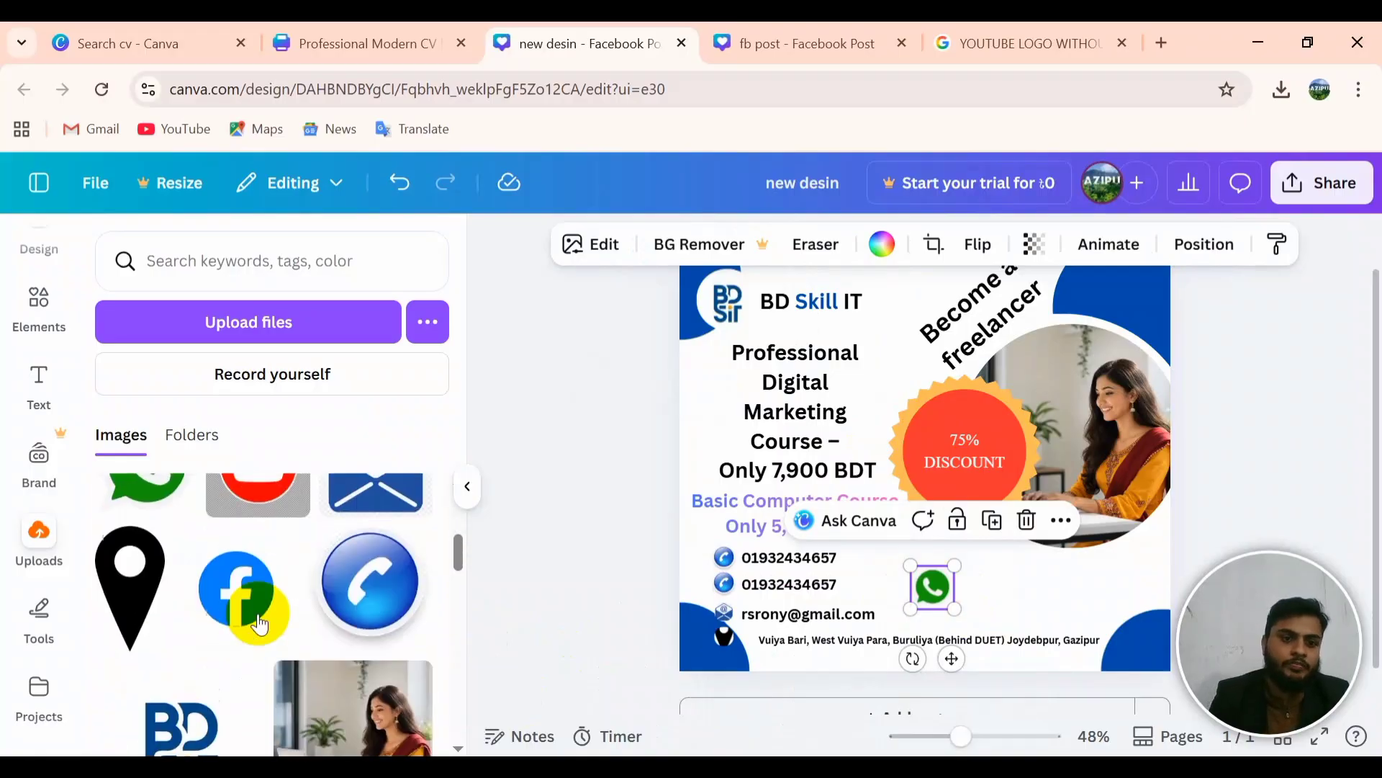
drag(942, 590, 1018, 612)
drag(370, 580, 959, 600)
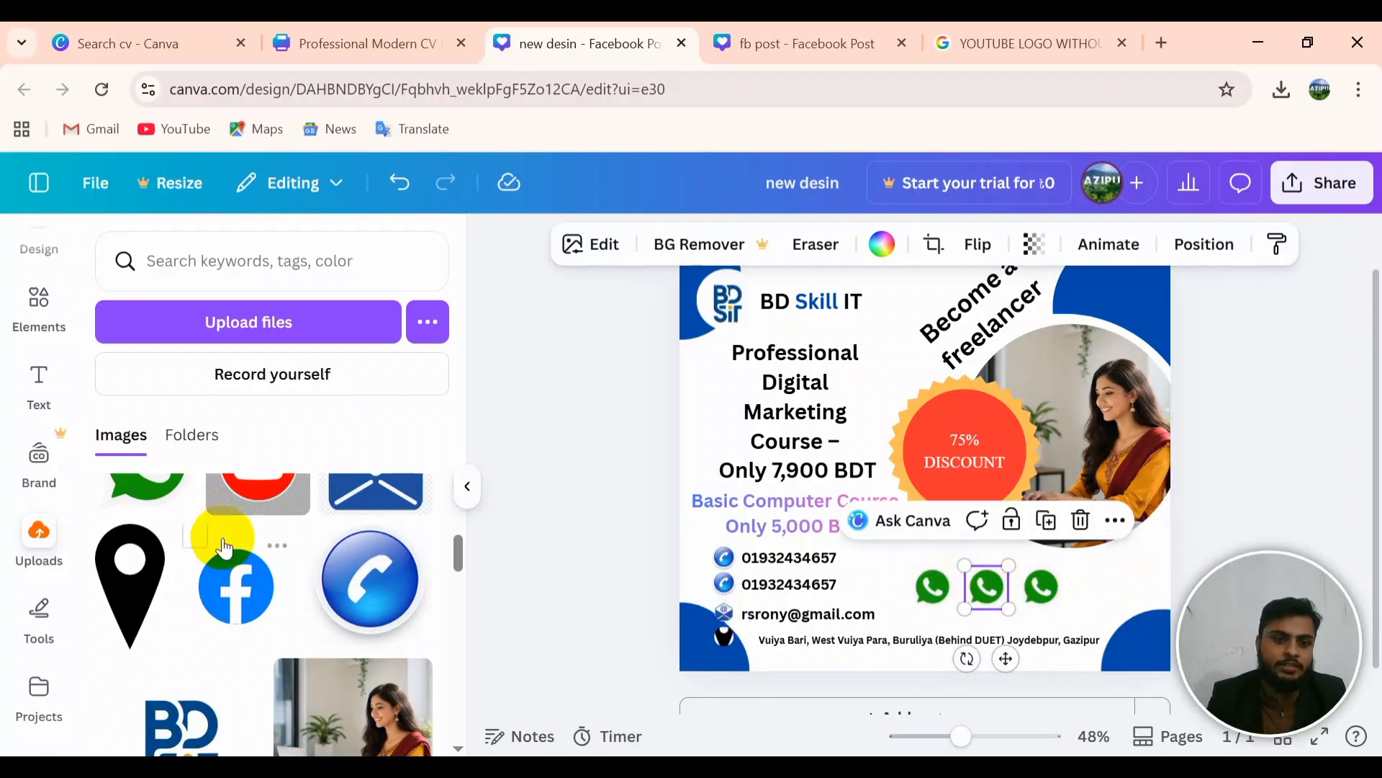
drag(224, 549, 990, 590)
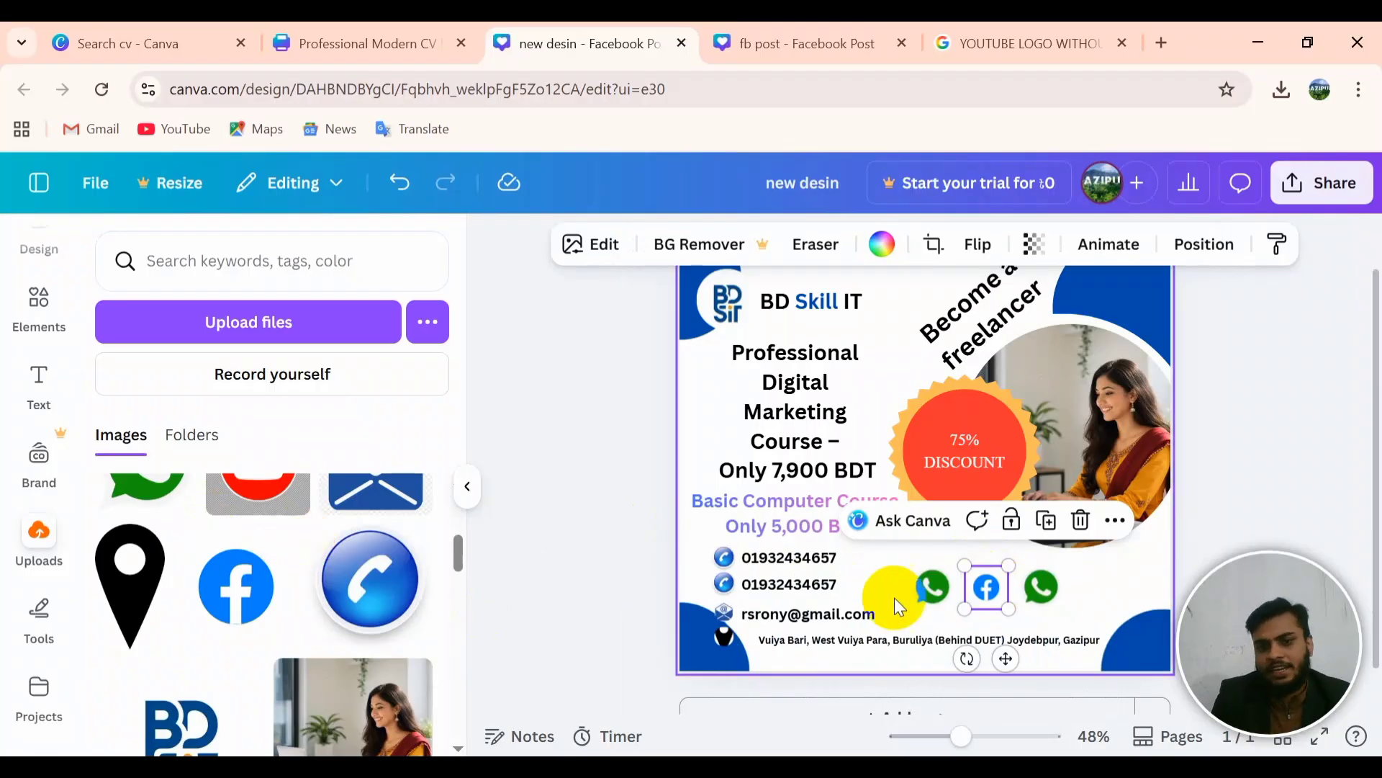
scroll(272, 542, up, 2)
drag(259, 565, 1039, 577)
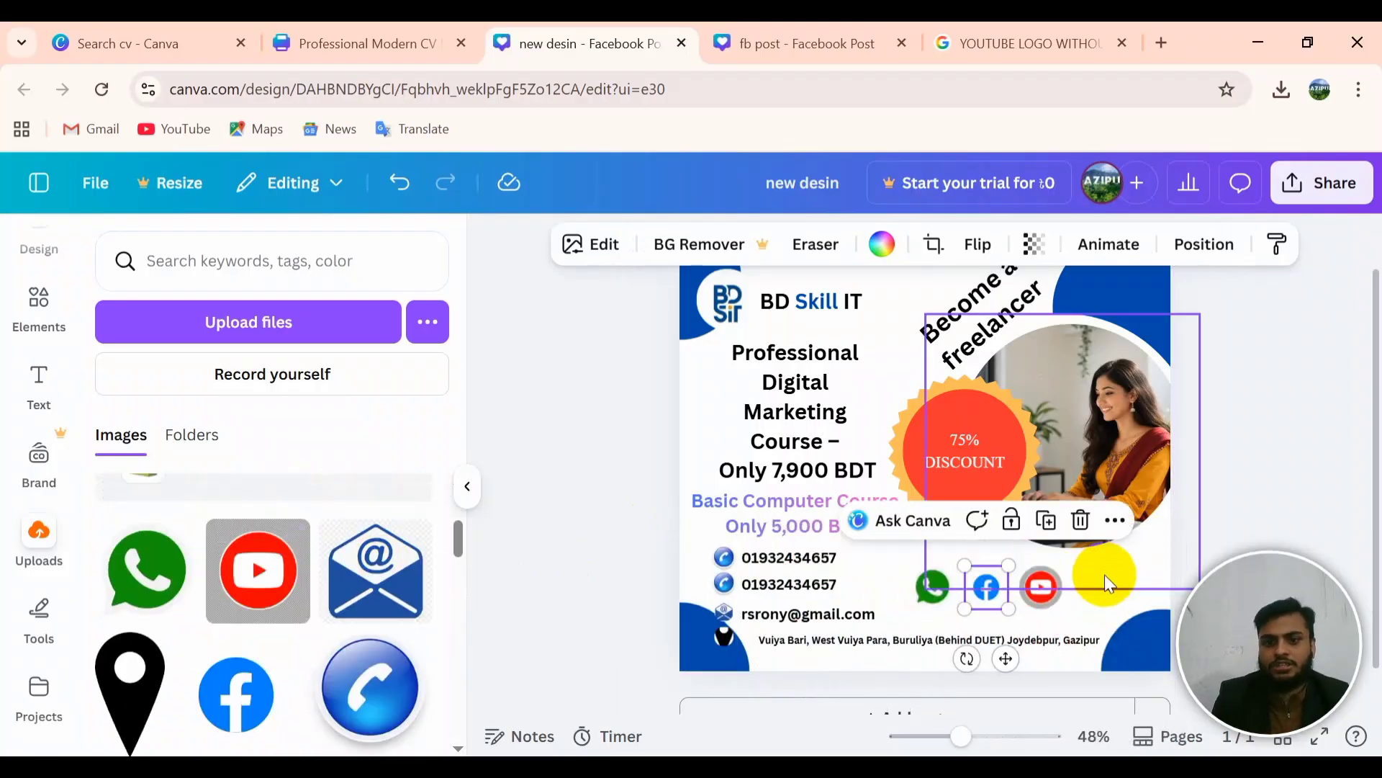
click(1104, 575)
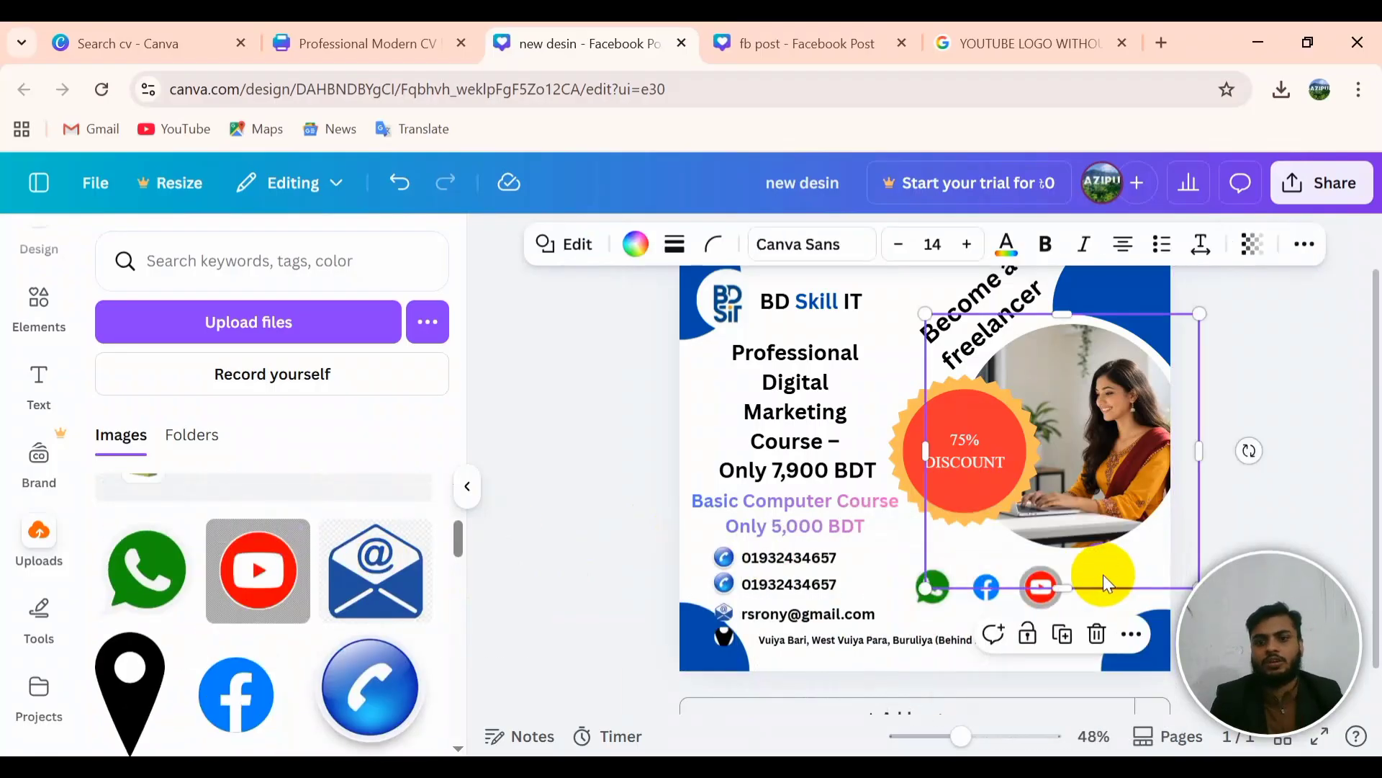
click(883, 561)
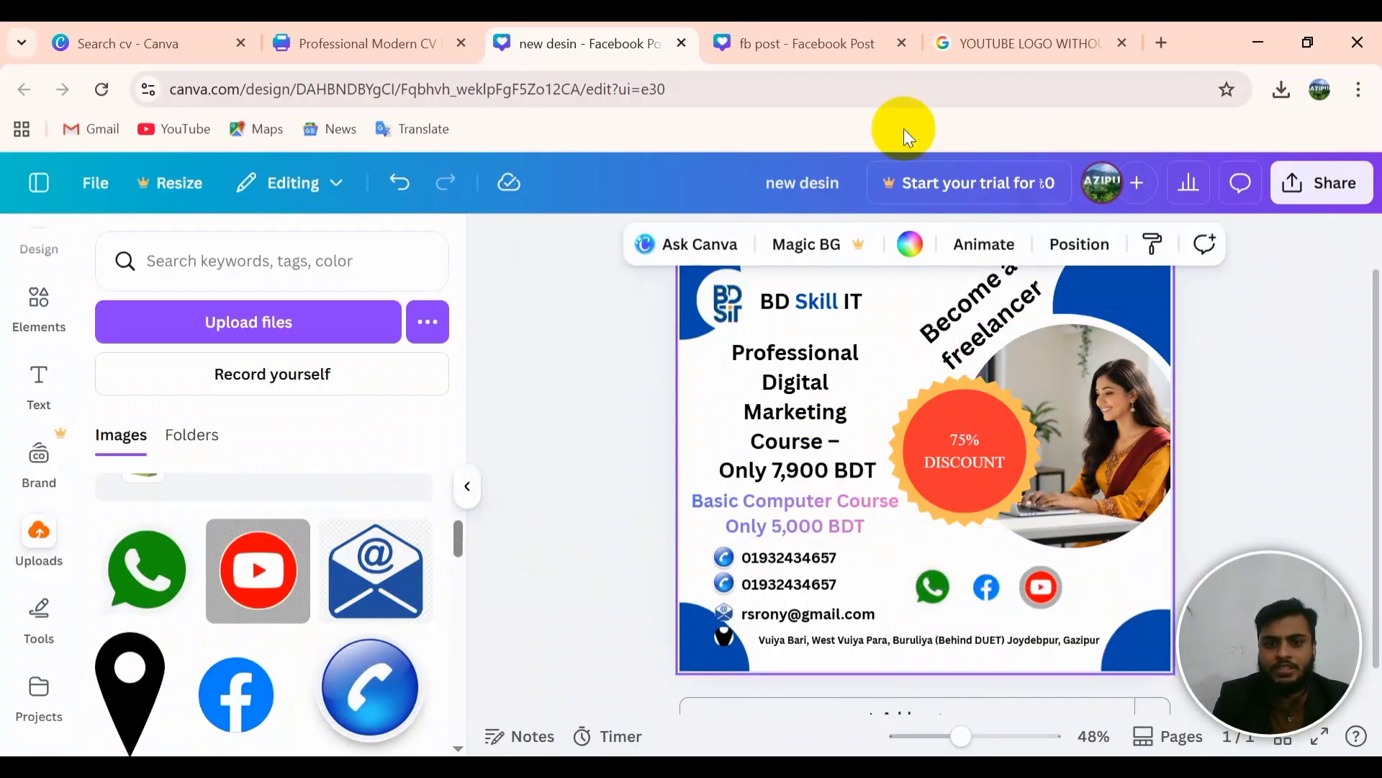
Step: Glance at the fb post design, return to 'new desin', and open the Tools panel
click(746, 43)
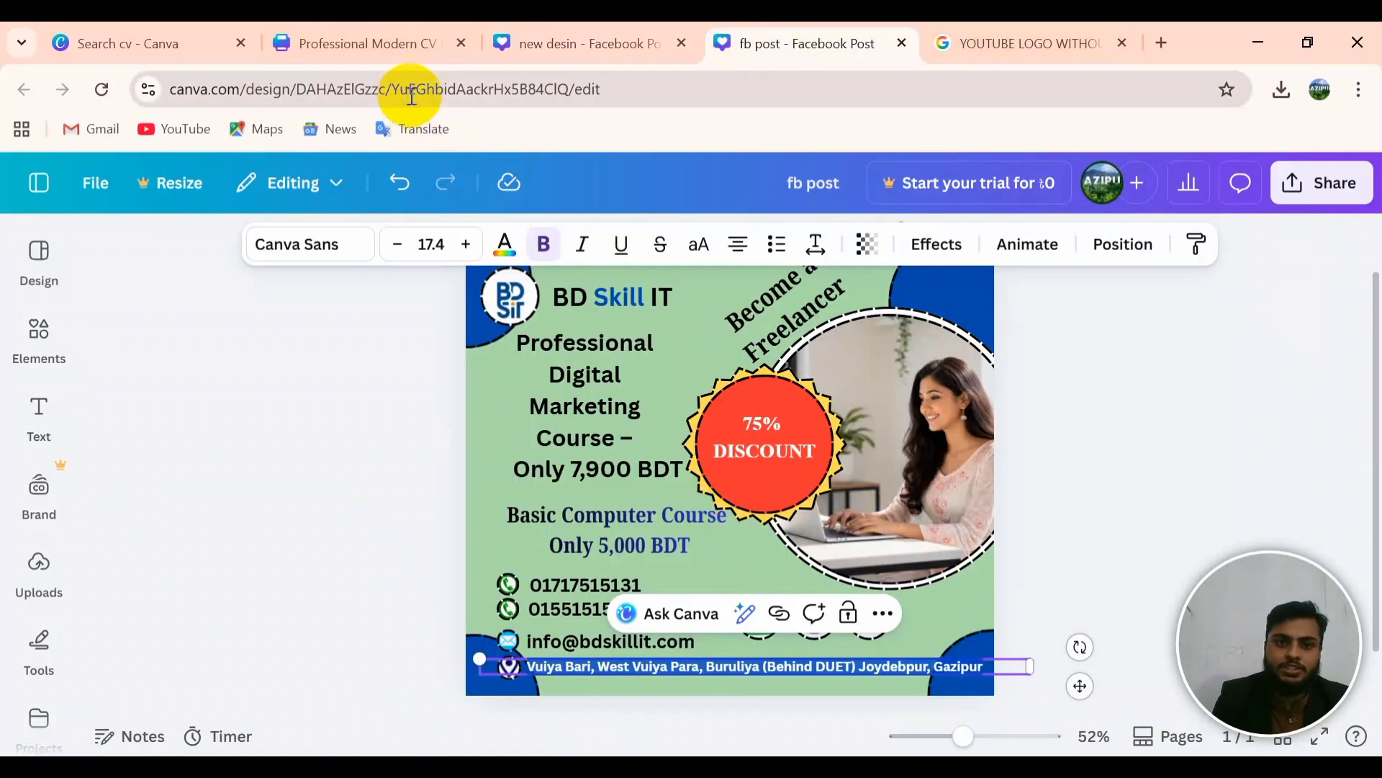
click(561, 42)
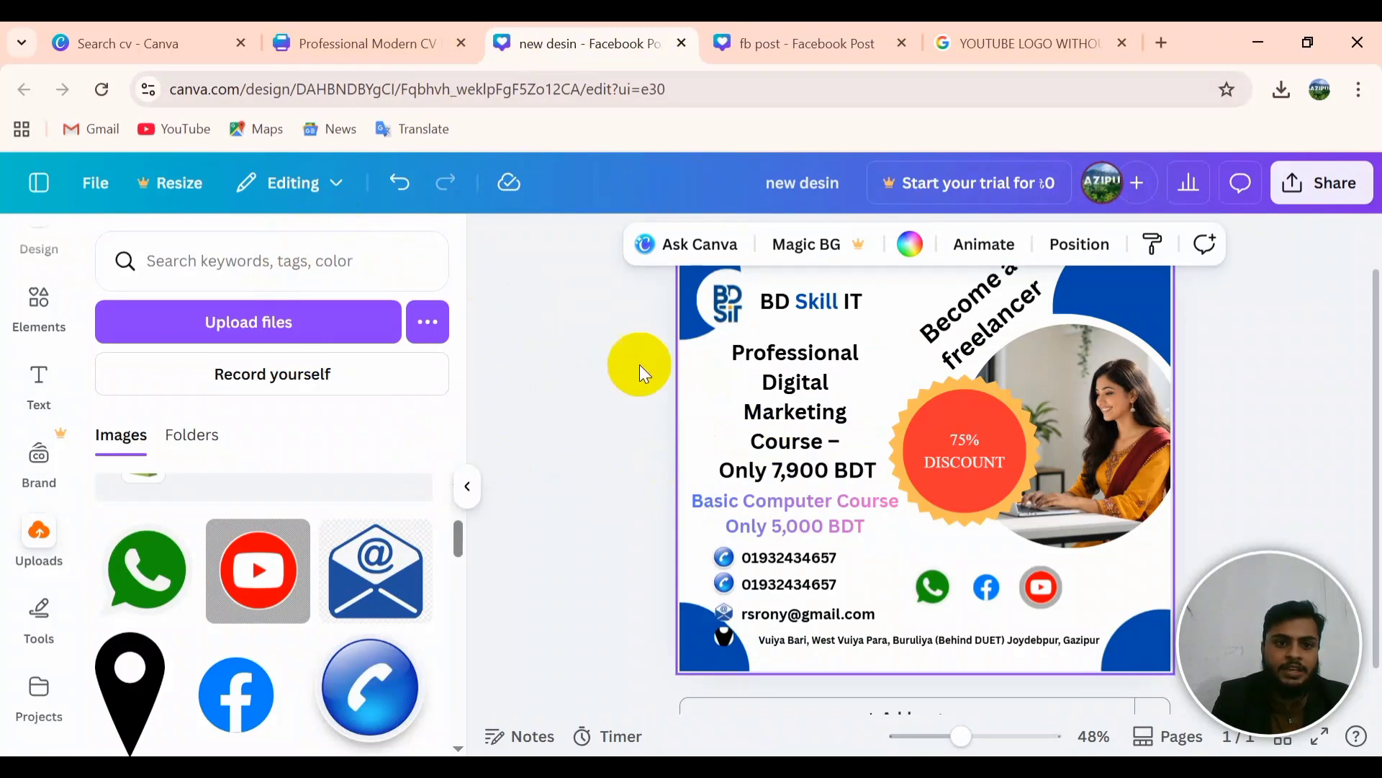
click(584, 351)
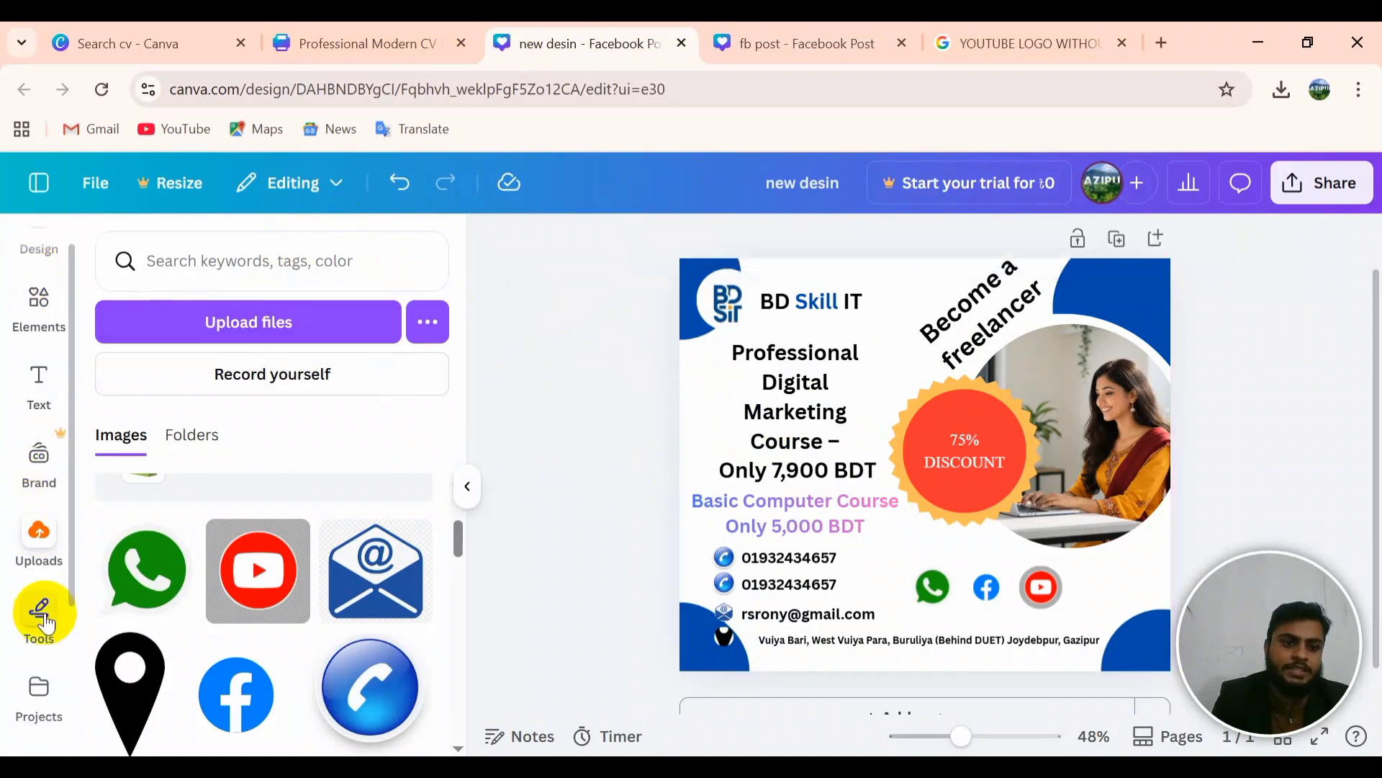
click(40, 610)
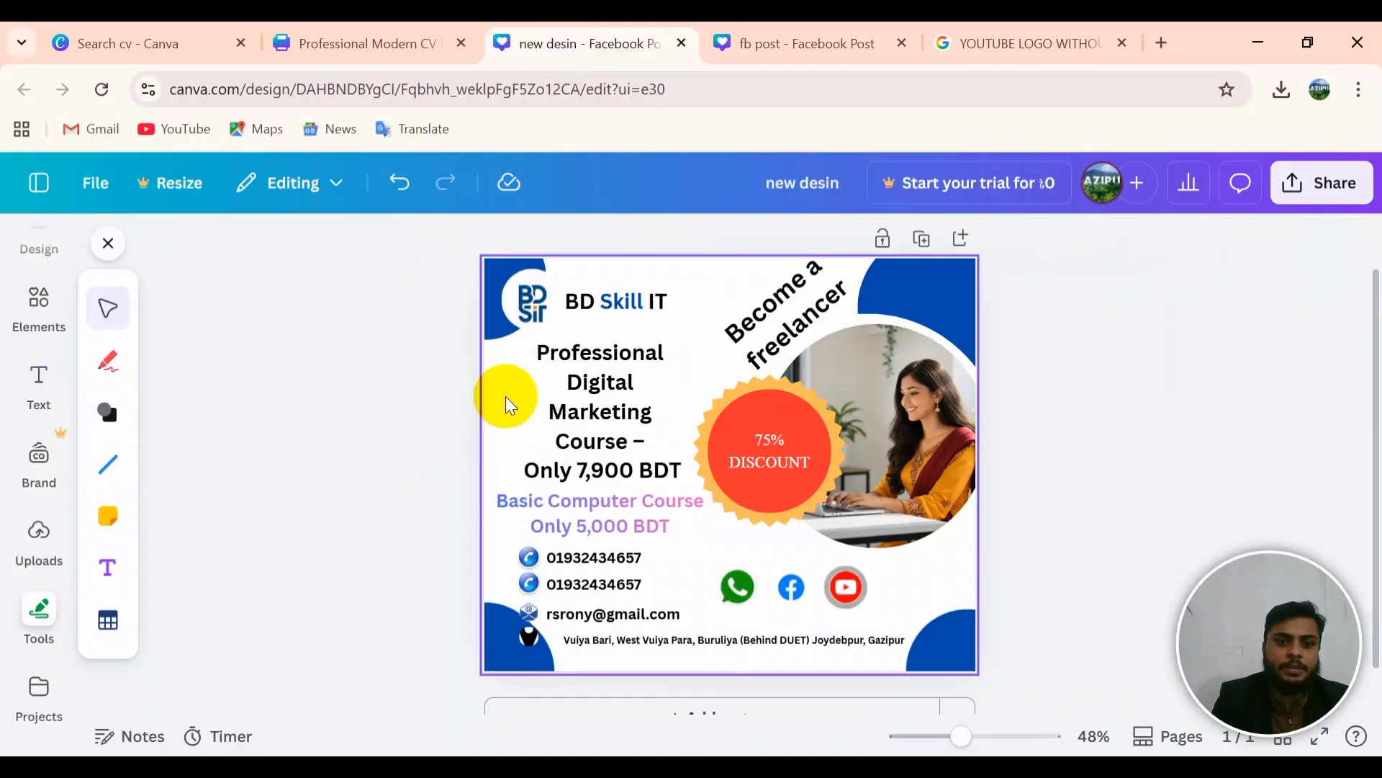
Step: Try green and teal backgrounds, then set the poster background to light cyan
click(504, 401)
click(716, 245)
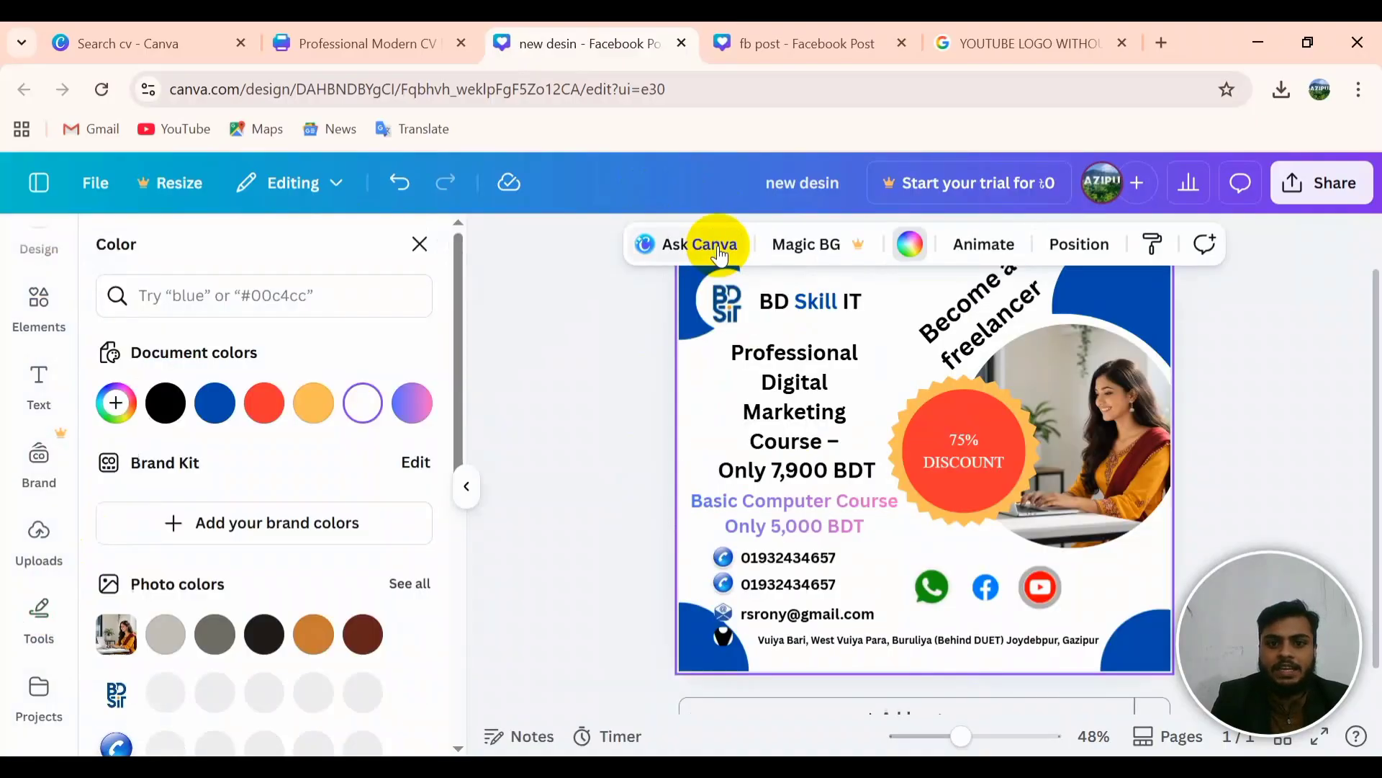
scroll(347, 432, down, 4)
scroll(347, 430, down, 2)
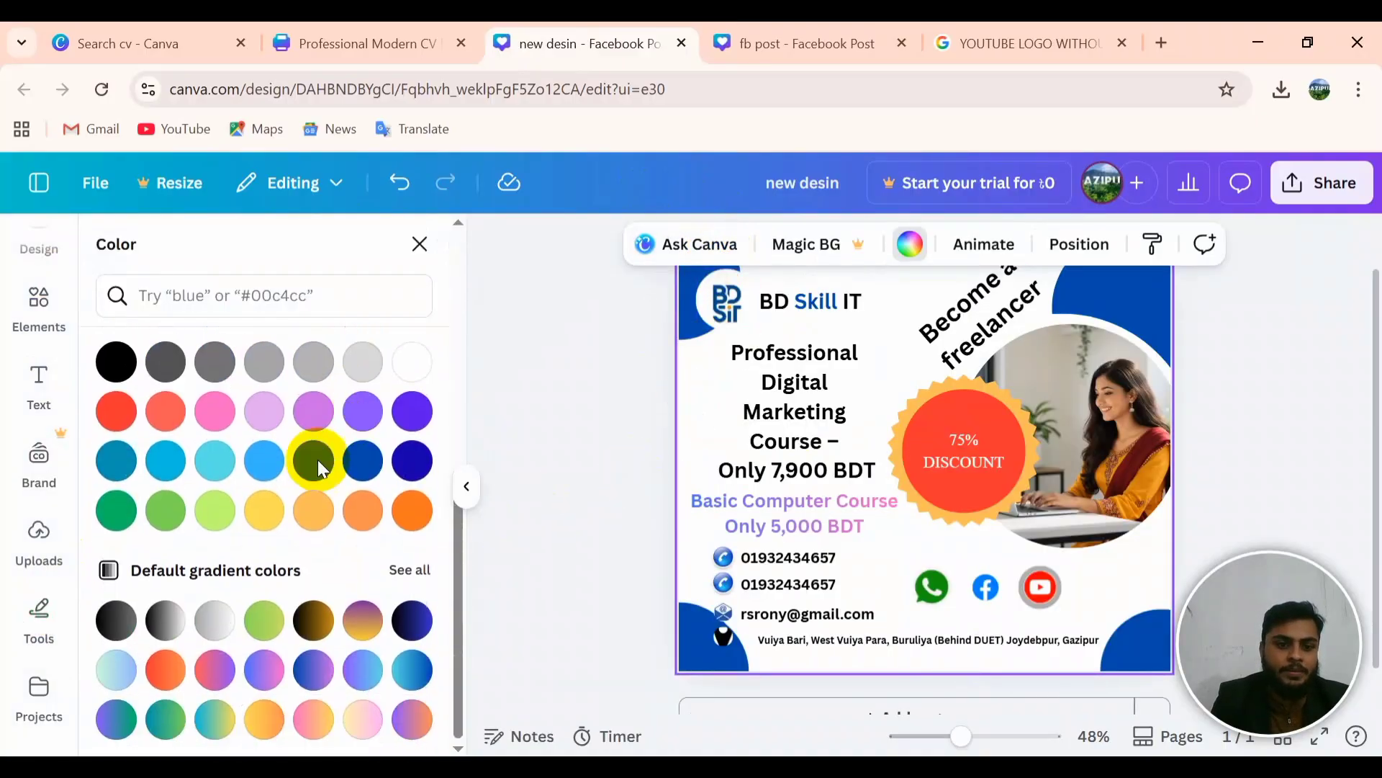
click(169, 511)
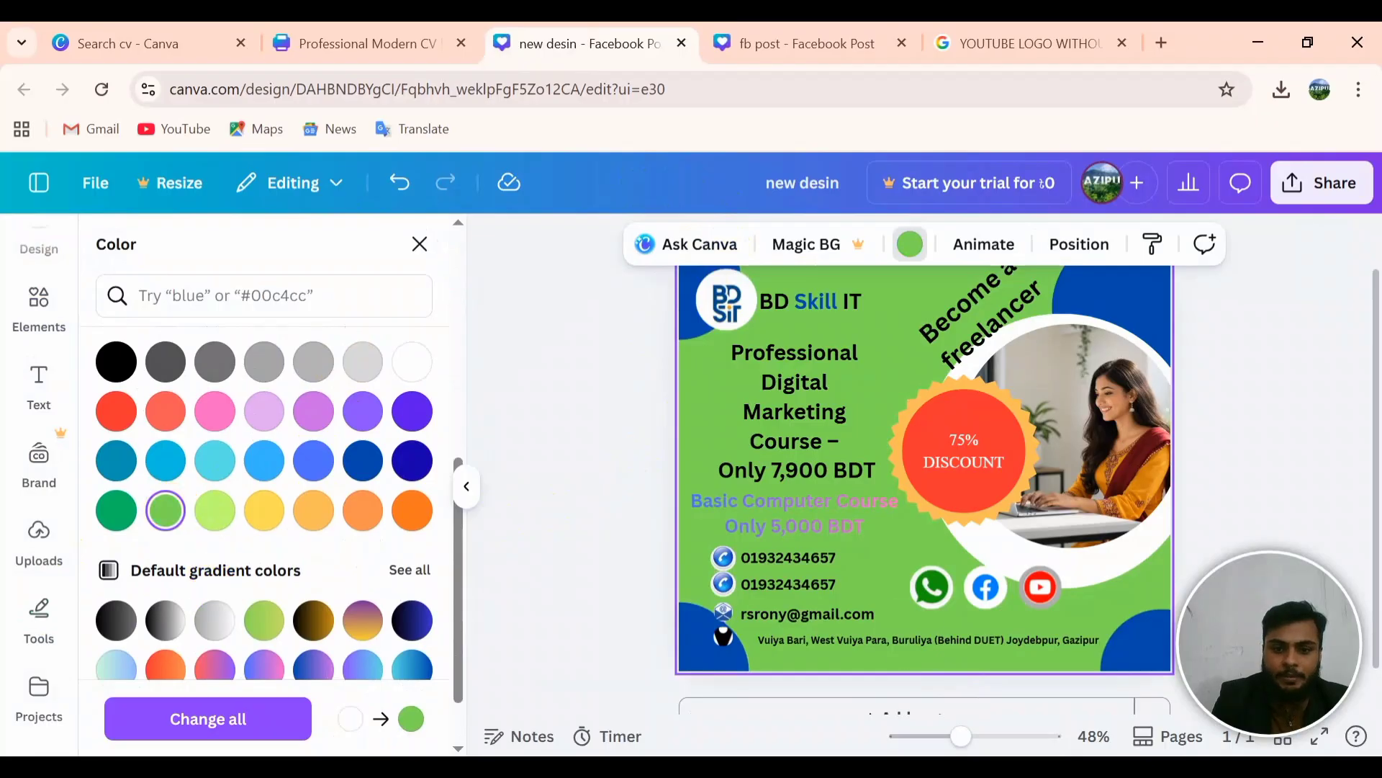
click(131, 516)
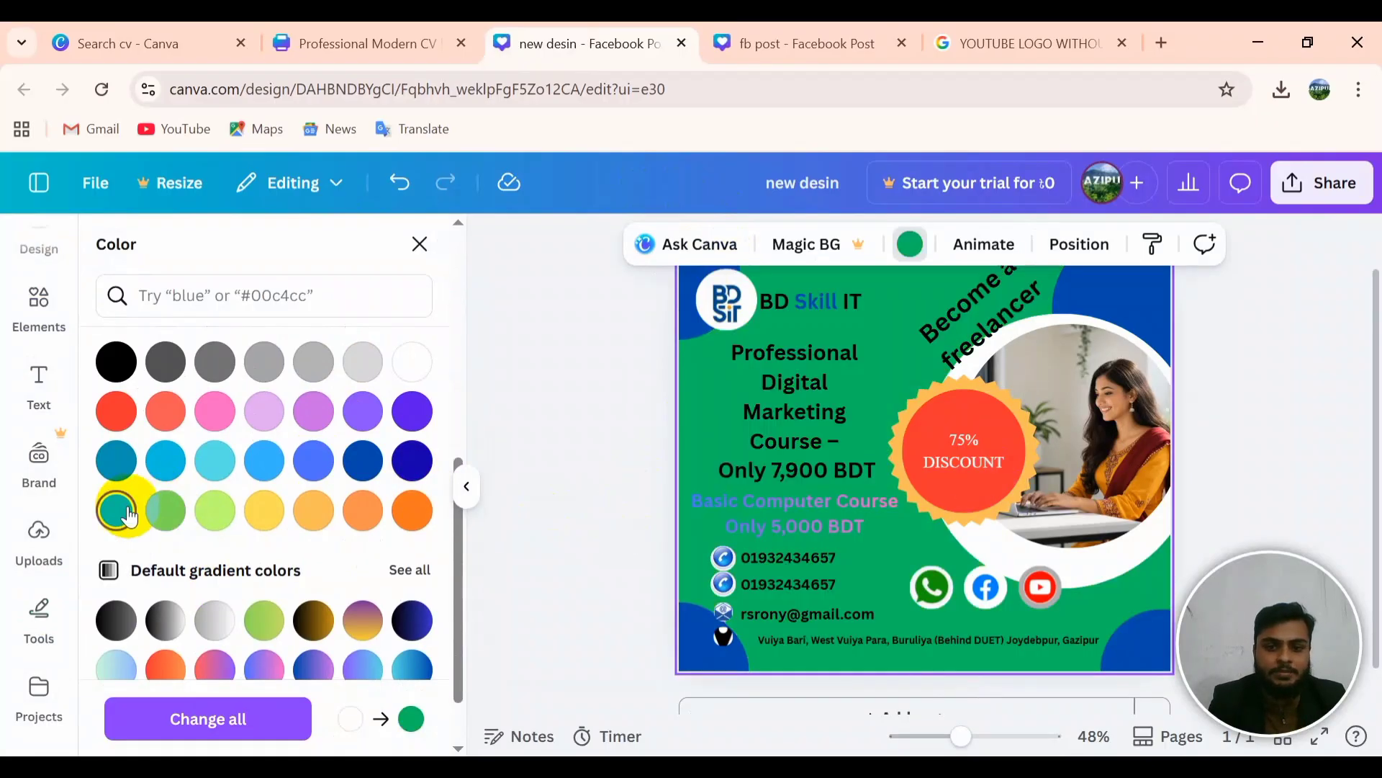
click(166, 461)
click(210, 472)
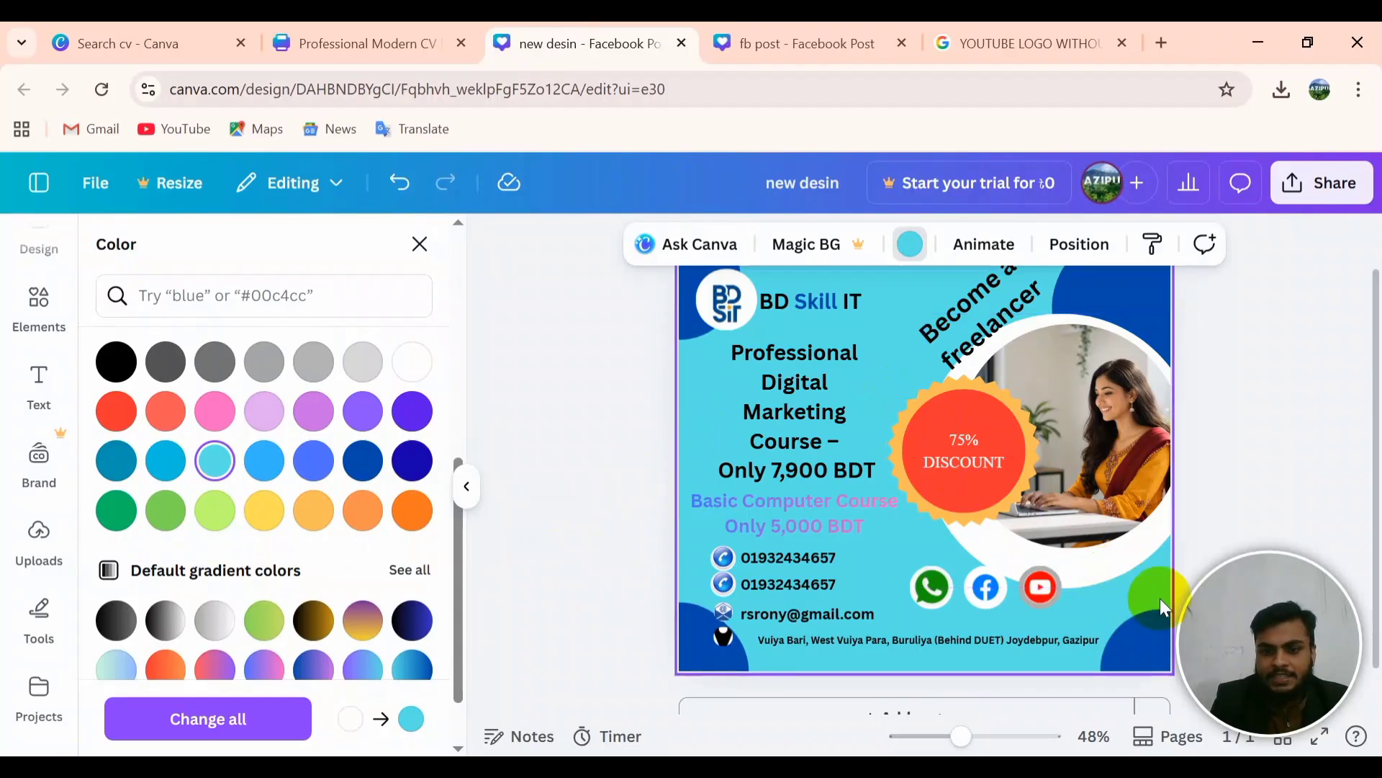
drag(1155, 591, 1108, 521)
Step: Resize the circular woman-at-laptop photo slightly and centre it on the guide
drag(1172, 560, 1206, 599)
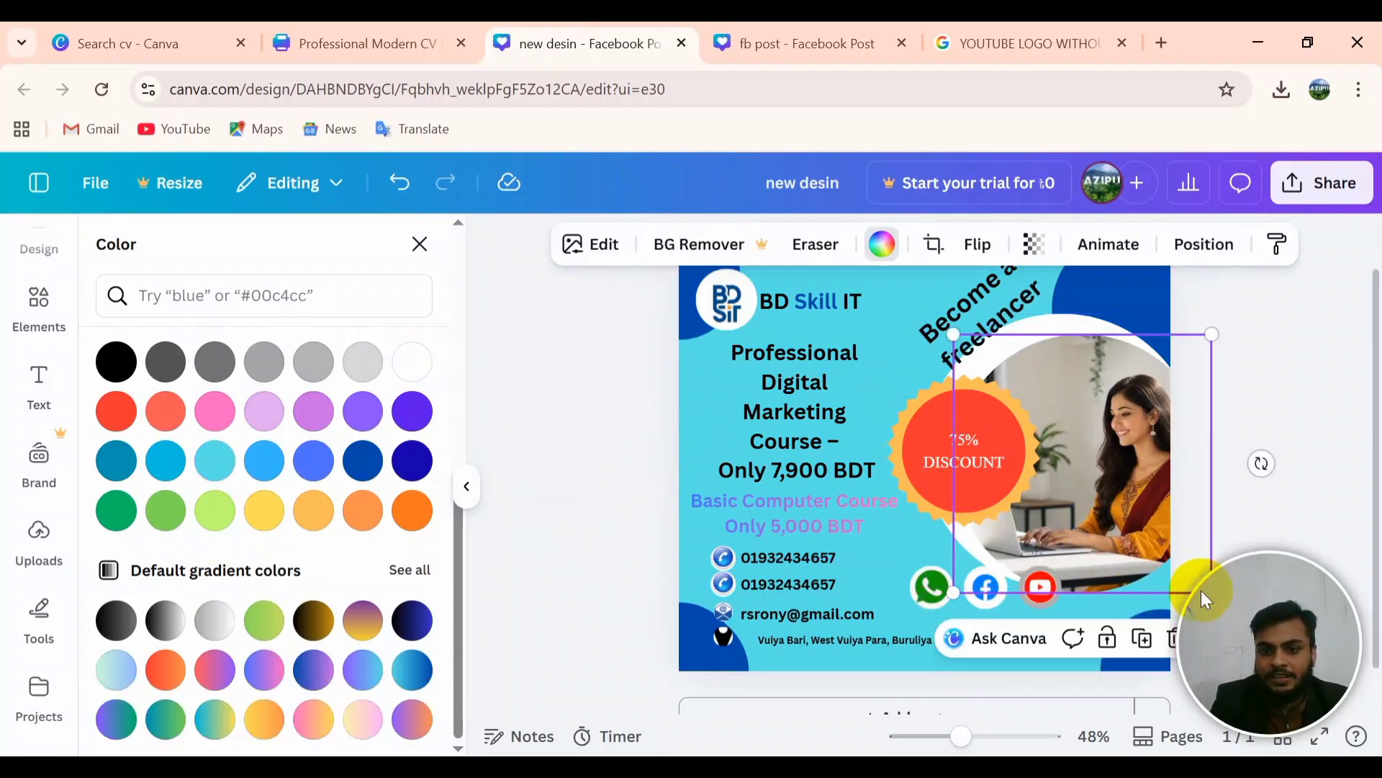
drag(1138, 532, 1114, 512)
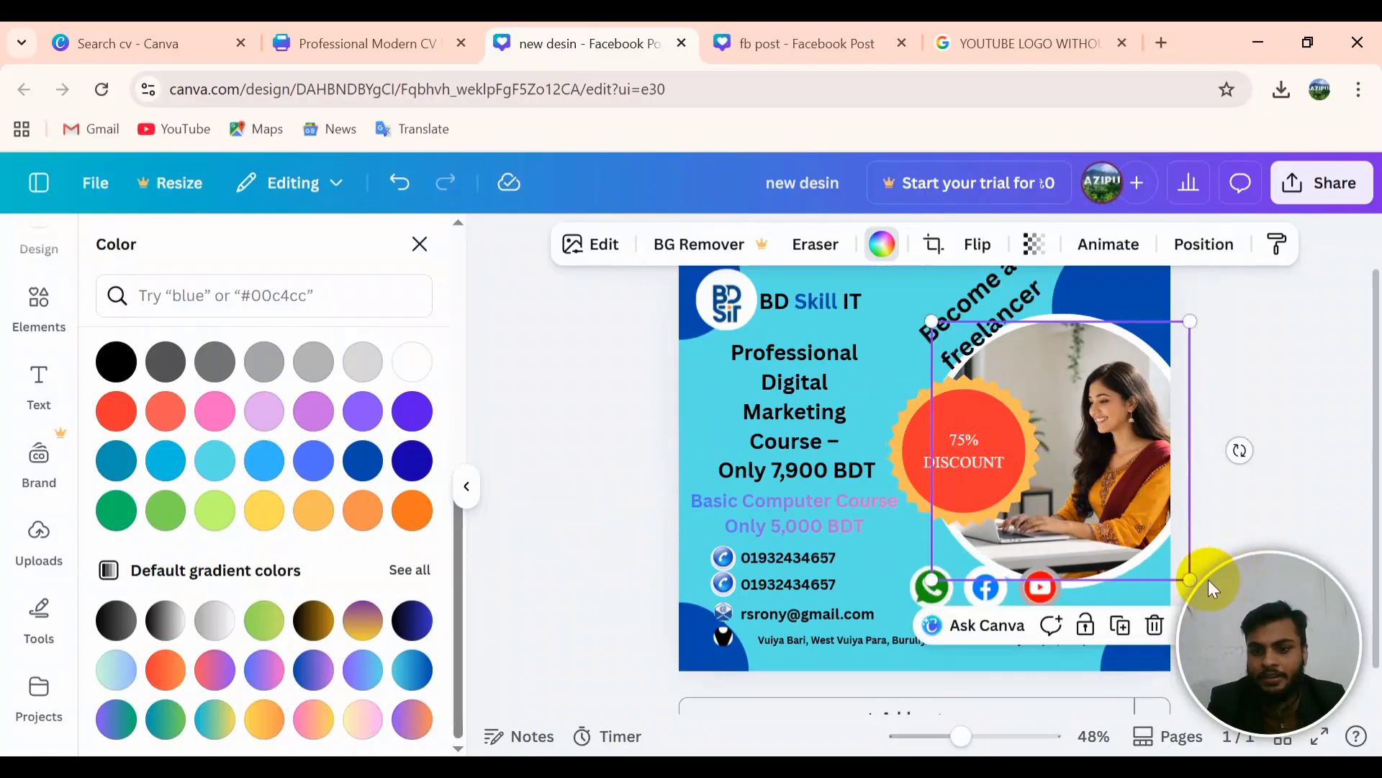
drag(1190, 578, 1198, 586)
click(1119, 535)
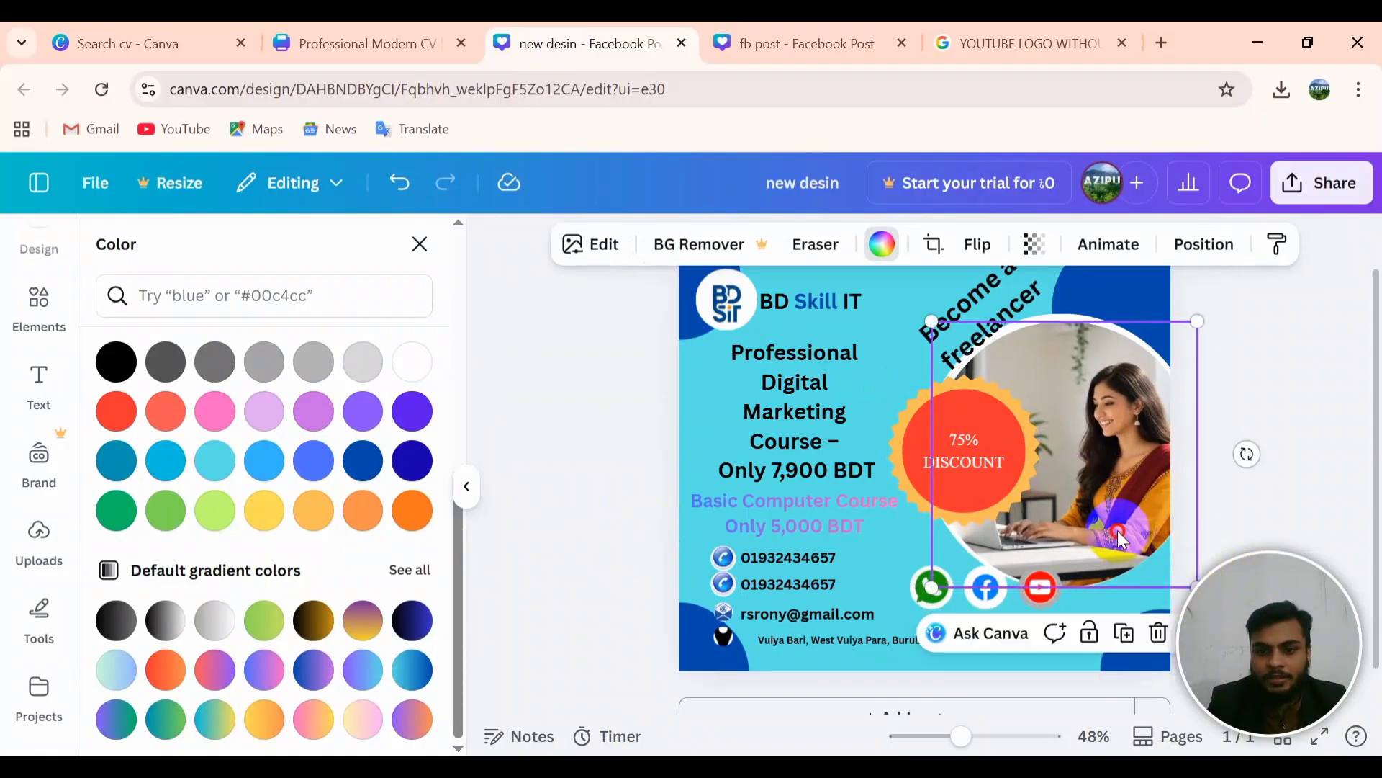
drag(1119, 534, 1113, 526)
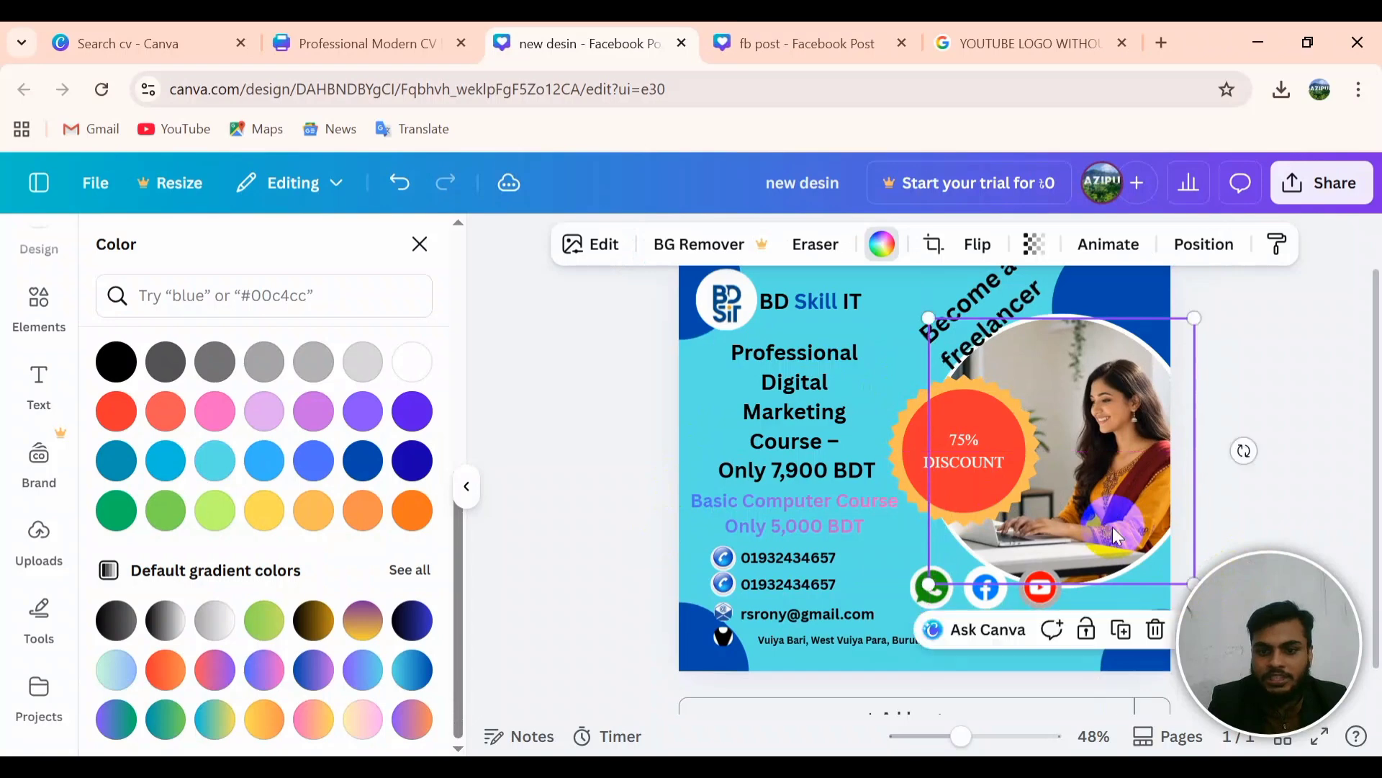
drag(1191, 582, 1184, 574)
drag(1117, 514, 1121, 517)
drag(1190, 580, 1191, 577)
drag(1090, 504, 1091, 504)
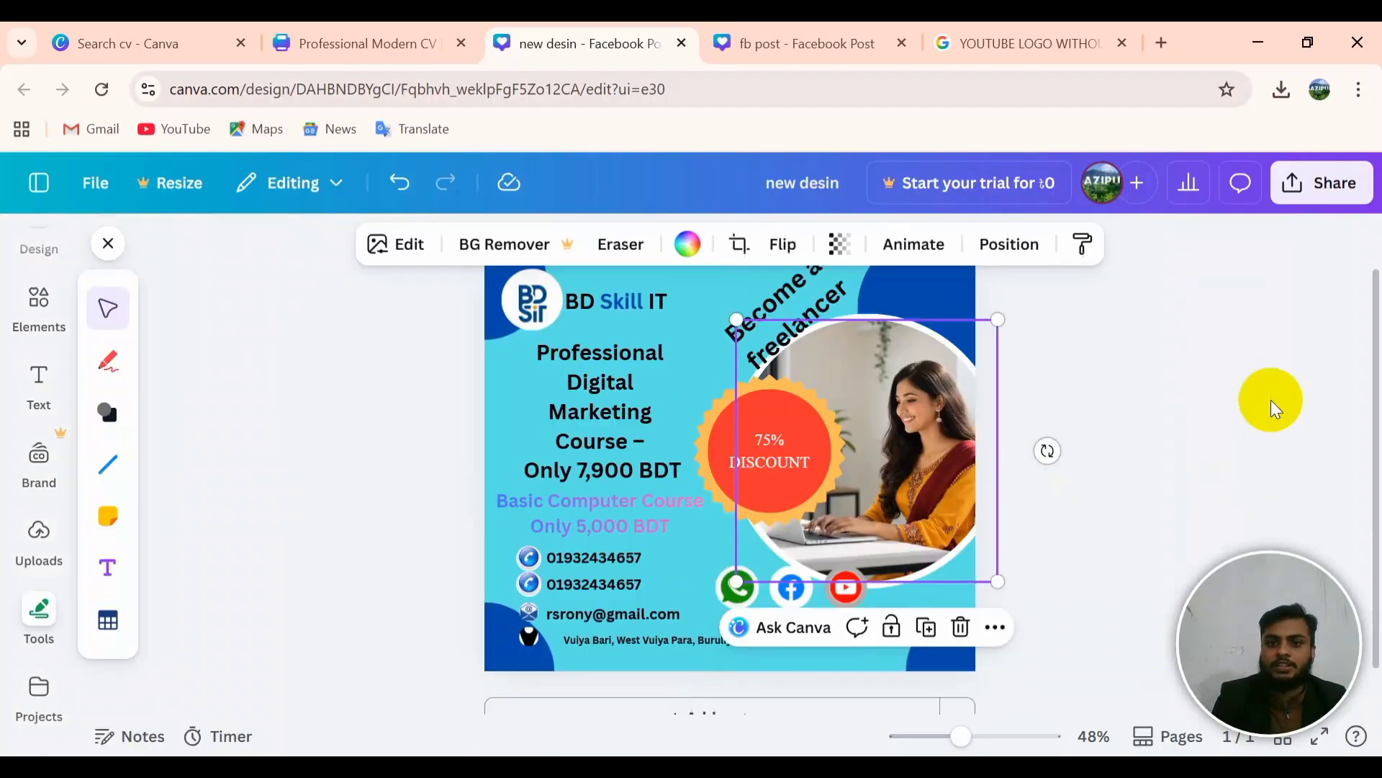
scroll(713, 375, up, 1)
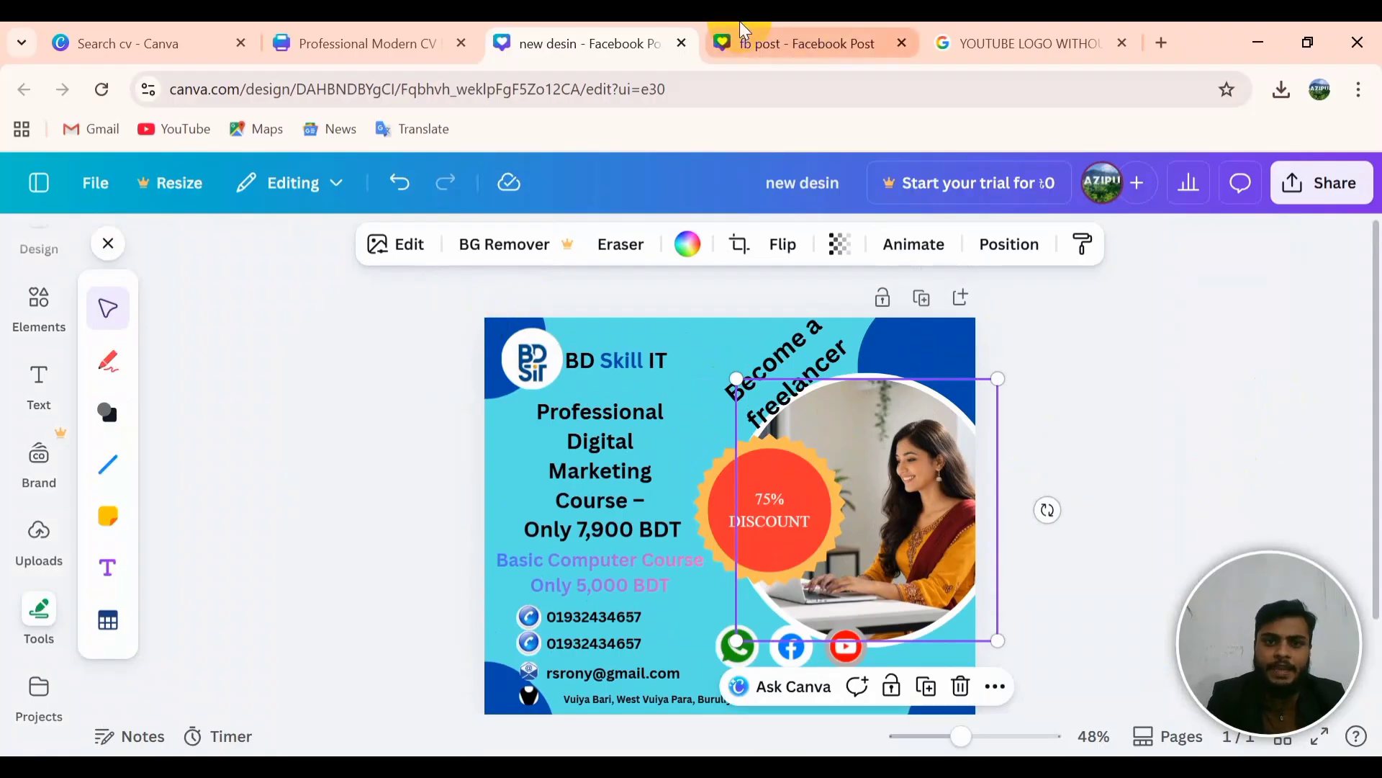
click(740, 40)
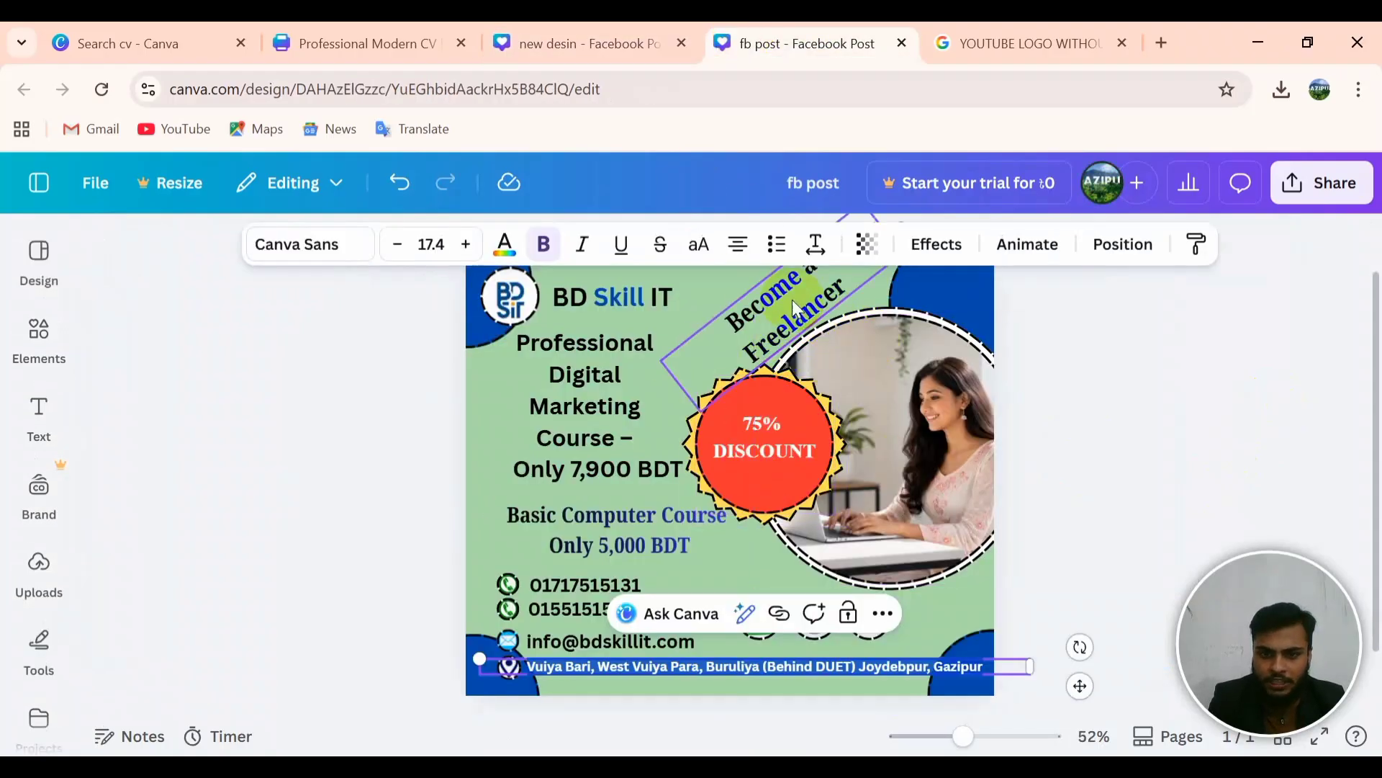
click(612, 43)
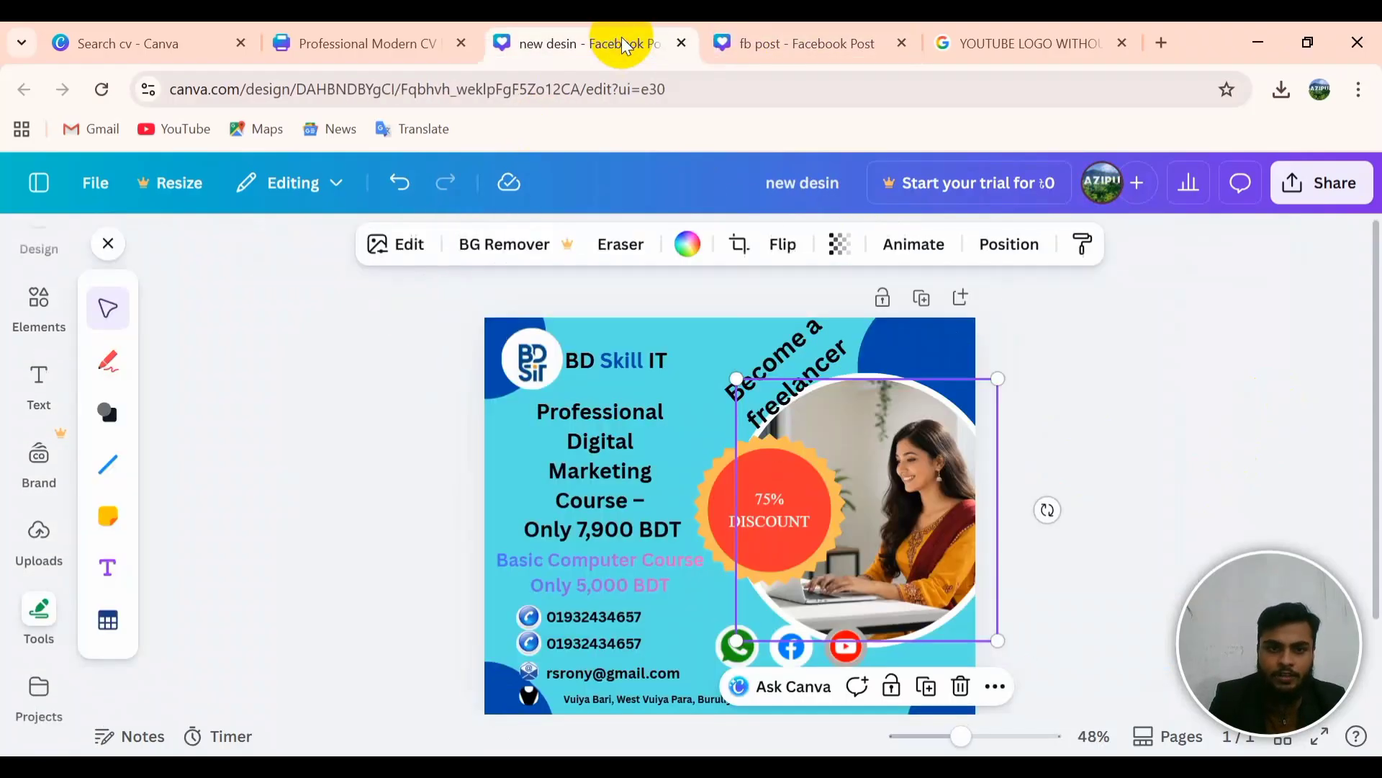
drag(677, 389, 723, 421)
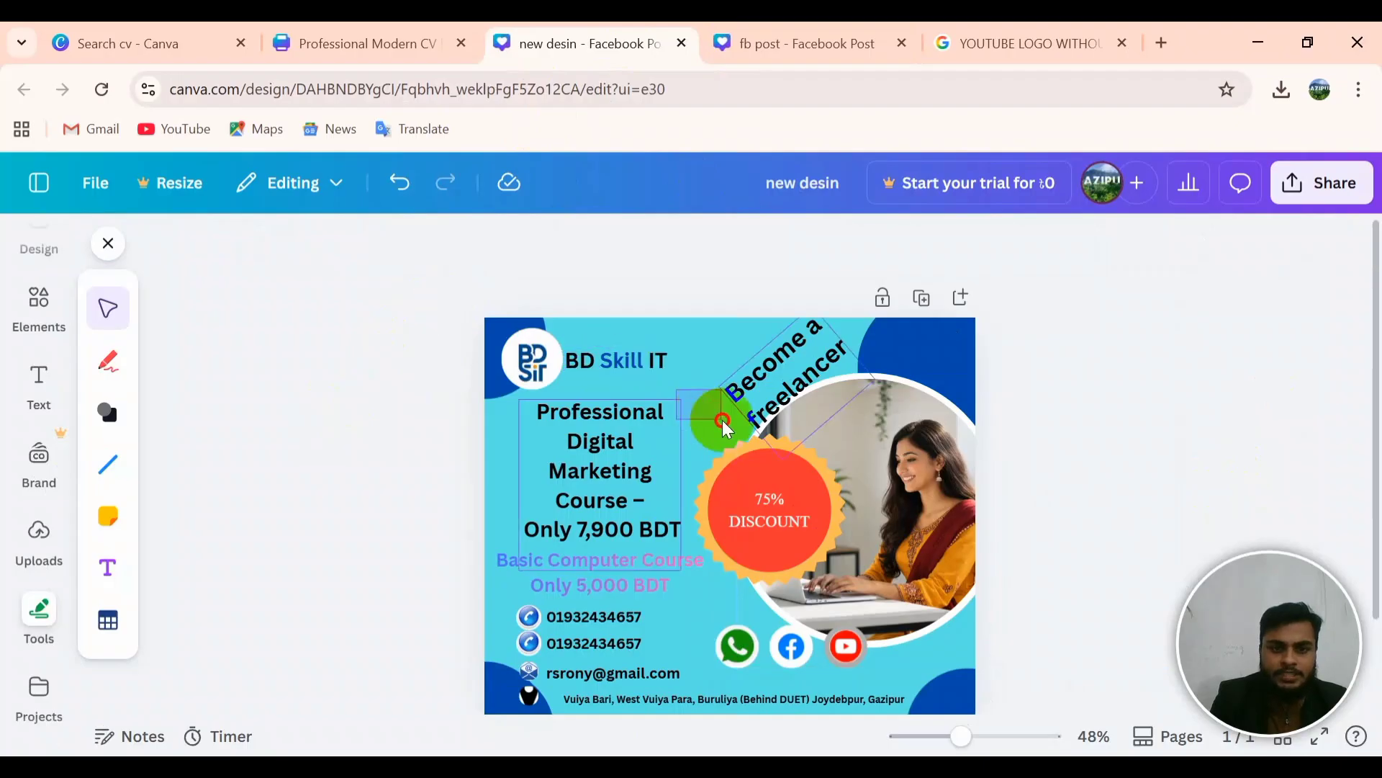
drag(782, 496, 782, 497)
drag(391, 298, 990, 712)
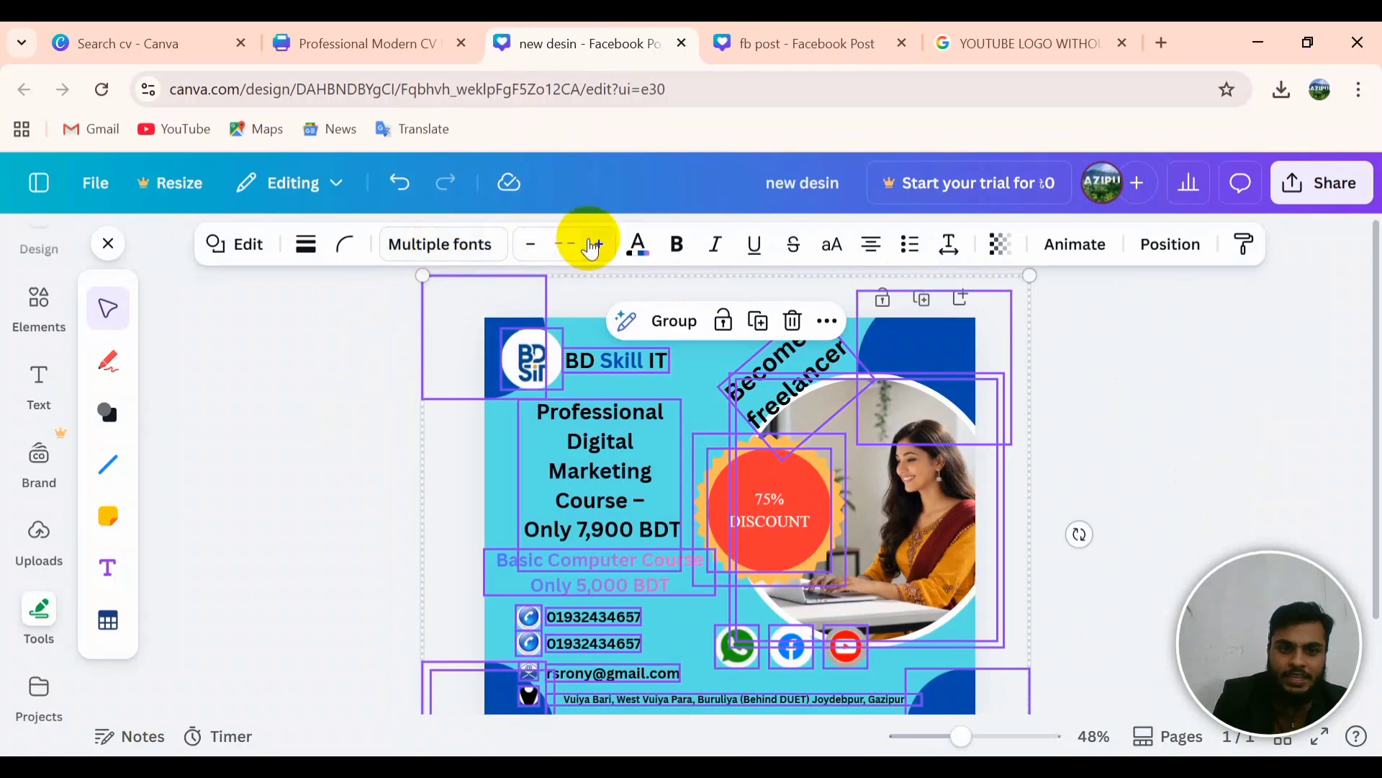
Step: Try short-dashed and dotted outlines on the shapes before settling on long dashes
click(347, 247)
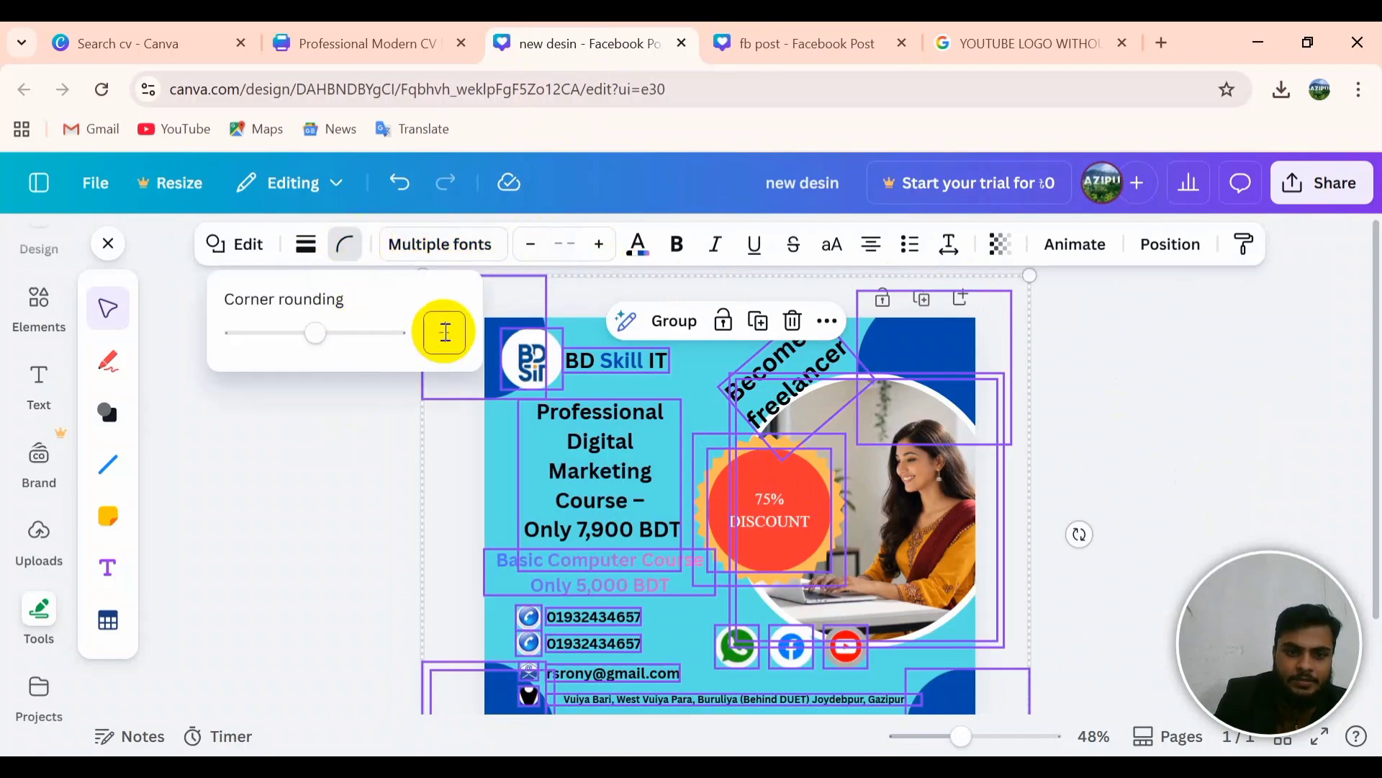
click(317, 248)
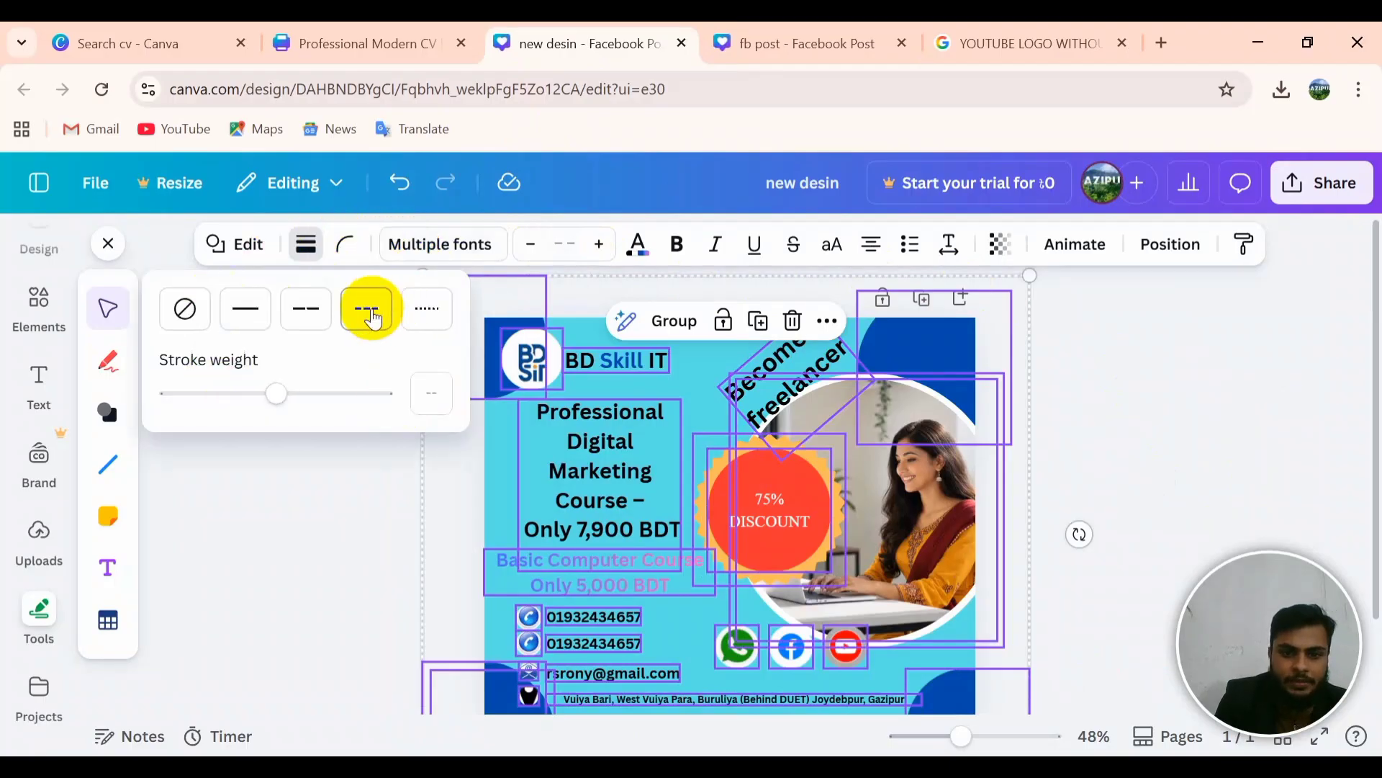
click(372, 319)
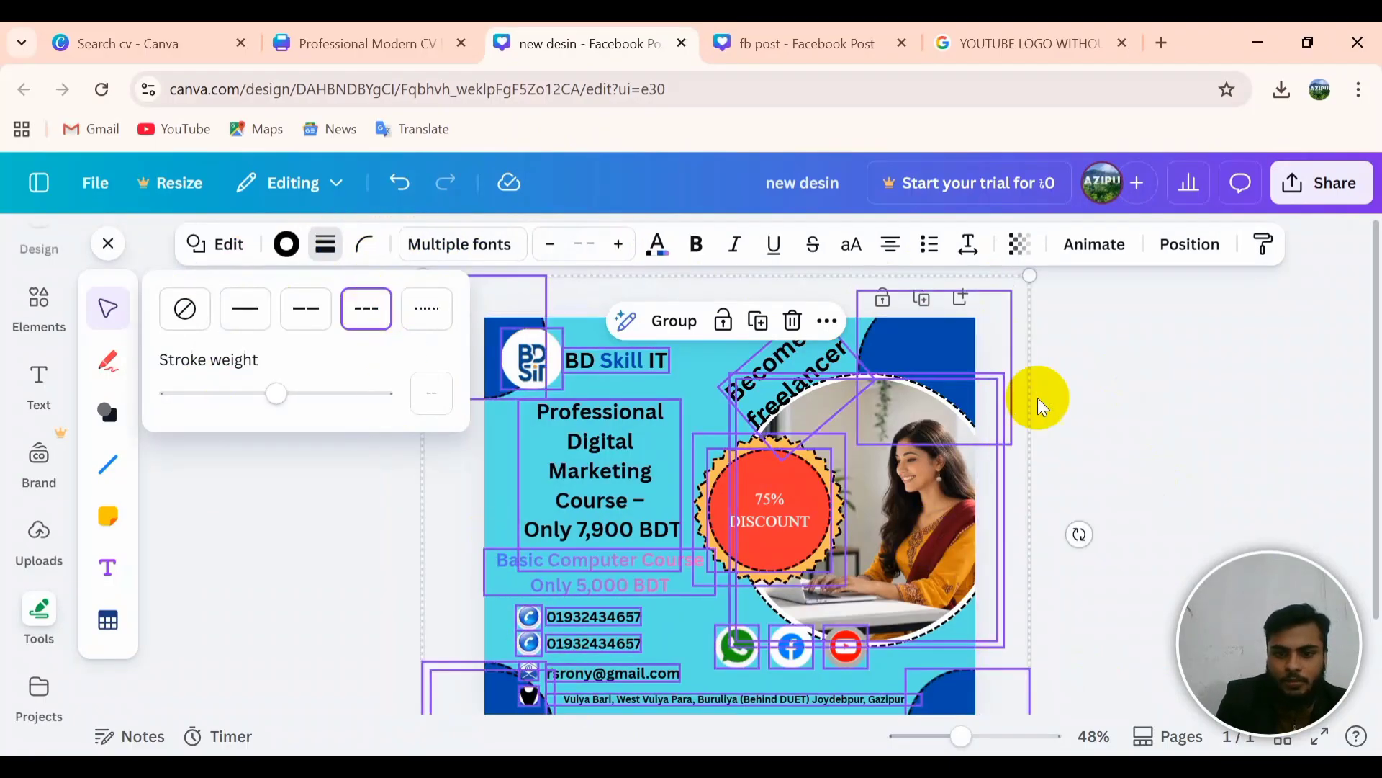
click(429, 314)
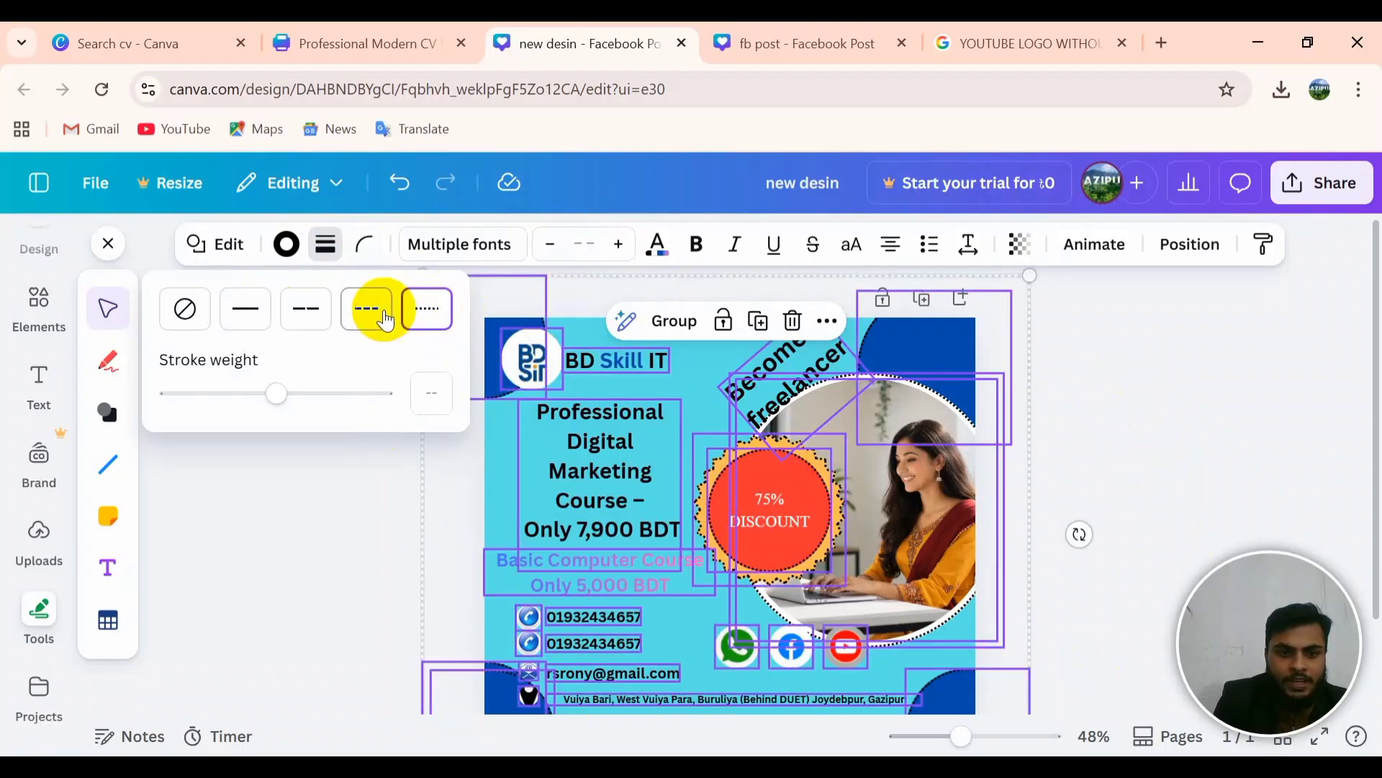
click(308, 316)
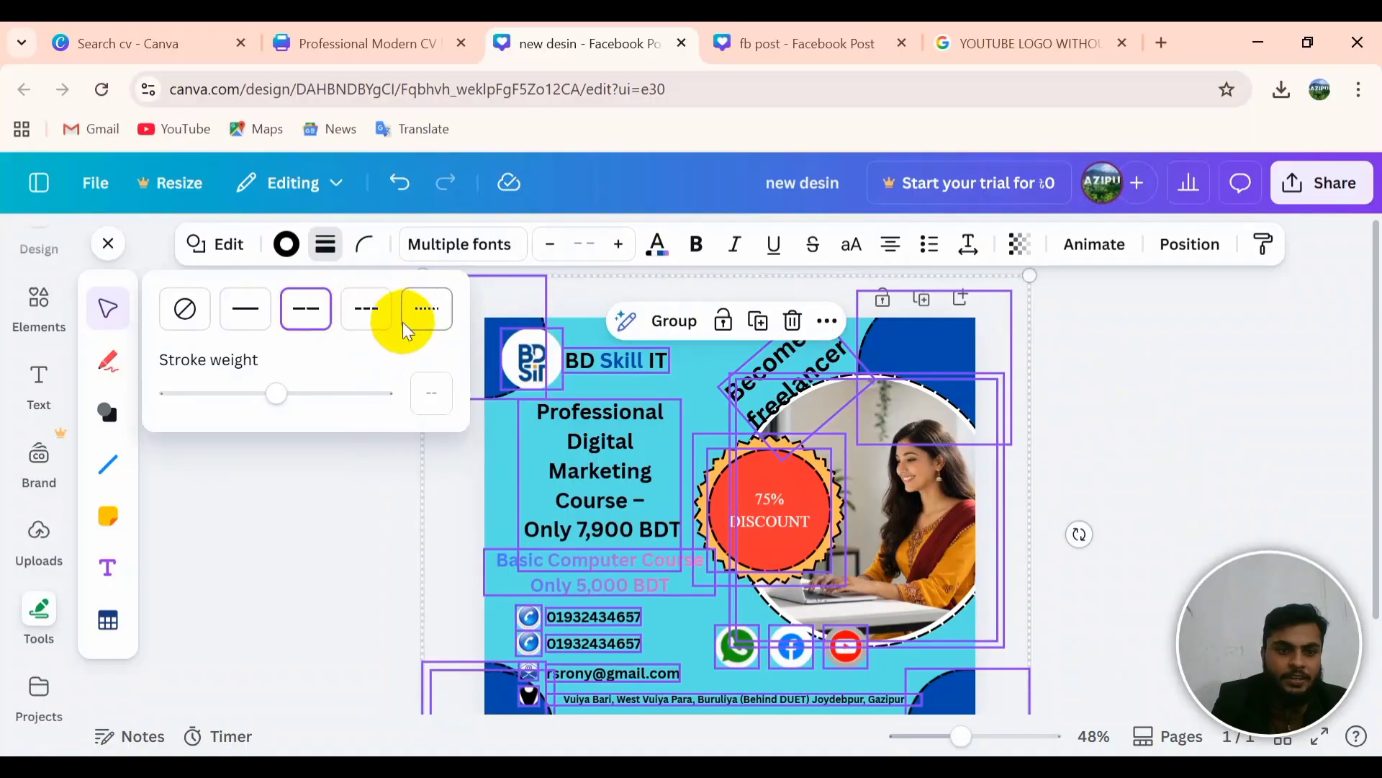
Step: Try outline weights 82 and 63, then undo the thick weight
click(350, 396)
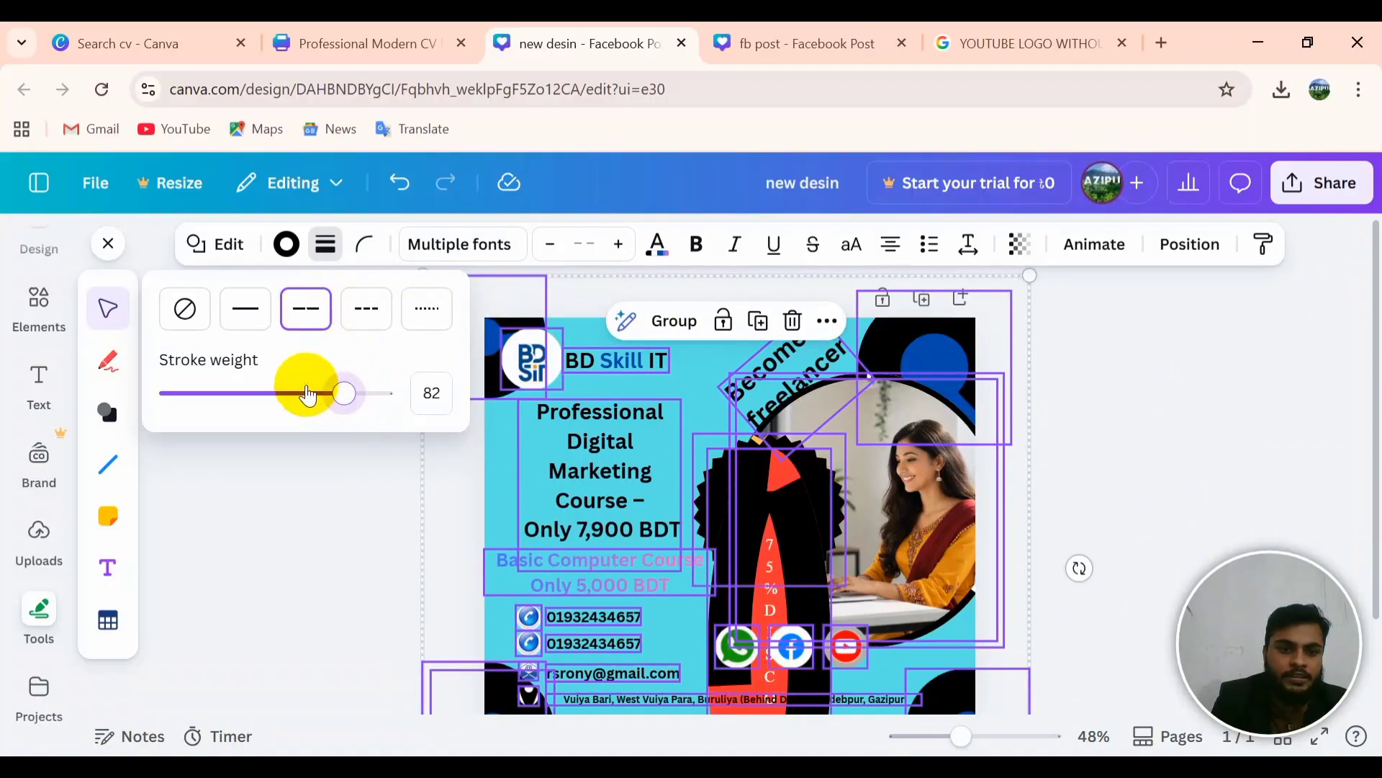
drag(308, 395, 304, 394)
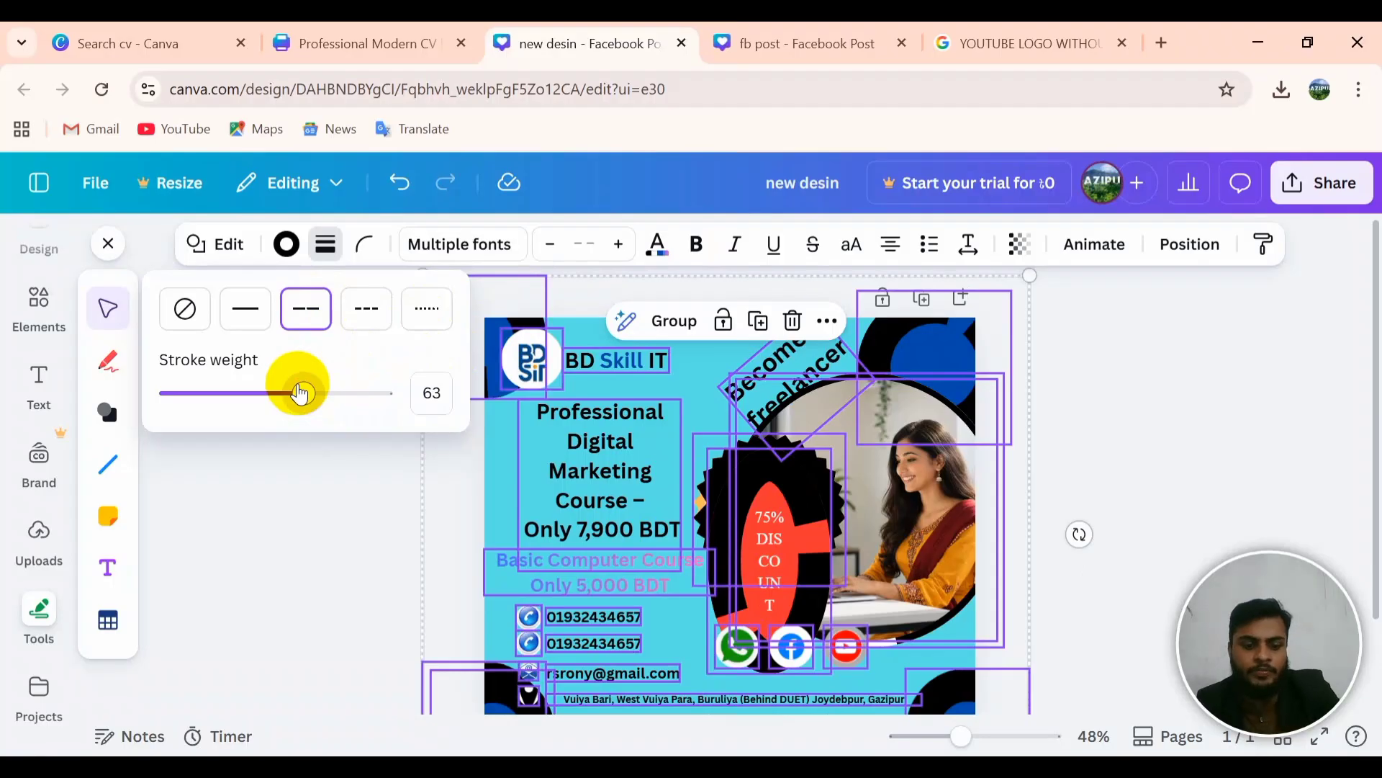
click(487, 490)
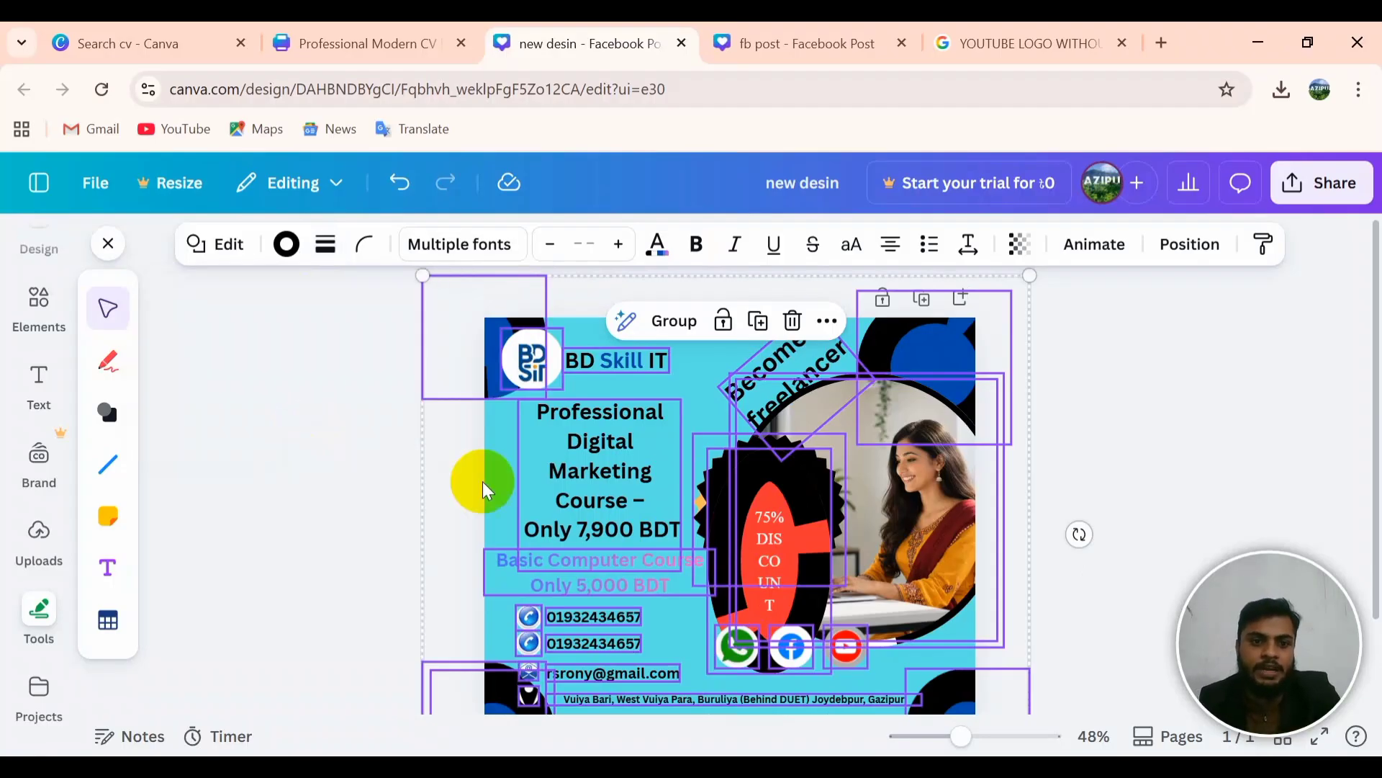
key(ctrl+z)
key(ctrl+z)
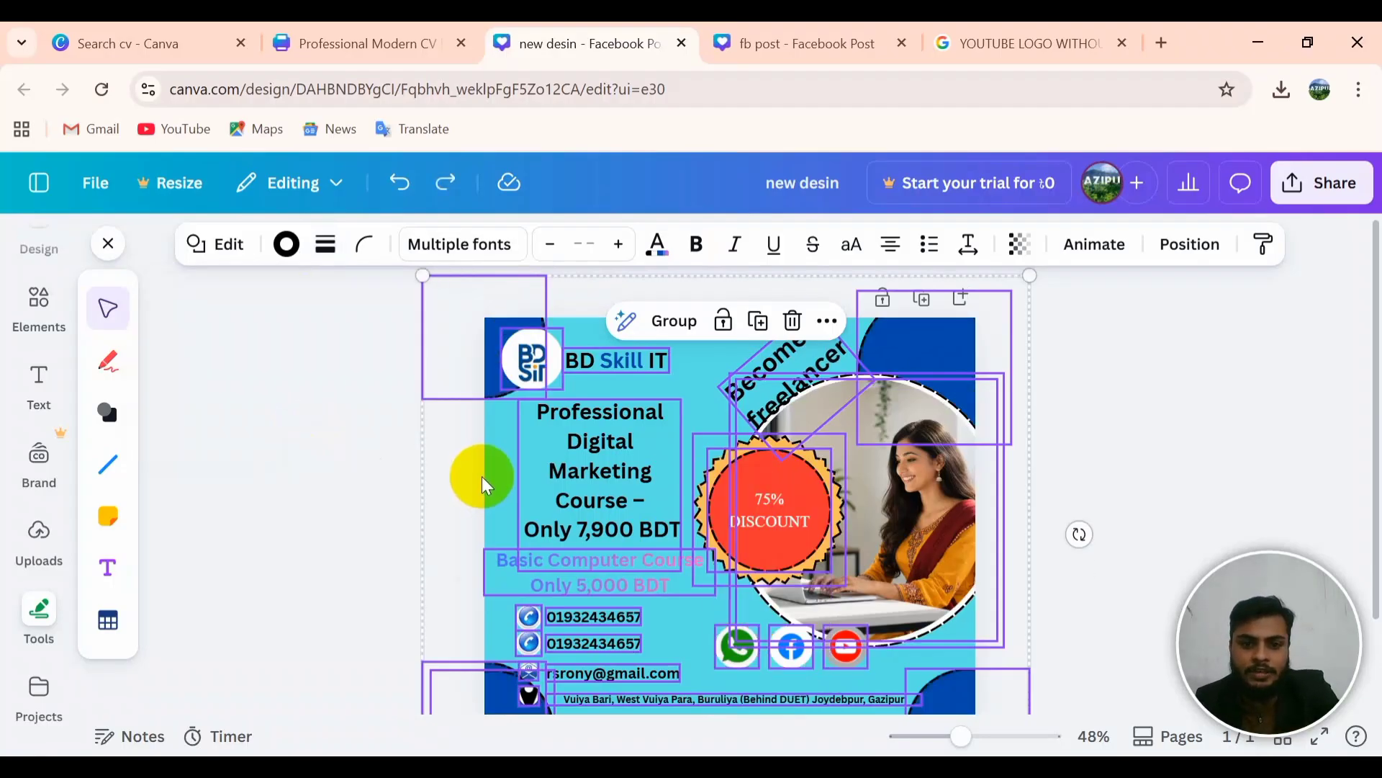
click(1102, 395)
Step: Select the e-mail line, then switch to the 'fb post - Facebook Post' design
scroll(846, 508, down, 2)
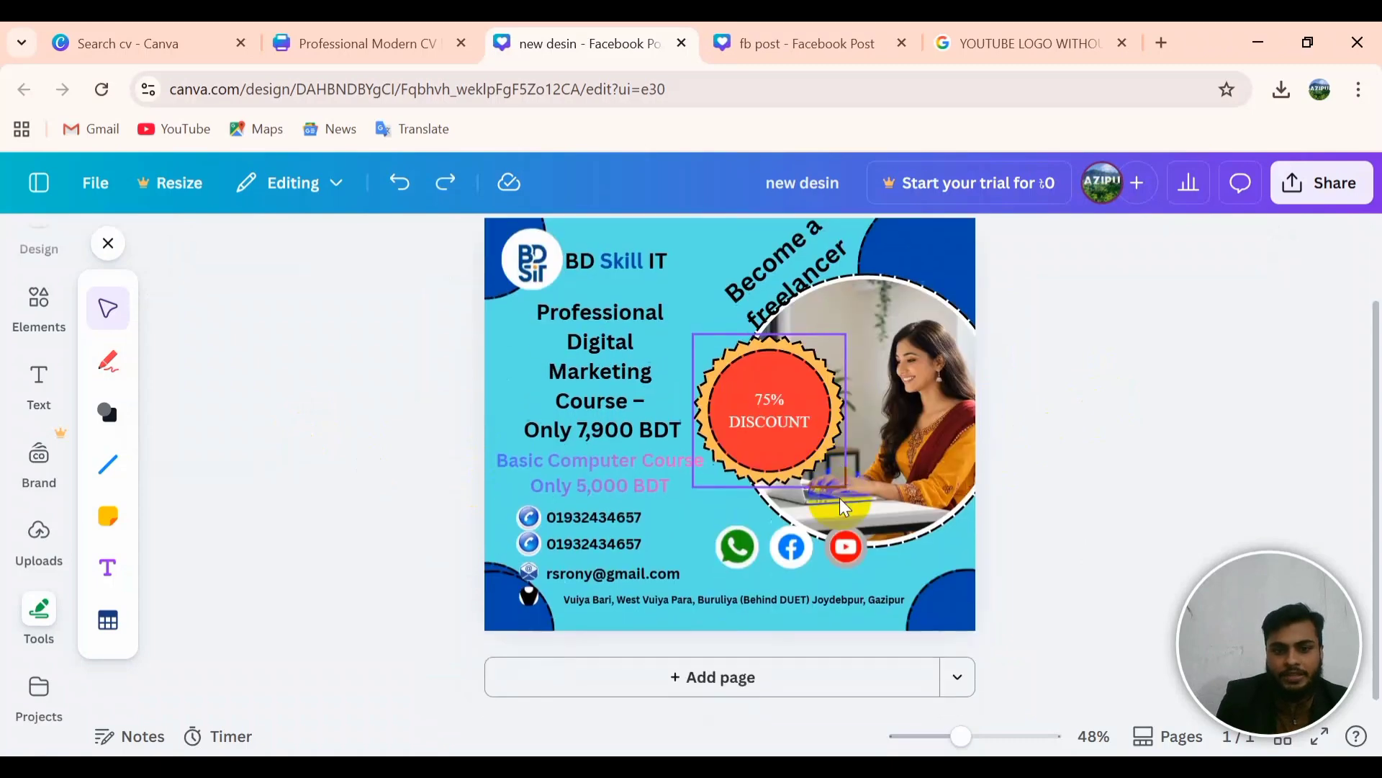
click(603, 586)
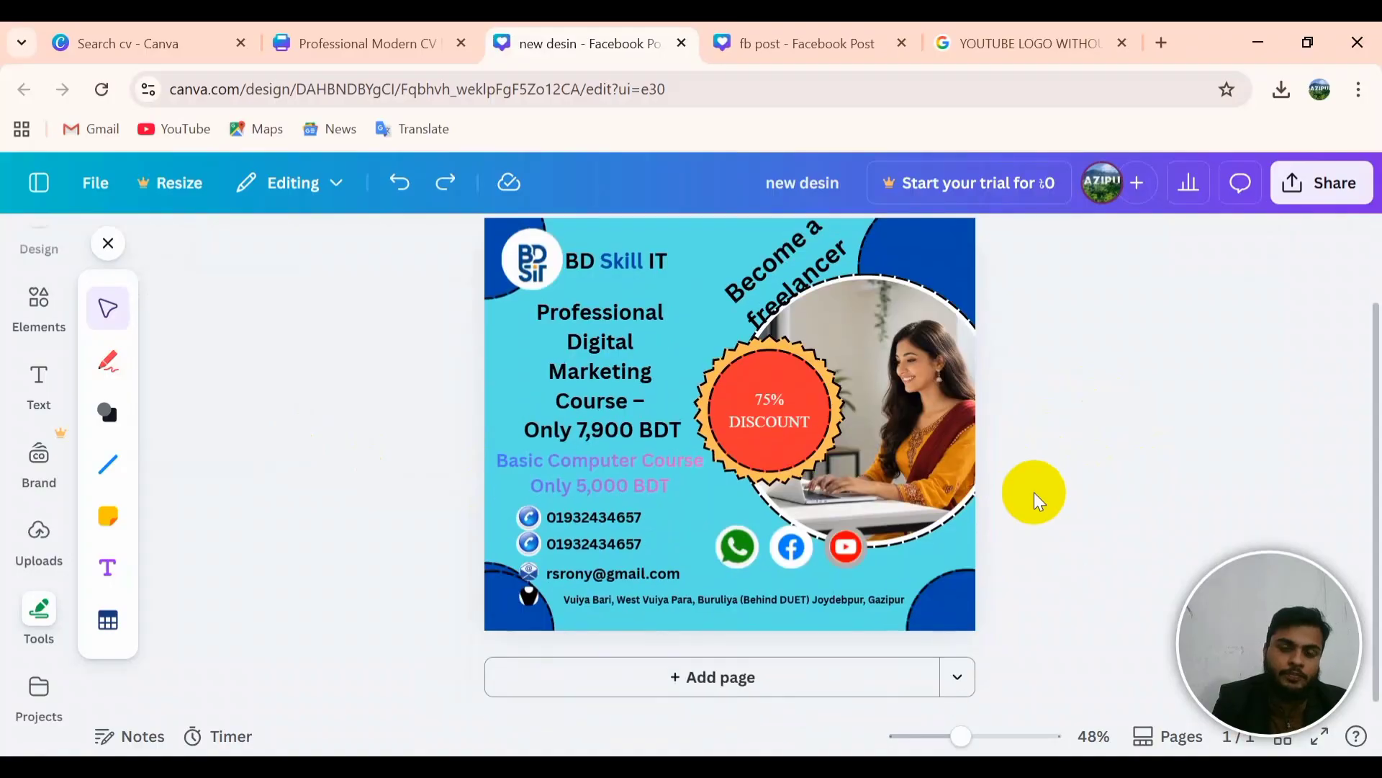
click(839, 24)
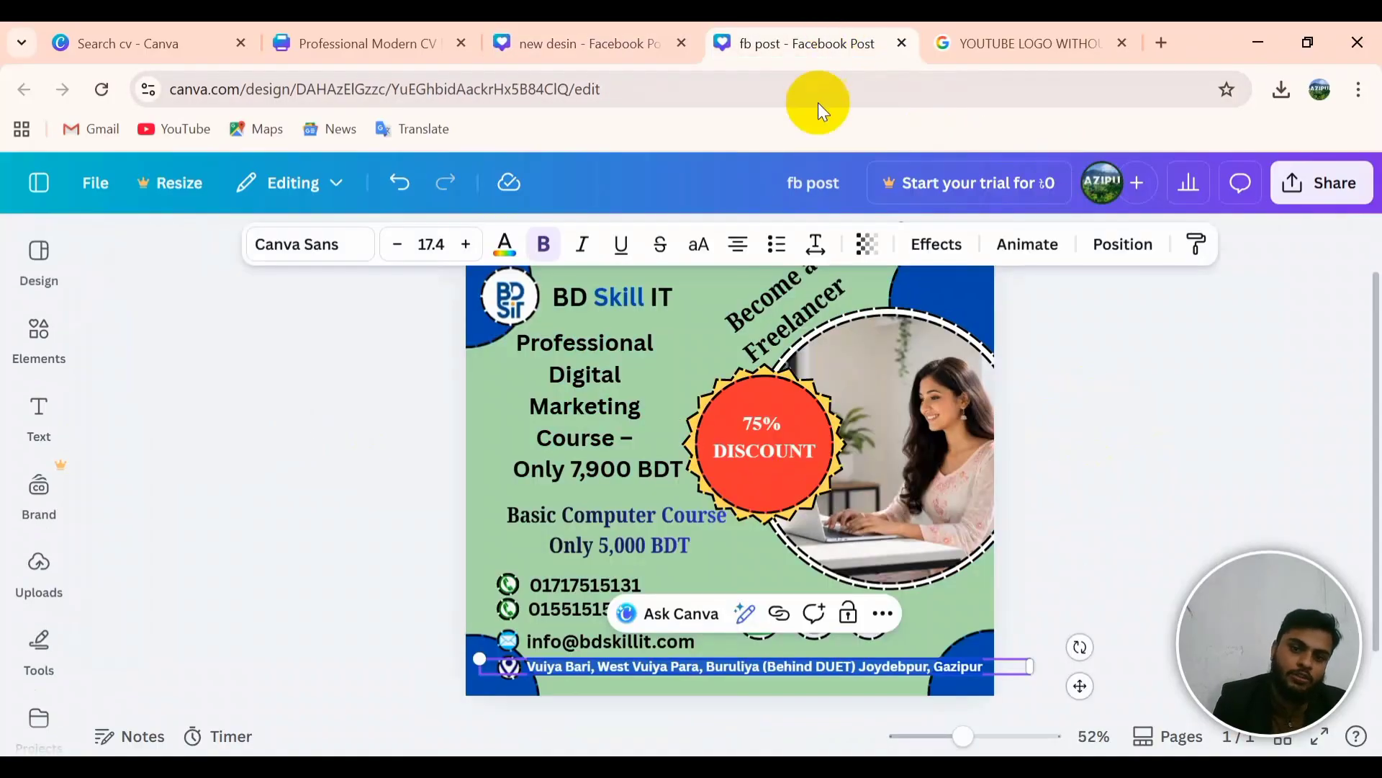
click(1077, 531)
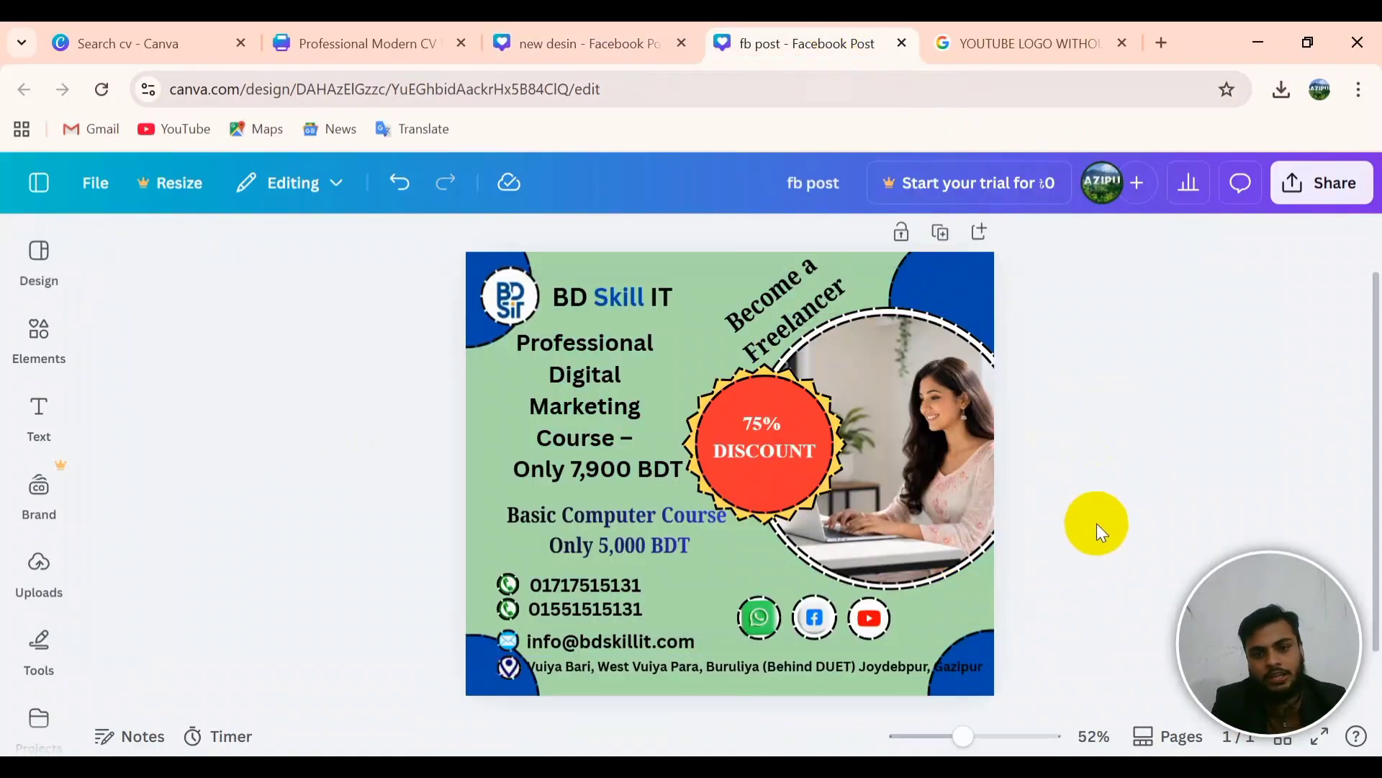